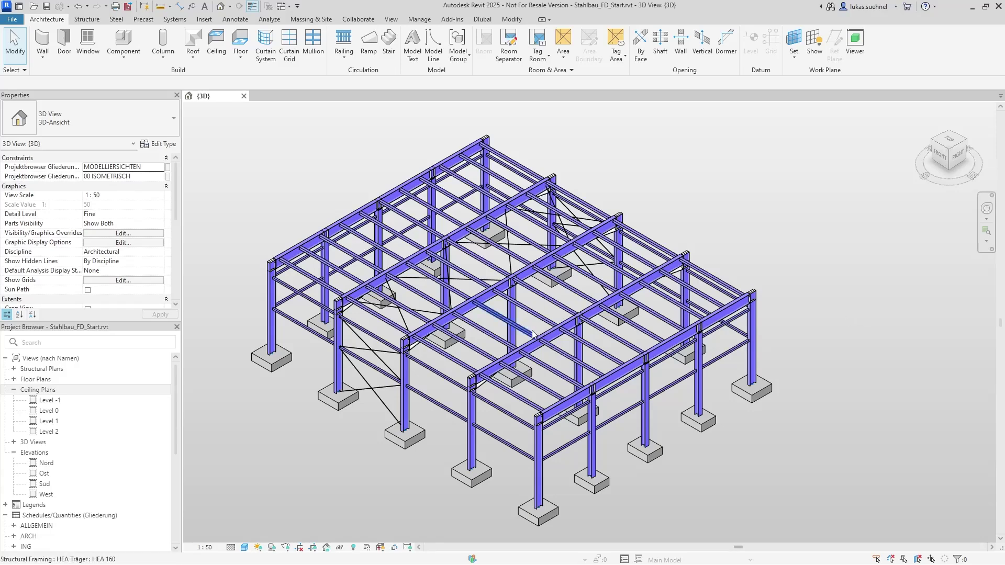
Step: Examine the steel hall's frames, purlins, bracing and foundations from several sides in the 3D view
{"action": "middle_click_drag", "start_coordinate": [346, 399], "coordinate": [474, 398], "text": "shift"}
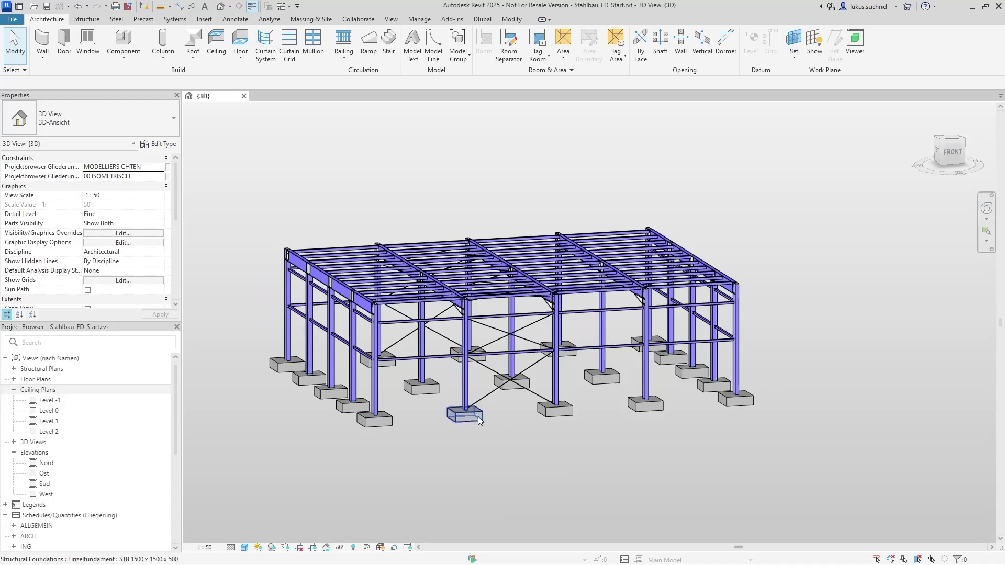
{"action": "scroll", "coordinate": [437, 422], "scroll_direction": "up", "scroll_amount": 2}
{"action": "middle_click_drag", "start_coordinate": [372, 409], "coordinate": [459, 395], "text": "shift"}
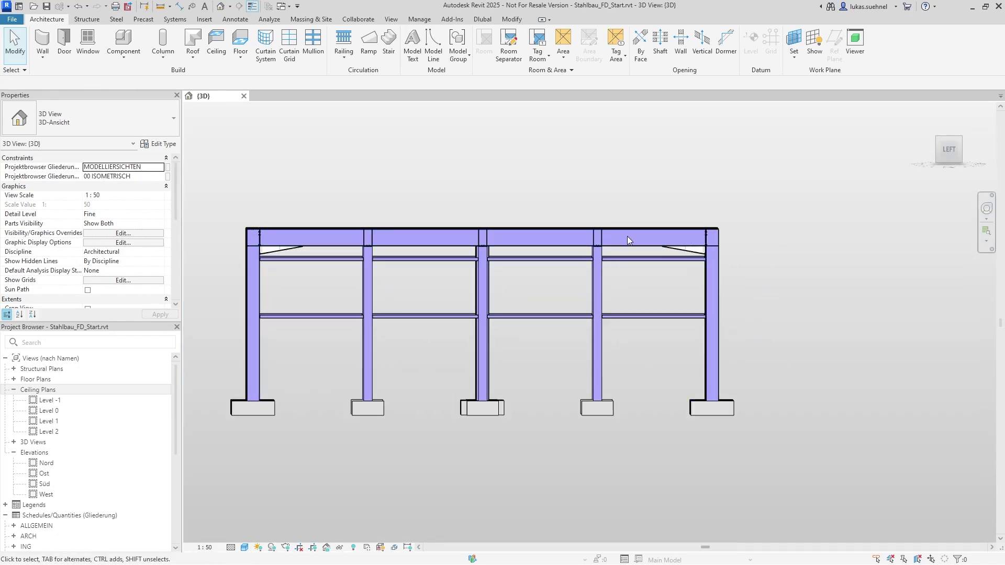
{"action": "middle_click_drag", "start_coordinate": [628, 237], "coordinate": [388, 263], "text": "shift"}
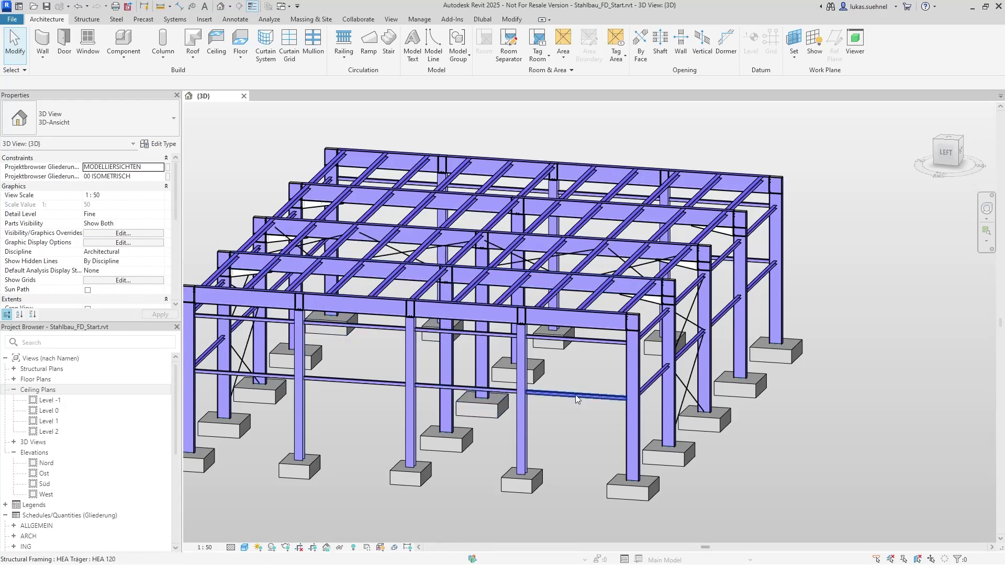
{"action": "middle_click_drag", "start_coordinate": [575, 399], "coordinate": [395, 330], "text": "shift"}
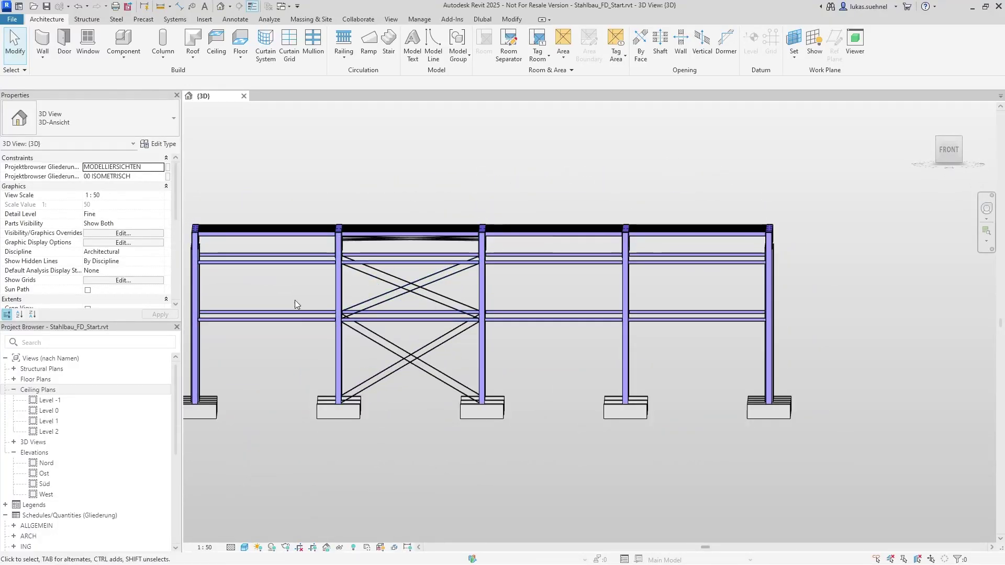
{"action": "middle_click_drag", "start_coordinate": [296, 303], "coordinate": [410, 327], "text": "shift"}
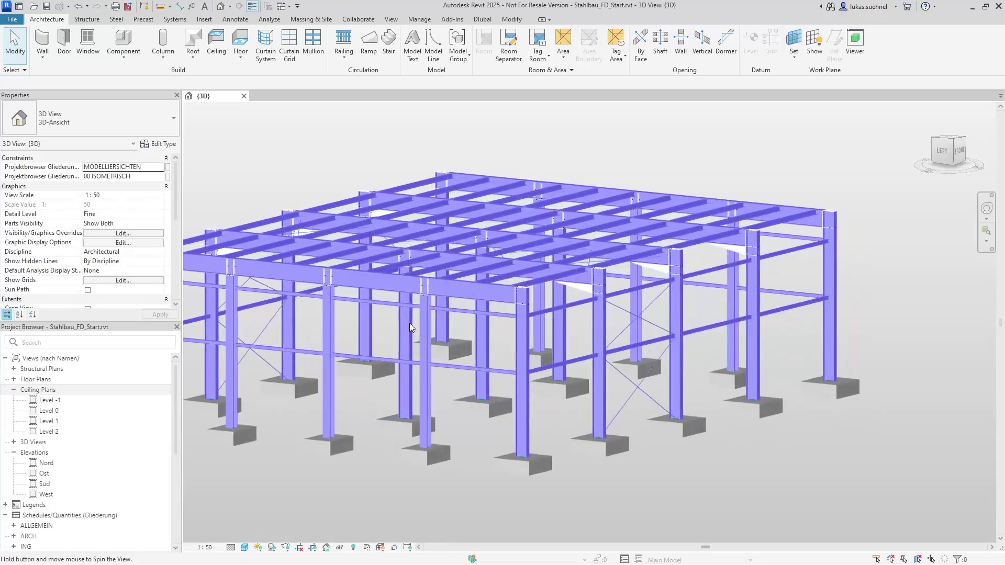
Step: Examine the haunched frame corner connection and the gable column end plate connection up close, then the whole hall
{"action": "scroll", "coordinate": [630, 246], "scroll_direction": "up", "scroll_amount": 8}
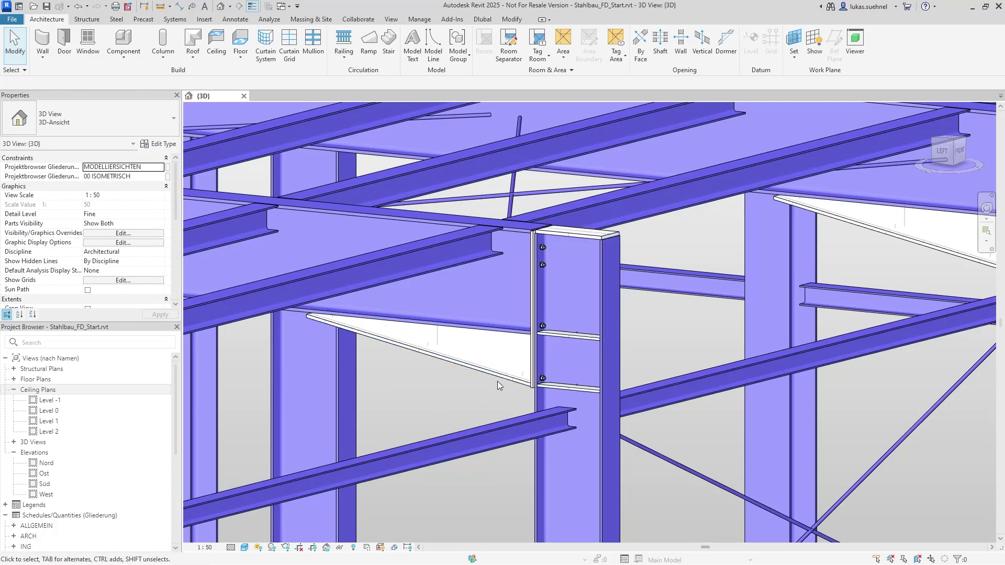
{"action": "scroll", "coordinate": [562, 318], "scroll_direction": "down", "scroll_amount": 8}
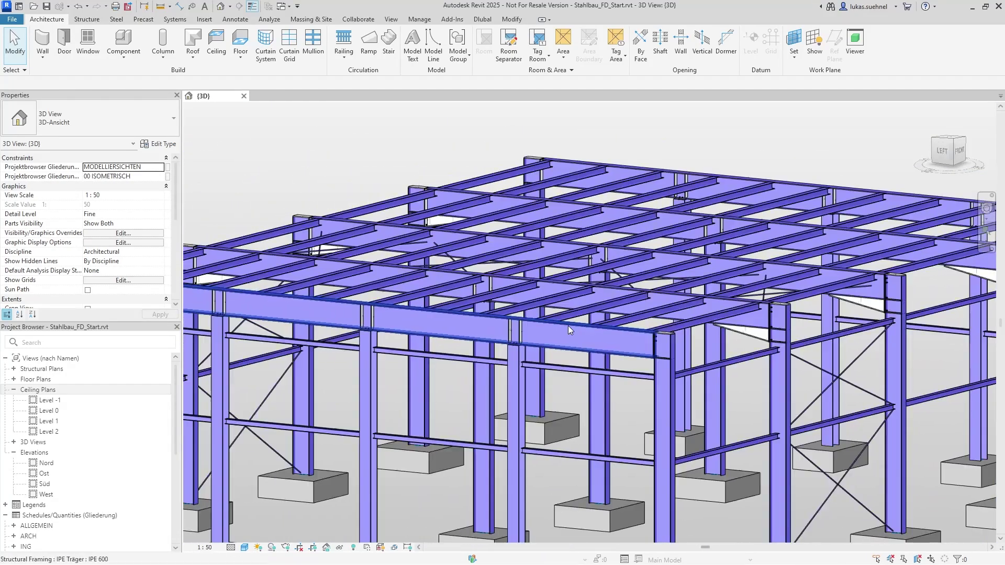
{"action": "middle_click_drag", "start_coordinate": [569, 327], "coordinate": [461, 363], "text": "shift"}
{"action": "scroll", "coordinate": [460, 362], "scroll_direction": "up", "scroll_amount": 8}
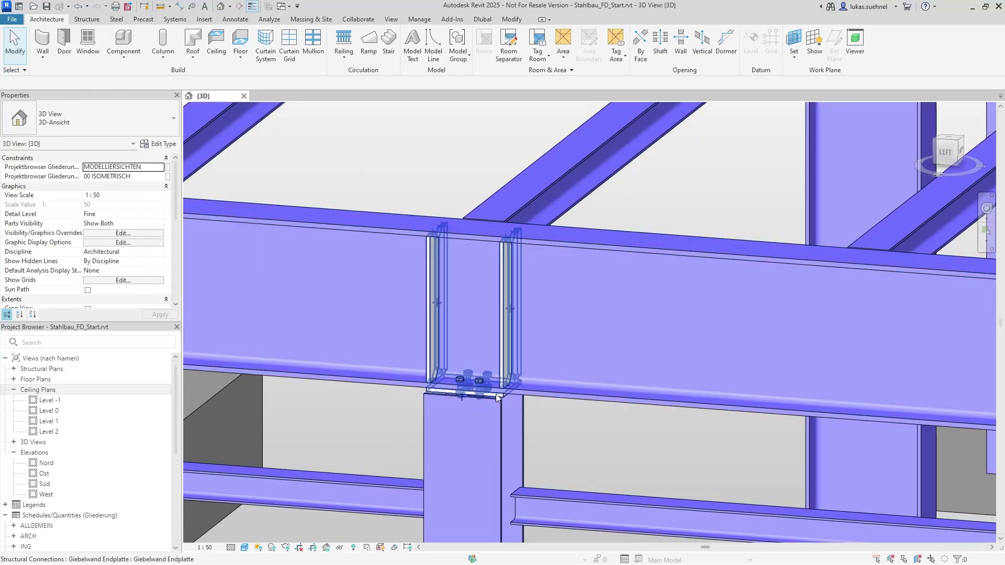
{"action": "scroll", "coordinate": [448, 355], "scroll_direction": "down", "scroll_amount": 12}
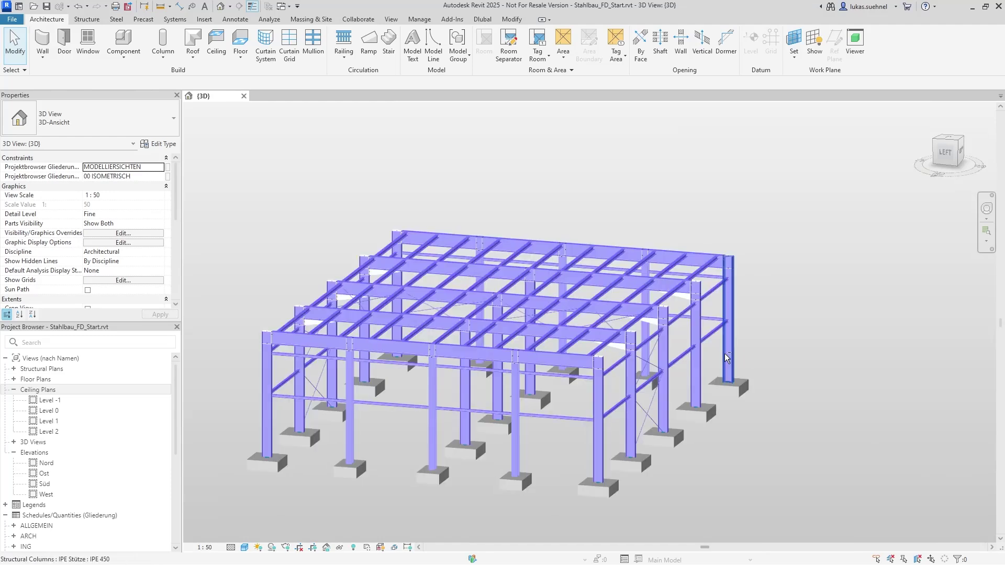
{"action": "middle_click_drag", "start_coordinate": [549, 441], "coordinate": [486, 413], "text": "shift"}
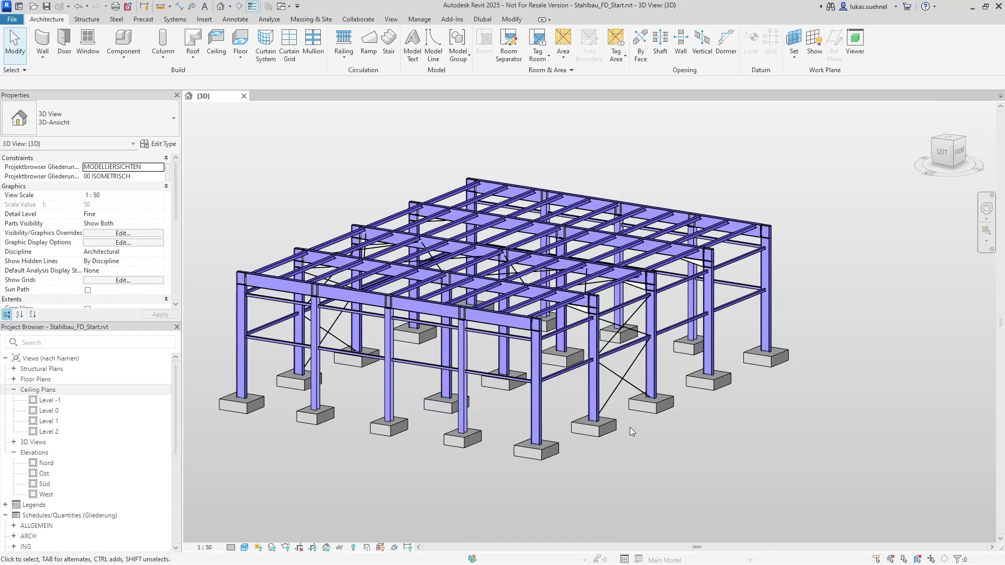
{"action": "middle_click_drag", "start_coordinate": [659, 441], "coordinate": [483, 442], "text": "shift"}
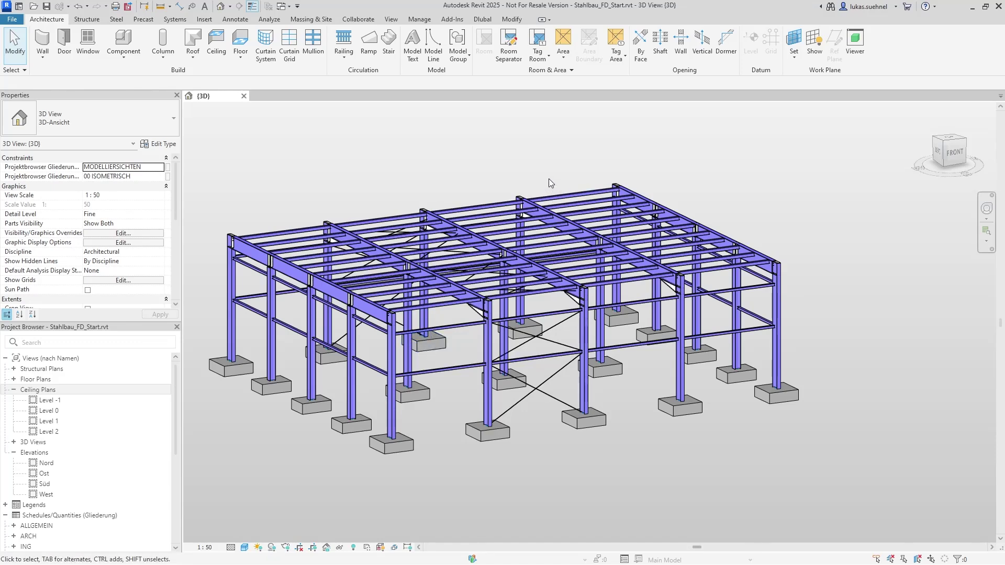
Step: Select the IPE 450 gable corner column to check its structural material
{"action": "left_click", "coordinate": [484, 20]}
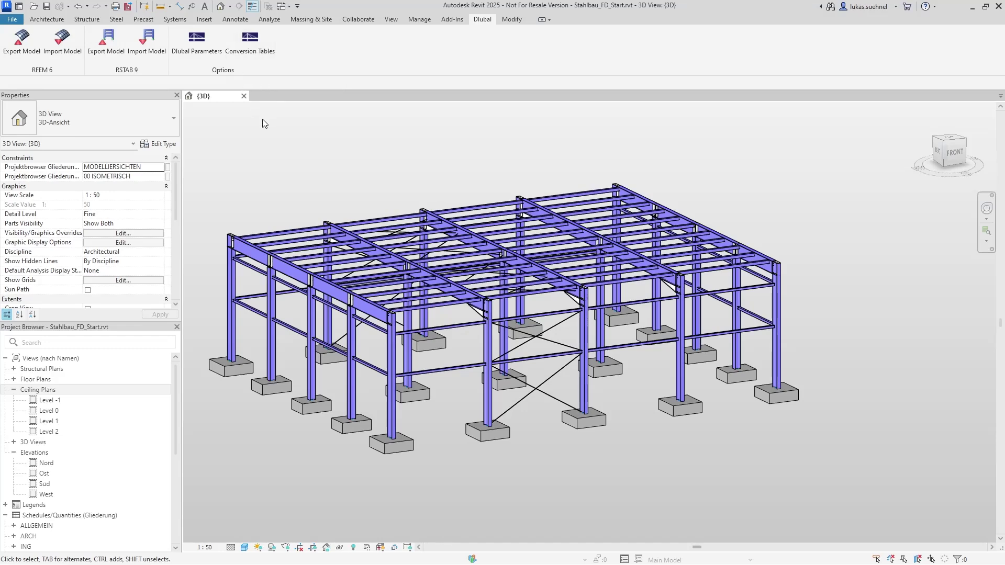
{"action": "middle_click_drag", "start_coordinate": [266, 159], "coordinate": [295, 163]}
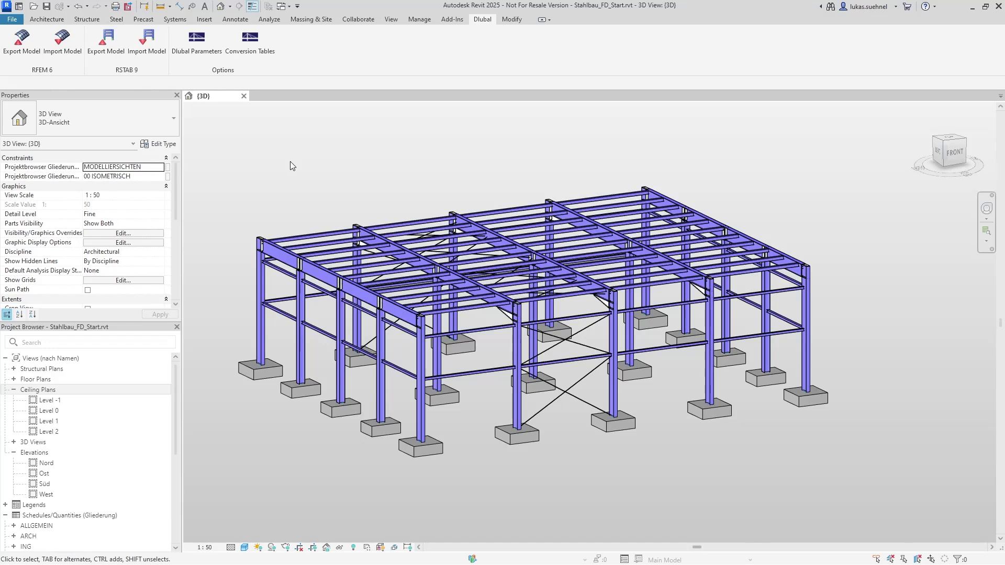
{"action": "left_click", "coordinate": [265, 279]}
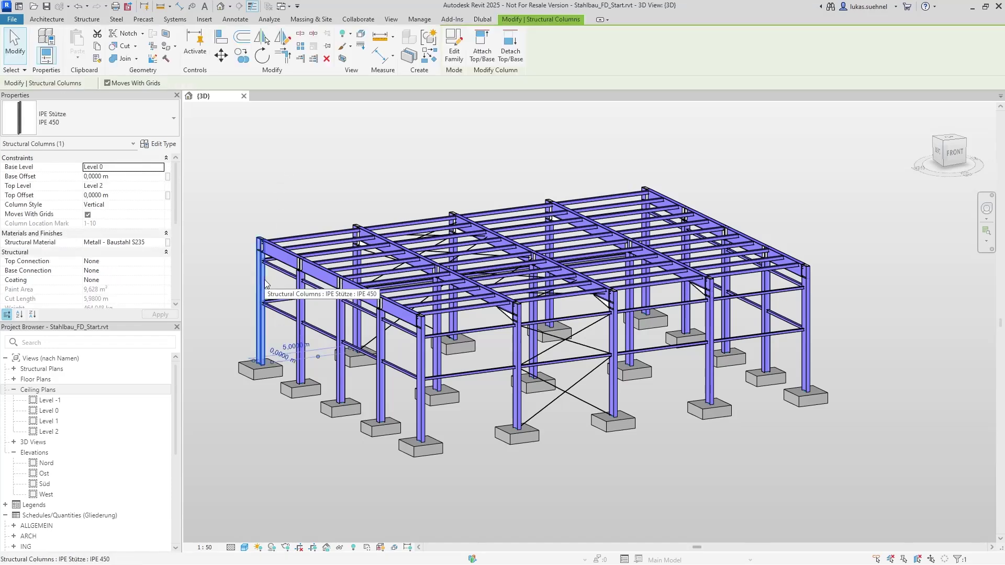
{"action": "left_click", "coordinate": [294, 183]}
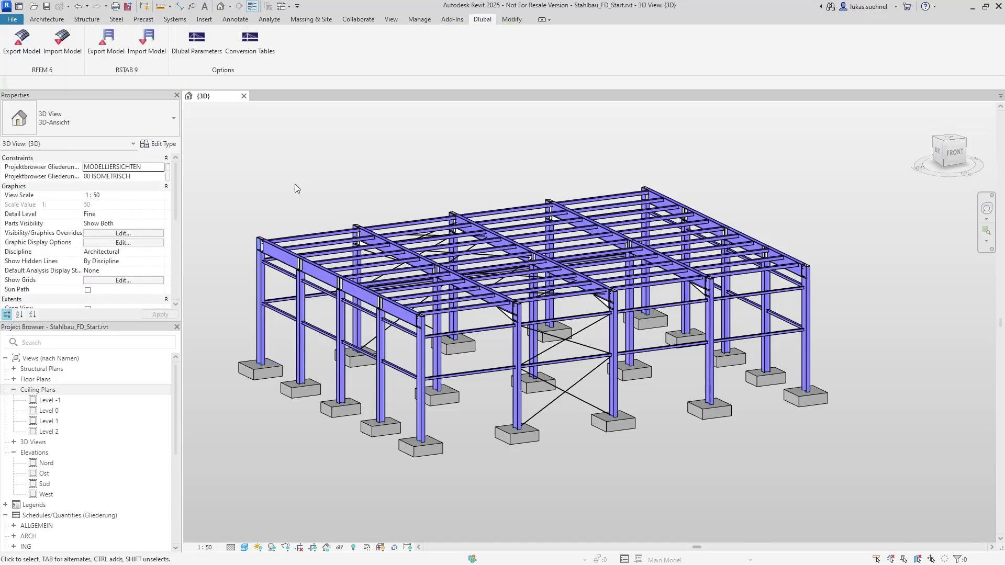
{"action": "left_click", "coordinate": [262, 281]}
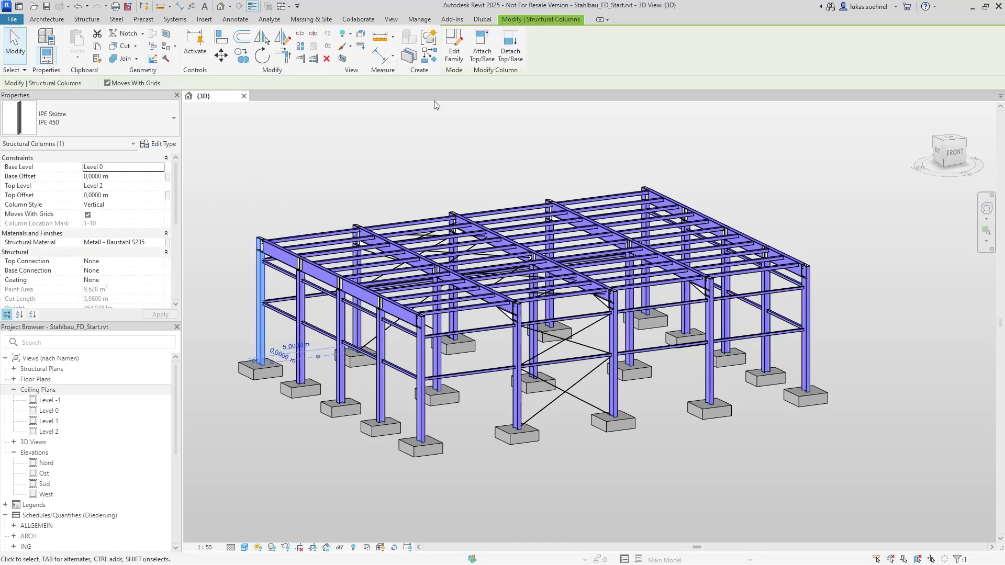
Step: Check the custom and Dlubal names of the Metall - Baustahl S235 export entry in the Dlubal conversion tables
{"action": "left_click", "coordinate": [482, 19]}
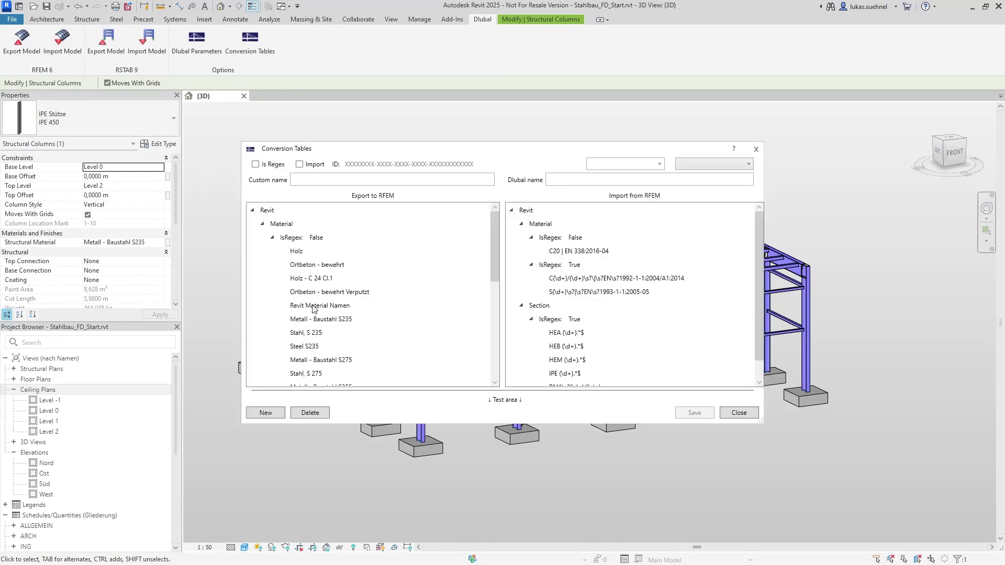
{"action": "left_click", "coordinate": [313, 320]}
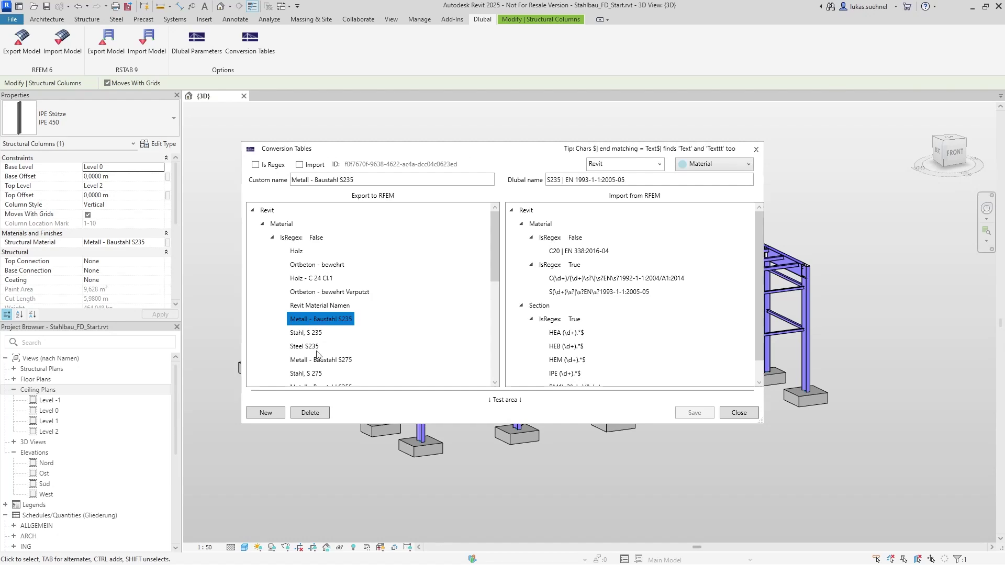
{"action": "left_click_drag", "start_coordinate": [358, 178], "coordinate": [287, 180]}
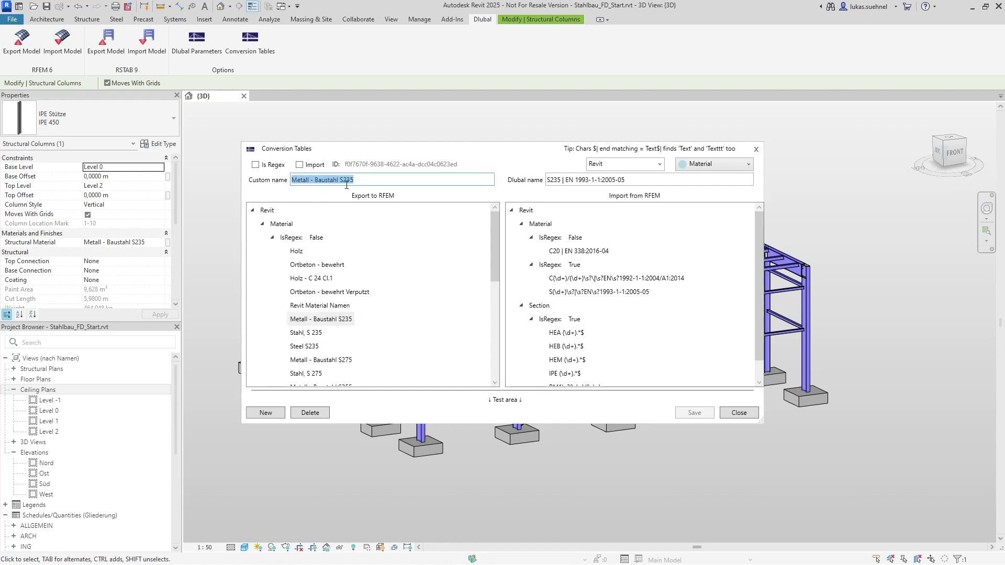
{"action": "left_click_drag", "start_coordinate": [626, 181], "coordinate": [551, 182]}
{"action": "left_click", "coordinate": [739, 413]}
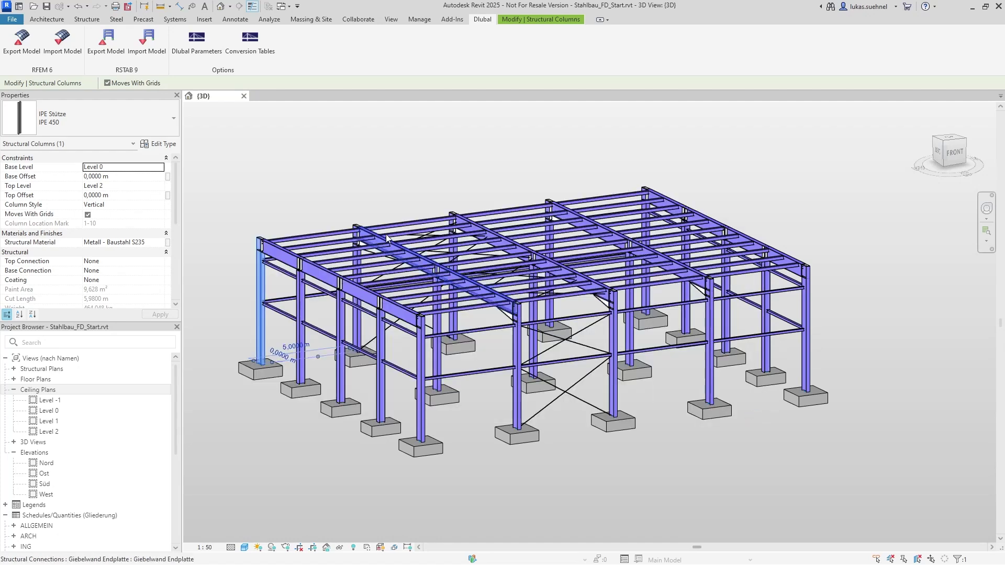
{"action": "left_click", "coordinate": [329, 179]}
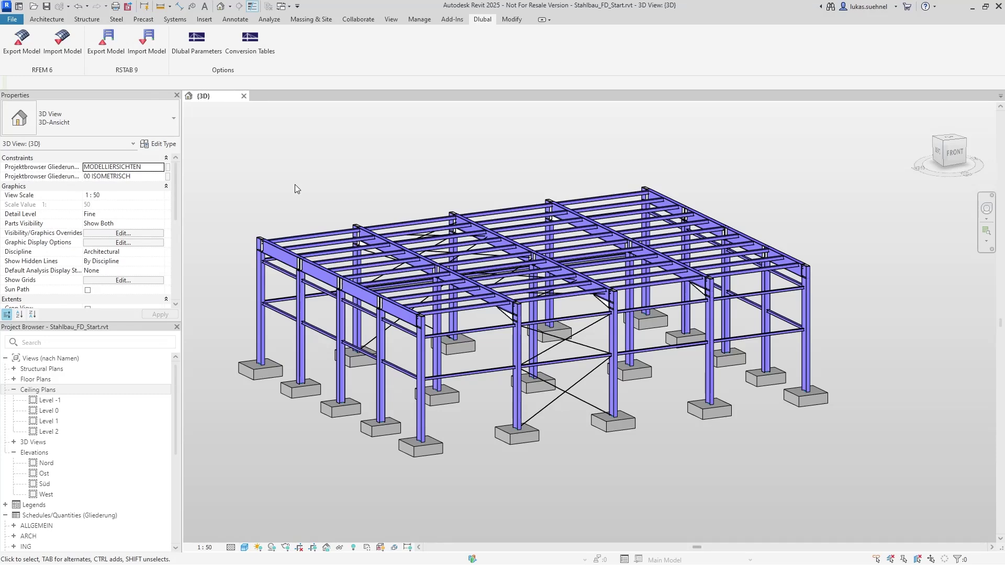
{"action": "middle_click_drag", "start_coordinate": [234, 188], "coordinate": [379, 161], "text": "shift"}
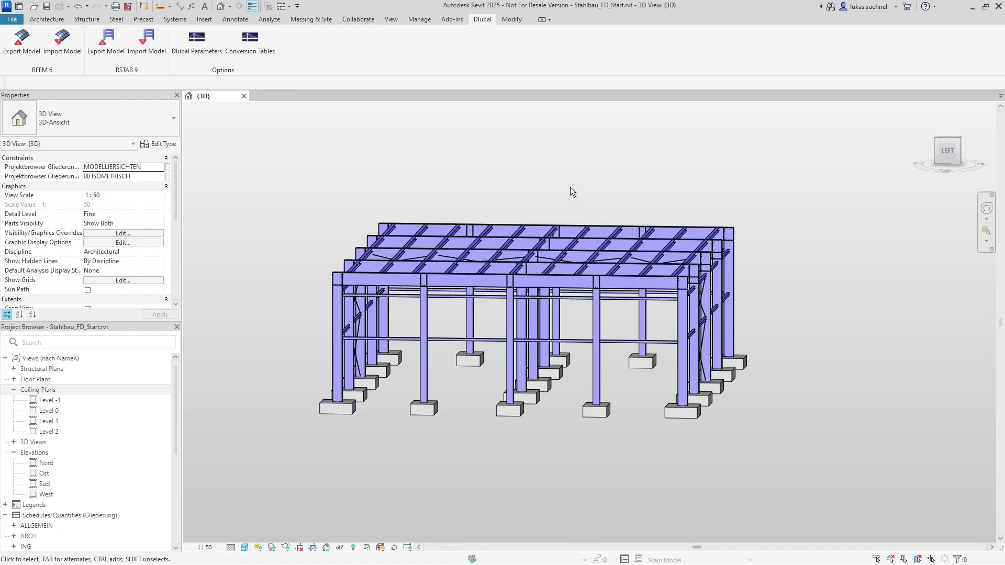
{"action": "middle_click_drag", "start_coordinate": [570, 187], "coordinate": [266, 258], "text": "shift"}
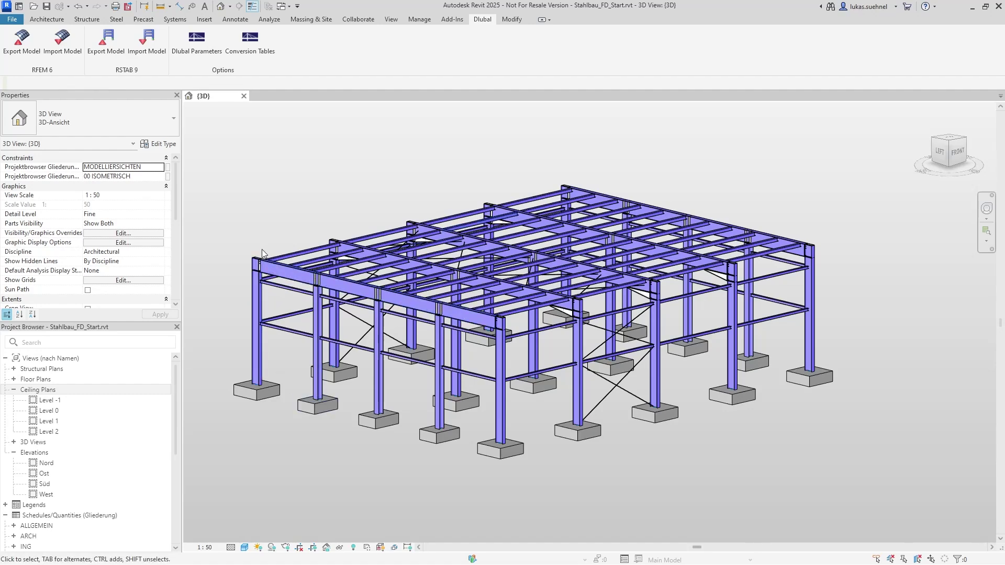
{"action": "scroll", "coordinate": [254, 254], "scroll_direction": "up", "scroll_amount": 6}
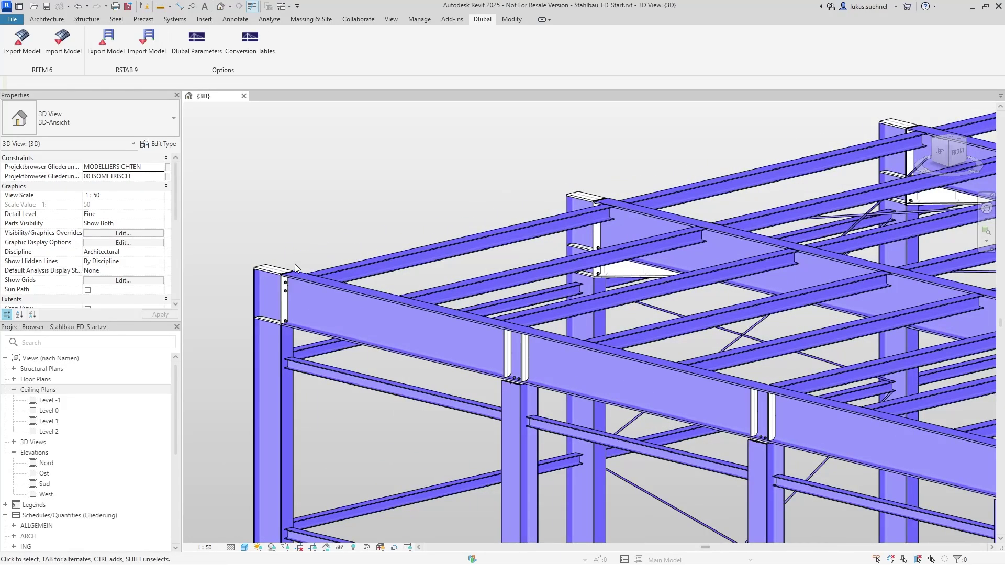
{"action": "scroll", "coordinate": [297, 250], "scroll_direction": "down", "scroll_amount": 4}
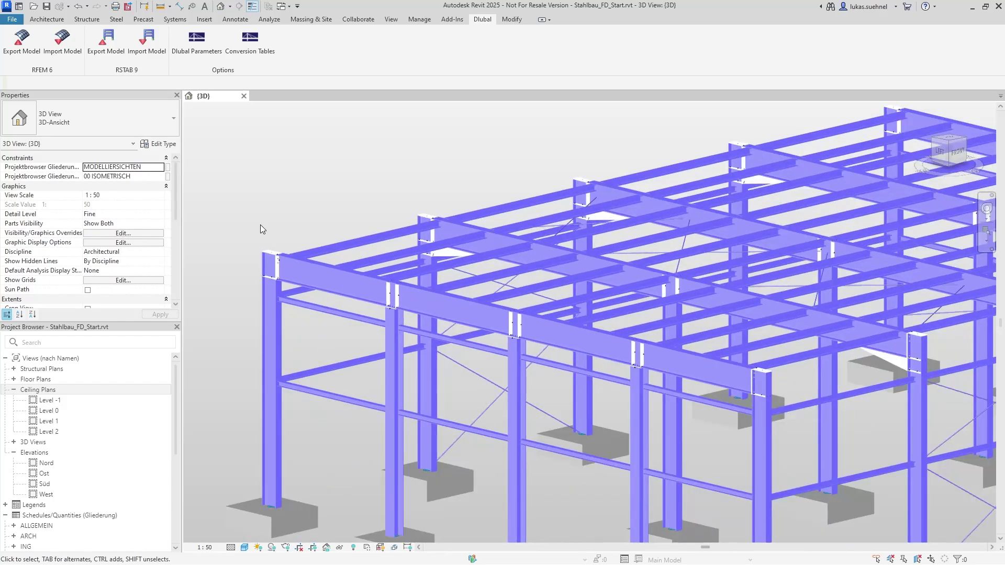
{"action": "scroll", "coordinate": [260, 224], "scroll_direction": "down", "scroll_amount": 5}
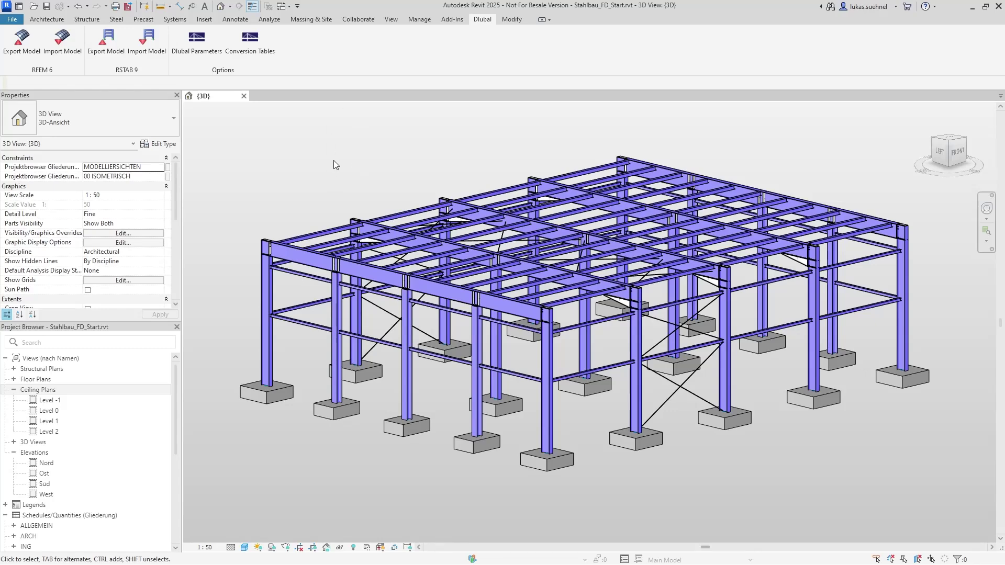
{"action": "middle_click_drag", "start_coordinate": [280, 166], "coordinate": [397, 157], "text": "shift"}
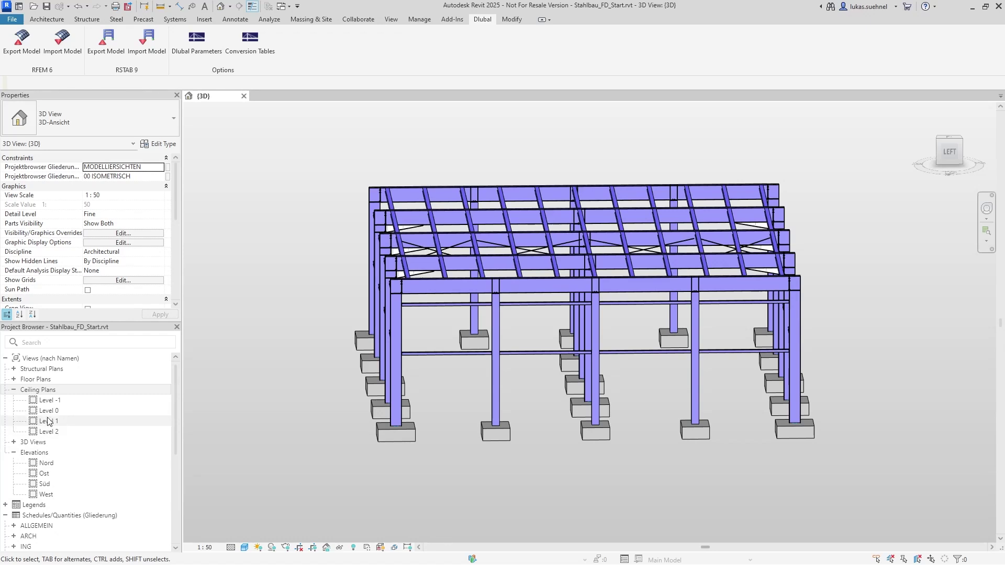
Step: Open the 3D- Berechnungsmodell view and tile it beside the {3D} view, with the whole hall visible in {3D}
{"action": "scroll", "coordinate": [47, 445], "scroll_direction": "down", "scroll_amount": 2}
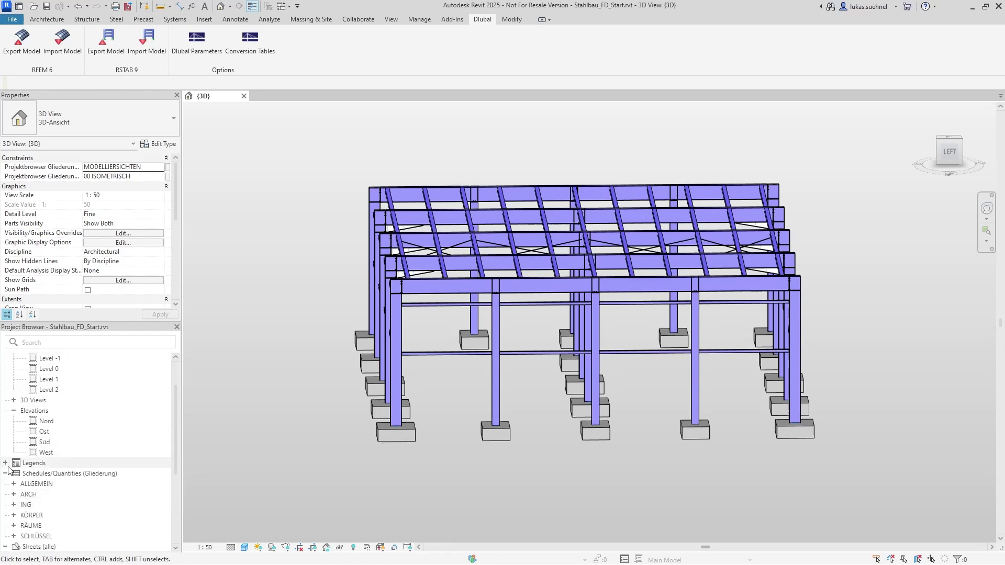
{"action": "left_click", "coordinate": [13, 400]}
{"action": "double_click", "coordinate": [54, 415]}
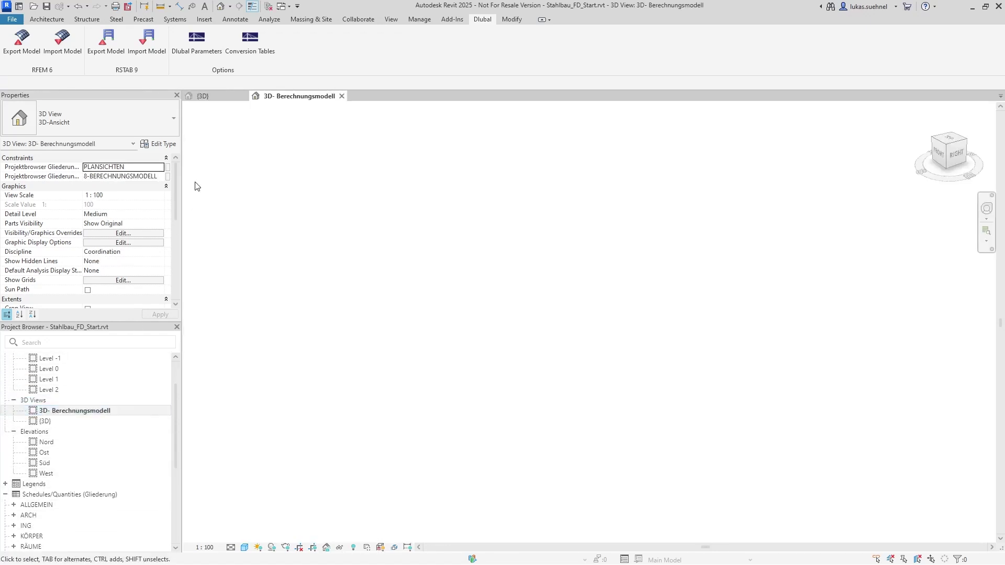
{"action": "left_click", "coordinate": [204, 96]}
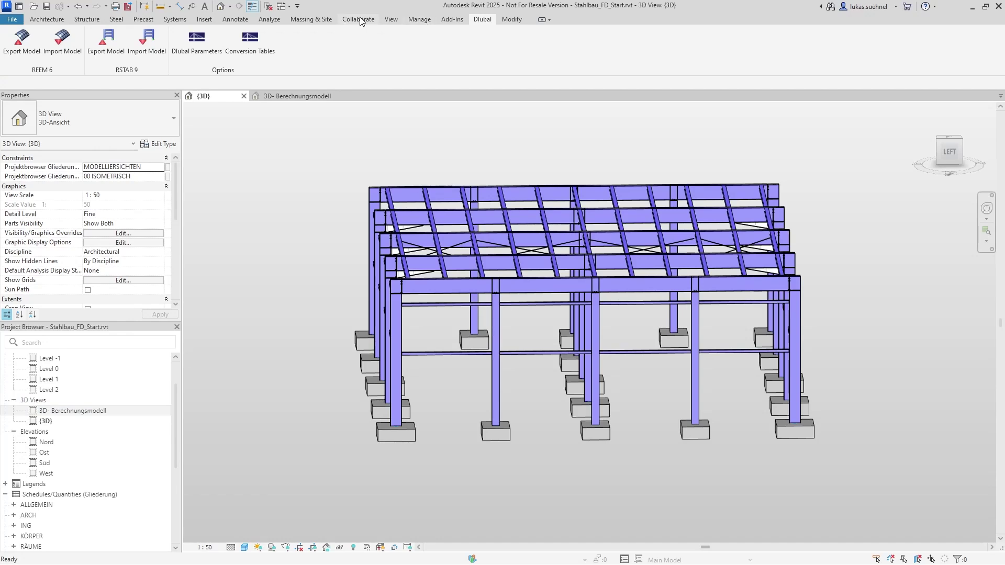
{"action": "left_click", "coordinate": [392, 20]}
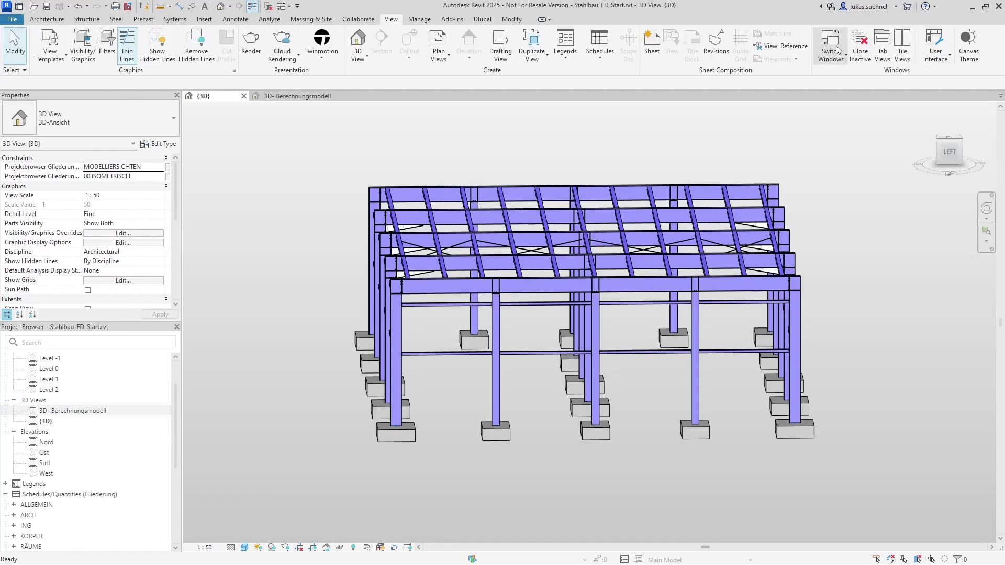
{"action": "left_click", "coordinate": [902, 46]}
{"action": "scroll", "coordinate": [228, 262], "scroll_direction": "down", "scroll_amount": 3}
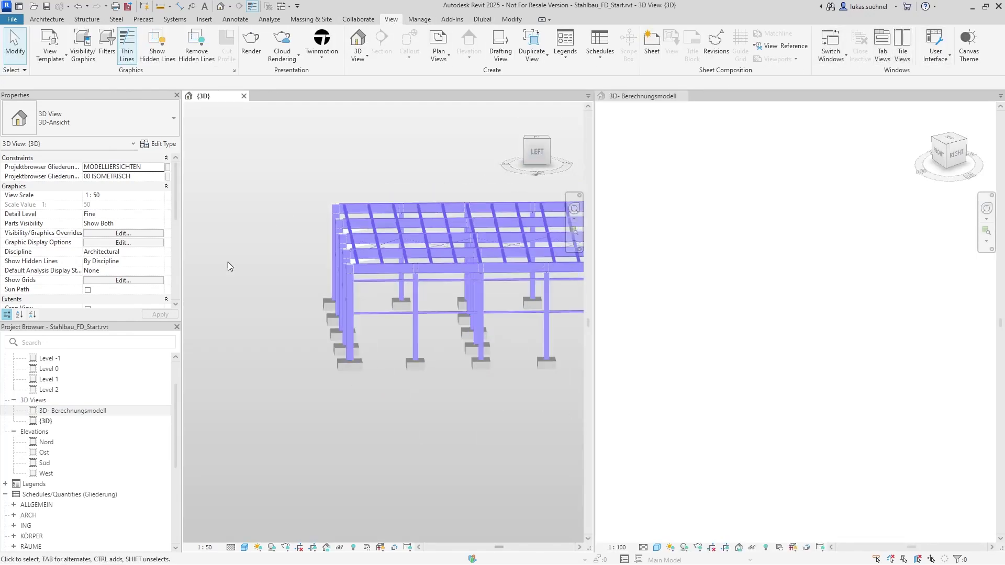
{"action": "scroll", "coordinate": [407, 228], "scroll_direction": "up", "scroll_amount": 2}
{"action": "middle_click_drag", "start_coordinate": [554, 229], "coordinate": [464, 199], "text": "shift"}
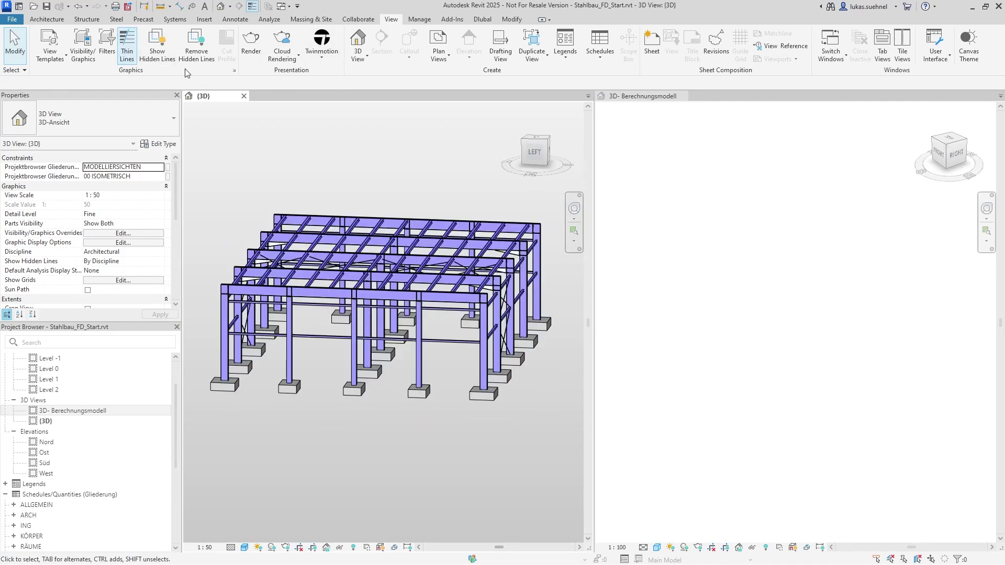
Step: Start Analytical Automation and open the inputs of the Physical to Analytical for Buildings script
{"action": "left_click", "coordinate": [269, 20]}
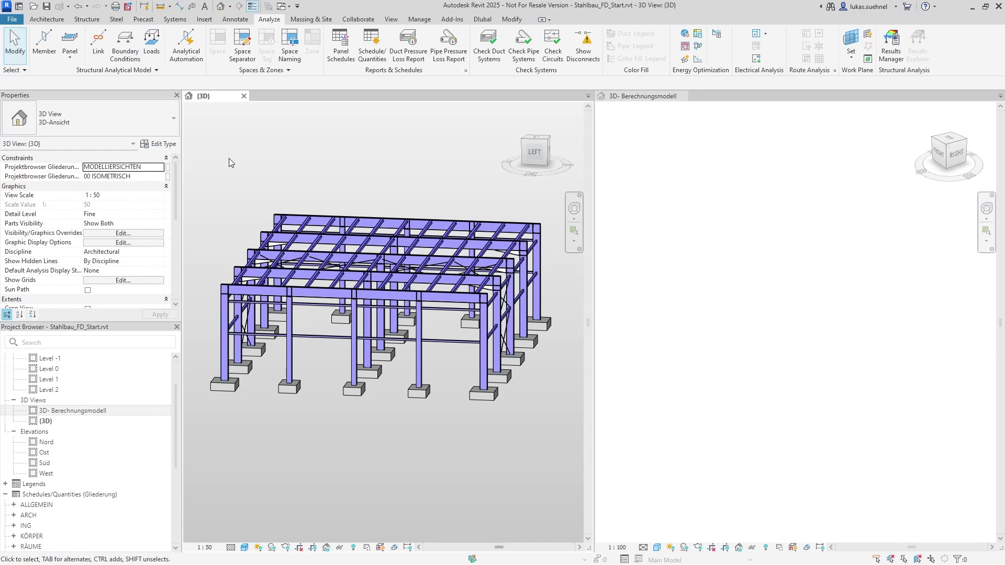
{"action": "left_click", "coordinate": [192, 44]}
{"action": "left_click_drag", "start_coordinate": [723, 107], "coordinate": [159, 87]}
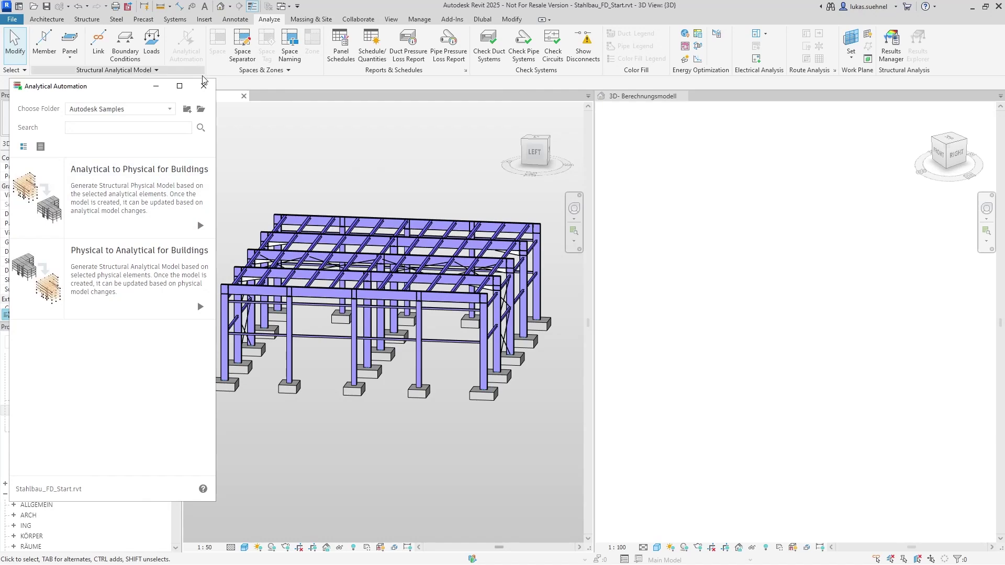
{"action": "mouse_move", "coordinate": [104, 231]}
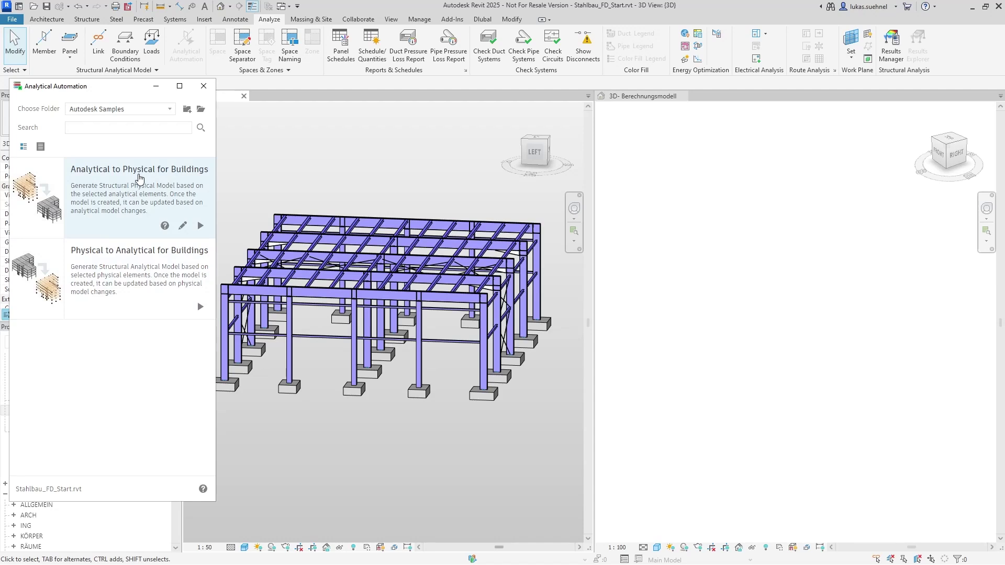
{"action": "mouse_move", "coordinate": [101, 257]}
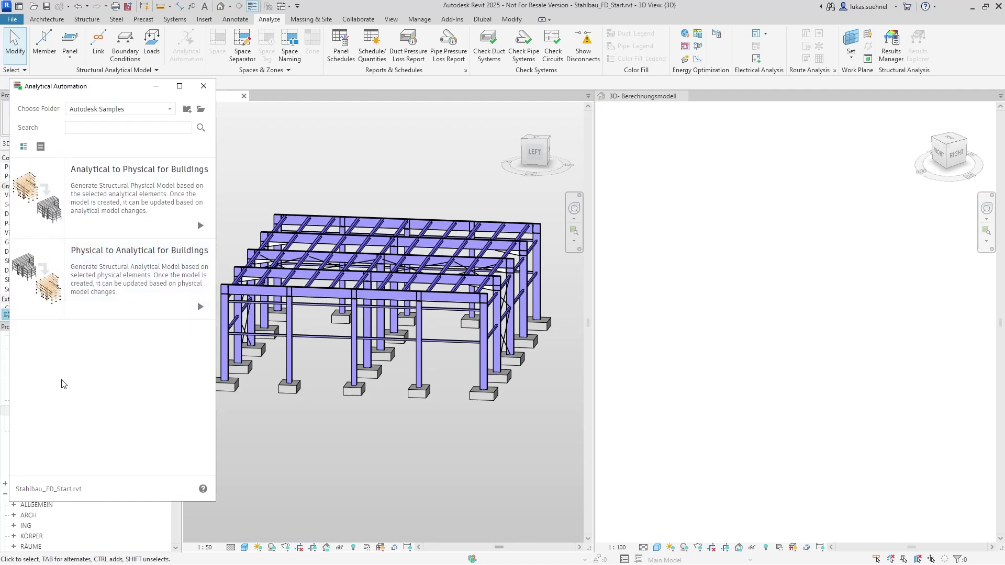
{"action": "mouse_move", "coordinate": [102, 312]}
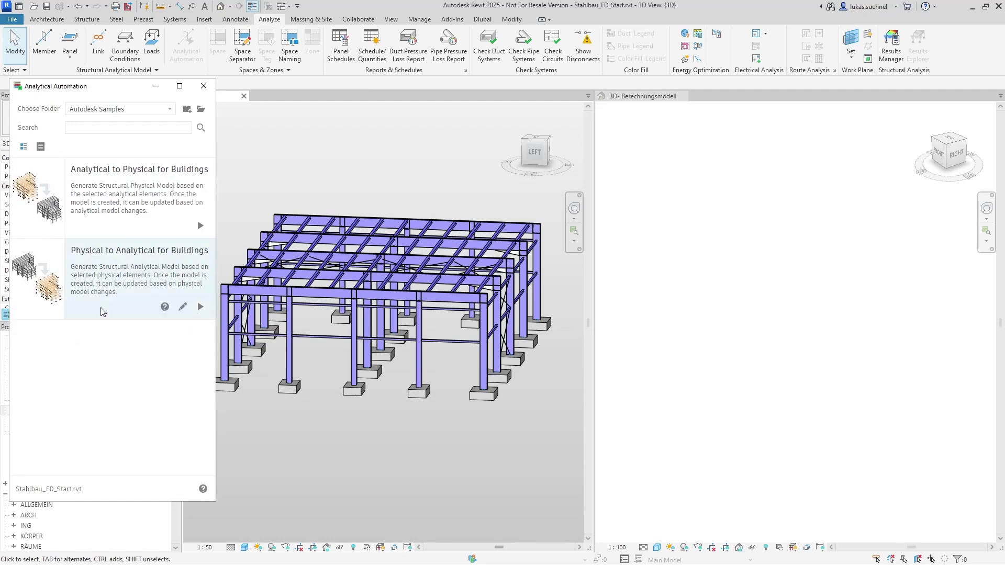
{"action": "left_click", "coordinate": [110, 271]}
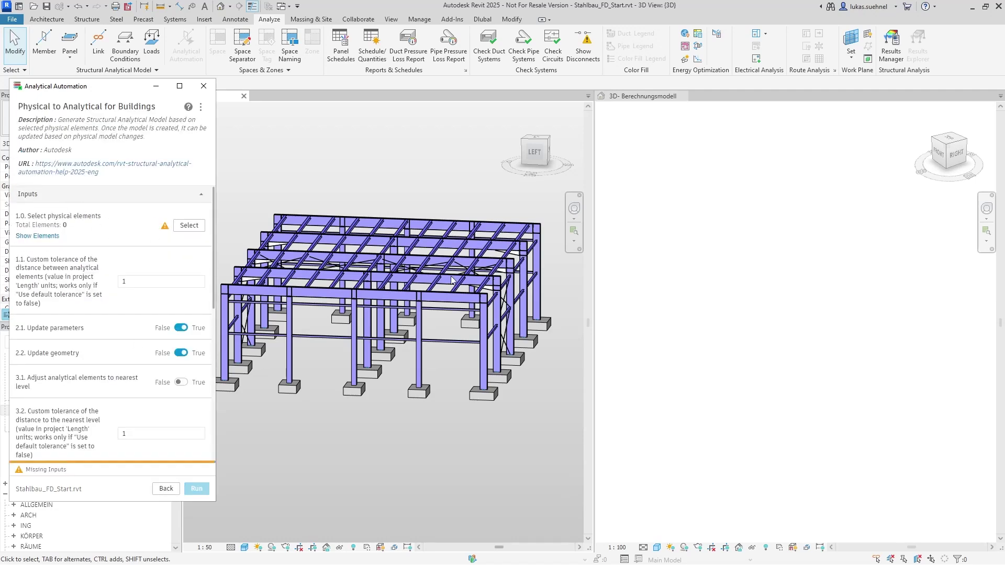
Step: Select all steel members without the foundations in the {3D} view as physical elements and run the script with a custom tolerance of 1
{"action": "scroll", "coordinate": [461, 285], "scroll_direction": "down", "scroll_amount": 2}
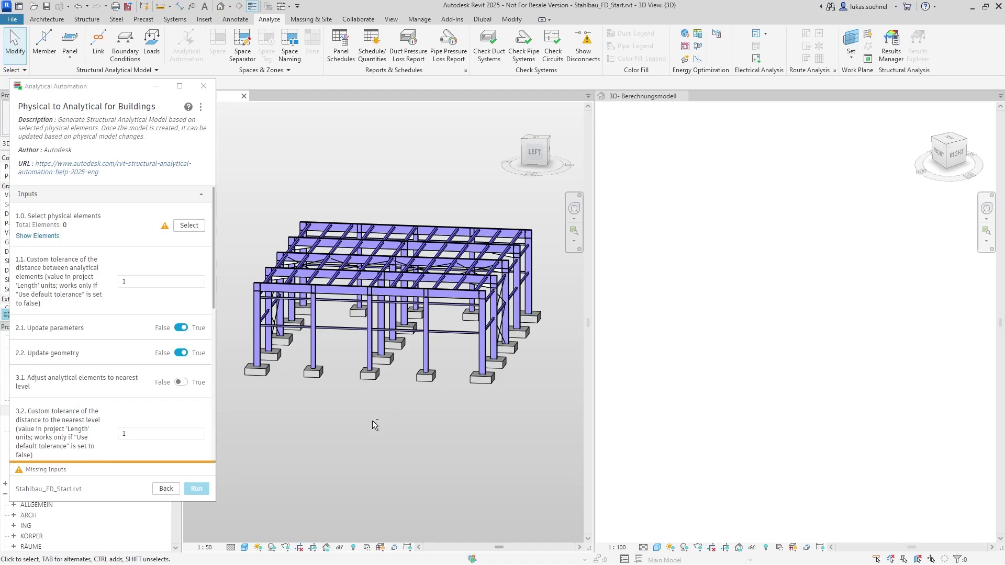
{"action": "left_click", "coordinate": [184, 226]}
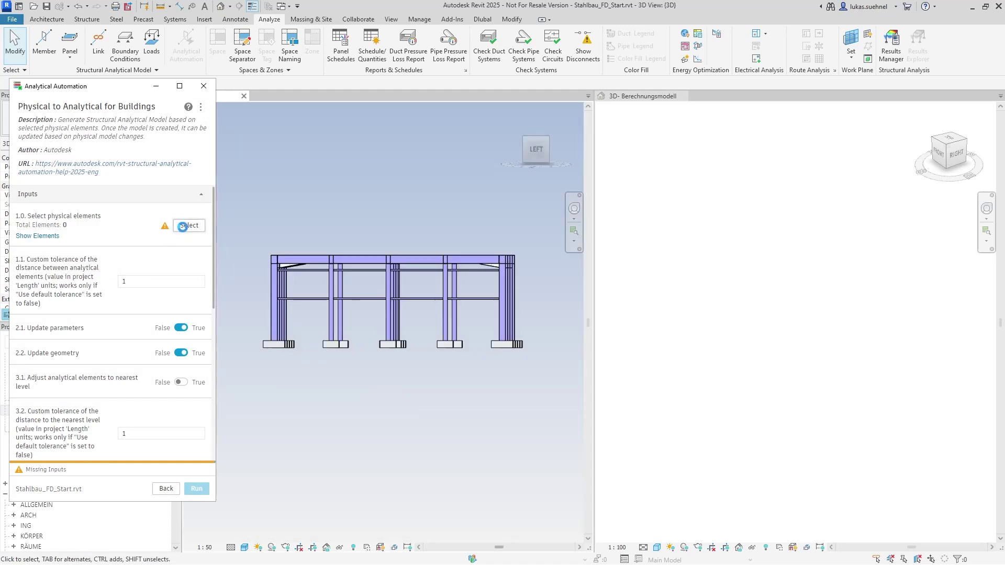
{"action": "left_click_drag", "start_coordinate": [533, 303], "coordinate": [249, 202]}
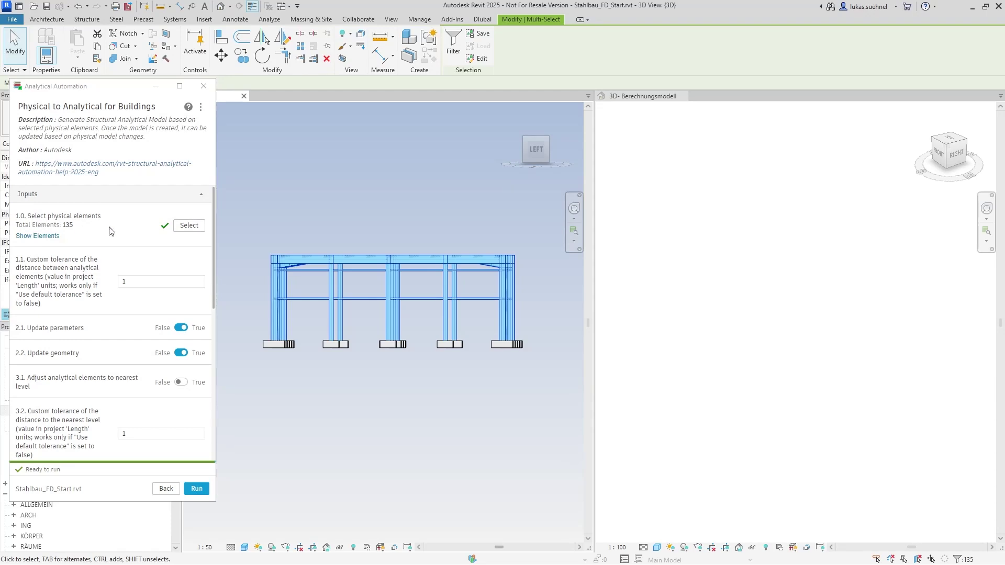
{"action": "mouse_move", "coordinate": [215, 216]}
{"action": "left_mouse_down"}
{"action": "mouse_move", "coordinate": [221, 325]}
{"action": "mouse_move", "coordinate": [214, 229]}
{"action": "left_mouse_up"}
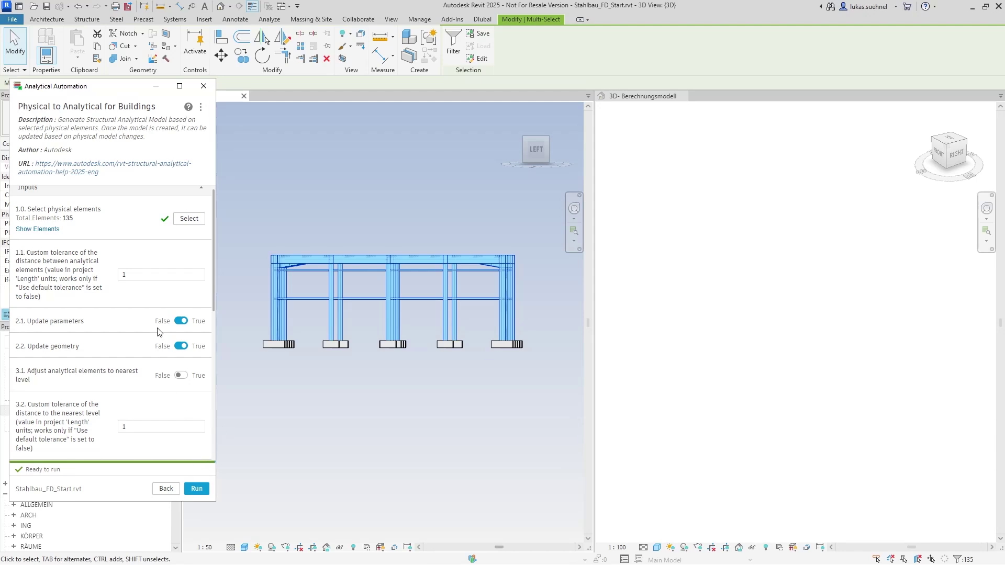
{"action": "left_click", "coordinate": [196, 488]}
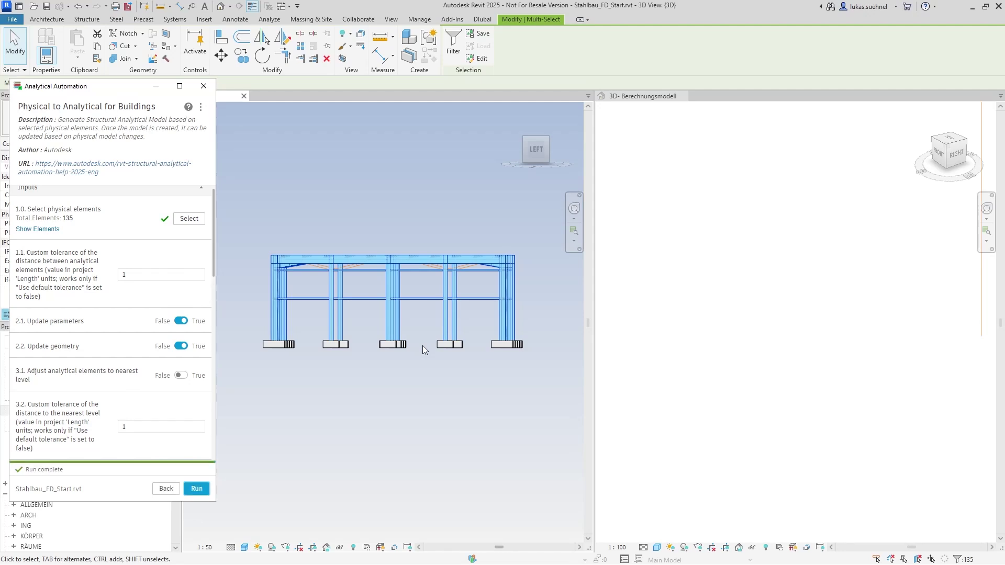
Step: Examine the roof beams of the generated analytical model in the 3D- Berechnungsmodell view and compare them with the physical members
{"action": "scroll", "coordinate": [752, 302], "scroll_direction": "down", "scroll_amount": 5}
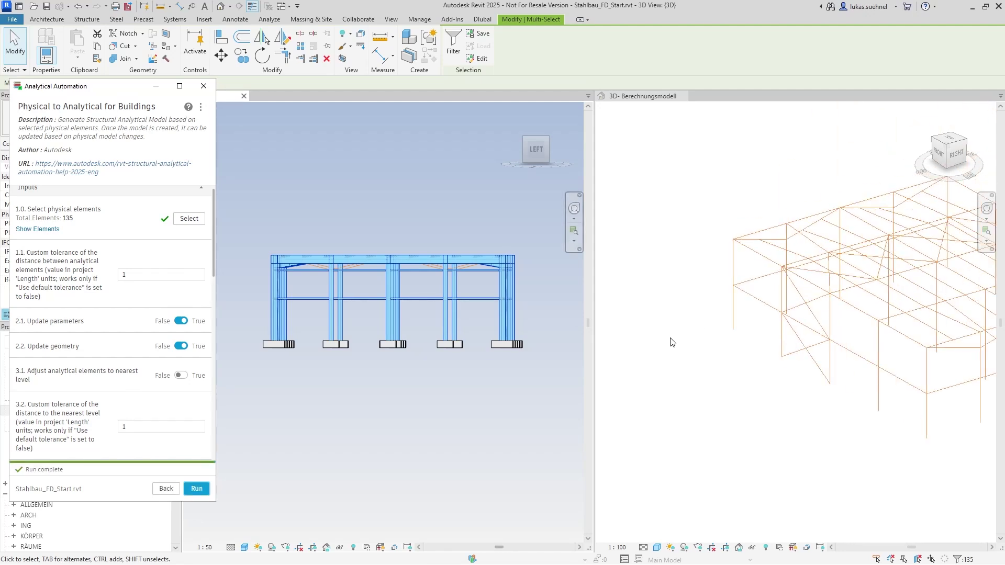
{"action": "left_click", "coordinate": [880, 366]}
{"action": "middle_click_drag", "start_coordinate": [826, 359], "coordinate": [803, 319], "text": "shift"}
{"action": "scroll", "coordinate": [769, 344], "scroll_direction": "up", "scroll_amount": 4}
{"action": "mouse_move", "coordinate": [681, 317]}
{"action": "middle_mouse_down", "text": "shift"}
{"action": "mouse_move", "coordinate": [696, 341]}
{"action": "mouse_move", "coordinate": [689, 330]}
{"action": "middle_mouse_up", "text": "shift"}
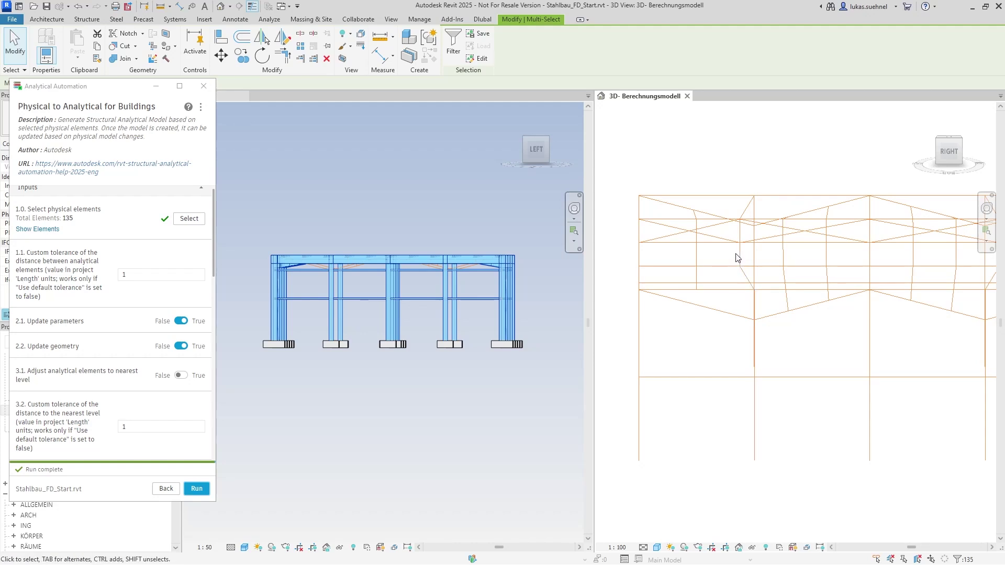
{"action": "middle_click_drag", "start_coordinate": [397, 232], "coordinate": [361, 262], "text": "shift"}
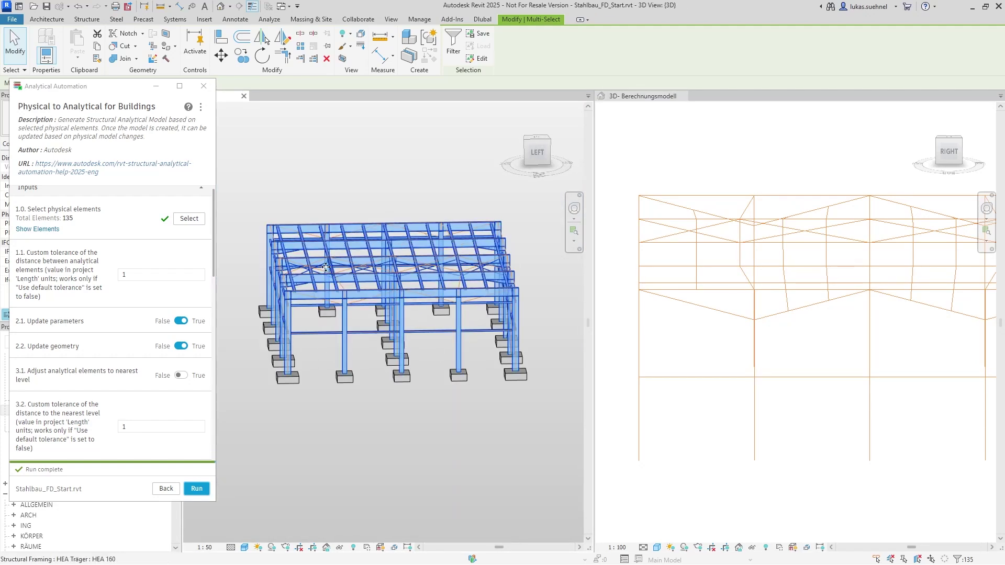
{"action": "scroll", "coordinate": [316, 261], "scroll_direction": "up", "scroll_amount": 4}
{"action": "scroll", "coordinate": [362, 287], "scroll_direction": "down", "scroll_amount": 3}
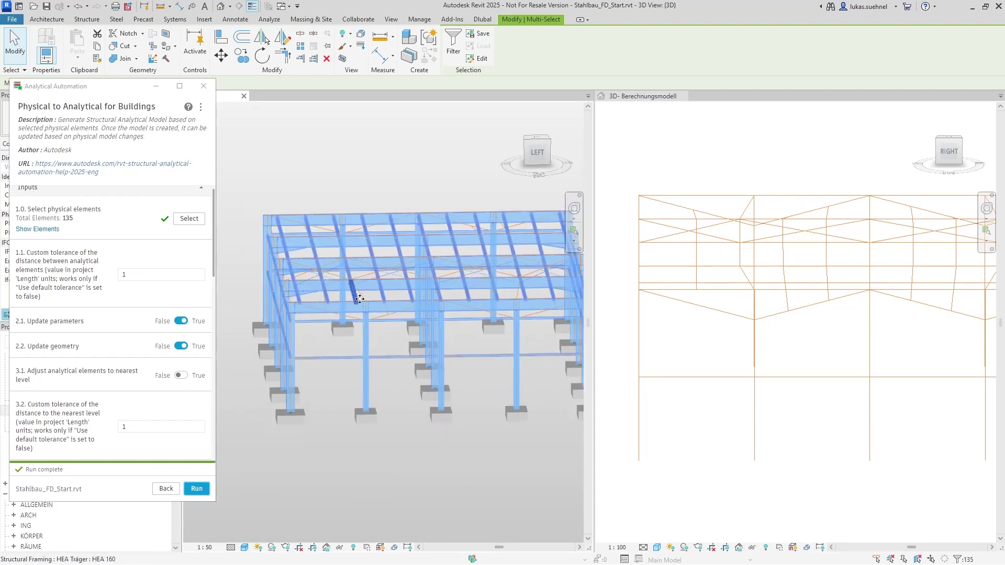
{"action": "scroll", "coordinate": [754, 356], "scroll_direction": "up", "scroll_amount": 5}
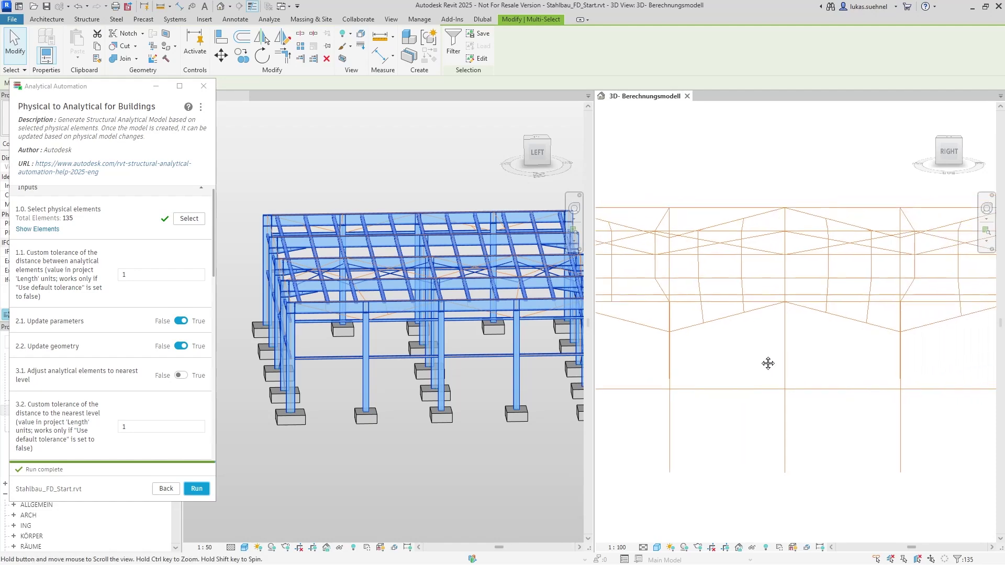
{"action": "scroll", "coordinate": [744, 330], "scroll_direction": "down", "scroll_amount": 3}
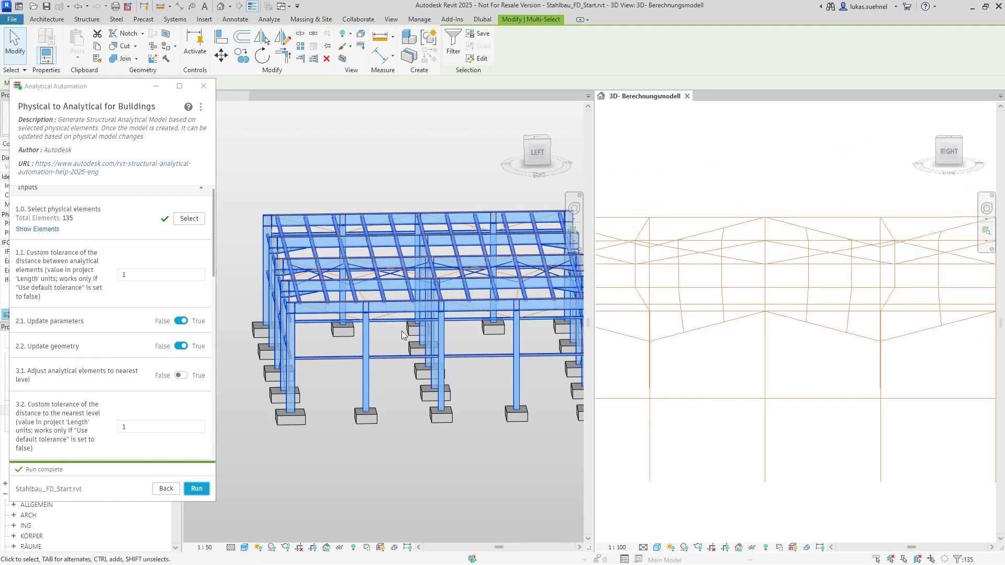
{"action": "scroll", "coordinate": [381, 343], "scroll_direction": "up", "scroll_amount": 2}
{"action": "left_click", "coordinate": [380, 316]}
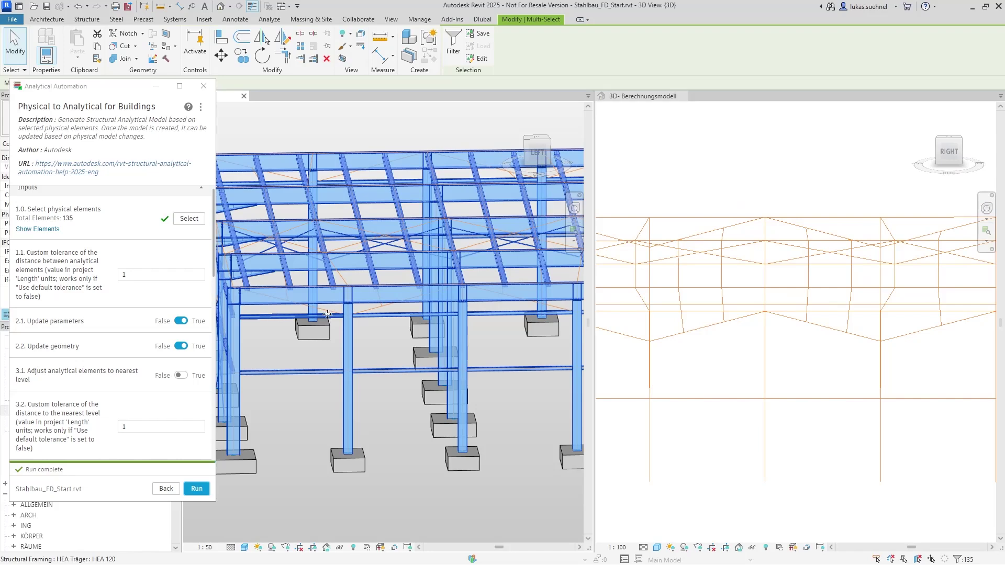
Step: Inspect how the gable beam, purlins and middle gable column meet in the analytical model
{"action": "scroll", "coordinate": [737, 341], "scroll_direction": "down", "scroll_amount": 1}
{"action": "scroll", "coordinate": [738, 342], "scroll_direction": "down", "scroll_amount": 1}
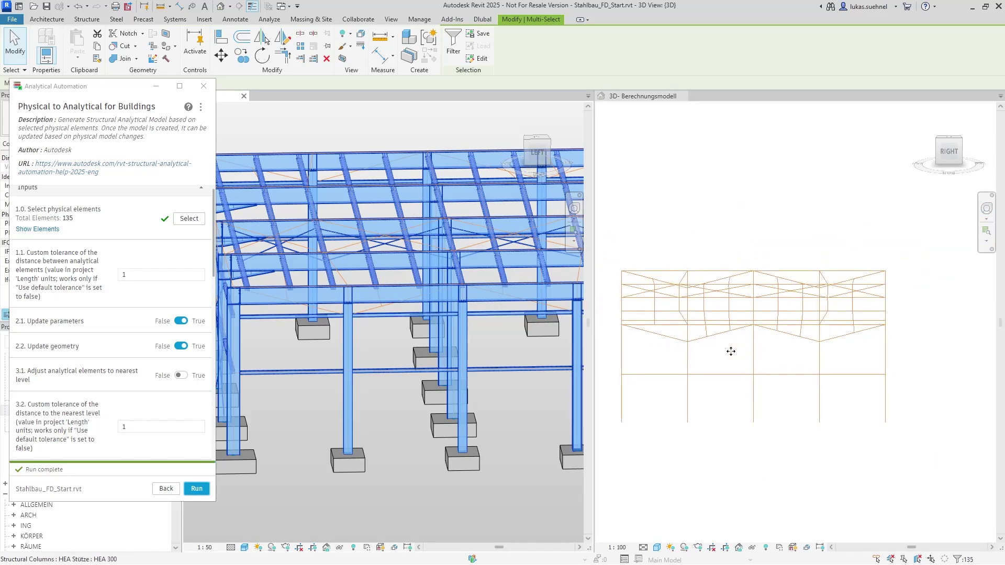
{"action": "scroll", "coordinate": [713, 347], "scroll_direction": "up", "scroll_amount": 1}
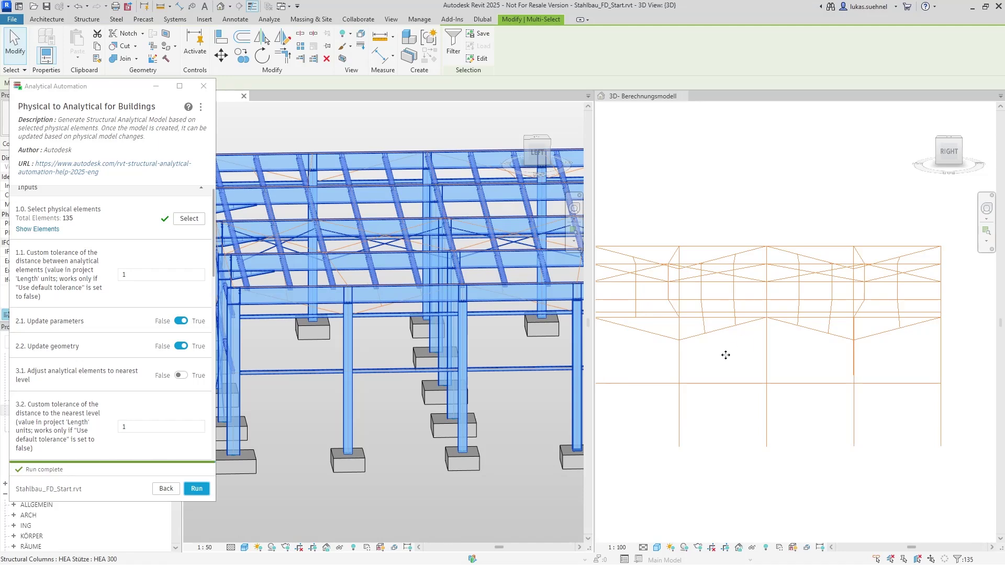
{"action": "left_click", "coordinate": [762, 353]}
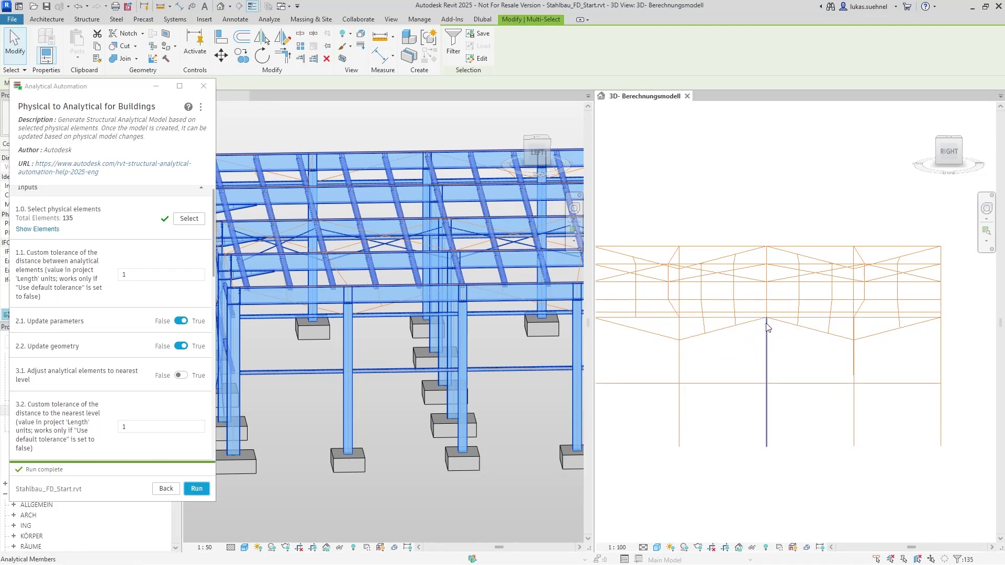
{"action": "middle_click_drag", "start_coordinate": [748, 378], "coordinate": [782, 367], "text": "shift"}
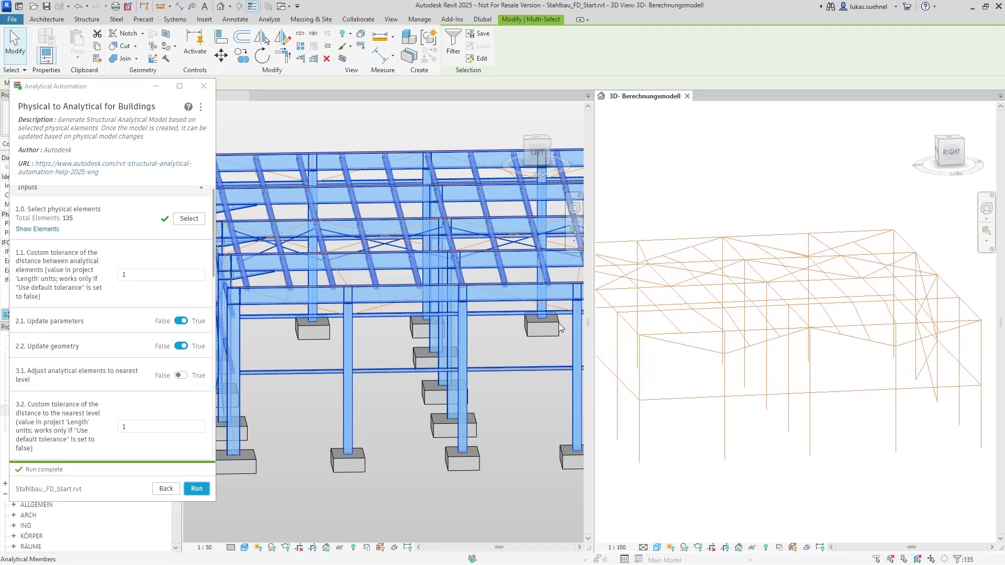
{"action": "scroll", "coordinate": [790, 336], "scroll_direction": "up", "scroll_amount": 5}
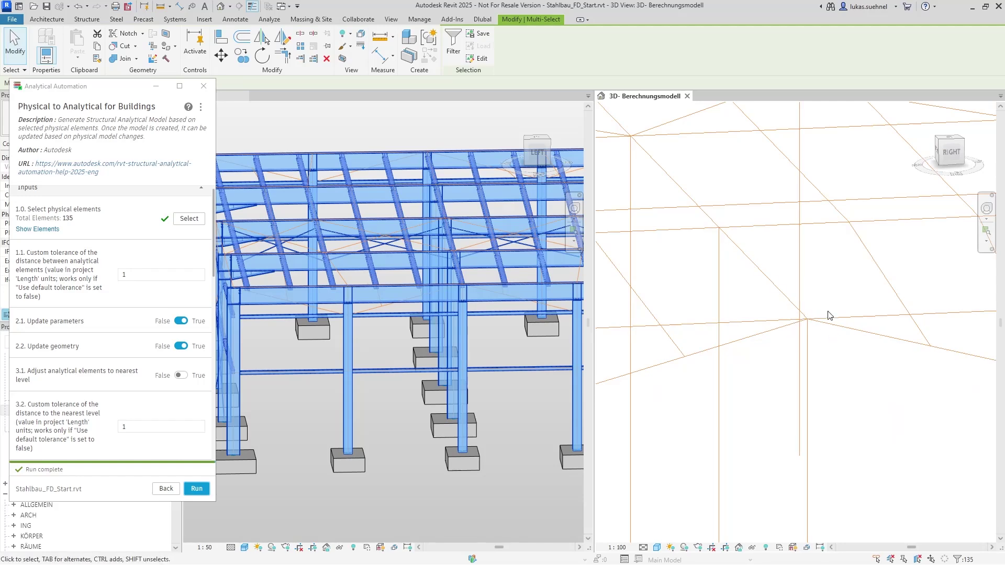
{"action": "scroll", "coordinate": [809, 335], "scroll_direction": "down", "scroll_amount": 3}
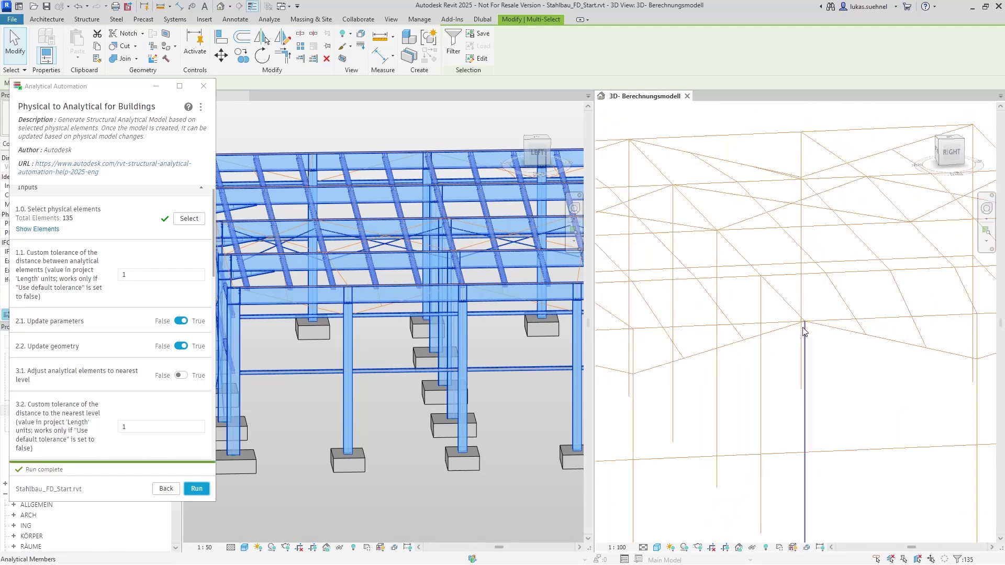
Step: Set the custom tolerance between analytical elements to 0.1 and run the script again for the same members
{"action": "left_click", "coordinate": [125, 274]}
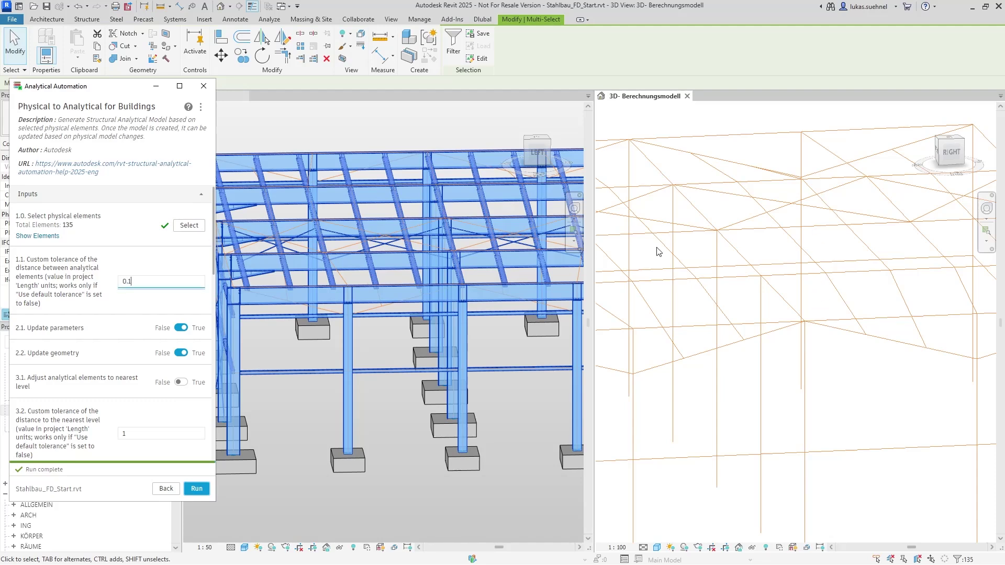
{"action": "scroll", "coordinate": [762, 326], "scroll_direction": "down", "scroll_amount": 3}
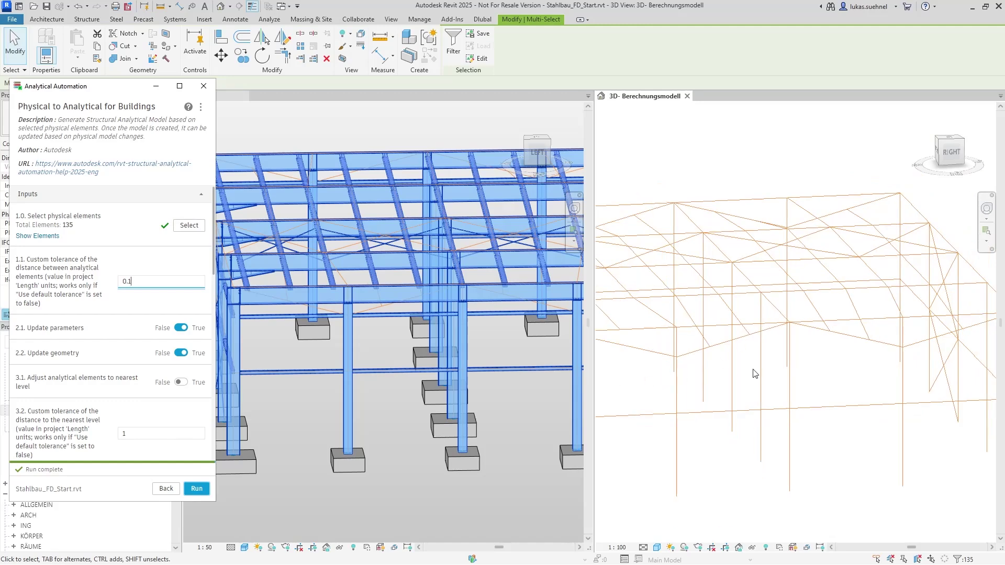
{"action": "scroll", "coordinate": [790, 365], "scroll_direction": "down", "scroll_amount": 3}
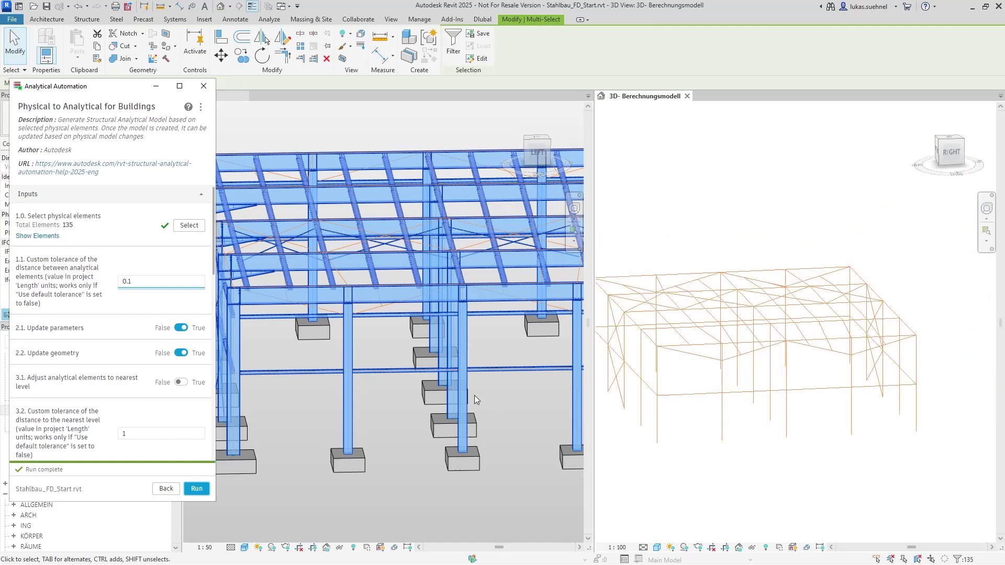
{"action": "left_click", "coordinate": [196, 489]}
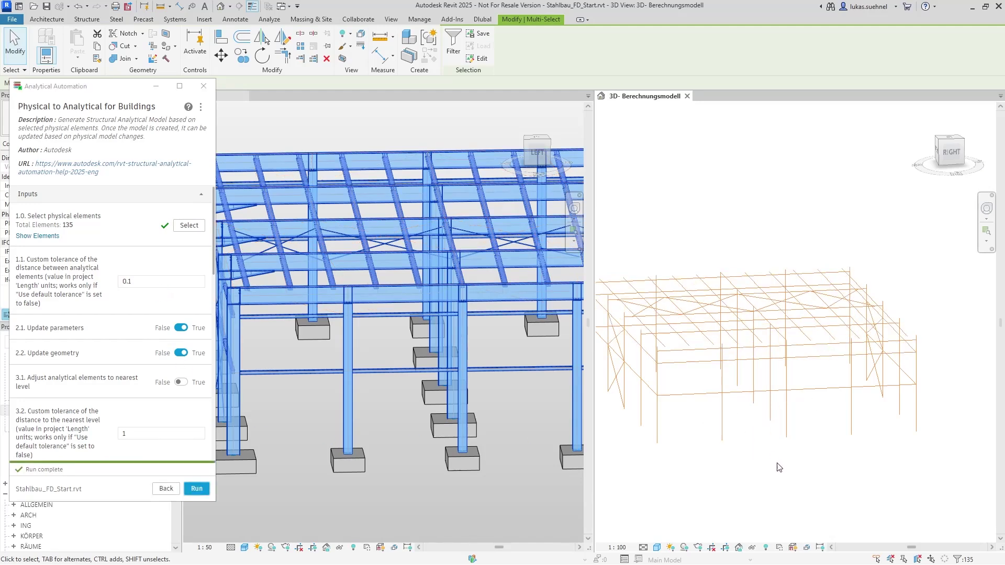
Step: Select the horizontal analytical members just below the roof beams in side view, examine their layout in 3D and deselect them
{"action": "middle_click_drag", "start_coordinate": [779, 468], "coordinate": [753, 445], "text": "shift"}
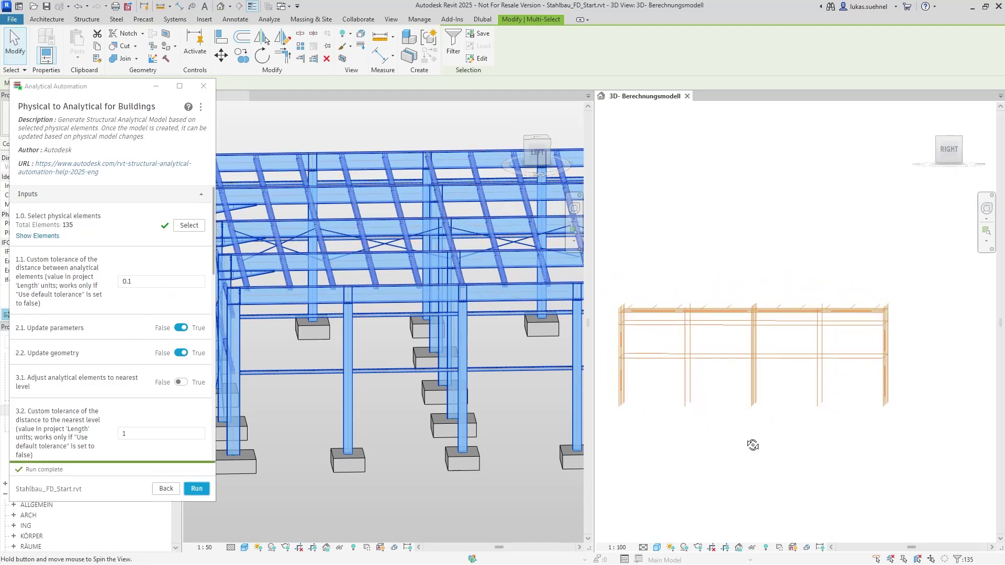
{"action": "left_click_drag", "start_coordinate": [611, 323], "coordinate": [926, 339]}
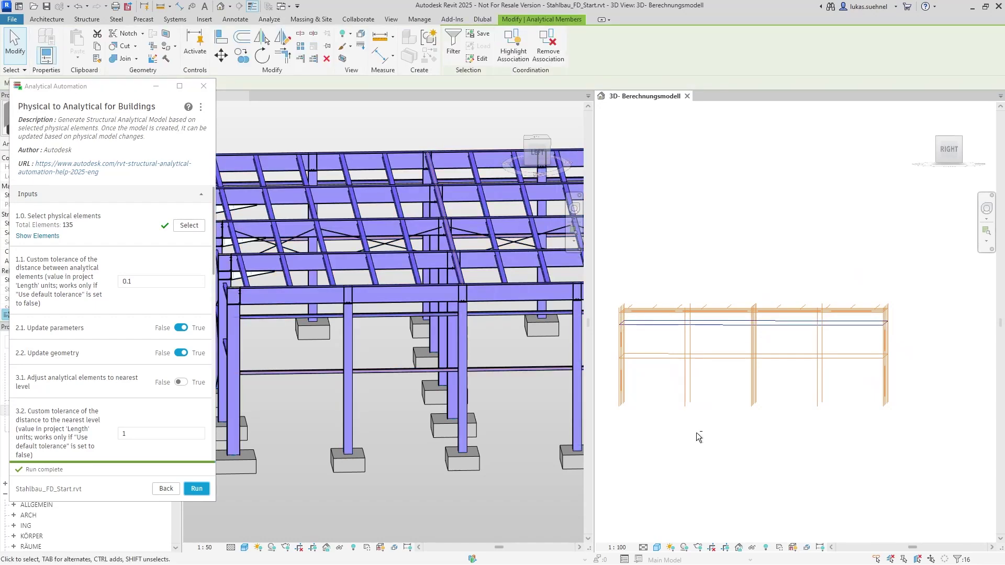
{"action": "middle_click_drag", "start_coordinate": [697, 432], "coordinate": [675, 426], "text": "shift"}
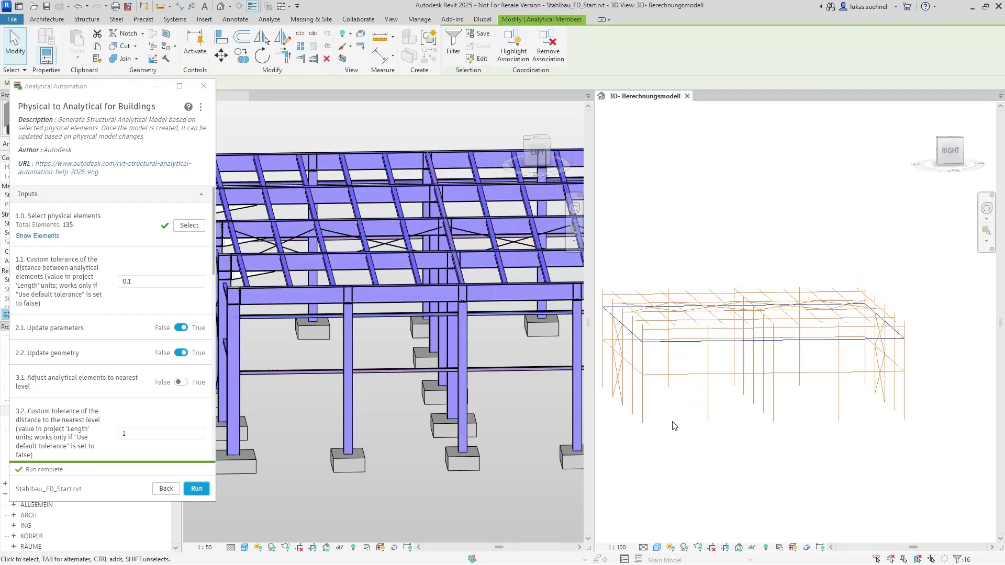
{"action": "left_click", "coordinate": [665, 259]}
Step: Inspect the offset of the analytical purlins and column tops from the roof beams at the hall corner in side view
{"action": "middle_click_drag", "start_coordinate": [665, 260], "coordinate": [666, 349], "text": "shift"}
{"action": "scroll", "coordinate": [678, 324], "scroll_direction": "up", "scroll_amount": 4}
{"action": "scroll", "coordinate": [634, 330], "scroll_direction": "up", "scroll_amount": 2}
{"action": "left_click_drag", "start_coordinate": [622, 318], "coordinate": [721, 362]}
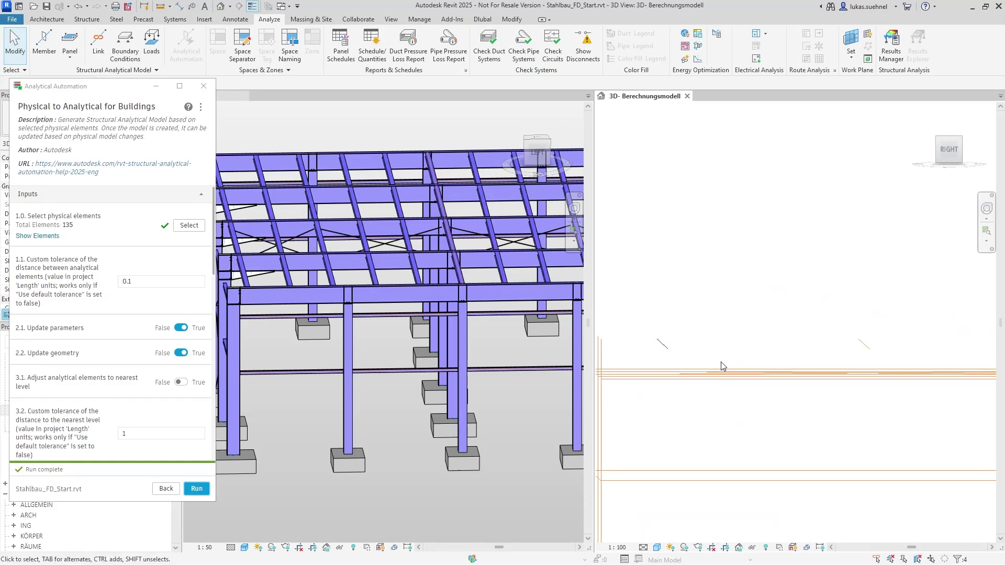
{"action": "key", "text": "Escape"}
{"action": "scroll", "coordinate": [706, 431], "scroll_direction": "up", "scroll_amount": 2}
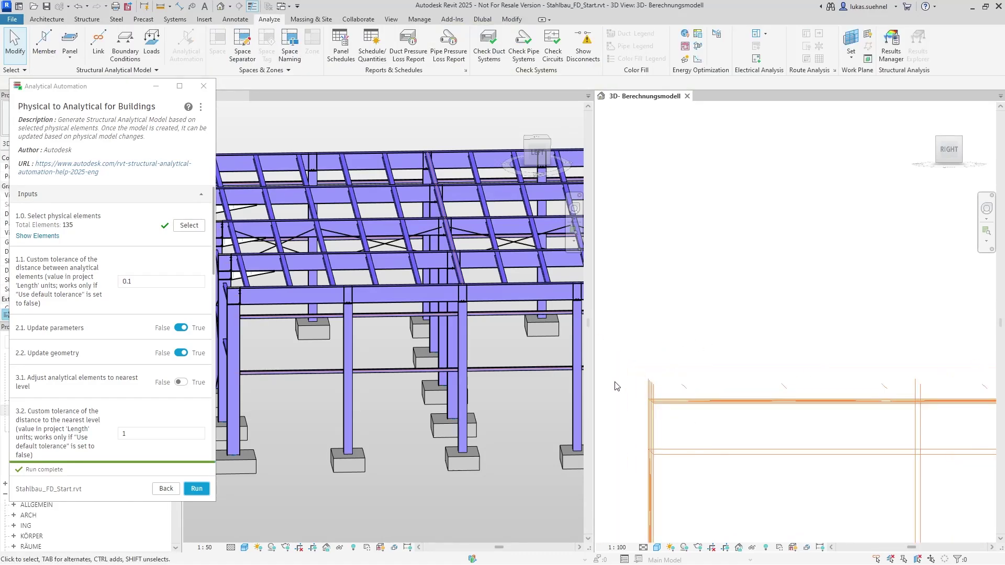
{"action": "middle_click_drag", "start_coordinate": [615, 384], "coordinate": [720, 385]}
{"action": "left_click_drag", "start_coordinate": [722, 388], "coordinate": [651, 336]}
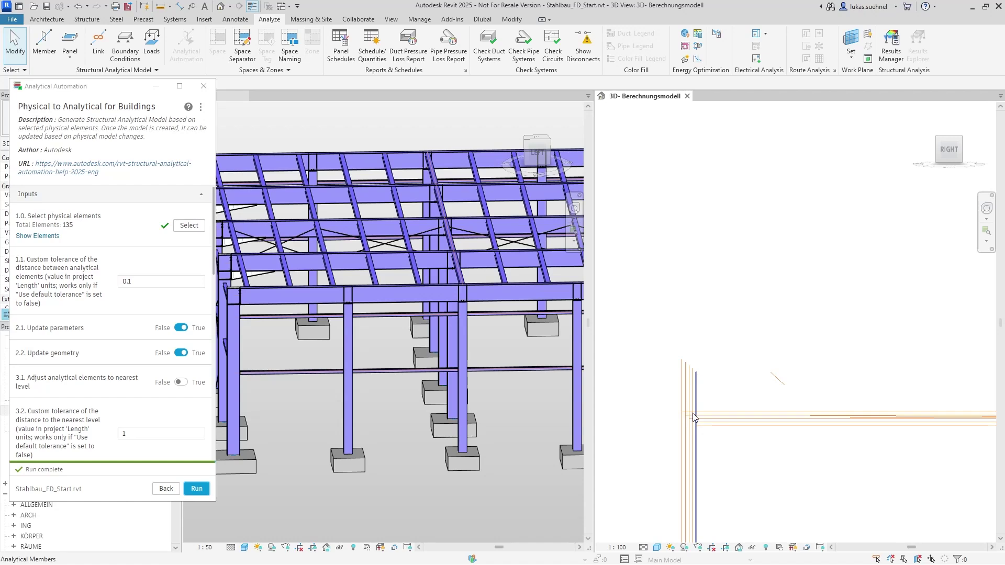
{"action": "scroll", "coordinate": [654, 354], "scroll_direction": "down", "scroll_amount": 3}
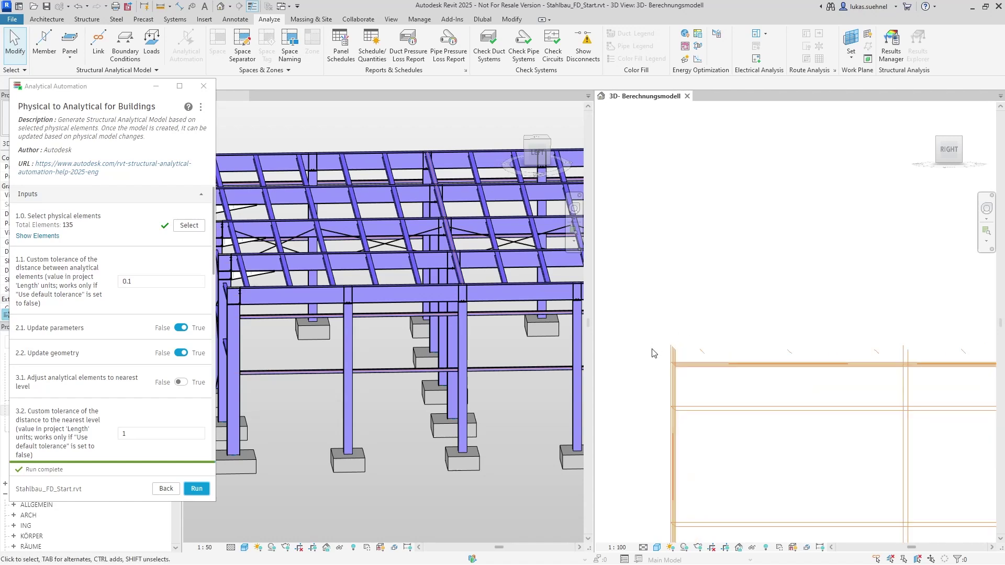
Step: Enable the adjustment of analytical elements to the nearest level in the Physical to Analytical for Buildings script
{"action": "middle_click_drag", "start_coordinate": [653, 352], "coordinate": [687, 318], "text": "shift"}
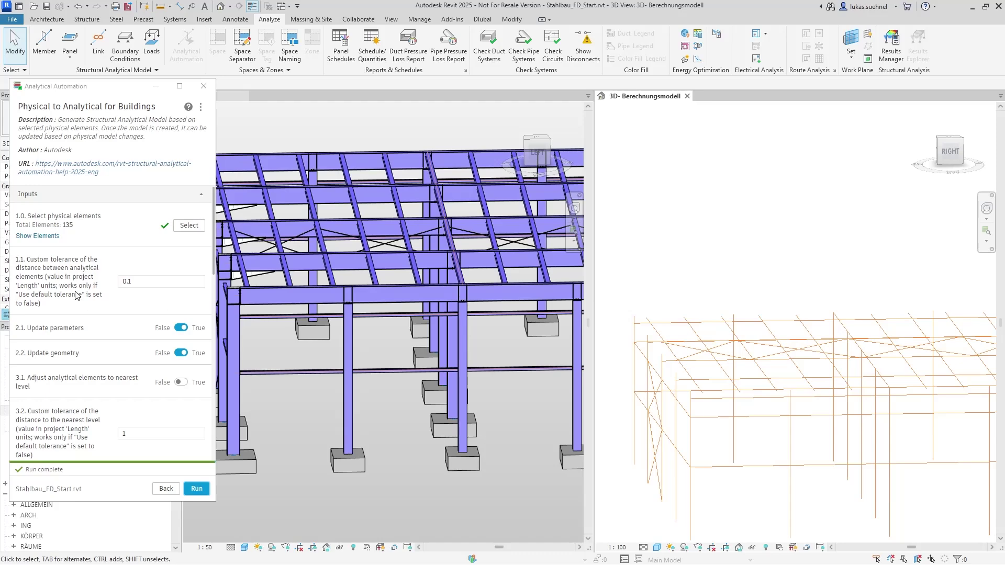
{"action": "scroll", "coordinate": [96, 314], "scroll_direction": "down", "scroll_amount": 2}
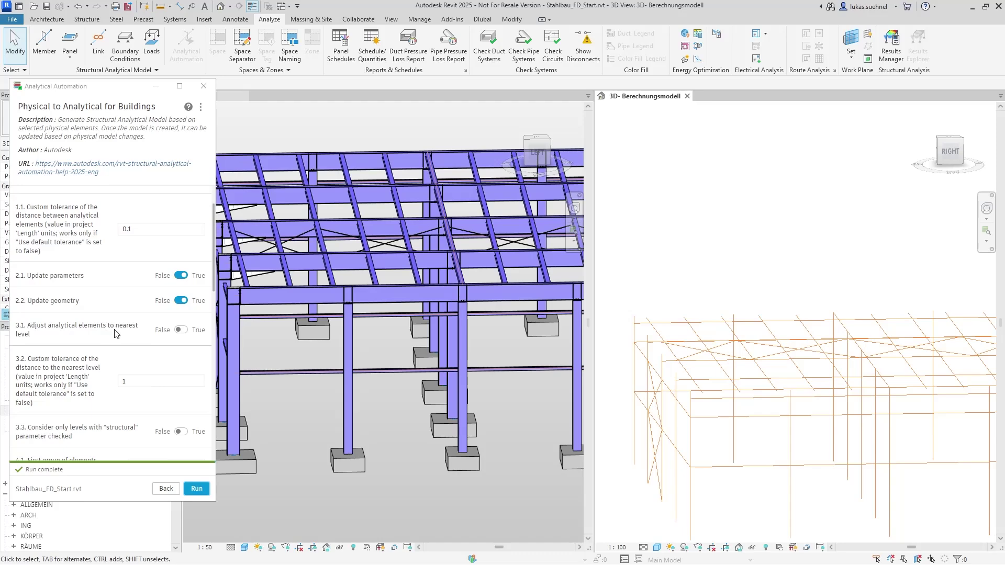
{"action": "left_click", "coordinate": [181, 330]}
Step: Open the West elevation and examine how the beams and column at grid 6 sit relative to Levels 0, 1 and 2
{"action": "left_click_drag", "start_coordinate": [109, 87], "coordinate": [1004, 94]}
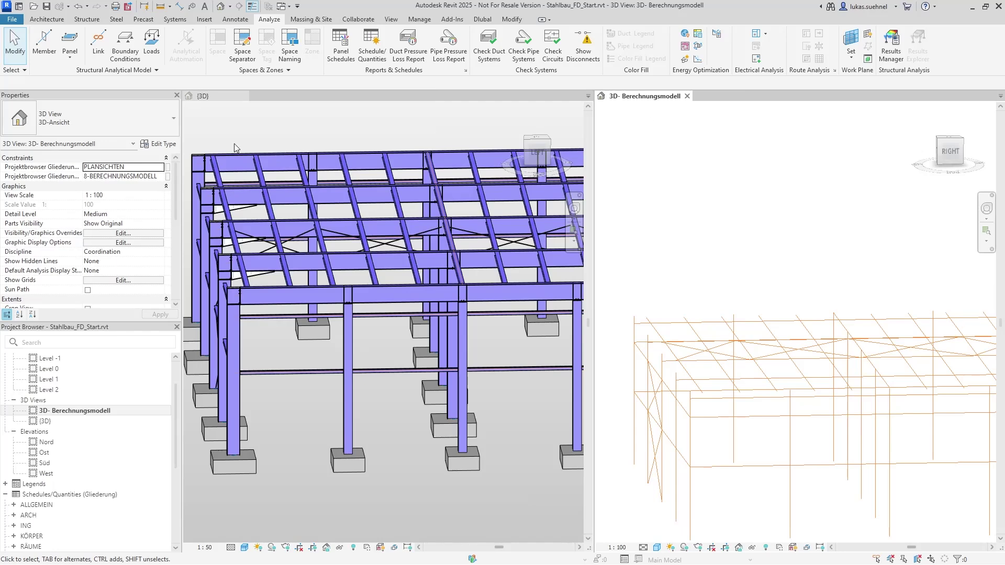
{"action": "double_click", "coordinate": [45, 474]}
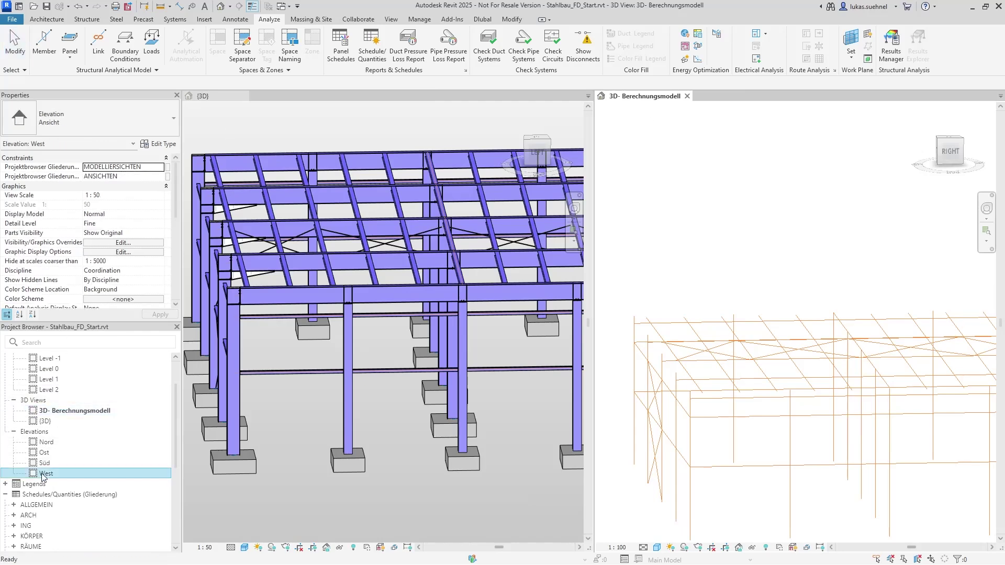
{"action": "scroll", "coordinate": [921, 341], "scroll_direction": "up", "scroll_amount": 5}
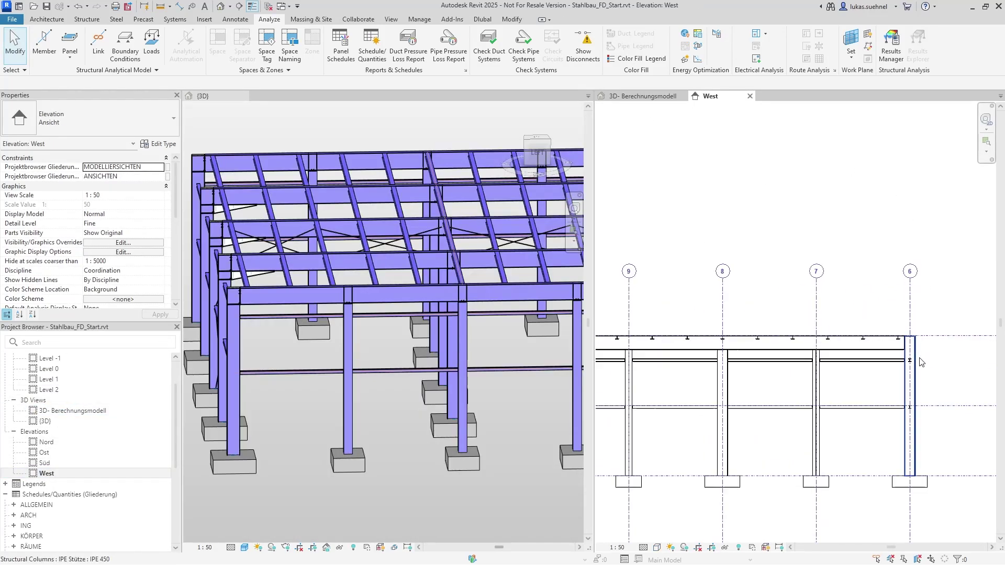
{"action": "scroll", "coordinate": [776, 338], "scroll_direction": "up", "scroll_amount": 3}
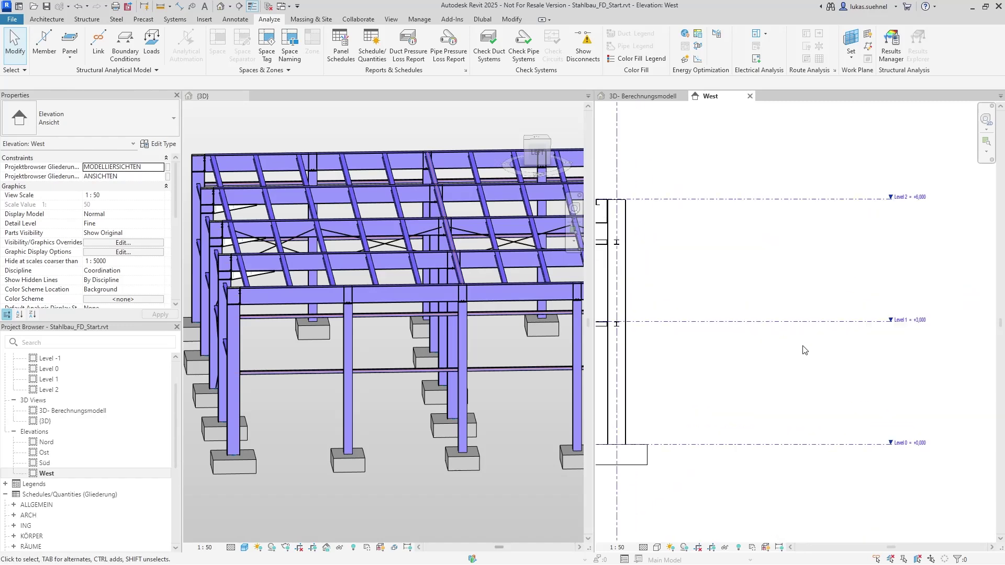
{"action": "scroll", "coordinate": [880, 358], "scroll_direction": "up", "scroll_amount": 1}
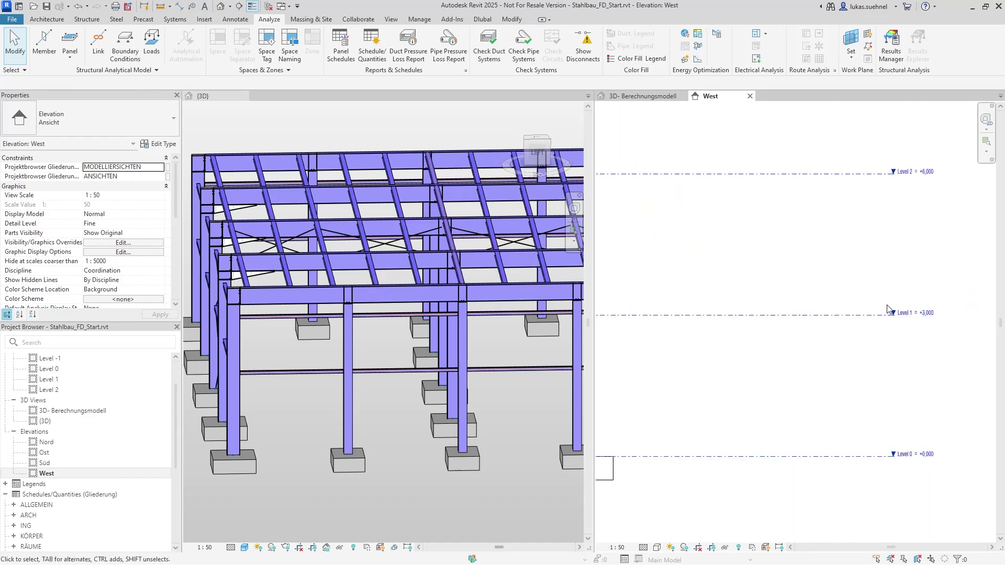
{"action": "middle_click_drag", "start_coordinate": [792, 251], "coordinate": [857, 312]}
{"action": "middle_click_drag", "start_coordinate": [745, 336], "coordinate": [817, 330]}
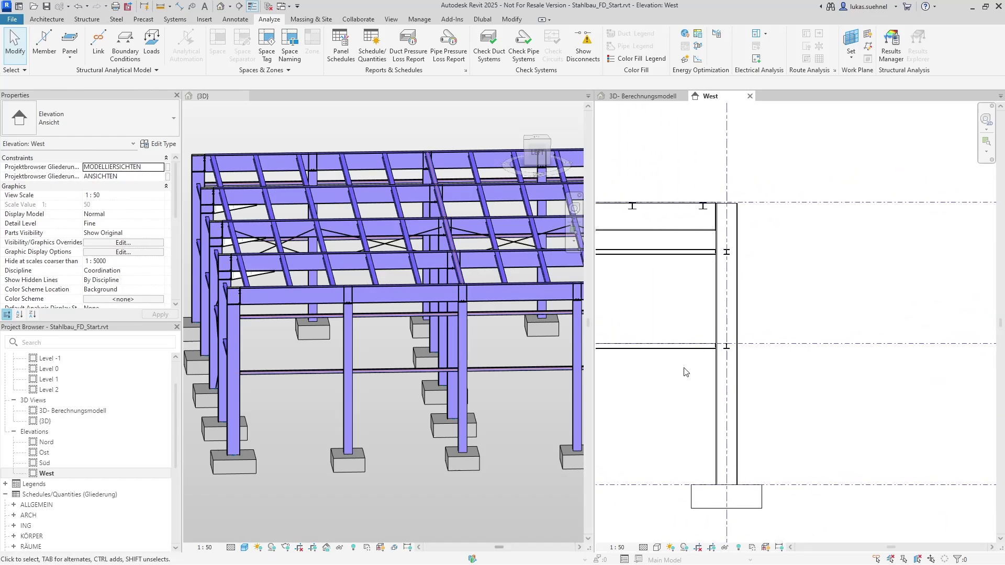
{"action": "scroll", "coordinate": [815, 377], "scroll_direction": "up", "scroll_amount": 2}
{"action": "scroll", "coordinate": [660, 356], "scroll_direction": "up", "scroll_amount": 3}
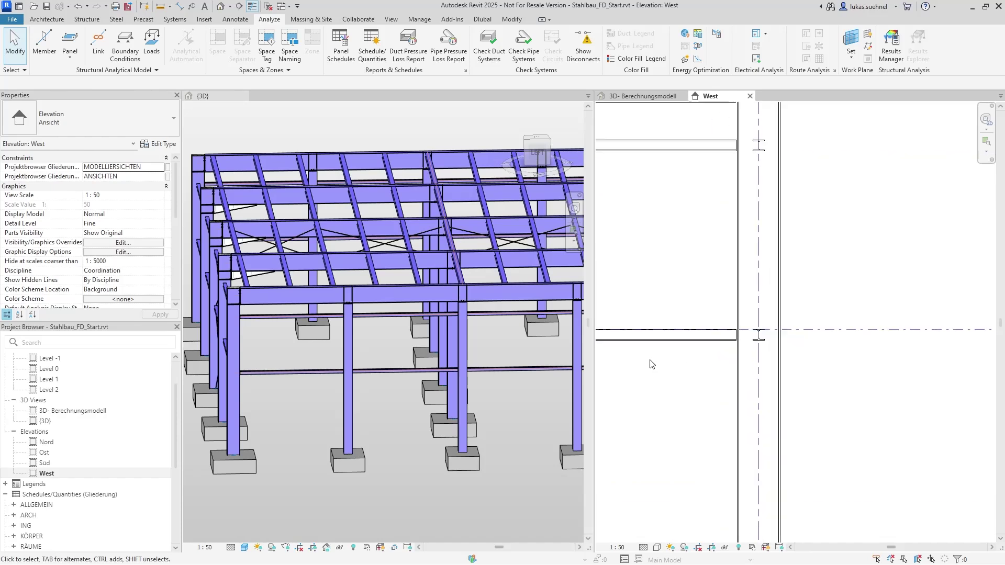
Step: Select the HEA 120 wall beam at Level 1, check its level offsets and justification, and deselect it
{"action": "left_click", "coordinate": [701, 335]}
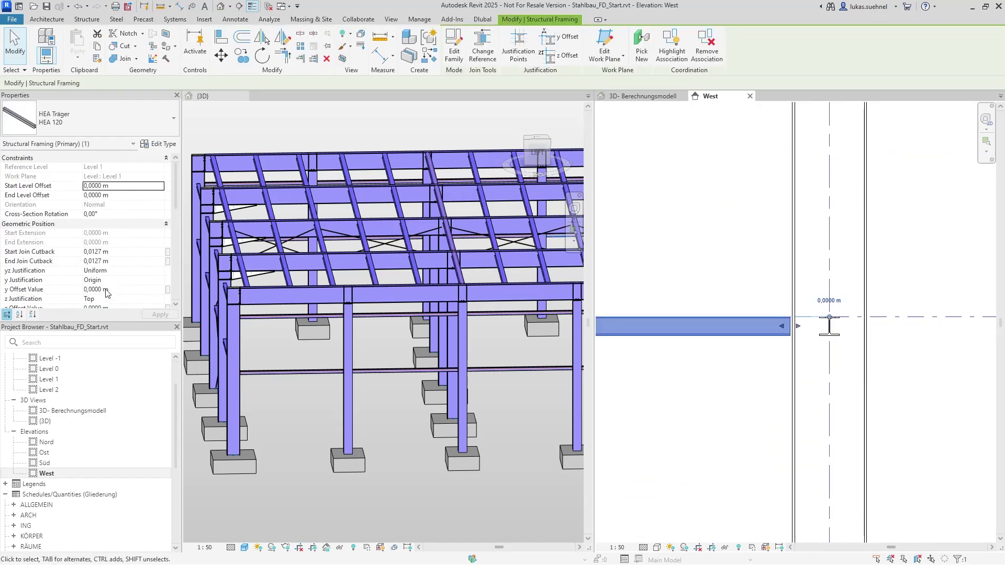
{"action": "scroll", "coordinate": [107, 293], "scroll_direction": "down", "scroll_amount": 1}
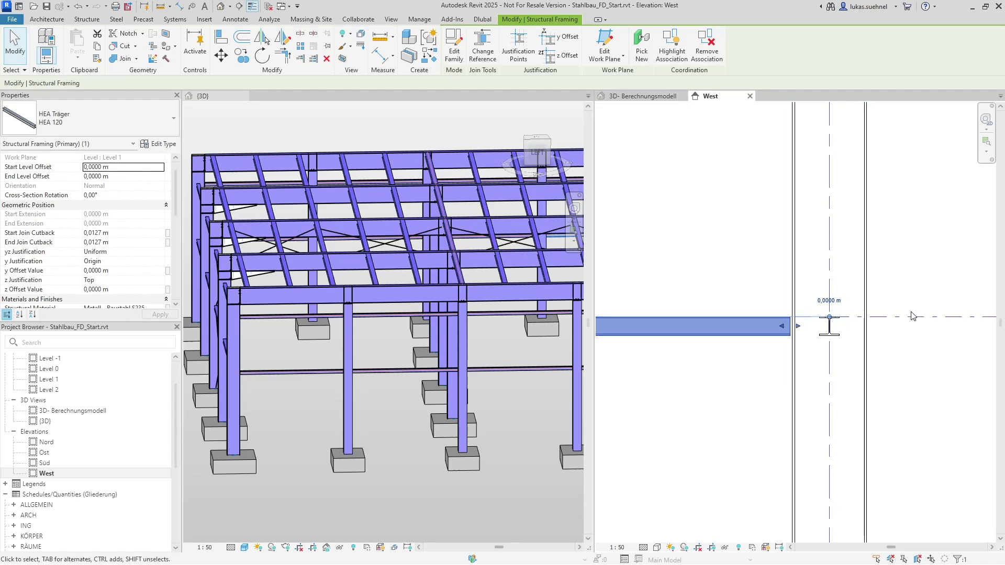
{"action": "scroll", "coordinate": [712, 340], "scroll_direction": "down", "scroll_amount": 2}
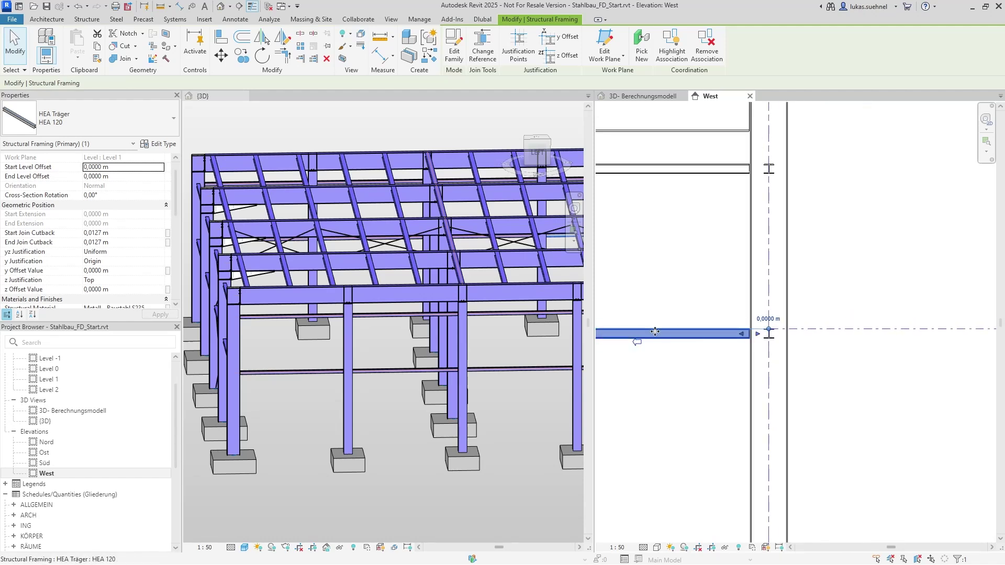
{"action": "scroll", "coordinate": [655, 332], "scroll_direction": "down", "scroll_amount": 3}
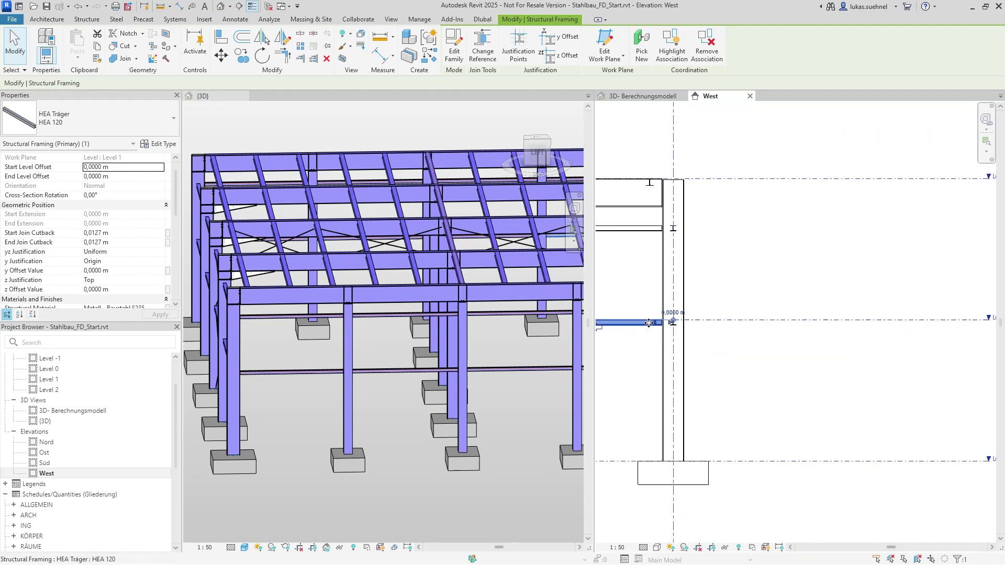
{"action": "scroll", "coordinate": [699, 346], "scroll_direction": "down", "scroll_amount": 1}
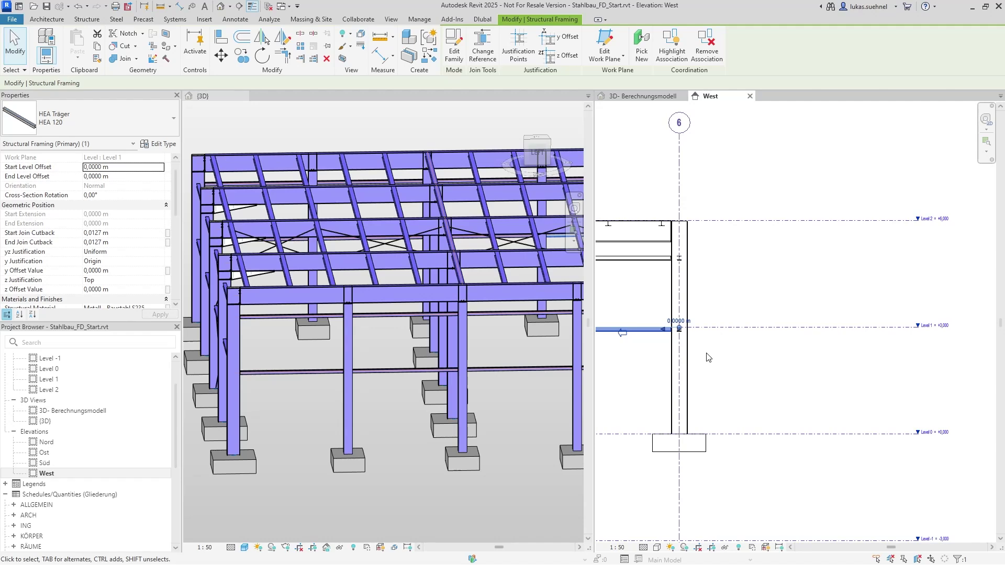
{"action": "key", "text": "Escape"}
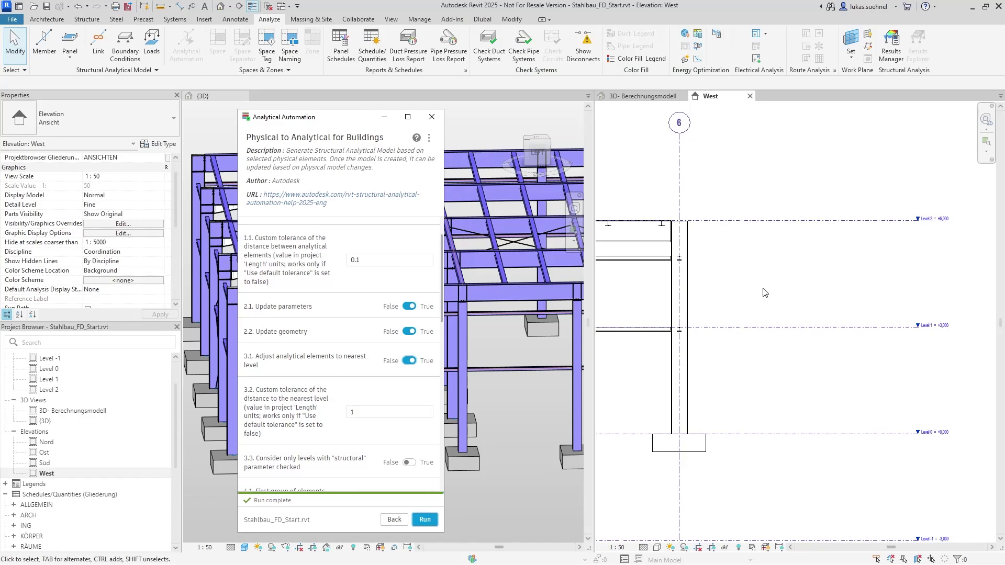
Step: Examine how the HEA 160 purlin, the roof beam and the column top at grid 6 align with Level 2
{"action": "scroll", "coordinate": [780, 292], "scroll_direction": "up", "scroll_amount": 2}
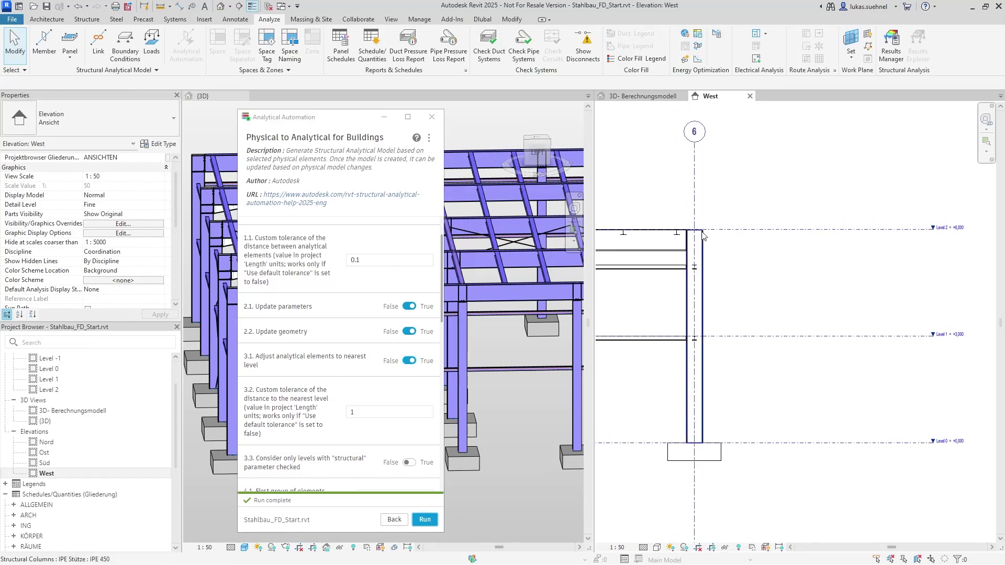
{"action": "scroll", "coordinate": [677, 235], "scroll_direction": "up", "scroll_amount": 1}
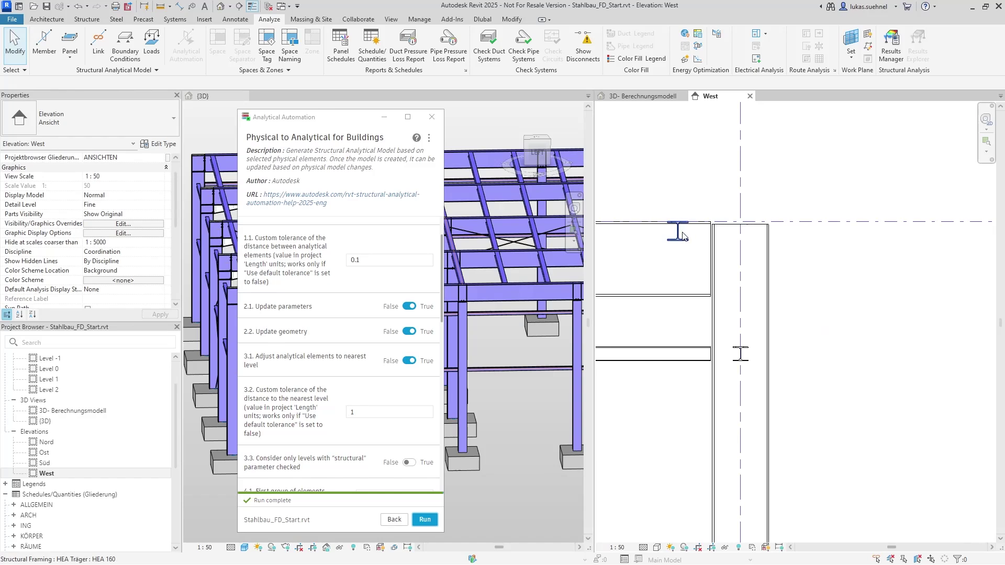
{"action": "scroll", "coordinate": [677, 236], "scroll_direction": "up", "scroll_amount": 3}
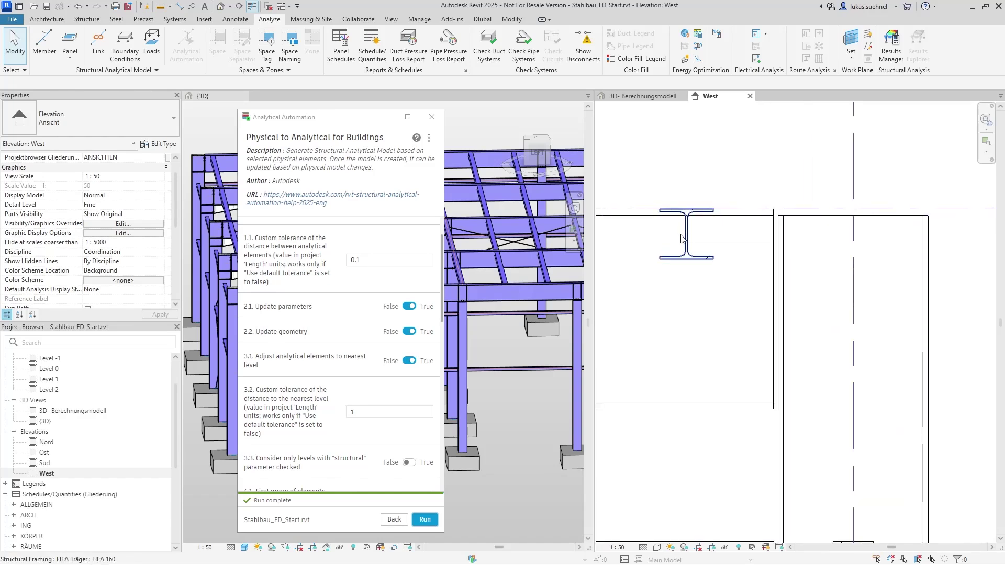
{"action": "scroll", "coordinate": [696, 296], "scroll_direction": "down", "scroll_amount": 2}
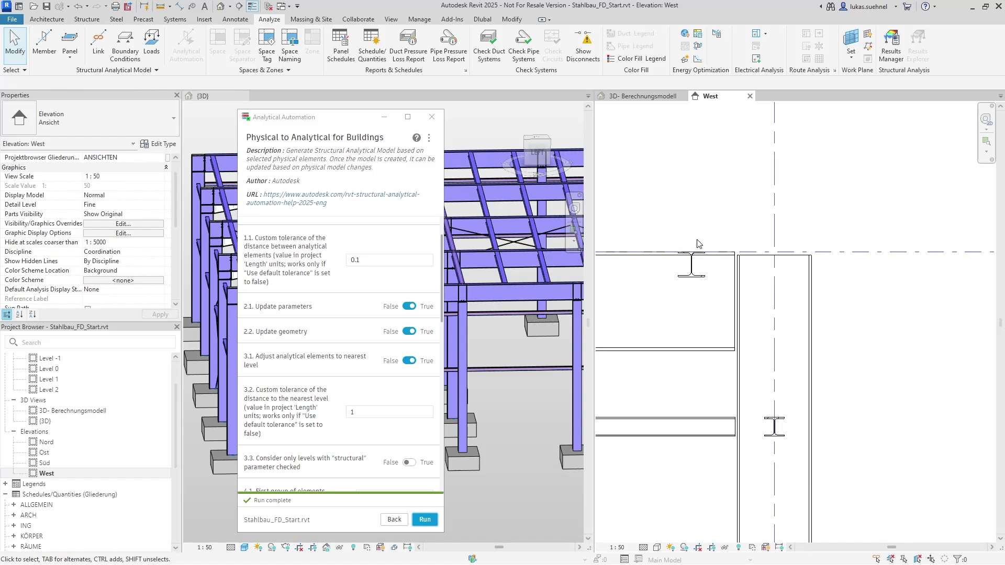
{"action": "scroll", "coordinate": [707, 262], "scroll_direction": "down", "scroll_amount": 3}
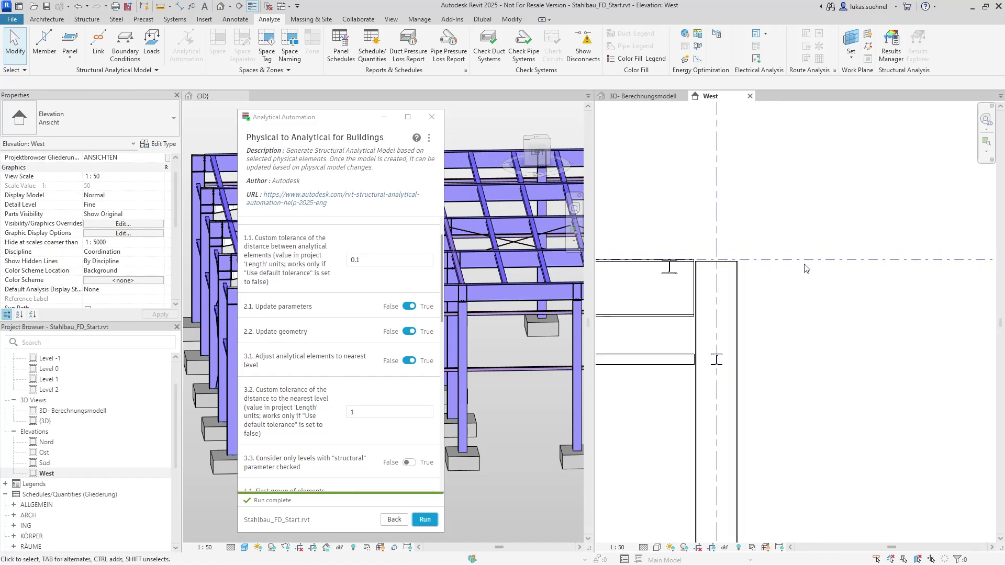
{"action": "middle_click_drag", "start_coordinate": [820, 300], "coordinate": [758, 298]}
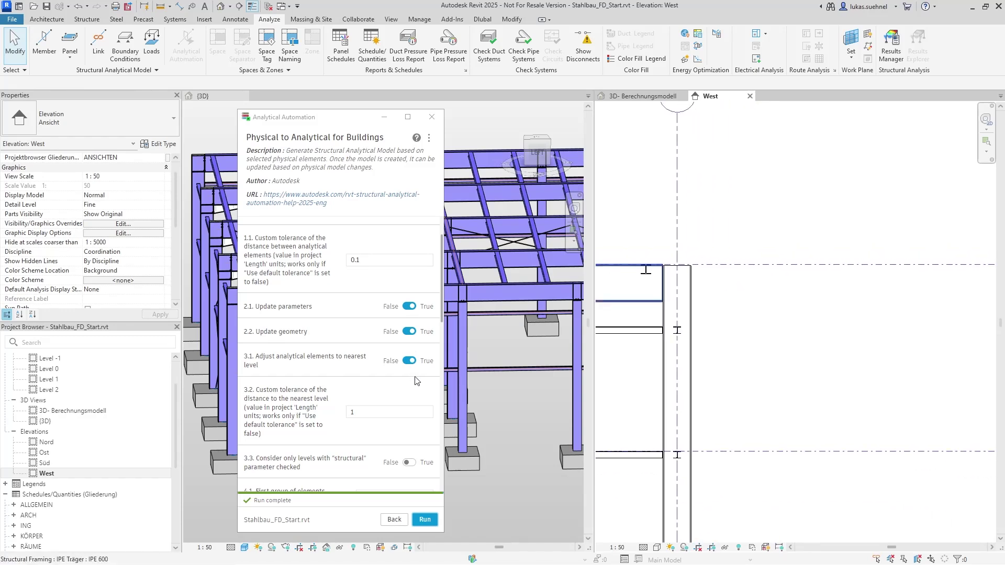
Step: Return to the 3D- Berechnungsmodell view and rerun the script with nearest-level adjustment while watching the hall corner from the side
{"action": "left_click", "coordinate": [643, 96]}
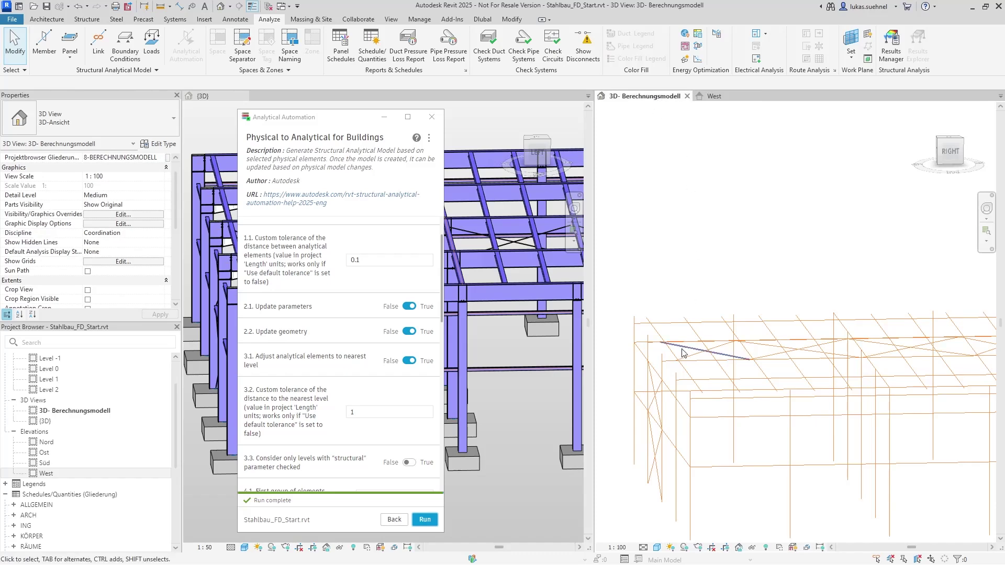
{"action": "middle_click_drag", "start_coordinate": [681, 353], "coordinate": [723, 373], "text": "shift"}
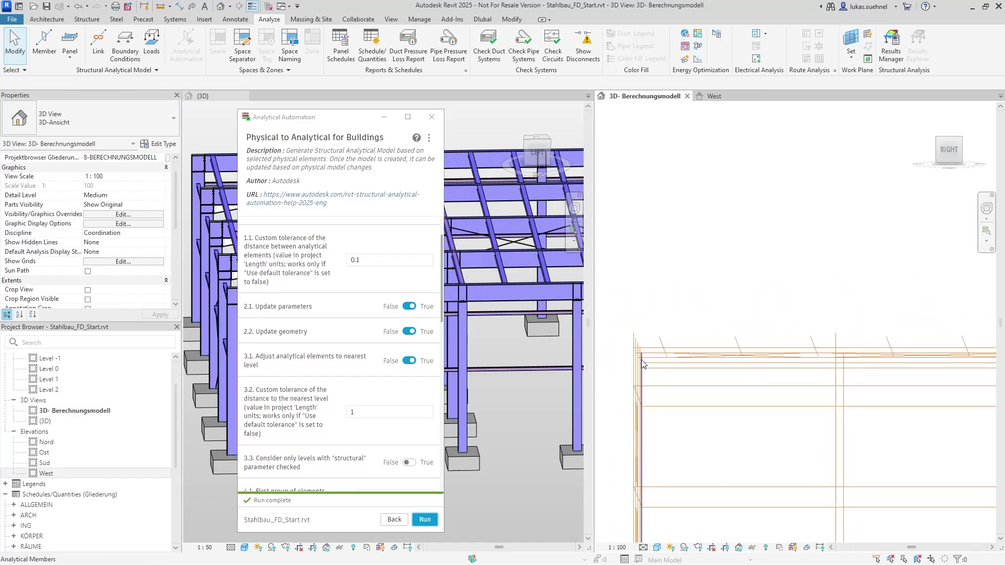
{"action": "middle_click_drag", "start_coordinate": [644, 364], "coordinate": [658, 344], "text": "shift"}
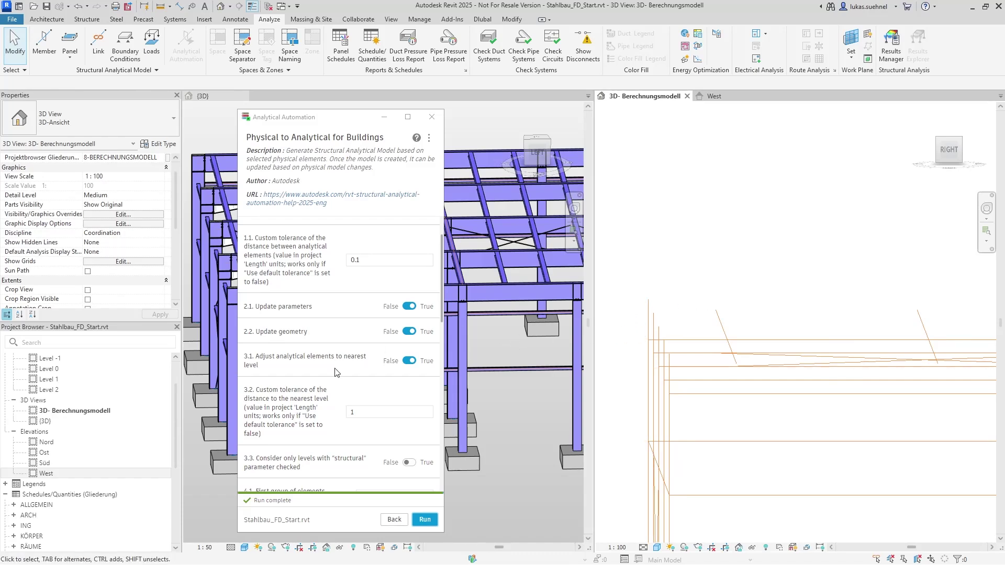
{"action": "left_click", "coordinate": [432, 521]}
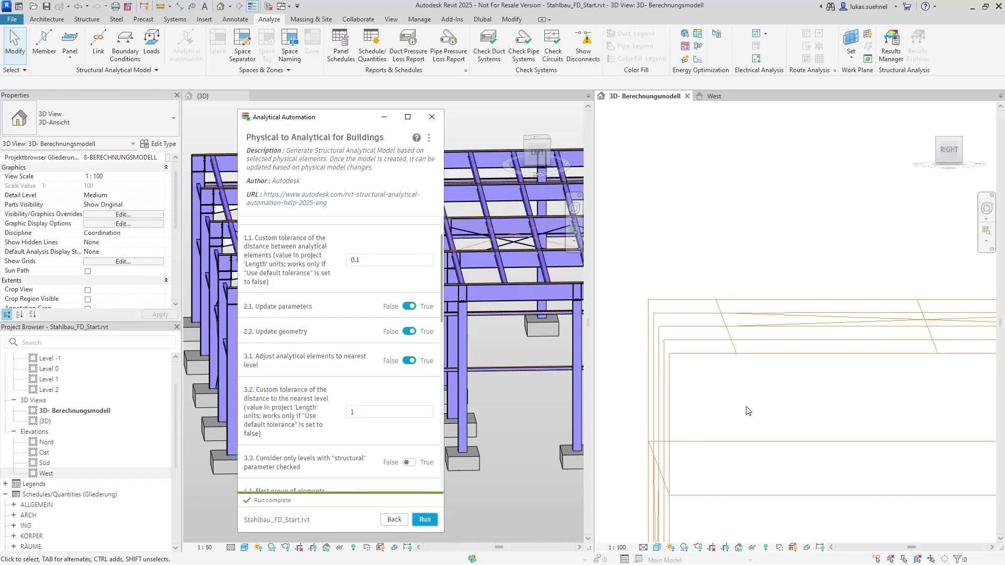
Step: Inspect the roof plane and column tops of the updated analytical model in side view and in 3D
{"action": "scroll", "coordinate": [749, 403], "scroll_direction": "down", "scroll_amount": 3}
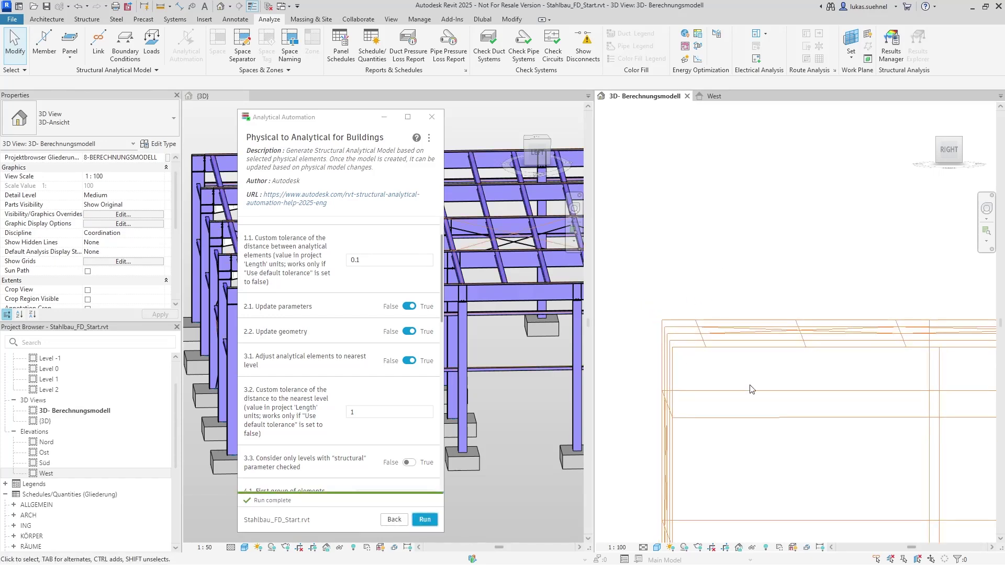
{"action": "middle_click_drag", "start_coordinate": [752, 389], "coordinate": [690, 312]}
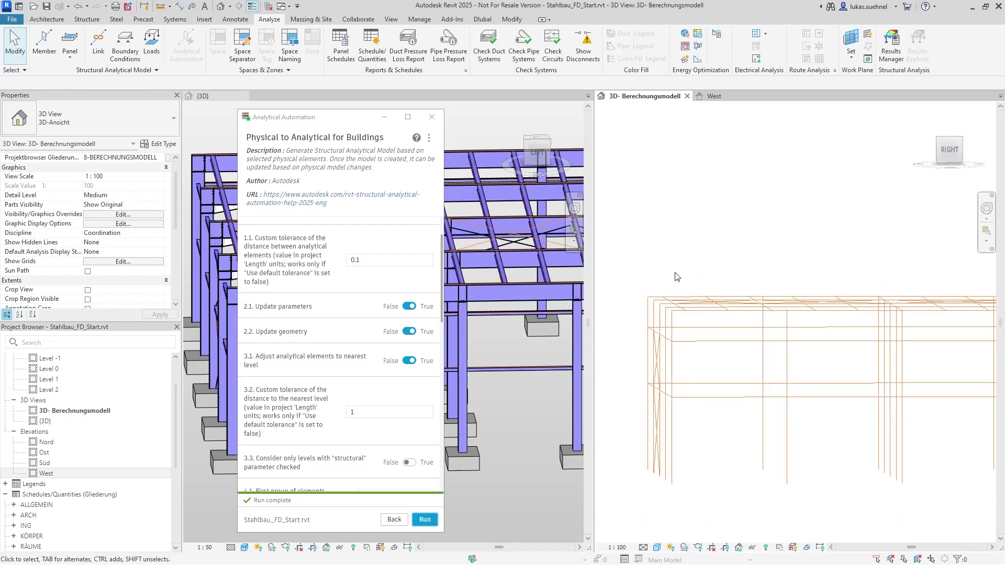
{"action": "middle_click_drag", "start_coordinate": [655, 255], "coordinate": [692, 284], "text": "shift"}
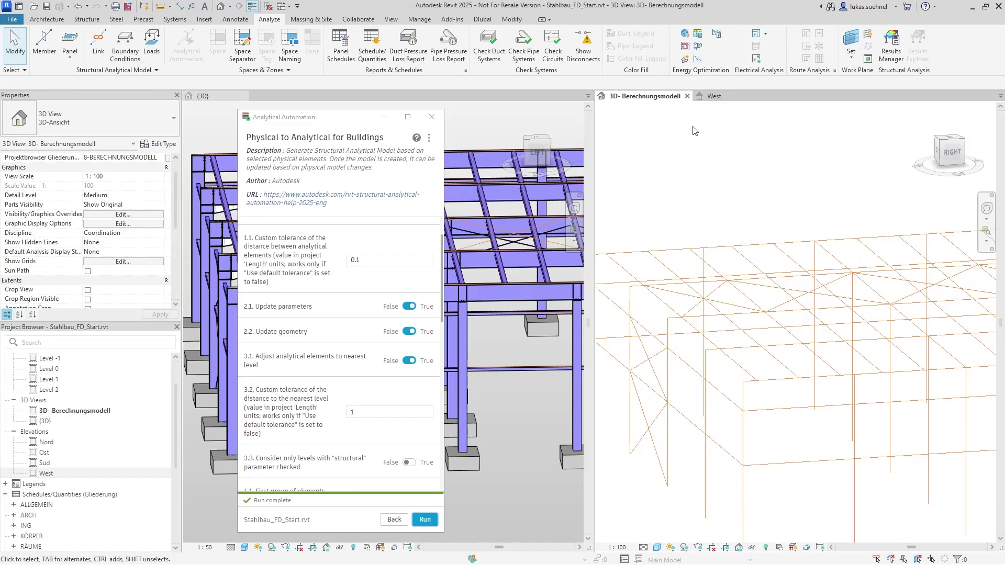
Step: Inspect in the physical 3D view where the analytical lines run along the HEA 120 wall beams and their columns
{"action": "left_click_drag", "start_coordinate": [344, 120], "coordinate": [76, 140]}
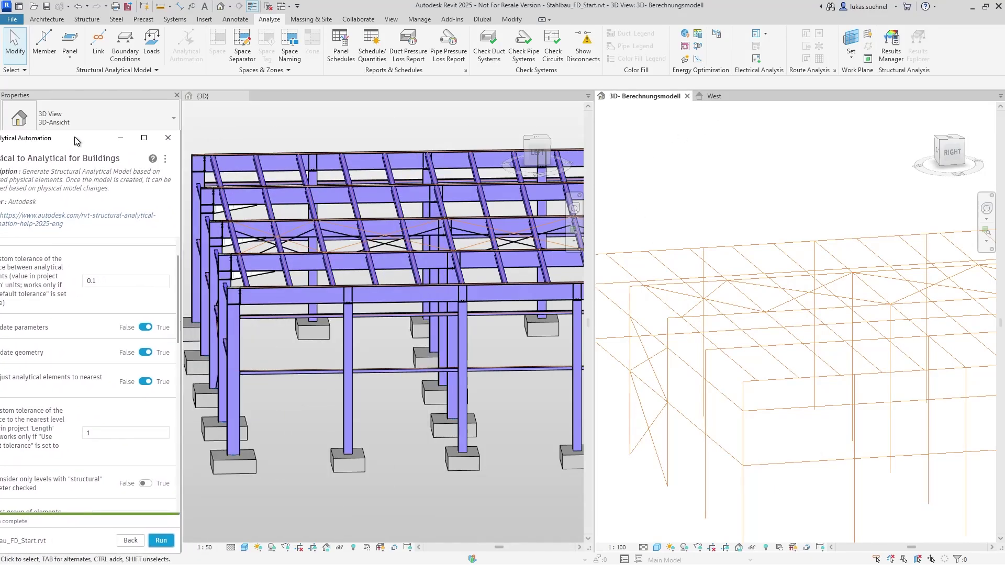
{"action": "scroll", "coordinate": [421, 233], "scroll_direction": "down", "scroll_amount": 3}
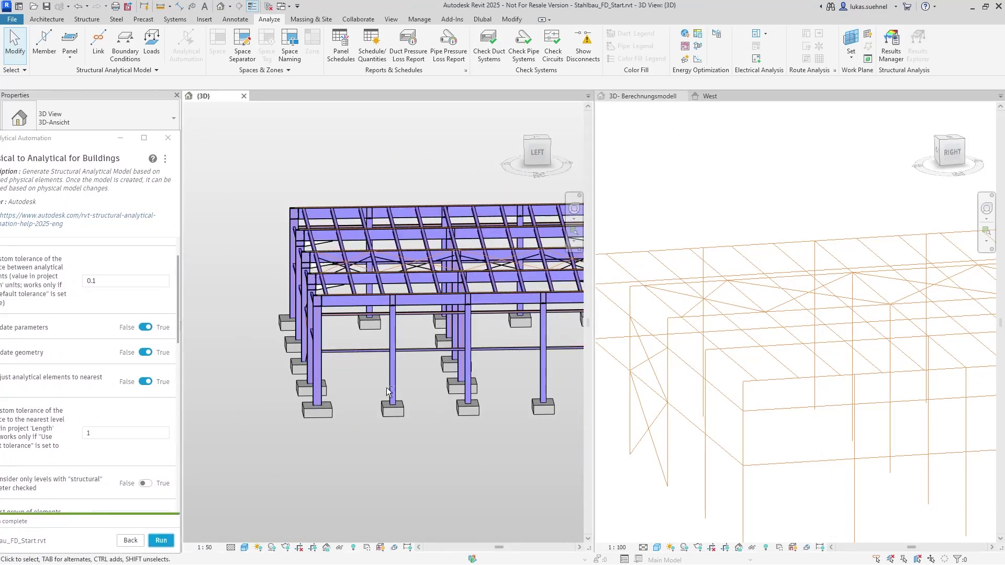
{"action": "middle_click_drag", "start_coordinate": [344, 362], "coordinate": [446, 374], "text": "shift"}
{"action": "scroll", "coordinate": [446, 373], "scroll_direction": "up", "scroll_amount": 10}
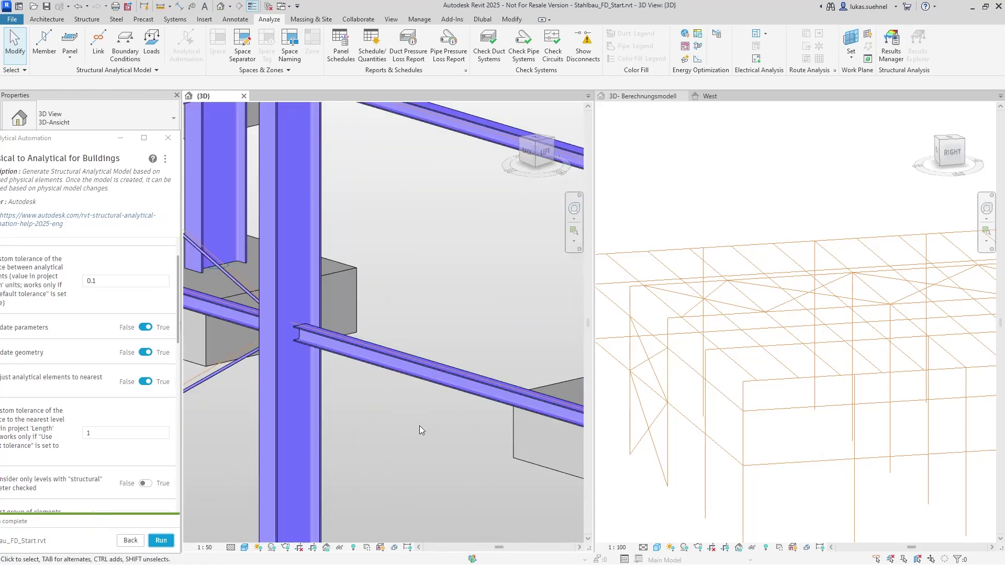
{"action": "scroll", "coordinate": [354, 414], "scroll_direction": "down", "scroll_amount": 3}
{"action": "scroll", "coordinate": [324, 388], "scroll_direction": "up", "scroll_amount": 2}
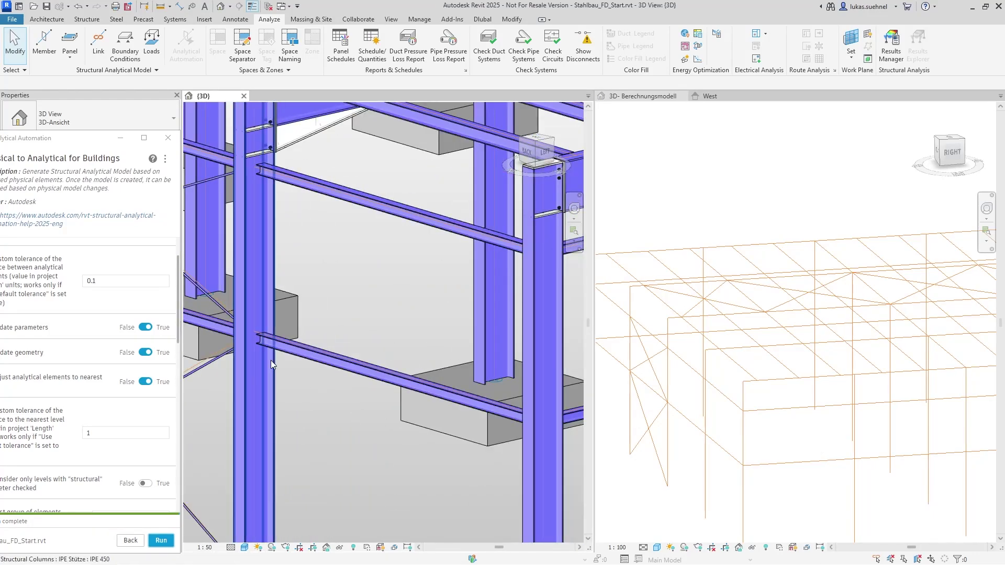
{"action": "scroll", "coordinate": [322, 362], "scroll_direction": "up", "scroll_amount": 3}
{"action": "scroll", "coordinate": [255, 331], "scroll_direction": "up", "scroll_amount": 2}
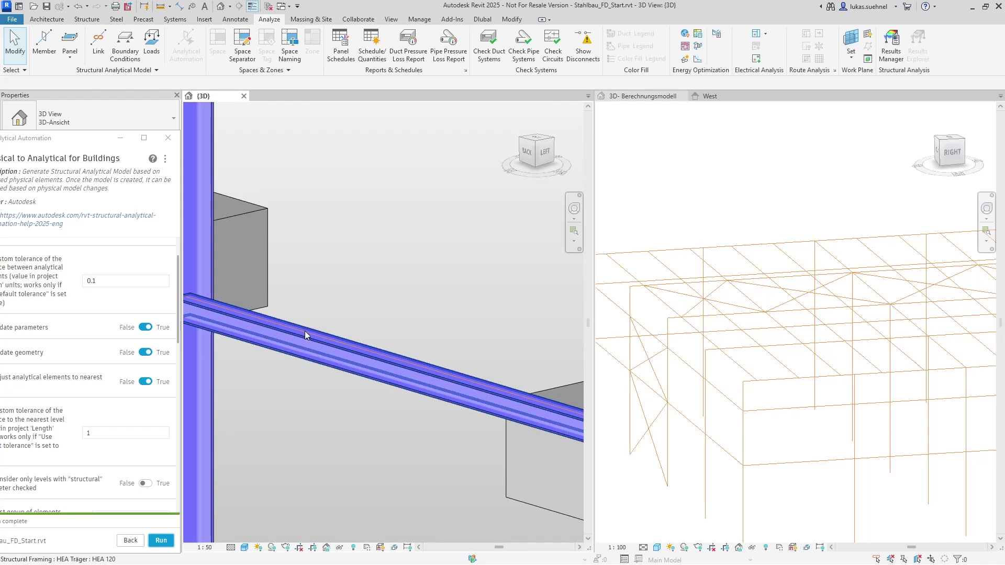
Step: Inspect the analytical lines on the purlins, roof beam and column top at the hall corner in the physical model
{"action": "scroll", "coordinate": [336, 453], "scroll_direction": "down", "scroll_amount": 4}
{"action": "scroll", "coordinate": [340, 440], "scroll_direction": "down", "scroll_amount": 2}
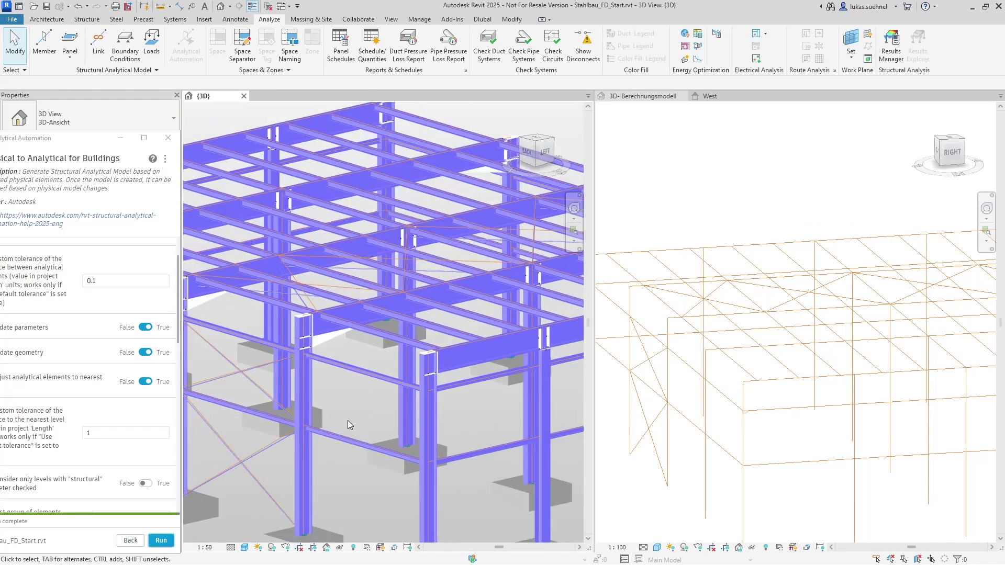
{"action": "scroll", "coordinate": [408, 342], "scroll_direction": "up", "scroll_amount": 4}
{"action": "scroll", "coordinate": [388, 342], "scroll_direction": "up", "scroll_amount": 1}
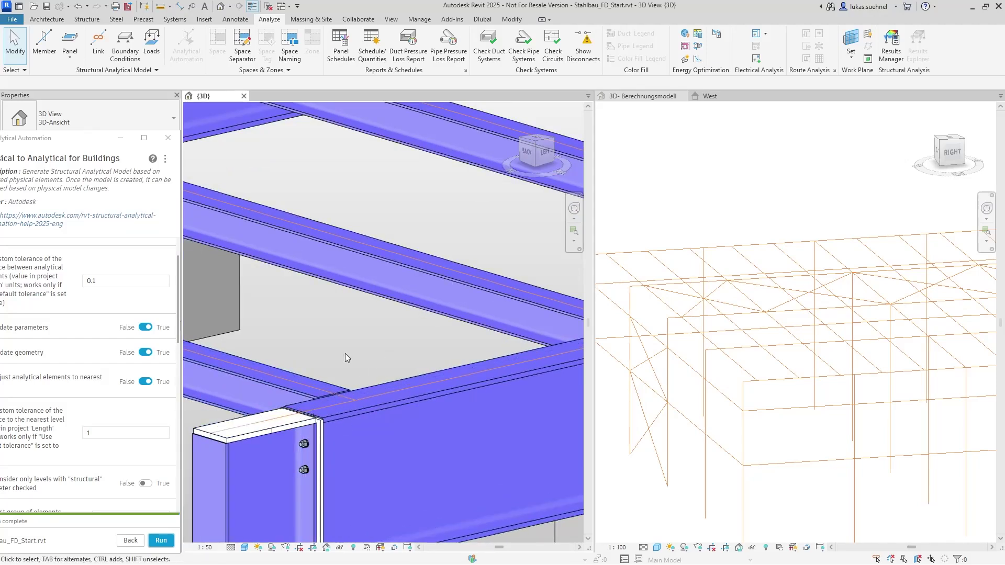
Step: Compare the script's option to consider only levels with "structural" parameter checked with the Structural parameter of Level 2 in the West elevation
{"action": "scroll", "coordinate": [345, 351], "scroll_direction": "down", "scroll_amount": 3}
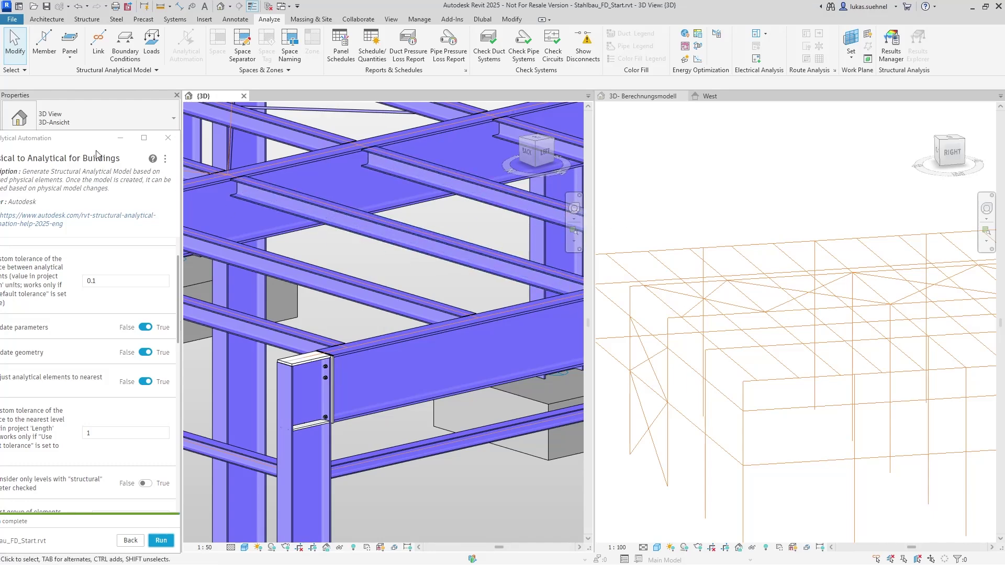
{"action": "left_click_drag", "start_coordinate": [73, 141], "coordinate": [278, 86]}
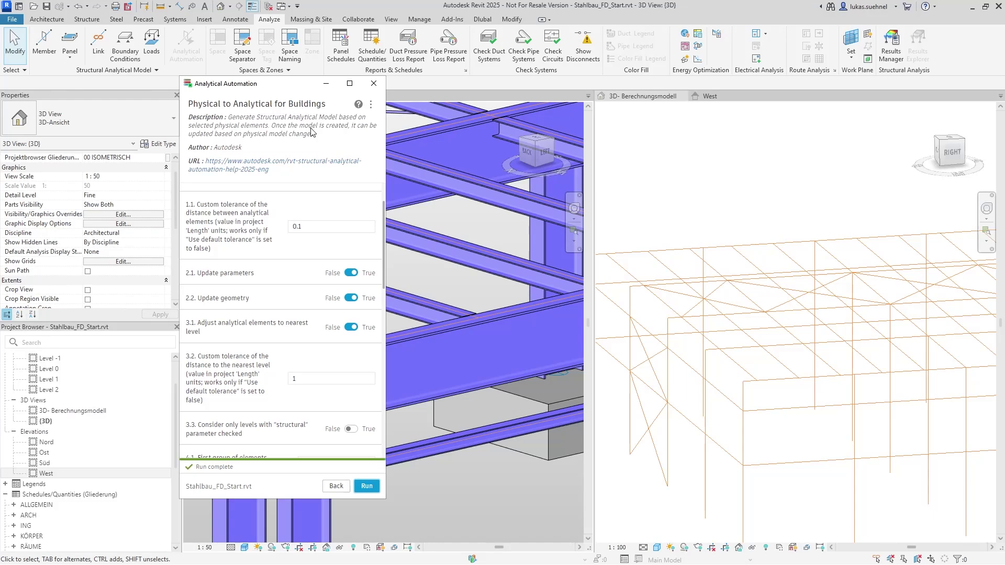
{"action": "scroll", "coordinate": [292, 344], "scroll_direction": "down", "scroll_amount": 2}
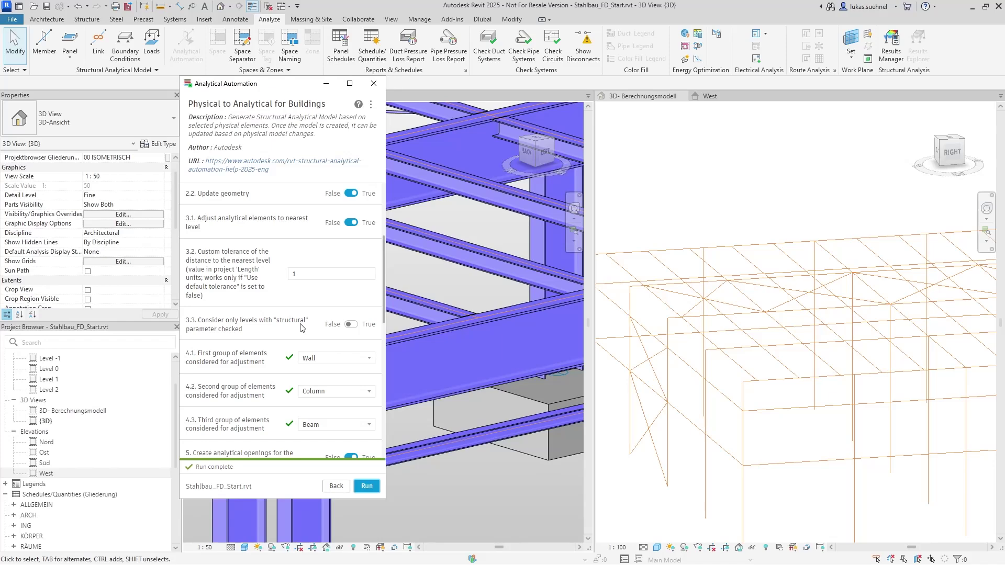
{"action": "left_click_drag", "start_coordinate": [287, 84], "coordinate": [1004, 84]}
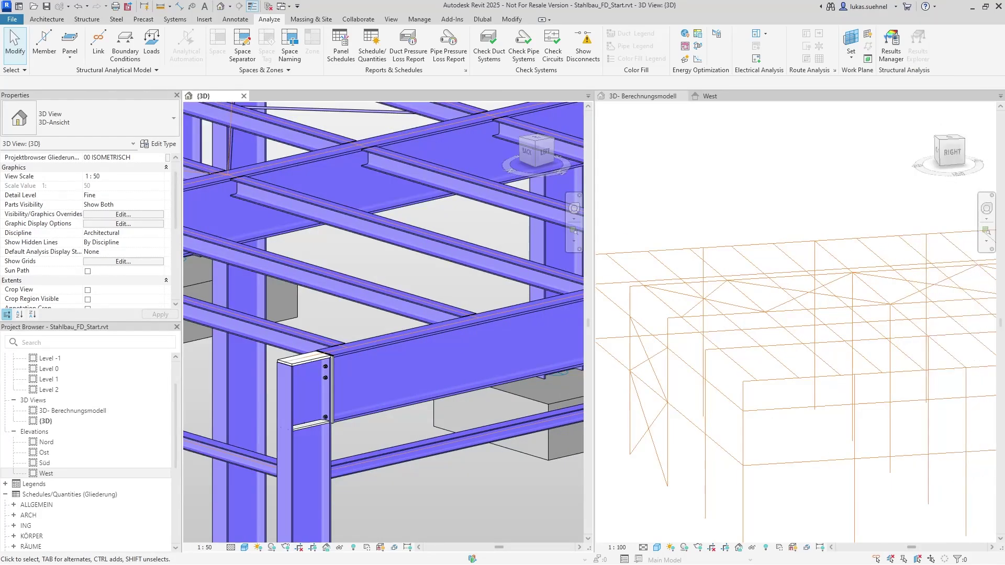
{"action": "left_click", "coordinate": [708, 96]}
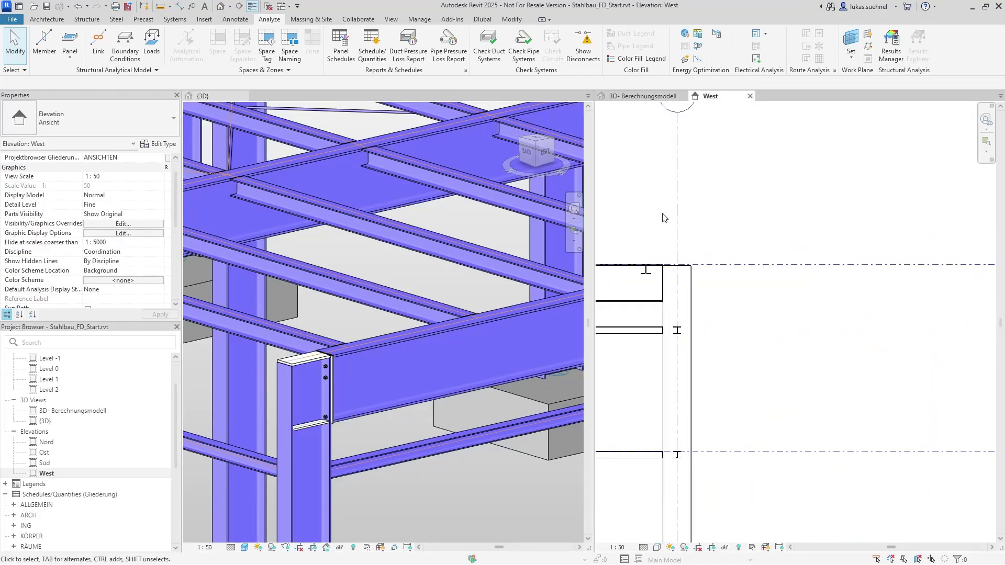
{"action": "left_click", "coordinate": [866, 269]}
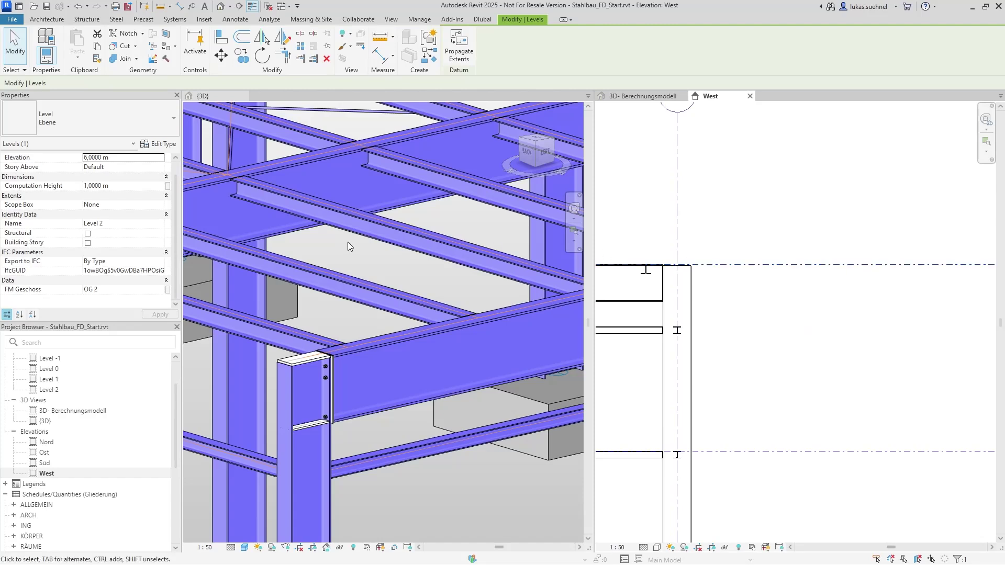
{"action": "scroll", "coordinate": [799, 278], "scroll_direction": "down", "scroll_amount": 4}
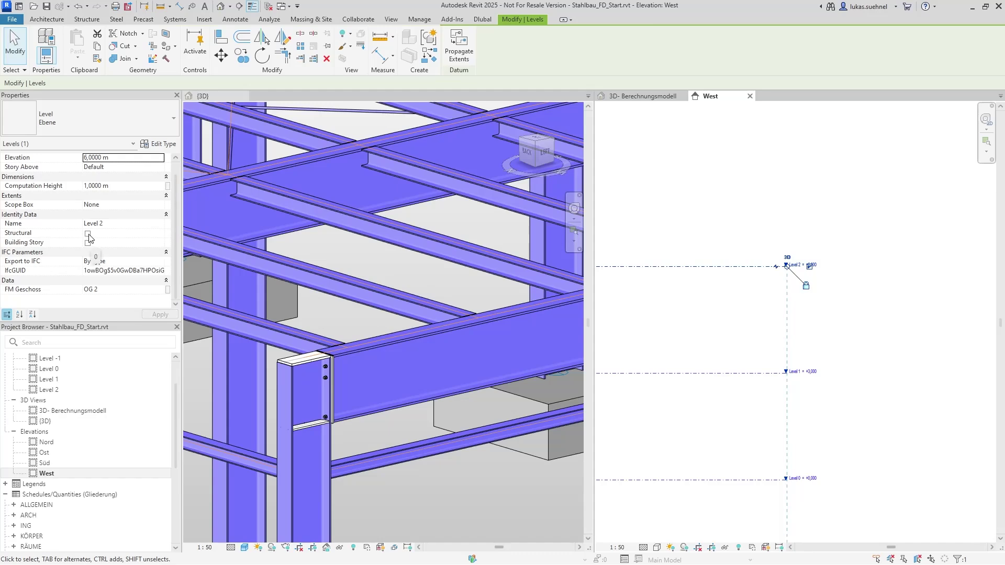
{"action": "scroll", "coordinate": [388, 318], "scroll_direction": "down", "scroll_amount": 2}
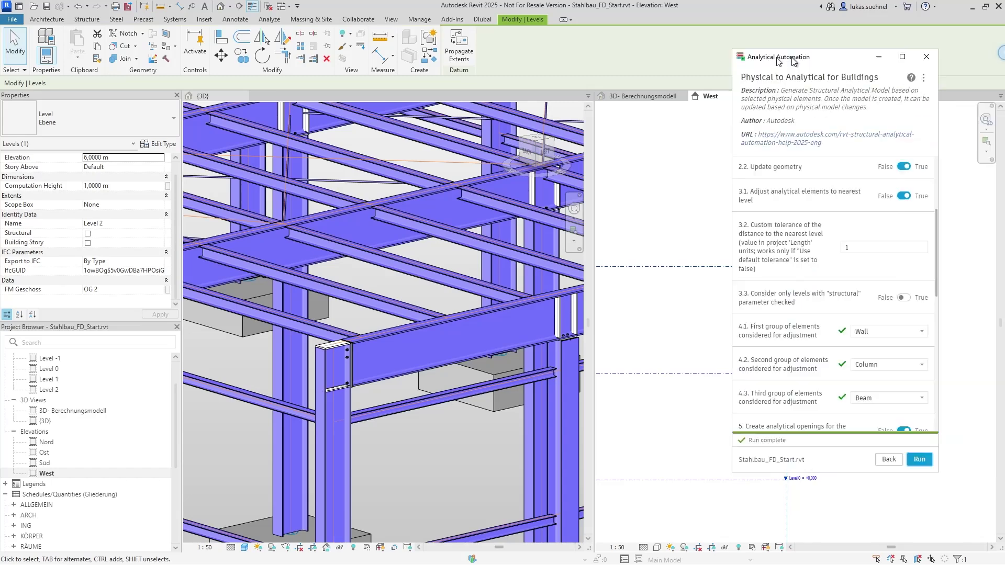
{"action": "left_click_drag", "start_coordinate": [795, 64], "coordinate": [388, 65]}
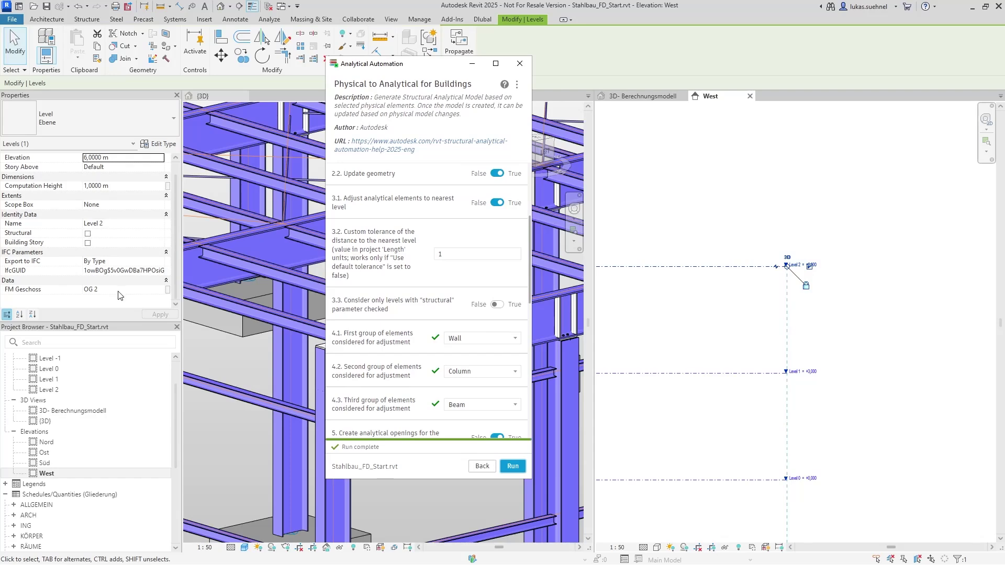
{"action": "left_click", "coordinate": [520, 64]}
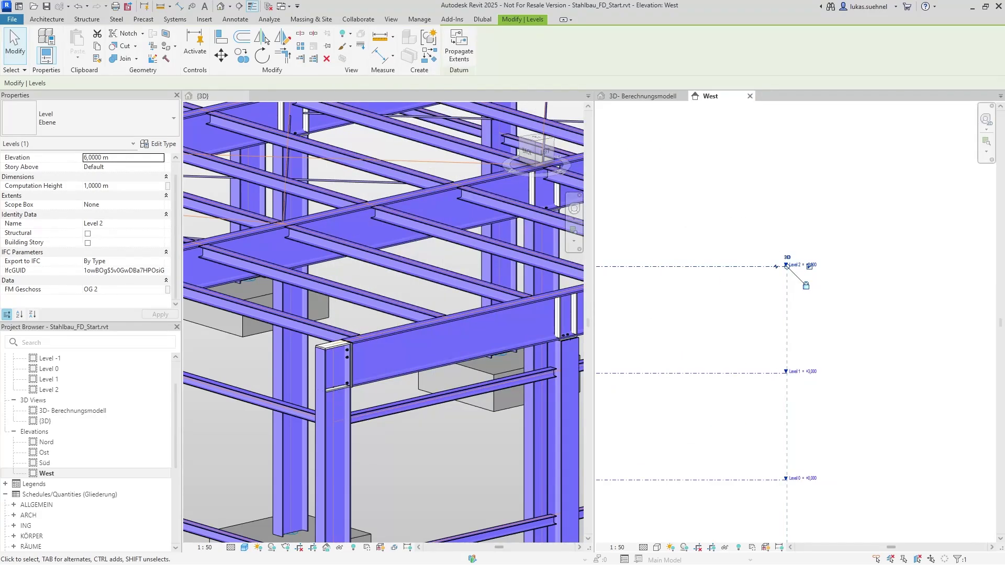
Step: Inspect in the West elevation how Level 1 and Level 2 sit relative to the beams and column at grid 6
{"action": "scroll", "coordinate": [718, 260], "scroll_direction": "up", "scroll_amount": 2}
{"action": "scroll", "coordinate": [760, 302], "scroll_direction": "down", "scroll_amount": 3}
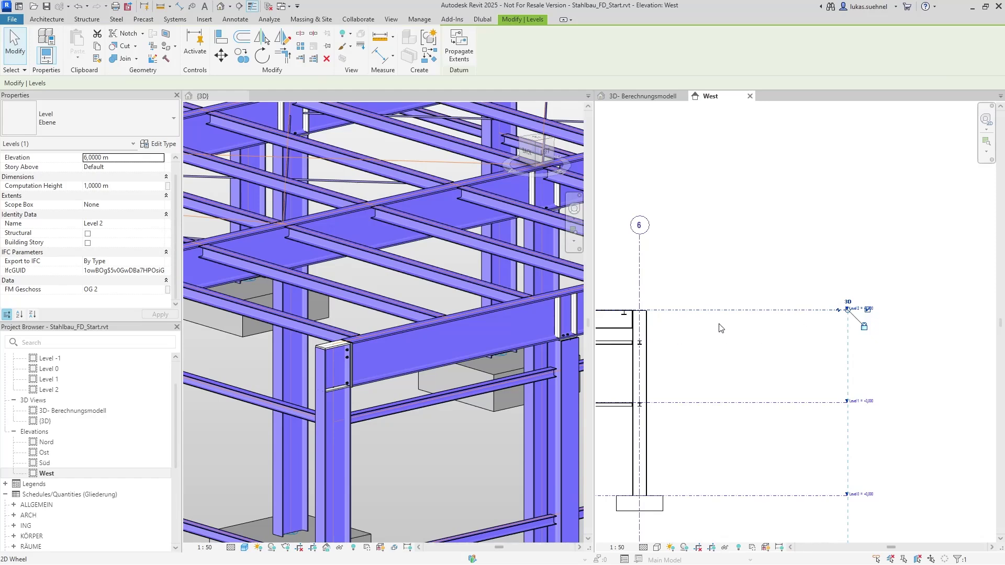
{"action": "scroll", "coordinate": [634, 324], "scroll_direction": "up", "scroll_amount": 2}
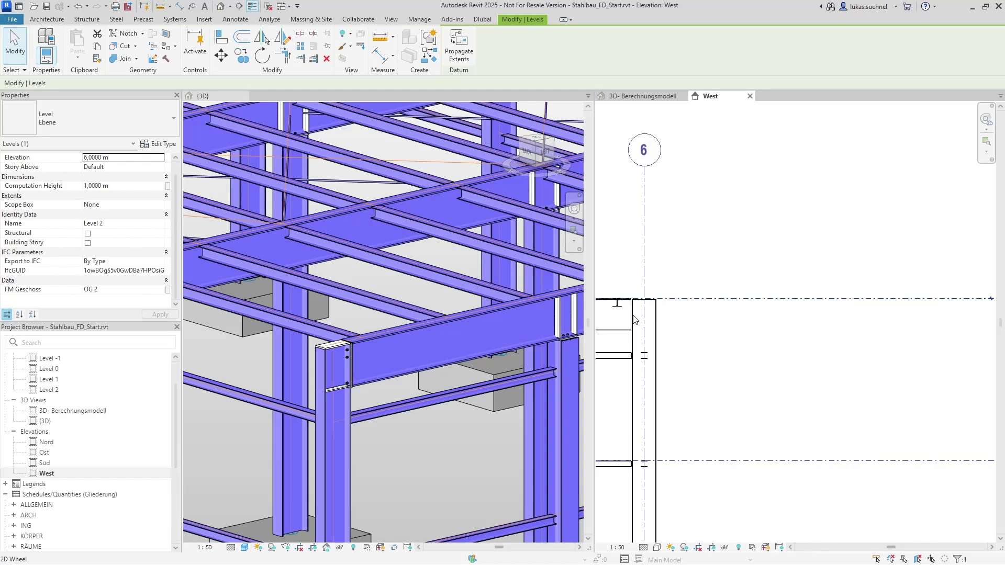
{"action": "scroll", "coordinate": [781, 330], "scroll_direction": "down", "scroll_amount": 2}
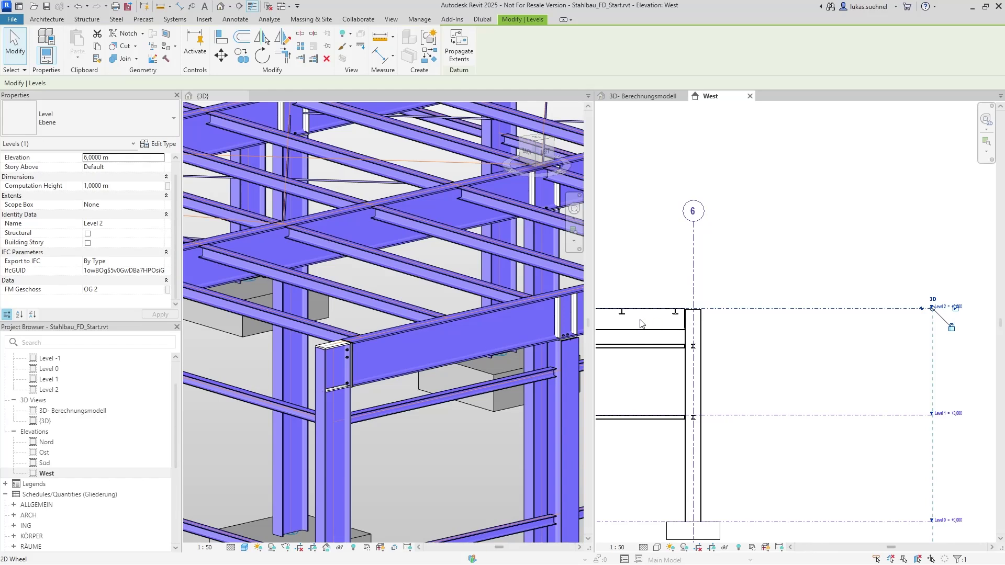
{"action": "scroll", "coordinate": [688, 338], "scroll_direction": "down", "scroll_amount": 1}
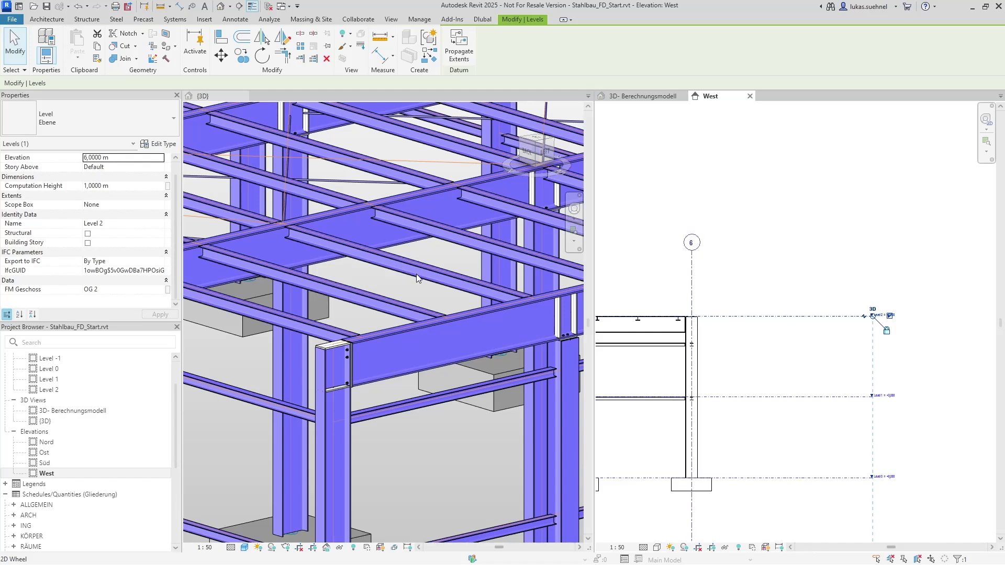
Step: Copy Level 1 down to the mid-height of the HEA 120 wall beam, at elevation 2.943 m
{"action": "scroll", "coordinate": [696, 315], "scroll_direction": "up", "scroll_amount": 5}
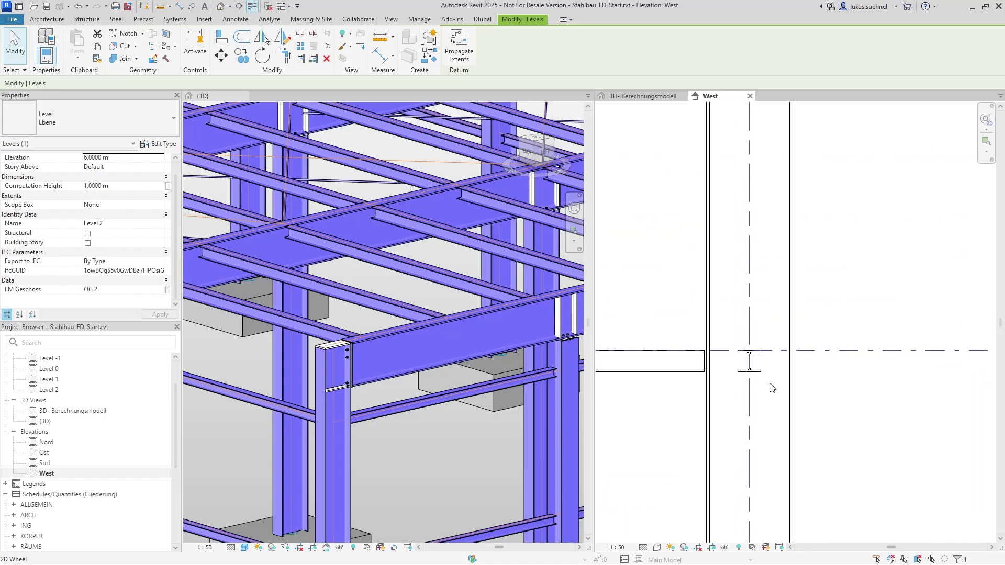
{"action": "left_click", "coordinate": [840, 350]}
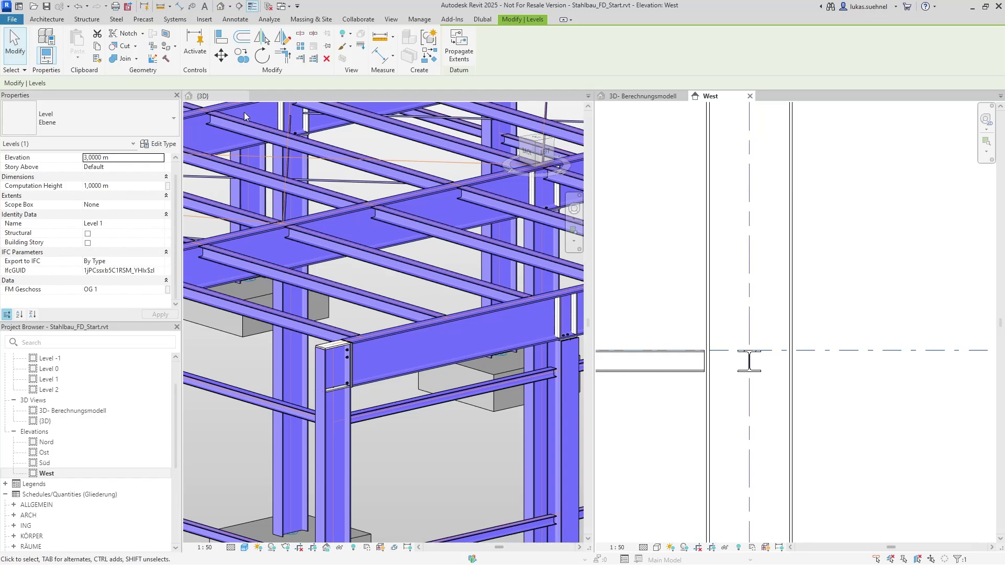
{"action": "left_click", "coordinate": [240, 55]}
{"action": "scroll", "coordinate": [702, 356], "scroll_direction": "up", "scroll_amount": 3}
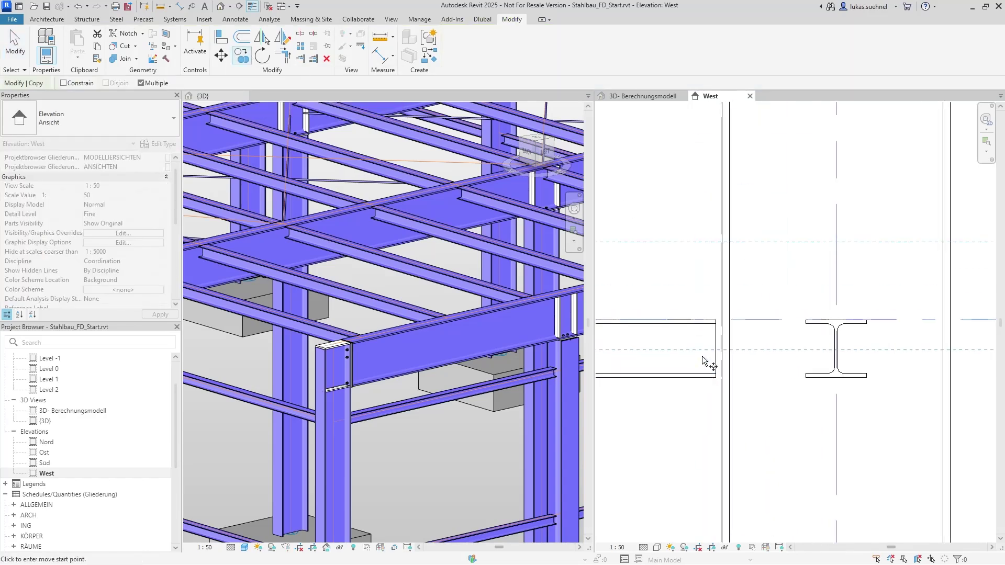
{"action": "left_click", "coordinate": [728, 285]}
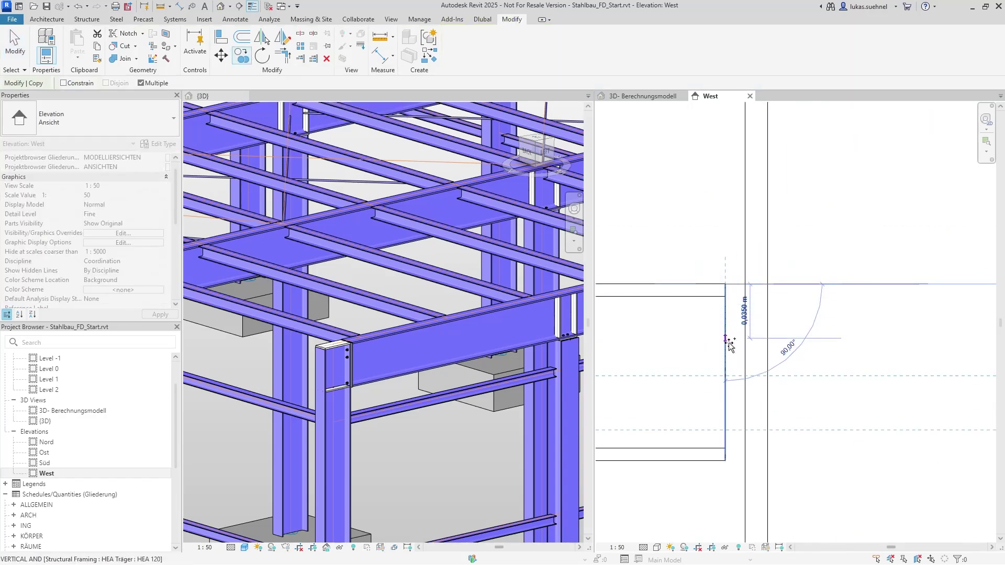
{"action": "scroll", "coordinate": [670, 393], "scroll_direction": "down", "scroll_amount": 3}
{"action": "left_click", "coordinate": [665, 392]}
{"action": "scroll", "coordinate": [670, 392], "scroll_direction": "down", "scroll_amount": 4}
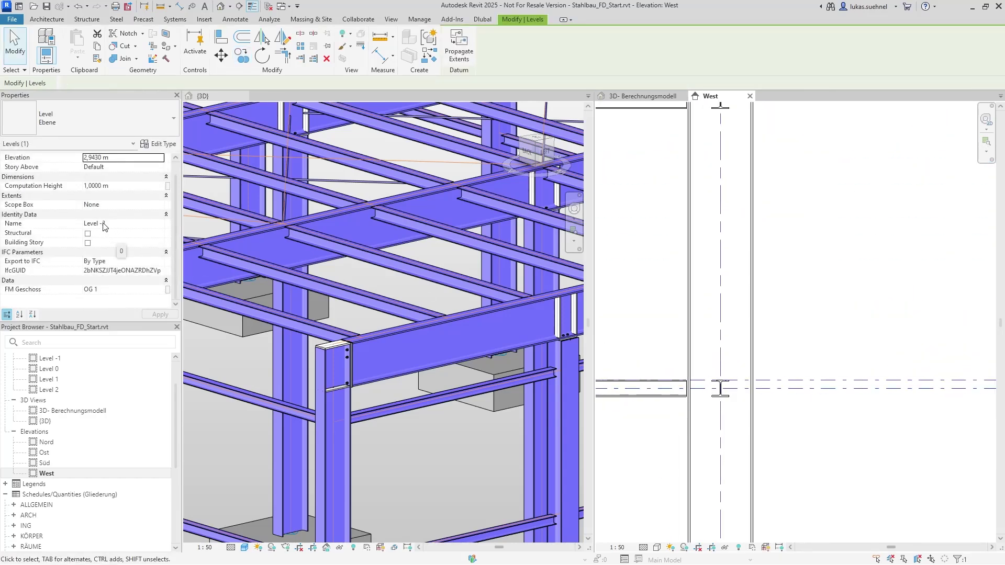
Step: Rename the copied level at the HEA 120 beam axis as Level 1_Structural and mark it as structural
{"action": "scroll", "coordinate": [806, 340], "scroll_direction": "down", "scroll_amount": 4}
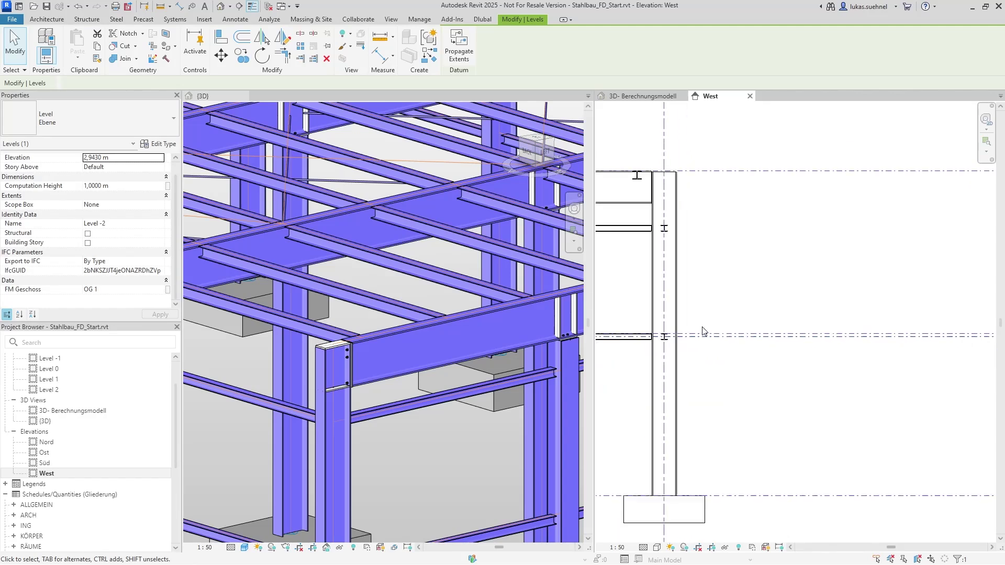
{"action": "scroll", "coordinate": [832, 335], "scroll_direction": "up", "scroll_amount": 3}
{"action": "scroll", "coordinate": [841, 318], "scroll_direction": "up", "scroll_amount": 2}
{"action": "scroll", "coordinate": [873, 312], "scroll_direction": "down", "scroll_amount": 3}
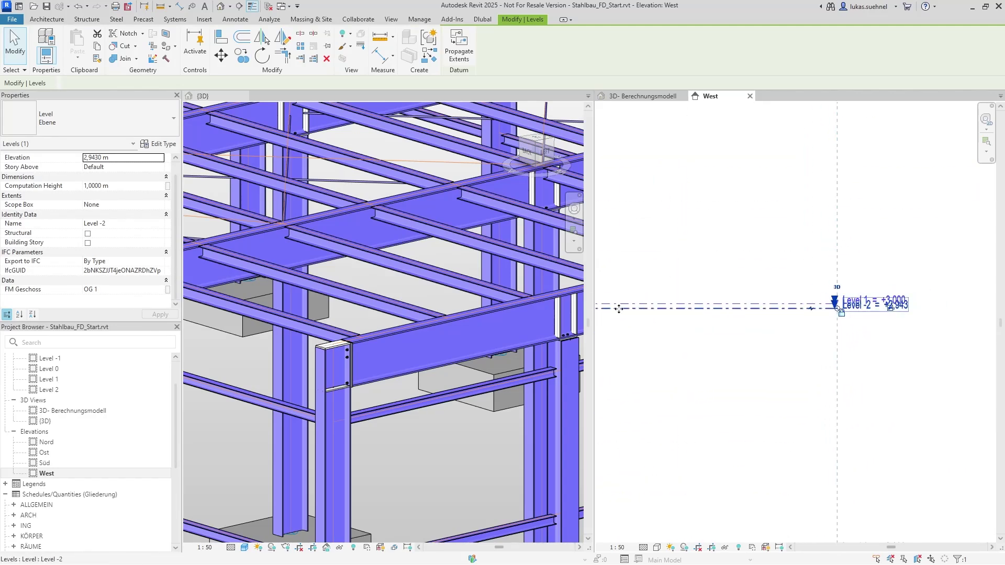
{"action": "left_click", "coordinate": [107, 224]}
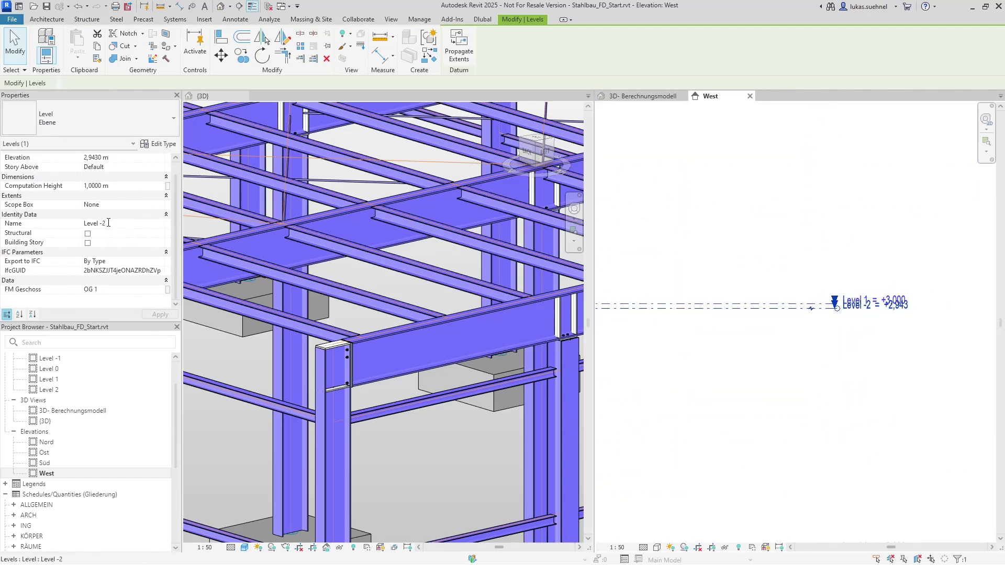
{"action": "key", "text": "BackSpace"}
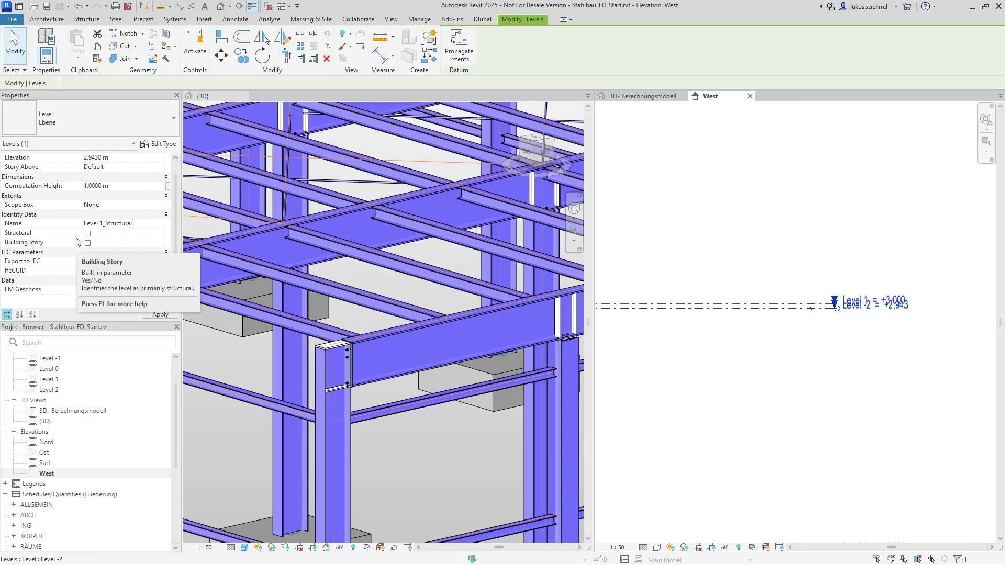
{"action": "left_click", "coordinate": [87, 233]}
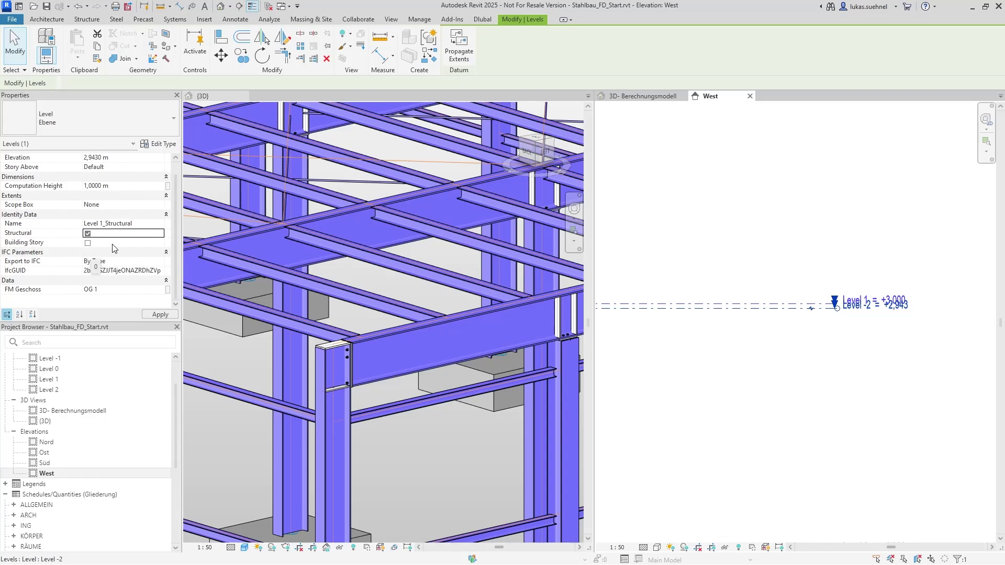
{"action": "left_click", "coordinate": [738, 254]}
Step: Copy Level 2 down to the mid-height of the IPE 600 roof beam, at elevation 5.7 m
{"action": "scroll", "coordinate": [735, 293], "scroll_direction": "down", "scroll_amount": 5}
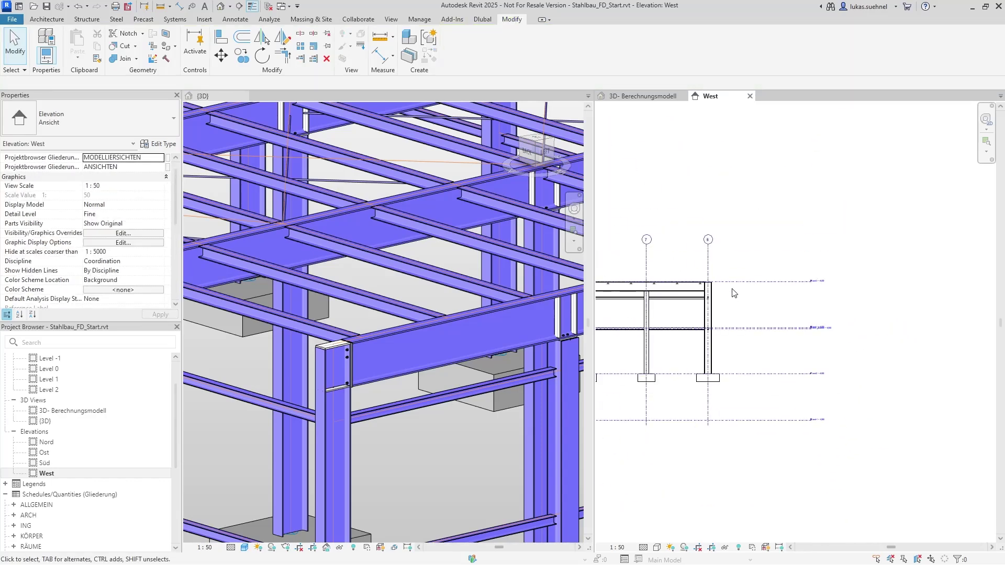
{"action": "scroll", "coordinate": [735, 293], "scroll_direction": "up", "scroll_amount": 10}
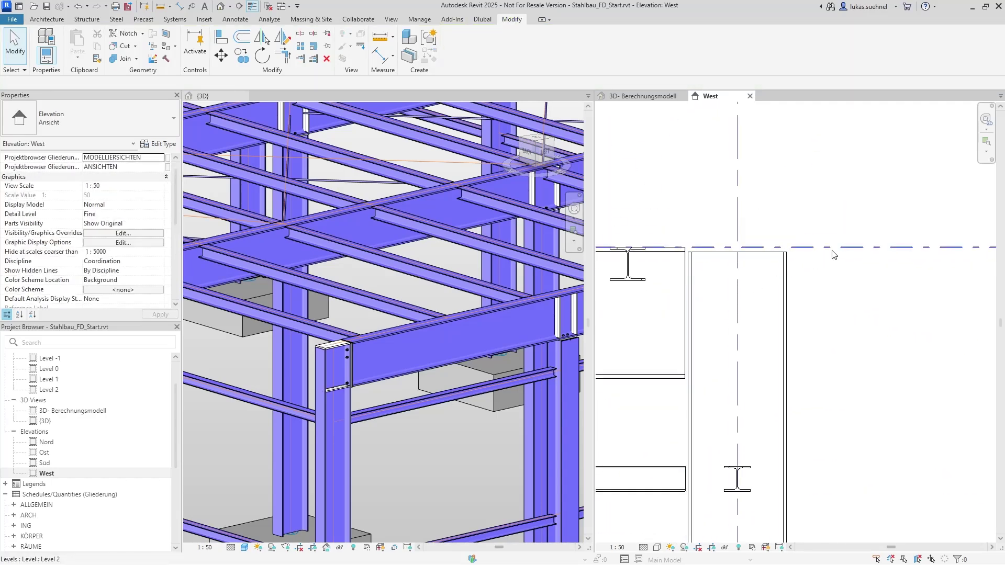
{"action": "left_click", "coordinate": [834, 249]}
{"action": "left_click", "coordinate": [241, 55]}
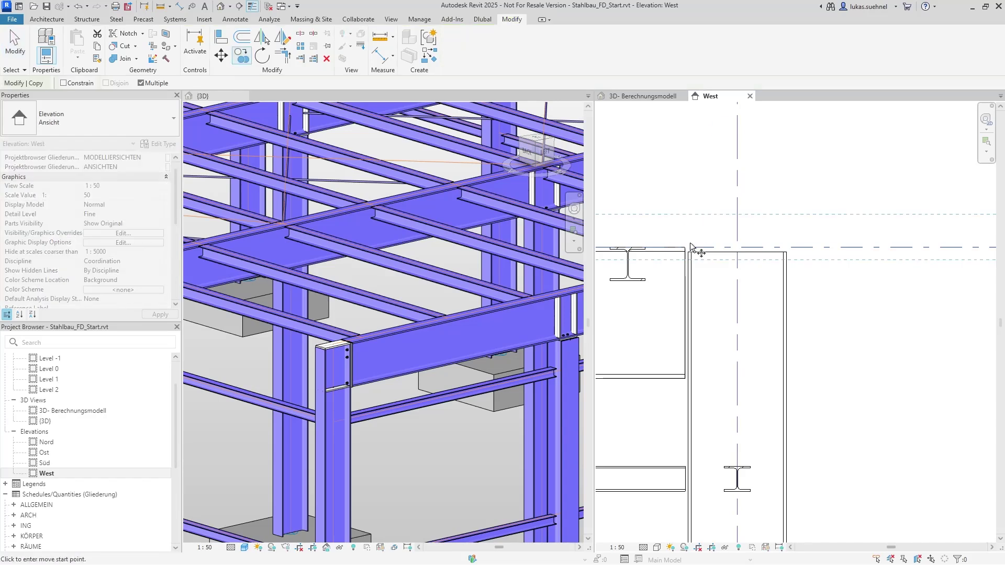
{"action": "left_click", "coordinate": [686, 248]}
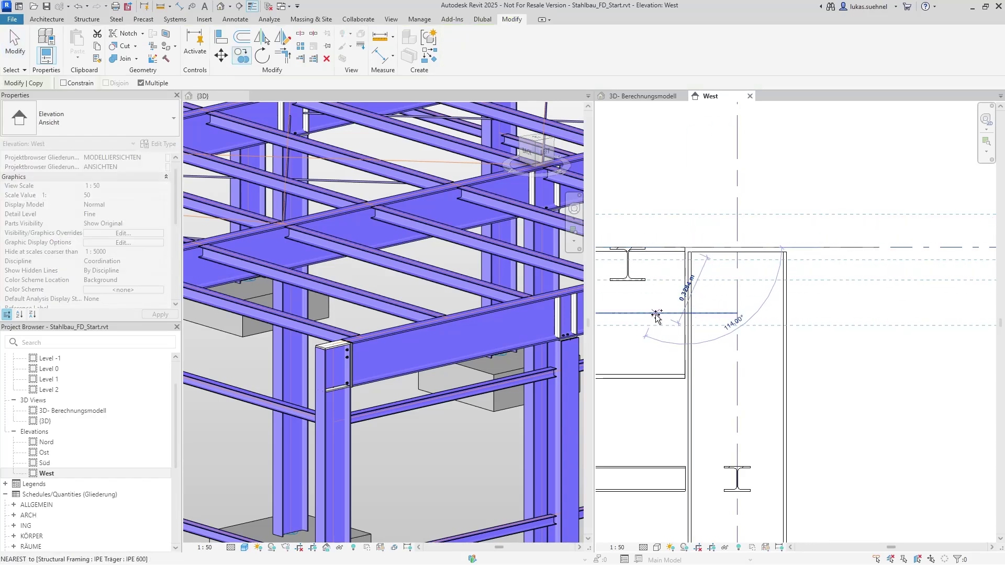
{"action": "left_click", "coordinate": [686, 313]}
{"action": "scroll", "coordinate": [644, 319], "scroll_direction": "down", "scroll_amount": 1}
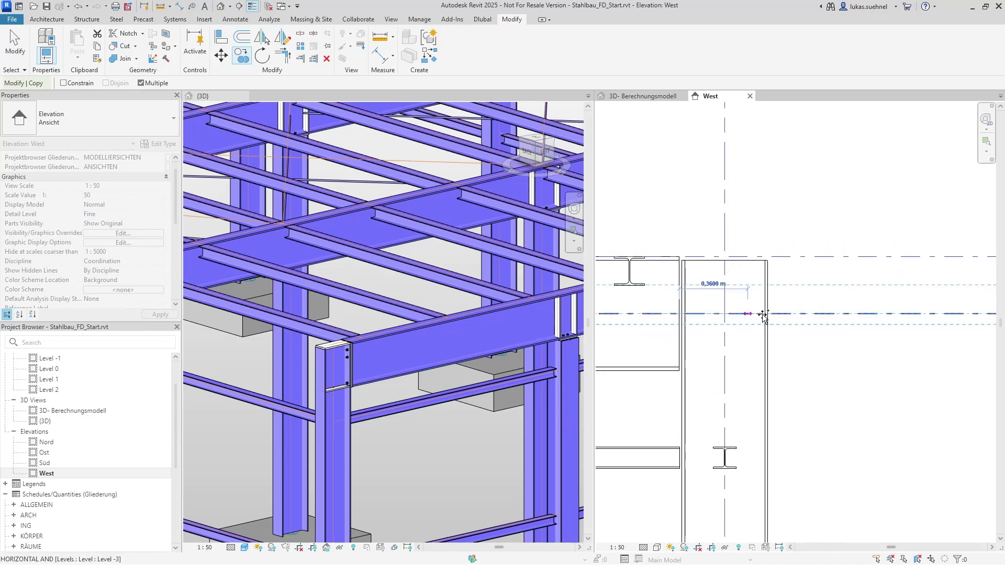
{"action": "key", "text": "Escape"}
{"action": "key", "text": "Escape"}
Step: Rename the copied level at the IPE 600 beam axis as Level 2_Structural and mark it as structural
{"action": "left_click", "coordinate": [780, 314]}
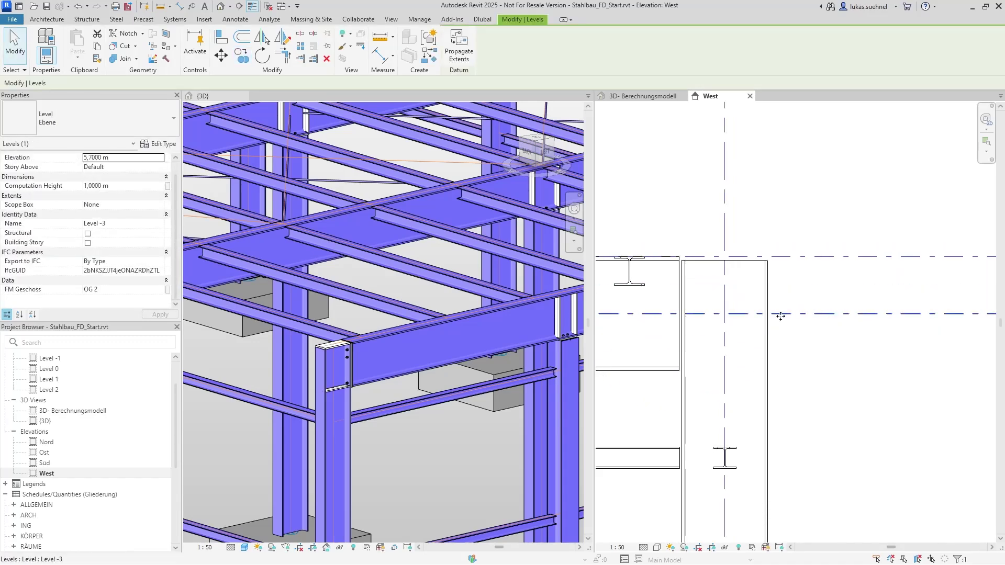
{"action": "left_click", "coordinate": [116, 223]}
{"action": "key", "text": "BackSpace"}
{"action": "key", "text": "BackSpace"}
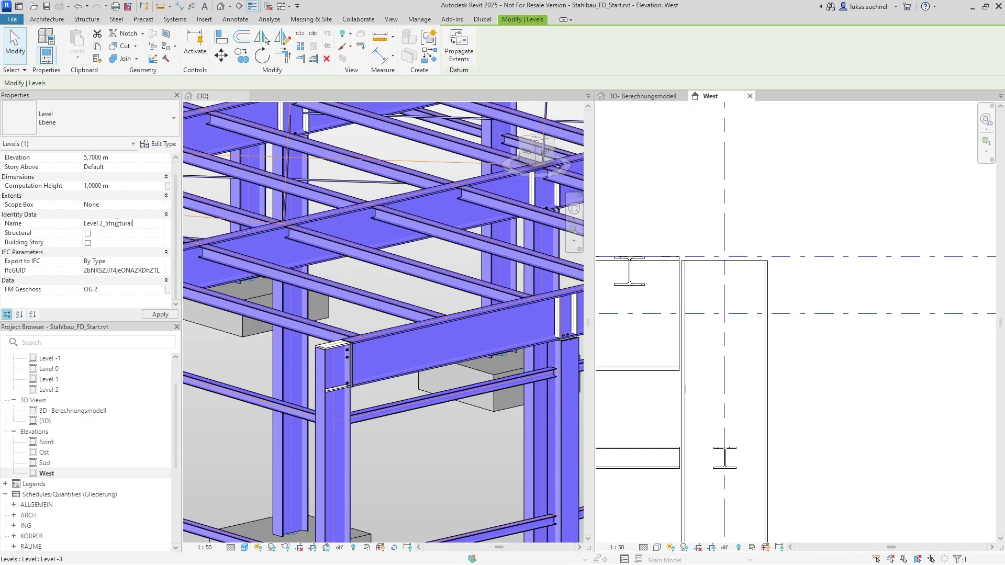
{"action": "left_click", "coordinate": [88, 234]}
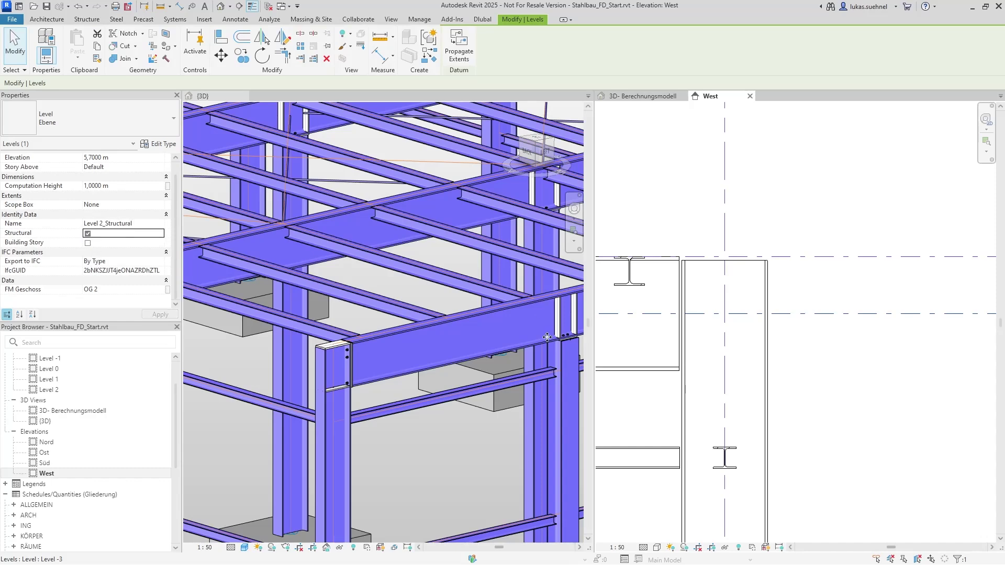
{"action": "scroll", "coordinate": [474, 340], "scroll_direction": "down", "scroll_amount": 5}
{"action": "key", "text": "Escape"}
Step: Show the 3D- Berechnungsmodell view, restrict level adjustment to levels with the "structural" parameter checked, and rerun Physical to Analytical for Buildings
{"action": "scroll", "coordinate": [680, 257], "scroll_direction": "down", "scroll_amount": 2}
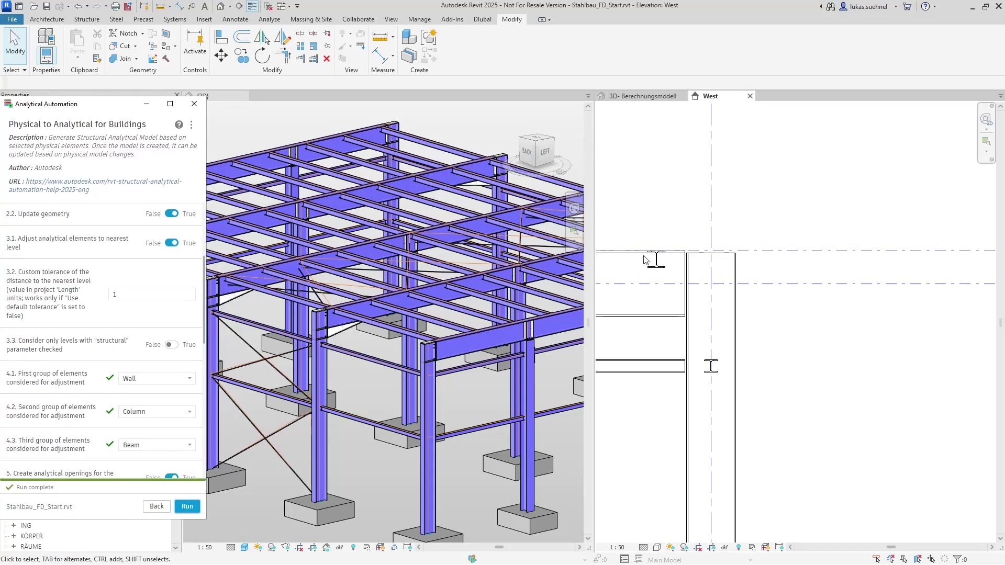
{"action": "left_click", "coordinate": [643, 96]}
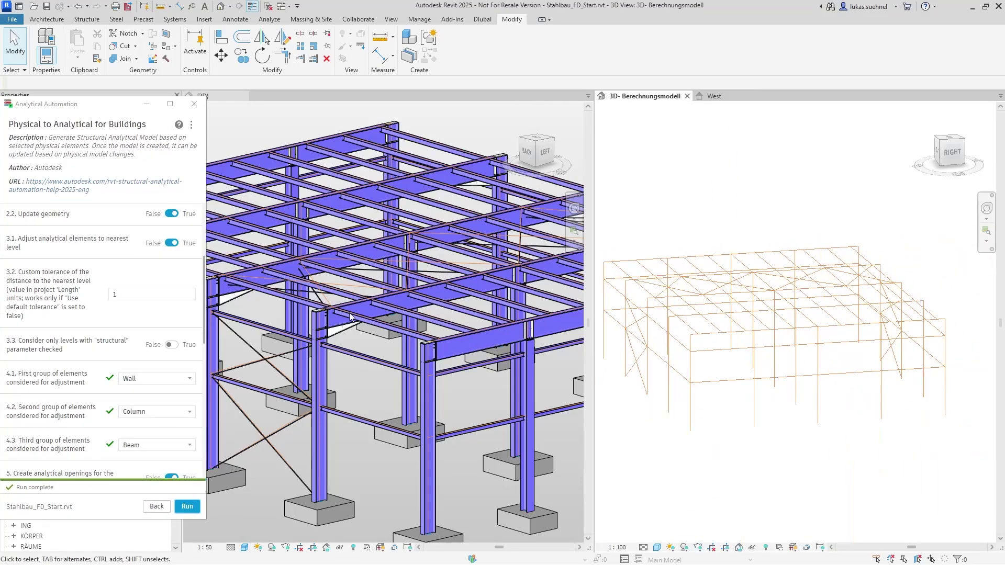
{"action": "scroll", "coordinate": [148, 401], "scroll_direction": "down", "scroll_amount": 1}
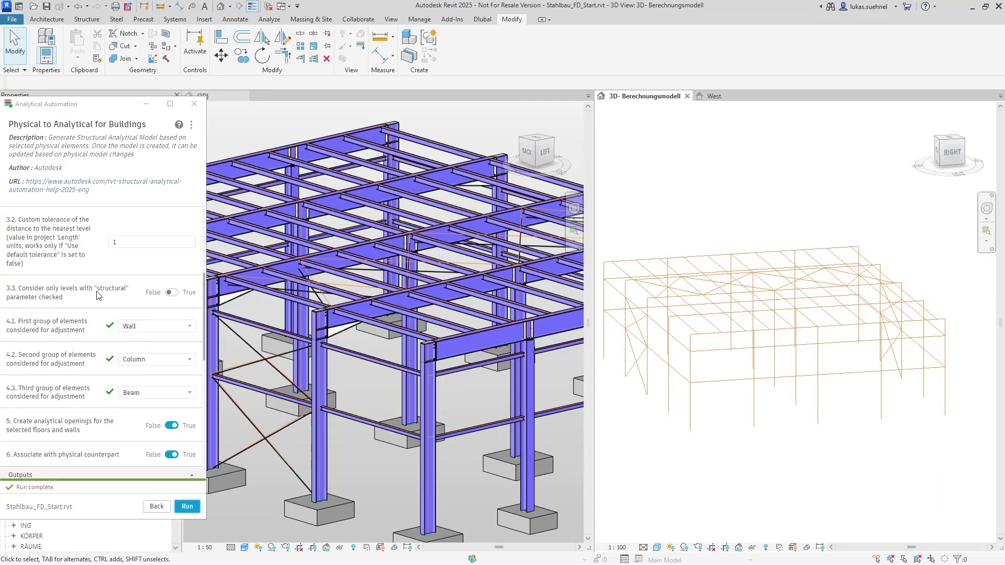
{"action": "scroll", "coordinate": [139, 322], "scroll_direction": "up", "scroll_amount": 2}
{"action": "left_click", "coordinate": [172, 398]}
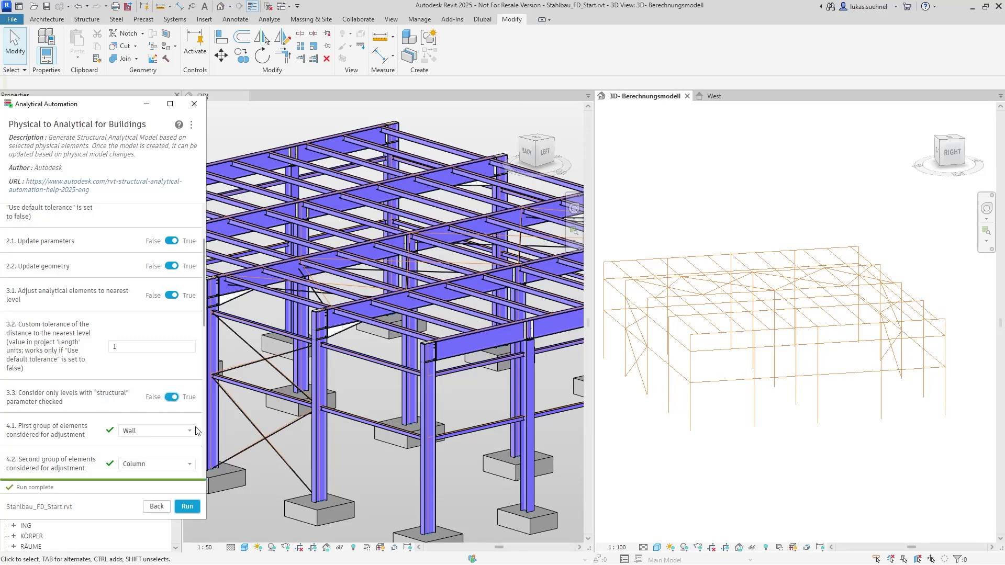
{"action": "left_click", "coordinate": [187, 508]}
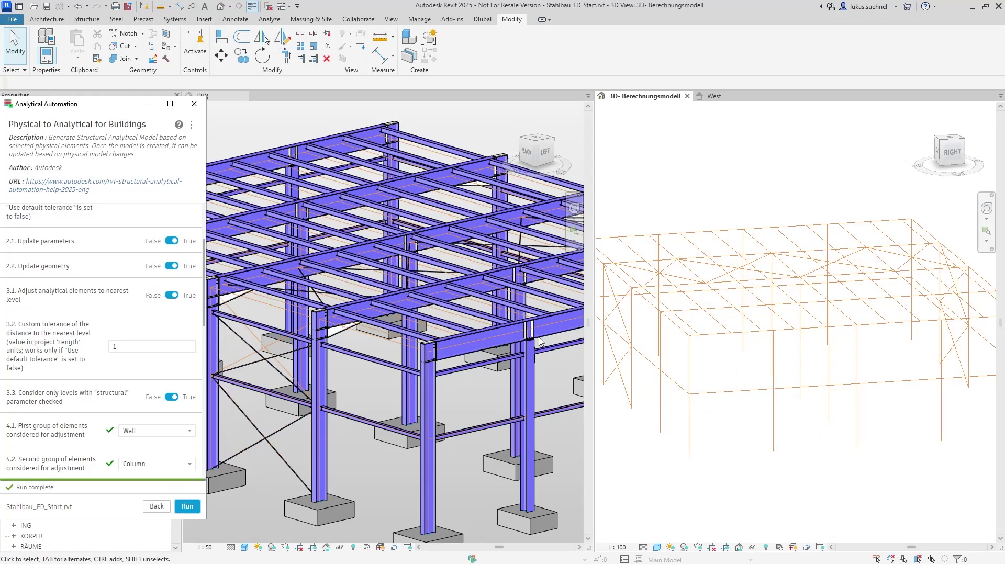
Step: Compare the regenerated analytical members with the physical IPE 600 and HEA 120 beams, checking the overlapping members along the roof edge
{"action": "left_click", "coordinate": [483, 378]}
{"action": "scroll", "coordinate": [451, 374], "scroll_direction": "up", "scroll_amount": 8}
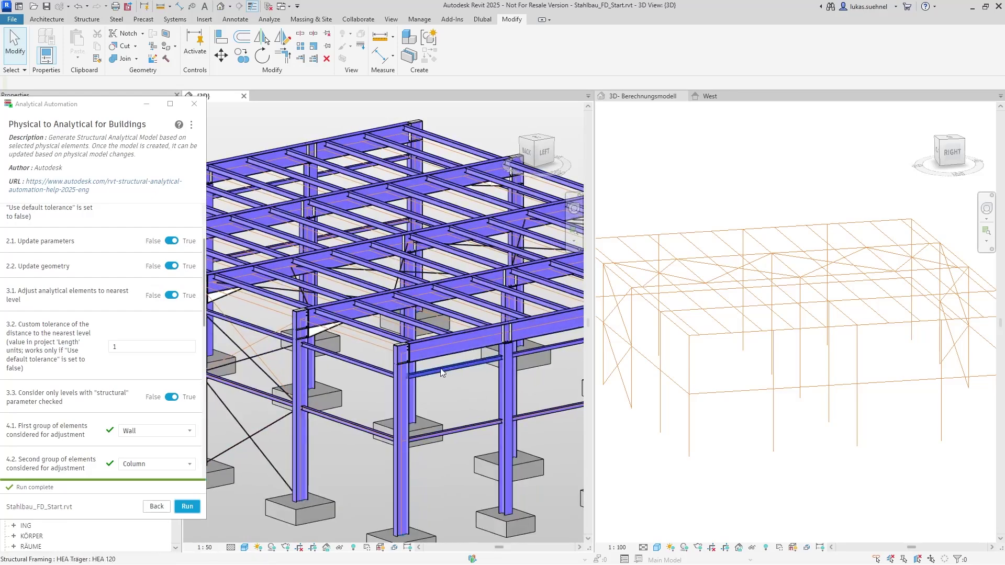
{"action": "scroll", "coordinate": [448, 378], "scroll_direction": "down", "scroll_amount": 5}
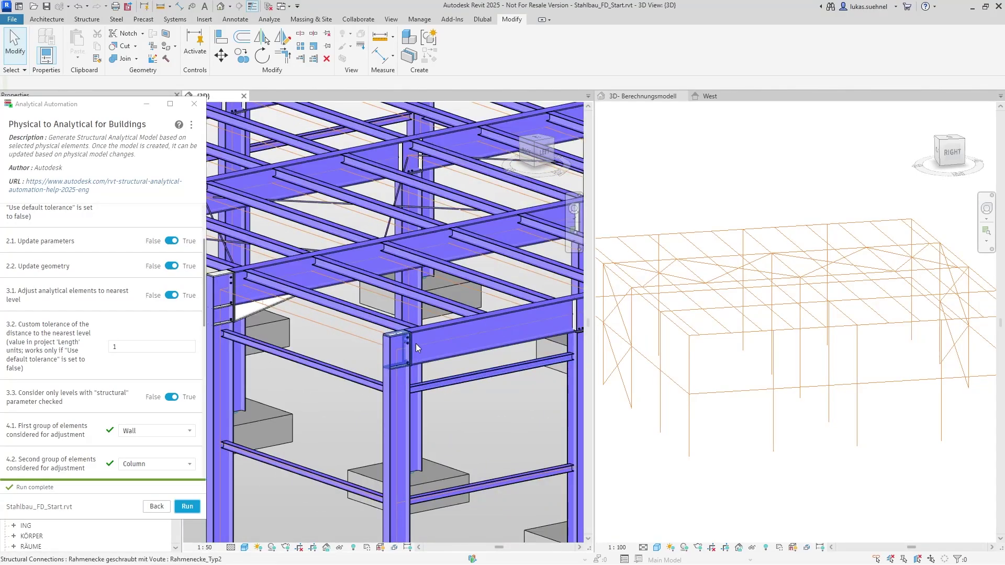
{"action": "scroll", "coordinate": [416, 343], "scroll_direction": "up", "scroll_amount": 2}
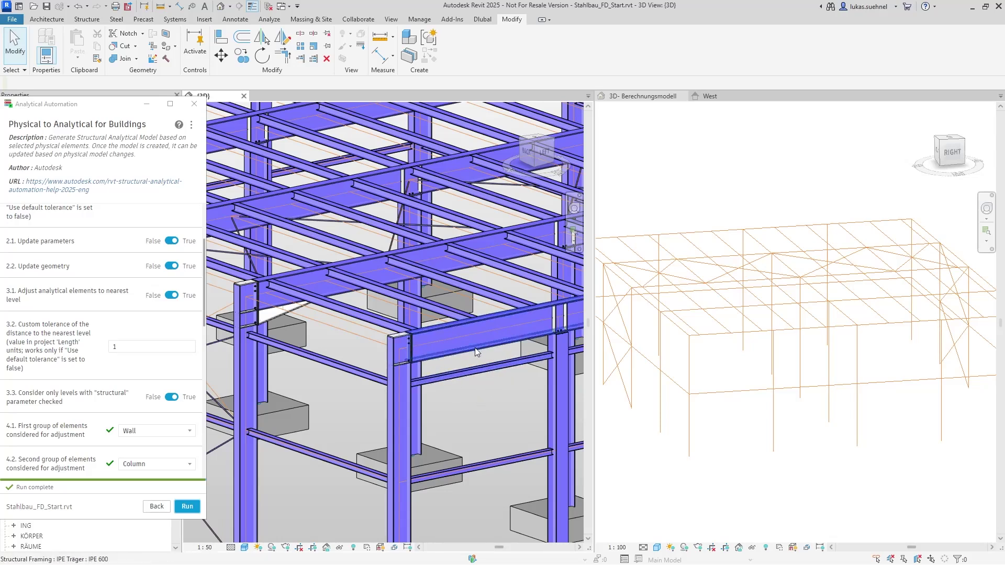
{"action": "left_click", "coordinate": [654, 360]}
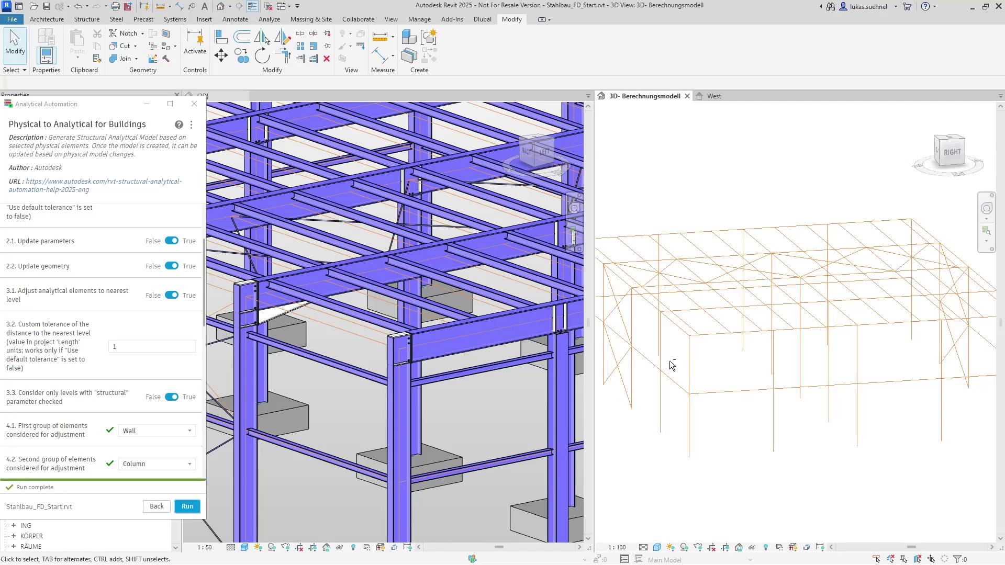
{"action": "mouse_move", "coordinate": [680, 369]}
{"action": "middle_mouse_down", "text": "shift"}
{"action": "mouse_move", "coordinate": [712, 392]}
{"action": "mouse_move", "coordinate": [674, 367]}
{"action": "middle_mouse_up", "text": "shift"}
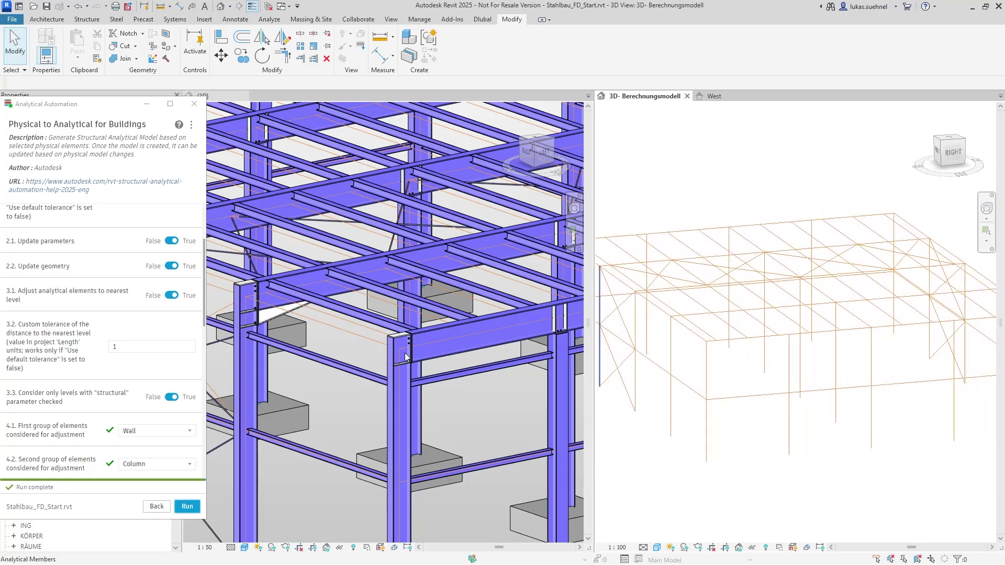
{"action": "scroll", "coordinate": [367, 356], "scroll_direction": "down", "scroll_amount": 3}
{"action": "scroll", "coordinate": [319, 351], "scroll_direction": "up", "scroll_amount": 1}
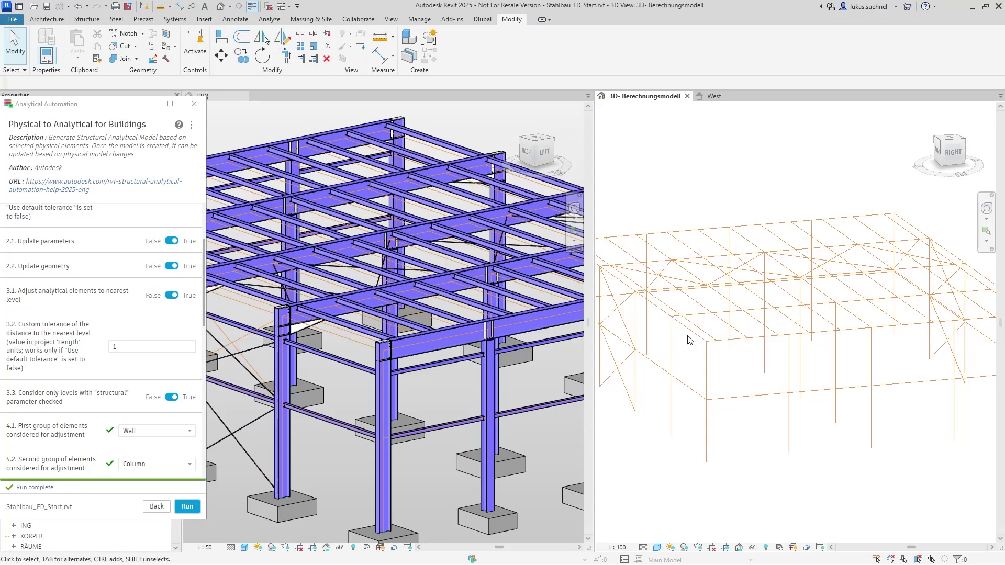
{"action": "left_click", "coordinate": [665, 313]}
{"action": "left_click", "coordinate": [670, 327], "text": "ctrl"}
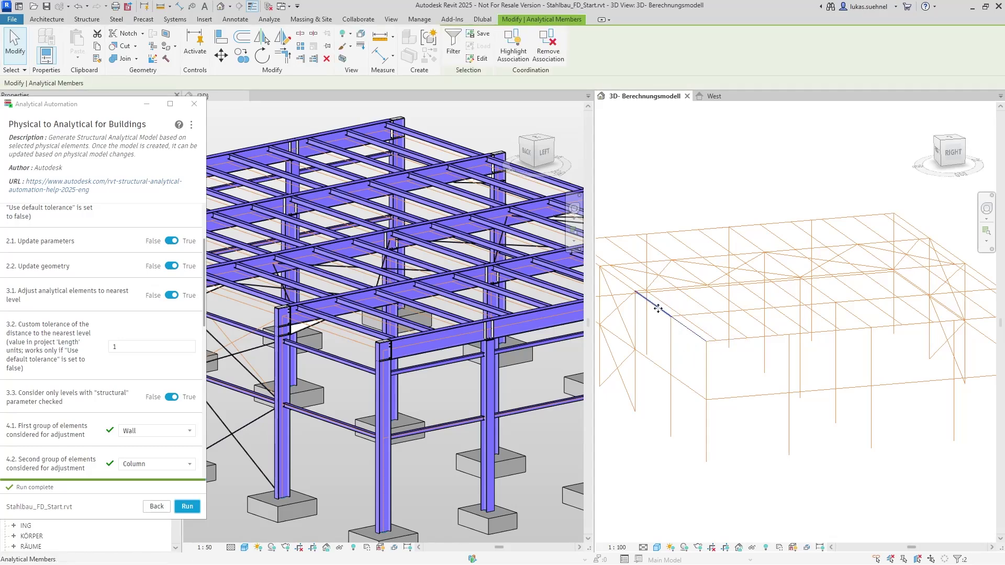
{"action": "left_click", "coordinate": [693, 356]}
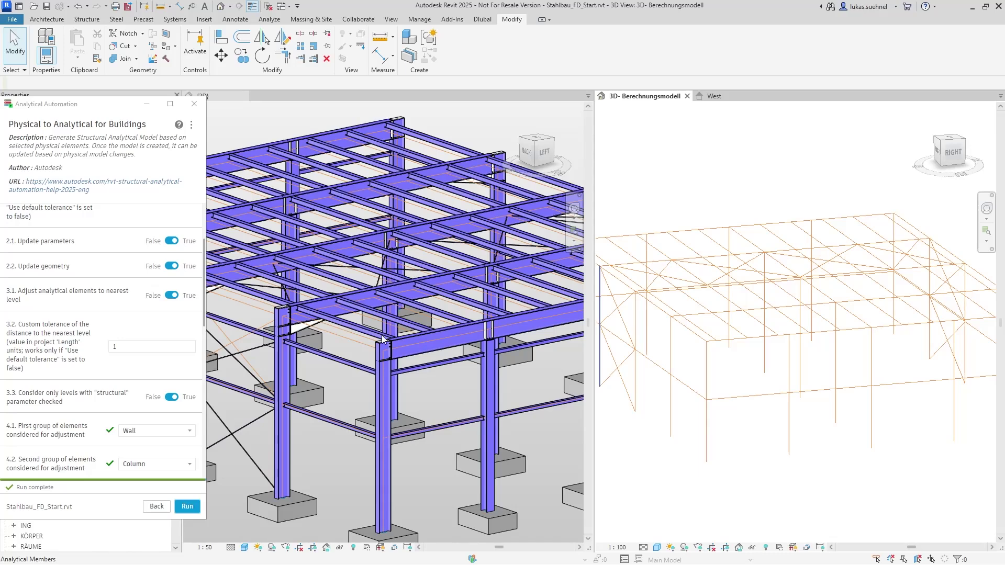
Step: Try a custom tolerance of 0.1 for the distance to the nearest level and rerun the analytical model generation
{"action": "left_click", "coordinate": [116, 347]}
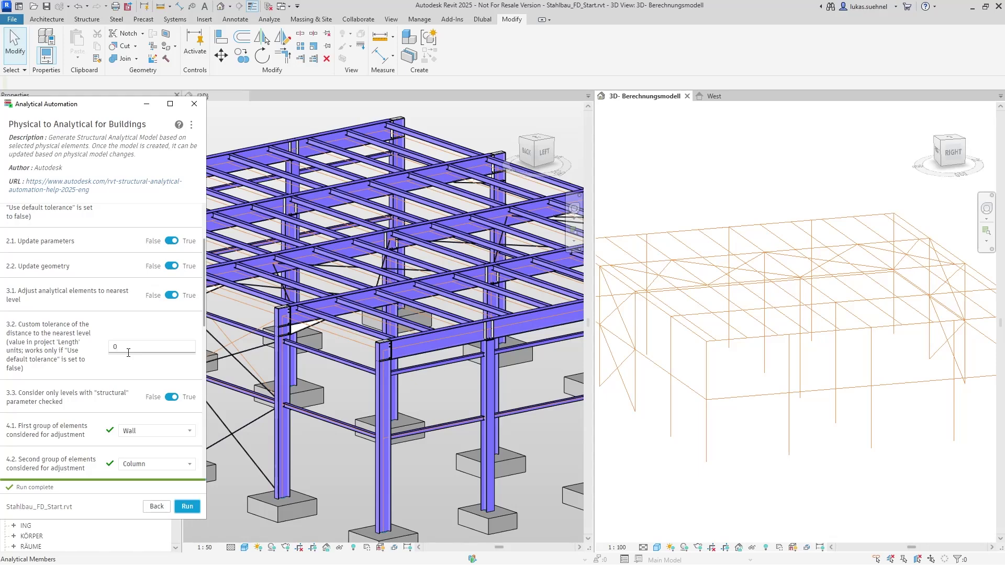
{"action": "scroll", "coordinate": [128, 352], "scroll_direction": "up", "scroll_amount": 2}
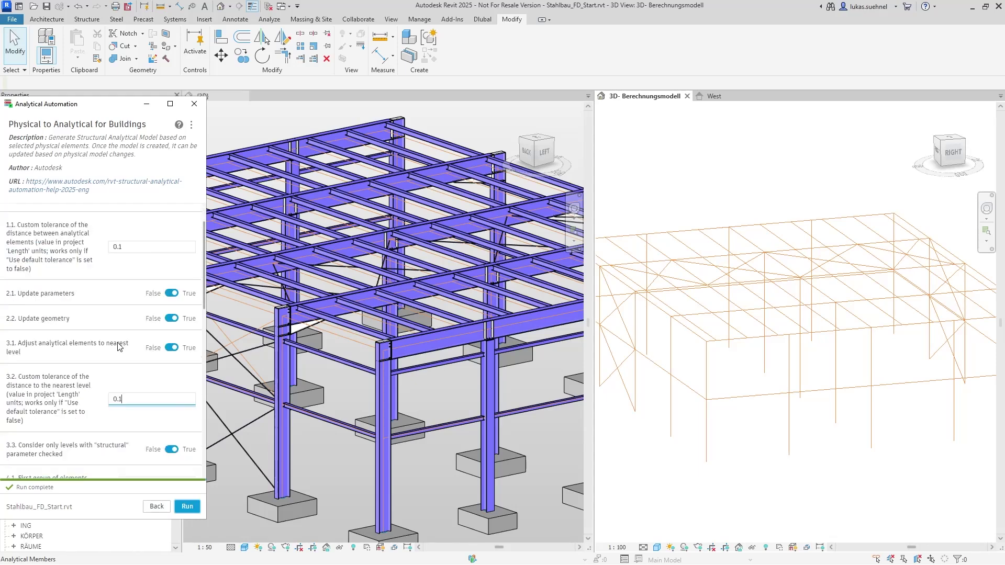
{"action": "left_click", "coordinate": [188, 506]}
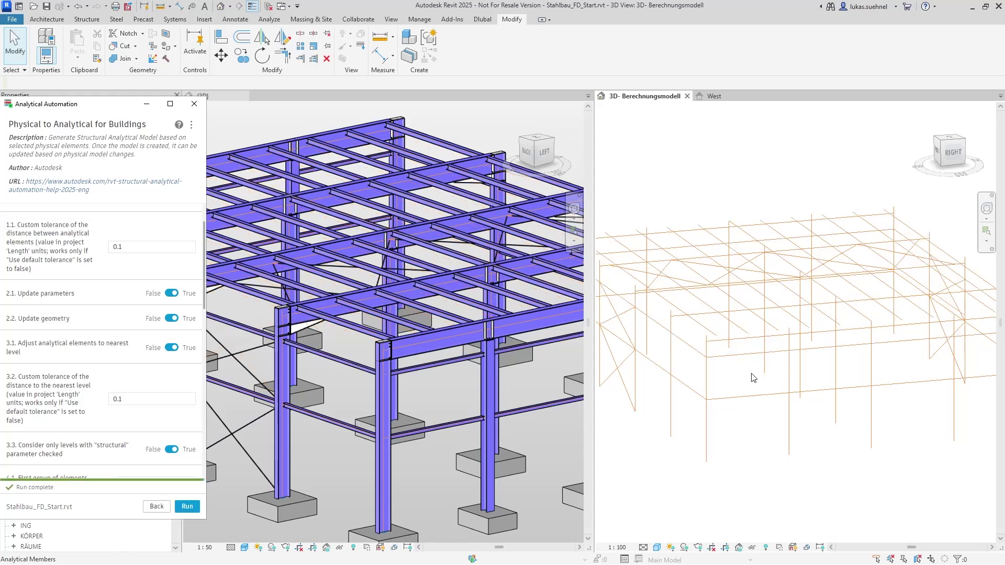
Step: Examine how the analytical columns, purlins and roof beams connect at the hall's corner, from oblique and side views
{"action": "scroll", "coordinate": [773, 404], "scroll_direction": "up", "scroll_amount": 2}
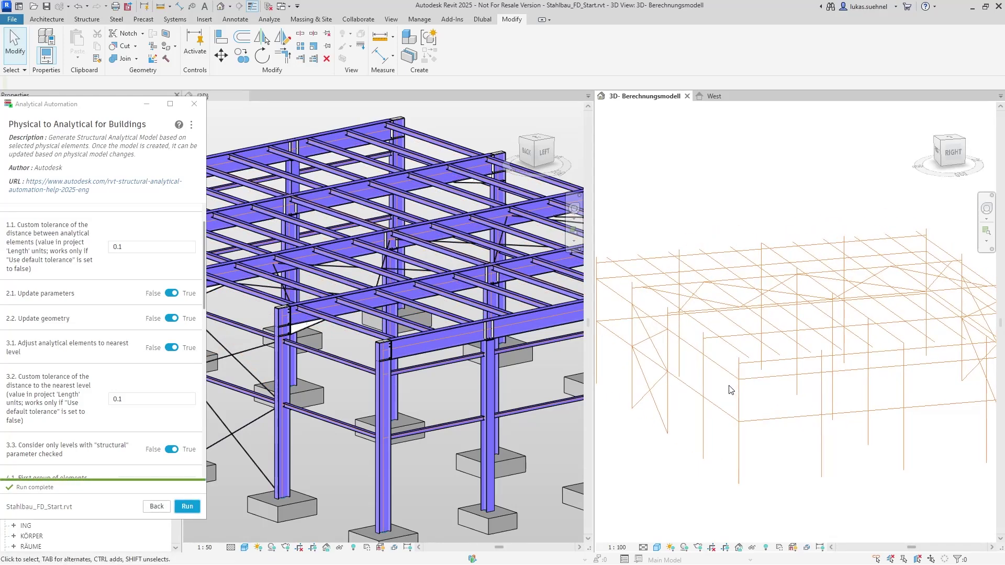
{"action": "scroll", "coordinate": [732, 389], "scroll_direction": "up", "scroll_amount": 2}
{"action": "scroll", "coordinate": [733, 387], "scroll_direction": "up", "scroll_amount": 2}
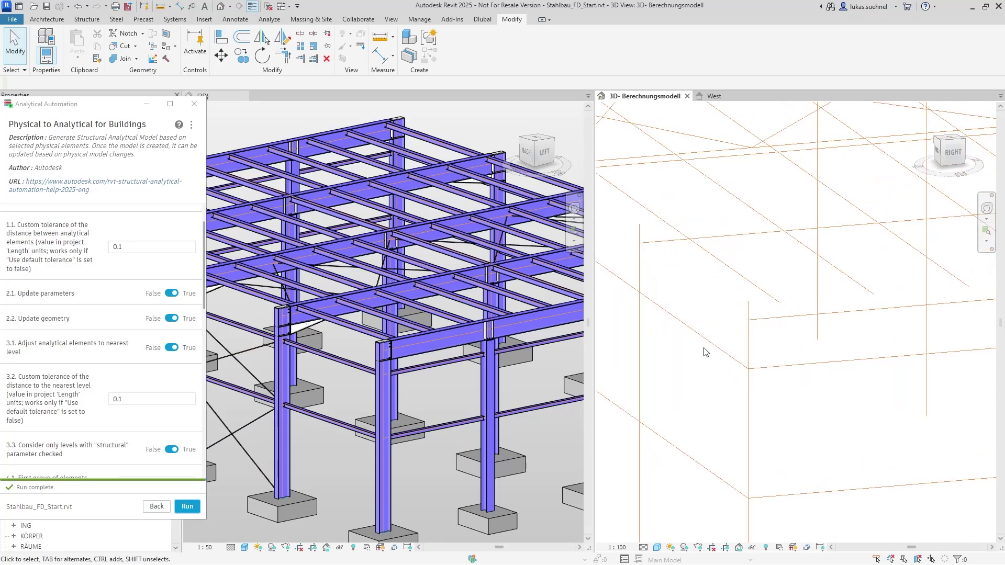
{"action": "scroll", "coordinate": [355, 383], "scroll_direction": "up", "scroll_amount": 5}
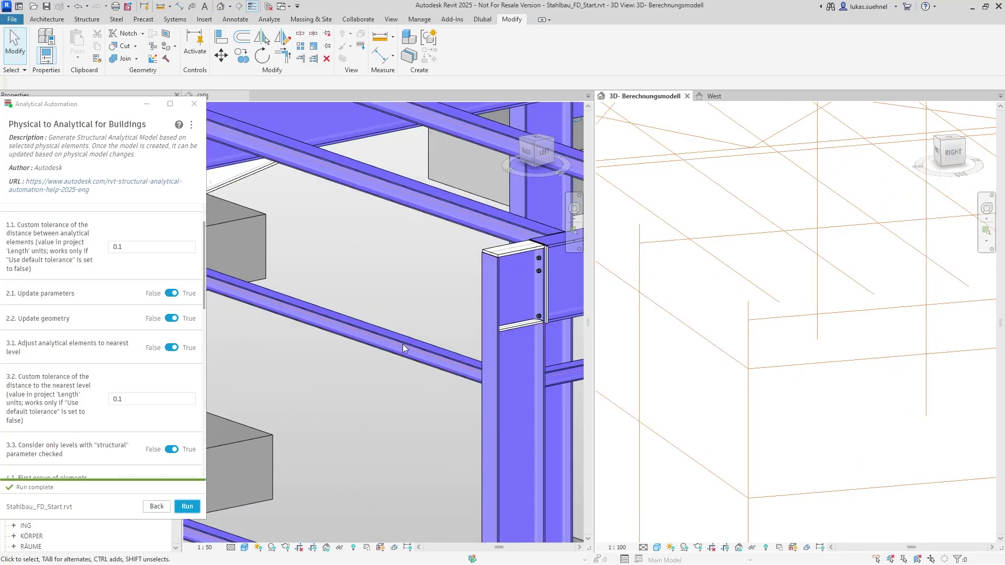
{"action": "scroll", "coordinate": [413, 355], "scroll_direction": "down", "scroll_amount": 5}
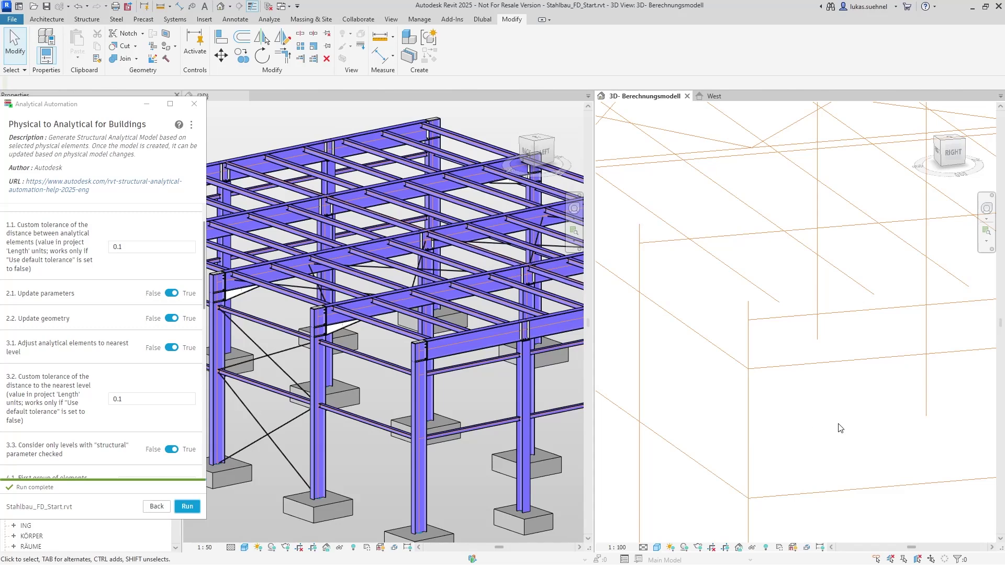
{"action": "scroll", "coordinate": [809, 424], "scroll_direction": "down", "scroll_amount": 3}
{"action": "middle_click_drag", "start_coordinate": [811, 418], "coordinate": [779, 401], "text": "shift"}
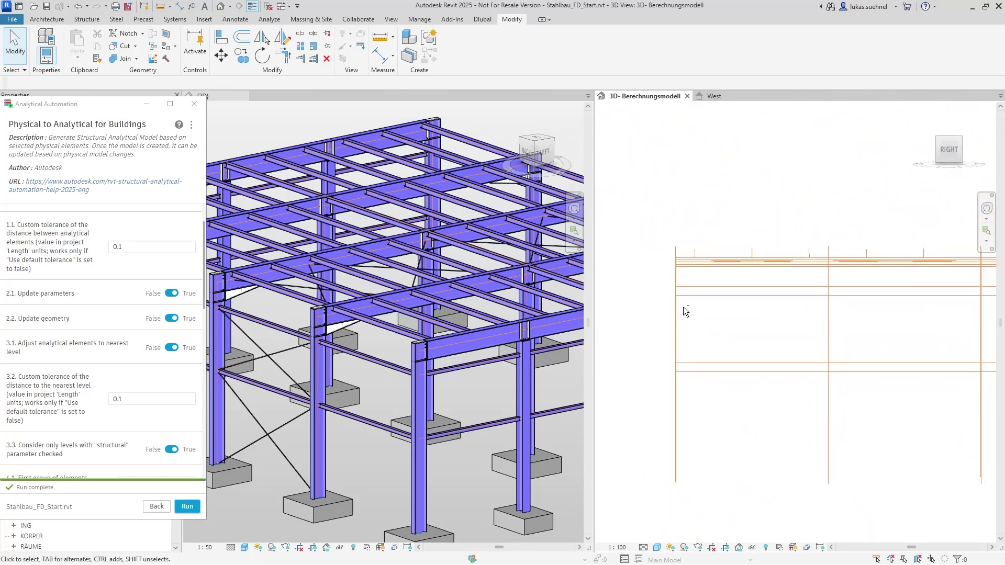
{"action": "middle_click_drag", "start_coordinate": [683, 307], "coordinate": [718, 230], "text": "shift"}
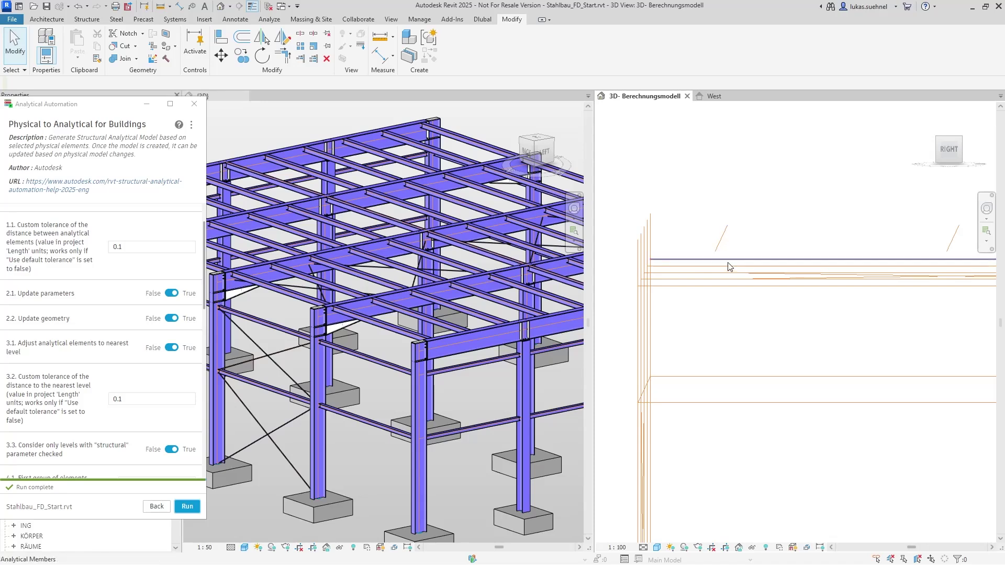
Step: Set the custom tolerance of the distance to the nearest level to 0.6 and rerun the analytical model generation
{"action": "left_click", "coordinate": [119, 399]}
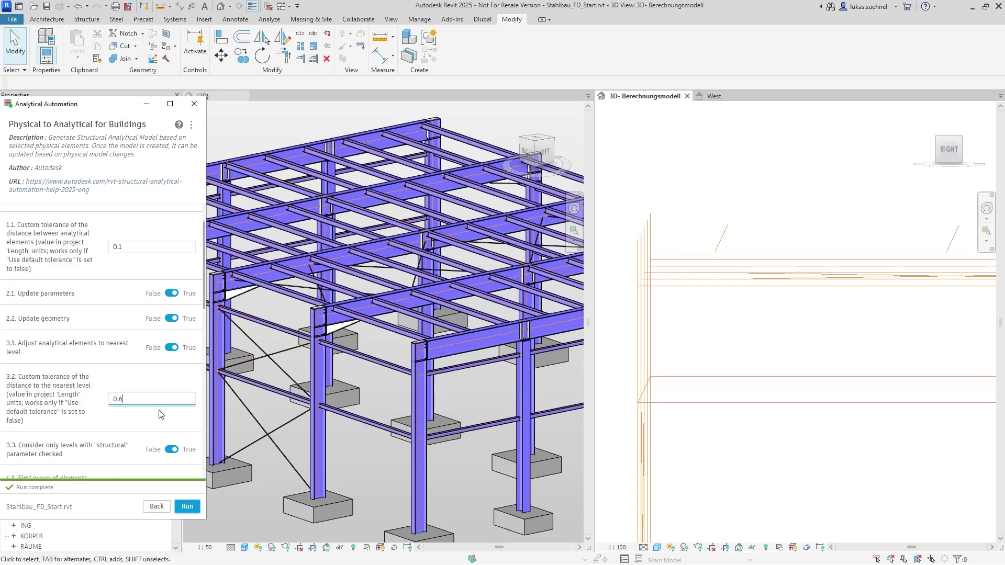
{"action": "left_click", "coordinate": [180, 503]}
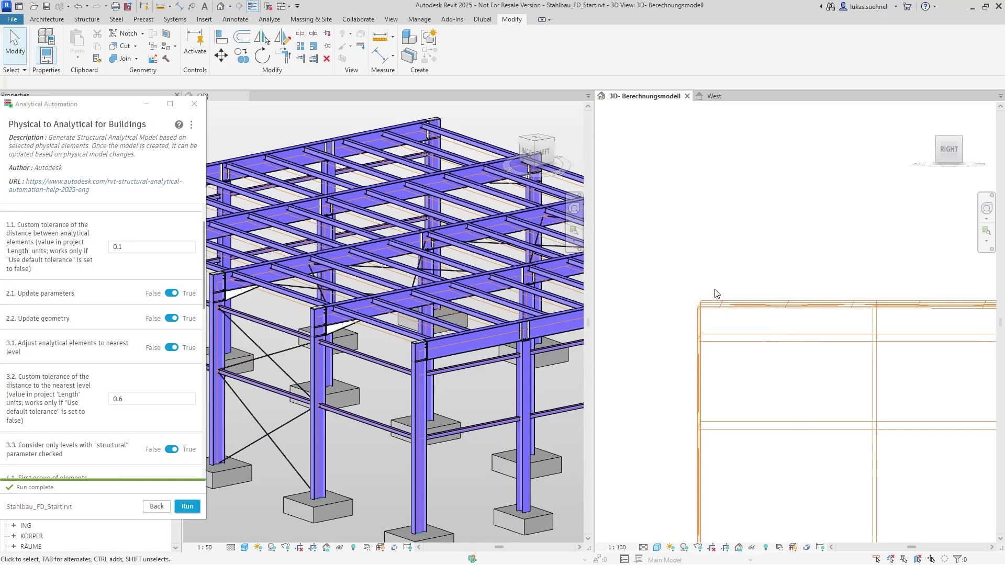
Step: Check the connections of the analytical roof beams, purlins and bracing against the physical steel frame
{"action": "middle_click_drag", "start_coordinate": [794, 324], "coordinate": [722, 268], "text": "shift"}
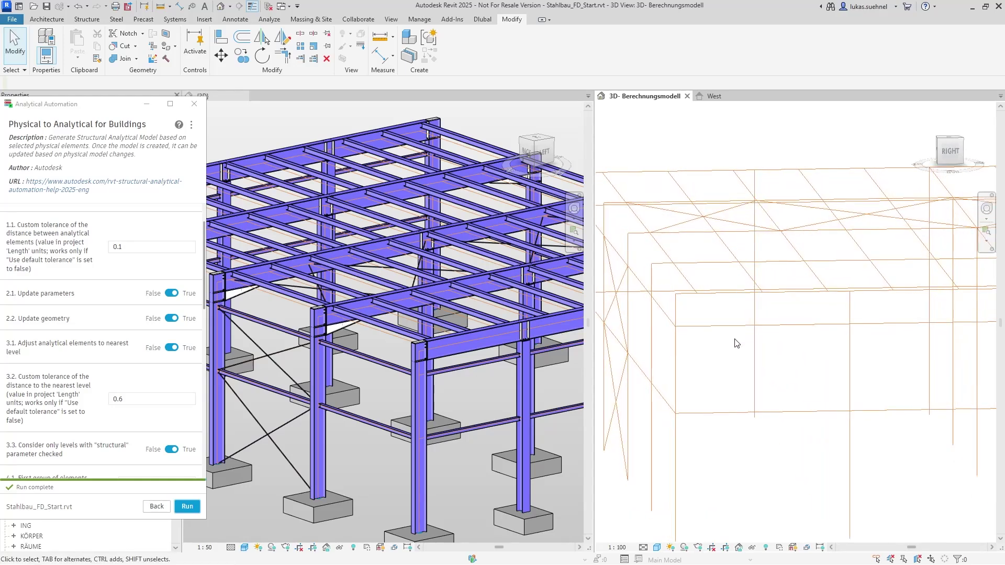
{"action": "scroll", "coordinate": [735, 354], "scroll_direction": "down", "scroll_amount": 2}
{"action": "mouse_move", "coordinate": [722, 374]}
{"action": "middle_mouse_down", "text": "shift"}
{"action": "mouse_move", "coordinate": [714, 366]}
{"action": "mouse_move", "coordinate": [723, 370]}
{"action": "middle_mouse_up", "text": "shift"}
{"action": "scroll", "coordinate": [430, 356], "scroll_direction": "up", "scroll_amount": 3}
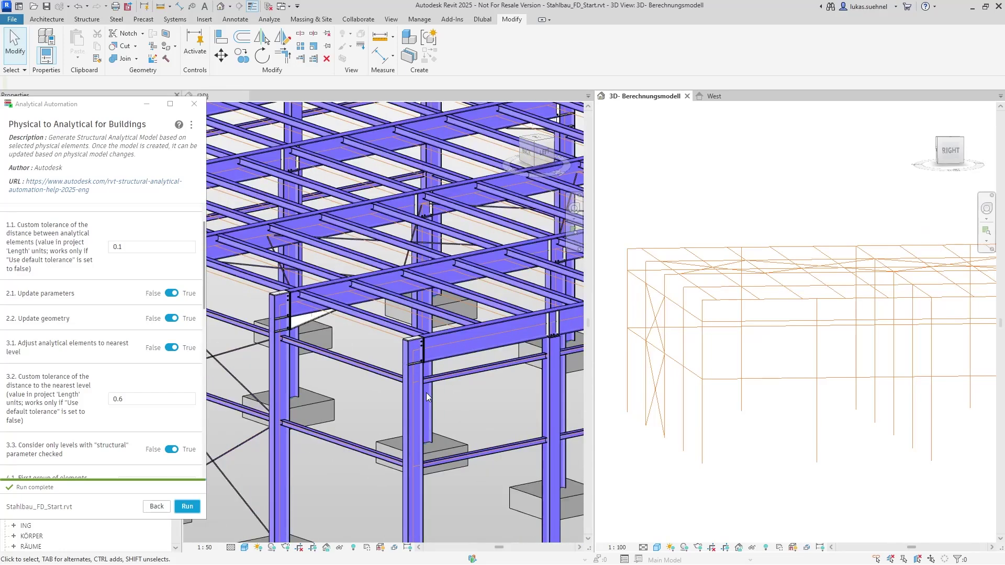
{"action": "scroll", "coordinate": [693, 295], "scroll_direction": "down", "scroll_amount": 1}
{"action": "scroll", "coordinate": [706, 275], "scroll_direction": "up", "scroll_amount": 4}
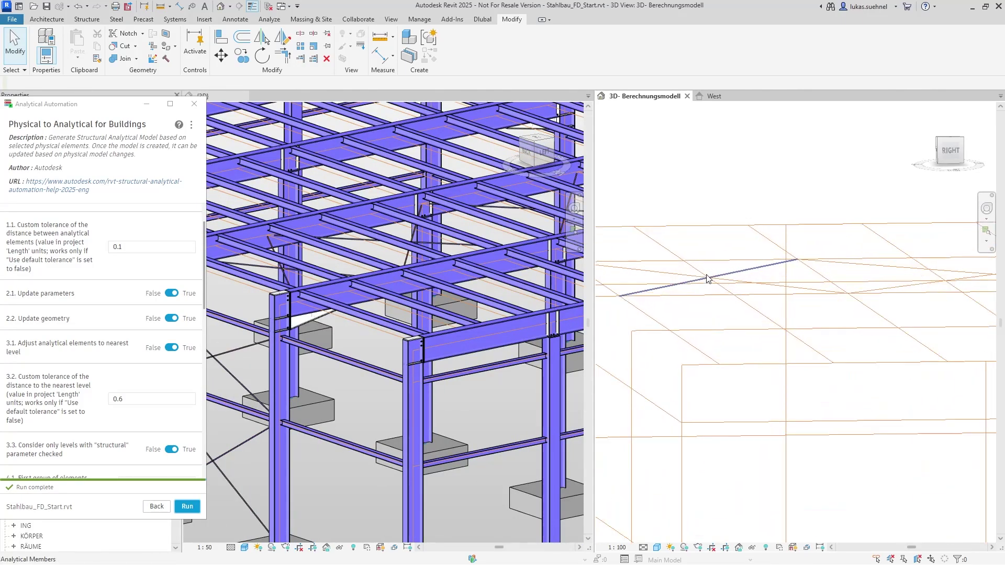
{"action": "scroll", "coordinate": [736, 330], "scroll_direction": "down", "scroll_amount": 3}
{"action": "scroll", "coordinate": [721, 341], "scroll_direction": "up", "scroll_amount": 3}
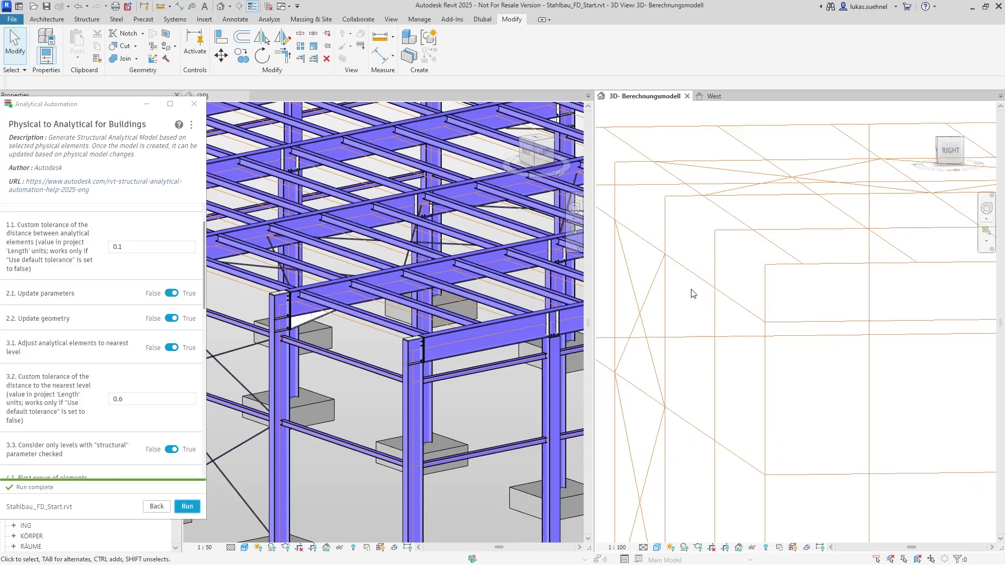
{"action": "scroll", "coordinate": [756, 358], "scroll_direction": "down", "scroll_amount": 2}
{"action": "scroll", "coordinate": [744, 392], "scroll_direction": "down", "scroll_amount": 2}
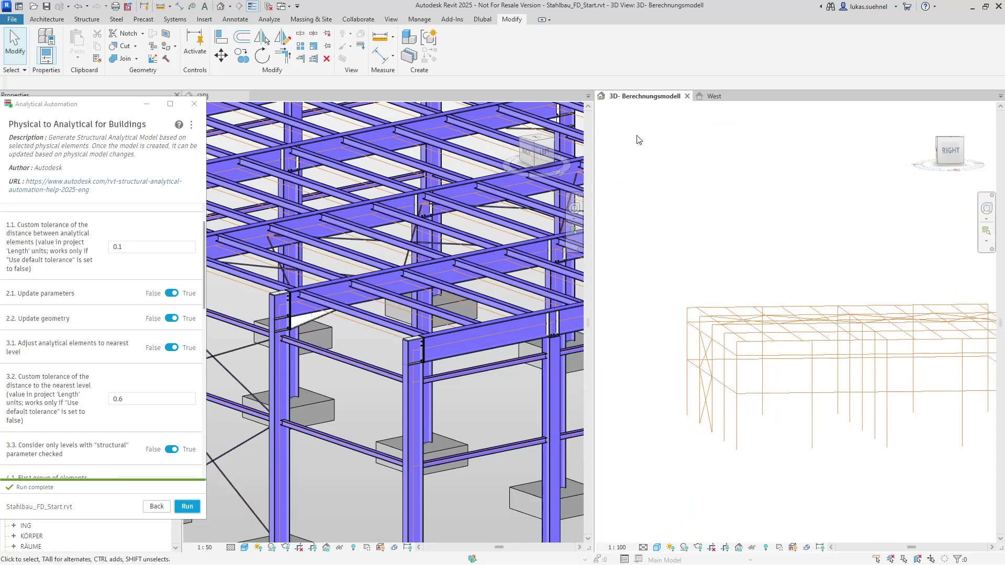
Step: Close Analytical Automation and combine the {3D} view with the 3D- Berechnungsmodell and West views in one tab group
{"action": "left_click", "coordinate": [196, 106]}
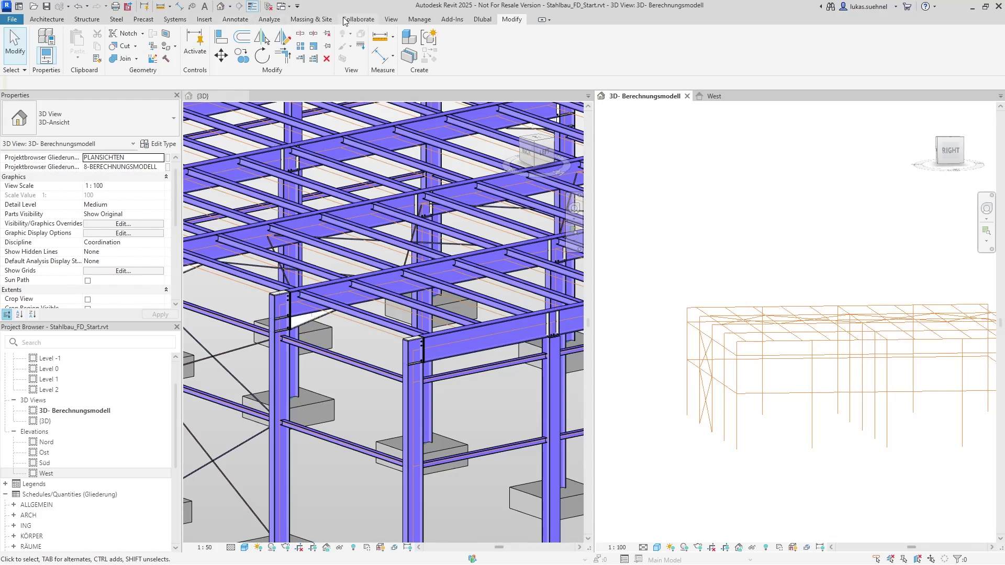
{"action": "left_click", "coordinate": [391, 19]}
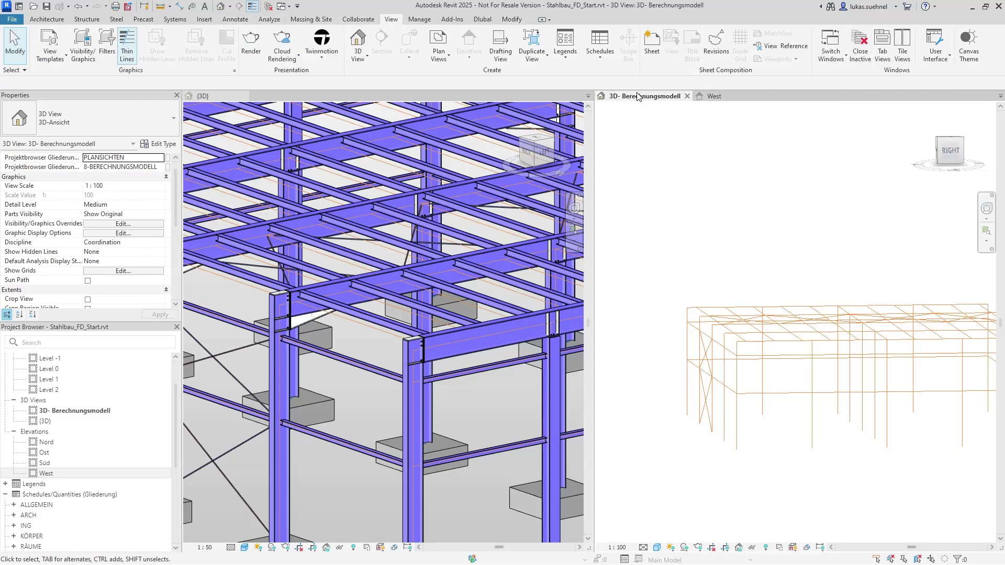
{"action": "left_click_drag", "start_coordinate": [194, 99], "coordinate": [645, 100]}
{"action": "scroll", "coordinate": [481, 343], "scroll_direction": "down", "scroll_amount": 5}
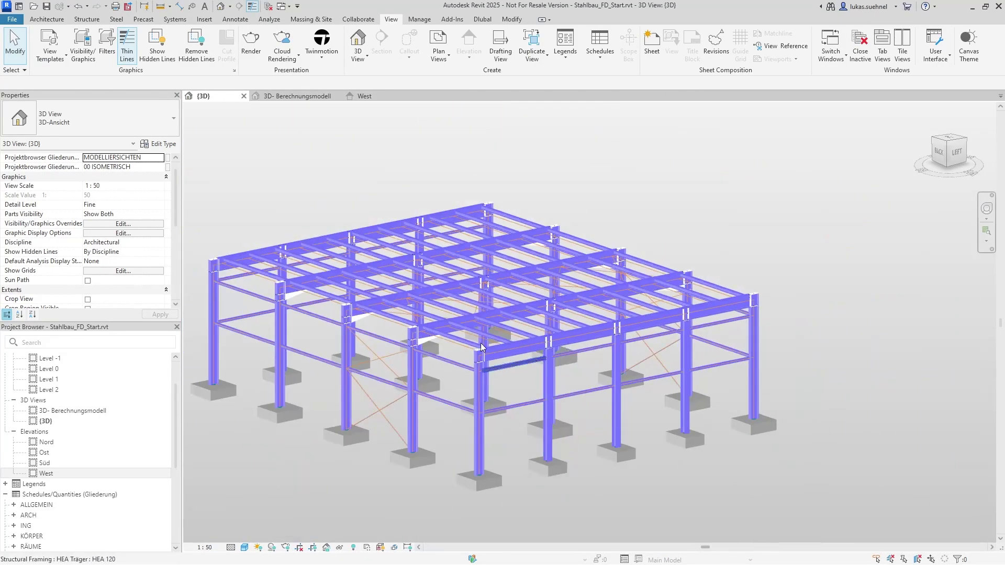
{"action": "middle_click_drag", "start_coordinate": [481, 344], "coordinate": [278, 152]}
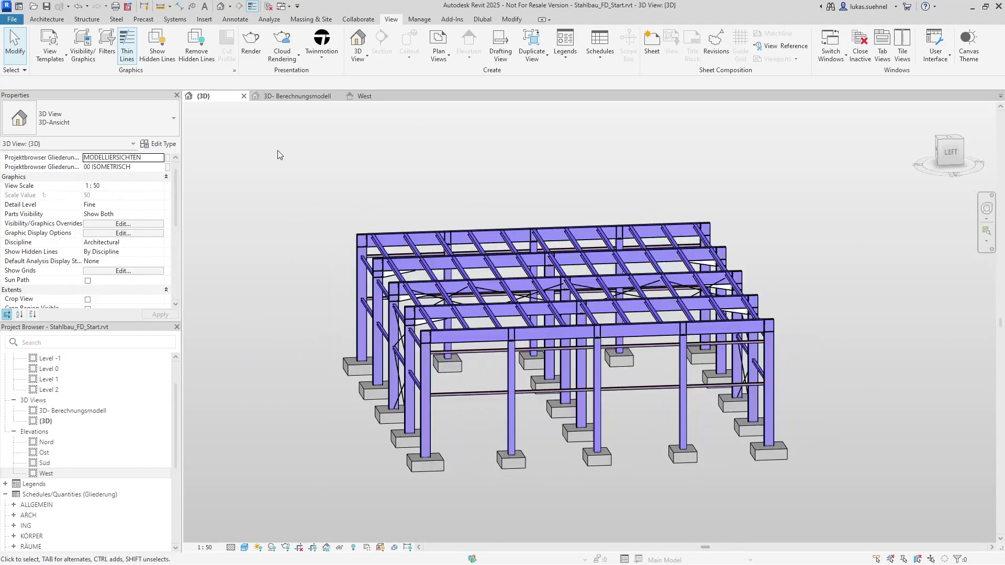
Step: Switch to the 3D- Berechnungsmodell view and inspect the complete analytical model of the hall
{"action": "left_click", "coordinate": [286, 97]}
{"action": "middle_click_drag", "start_coordinate": [332, 287], "coordinate": [295, 219]}
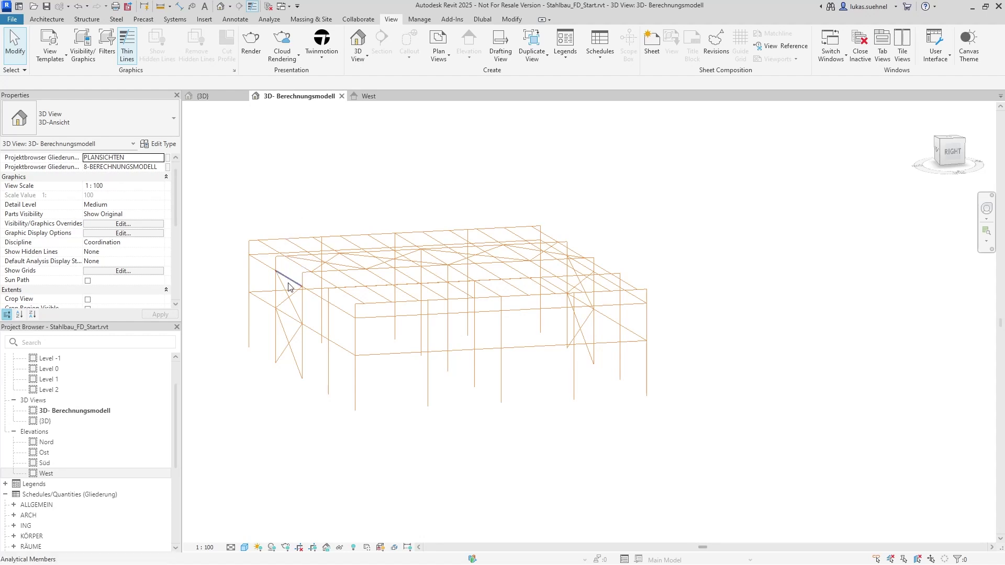
{"action": "scroll", "coordinate": [302, 380], "scroll_direction": "up", "scroll_amount": 5}
{"action": "middle_click_drag", "start_coordinate": [423, 381], "coordinate": [442, 415]}
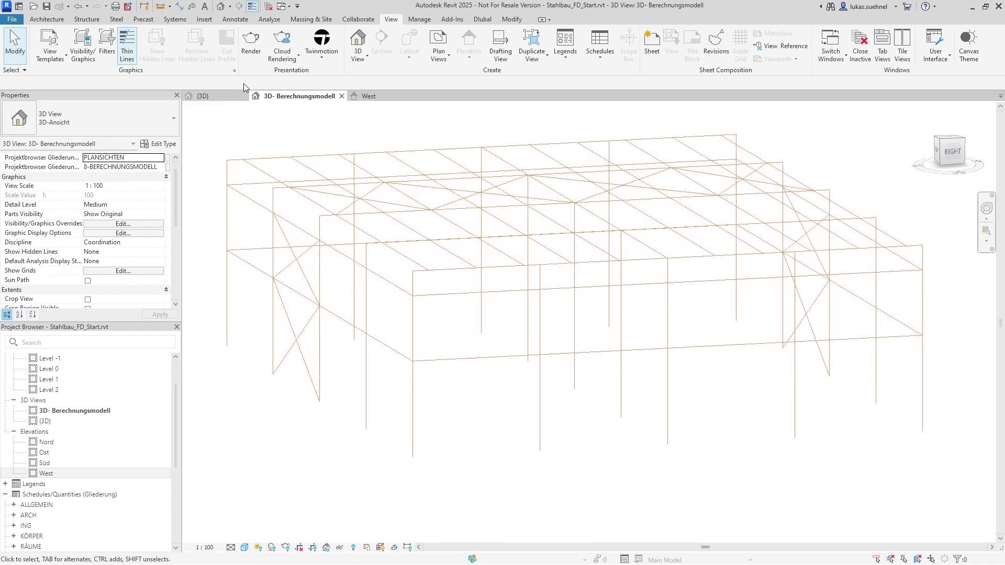
Step: Review the point boundary condition options for placement on the analytical members
{"action": "left_click", "coordinate": [269, 19]}
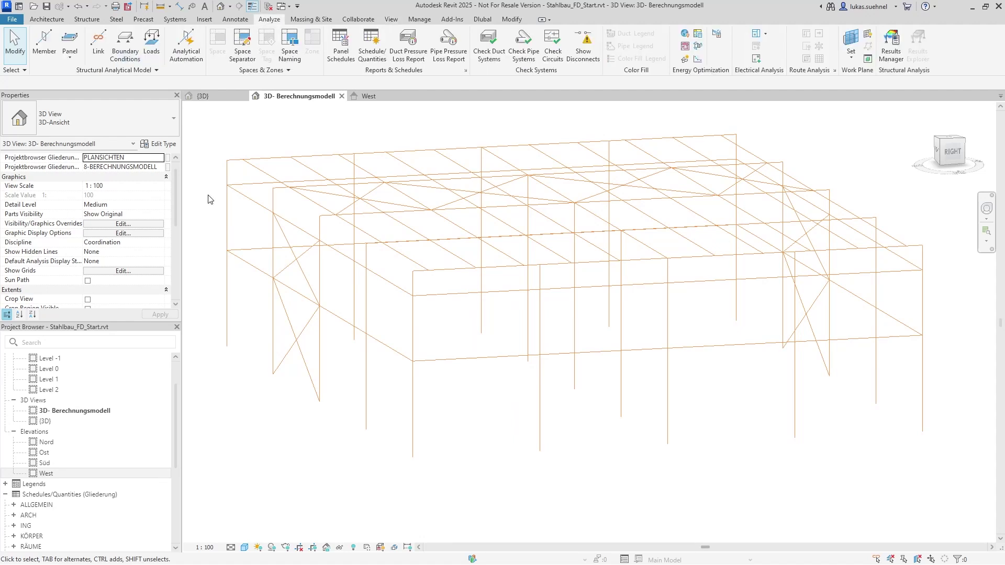
{"action": "left_click", "coordinate": [125, 45]}
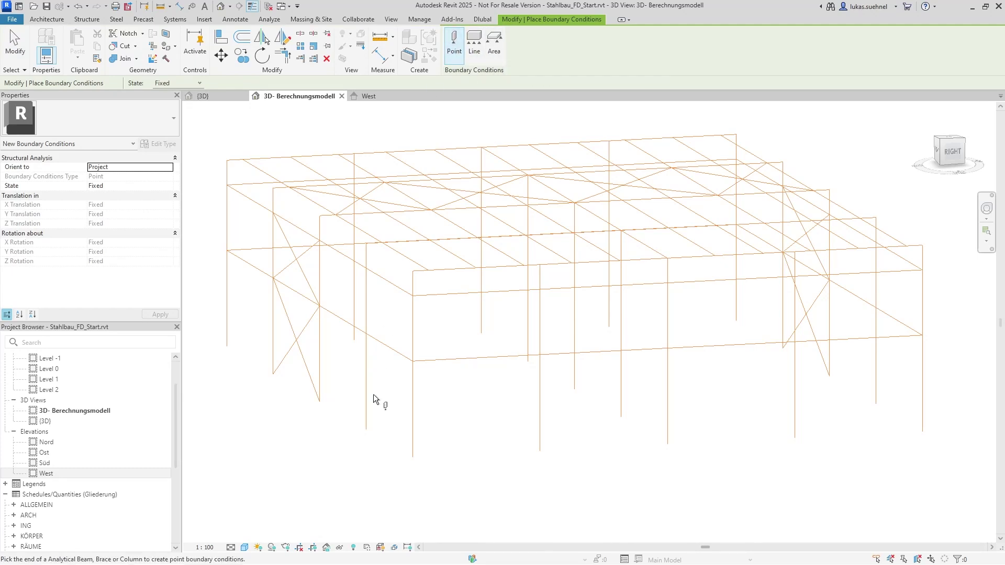
{"action": "key", "text": "Escape"}
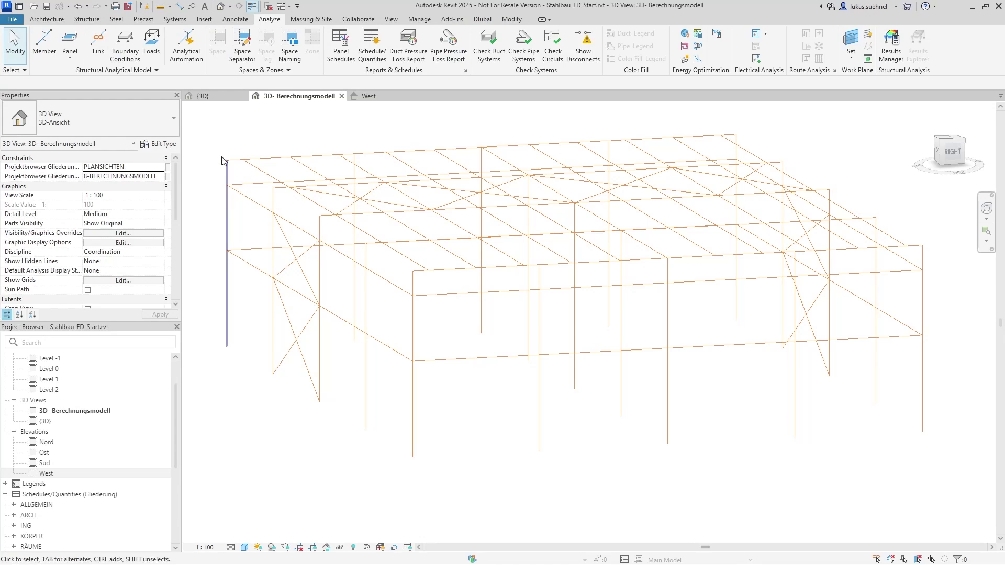
Step: Inspect the section, material and start and end release properties of an analytical column at the wall bracing
{"action": "left_click", "coordinate": [321, 353]}
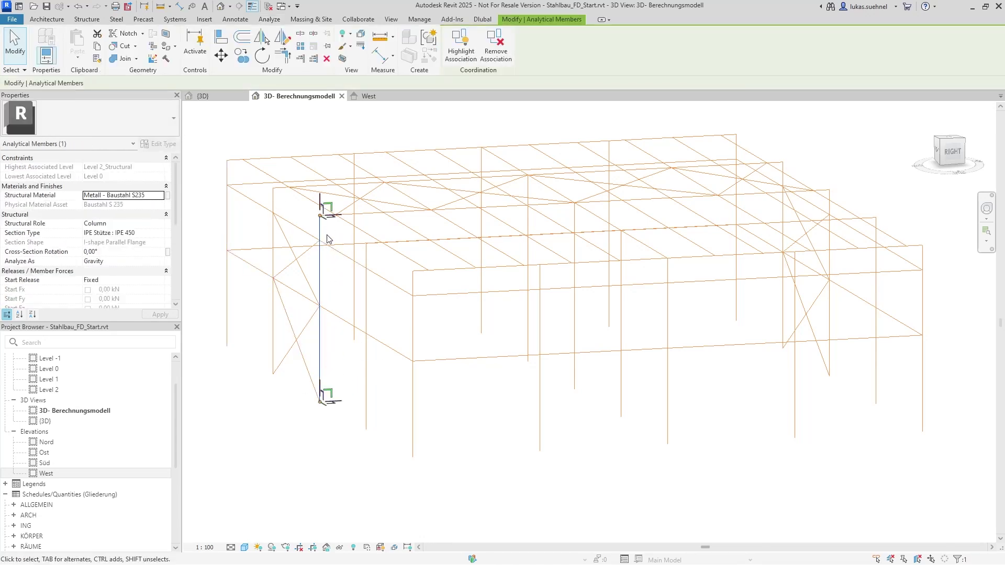
{"action": "scroll", "coordinate": [123, 288], "scroll_direction": "down", "scroll_amount": 2}
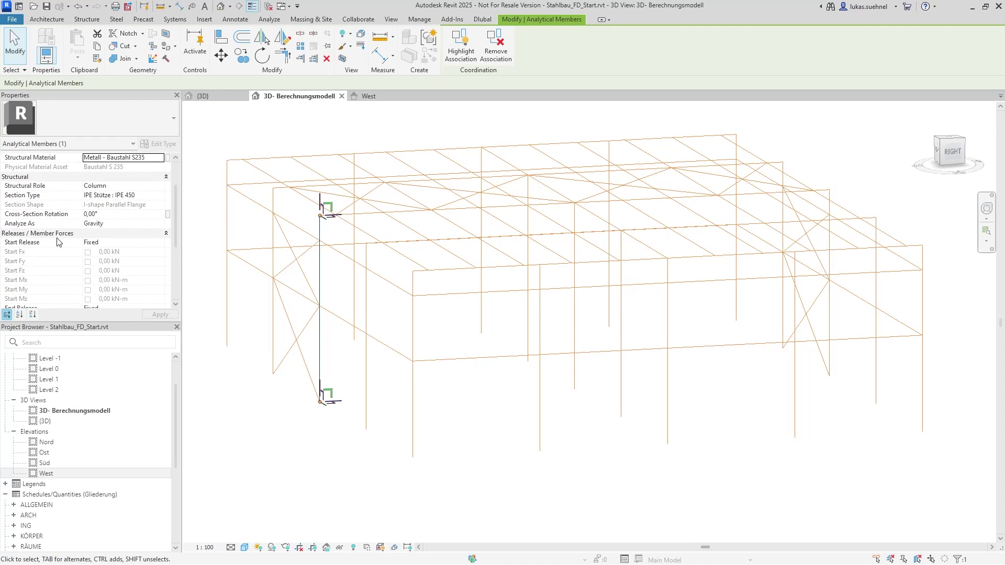
{"action": "scroll", "coordinate": [105, 246], "scroll_direction": "down", "scroll_amount": 3}
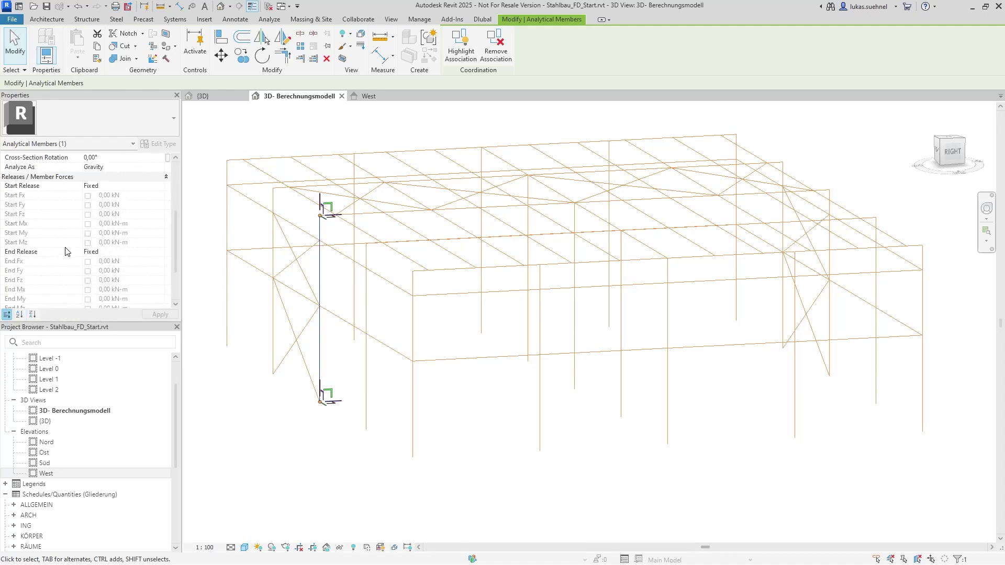
{"action": "left_click", "coordinate": [271, 429]}
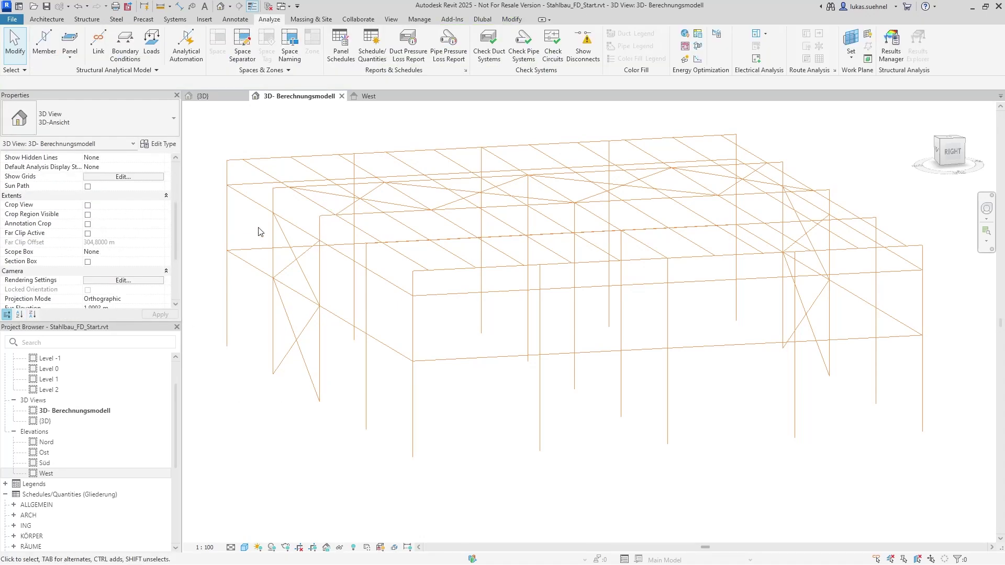
Step: Review the load cases and load combinations in the structural settings, plus the point load placement options
{"action": "left_click", "coordinate": [115, 70]}
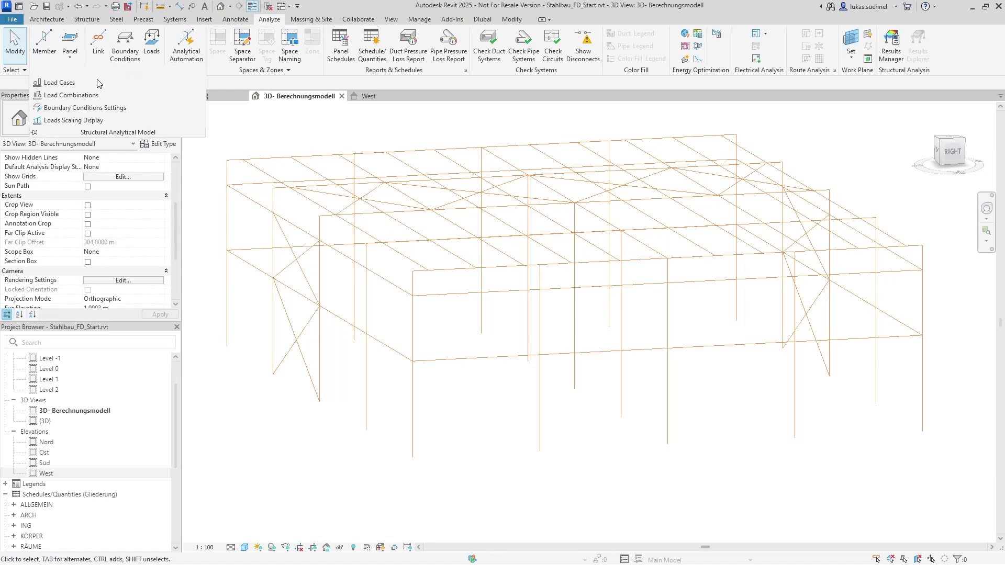
{"action": "left_click", "coordinate": [60, 83]}
{"action": "scroll", "coordinate": [454, 249], "scroll_direction": "down", "scroll_amount": 1}
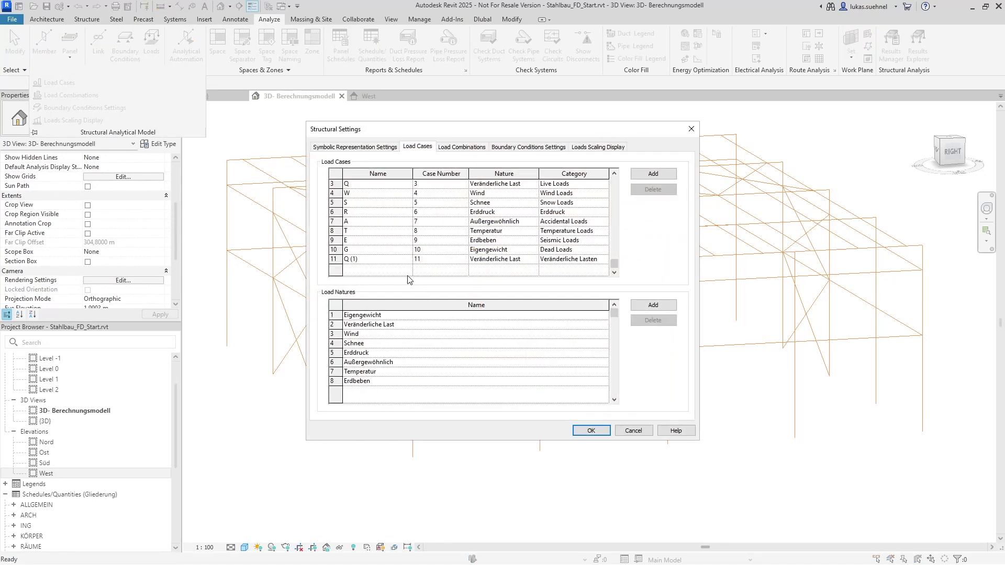
{"action": "left_click", "coordinate": [454, 149]}
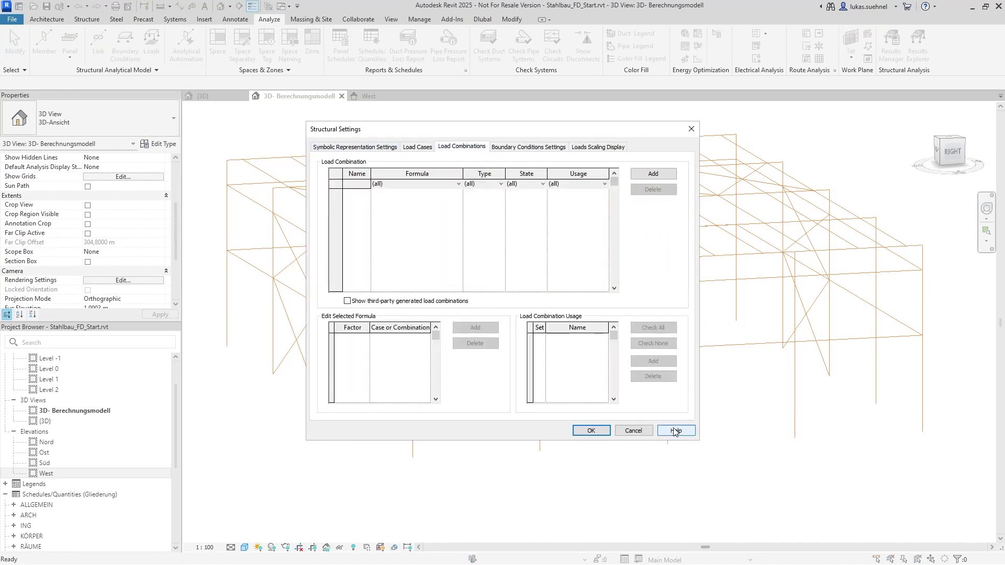
{"action": "left_click", "coordinate": [638, 433]}
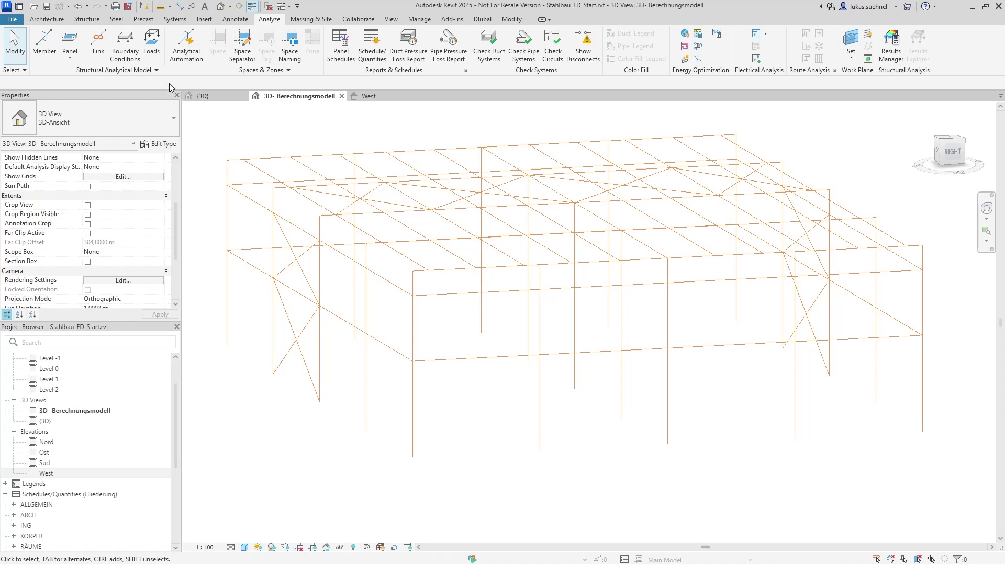
{"action": "left_click", "coordinate": [150, 53]}
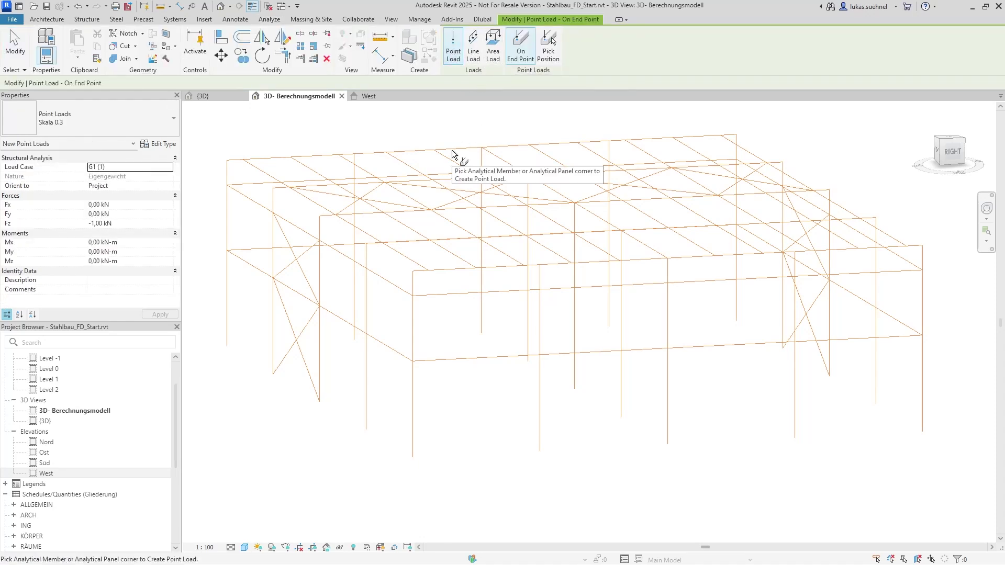
{"action": "key", "text": "Escape"}
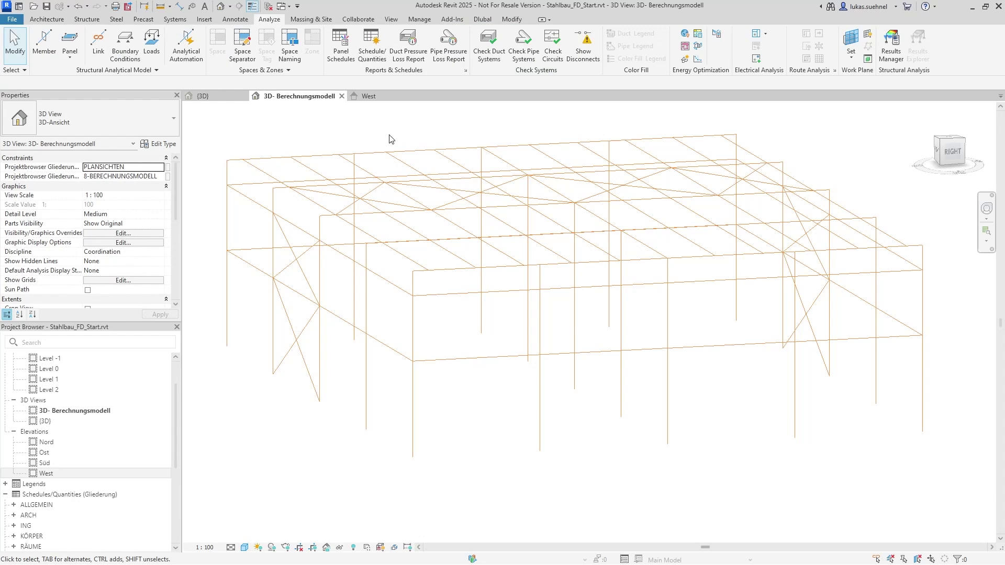
Step: Arrange the Revit window side by side with Dlubal RFEM
{"action": "middle_click_drag", "start_coordinate": [479, 341], "coordinate": [429, 329], "text": "shift"}
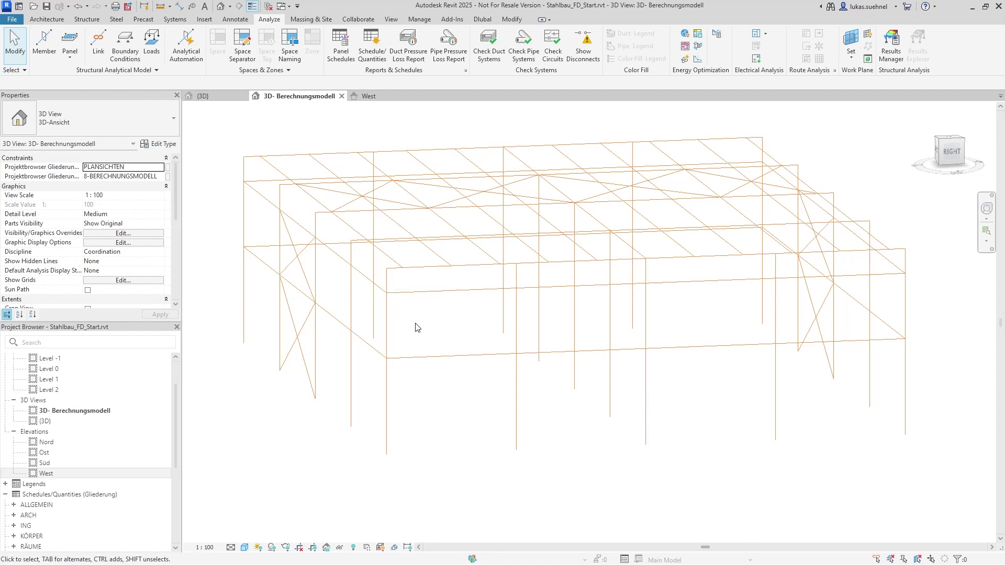
{"action": "scroll", "coordinate": [425, 307], "scroll_direction": "down", "scroll_amount": 1}
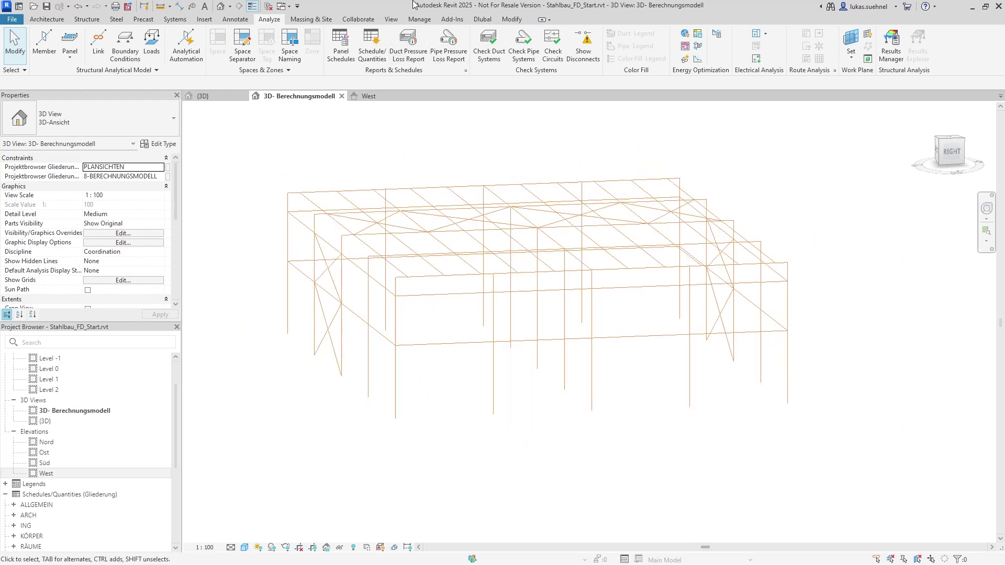
{"action": "left_click_drag", "start_coordinate": [413, 4], "coordinate": [0, 125]}
{"action": "left_click", "coordinate": [742, 172]}
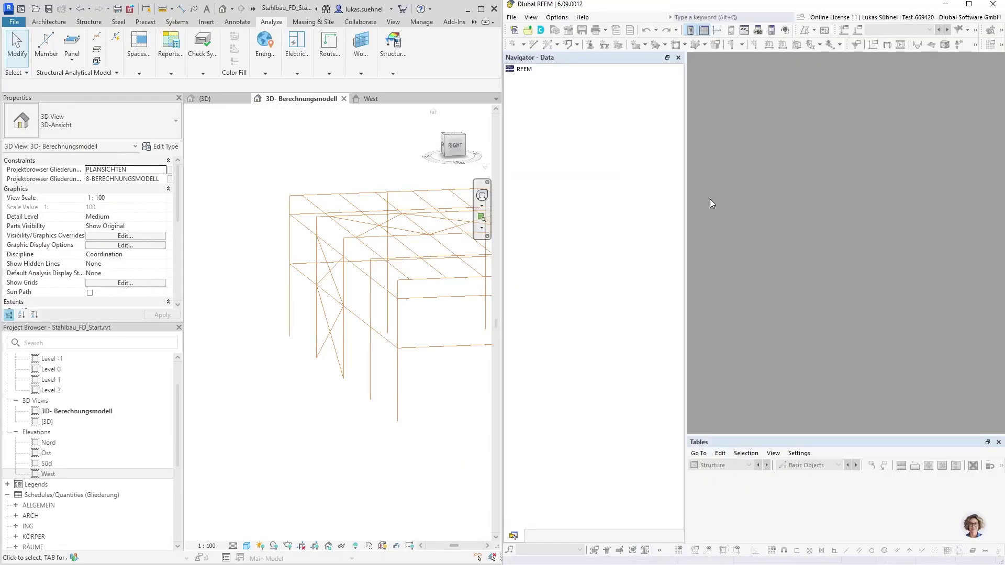
Step: Fit the analytical model into the narrowed view and review the general settings of the RFEM 6 export
{"action": "left_click", "coordinate": [473, 22]}
{"action": "left_click", "coordinate": [482, 33]}
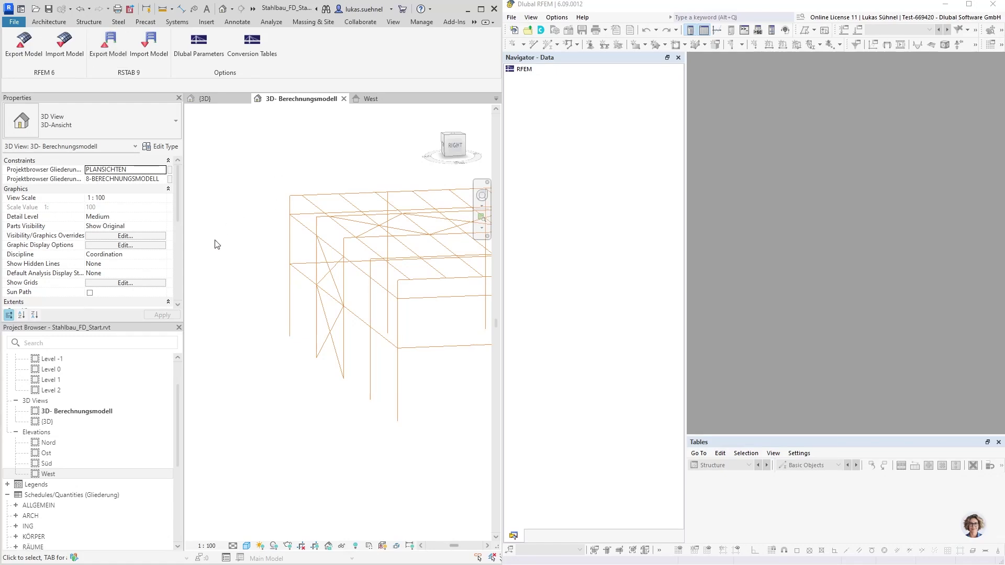
{"action": "scroll", "coordinate": [215, 242], "scroll_direction": "down", "scroll_amount": 3}
{"action": "scroll", "coordinate": [273, 173], "scroll_direction": "up", "scroll_amount": 3}
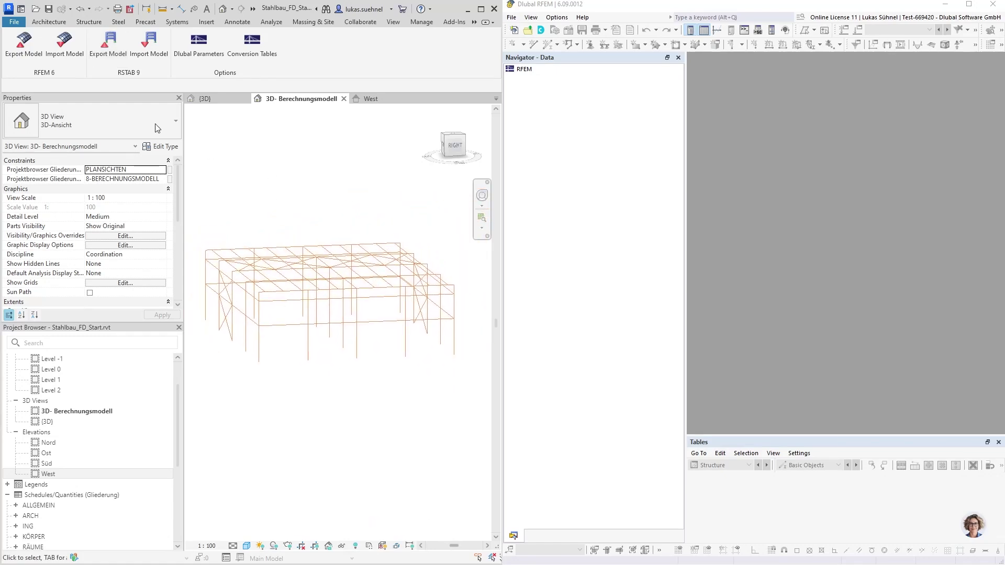
{"action": "left_click", "coordinate": [27, 54]}
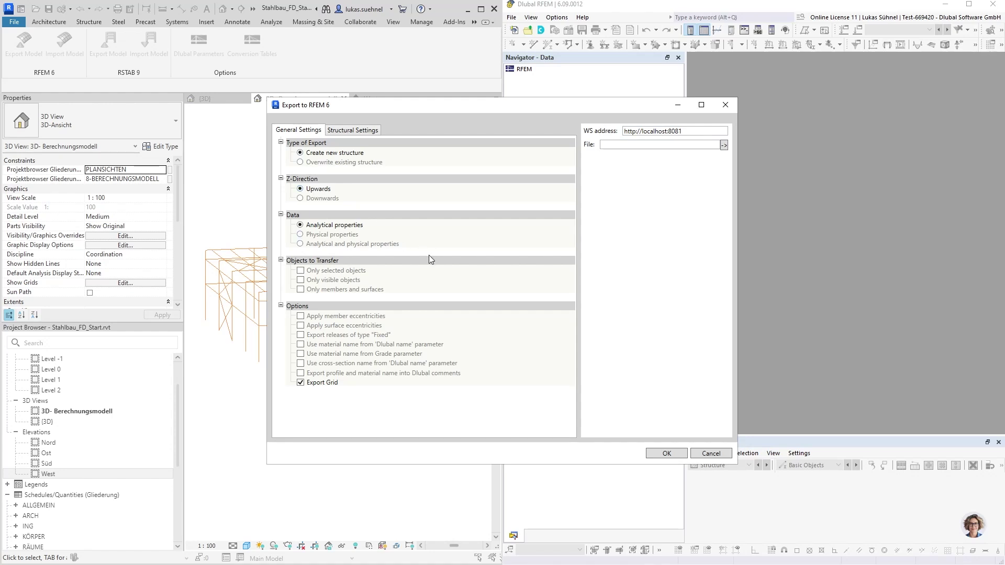
{"action": "left_click", "coordinate": [314, 234]}
{"action": "left_click", "coordinate": [729, 455]}
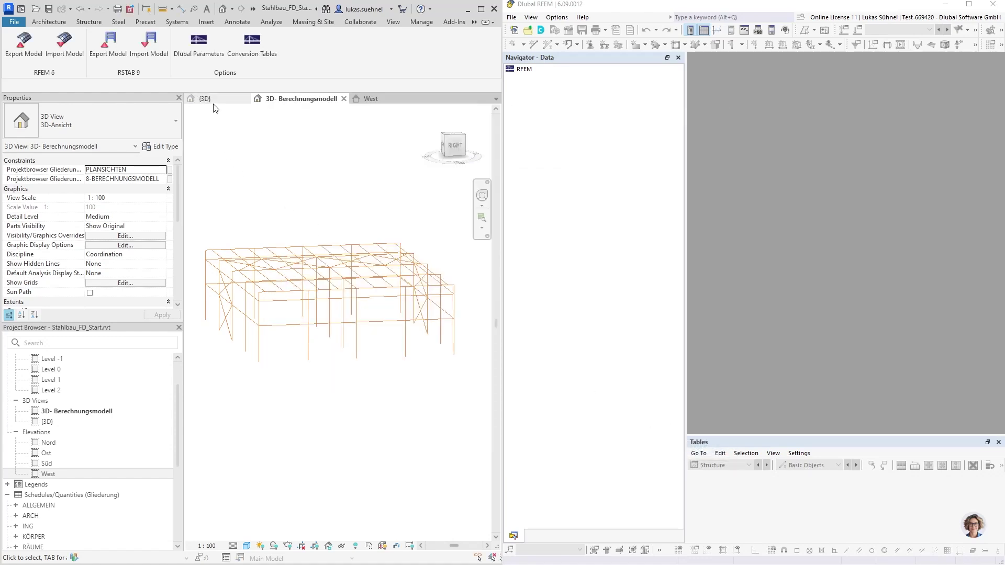
Step: Inspect the level constraints and offsets of the physical corner column in the {3D} view
{"action": "left_click", "coordinate": [214, 101]}
{"action": "scroll", "coordinate": [272, 230], "scroll_direction": "up", "scroll_amount": 6}
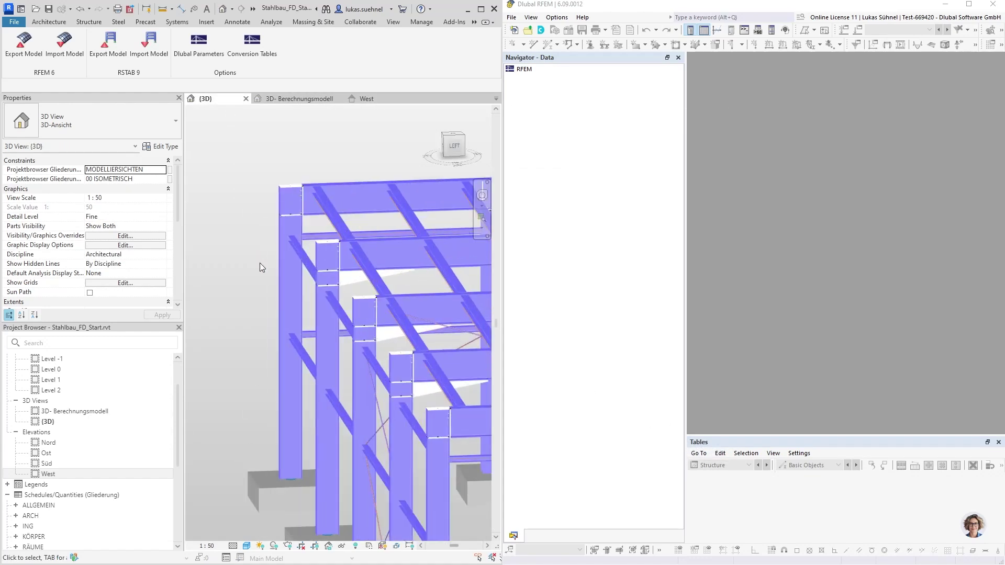
{"action": "left_click", "coordinate": [304, 306]}
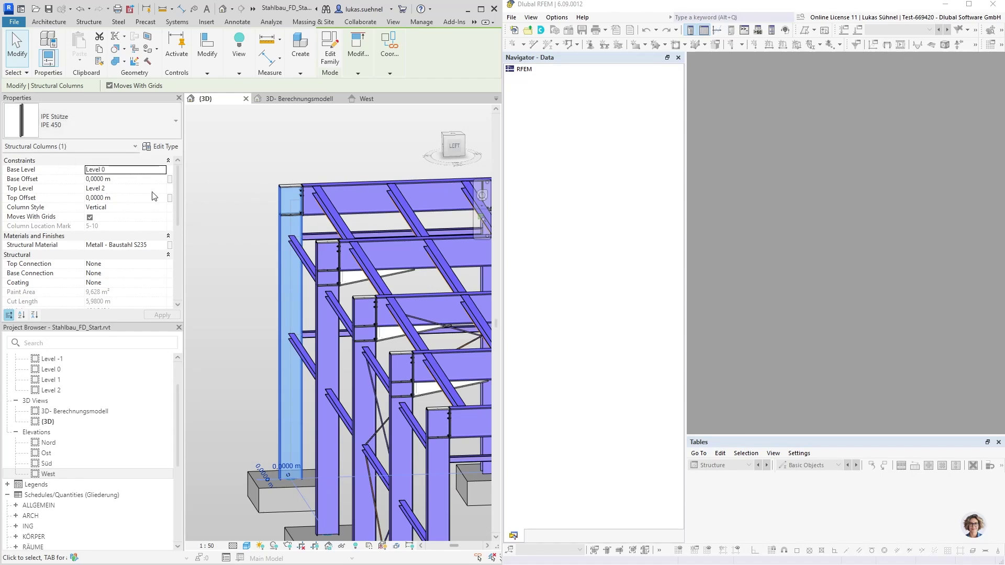
Step: Inspect the properties and end points of the analytical corner column in the 3D- Berechnungsmodell view
{"action": "left_click", "coordinate": [288, 101]}
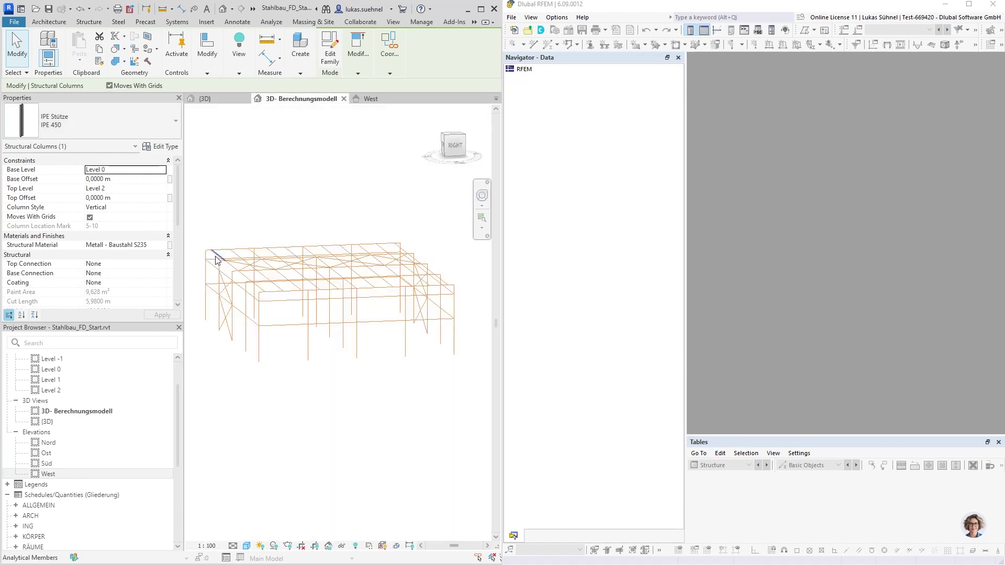
{"action": "left_click", "coordinate": [207, 275]}
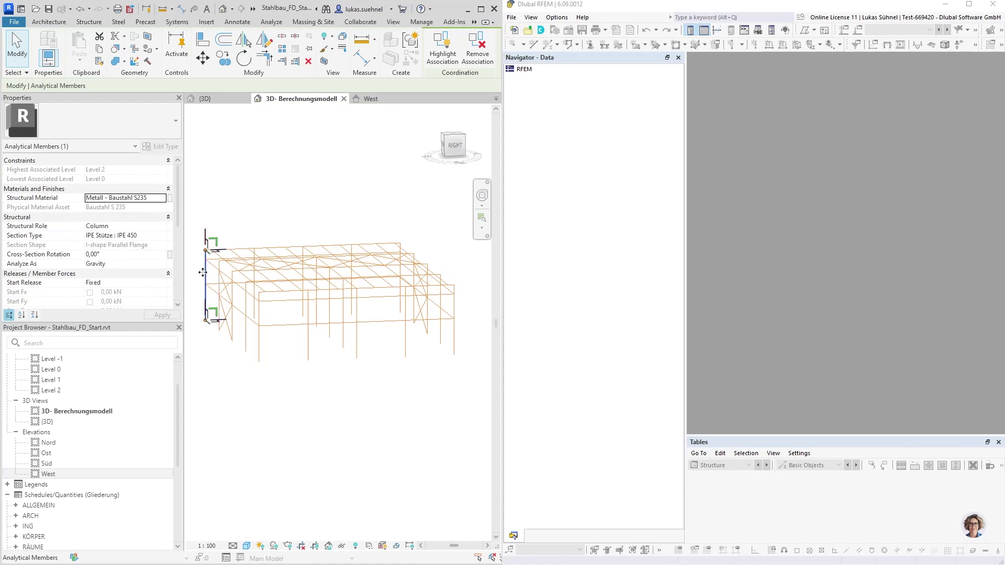
{"action": "scroll", "coordinate": [202, 273], "scroll_direction": "up", "scroll_amount": 3}
{"action": "scroll", "coordinate": [202, 273], "scroll_direction": "up", "scroll_amount": 1}
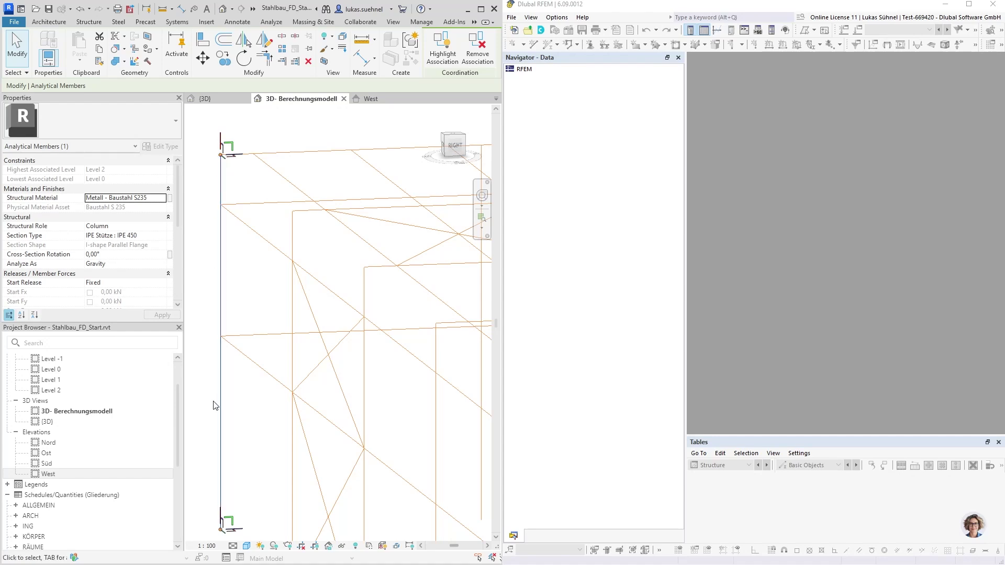
Step: Return to the {3D} view and set the RFEM 6 model export to transfer physical properties
{"action": "left_click", "coordinate": [219, 100]}
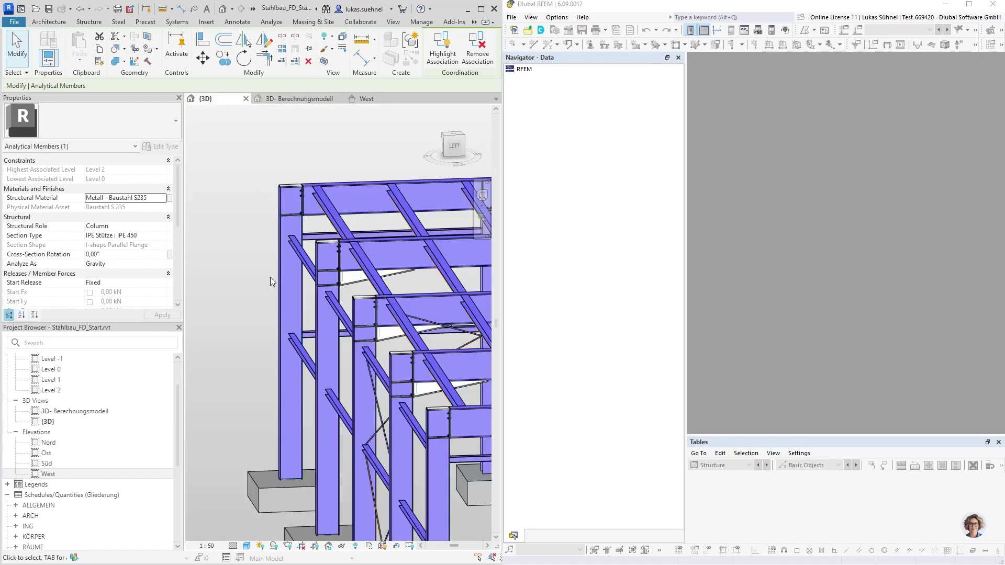
{"action": "left_click", "coordinate": [282, 285]}
{"action": "left_click", "coordinate": [228, 286]}
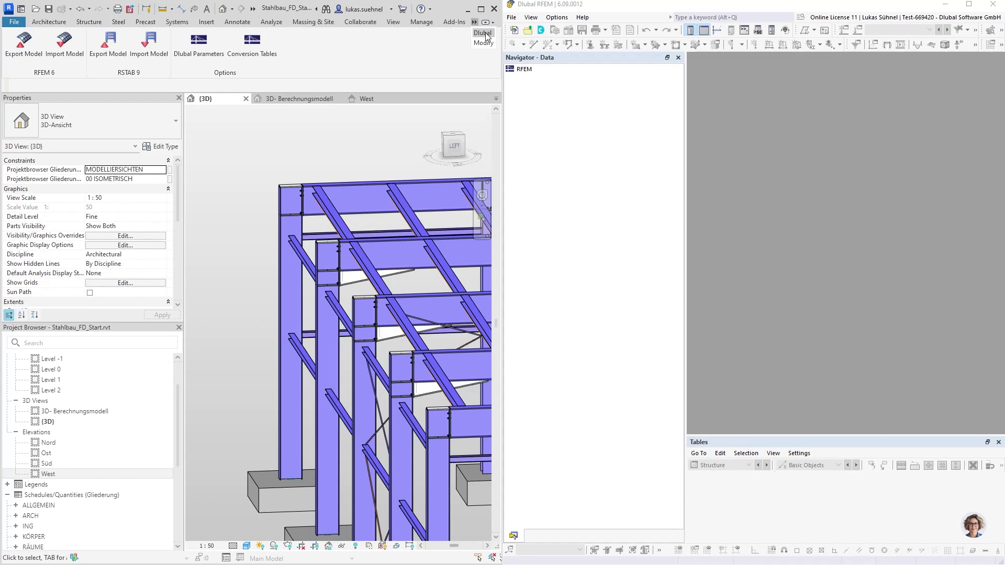
{"action": "left_click", "coordinate": [24, 44]}
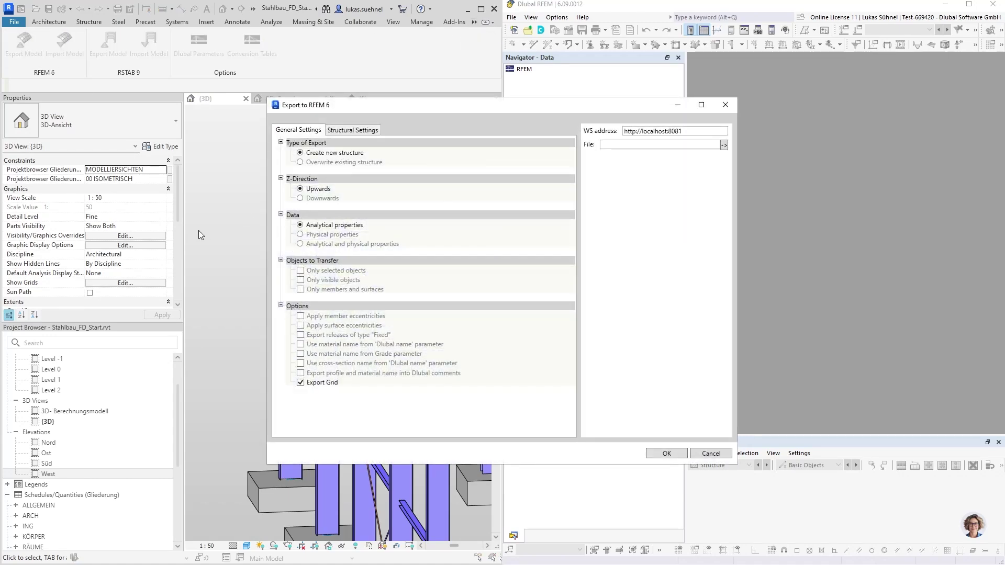
{"action": "left_click", "coordinate": [300, 235]}
{"action": "left_click", "coordinate": [300, 225]}
{"action": "left_click", "coordinate": [307, 234]}
Step: Compare the physical steel frame with the export's general settings, including the objects to transfer and further options
{"action": "left_click_drag", "start_coordinate": [417, 112], "coordinate": [340, 108]}
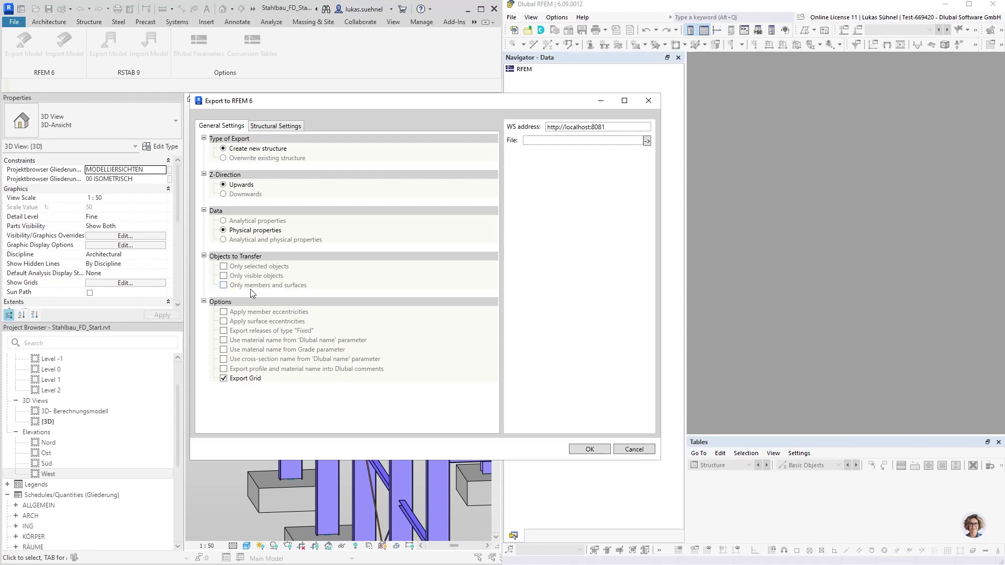
{"action": "left_click_drag", "start_coordinate": [302, 109], "coordinate": [547, 90]}
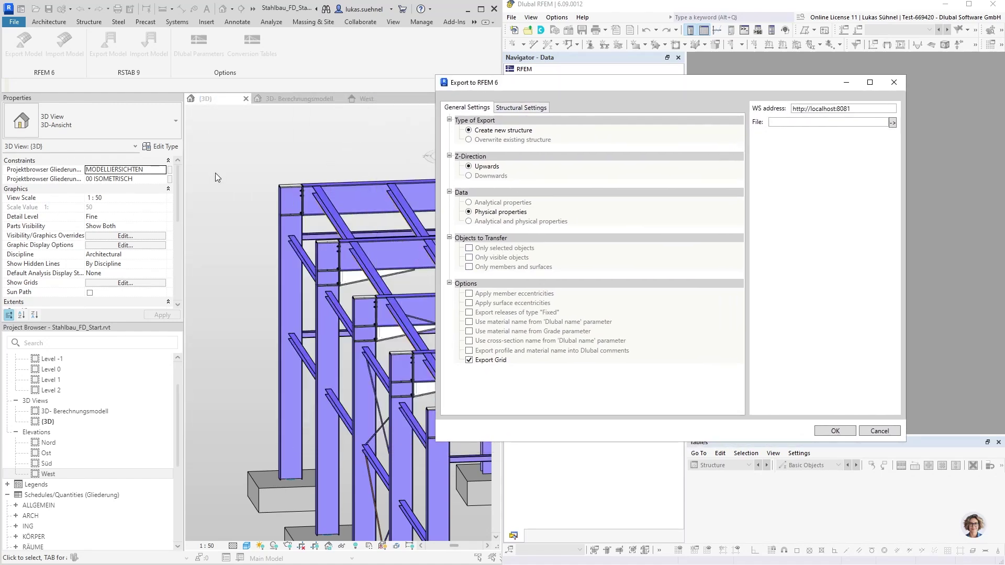
{"action": "left_click_drag", "start_coordinate": [541, 86], "coordinate": [564, 138]}
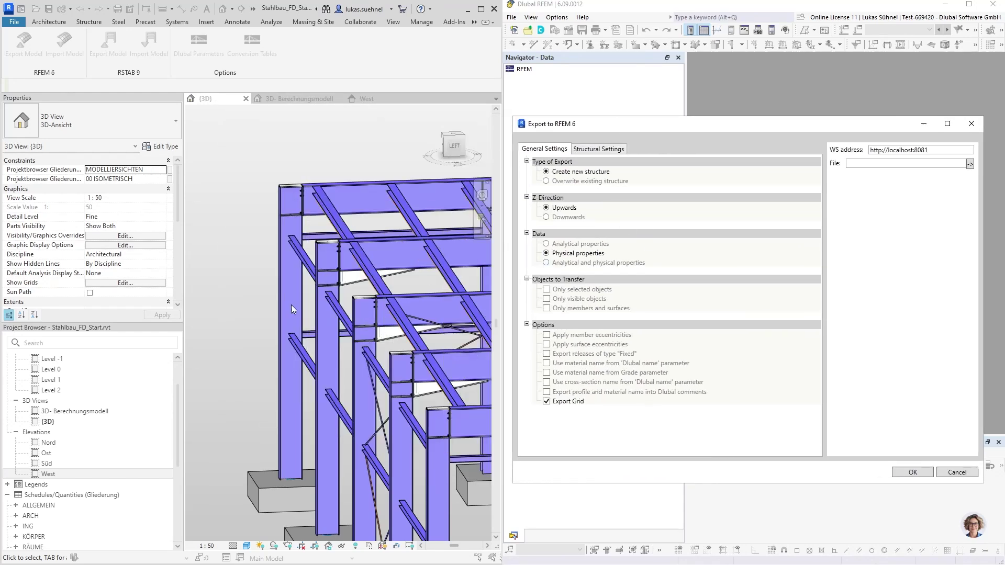
{"action": "left_click_drag", "start_coordinate": [611, 131], "coordinate": [266, 117]}
{"action": "left_click", "coordinate": [201, 286]}
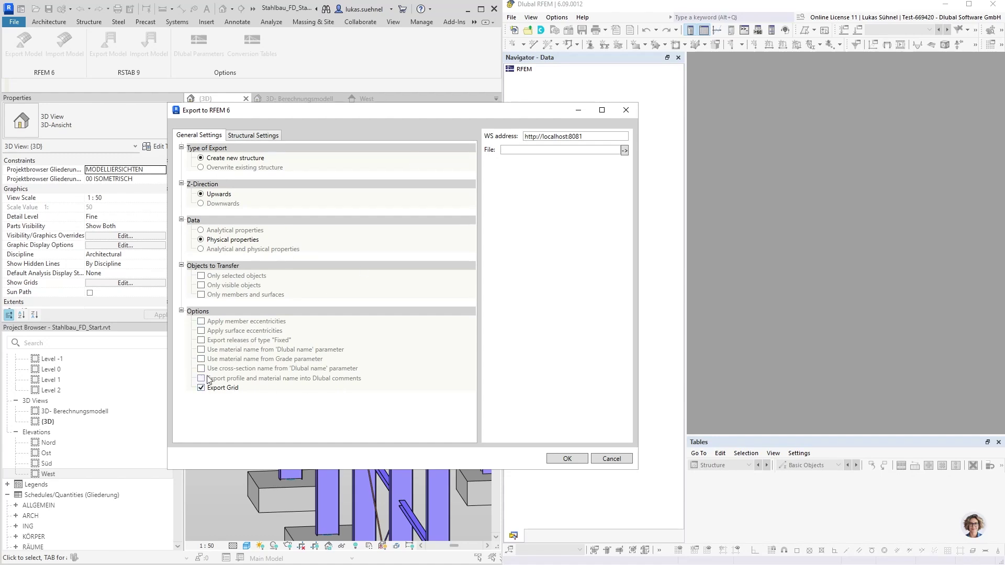
{"action": "left_click_drag", "start_coordinate": [259, 117], "coordinate": [290, 100]}
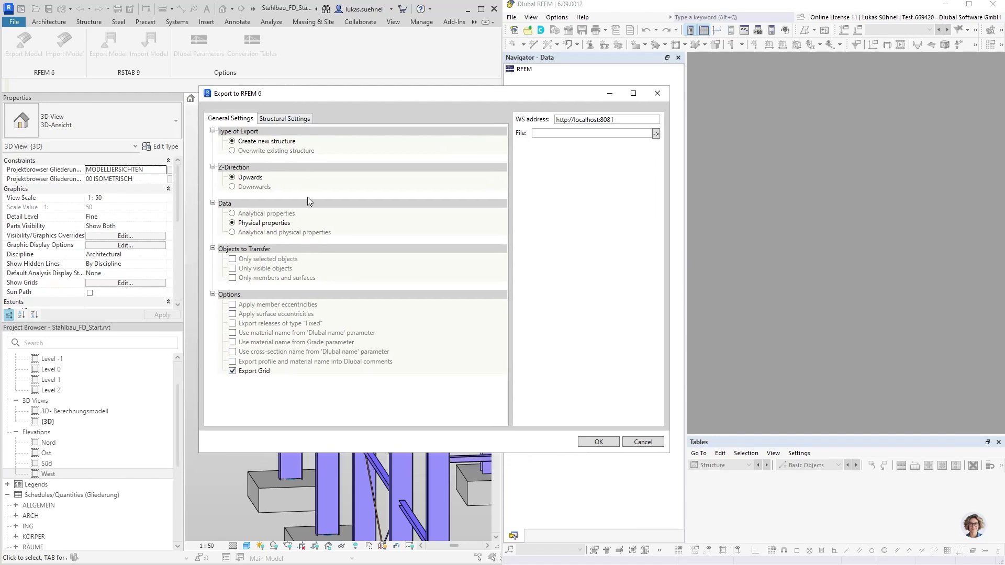
Step: Check the structural settings and export the physical model data to RFEM 6 as a new structure
{"action": "left_click", "coordinate": [283, 119]}
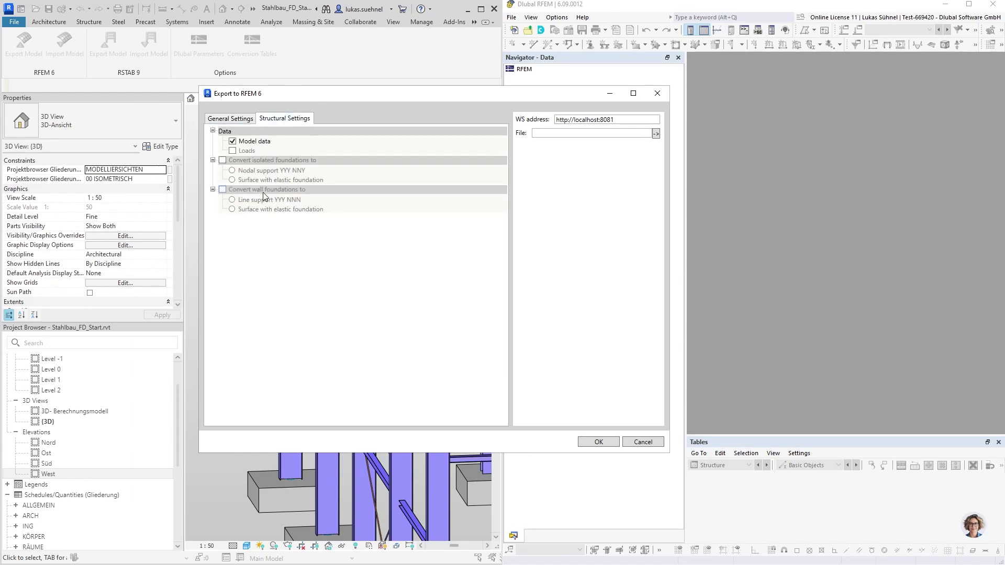
{"action": "left_click", "coordinate": [233, 151]}
{"action": "left_click", "coordinate": [599, 442]}
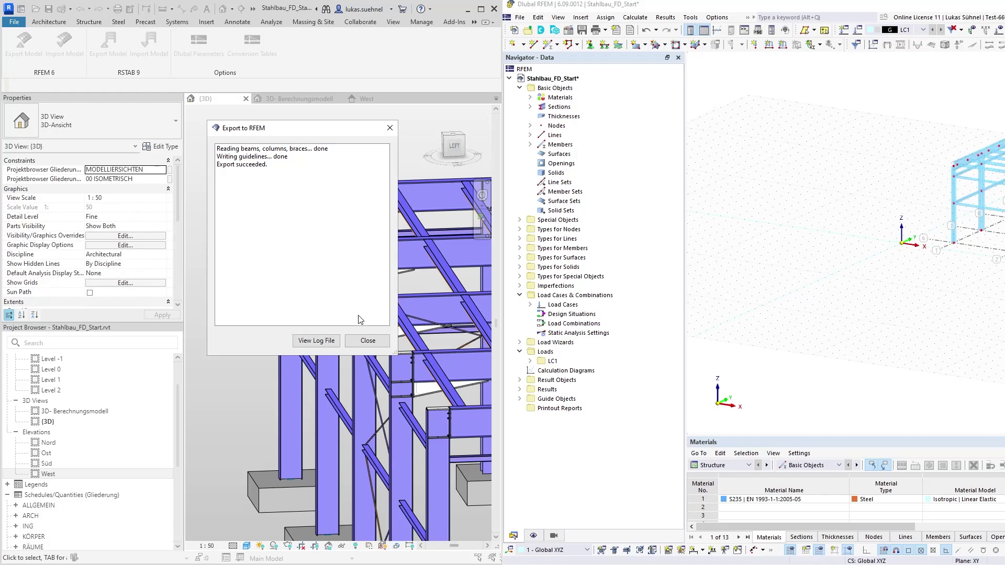
Step: Close the finished export report and switch to RFEM with the transferred steel hall model
{"action": "left_click", "coordinate": [369, 341]}
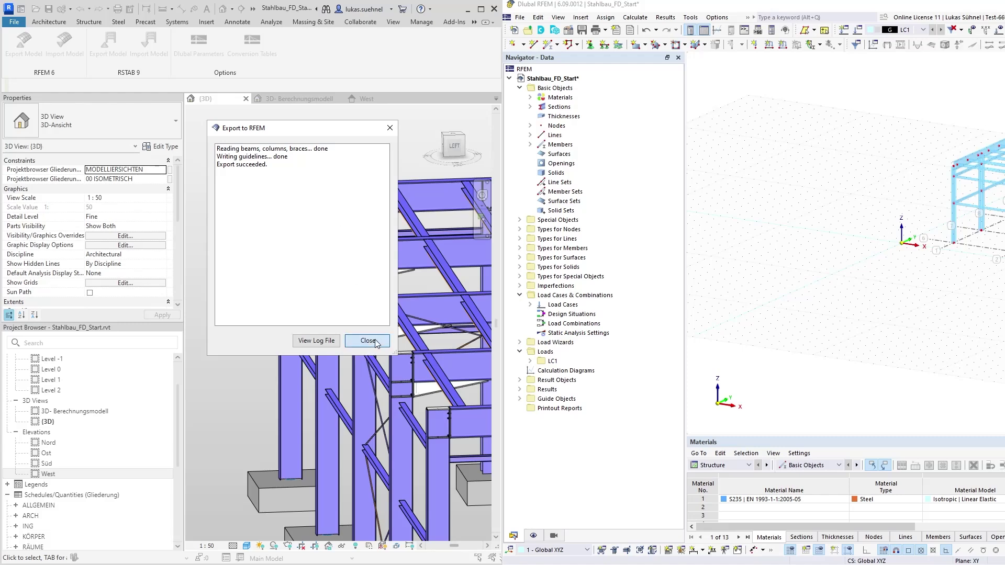
{"action": "left_click", "coordinate": [788, 193]}
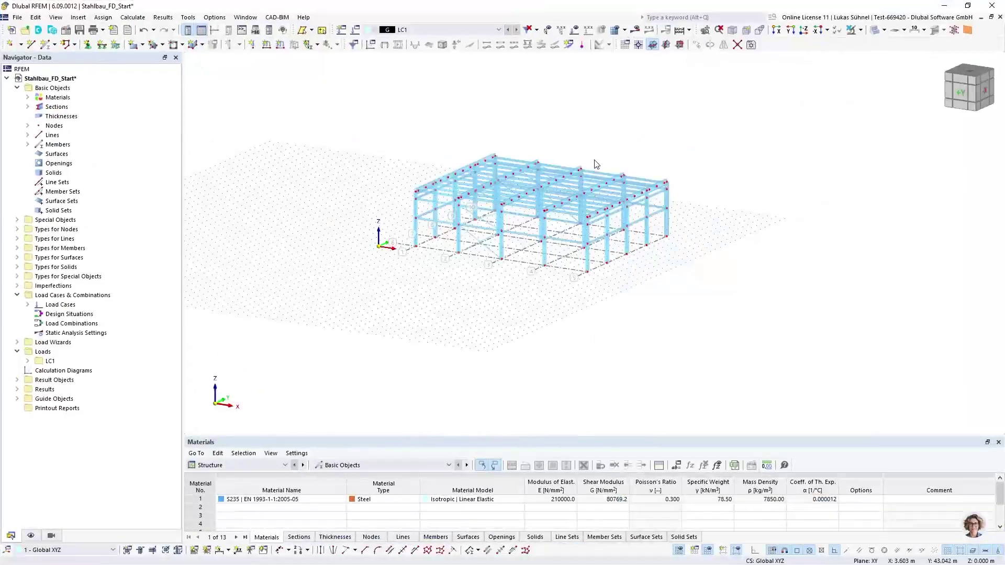
{"action": "scroll", "coordinate": [524, 173], "scroll_direction": "up", "scroll_amount": 3}
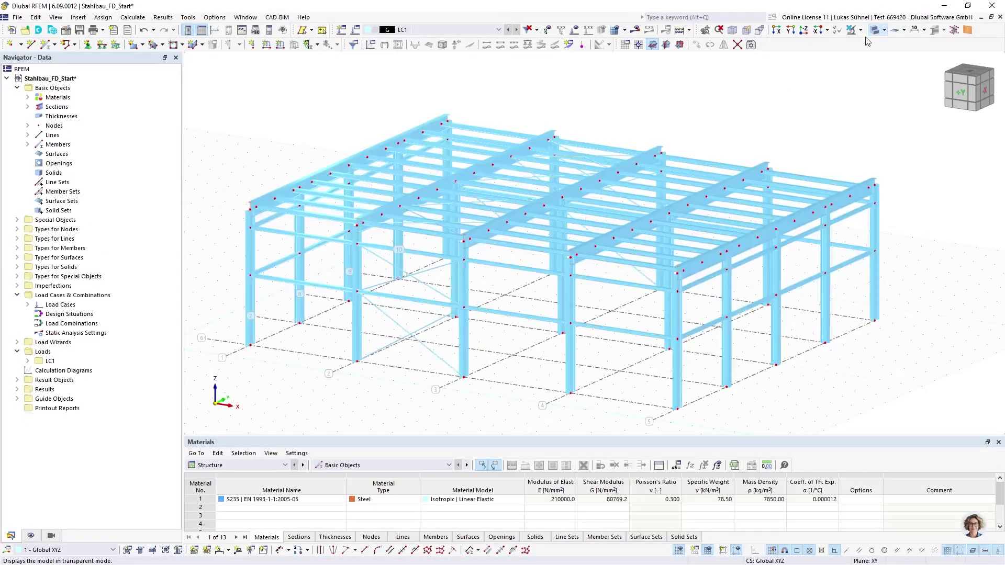
Step: Examine the transferred steel hall from several angles, including the corner column and rafter connection and the roof purlins
{"action": "middle_click_drag", "start_coordinate": [362, 126], "coordinate": [454, 108], "text": "ctrl"}
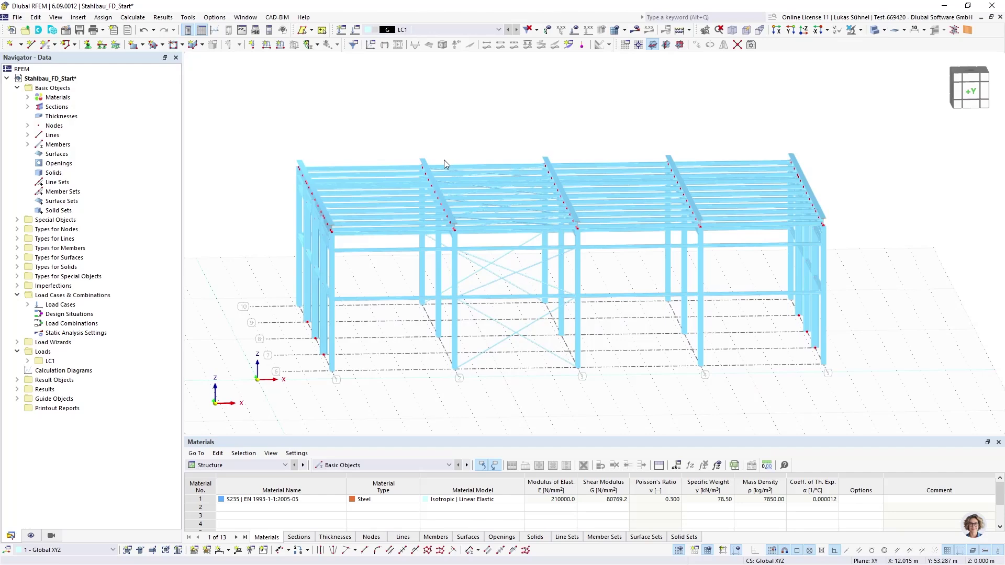
{"action": "mouse_move", "coordinate": [404, 276]}
{"action": "middle_mouse_down", "text": "ctrl"}
{"action": "mouse_move", "coordinate": [391, 283]}
{"action": "mouse_move", "coordinate": [399, 282]}
{"action": "middle_mouse_up", "text": "ctrl"}
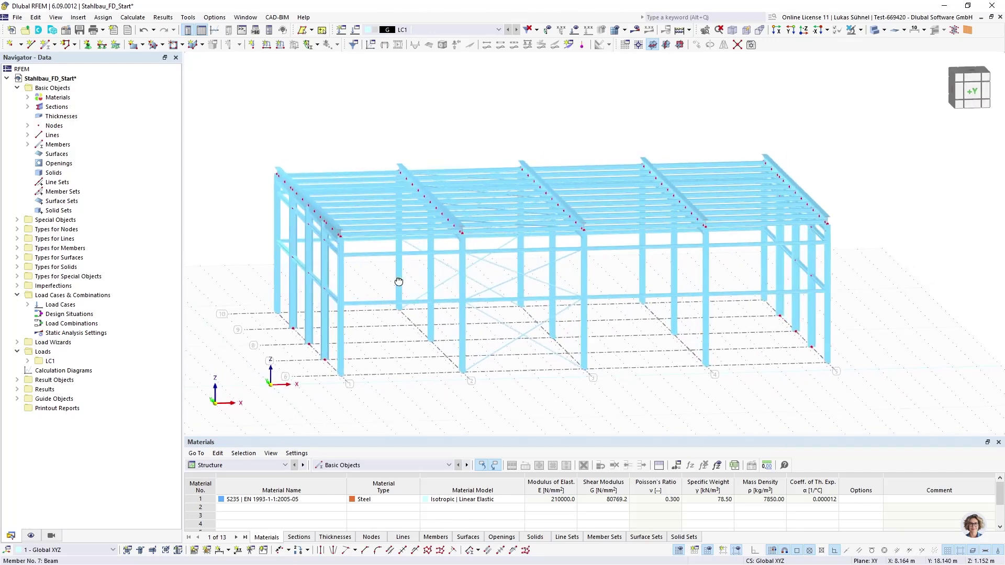
{"action": "scroll", "coordinate": [353, 270], "scroll_direction": "up", "scroll_amount": 4}
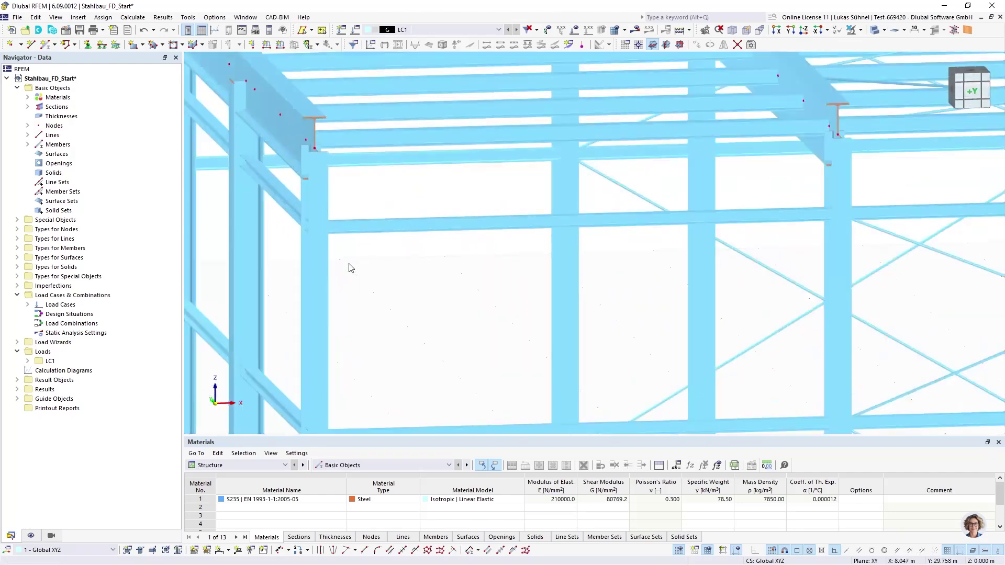
{"action": "scroll", "coordinate": [399, 321], "scroll_direction": "down", "scroll_amount": 4}
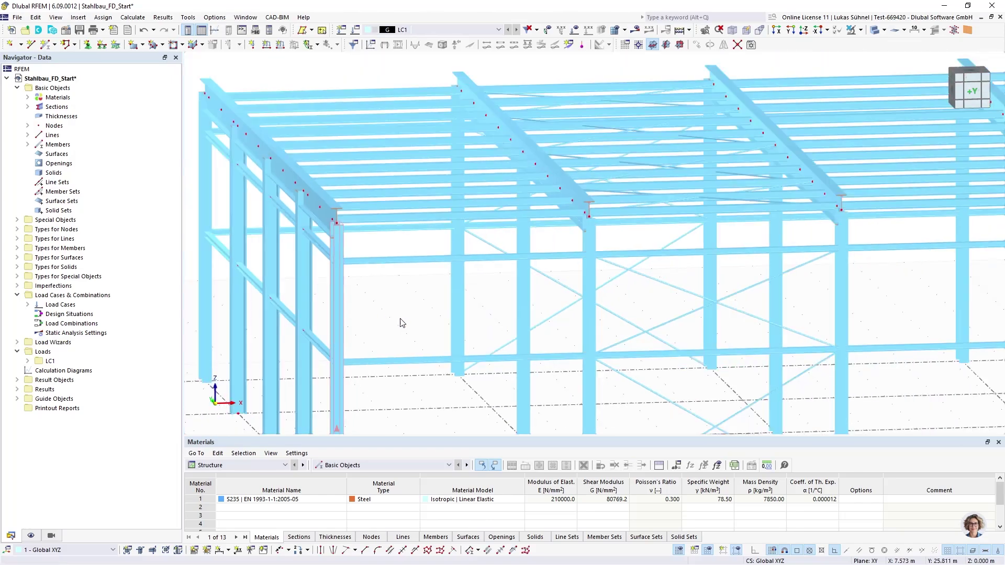
{"action": "middle_click_drag", "start_coordinate": [400, 321], "coordinate": [395, 300], "text": "ctrl"}
{"action": "scroll", "coordinate": [409, 323], "scroll_direction": "down", "scroll_amount": 1}
{"action": "scroll", "coordinate": [388, 303], "scroll_direction": "down", "scroll_amount": 2}
{"action": "scroll", "coordinate": [404, 303], "scroll_direction": "down", "scroll_amount": 2}
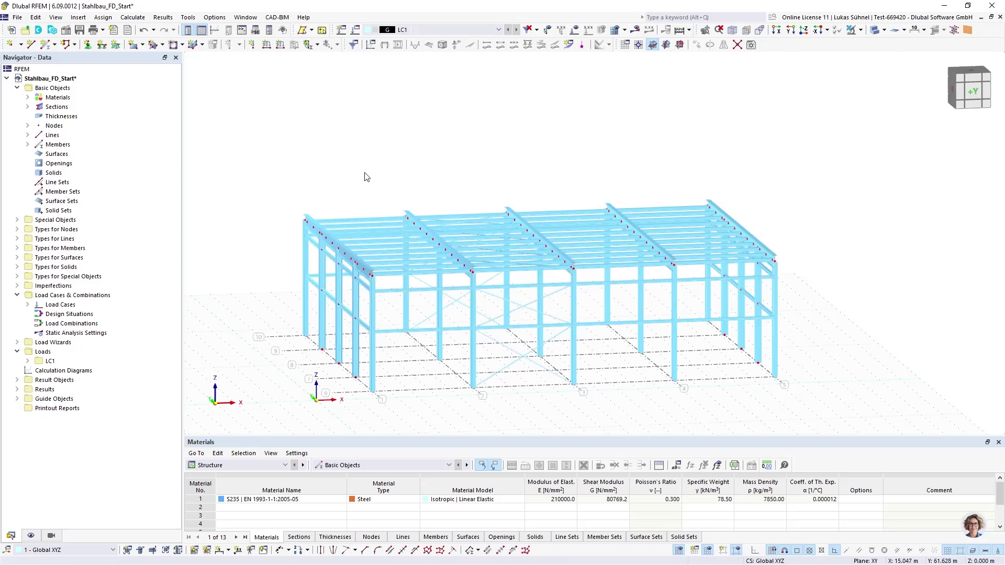
{"action": "middle_click_drag", "start_coordinate": [386, 201], "coordinate": [360, 162]}
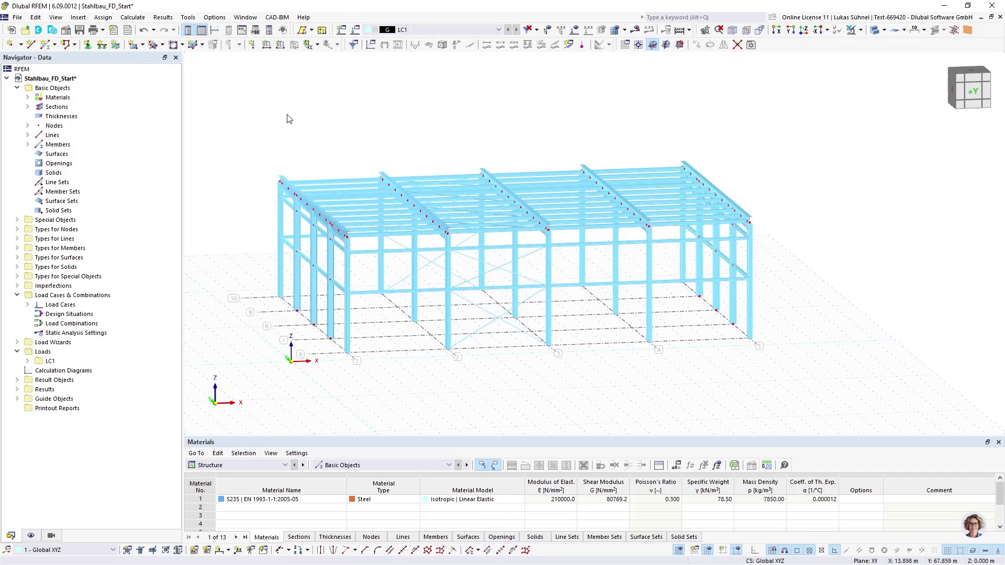
Step: Run the identical nodes model check and repeat it with a tolerance of 0.1 m
{"action": "left_click", "coordinate": [188, 17]}
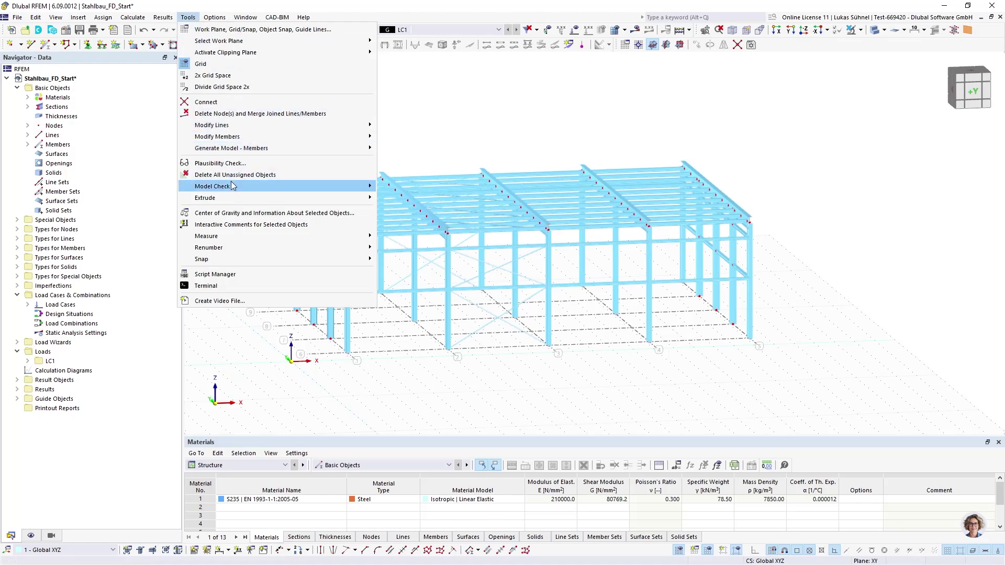
{"action": "mouse_move", "coordinate": [232, 186]}
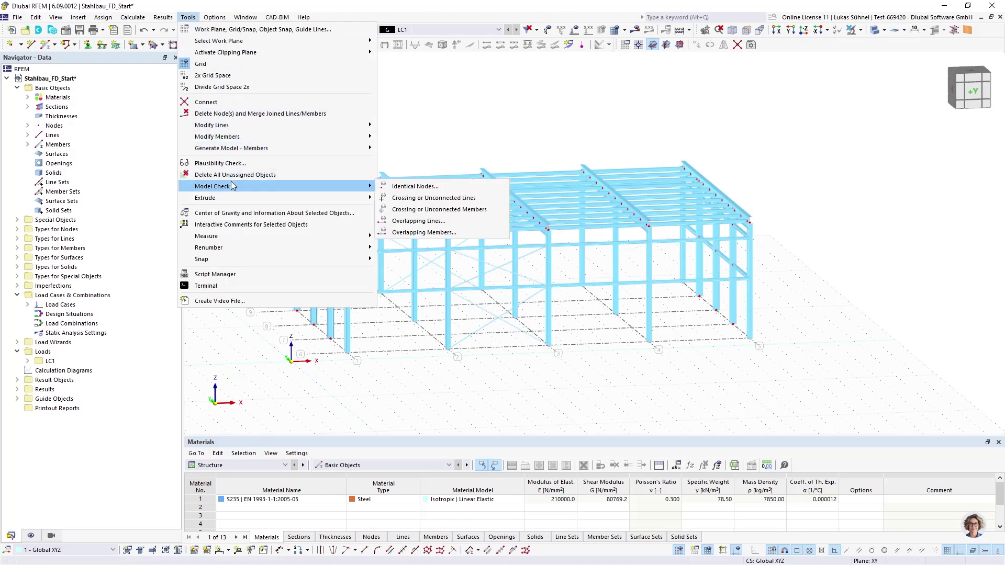
{"action": "left_click", "coordinate": [449, 186]}
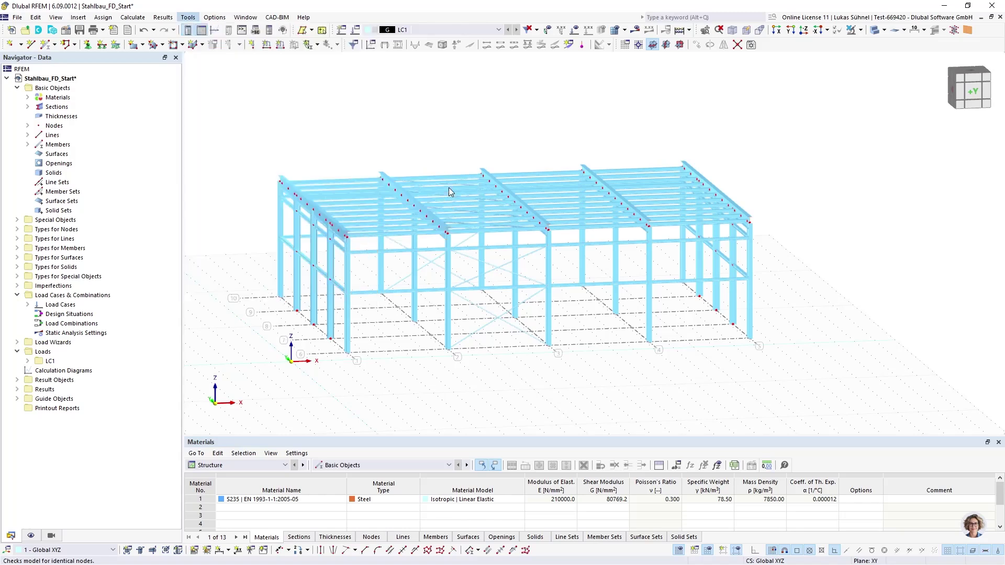
{"action": "left_click_drag", "start_coordinate": [675, 160], "coordinate": [591, 155]}
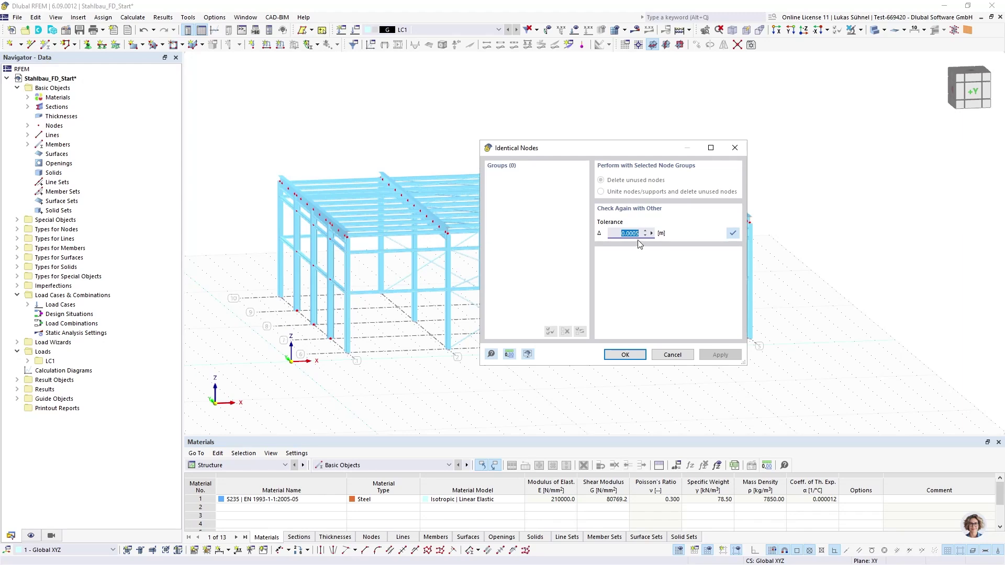
{"action": "left_click_drag", "start_coordinate": [627, 234], "coordinate": [643, 236]}
{"action": "type", "text": "1"}
{"action": "left_click", "coordinate": [733, 233]}
{"action": "left_click_drag", "start_coordinate": [591, 149], "coordinate": [645, 115]}
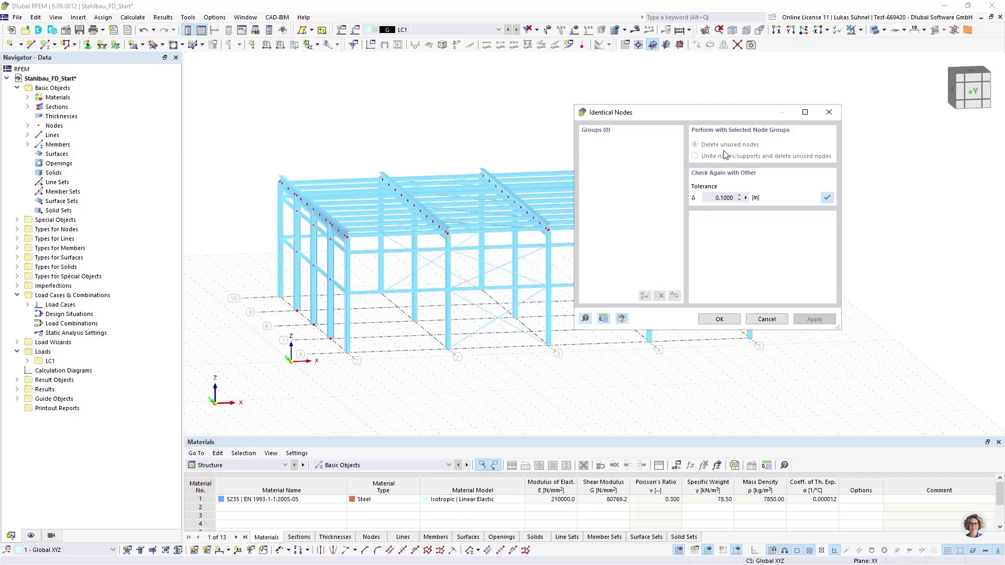
Step: Repeat the identical nodes check with a 1.5 m tolerance, review node group 2,49,71 in the model, and cancel the check
{"action": "left_click", "coordinate": [724, 198]}
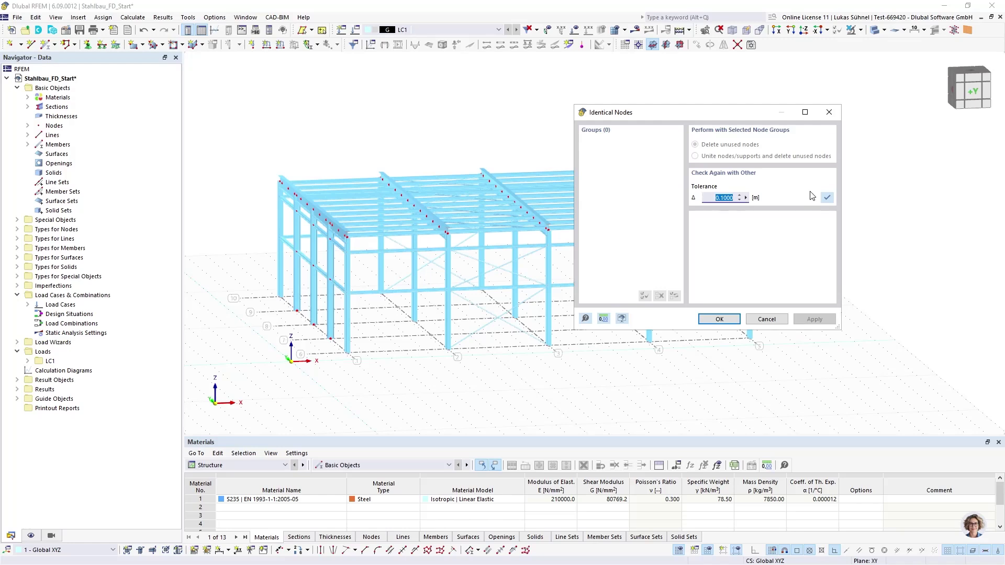
{"action": "type", "text": "1,5"}
{"action": "left_click", "coordinate": [827, 197]}
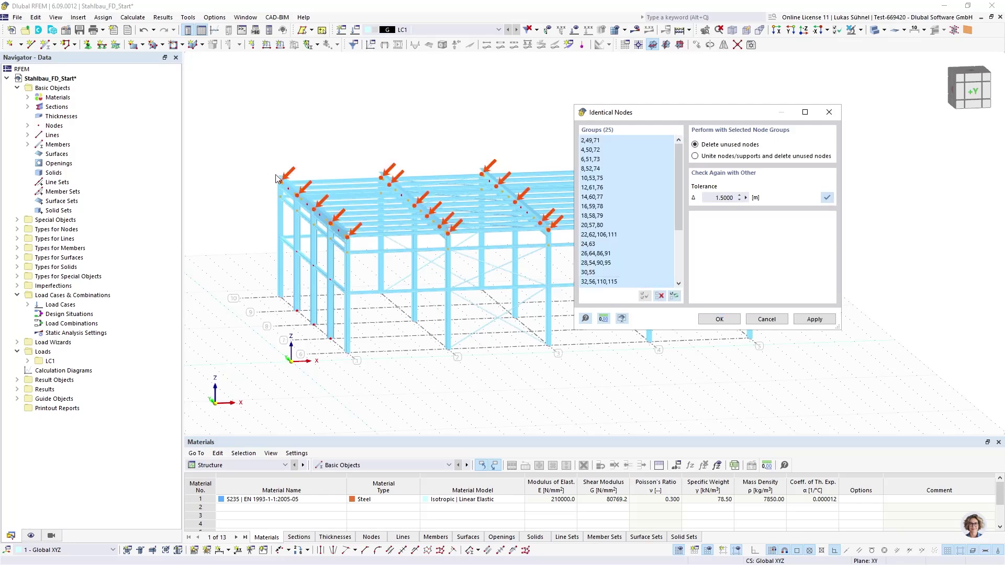
{"action": "left_click", "coordinate": [597, 141]}
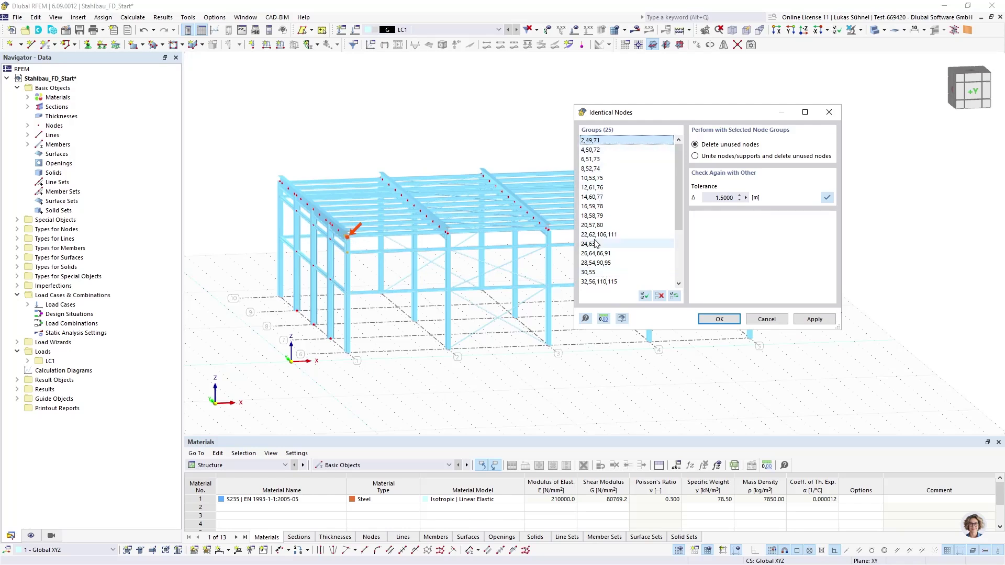
{"action": "left_click", "coordinate": [707, 197]}
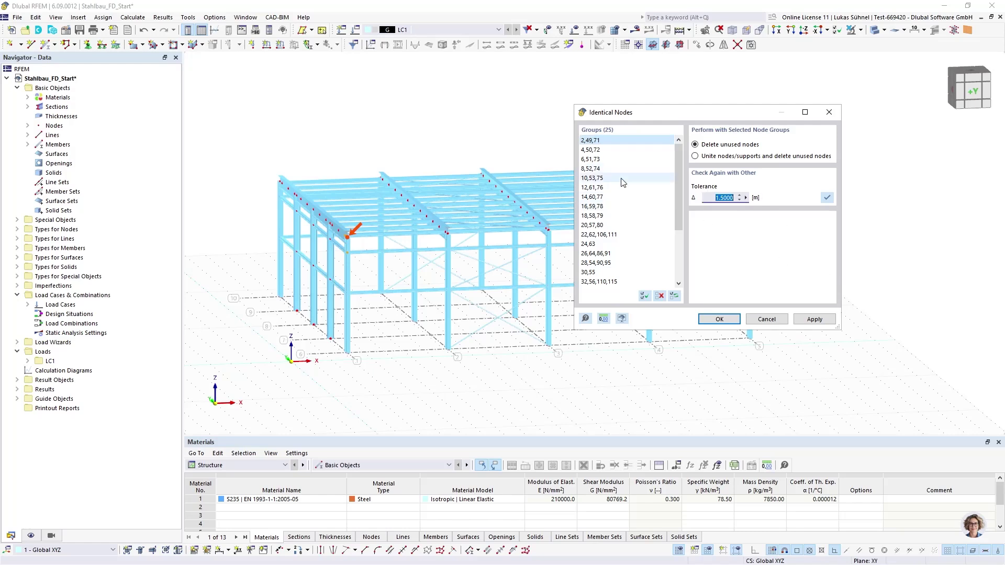
{"action": "left_click", "coordinate": [698, 146]}
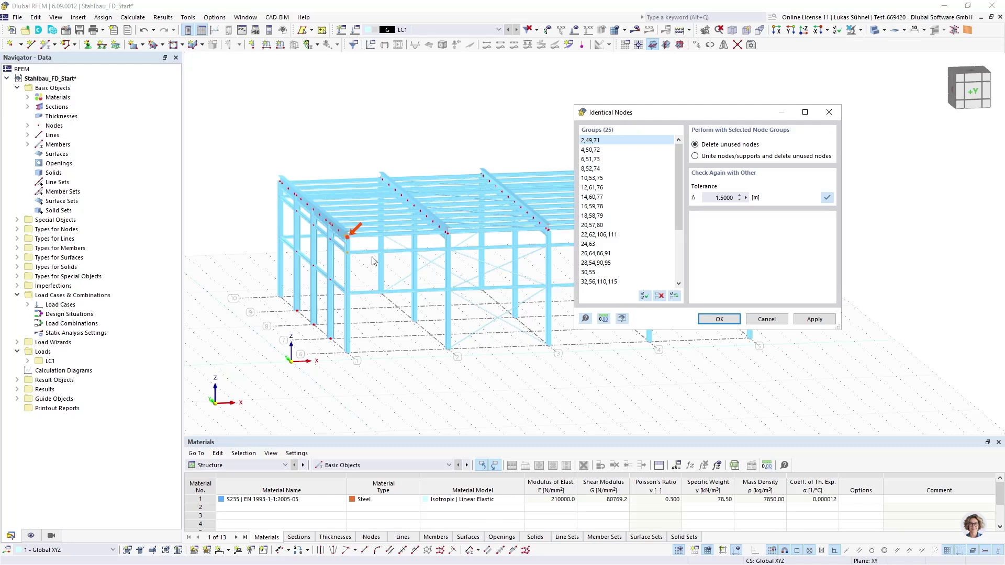
{"action": "left_click", "coordinate": [725, 198]}
{"action": "left_click", "coordinate": [770, 320]}
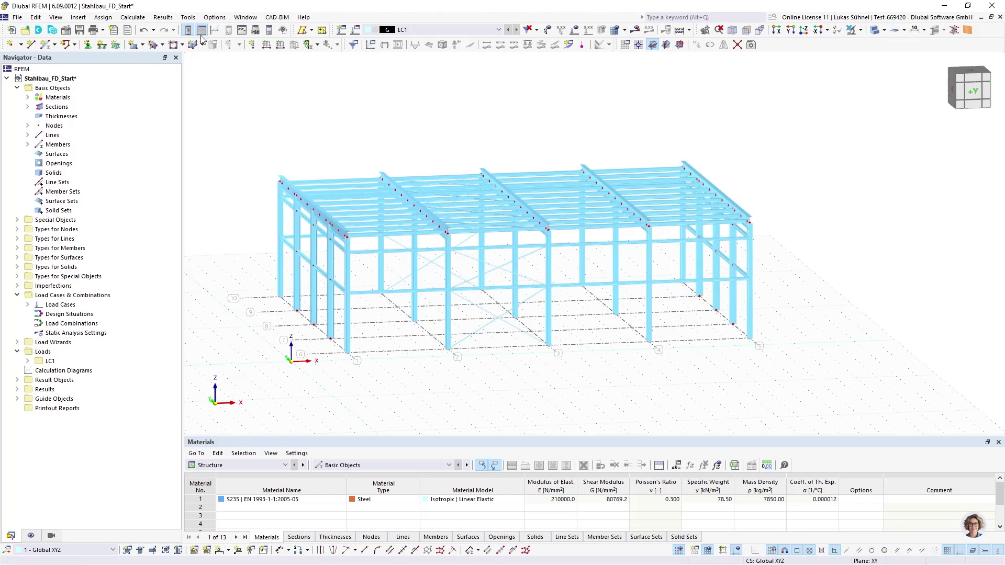
Step: Run the model check for overlapping members and dismiss its report
{"action": "left_click", "coordinate": [188, 17]}
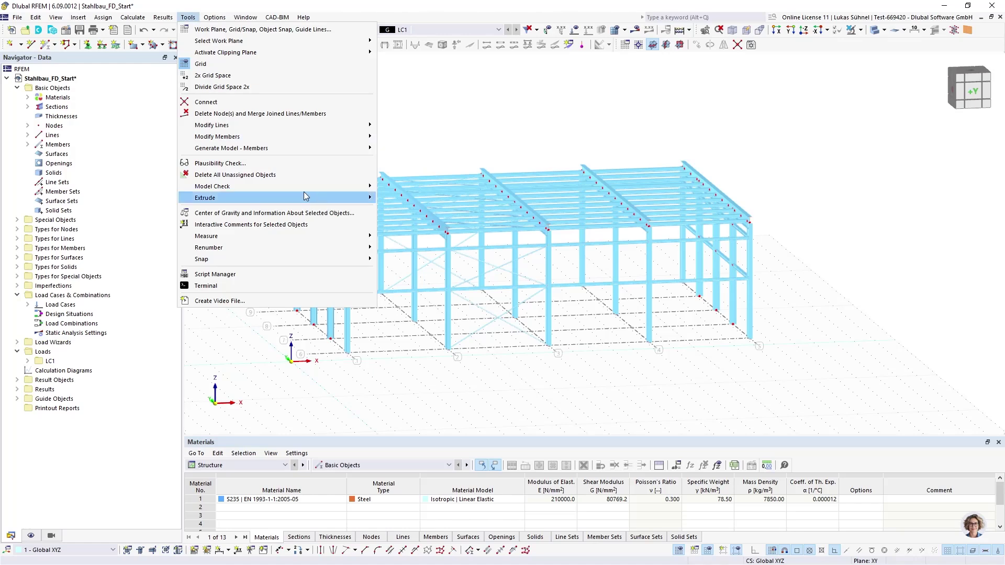
{"action": "mouse_move", "coordinate": [307, 191]}
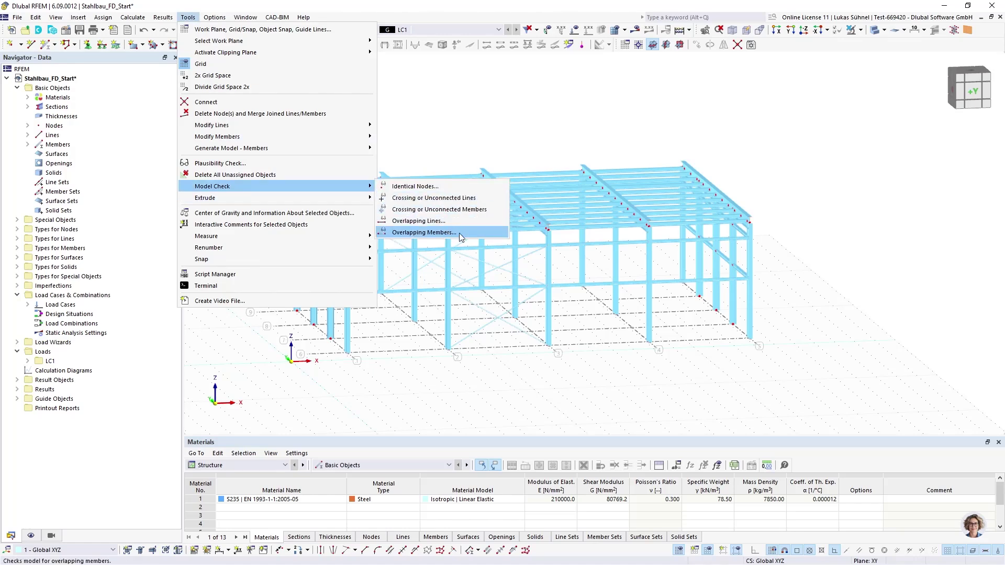
{"action": "left_click", "coordinate": [419, 234]}
{"action": "left_click_drag", "start_coordinate": [498, 226], "coordinate": [656, 159]}
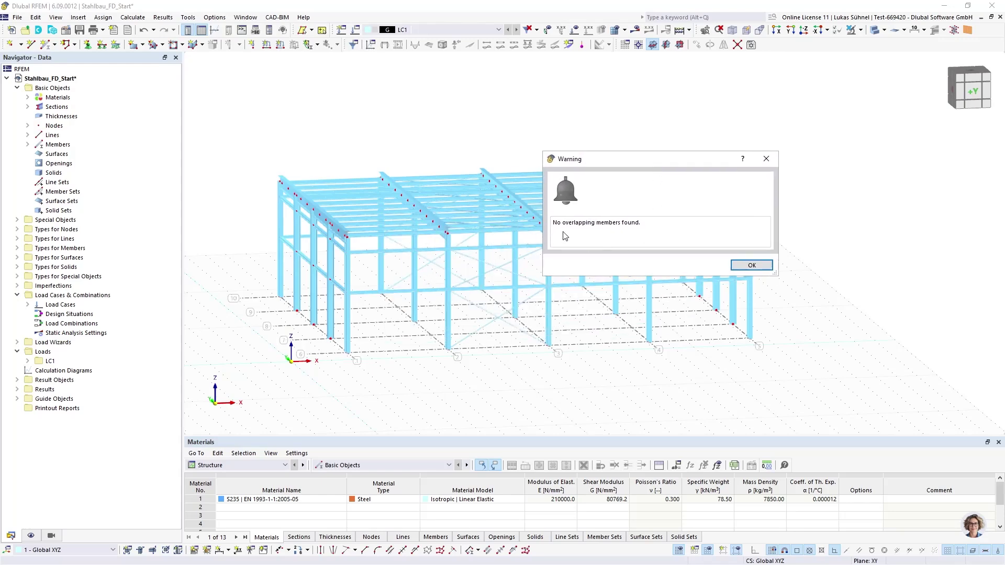
{"action": "left_click", "coordinate": [746, 268]}
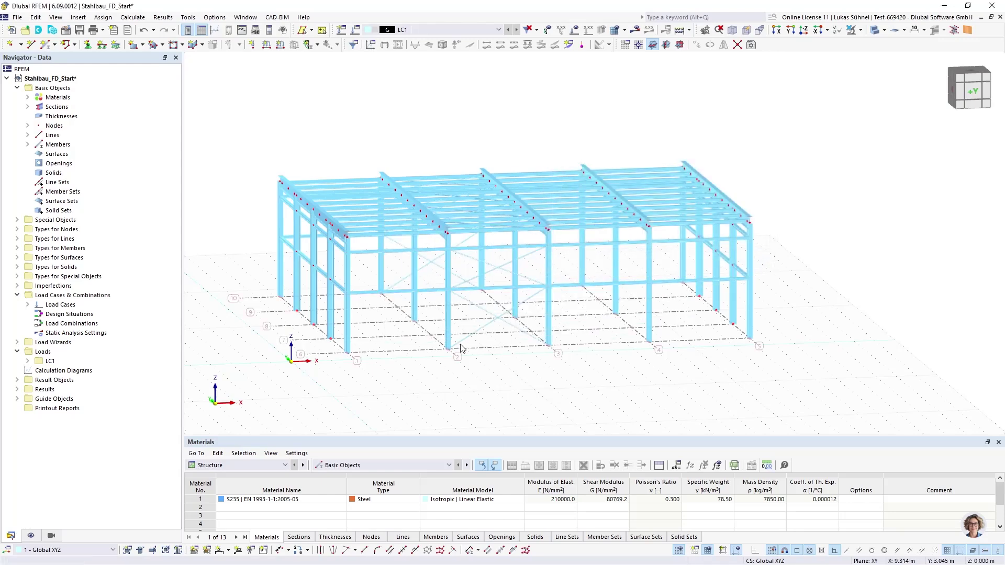
Step: Inspect the crossing diagonals of the lower wall bracing and their connections to the columns
{"action": "scroll", "coordinate": [460, 347], "scroll_direction": "up", "scroll_amount": 5}
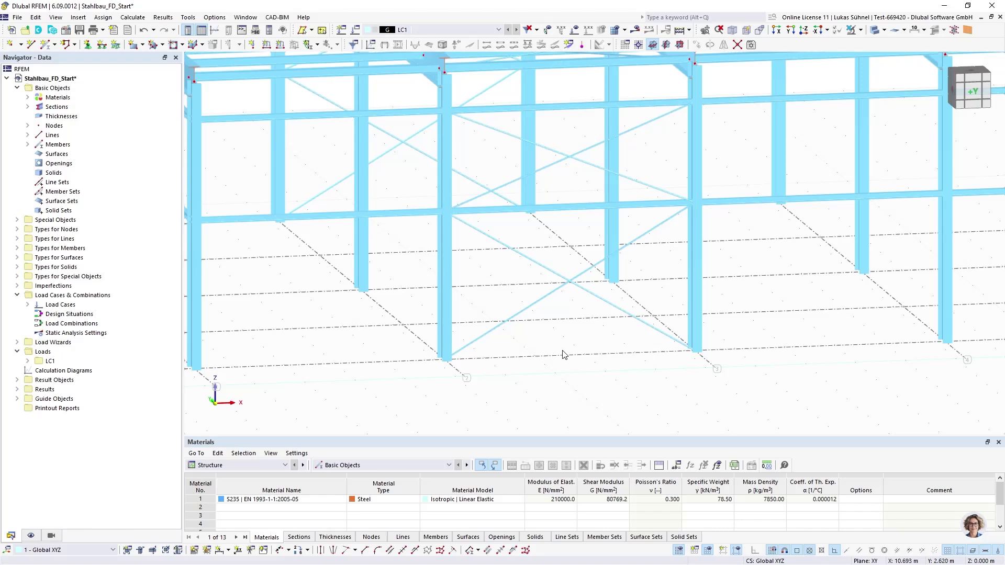
{"action": "left_click", "coordinate": [521, 312]}
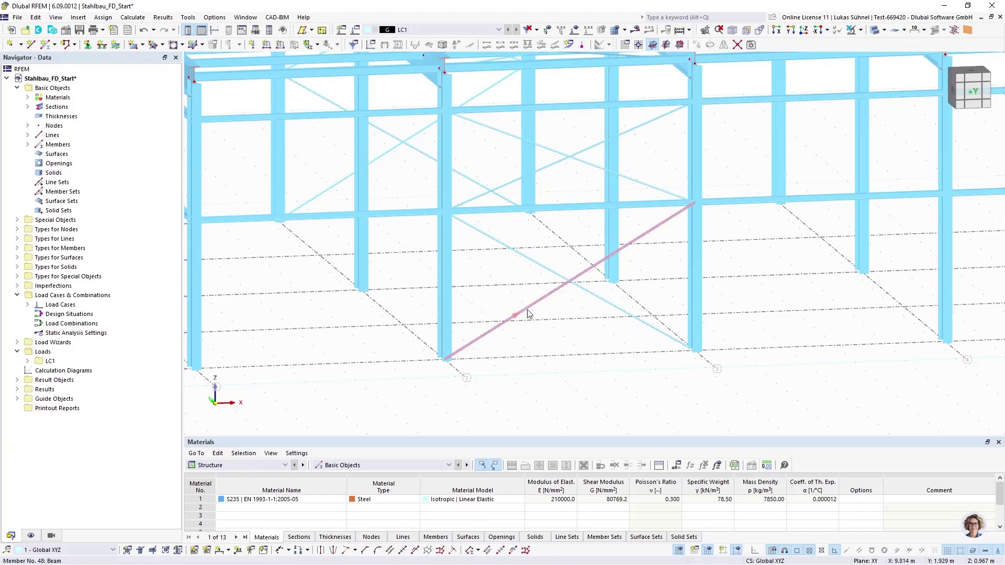
{"action": "left_click", "coordinate": [533, 262]}
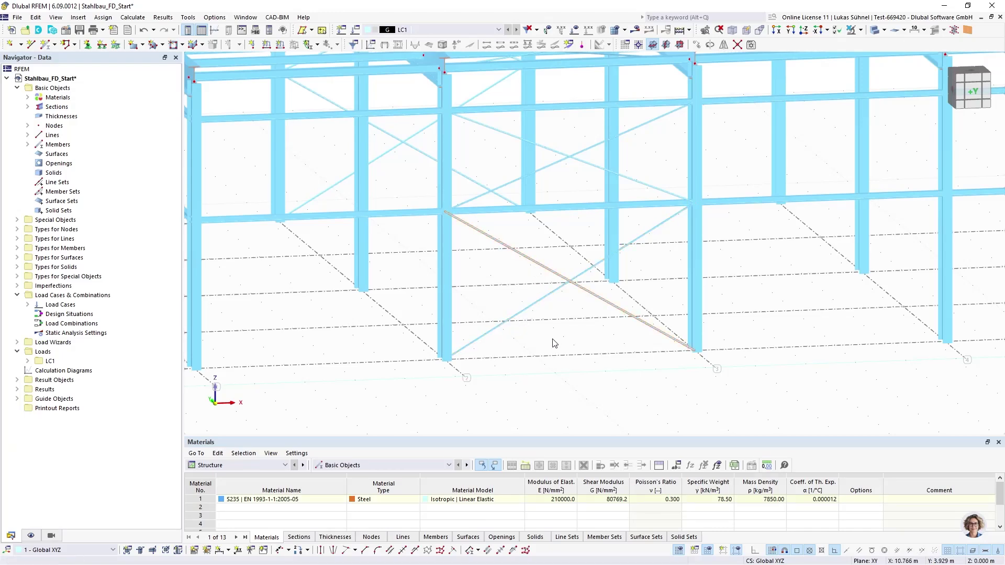
{"action": "left_click", "coordinate": [560, 302]}
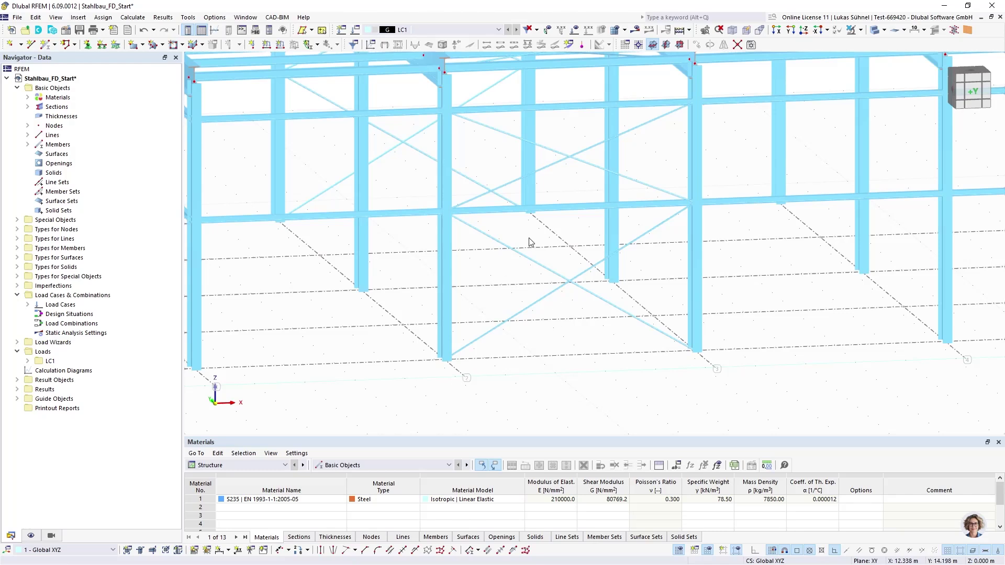
{"action": "left_click", "coordinate": [470, 344]}
{"action": "left_click", "coordinate": [488, 241]}
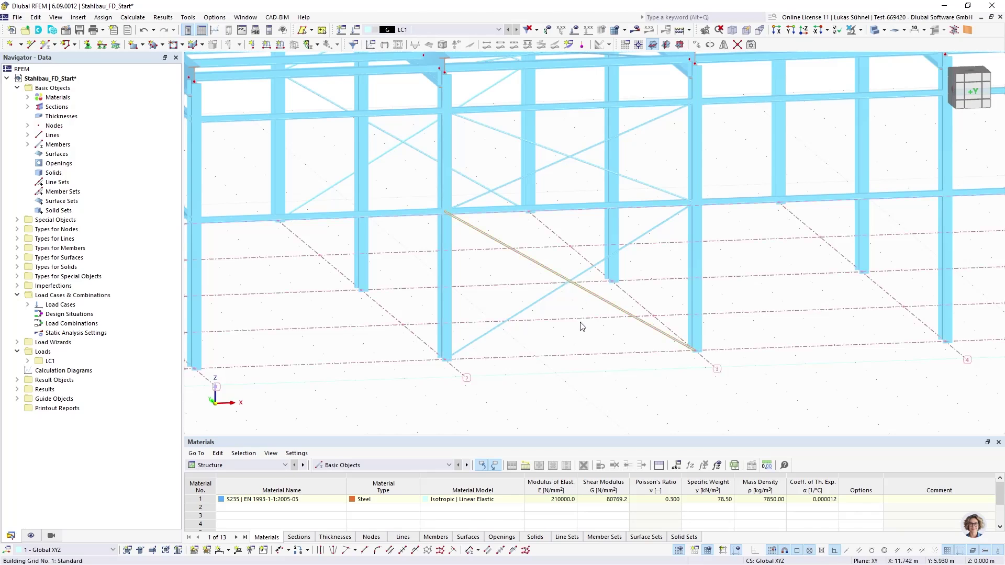
{"action": "scroll", "coordinate": [575, 340], "scroll_direction": "down", "scroll_amount": 5}
{"action": "scroll", "coordinate": [501, 334], "scroll_direction": "up", "scroll_amount": 5}
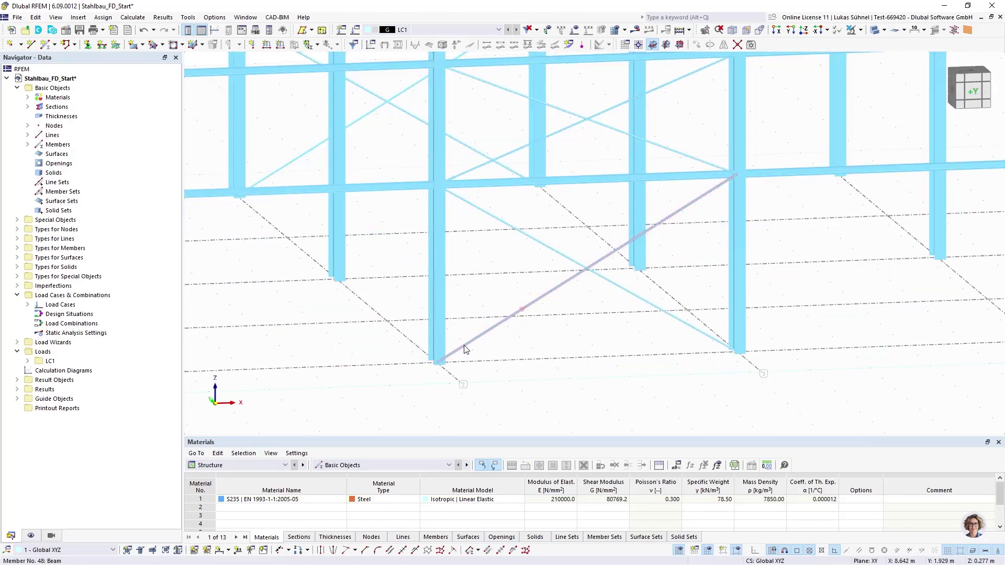
{"action": "scroll", "coordinate": [461, 347], "scroll_direction": "down", "scroll_amount": 5}
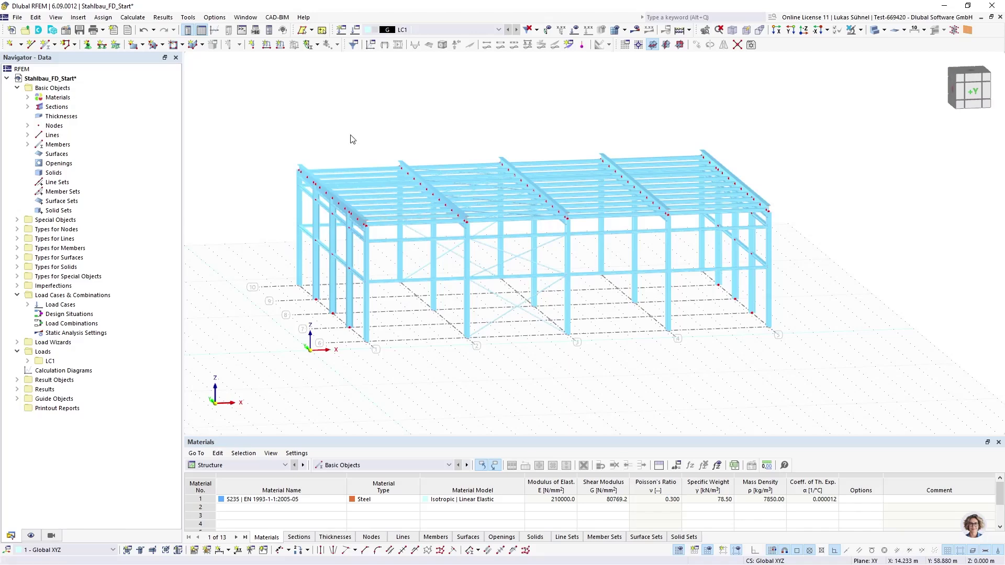
Step: Create a nodal support with uX, uY, uZ and φZ fixed and assign it to all column base nodes
{"action": "mouse_move", "coordinate": [352, 137]}
{"action": "middle_mouse_down", "text": "ctrl"}
{"action": "mouse_move", "coordinate": [321, 130]}
{"action": "mouse_move", "coordinate": [356, 120]}
{"action": "mouse_move", "coordinate": [341, 136]}
{"action": "middle_mouse_up", "text": "ctrl"}
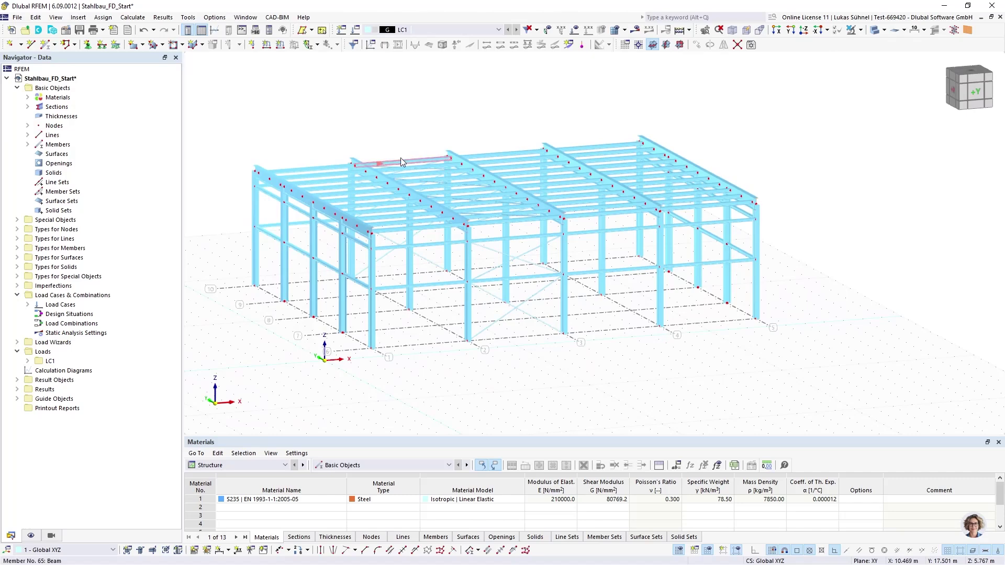
{"action": "middle_click_drag", "start_coordinate": [401, 158], "coordinate": [397, 86], "text": "ctrl"}
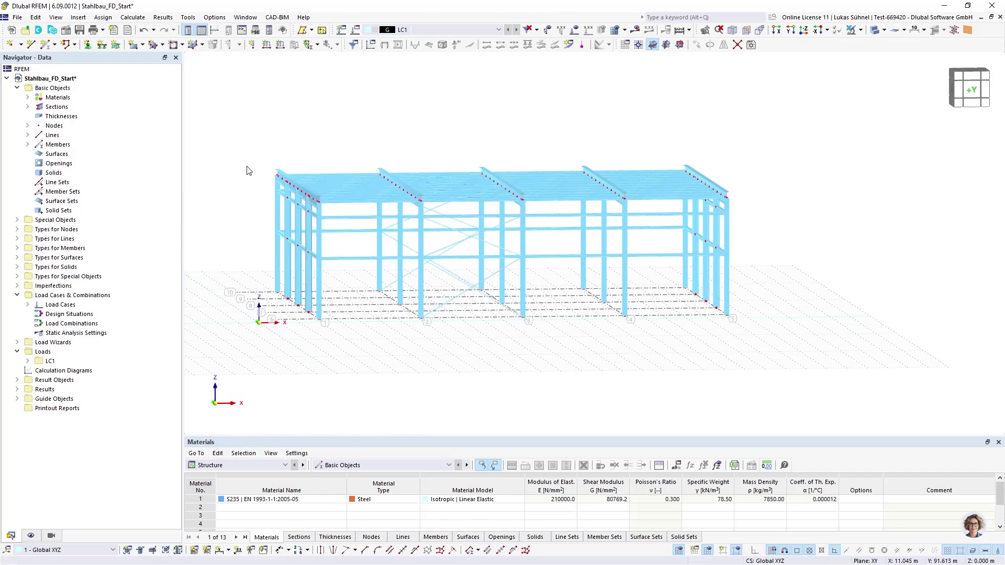
{"action": "middle_click_drag", "start_coordinate": [286, 133], "coordinate": [313, 147]}
{"action": "middle_click_drag", "start_coordinate": [313, 146], "coordinate": [298, 138], "text": "ctrl"}
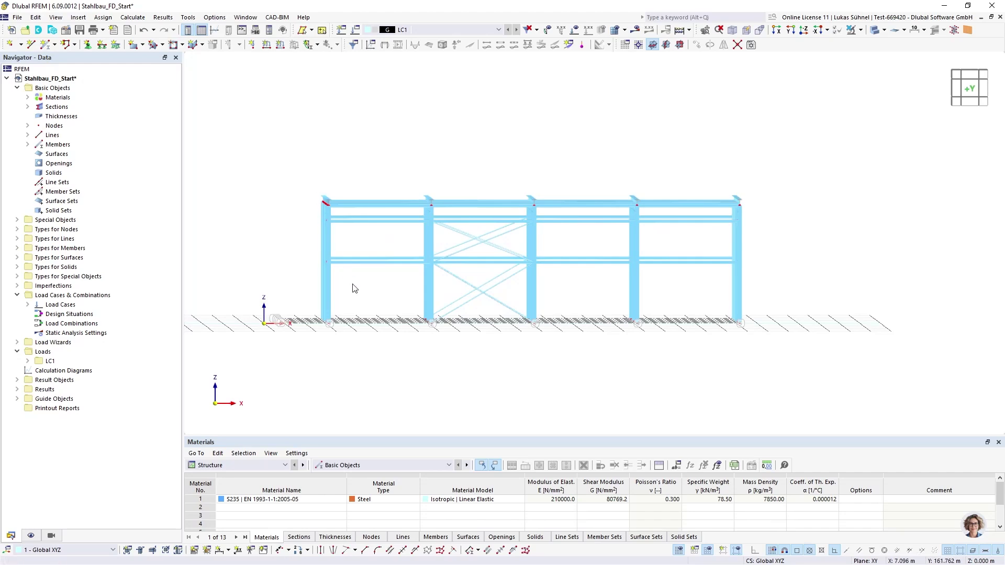
{"action": "left_click", "coordinate": [88, 44]}
{"action": "left_click", "coordinate": [427, 233]}
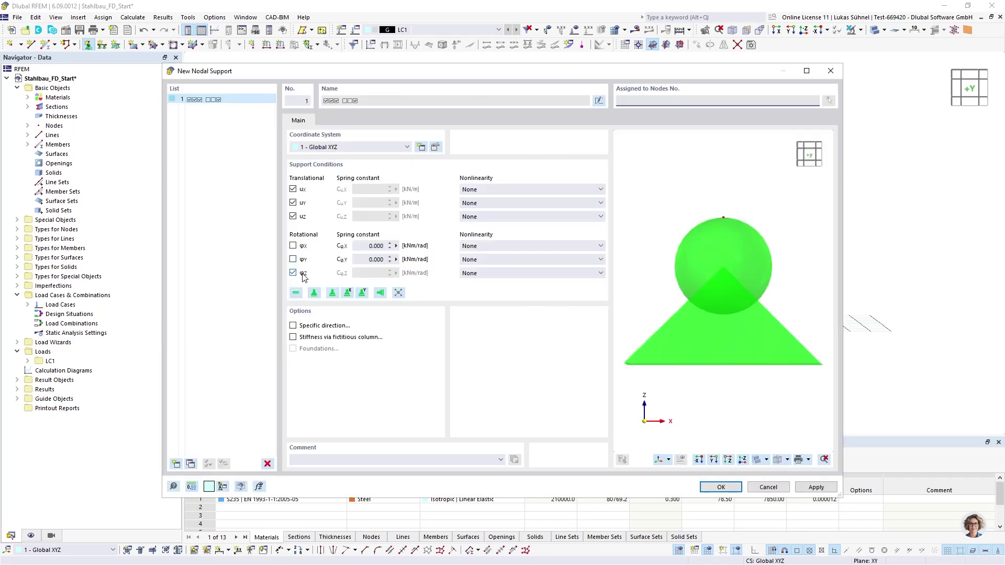
{"action": "left_click", "coordinate": [721, 487]}
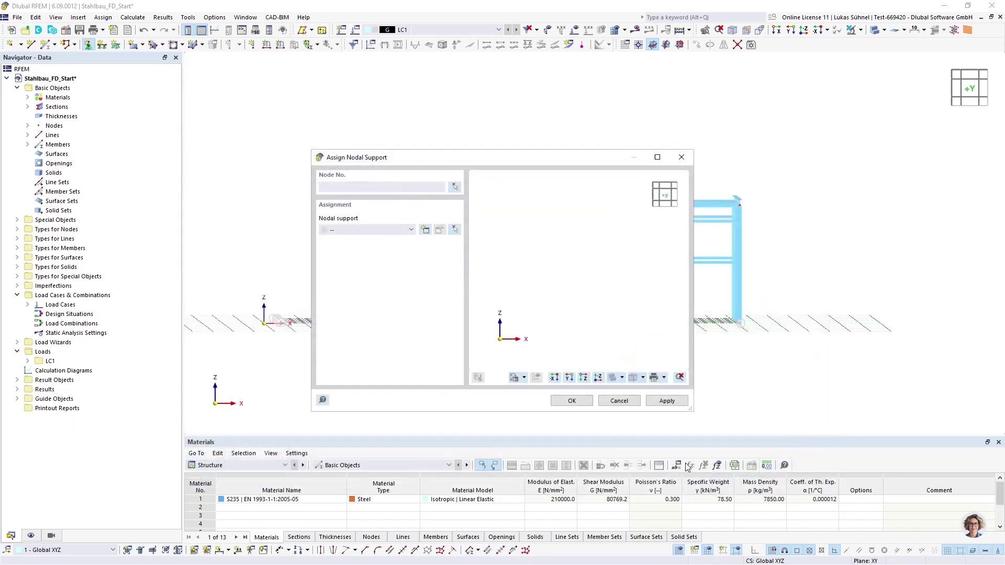
{"action": "left_click", "coordinate": [573, 402]}
{"action": "left_click_drag", "start_coordinate": [294, 305], "coordinate": [801, 359]}
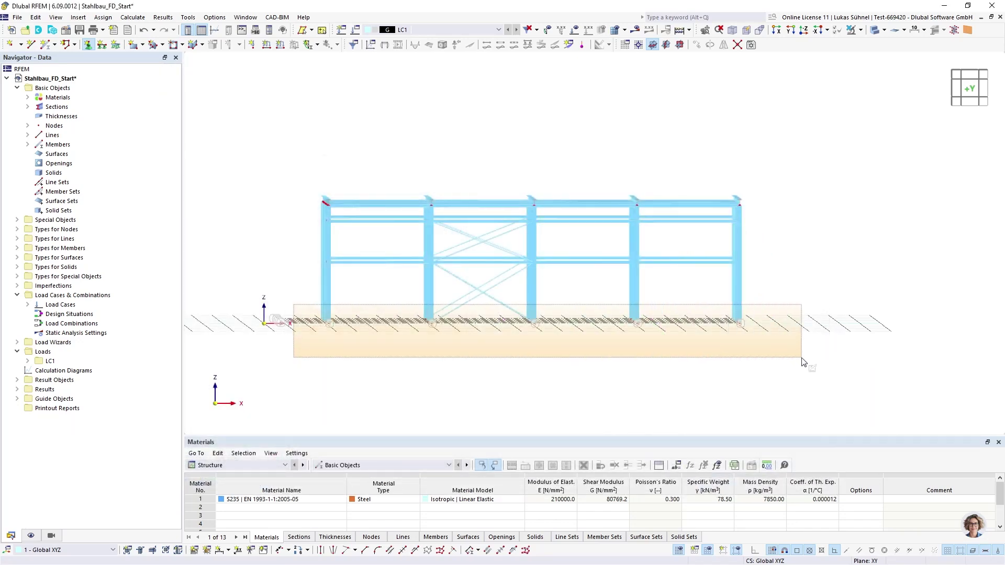
{"action": "key", "text": "Escape"}
Step: Enlarge the displayed symbol size of the nodal supports at the column bases
{"action": "middle_click_drag", "start_coordinate": [268, 276], "coordinate": [321, 308], "text": "ctrl"}
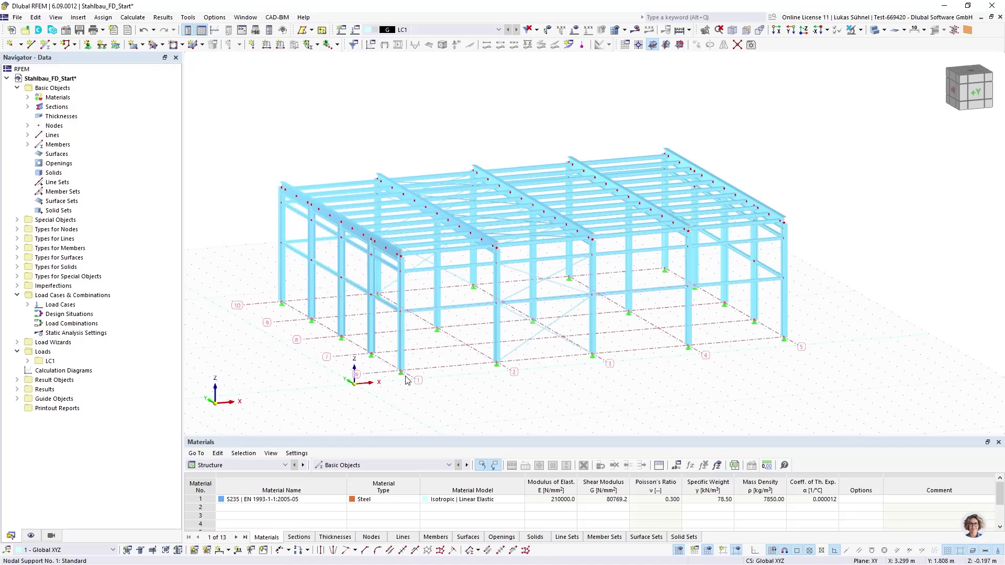
{"action": "right_click", "coordinate": [403, 374]}
{"action": "left_click_drag", "start_coordinate": [425, 203], "coordinate": [464, 207]}
{"action": "left_click", "coordinate": [166, 176]}
{"action": "mouse_move", "coordinate": [266, 150]}
{"action": "middle_mouse_down", "text": "ctrl"}
{"action": "mouse_move", "coordinate": [233, 157]}
{"action": "mouse_move", "coordinate": [266, 168]}
{"action": "middle_mouse_up", "text": "ctrl"}
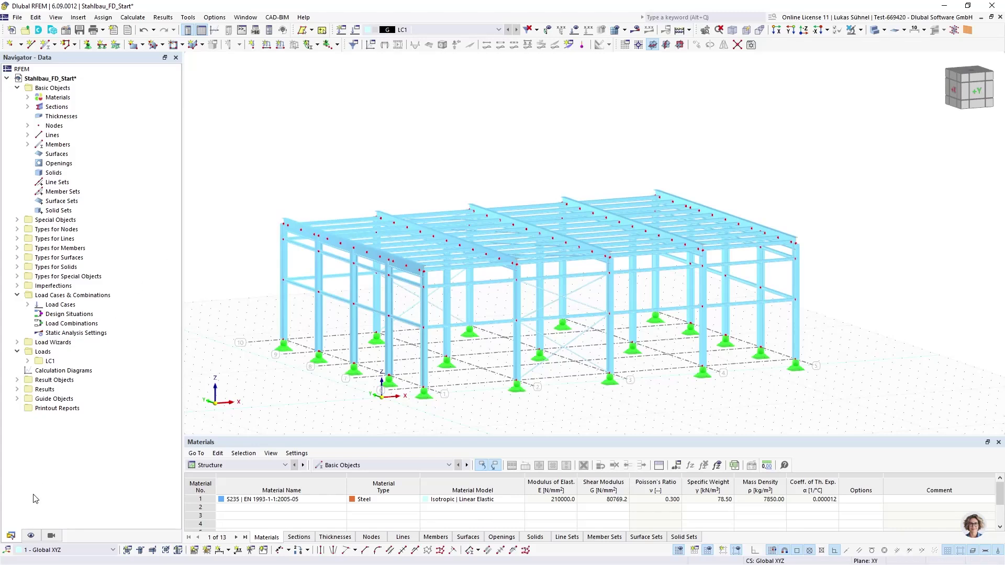
Step: Color the rendered members by their section
{"action": "left_click", "coordinate": [30, 536]}
{"action": "right_click", "coordinate": [81, 343]}
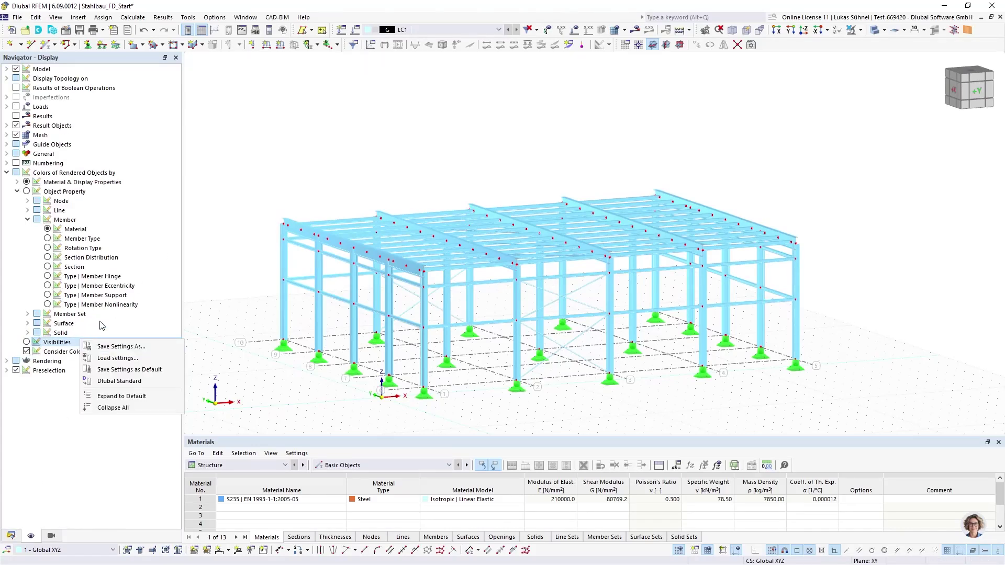
{"action": "left_click", "coordinate": [102, 326]}
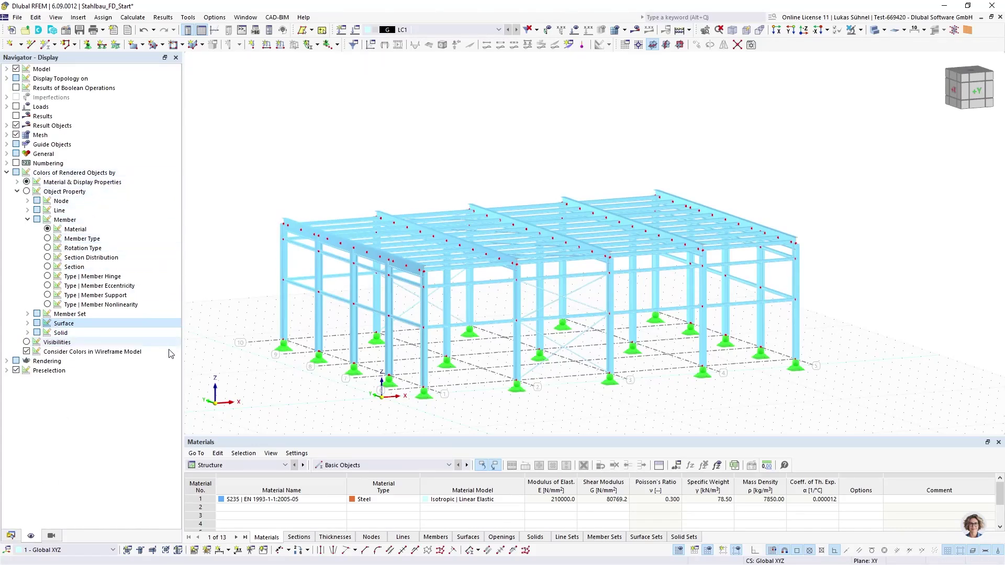
{"action": "middle_click_drag", "start_coordinate": [339, 367], "coordinate": [269, 335]}
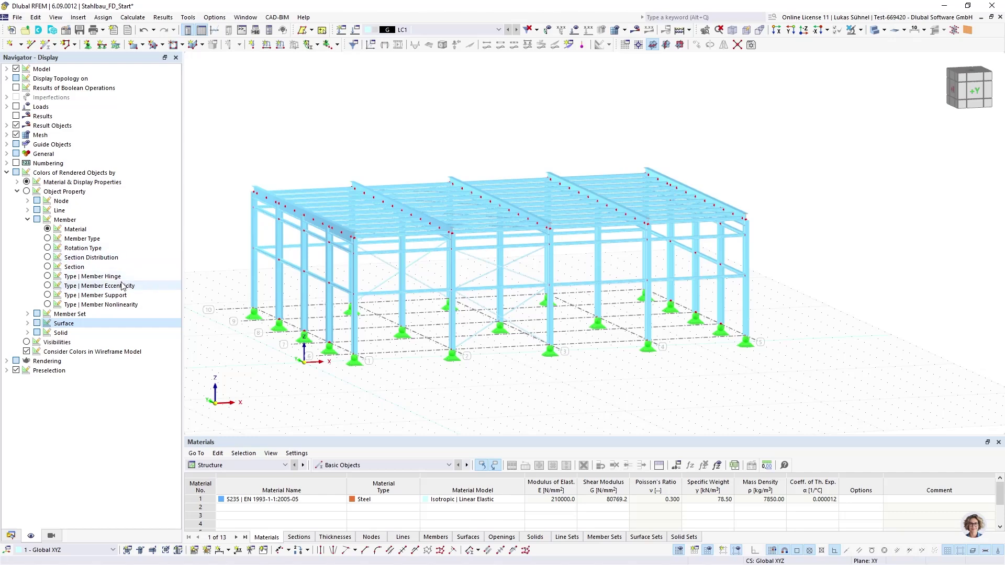
{"action": "middle_click_drag", "start_coordinate": [568, 344], "coordinate": [547, 337], "text": "ctrl"}
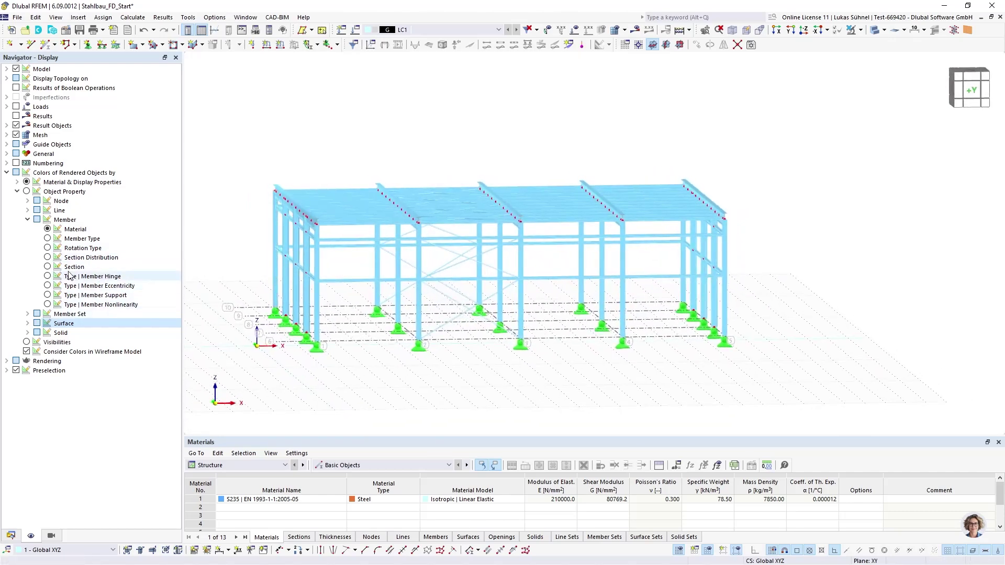
{"action": "left_click", "coordinate": [53, 173]}
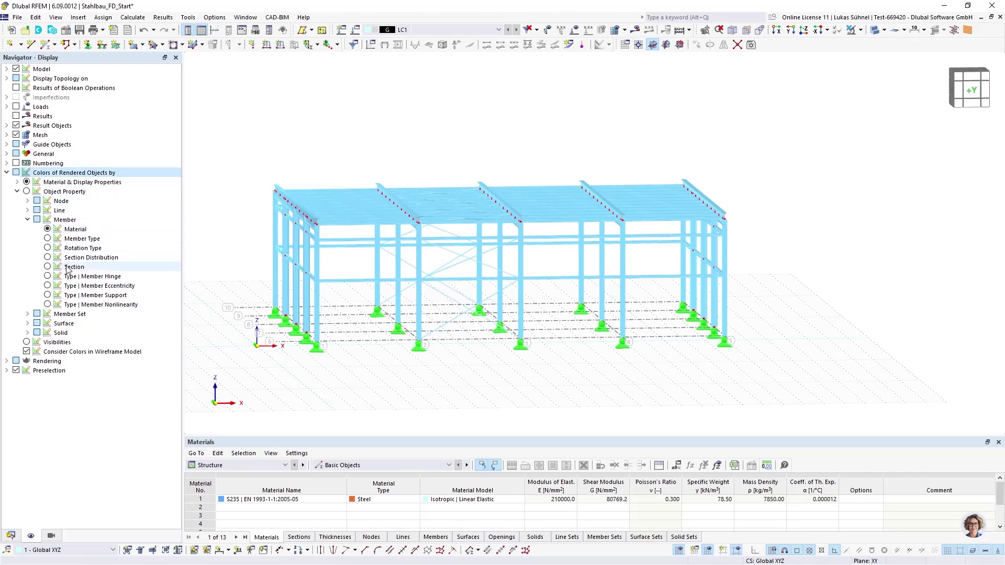
{"action": "left_click", "coordinate": [47, 267]}
{"action": "middle_click_drag", "start_coordinate": [349, 171], "coordinate": [450, 194], "text": "ctrl"}
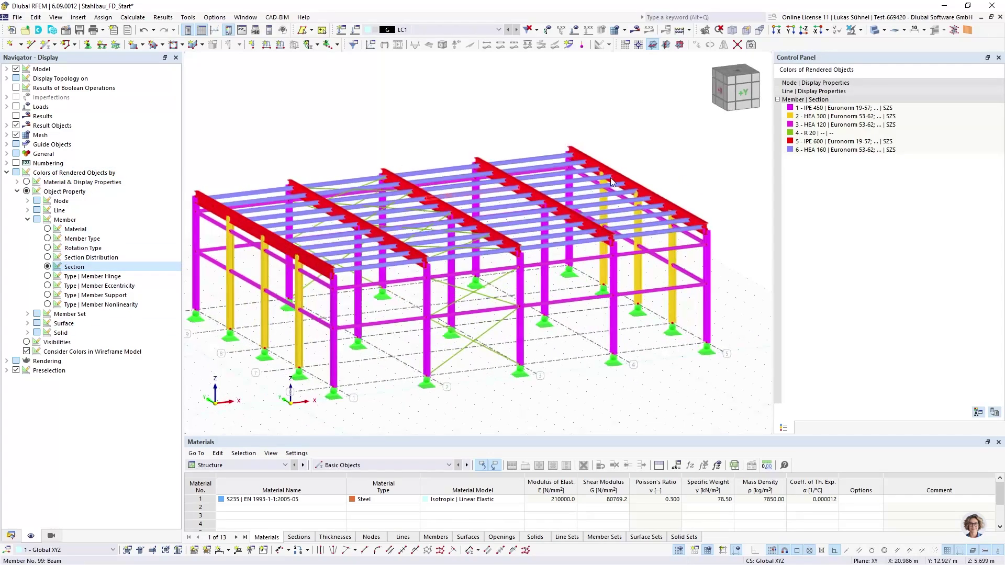
Step: Change the display color of section 3 - HEA 120 to light blue #8bdbeb
{"action": "double_click", "coordinate": [791, 125]}
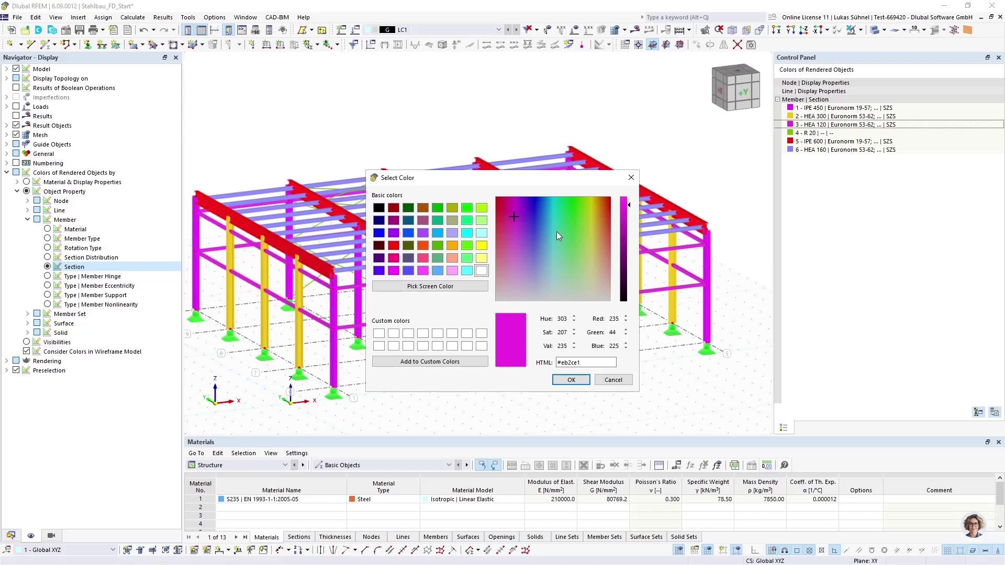
{"action": "left_click_drag", "start_coordinate": [557, 232], "coordinate": [549, 259]}
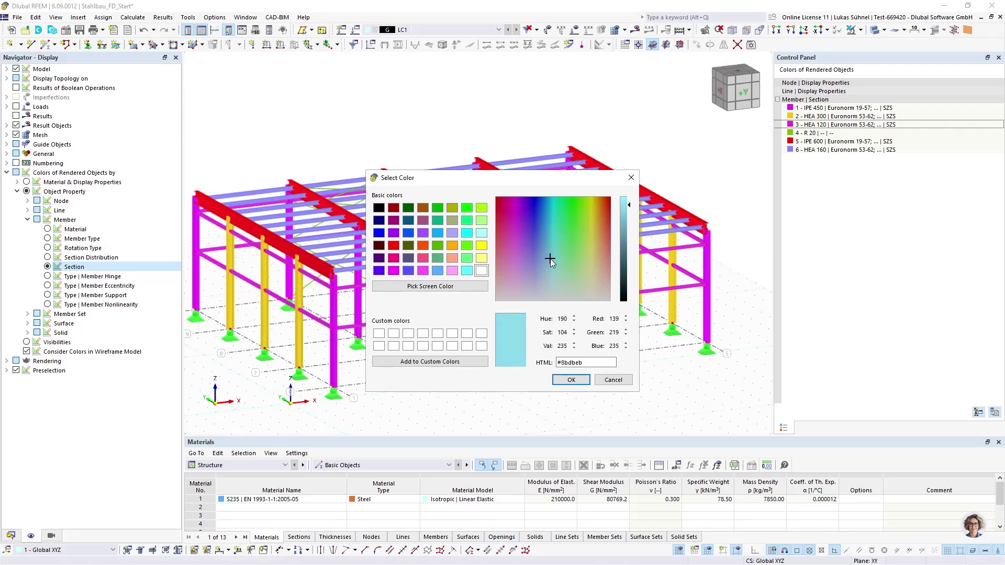
{"action": "left_click", "coordinate": [571, 379]}
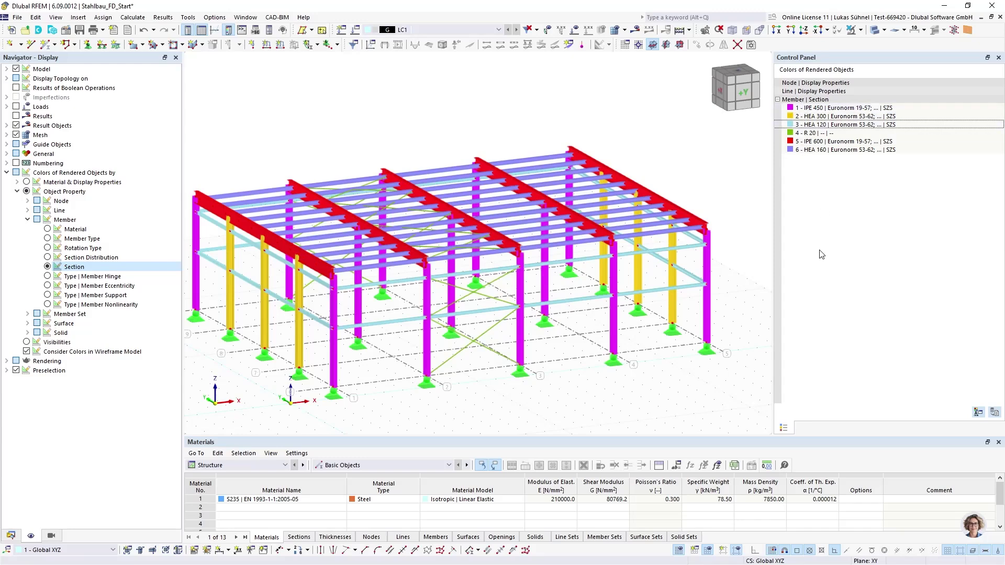
Step: Color the rendered members by member type and look over the whole hall
{"action": "mouse_move", "coordinate": [300, 156]}
{"action": "middle_mouse_down"}
{"action": "mouse_move", "coordinate": [321, 164]}
{"action": "mouse_move", "coordinate": [314, 157]}
{"action": "middle_mouse_up"}
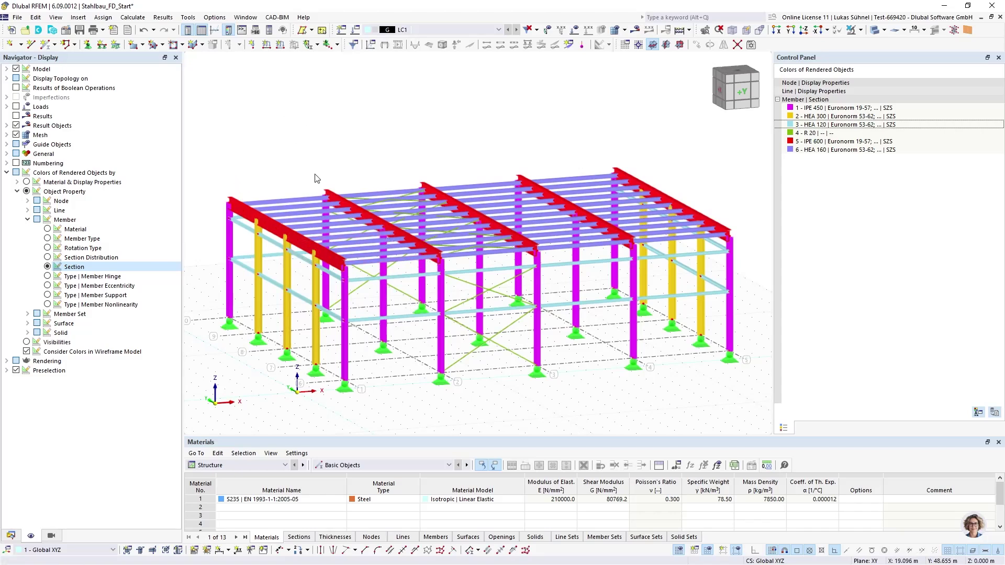
{"action": "left_click", "coordinate": [47, 239]}
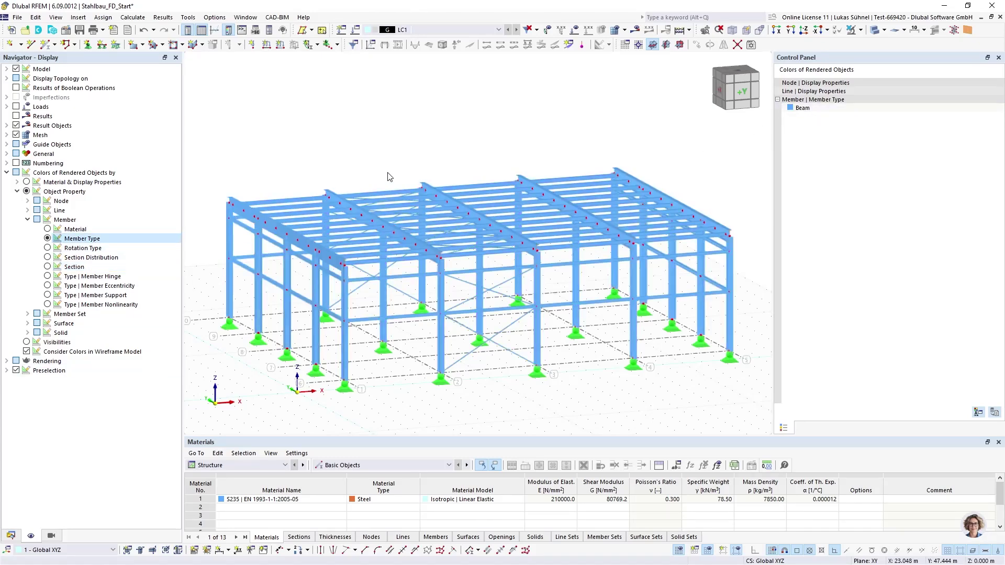
{"action": "middle_click_drag", "start_coordinate": [256, 177], "coordinate": [234, 169], "text": "ctrl"}
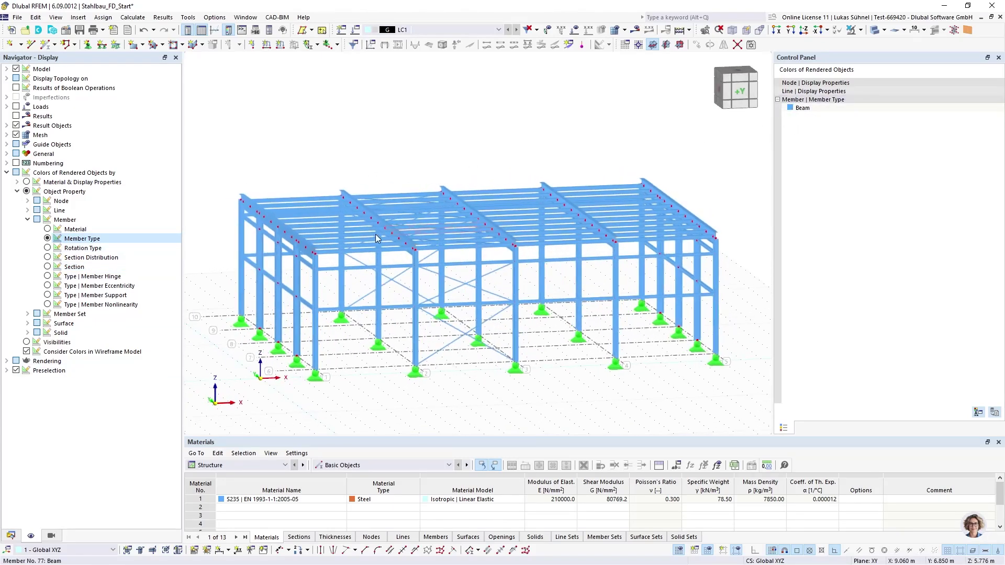
Step: Color the rendered members by member hinge type and inspect the frame corner connections for hinges
{"action": "left_click", "coordinate": [48, 276]}
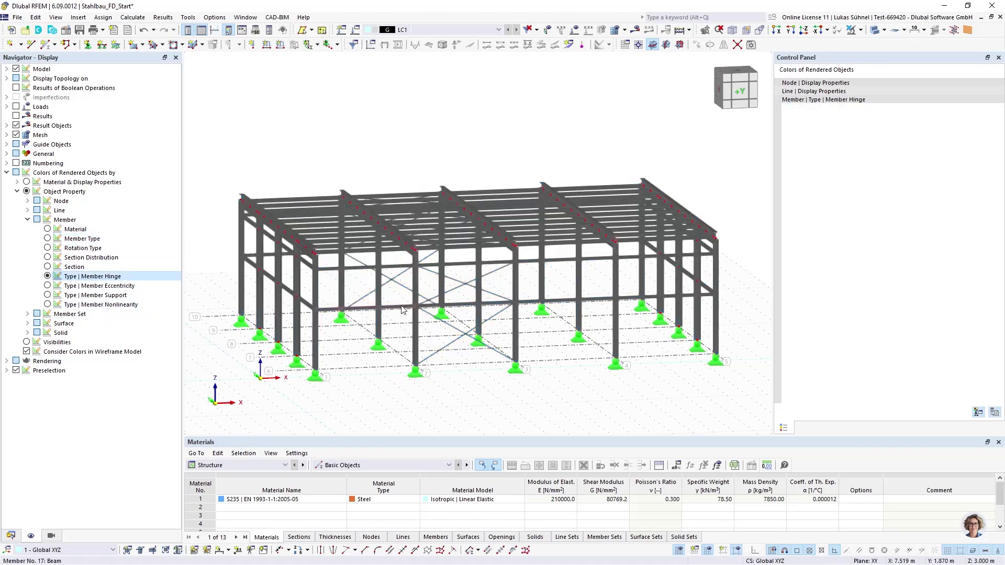
{"action": "middle_click_drag", "start_coordinate": [402, 308], "coordinate": [407, 358], "text": "ctrl"}
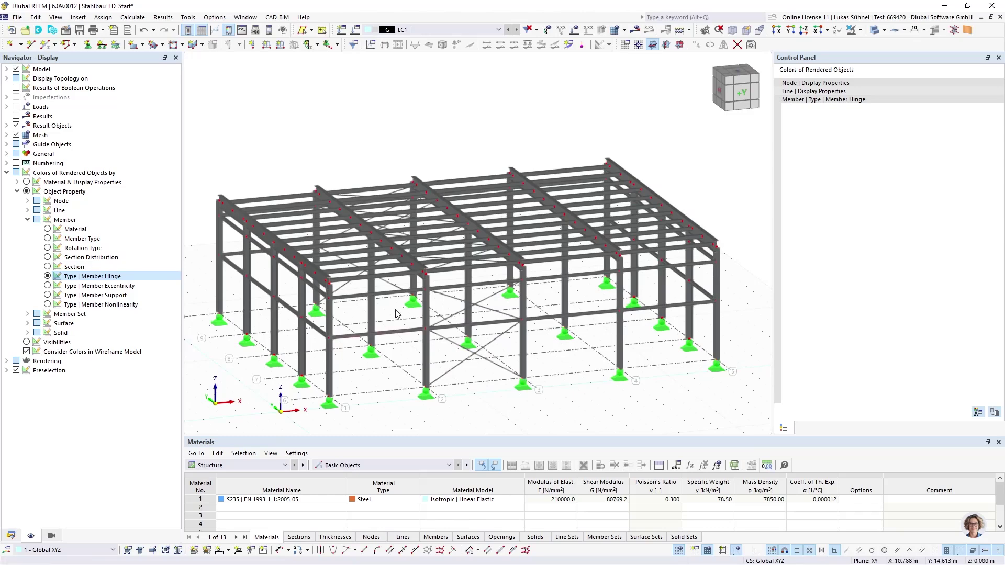
{"action": "middle_click_drag", "start_coordinate": [458, 422], "coordinate": [434, 405]}
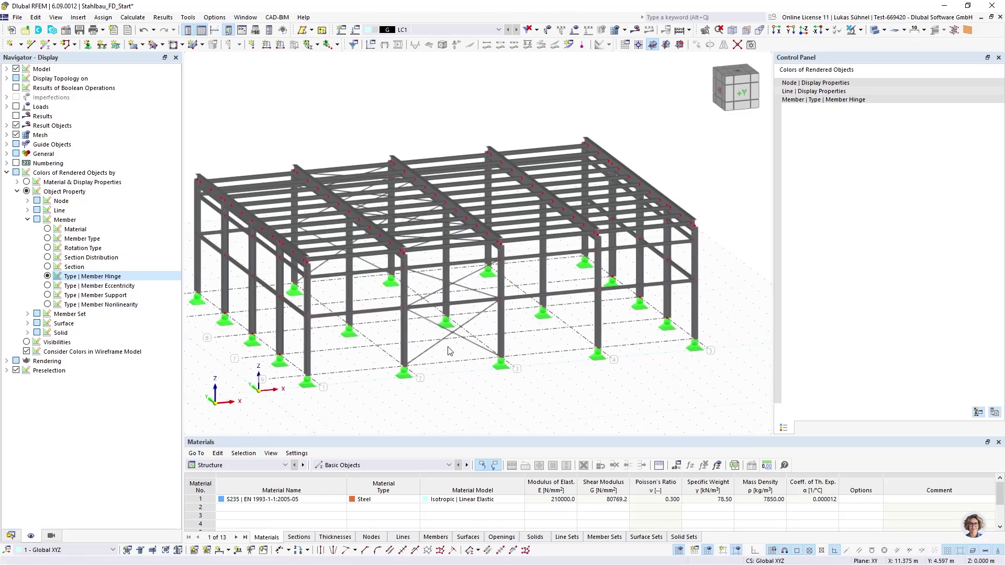
{"action": "scroll", "coordinate": [293, 259], "scroll_direction": "up", "scroll_amount": 6}
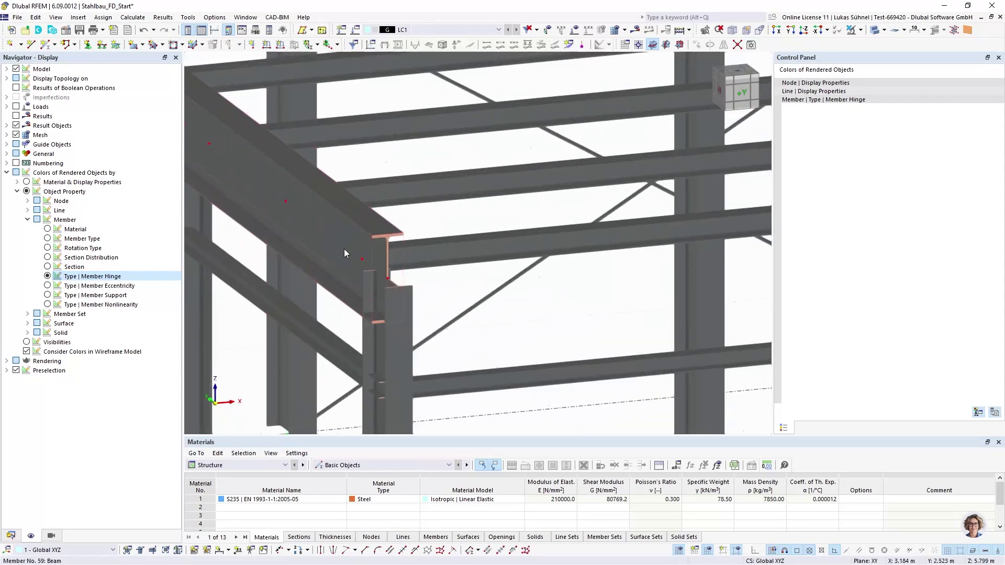
{"action": "scroll", "coordinate": [380, 269], "scroll_direction": "down", "scroll_amount": 8}
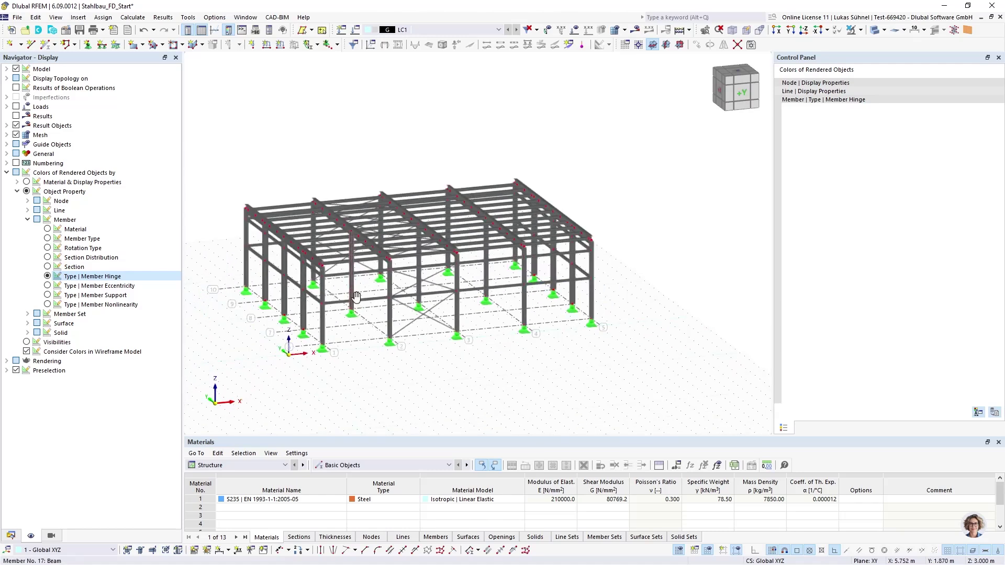
{"action": "middle_click_drag", "start_coordinate": [349, 284], "coordinate": [355, 317]}
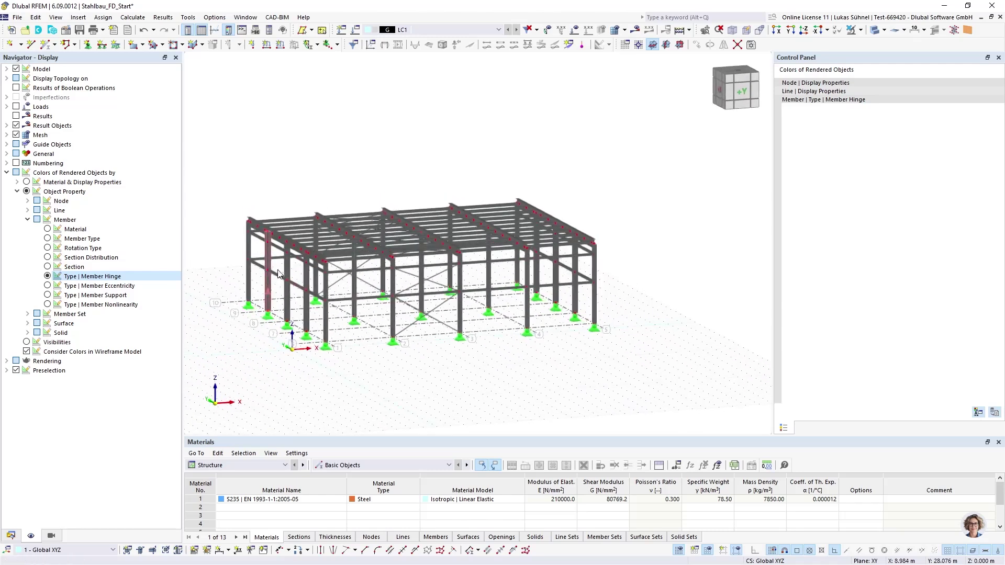
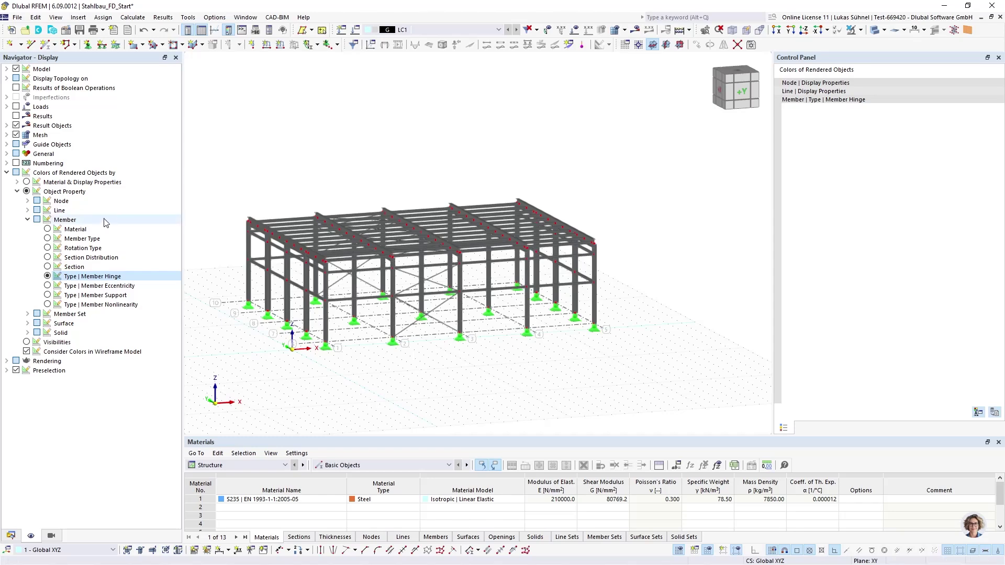
Step: Color the members by member type and change all bracing members with section R 20 to the Tension type
{"action": "left_click", "coordinate": [48, 239]}
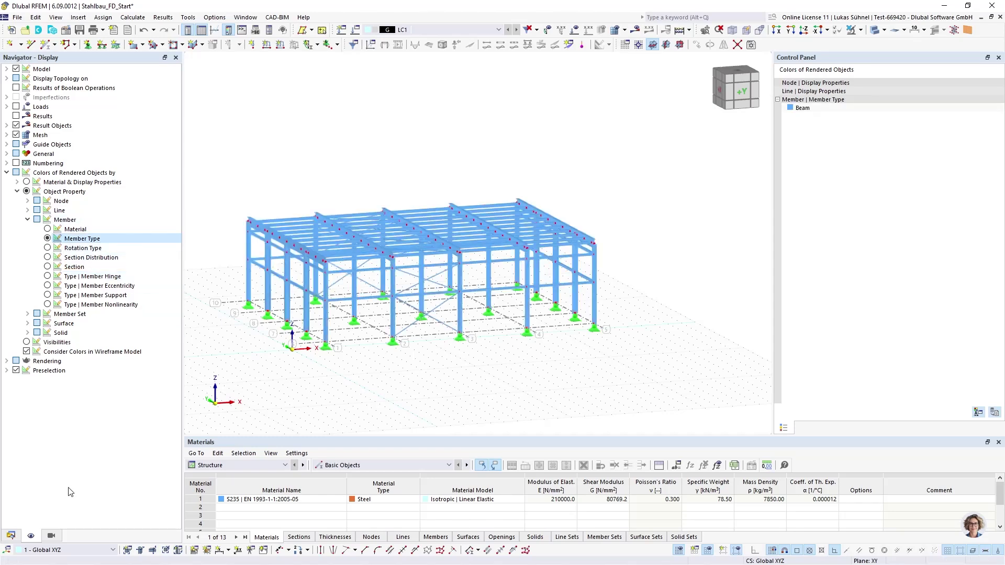
{"action": "left_click", "coordinate": [11, 536]}
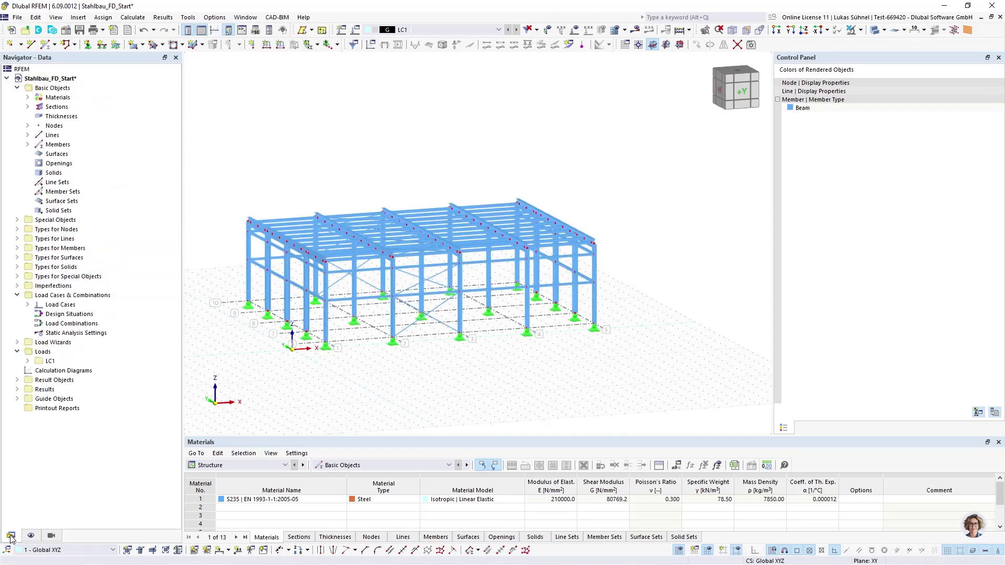
{"action": "left_click", "coordinate": [28, 106]}
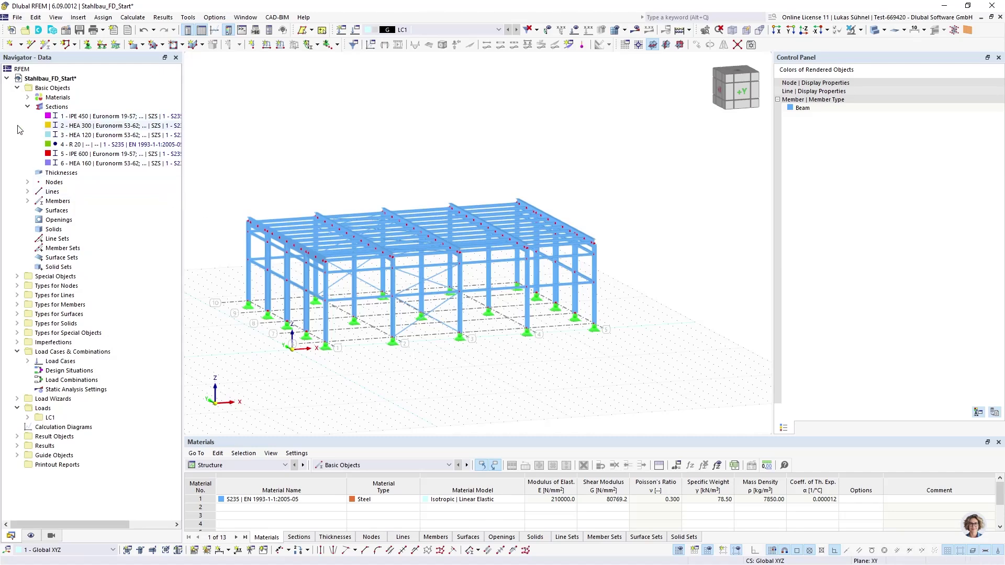
{"action": "left_click", "coordinate": [71, 144]}
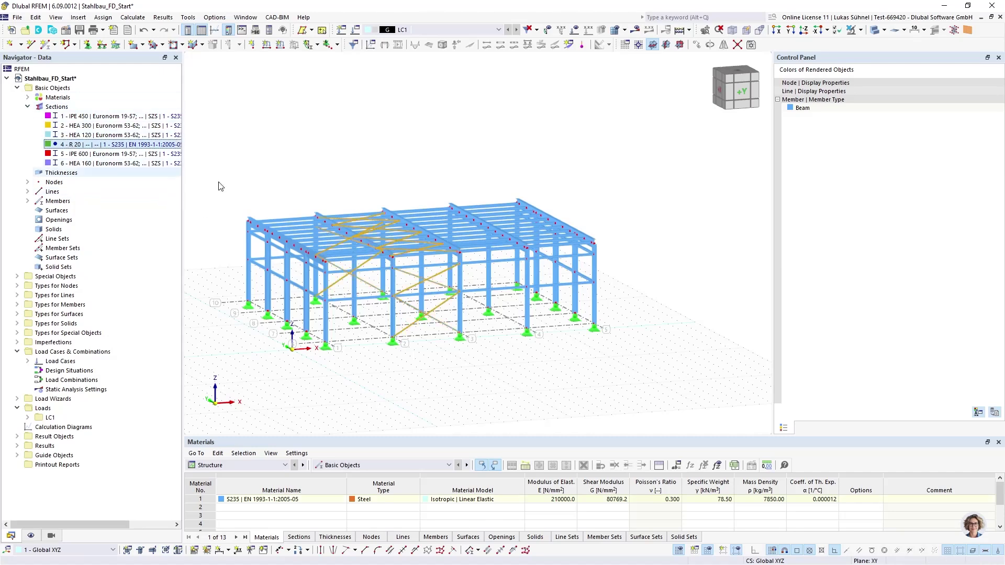
{"action": "scroll", "coordinate": [434, 298], "scroll_direction": "up", "scroll_amount": 5}
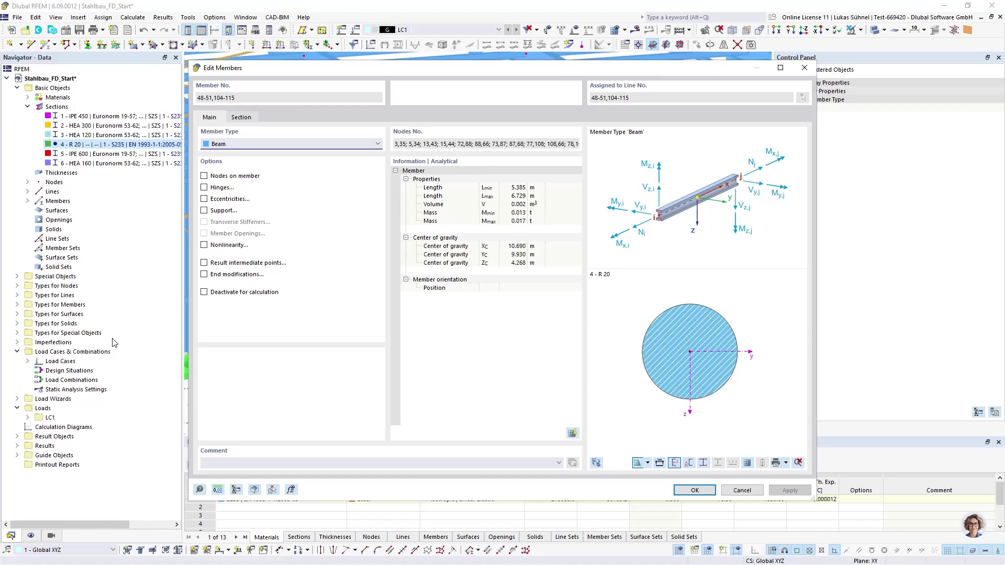
{"action": "left_click", "coordinate": [237, 144]}
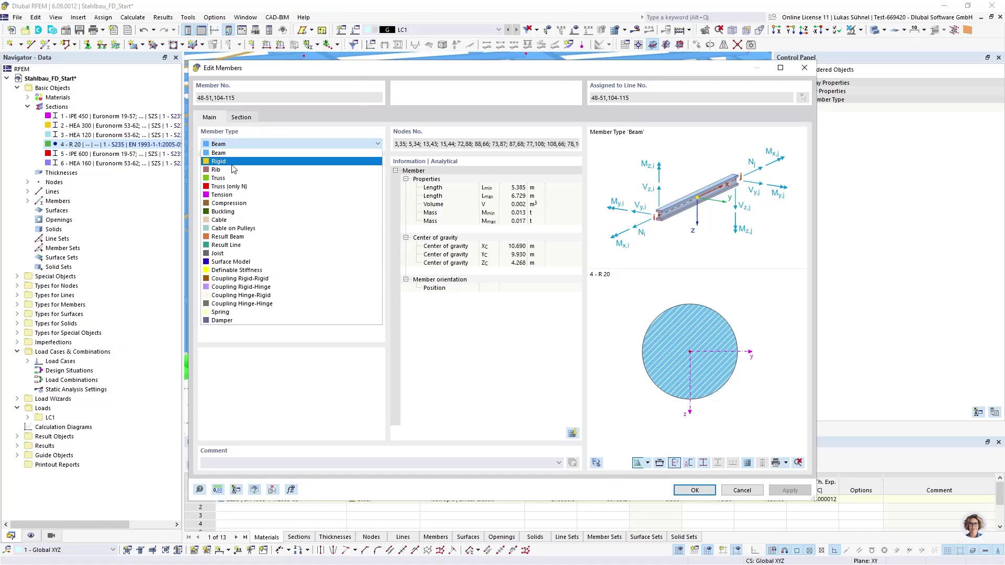
{"action": "left_click", "coordinate": [237, 206]}
{"action": "left_click", "coordinate": [693, 492]}
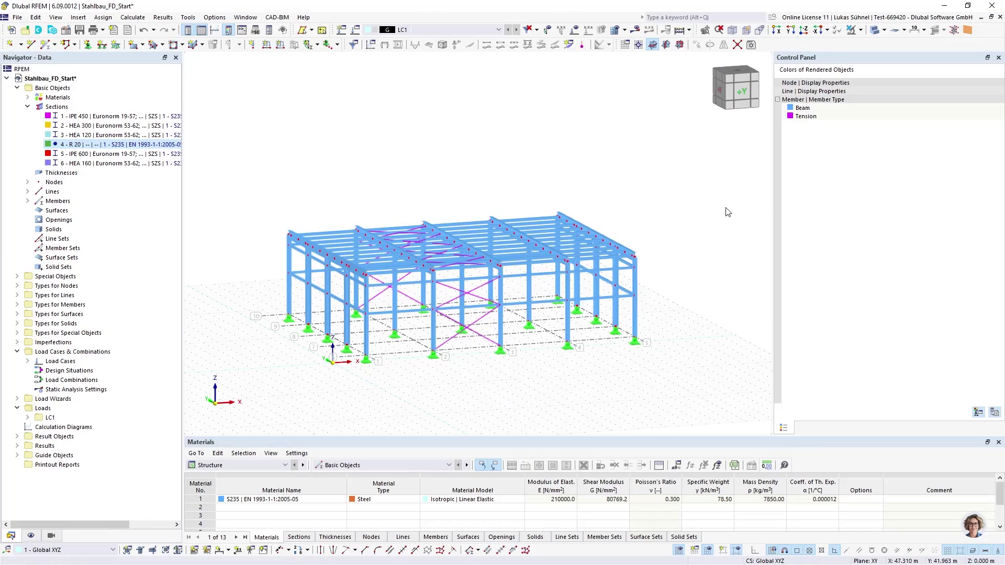
{"action": "scroll", "coordinate": [635, 352], "scroll_direction": "up", "scroll_amount": 5}
{"action": "scroll", "coordinate": [635, 353], "scroll_direction": "down", "scroll_amount": 5}
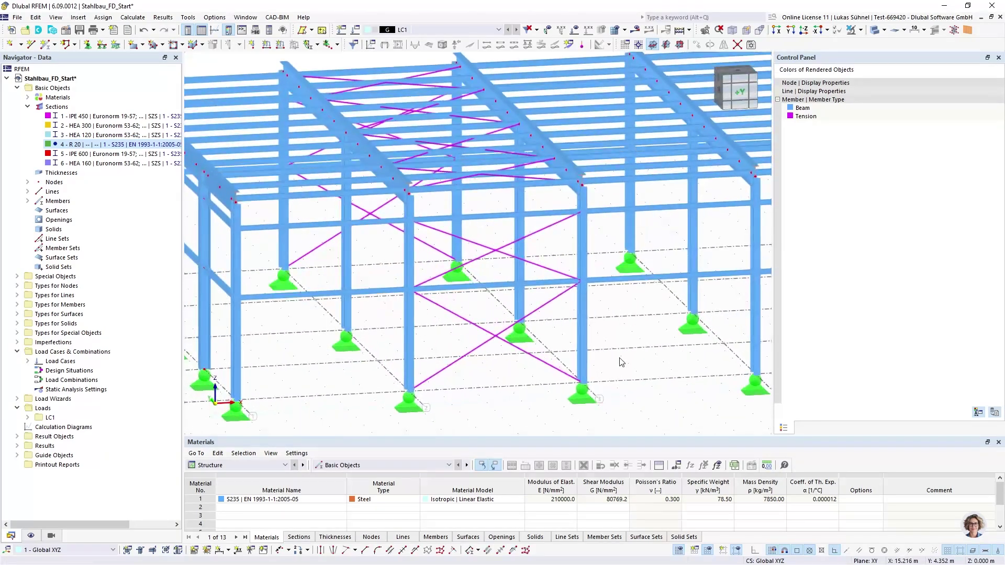
Step: Change all members with sections HEA 120 and HEA 160 to the Truss type and look over the hall from several sides
{"action": "middle_click_drag", "start_coordinate": [382, 157], "coordinate": [353, 180]}
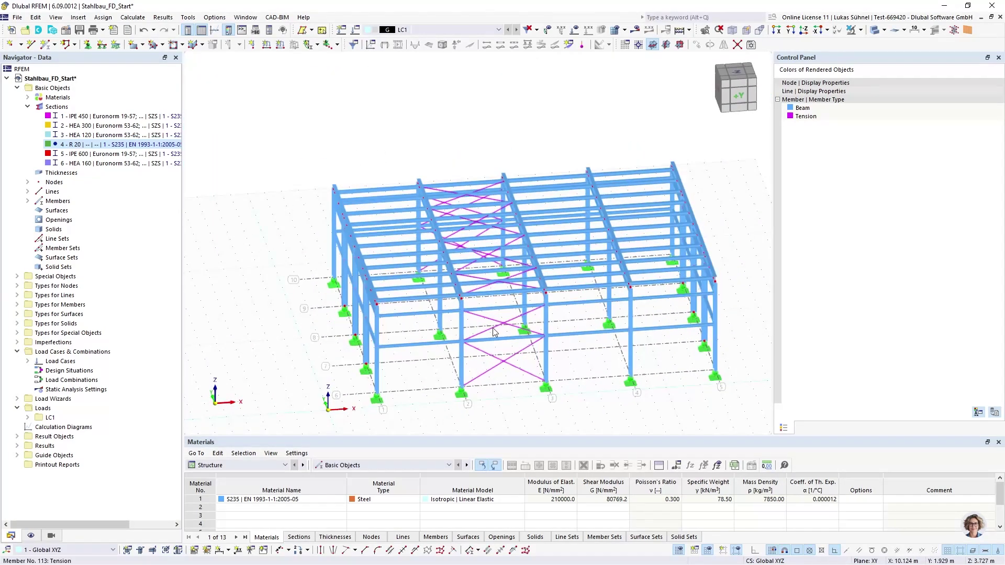
{"action": "scroll", "coordinate": [494, 335], "scroll_direction": "up", "scroll_amount": 5}
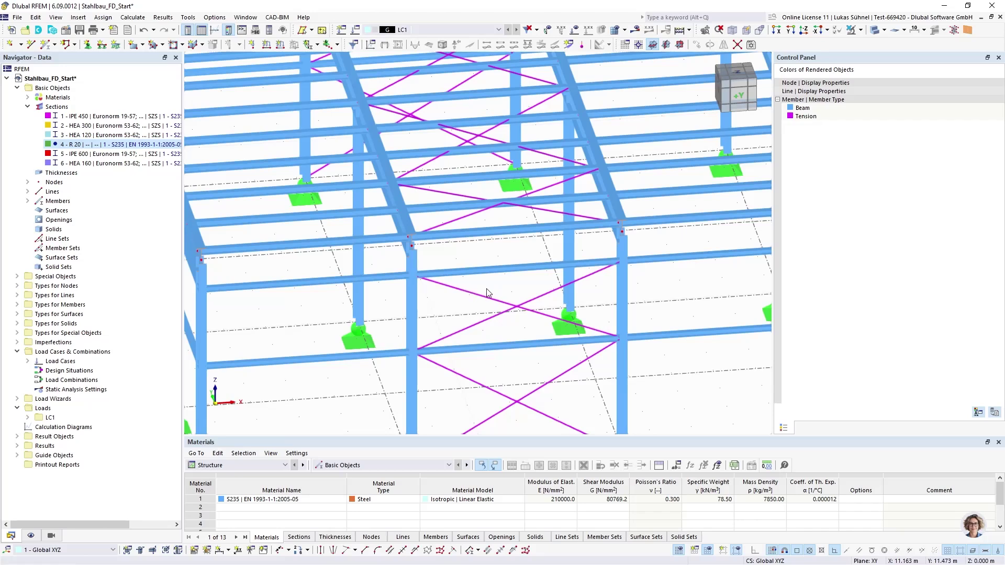
{"action": "scroll", "coordinate": [383, 294], "scroll_direction": "down", "scroll_amount": 4}
{"action": "middle_click_drag", "start_coordinate": [382, 296], "coordinate": [303, 286], "text": "ctrl"}
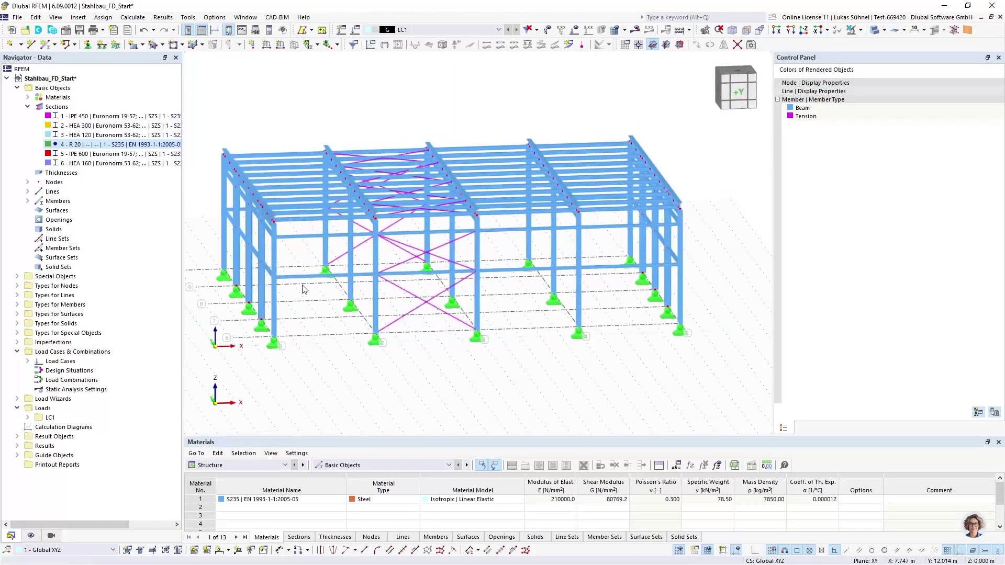
{"action": "left_click", "coordinate": [84, 164]}
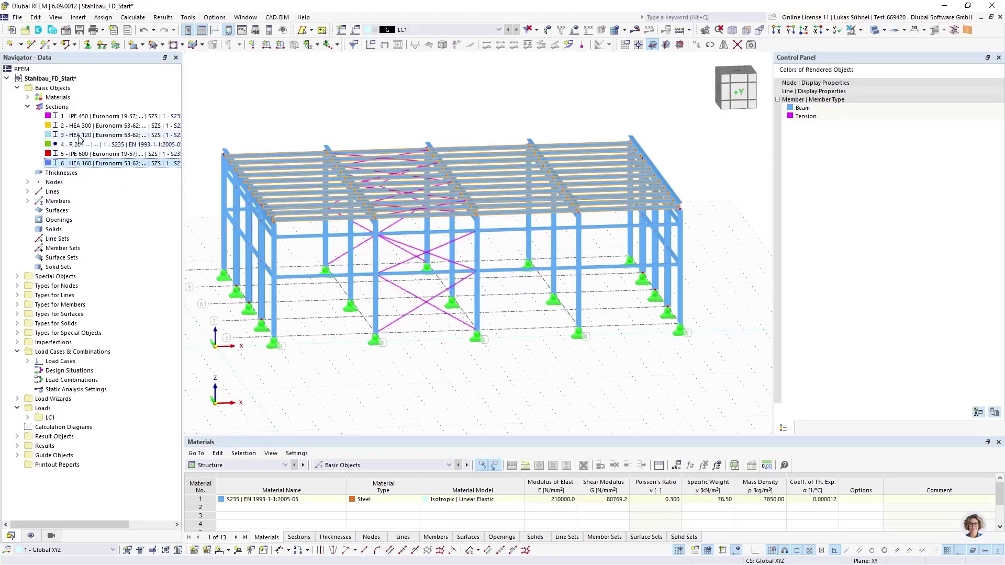
{"action": "left_click", "coordinate": [78, 136], "text": "ctrl"}
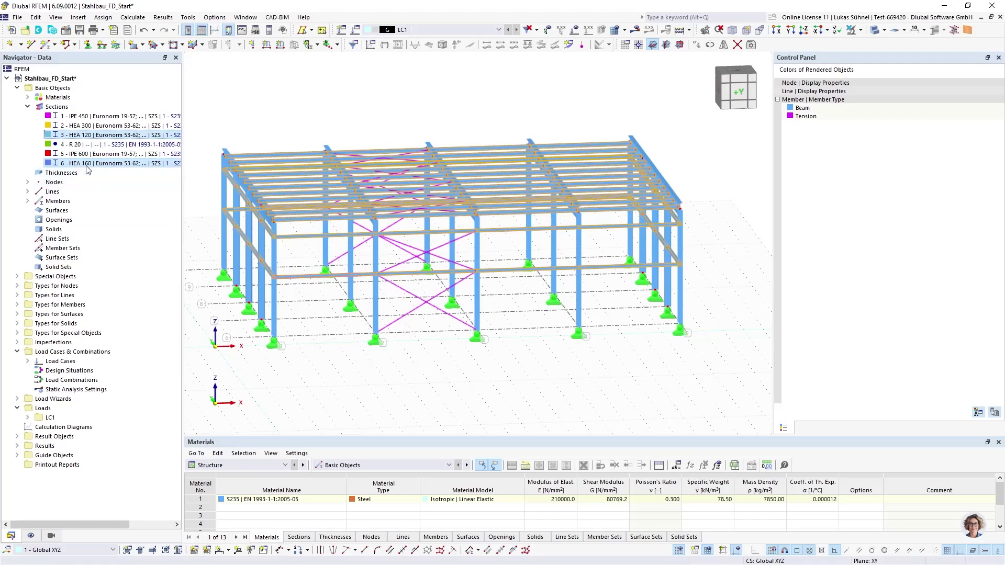
{"action": "double_click", "coordinate": [417, 257]}
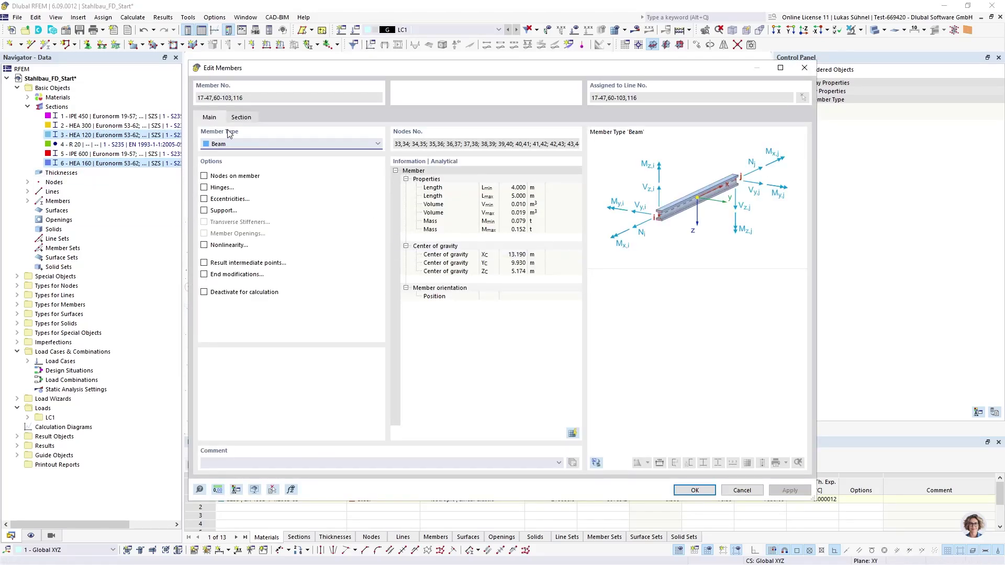
{"action": "left_click", "coordinate": [222, 146]}
{"action": "left_click", "coordinate": [219, 172]}
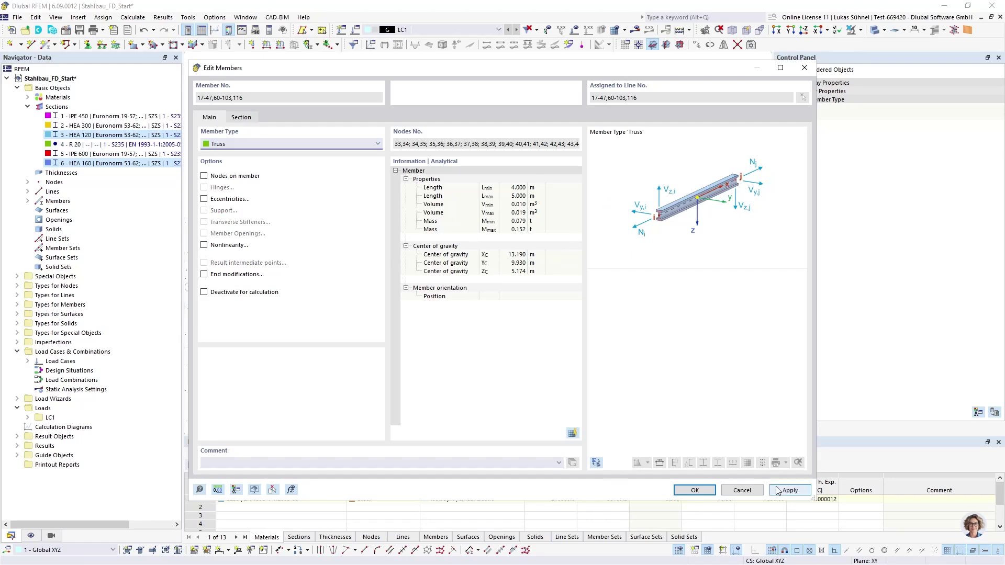
{"action": "left_click", "coordinate": [695, 492]}
{"action": "left_click", "coordinate": [270, 125]}
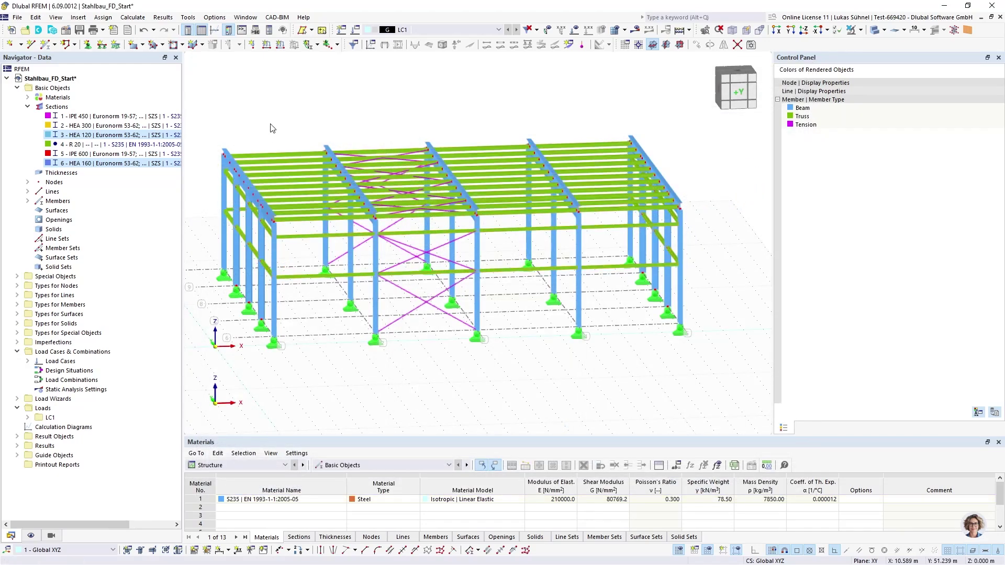
{"action": "middle_click_drag", "start_coordinate": [255, 116], "coordinate": [289, 141], "text": "ctrl"}
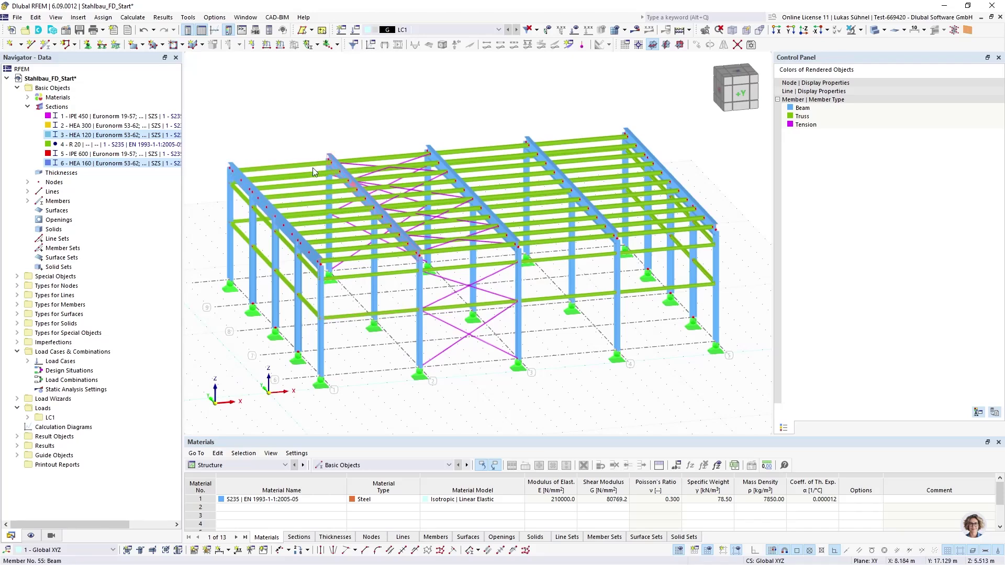
{"action": "middle_click_drag", "start_coordinate": [238, 110], "coordinate": [279, 131], "text": "ctrl"}
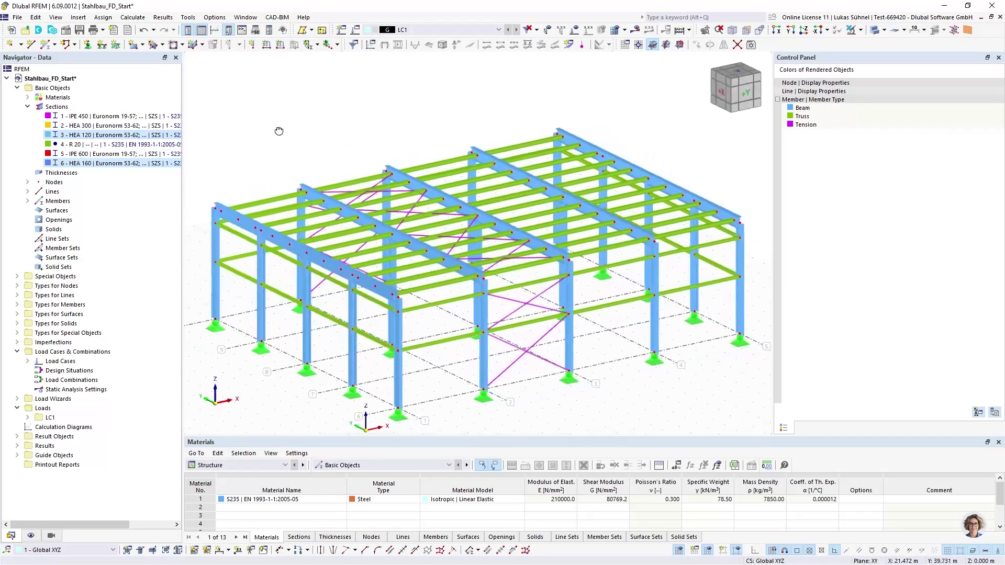
{"action": "middle_click_drag", "start_coordinate": [247, 170], "coordinate": [352, 111], "text": "ctrl"}
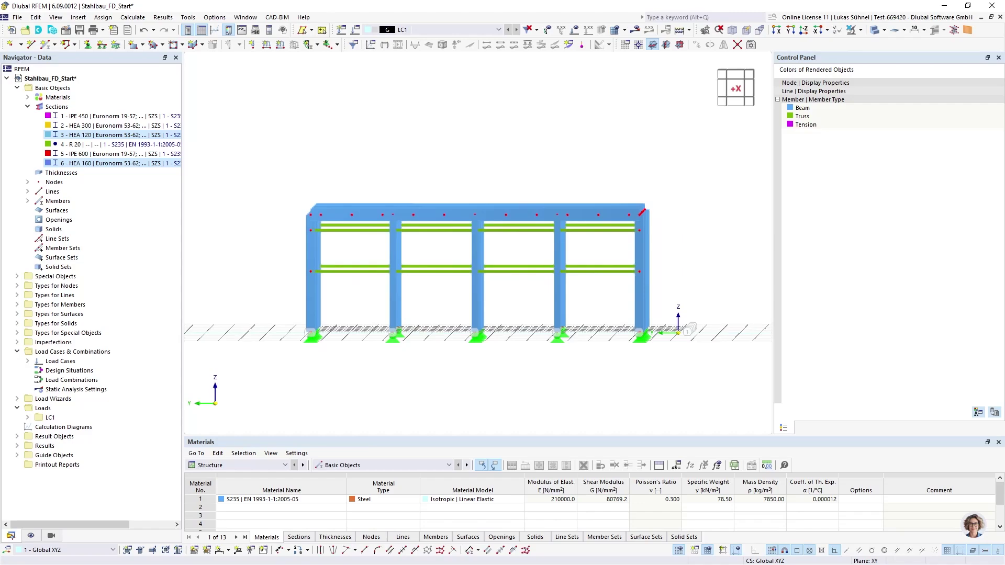
Step: Switch to Revit and examine how the inner columns and purlins connect to the roof beams of the steel hall
{"action": "key", "text": "alt+Tab"}
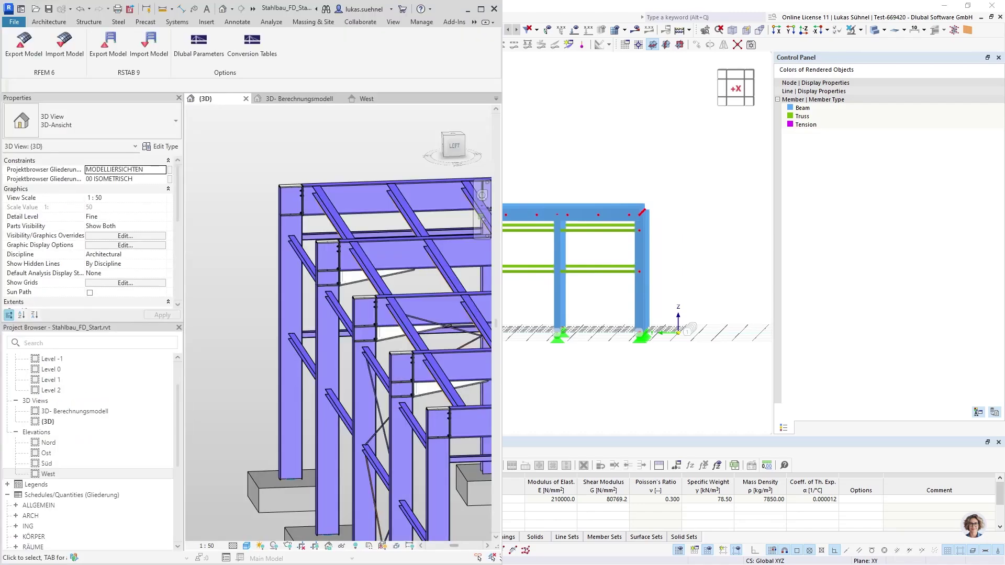
{"action": "left_click", "coordinate": [482, 9]}
{"action": "scroll", "coordinate": [620, 329], "scroll_direction": "down", "scroll_amount": 5}
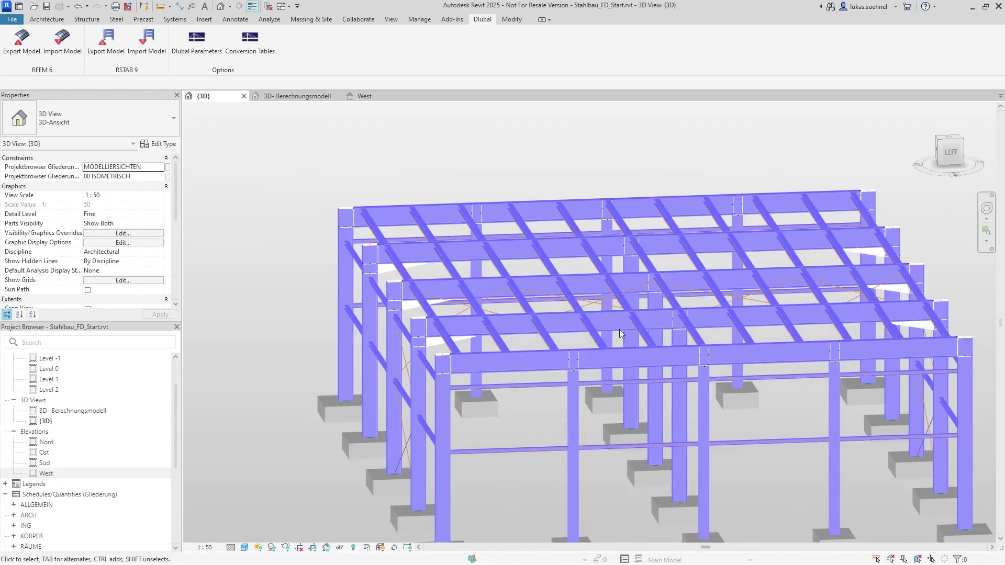
{"action": "scroll", "coordinate": [527, 300], "scroll_direction": "up", "scroll_amount": 2}
{"action": "middle_click_drag", "start_coordinate": [526, 300], "coordinate": [495, 355], "text": "shift"}
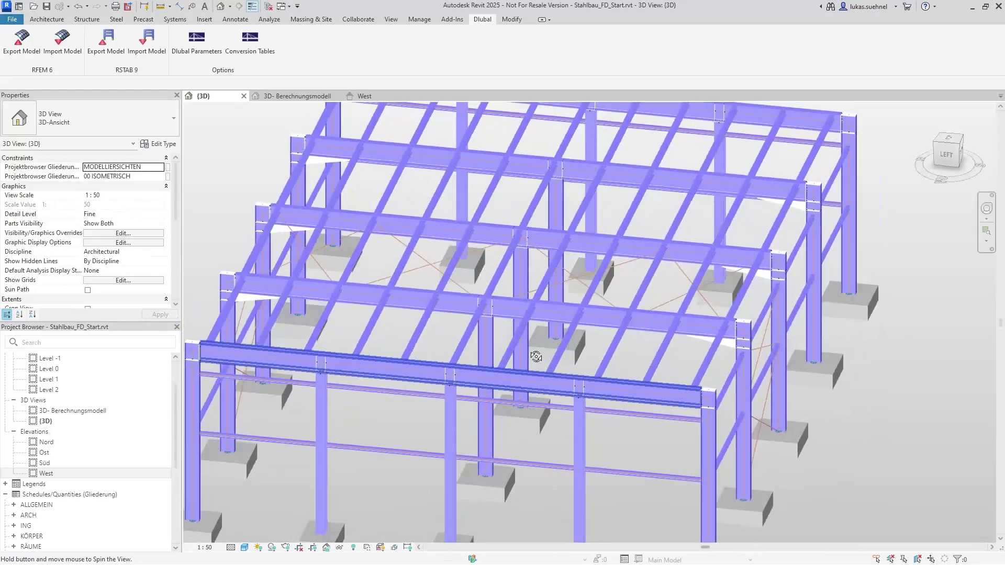
{"action": "scroll", "coordinate": [495, 355], "scroll_direction": "up", "scroll_amount": 2}
{"action": "scroll", "coordinate": [429, 373], "scroll_direction": "up", "scroll_amount": 5}
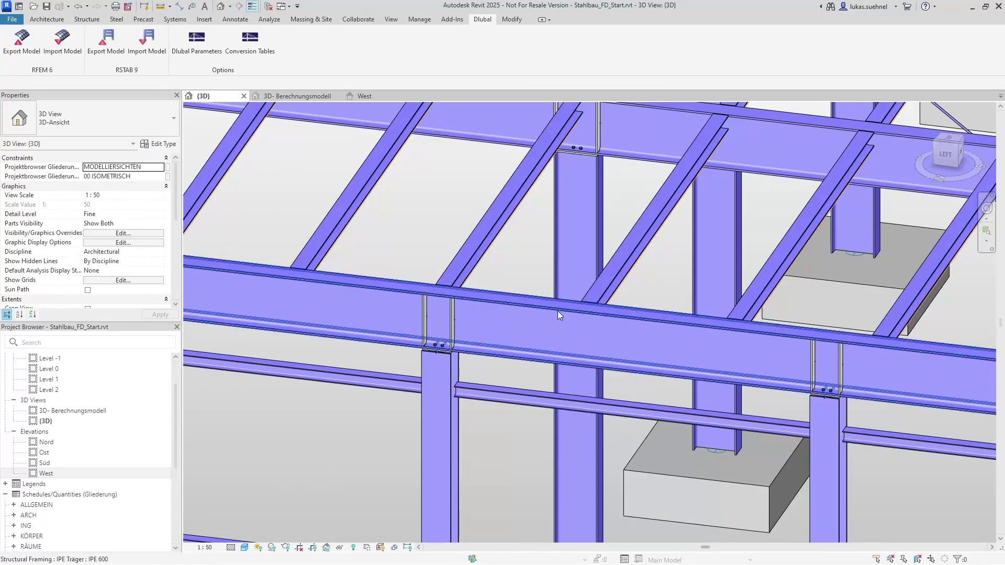
{"action": "scroll", "coordinate": [421, 368], "scroll_direction": "up", "scroll_amount": 3}
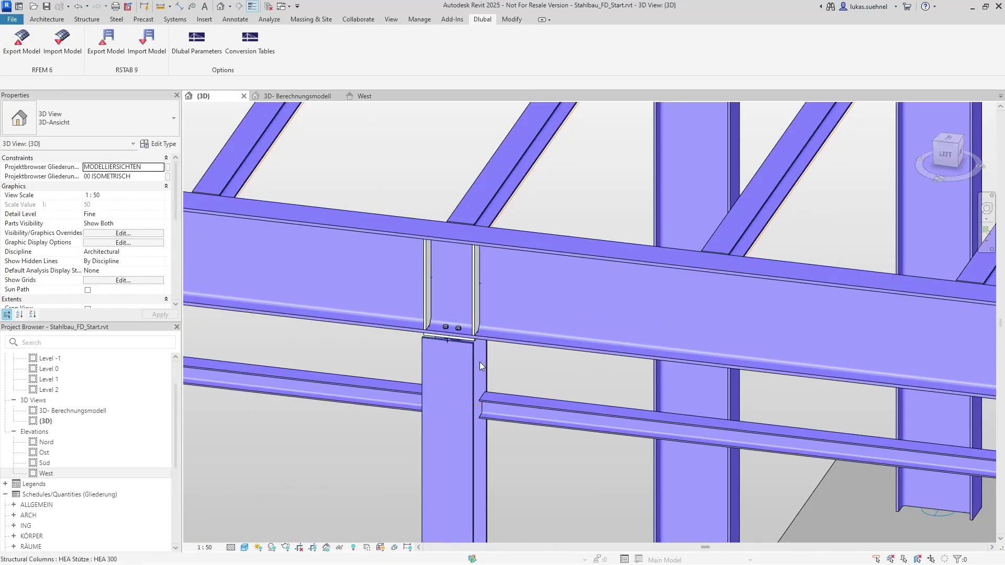
{"action": "scroll", "coordinate": [459, 369], "scroll_direction": "down", "scroll_amount": 5}
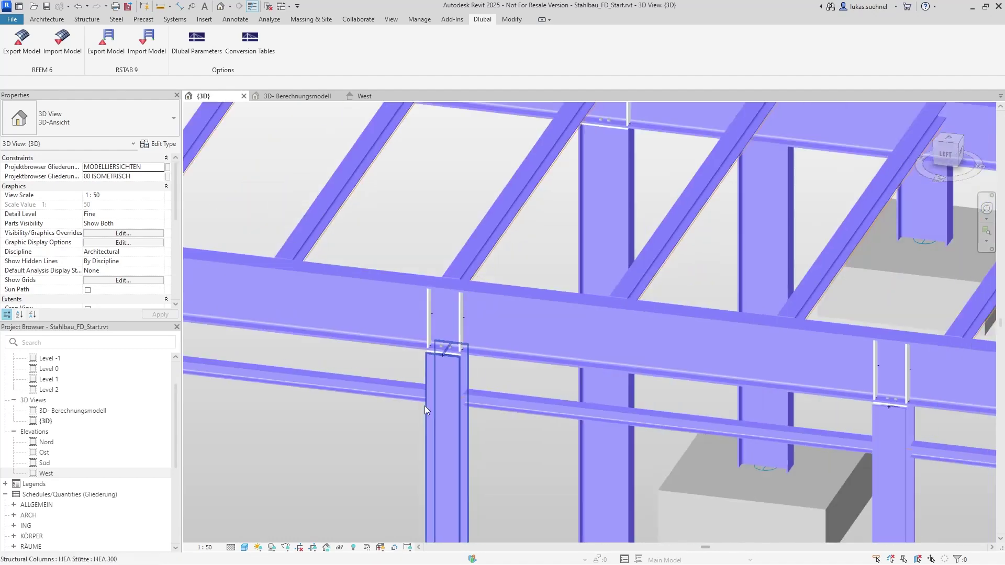
{"action": "scroll", "coordinate": [545, 246], "scroll_direction": "down", "scroll_amount": 3}
{"action": "scroll", "coordinate": [545, 247], "scroll_direction": "up", "scroll_amount": 6}
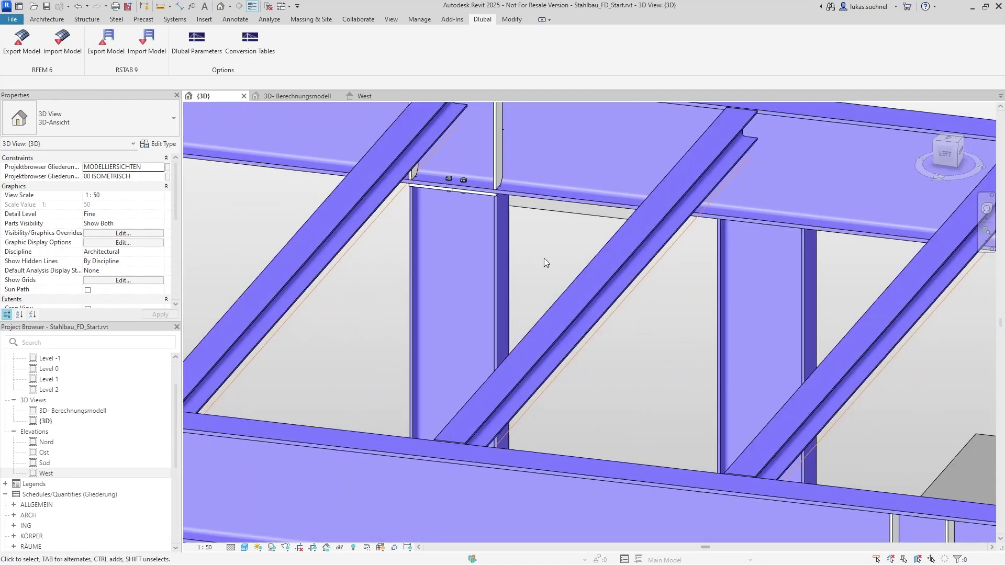
{"action": "middle_click_drag", "start_coordinate": [544, 259], "coordinate": [542, 390]}
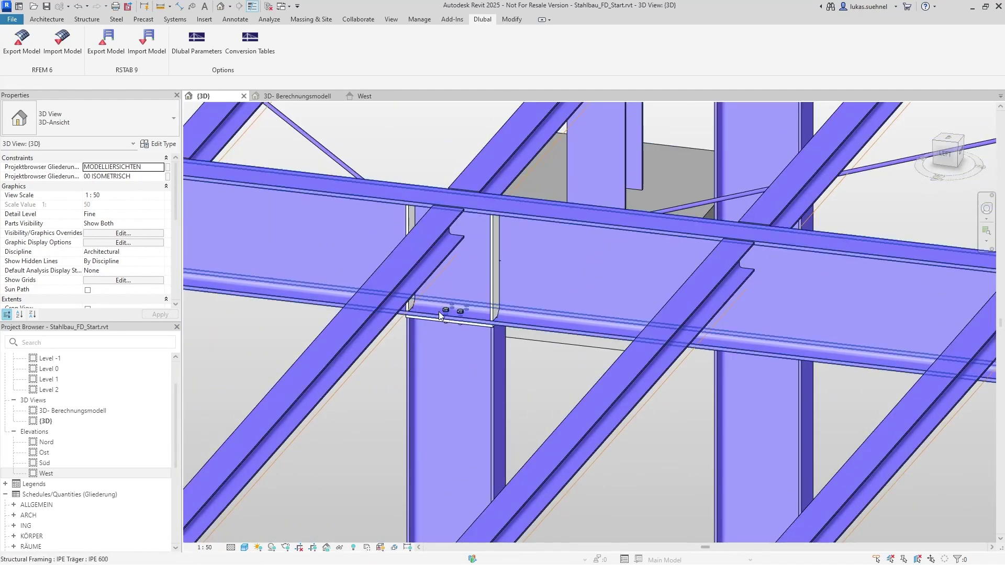
{"action": "scroll", "coordinate": [438, 316], "scroll_direction": "down", "scroll_amount": 4}
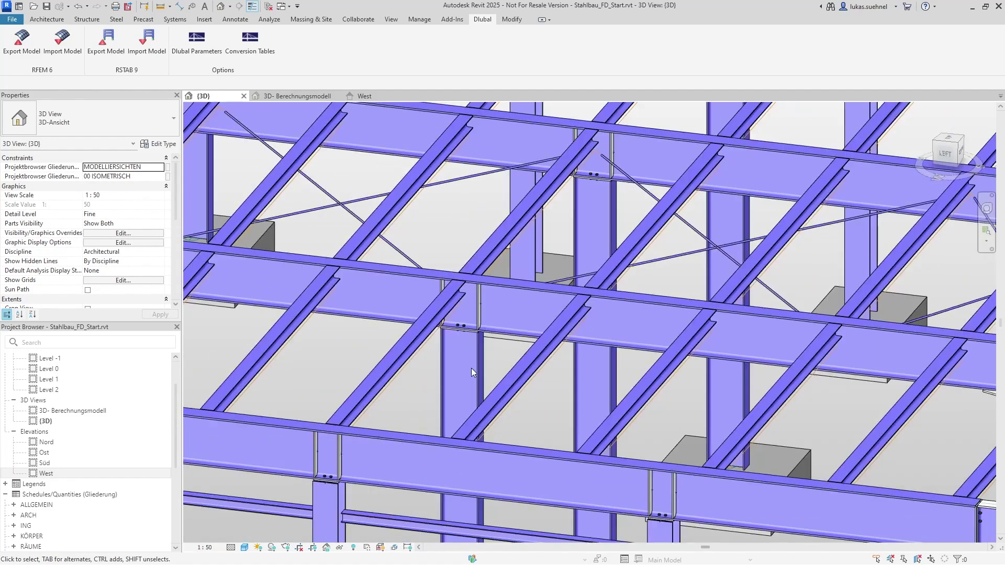
{"action": "scroll", "coordinate": [480, 360], "scroll_direction": "down", "scroll_amount": 4}
{"action": "middle_click_drag", "start_coordinate": [480, 360], "coordinate": [535, 303], "text": "shift"}
{"action": "scroll", "coordinate": [538, 301], "scroll_direction": "down", "scroll_amount": 3}
{"action": "middle_click_drag", "start_coordinate": [536, 344], "coordinate": [508, 386], "text": "shift"}
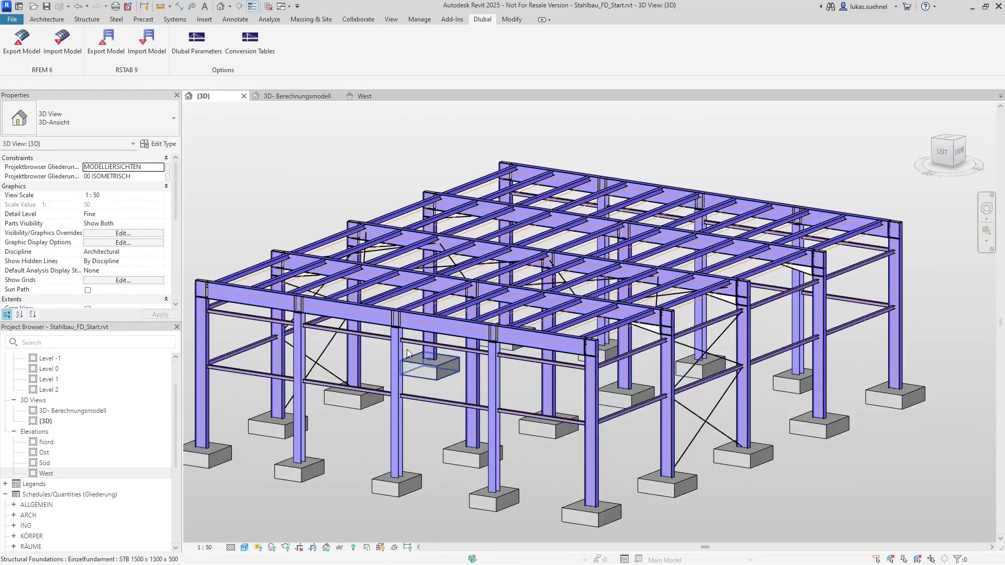
Step: Switch back to RFEM and create a member hinge in local xyz with rotations φy and φz released
{"action": "left_click", "coordinate": [971, 7]}
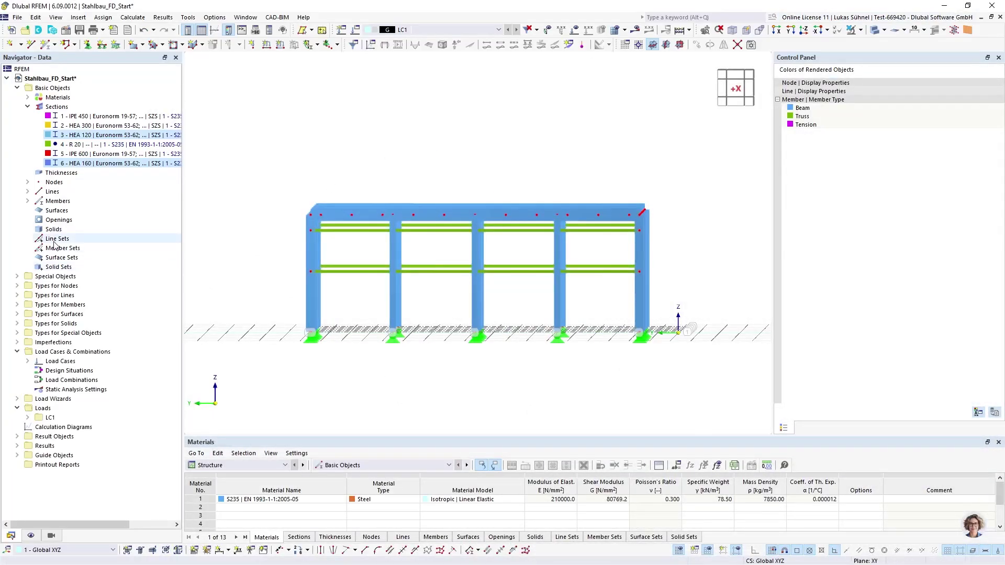
{"action": "left_click", "coordinate": [17, 304]}
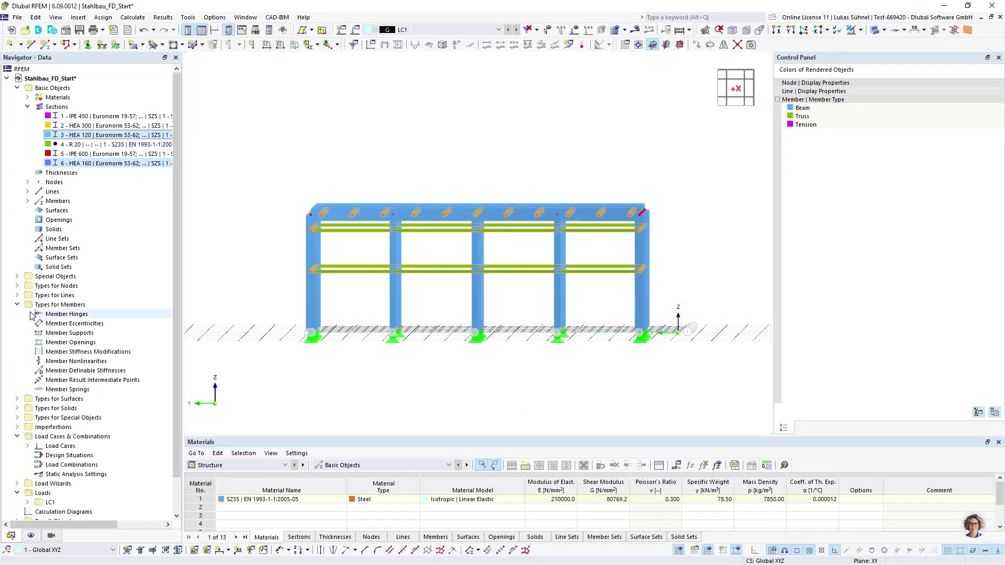
{"action": "right_click", "coordinate": [47, 315]}
{"action": "left_click", "coordinate": [79, 339]}
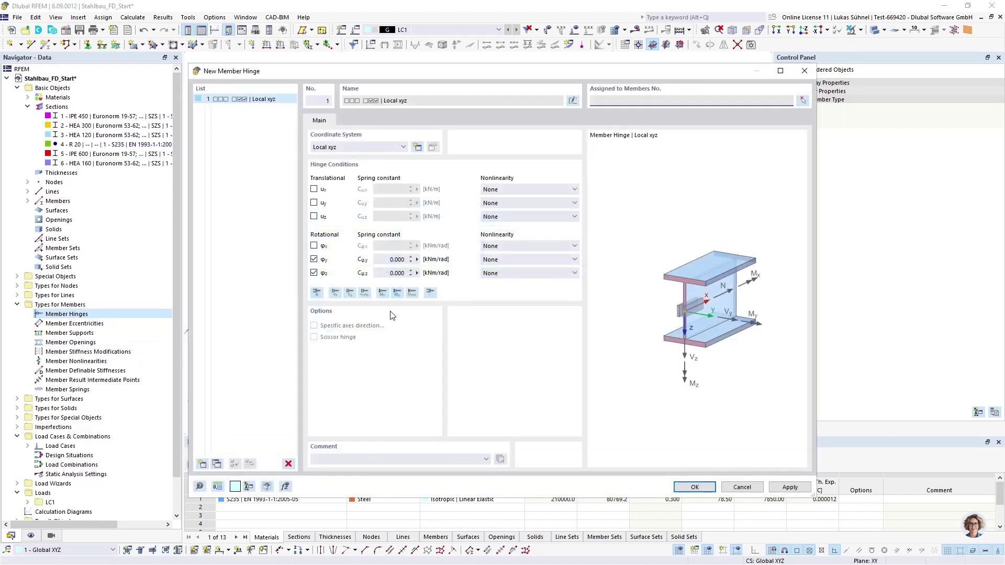
{"action": "left_click", "coordinate": [695, 487]}
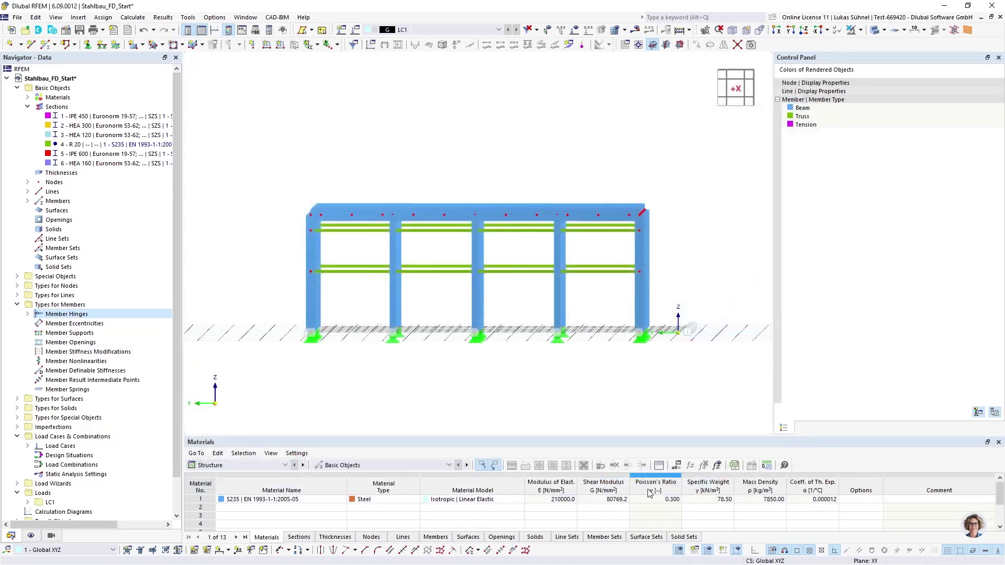
Step: Start assigning the new hinge to members and limit visibility to the columns with sections IPE 450 and HEA 300
{"action": "left_click", "coordinate": [28, 314]}
{"action": "right_click", "coordinate": [63, 323]}
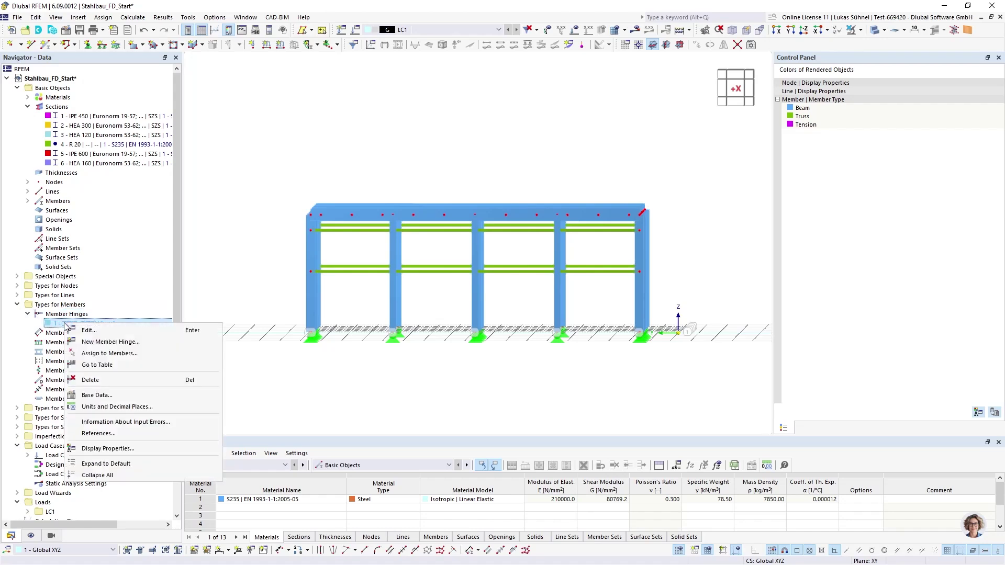
{"action": "left_click", "coordinate": [89, 352]}
{"action": "scroll", "coordinate": [386, 224], "scroll_direction": "up", "scroll_amount": 5}
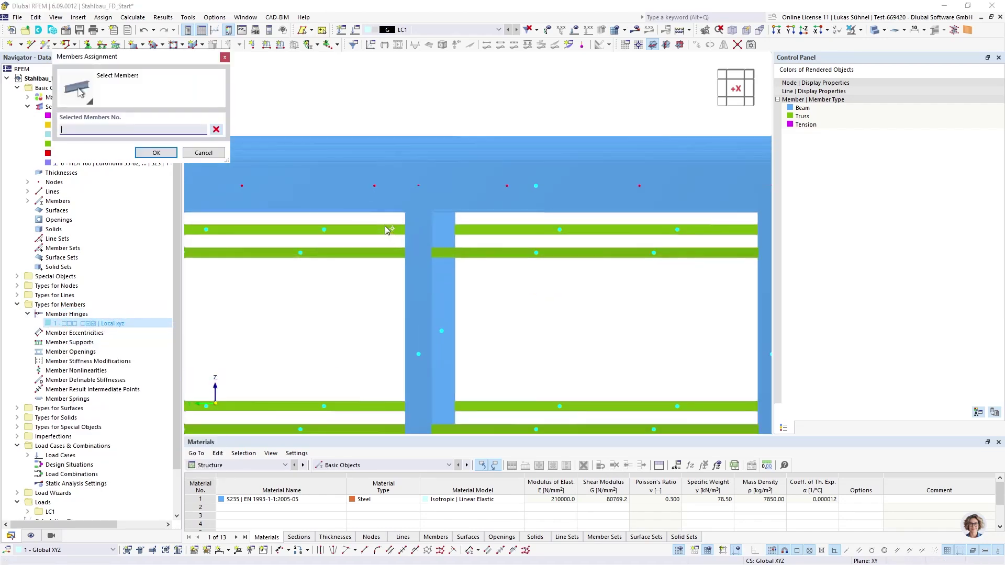
{"action": "scroll", "coordinate": [398, 174], "scroll_direction": "down", "scroll_amount": 5}
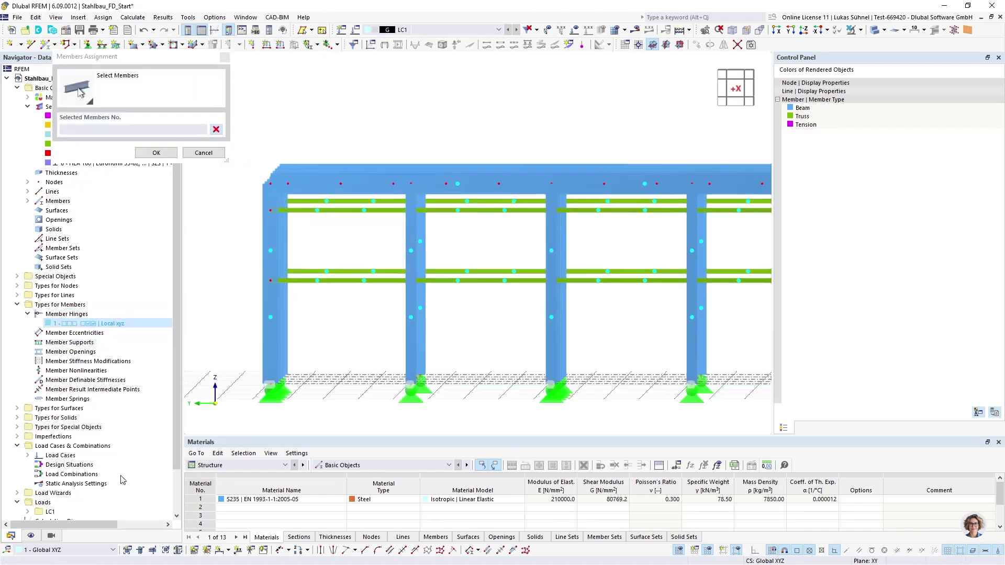
{"action": "left_click", "coordinate": [32, 536]}
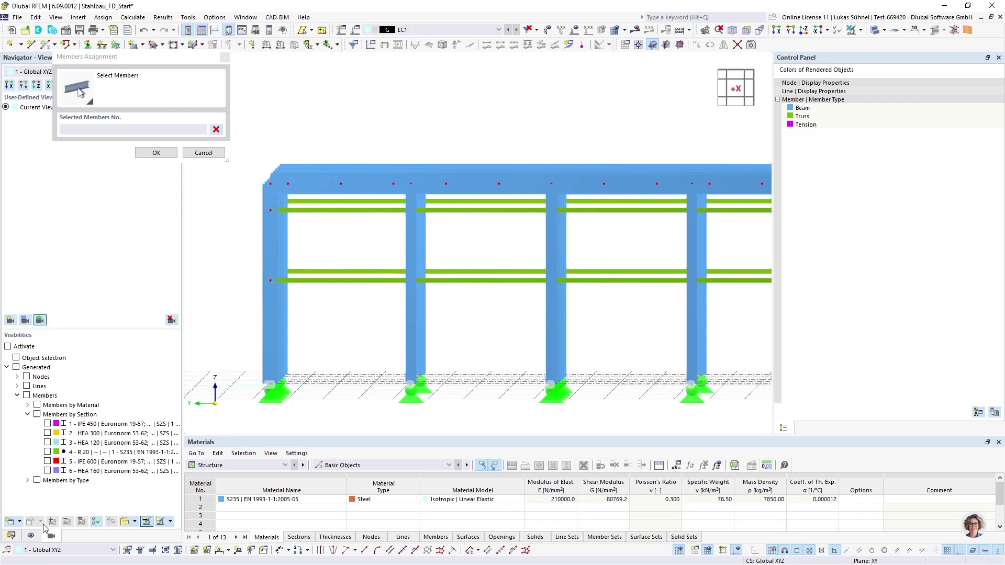
{"action": "left_click", "coordinate": [47, 424]}
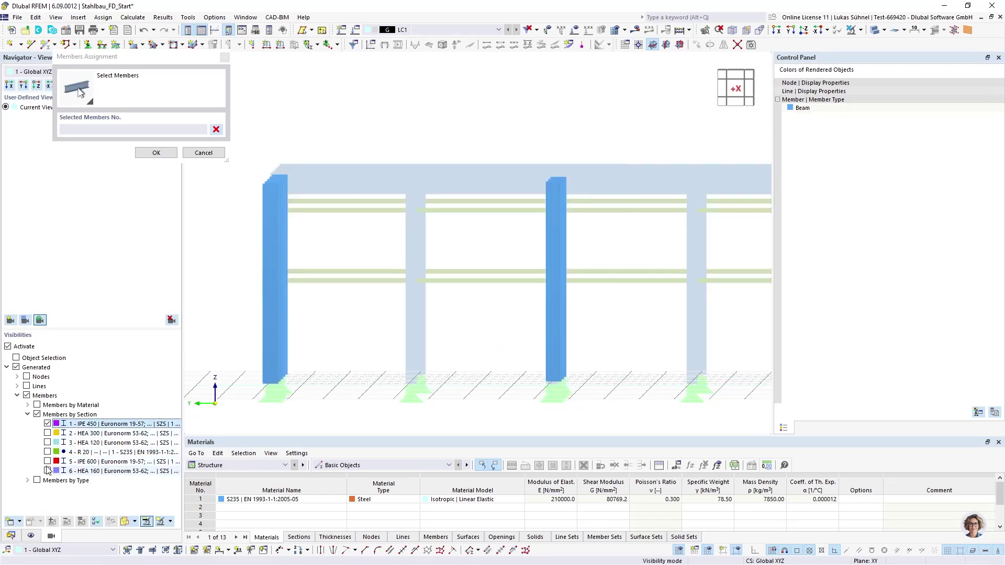
{"action": "left_click", "coordinate": [47, 433]}
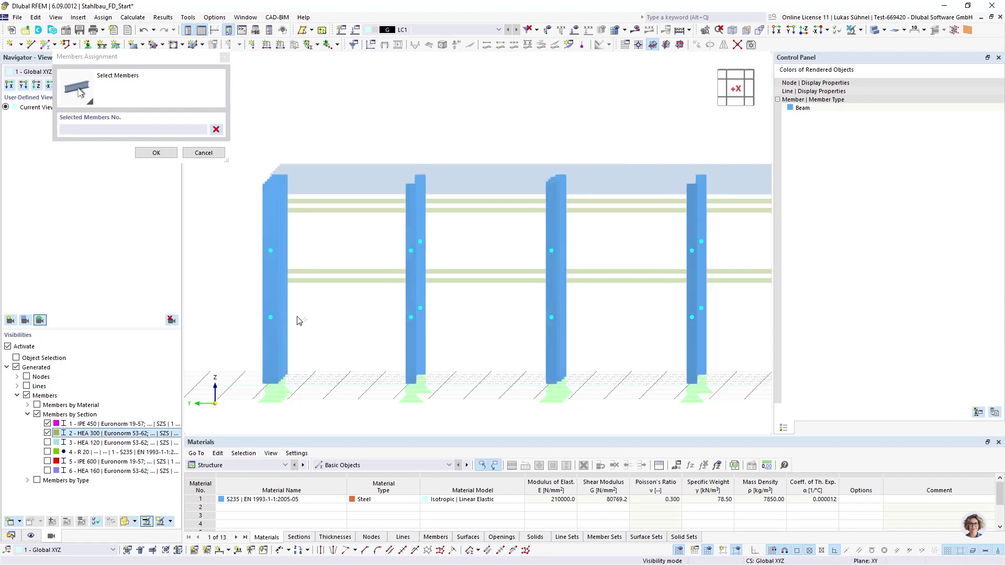
Step: Assign the hinge to the upper ends of the inner columns, members 11-16 and 52-54
{"action": "scroll", "coordinate": [258, 345], "scroll_direction": "down", "scroll_amount": 5}
{"action": "scroll", "coordinate": [452, 350], "scroll_direction": "up", "scroll_amount": 1}
{"action": "left_click_drag", "start_coordinate": [504, 271], "coordinate": [297, 217]}
{"action": "middle_click_drag", "start_coordinate": [546, 207], "coordinate": [518, 227], "text": "ctrl"}
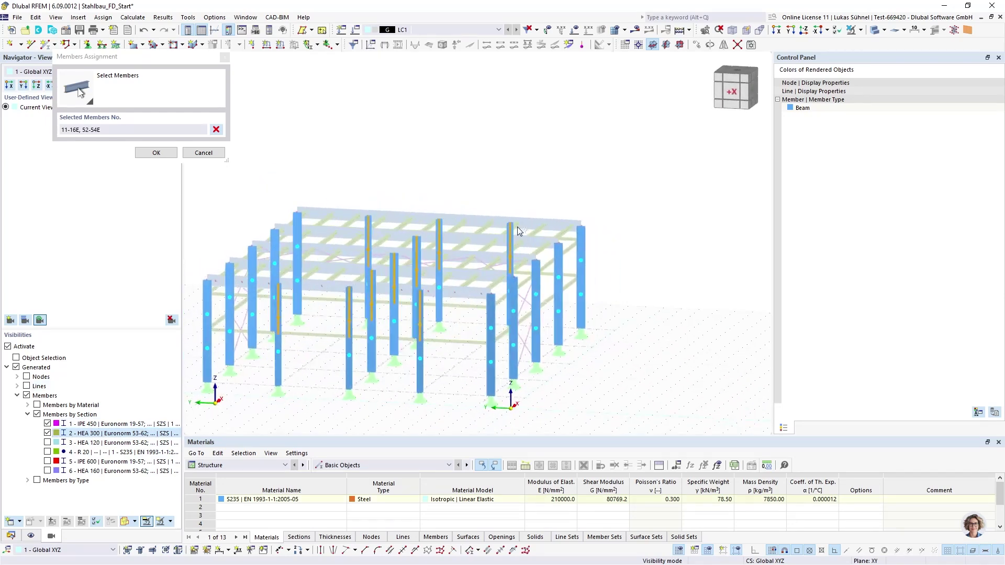
{"action": "middle_click_drag", "start_coordinate": [303, 311], "coordinate": [298, 371], "text": "ctrl"}
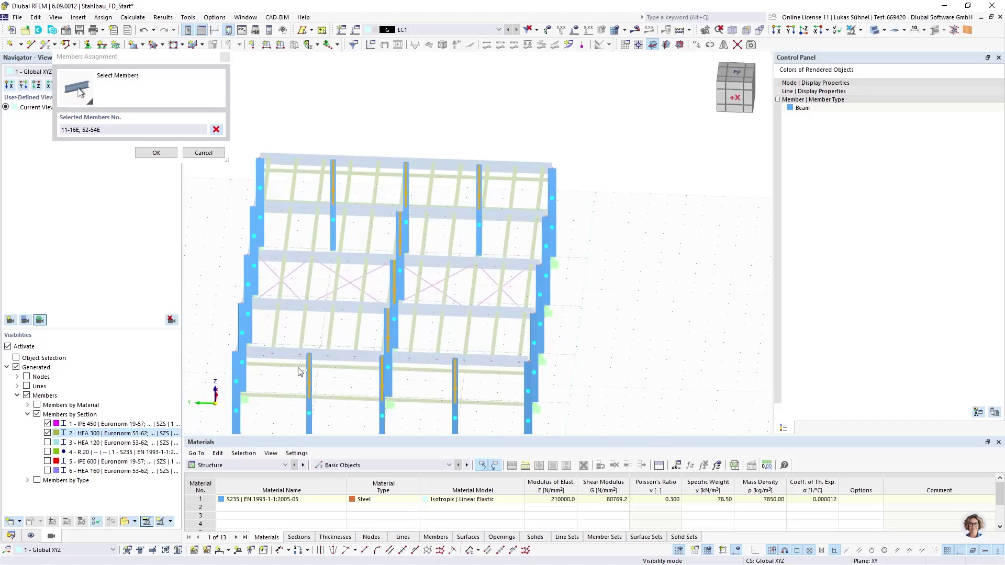
{"action": "middle_click_drag", "start_coordinate": [477, 343], "coordinate": [359, 339], "text": "ctrl"}
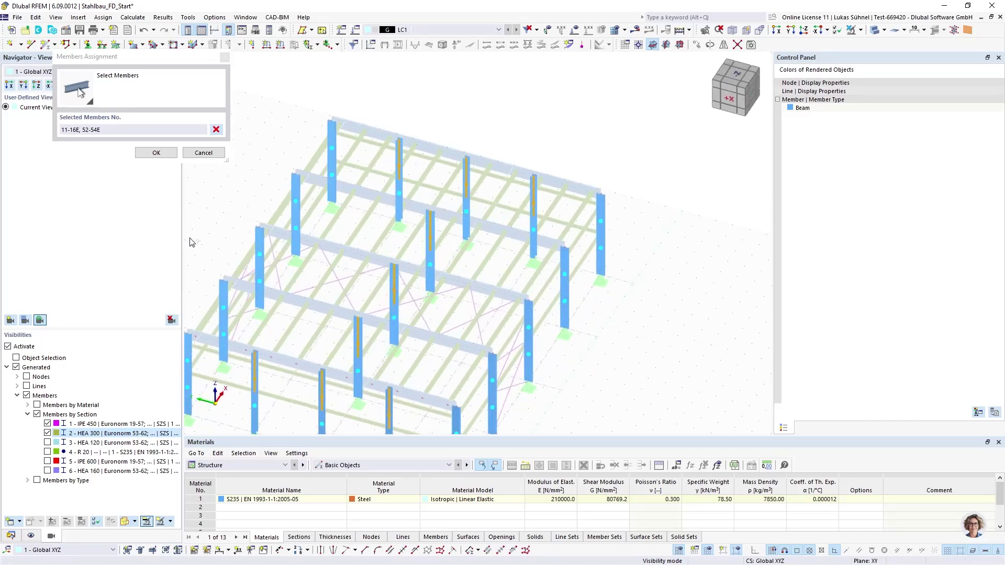
{"action": "left_click", "coordinate": [156, 152]}
{"action": "middle_click_drag", "start_coordinate": [555, 385], "coordinate": [560, 327], "text": "ctrl"}
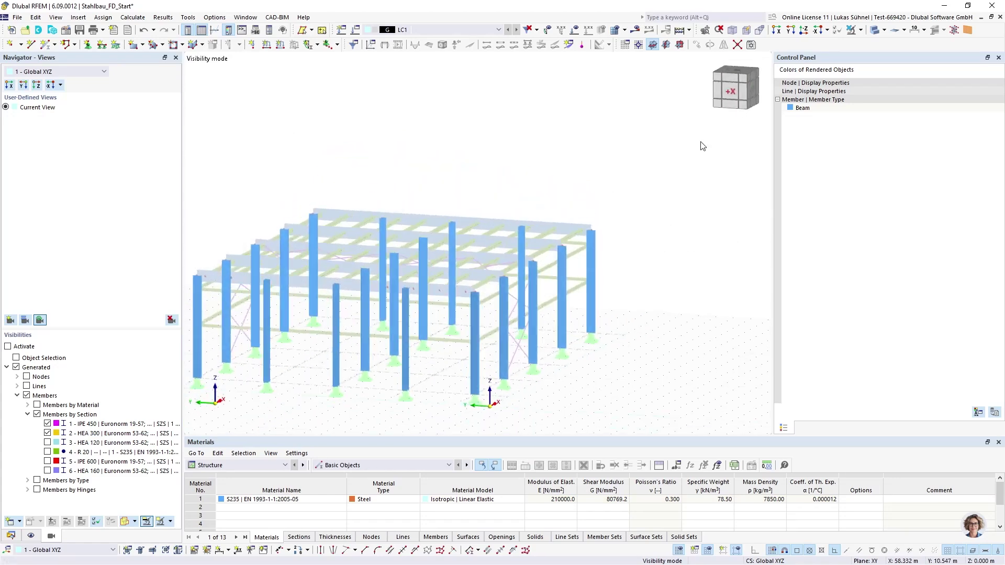
Step: Cancel the section-based visibility to show the complete hall and examine the hinges assigned at the upper ends of the inner columns
{"action": "left_click", "coordinate": [851, 31]}
{"action": "scroll", "coordinate": [344, 272], "scroll_direction": "up", "scroll_amount": 5}
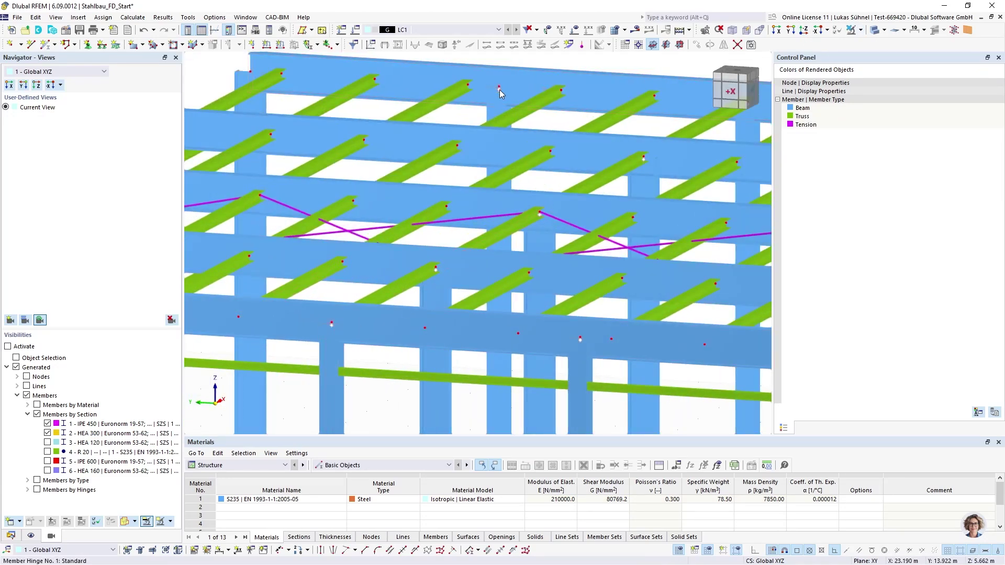
{"action": "scroll", "coordinate": [477, 137], "scroll_direction": "down", "scroll_amount": 1}
{"action": "scroll", "coordinate": [478, 138], "scroll_direction": "down", "scroll_amount": 3}
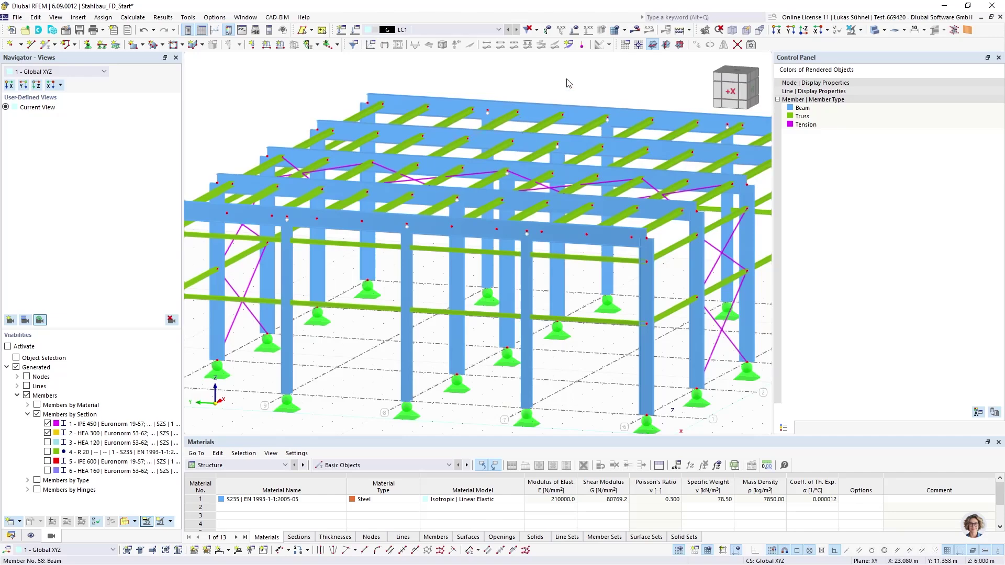
{"action": "scroll", "coordinate": [504, 97], "scroll_direction": "down", "scroll_amount": 2}
{"action": "middle_click_drag", "start_coordinate": [581, 180], "coordinate": [520, 206], "text": "ctrl"}
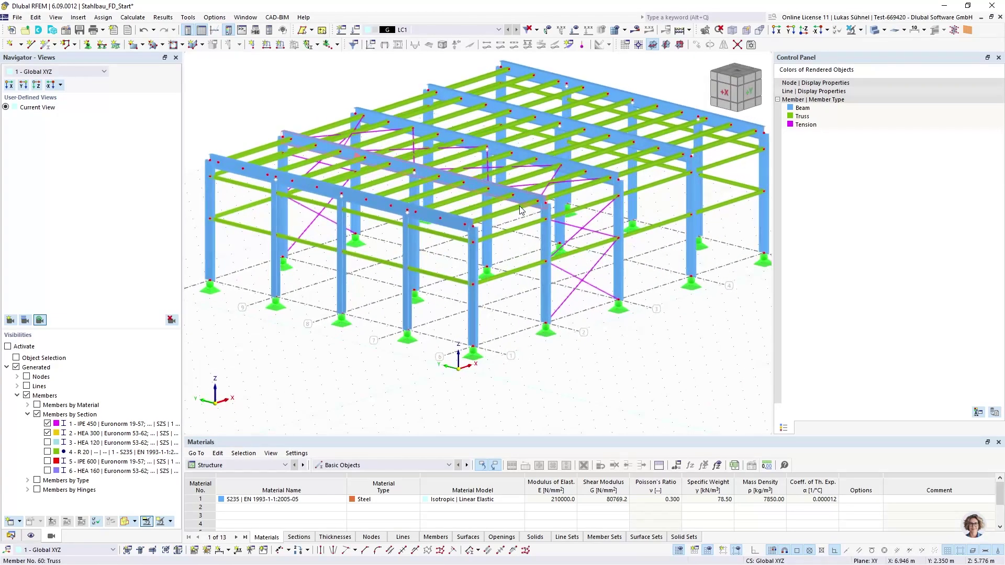
{"action": "scroll", "coordinate": [455, 276], "scroll_direction": "down", "scroll_amount": 3}
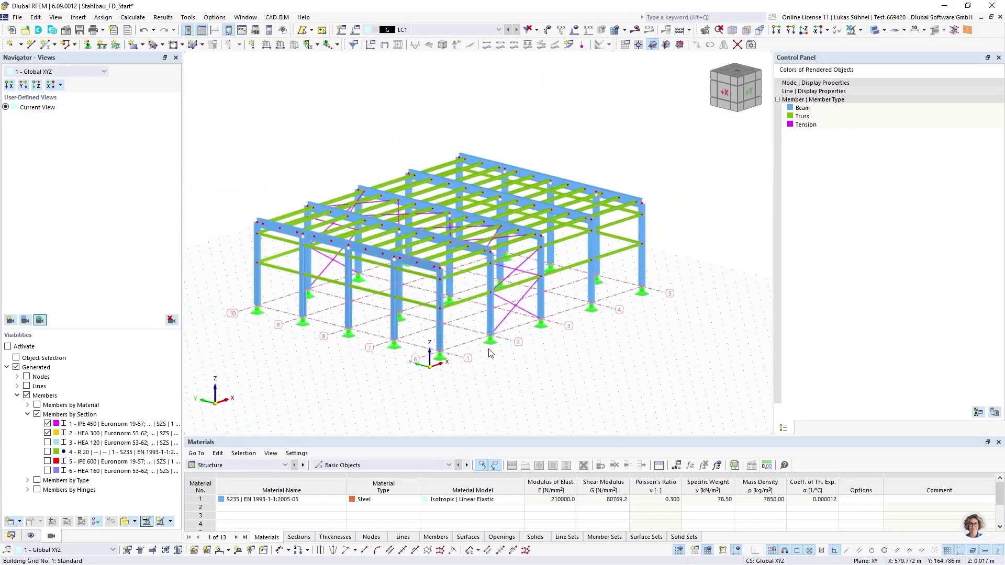
{"action": "middle_click_drag", "start_coordinate": [557, 385], "coordinate": [504, 372]}
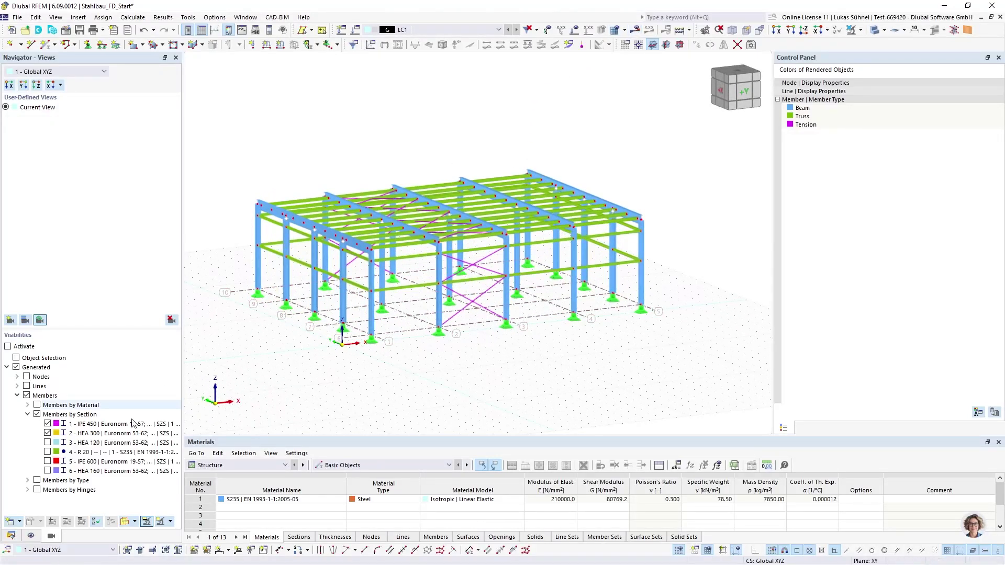
Step: Give load case LC1 new static analysis settings, Geometrically linear with Newton-Raphson, and calculate it
{"action": "left_click", "coordinate": [13, 536]}
{"action": "scroll", "coordinate": [57, 346], "scroll_direction": "down", "scroll_amount": 2}
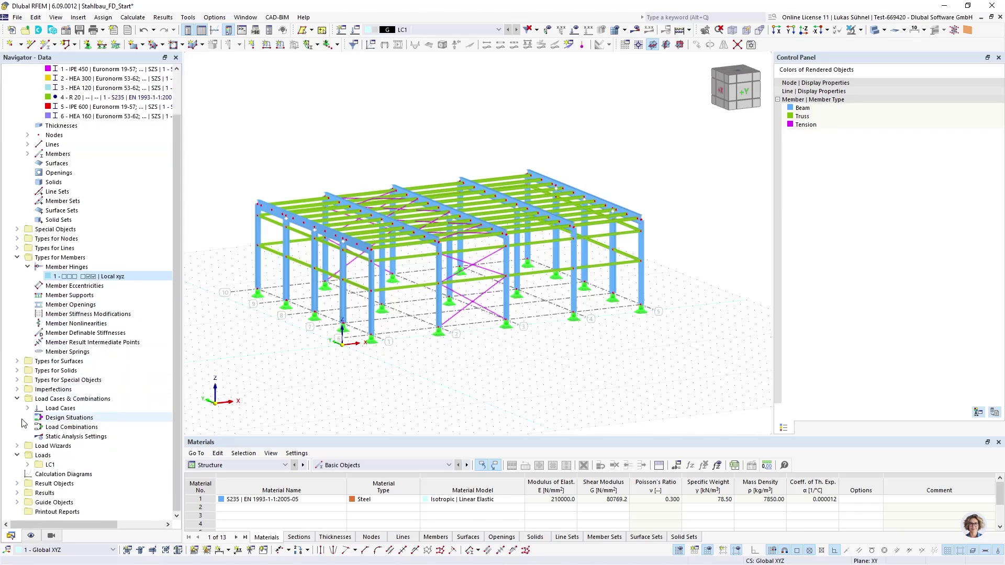
{"action": "left_click", "coordinate": [27, 408]}
{"action": "left_click", "coordinate": [58, 417]}
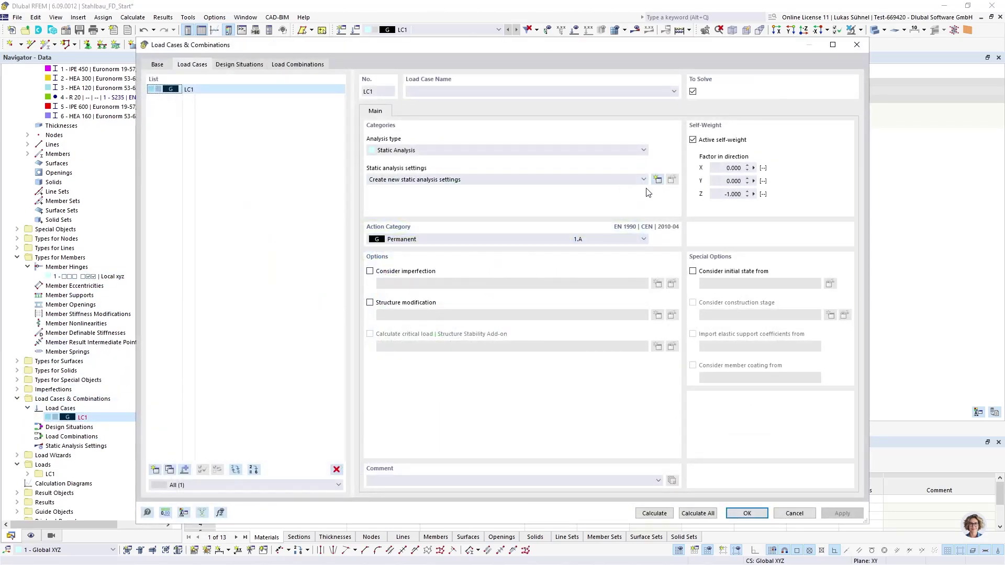
{"action": "left_click", "coordinate": [658, 179]}
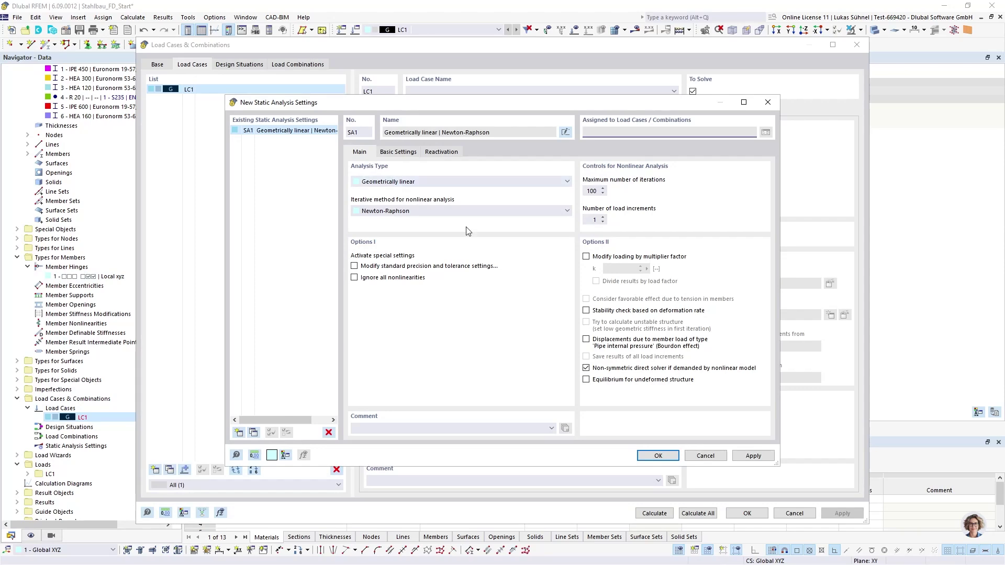
{"action": "left_click", "coordinate": [658, 456]}
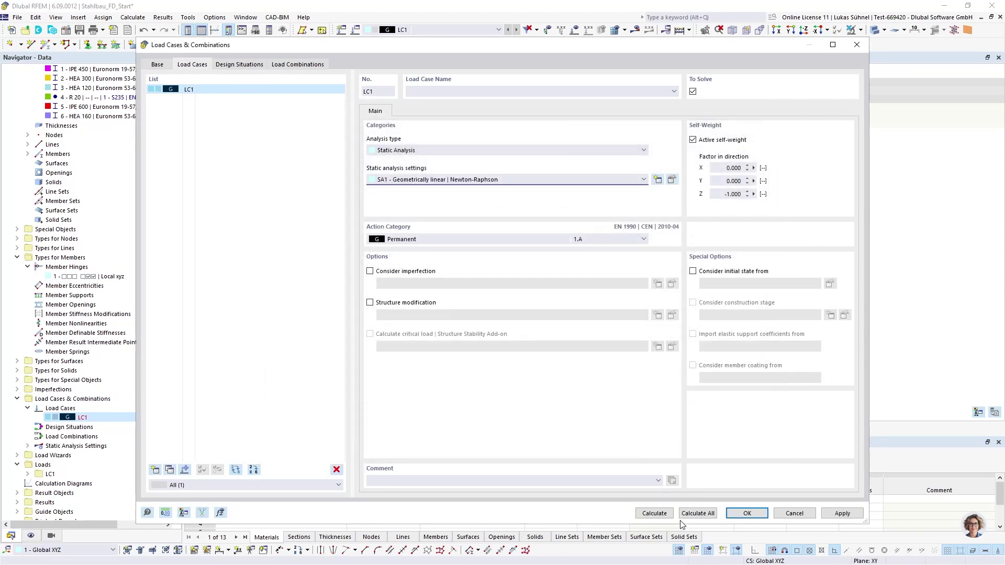
{"action": "left_click", "coordinate": [654, 513]}
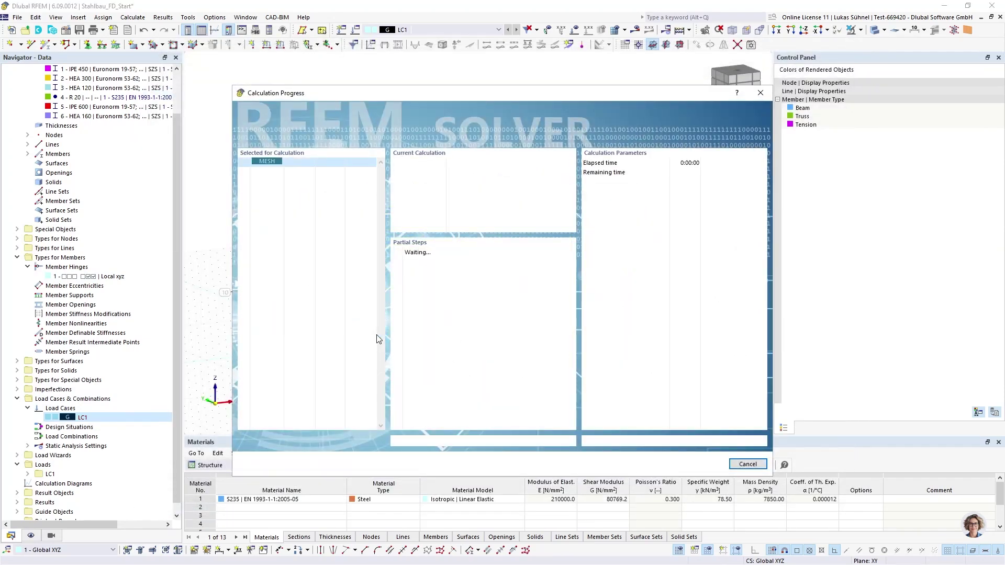
{"action": "left_click_drag", "start_coordinate": [387, 103], "coordinate": [435, 89]}
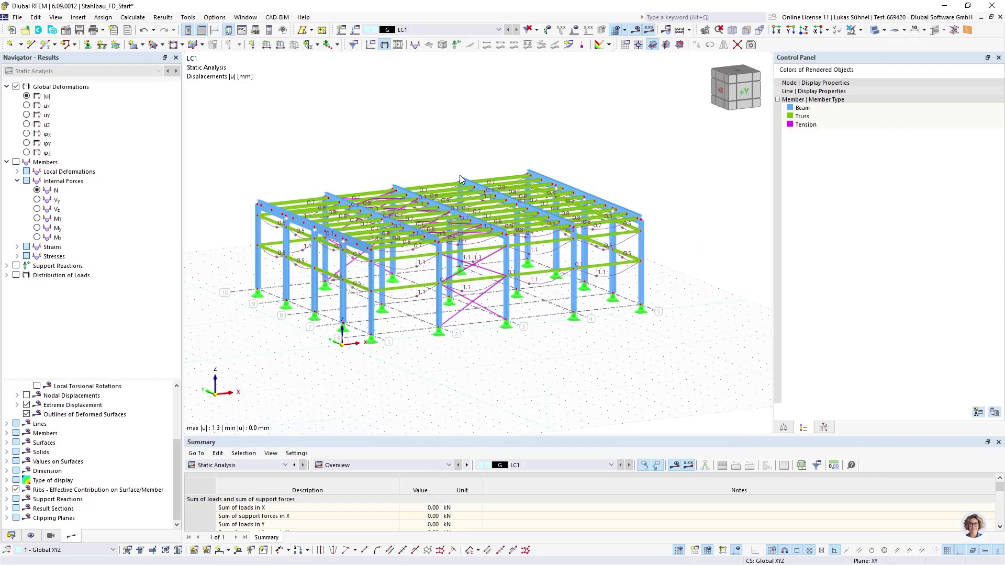
Step: Display the member deformations as Section Colored with the model in transparent mode, and examine the deformed shape of the hall
{"action": "scroll", "coordinate": [93, 455], "scroll_direction": "up", "scroll_amount": 3}
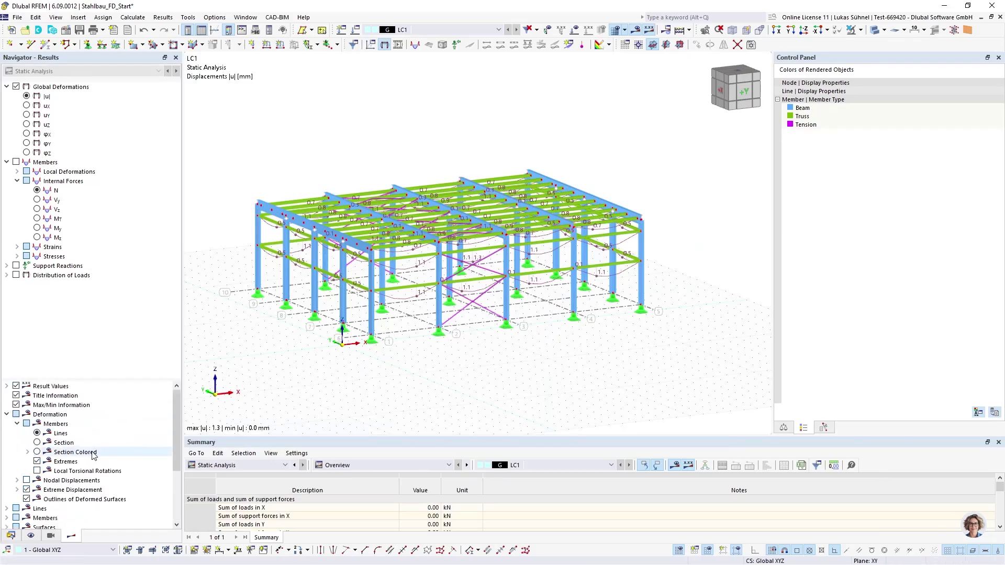
{"action": "left_click", "coordinate": [36, 453]}
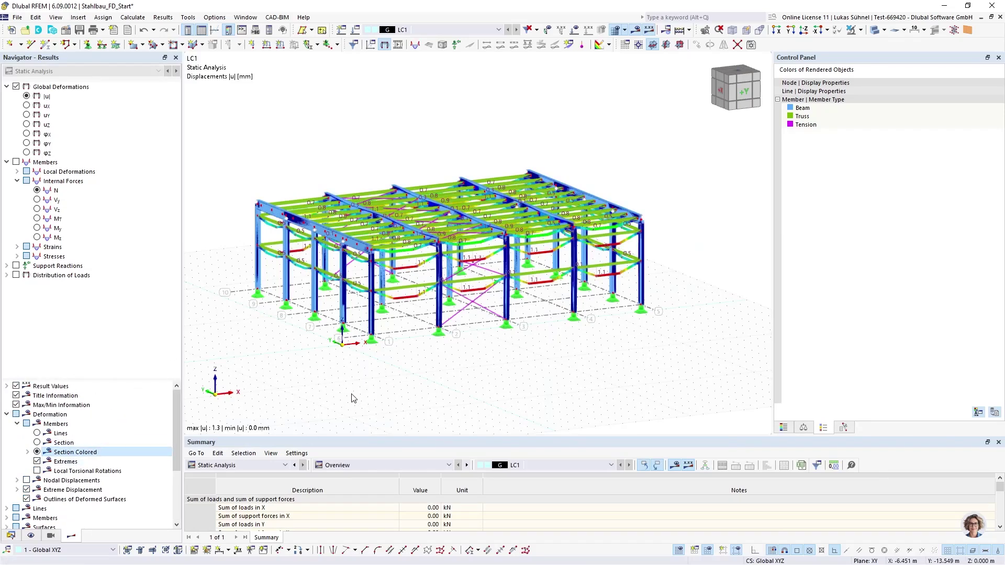
{"action": "scroll", "coordinate": [294, 355], "scroll_direction": "up", "scroll_amount": 1}
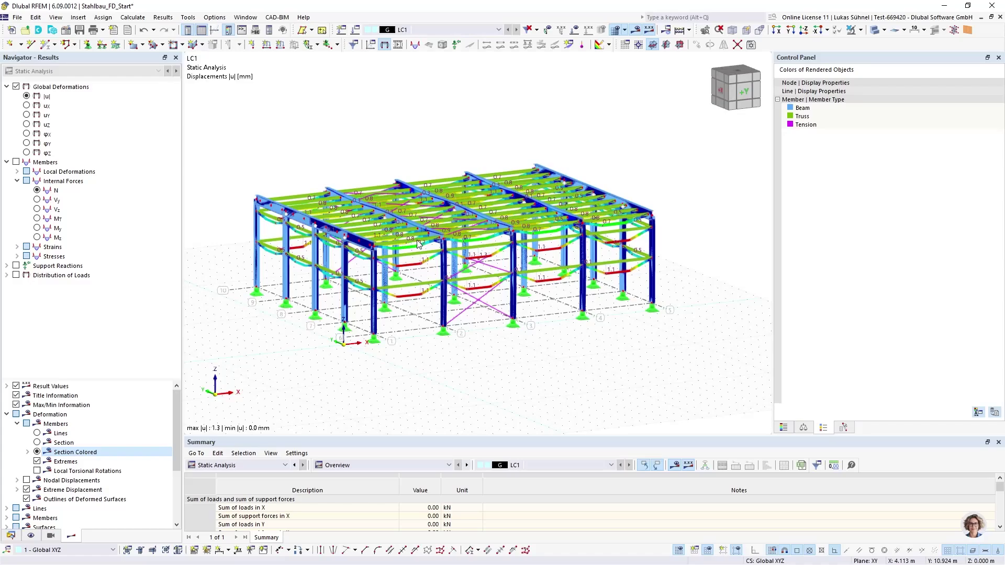
{"action": "left_click", "coordinate": [877, 31]}
{"action": "left_click", "coordinate": [876, 31]}
{"action": "middle_click_drag", "start_coordinate": [286, 159], "coordinate": [361, 192], "text": "ctrl"}
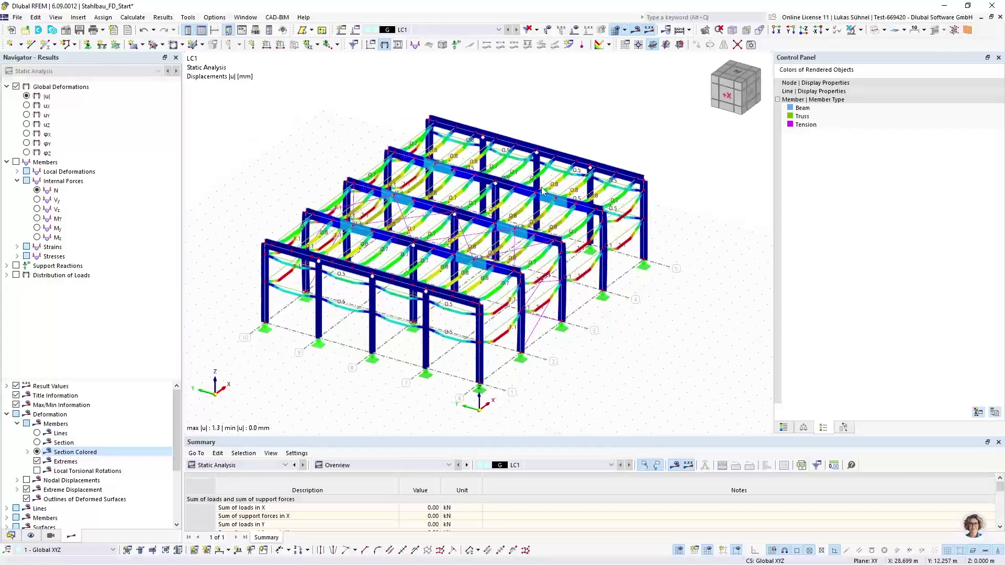
{"action": "scroll", "coordinate": [543, 191], "scroll_direction": "up", "scroll_amount": 4}
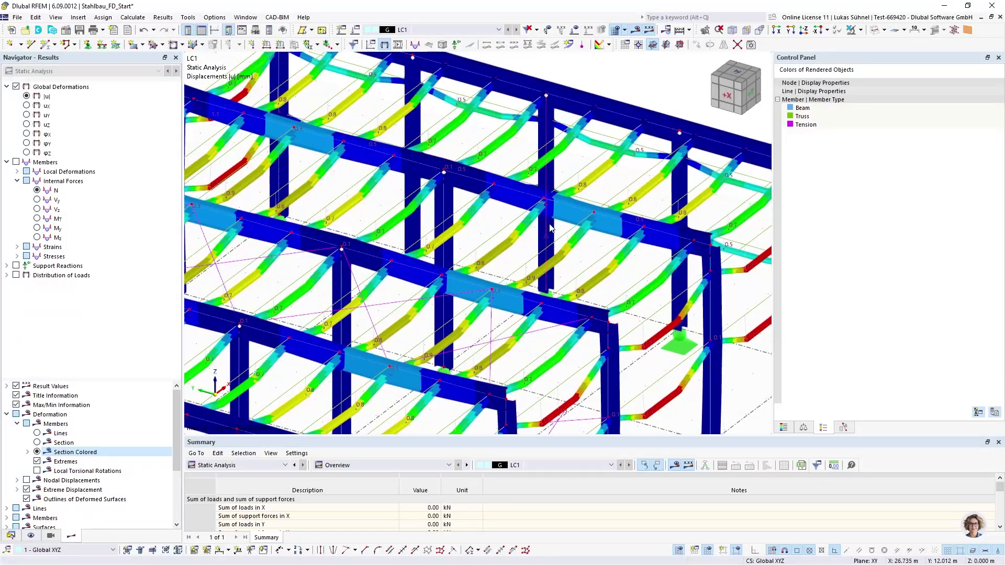
{"action": "scroll", "coordinate": [586, 257], "scroll_direction": "down", "scroll_amount": 5}
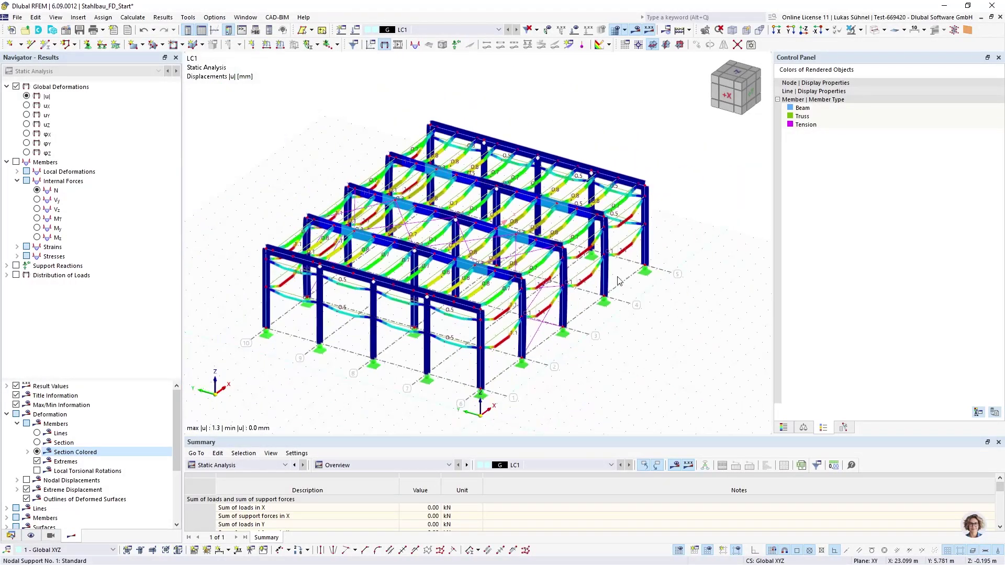
{"action": "middle_click_drag", "start_coordinate": [617, 281], "coordinate": [621, 360], "text": "ctrl"}
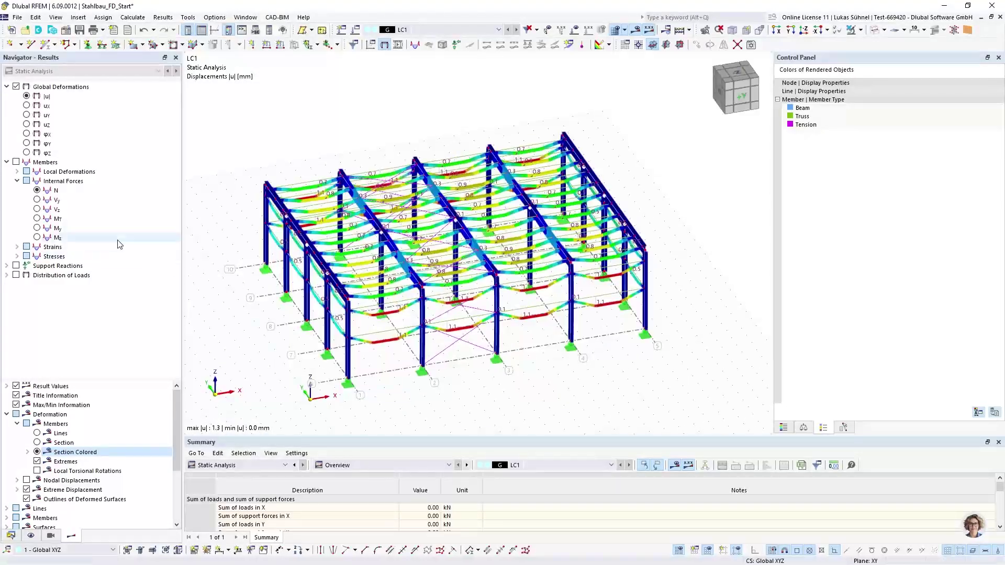
Step: Review the members' axial forces N and display their bending moments My
{"action": "left_click", "coordinate": [47, 193]}
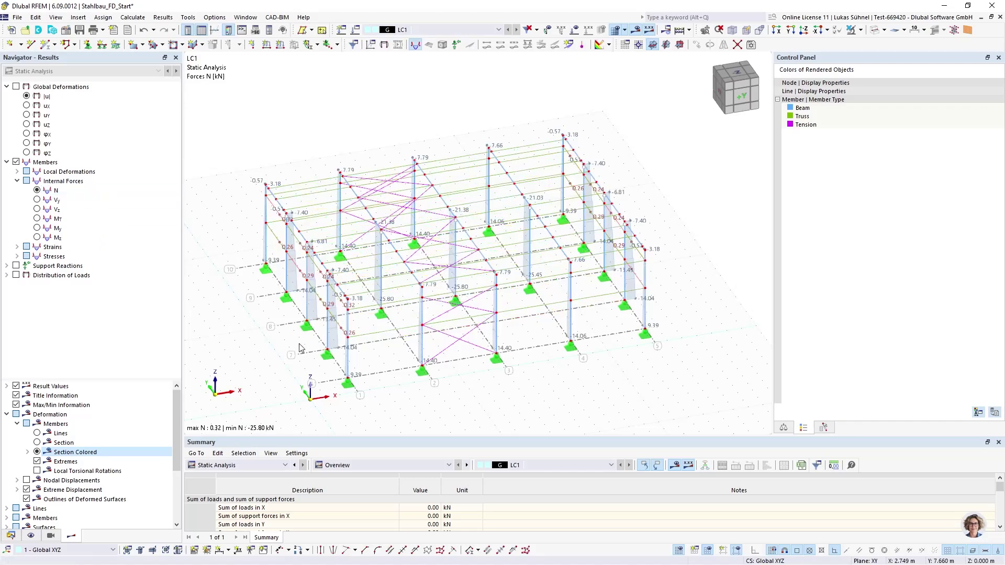
{"action": "middle_click_drag", "start_coordinate": [330, 309], "coordinate": [381, 338], "text": "ctrl"}
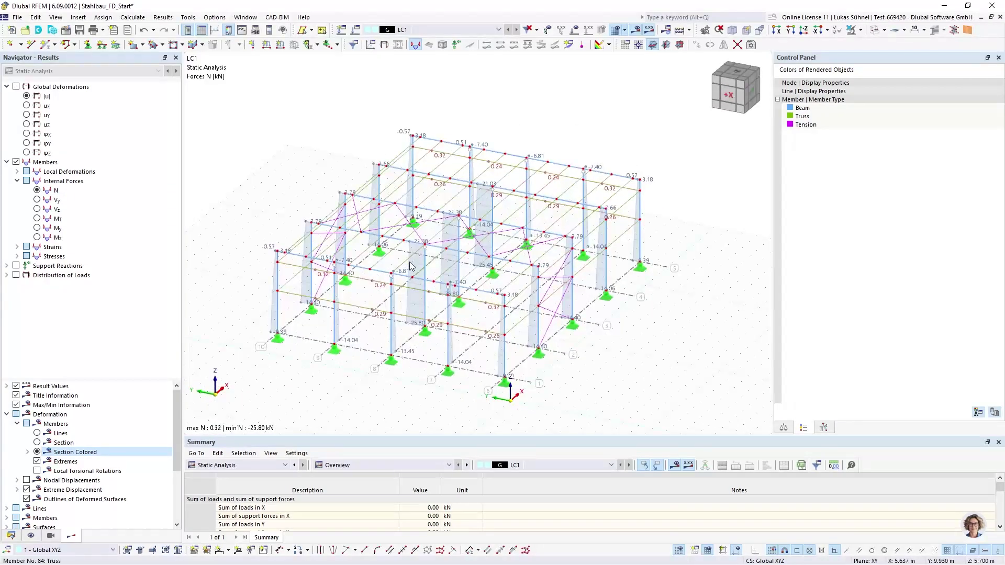
{"action": "left_click", "coordinate": [54, 228]}
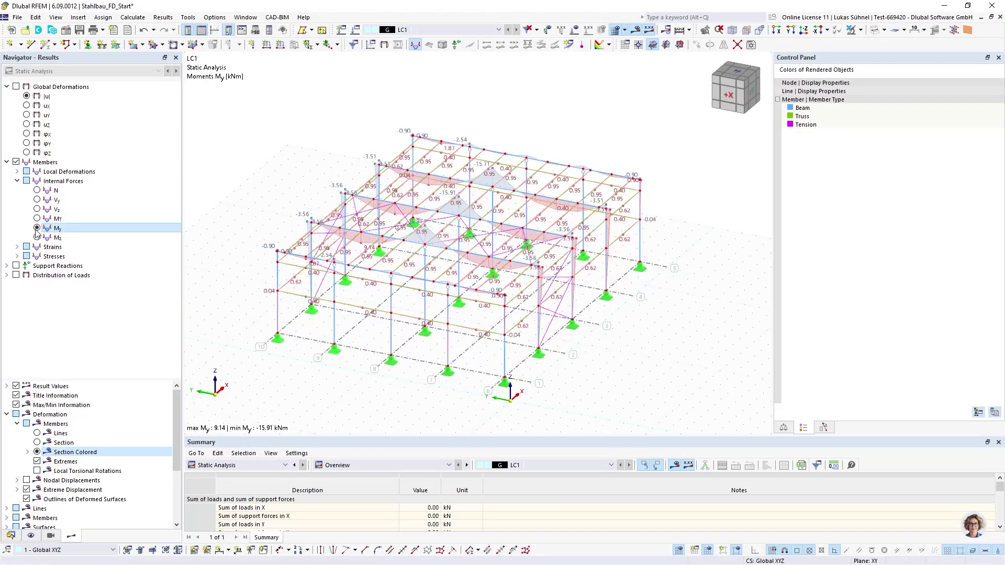
Step: Limit visibility to the members with sections IPE 450, HEA 300 and IPE 600, and stop showing hidden objects in the background
{"action": "left_click", "coordinate": [50, 536]}
{"action": "left_click", "coordinate": [48, 424]}
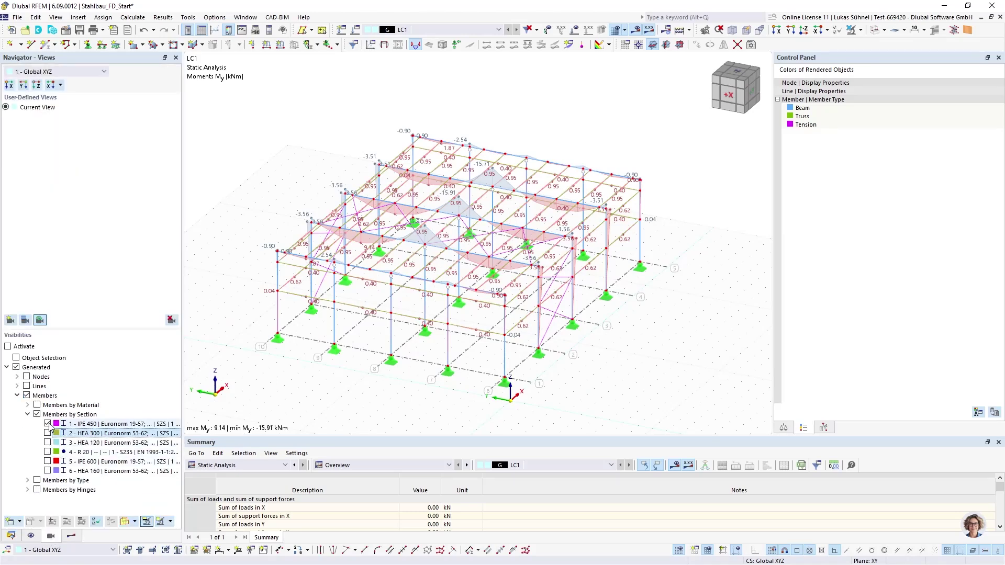
{"action": "left_click", "coordinate": [48, 434]}
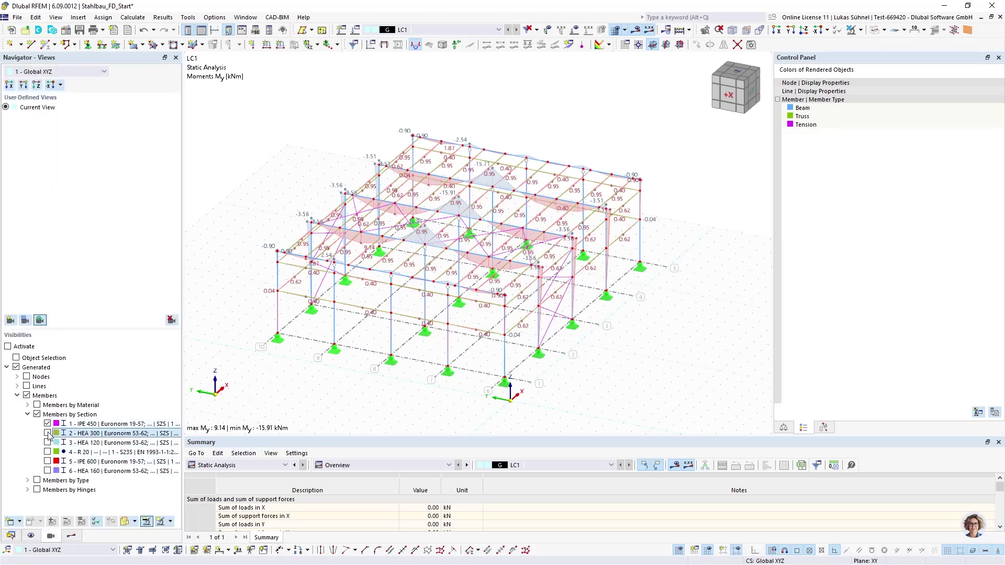
{"action": "left_click", "coordinate": [48, 462]}
{"action": "right_click", "coordinate": [298, 365]}
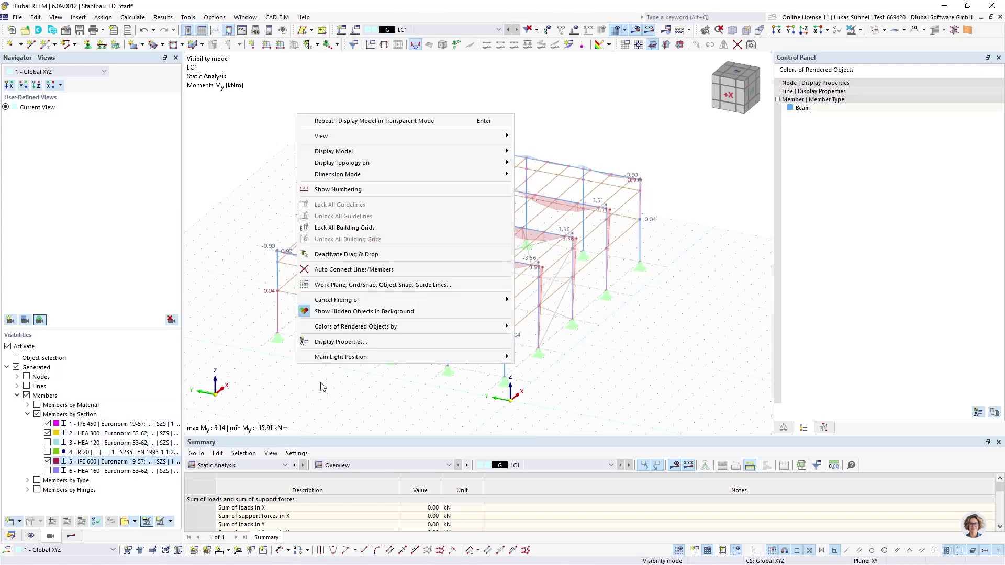
{"action": "left_click", "coordinate": [363, 312]}
{"action": "middle_click_drag", "start_coordinate": [392, 349], "coordinate": [410, 334], "text": "ctrl"}
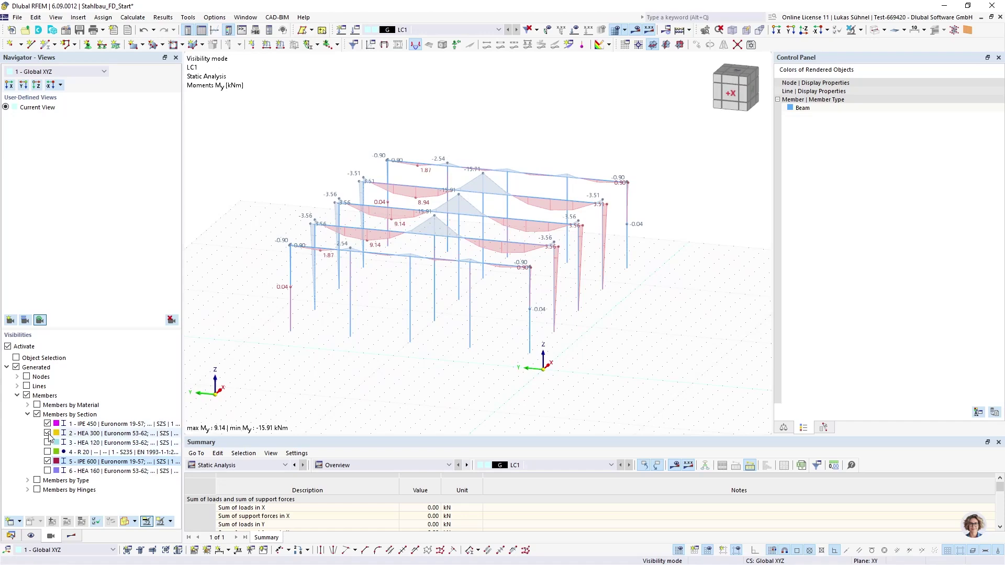
Step: Examine the My moment diagrams of the frames at the hinged inner columns and at the corners between outer columns and roof beams
{"action": "scroll", "coordinate": [371, 255], "scroll_direction": "up", "scroll_amount": 6}
{"action": "middle_click_drag", "start_coordinate": [418, 312], "coordinate": [359, 309], "text": "ctrl"}
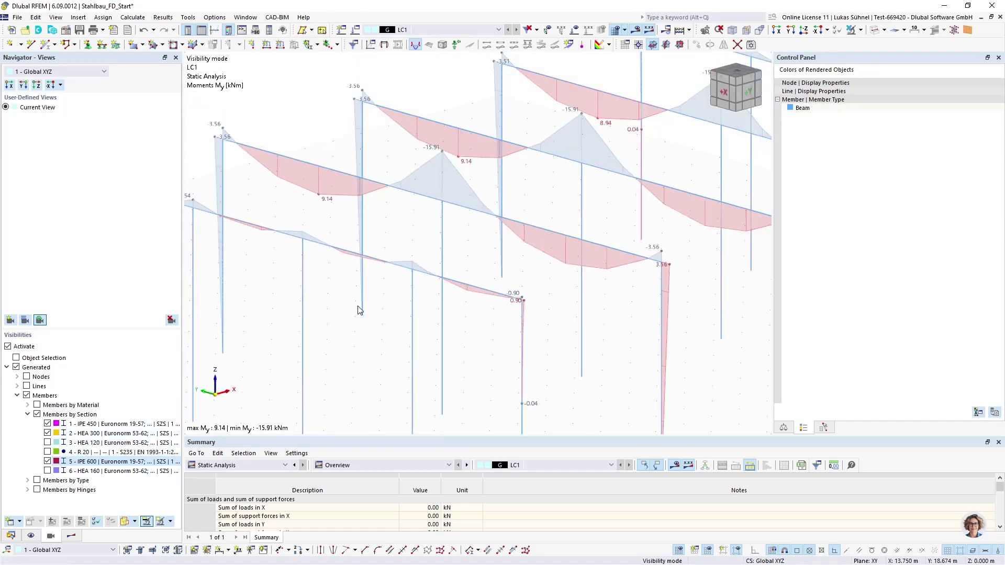
{"action": "scroll", "coordinate": [393, 312], "scroll_direction": "down", "scroll_amount": 3}
{"action": "middle_click_drag", "start_coordinate": [518, 294], "coordinate": [469, 295], "text": "ctrl"}
{"action": "scroll", "coordinate": [458, 291], "scroll_direction": "up", "scroll_amount": 5}
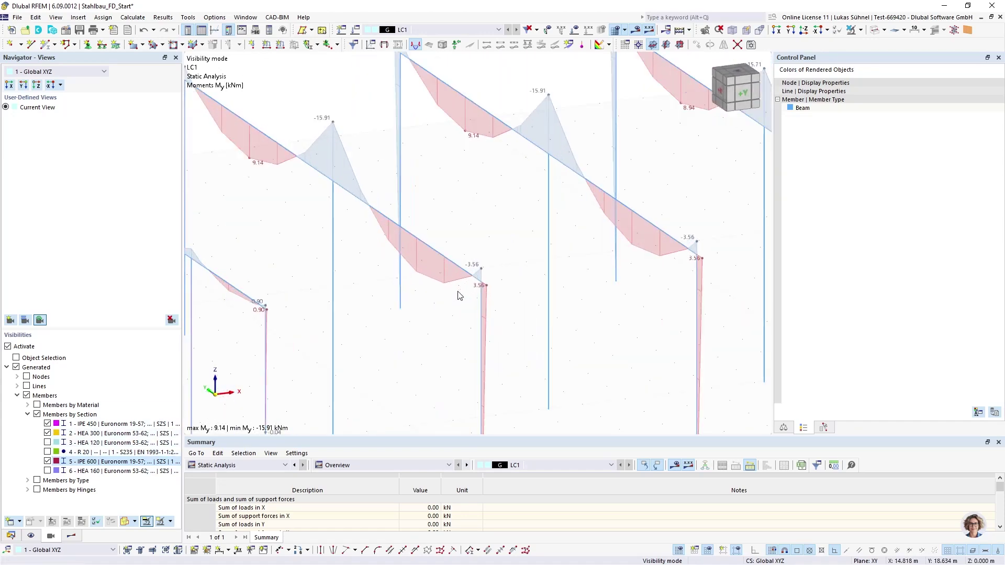
{"action": "scroll", "coordinate": [461, 292], "scroll_direction": "down", "scroll_amount": 4}
{"action": "scroll", "coordinate": [467, 293], "scroll_direction": "up", "scroll_amount": 5}
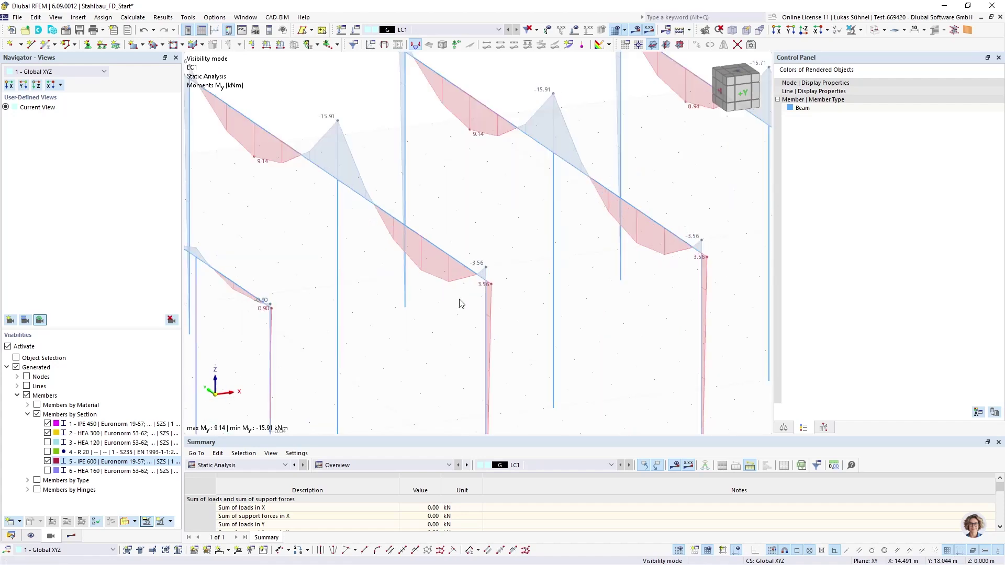
{"action": "scroll", "coordinate": [463, 302], "scroll_direction": "down", "scroll_amount": 6}
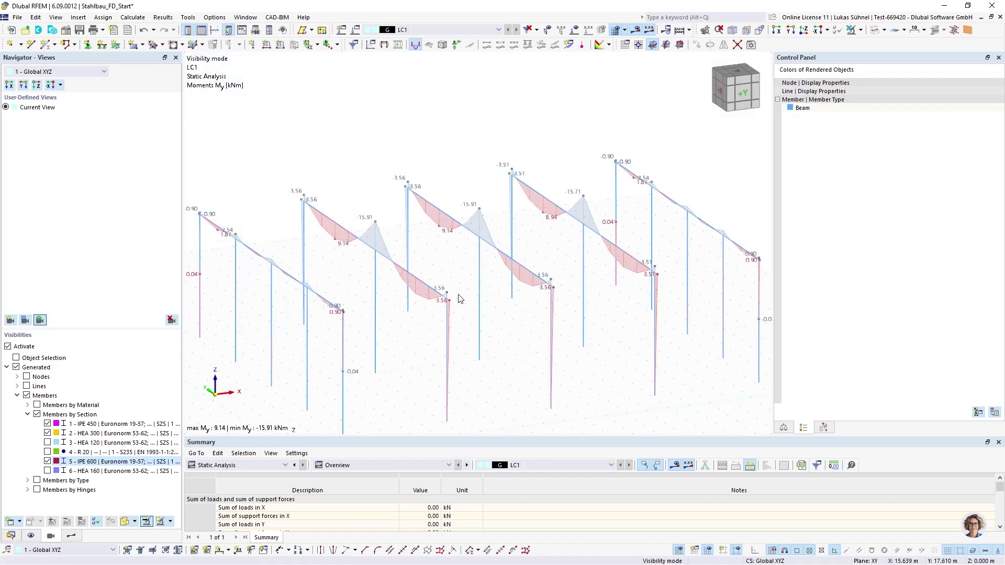
{"action": "middle_click_drag", "start_coordinate": [455, 321], "coordinate": [363, 228], "text": "ctrl"}
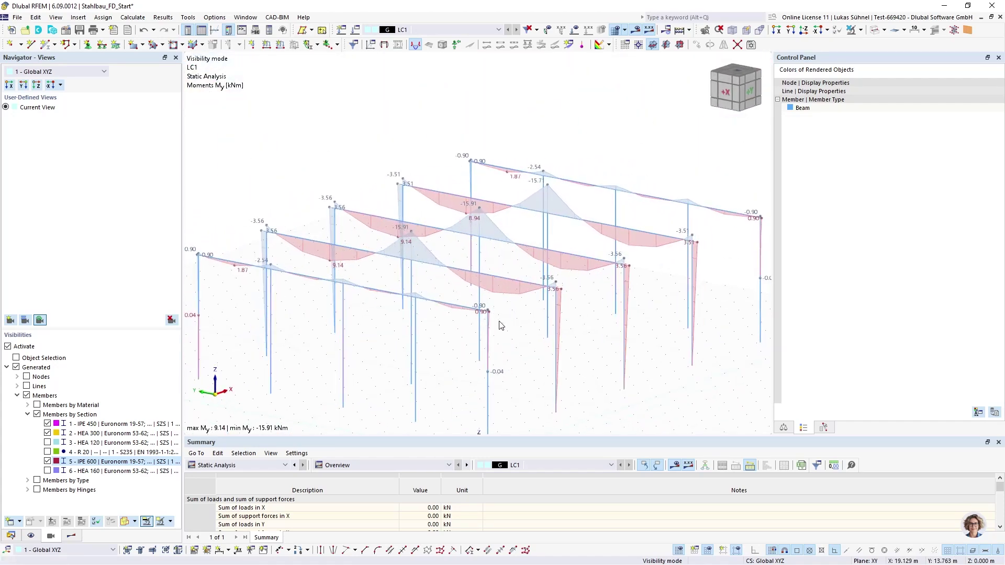
{"action": "scroll", "coordinate": [549, 285], "scroll_direction": "up", "scroll_amount": 5}
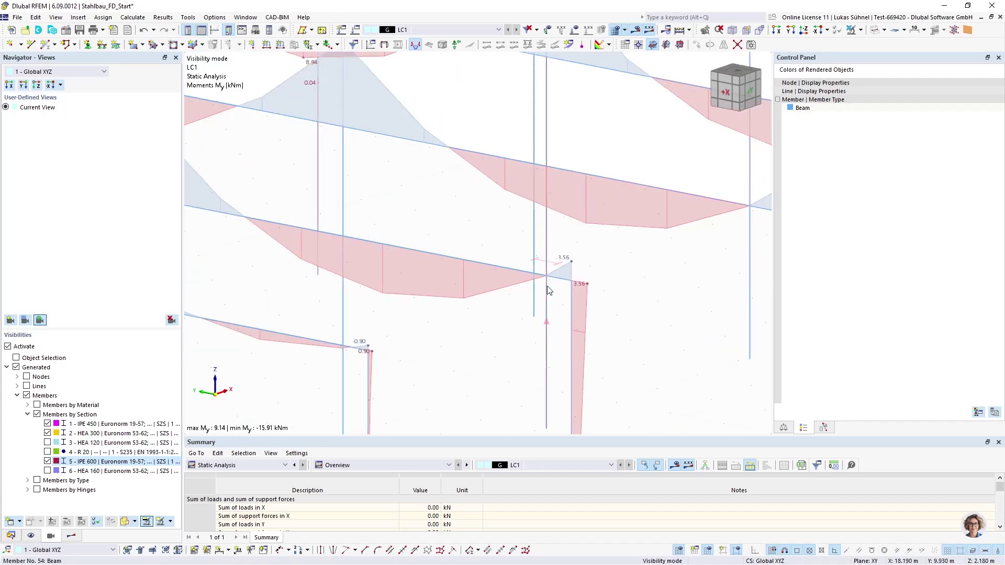
{"action": "scroll", "coordinate": [590, 285], "scroll_direction": "down", "scroll_amount": 6}
{"action": "middle_click_drag", "start_coordinate": [576, 297], "coordinate": [574, 346], "text": "ctrl"}
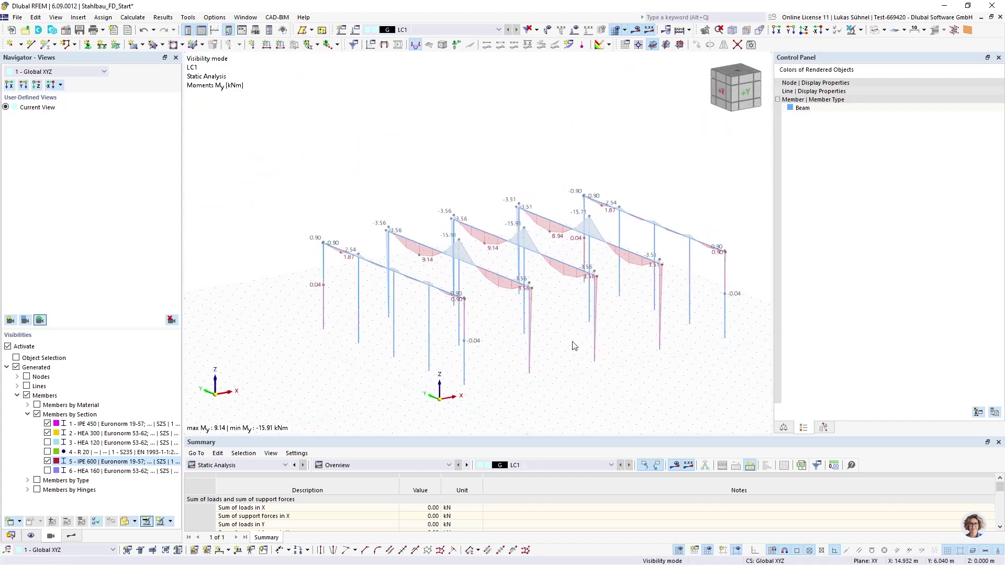
Step: Restrict visibility to the members with section HEA 120 to show only their My moments
{"action": "left_click", "coordinate": [47, 461]}
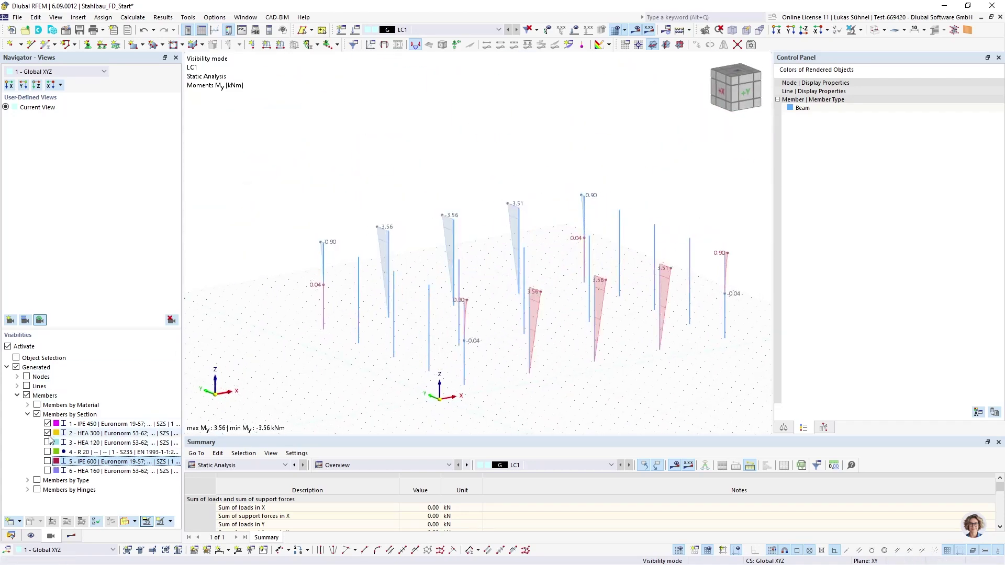
{"action": "left_click", "coordinate": [48, 433]}
{"action": "left_click", "coordinate": [48, 423]}
{"action": "left_click", "coordinate": [48, 443]}
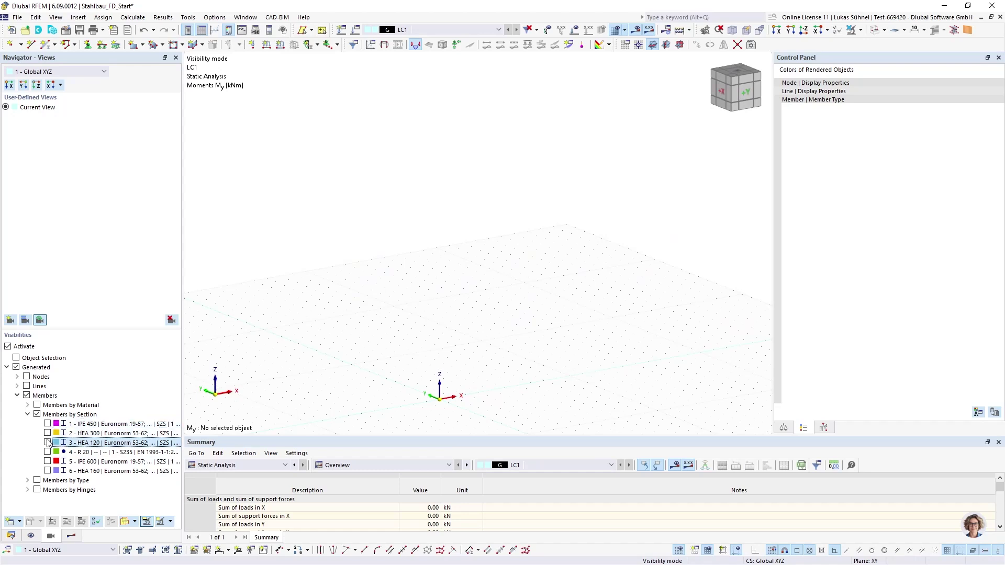
{"action": "scroll", "coordinate": [369, 338], "scroll_direction": "down", "scroll_amount": 1}
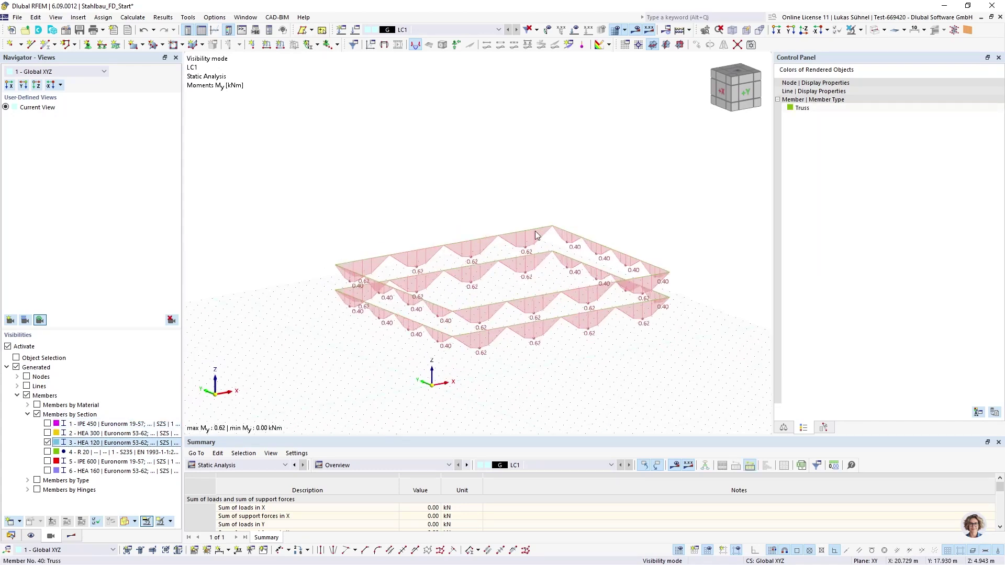
Step: Add the members with section HEA 160 to the visible objects to show their My moments
{"action": "left_click", "coordinate": [52, 472]}
{"action": "left_click", "coordinate": [48, 471]}
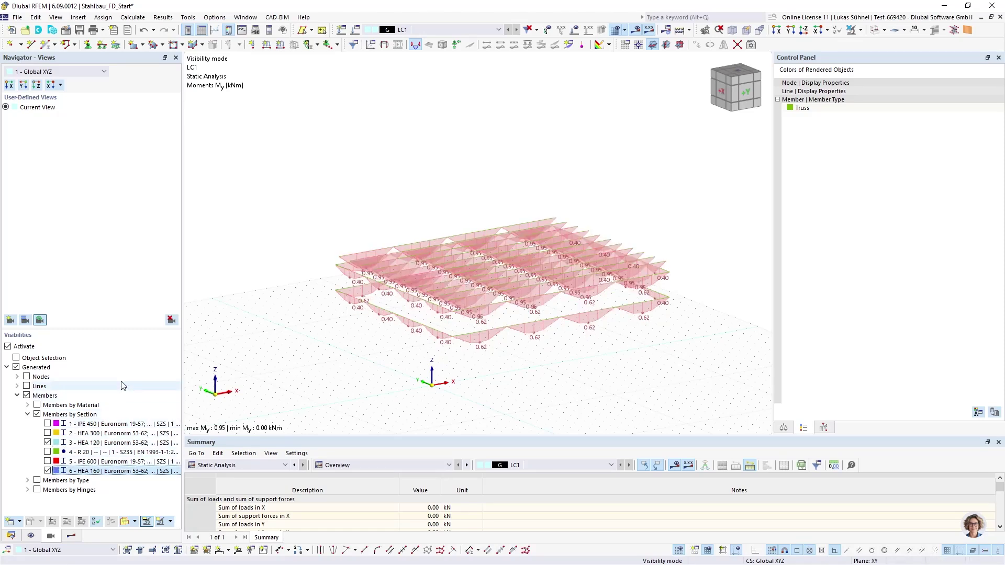
Step: Cancel the visibility mode to bring back all objects, and turn off the results display on the hall model
{"action": "left_click", "coordinate": [861, 30]}
{"action": "left_click", "coordinate": [881, 105]}
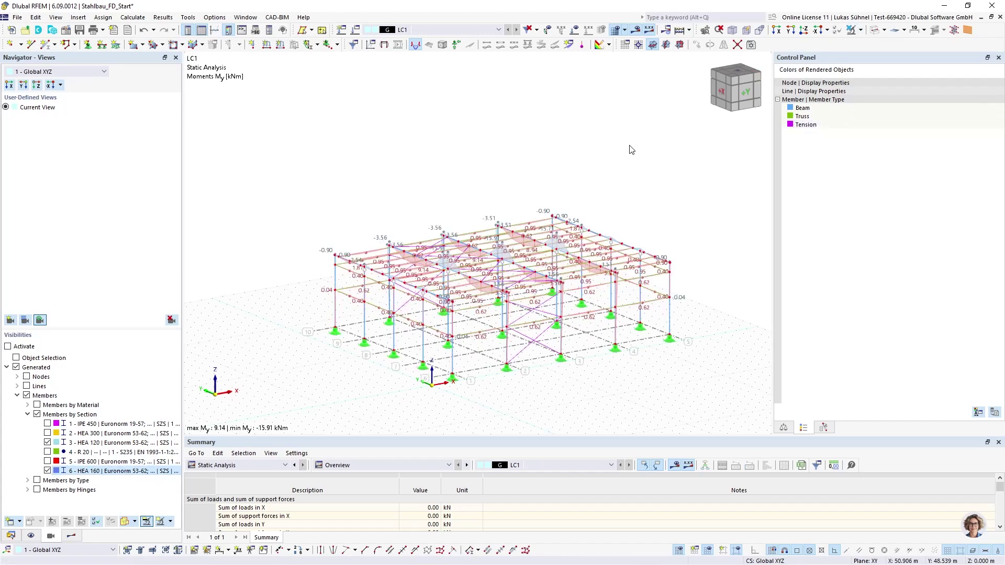
{"action": "key", "text": "Escape"}
{"action": "left_click", "coordinate": [637, 31]}
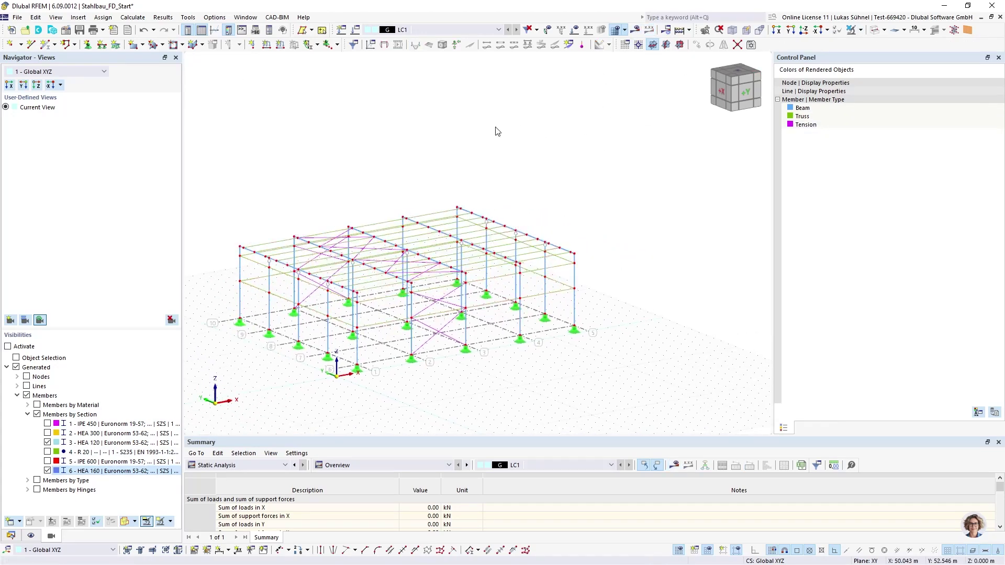
{"action": "scroll", "coordinate": [501, 217], "scroll_direction": "up", "scroll_amount": 3}
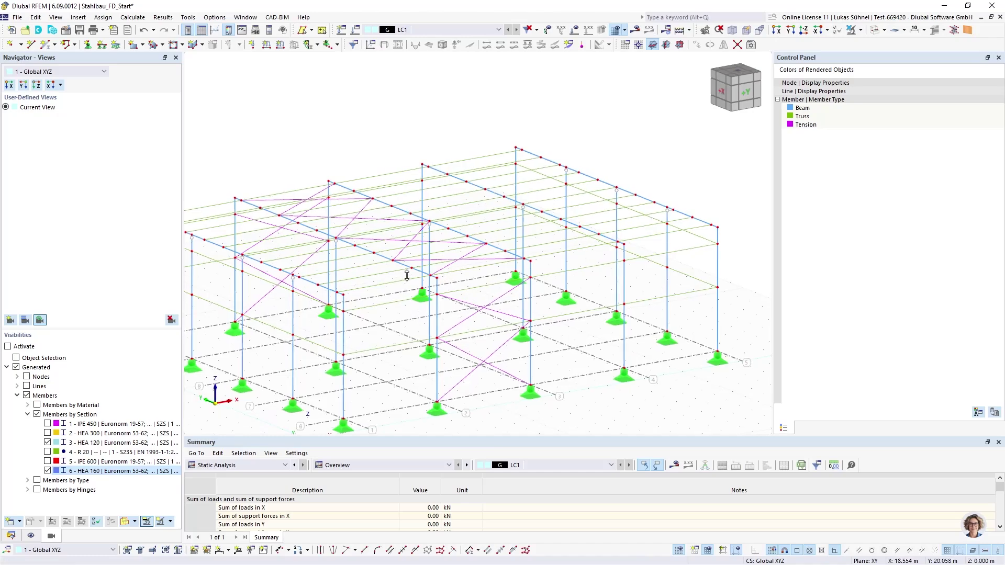
{"action": "scroll", "coordinate": [382, 287], "scroll_direction": "down", "scroll_amount": 5}
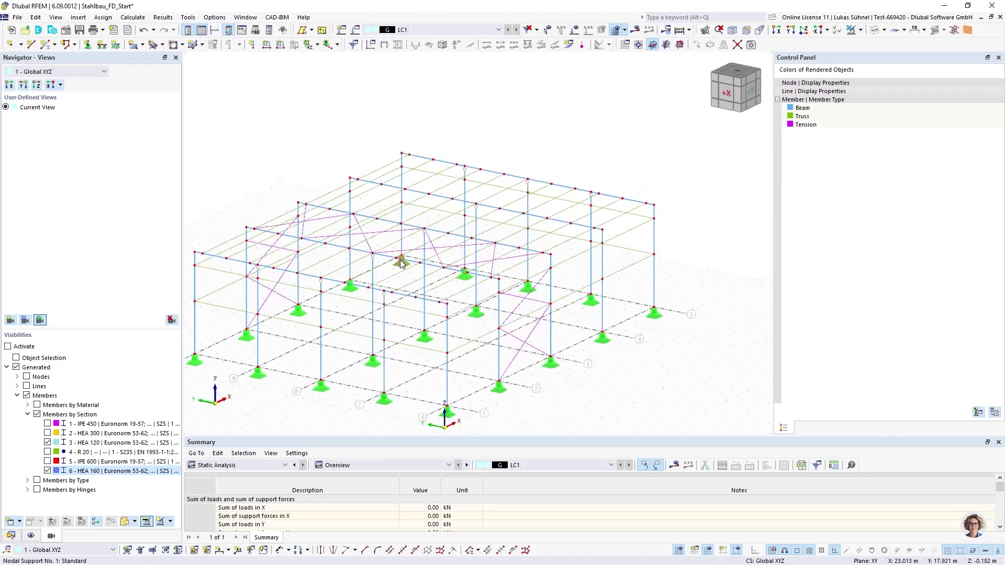
{"action": "mouse_move", "coordinate": [429, 293]}
{"action": "middle_mouse_down"}
{"action": "mouse_move", "coordinate": [474, 304]}
{"action": "mouse_move", "coordinate": [426, 291]}
{"action": "middle_mouse_up"}
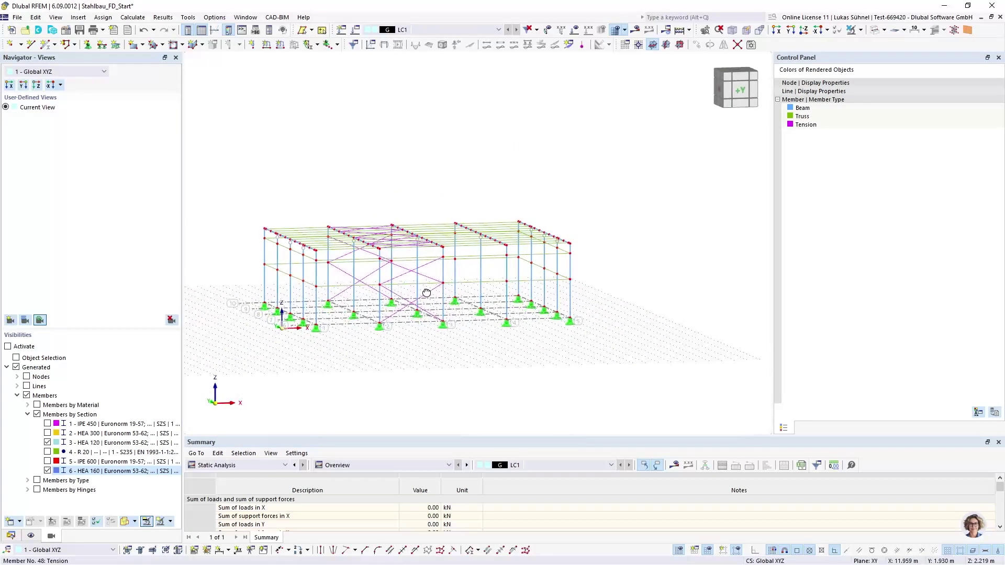
Step: Show the model data in the navigator and display the hall's members as solid rendered sections
{"action": "left_click", "coordinate": [11, 536]}
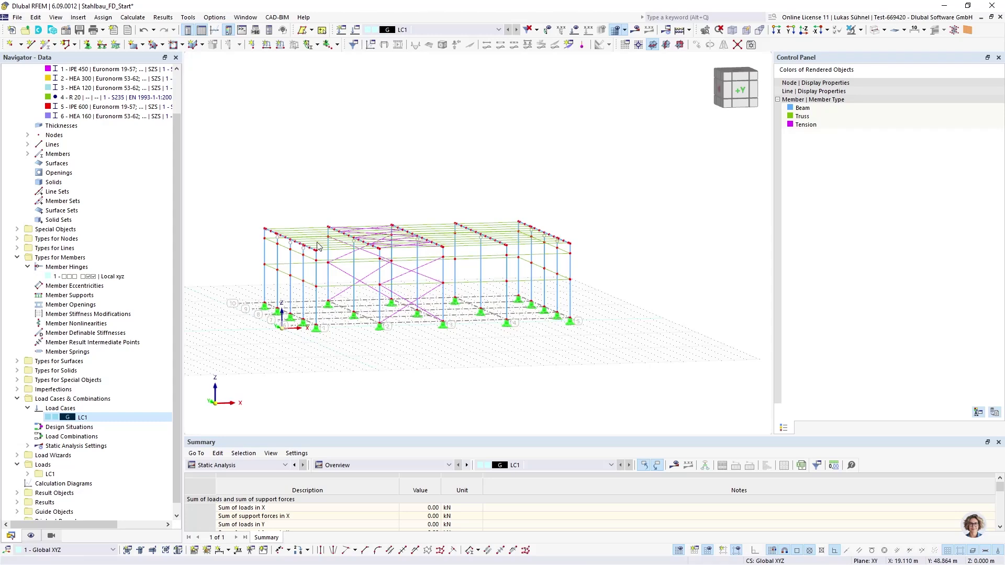
{"action": "middle_click_drag", "start_coordinate": [296, 205], "coordinate": [359, 194], "text": "ctrl"}
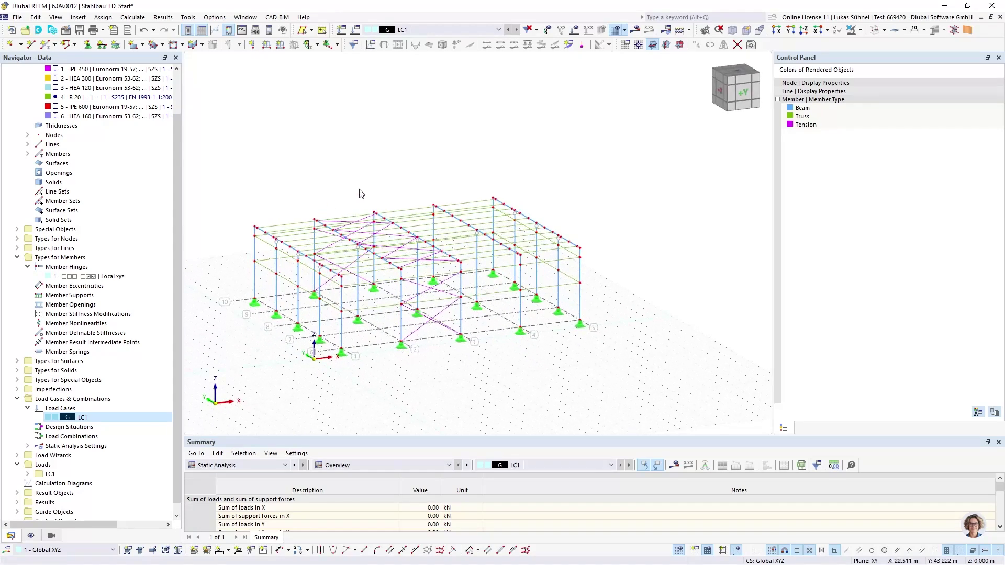
{"action": "middle_click_drag", "start_coordinate": [432, 190], "coordinate": [398, 167], "text": "ctrl"}
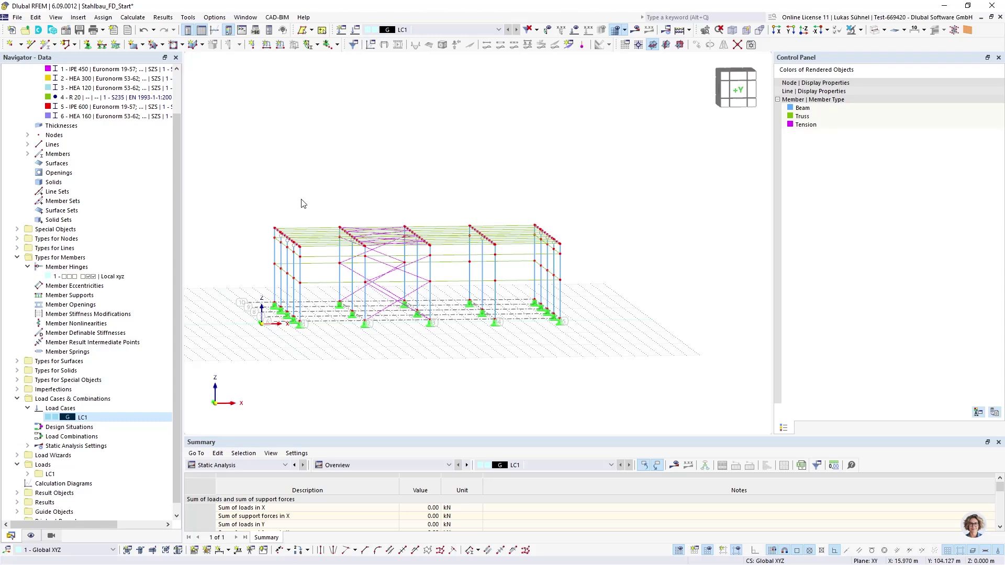
{"action": "left_click", "coordinate": [876, 30]}
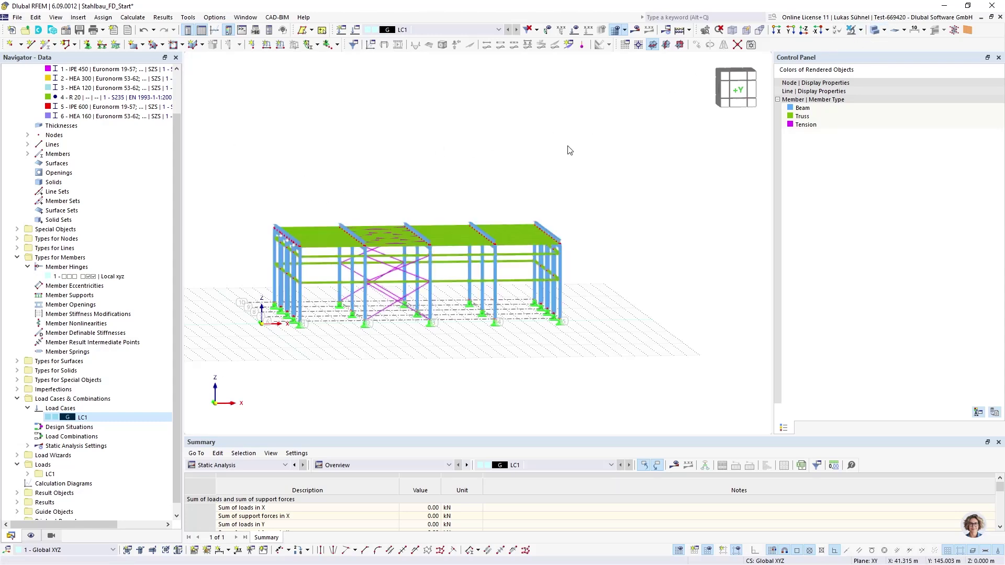
{"action": "middle_click_drag", "start_coordinate": [366, 136], "coordinate": [398, 172], "text": "ctrl"}
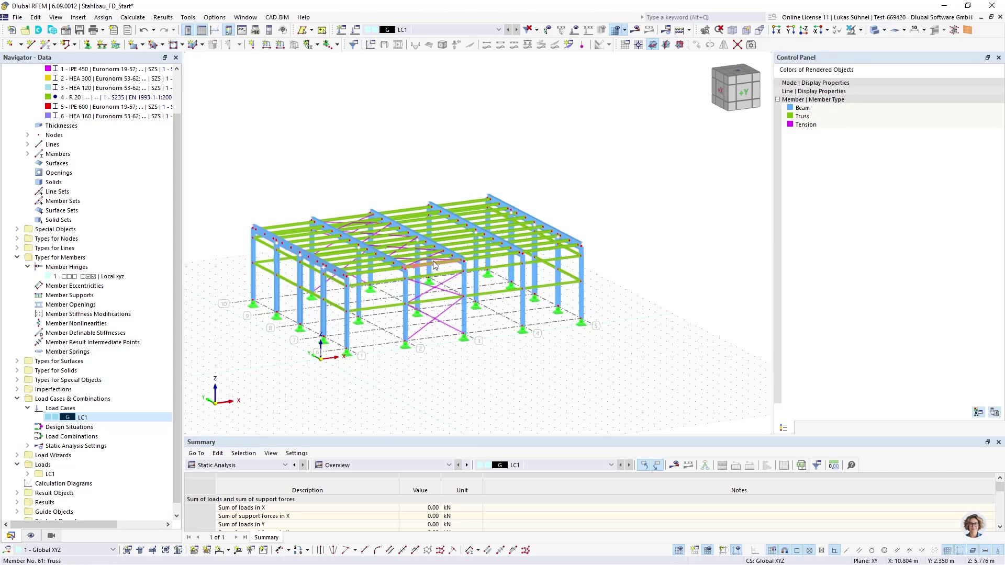
Step: Arrange RFEM and Autodesk Revit side by side, and narrow Revit's properties and project browser area to enlarge the 3D view
{"action": "left_click_drag", "start_coordinate": [354, 13], "coordinate": [0, 93]}
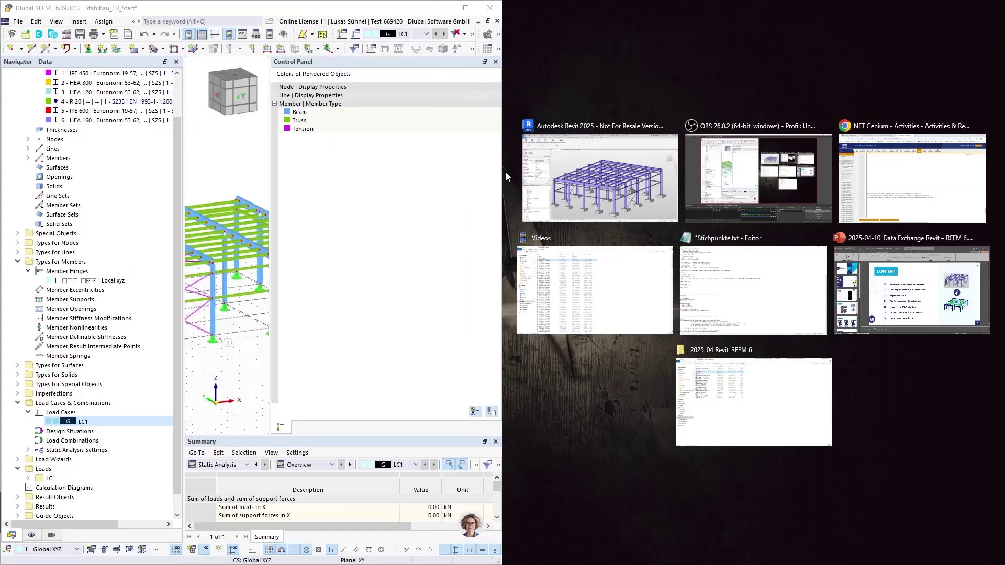
{"action": "left_click", "coordinate": [583, 175]}
{"action": "scroll", "coordinate": [729, 201], "scroll_direction": "down", "scroll_amount": 5}
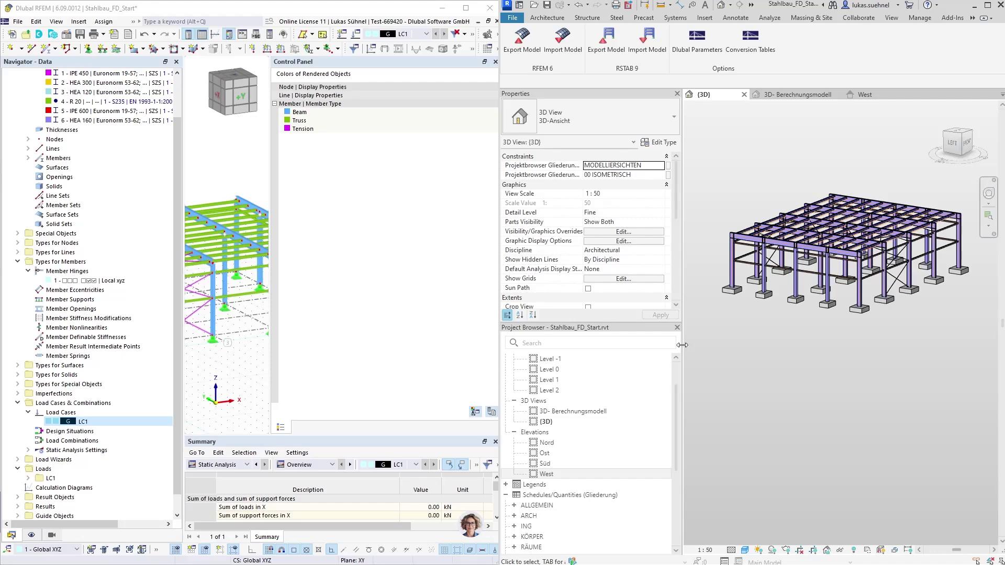
{"action": "left_click_drag", "start_coordinate": [684, 345], "coordinate": [637, 345]}
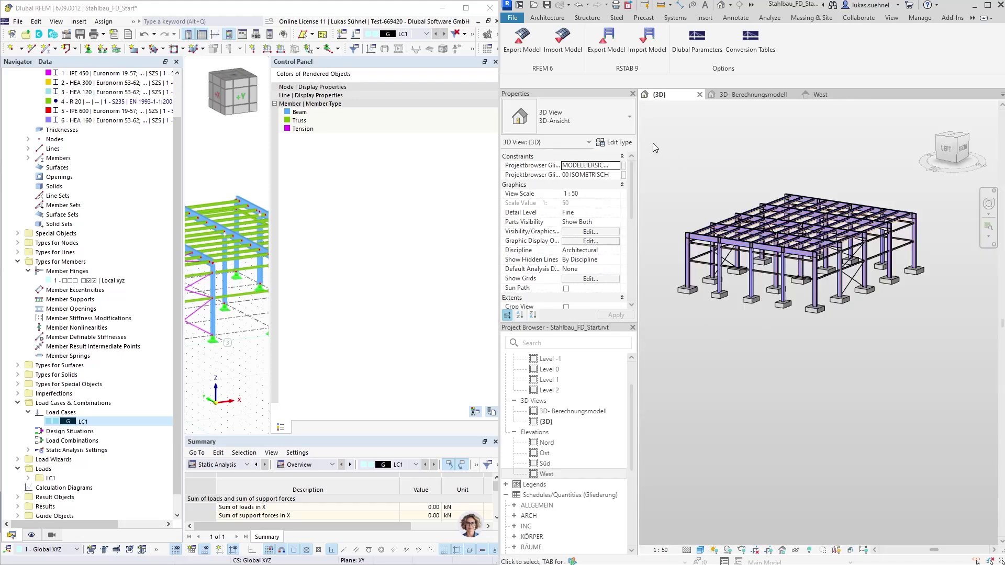
Step: Delete the entire steel hall from Revit's {3D} view and check the analytical view 3D- Berechnungsmodell for remaining elements
{"action": "left_click_drag", "start_coordinate": [652, 143], "coordinate": [939, 350]}
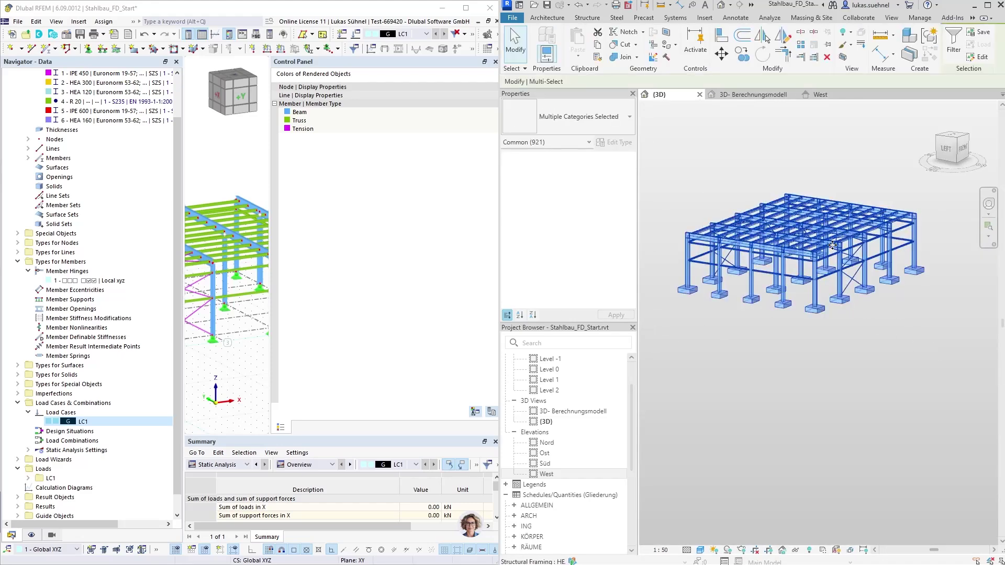
{"action": "key", "text": "Delete"}
{"action": "left_click", "coordinate": [752, 95]}
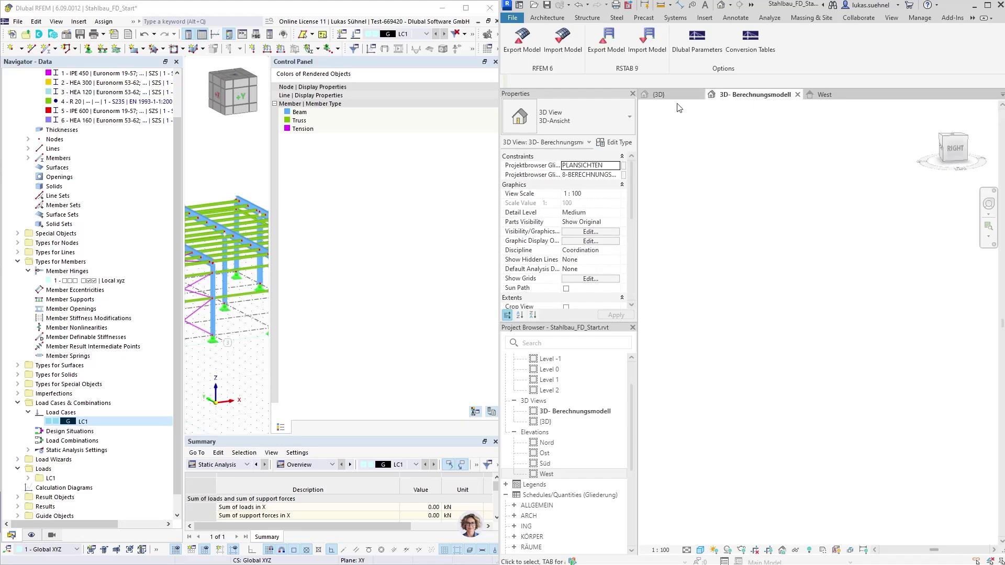
{"action": "left_click", "coordinate": [672, 96]}
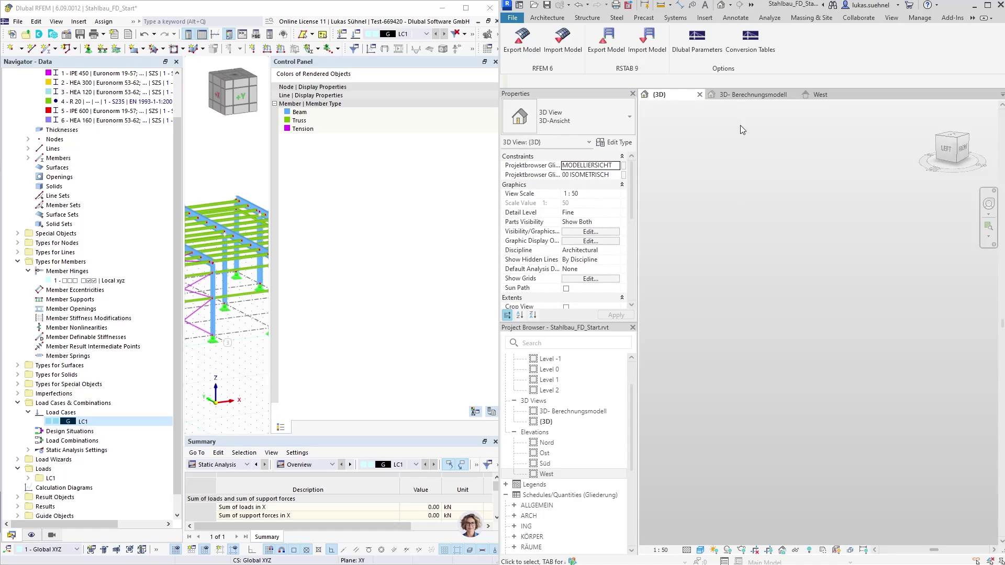
Step: Import the model from RFEM 6 into Revit, updating the existing structure with analytical and physical properties
{"action": "left_click", "coordinate": [568, 60]}
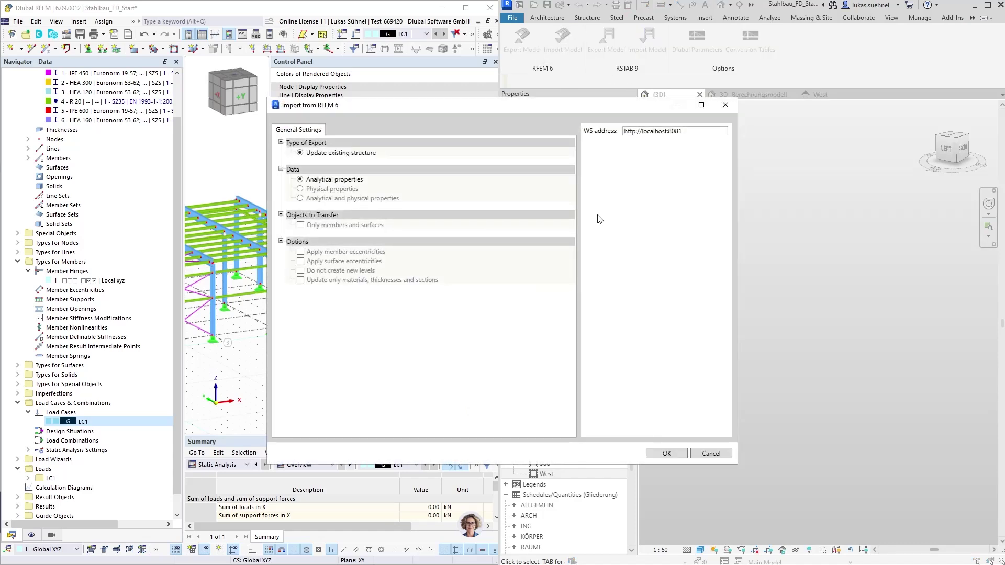
{"action": "left_click", "coordinate": [316, 191]}
{"action": "left_click", "coordinate": [314, 180]}
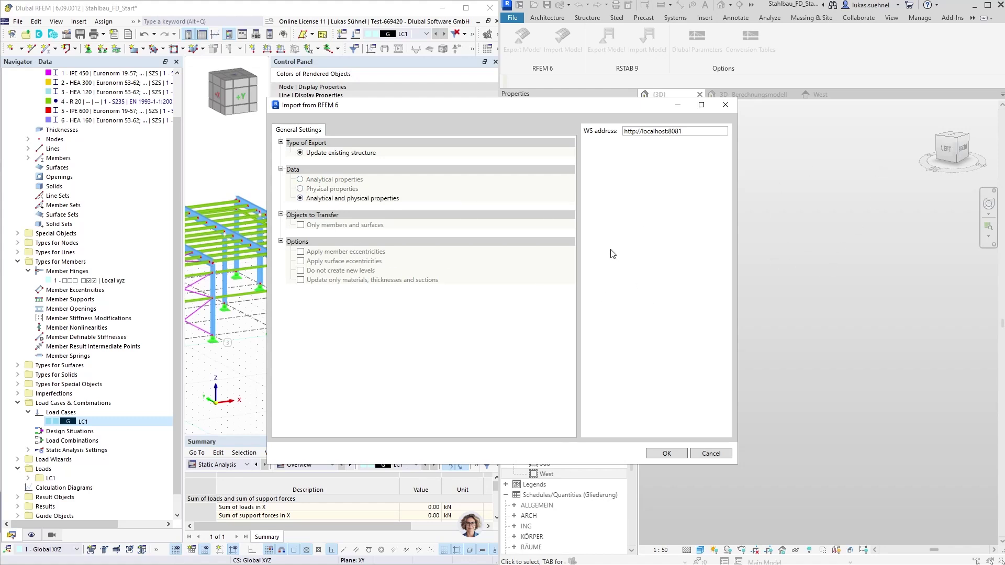
{"action": "left_click", "coordinate": [667, 453]}
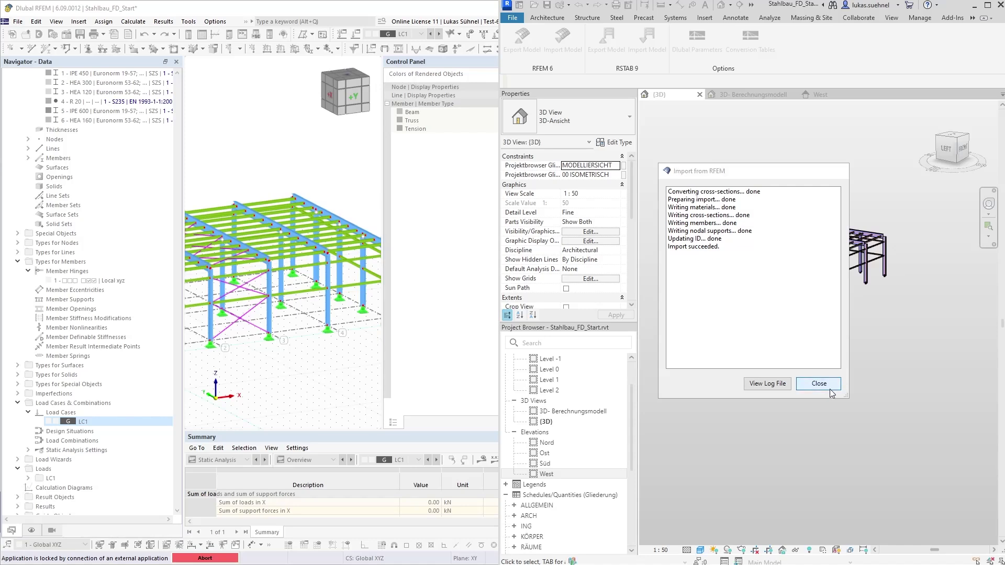
{"action": "left_click", "coordinate": [818, 383]}
Step: Maximize Revit and inspect the imported physical steel structure in the {3D} view
{"action": "left_click", "coordinate": [987, 5]}
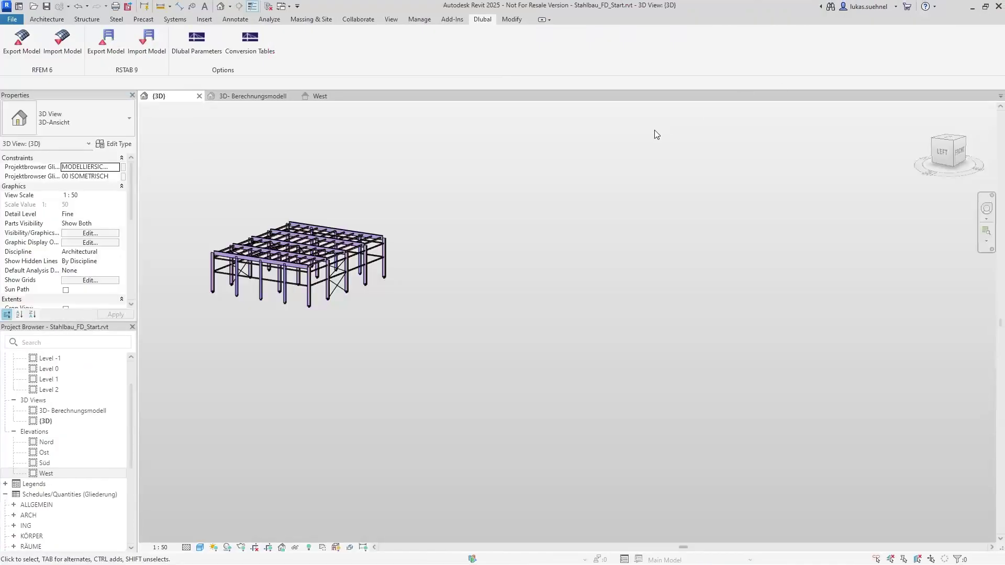
{"action": "scroll", "coordinate": [212, 225], "scroll_direction": "up", "scroll_amount": 5}
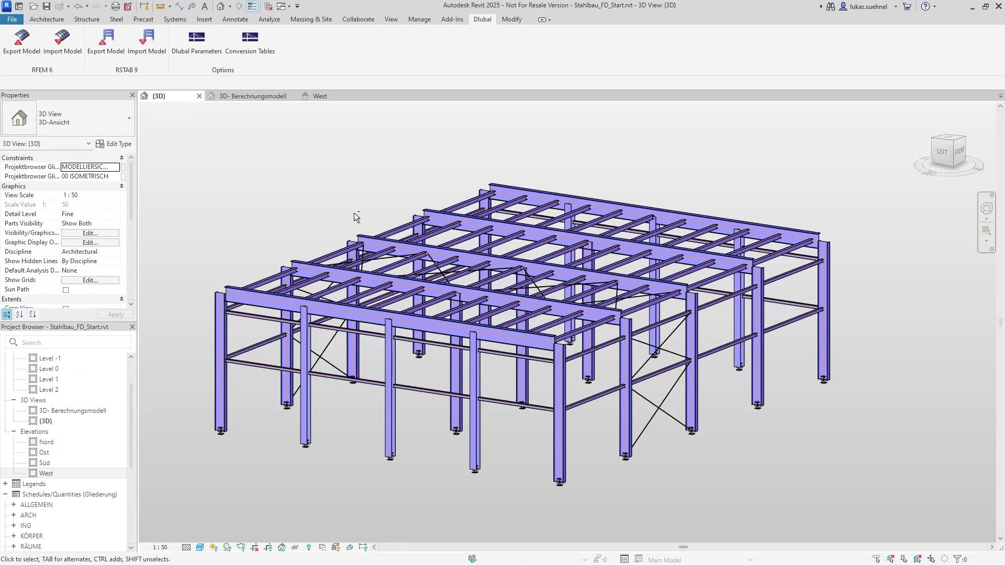
{"action": "middle_click_drag", "start_coordinate": [354, 213], "coordinate": [257, 225], "text": "shift"}
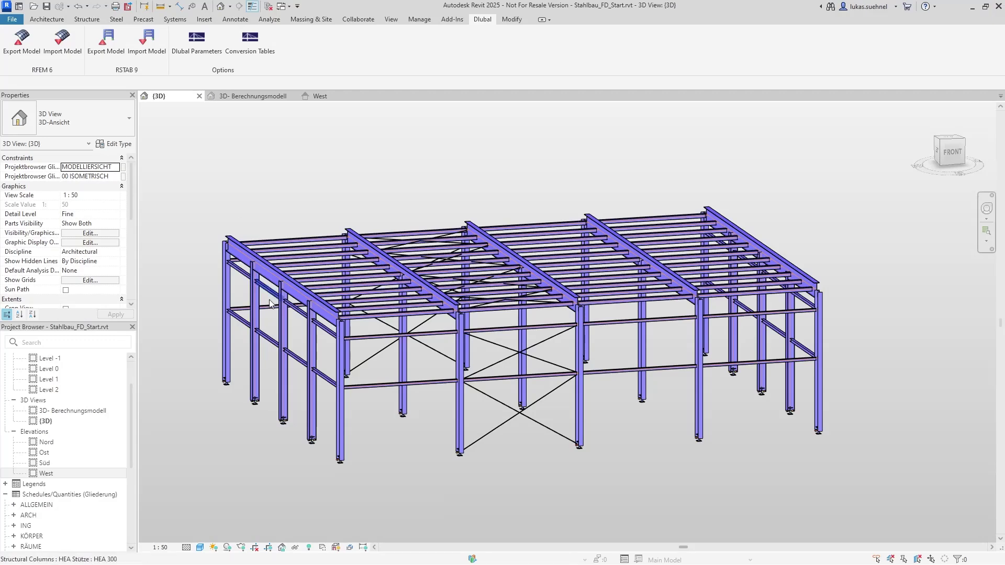
Step: Inspect the imported model in the 3D- Berechnungsmodell view, and check the translation and rotation conditions of a corner column's support
{"action": "left_click", "coordinate": [244, 97]}
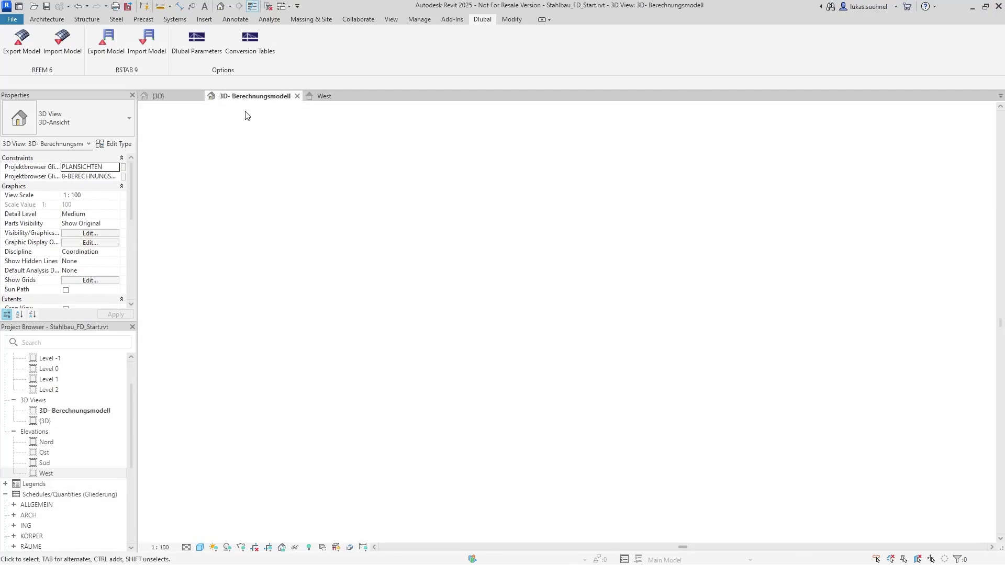
{"action": "scroll", "coordinate": [272, 285], "scroll_direction": "down", "scroll_amount": 3}
{"action": "middle_click_drag", "start_coordinate": [269, 291], "coordinate": [466, 300], "text": "shift"}
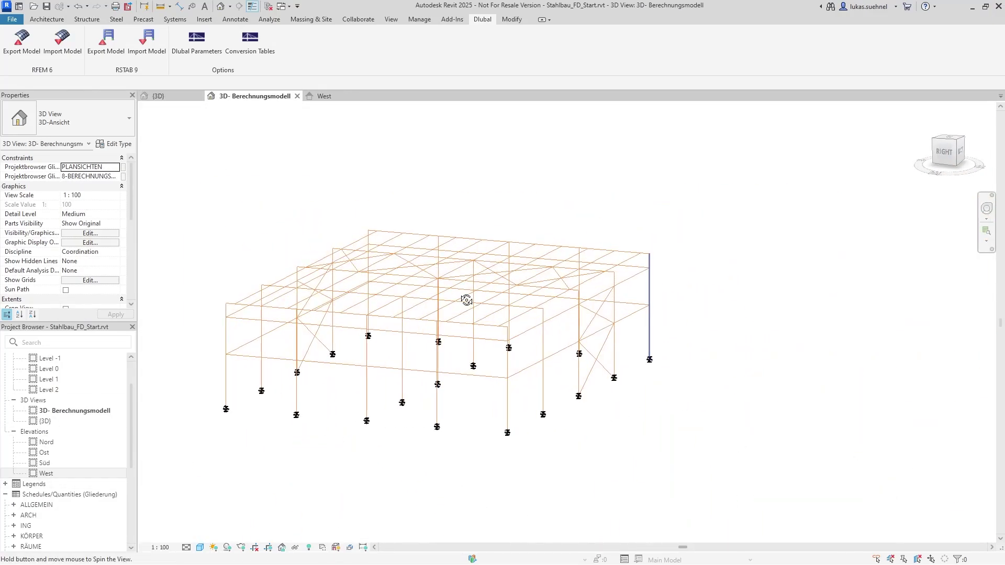
{"action": "scroll", "coordinate": [223, 417], "scroll_direction": "up", "scroll_amount": 5}
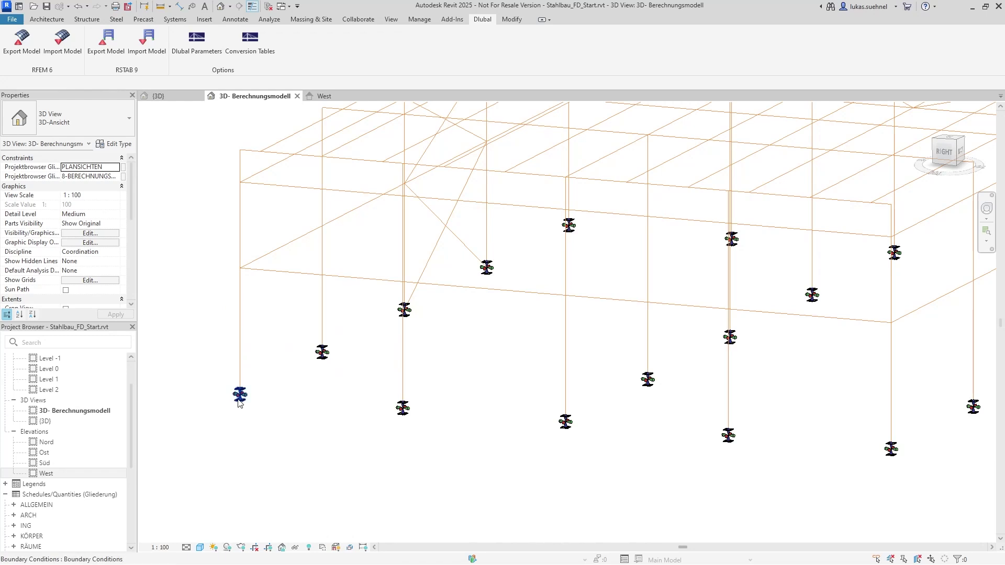
{"action": "left_click", "coordinate": [239, 399]}
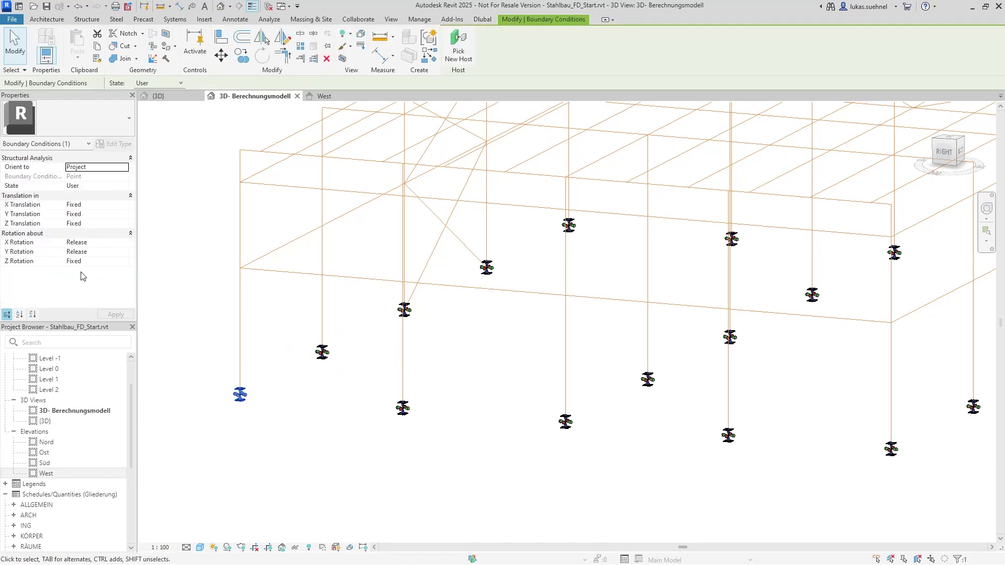
Step: Check the start and end releases of a horizontal wall member and of an inner gable column in the analytical model
{"action": "left_click", "coordinate": [278, 275]}
{"action": "scroll", "coordinate": [84, 283], "scroll_direction": "down", "scroll_amount": 3}
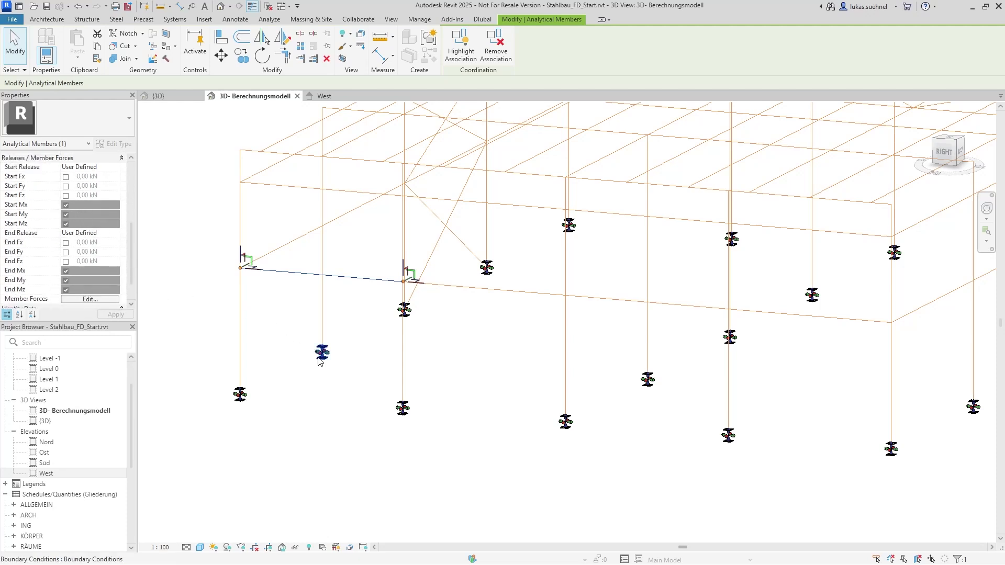
{"action": "middle_click_drag", "start_coordinate": [276, 327], "coordinate": [247, 312], "text": "shift"}
{"action": "left_click", "coordinate": [221, 300]}
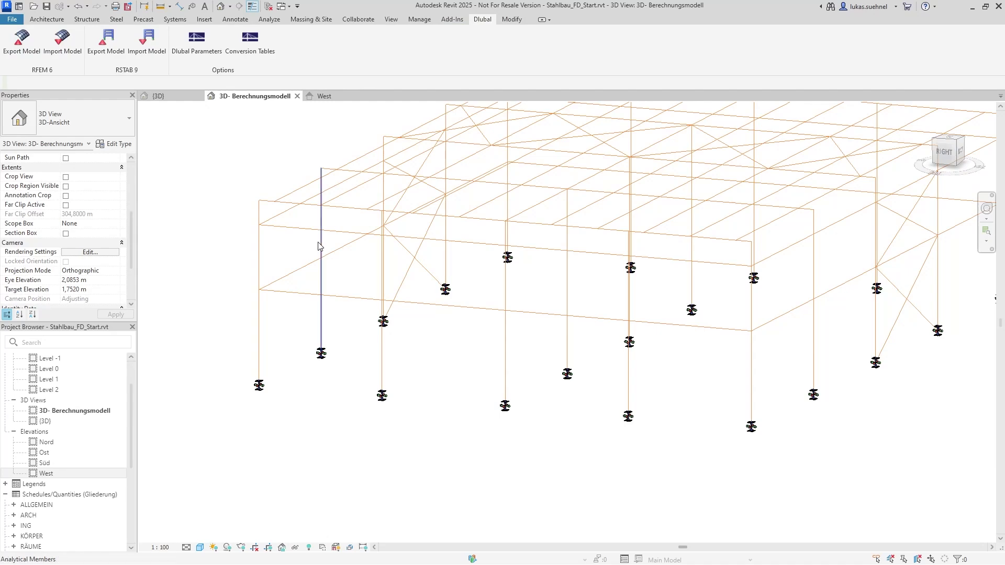
{"action": "mouse_move", "coordinate": [386, 298]}
{"action": "middle_mouse_down", "text": "shift"}
{"action": "mouse_move", "coordinate": [453, 303]}
{"action": "mouse_move", "coordinate": [372, 312]}
{"action": "middle_mouse_up", "text": "shift"}
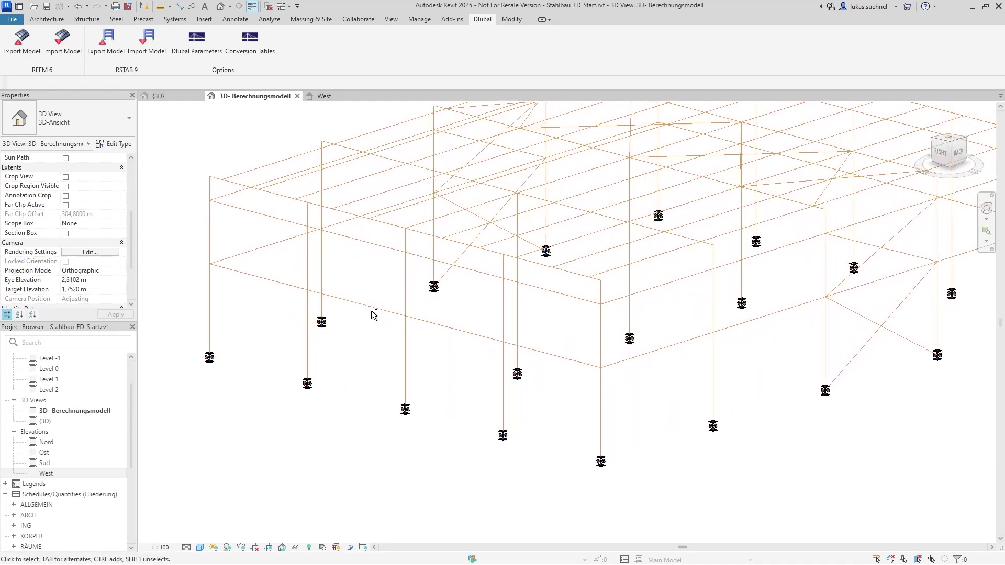
{"action": "left_click", "coordinate": [308, 256]}
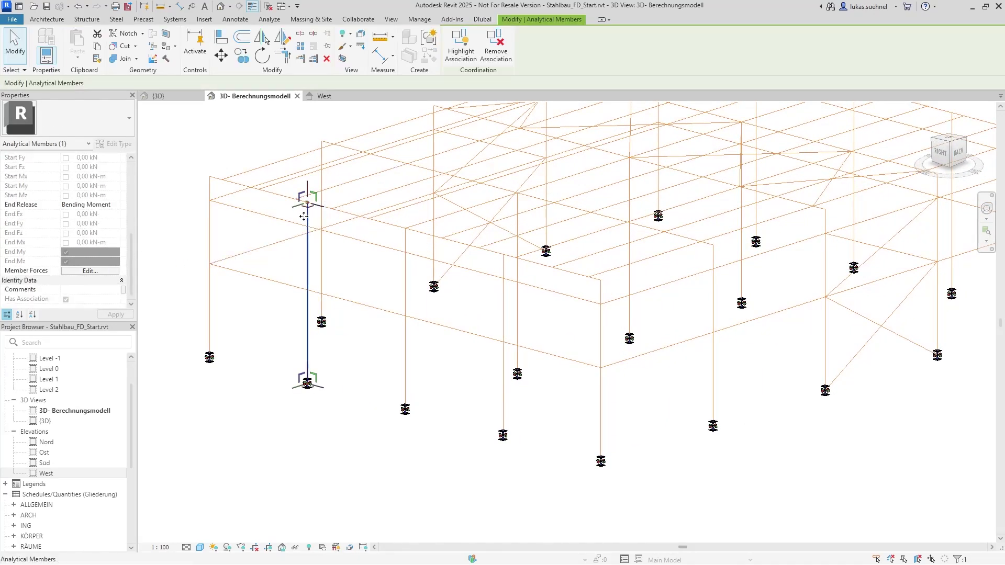
{"action": "left_click", "coordinate": [244, 337]}
{"action": "scroll", "coordinate": [289, 345], "scroll_direction": "down", "scroll_amount": 3}
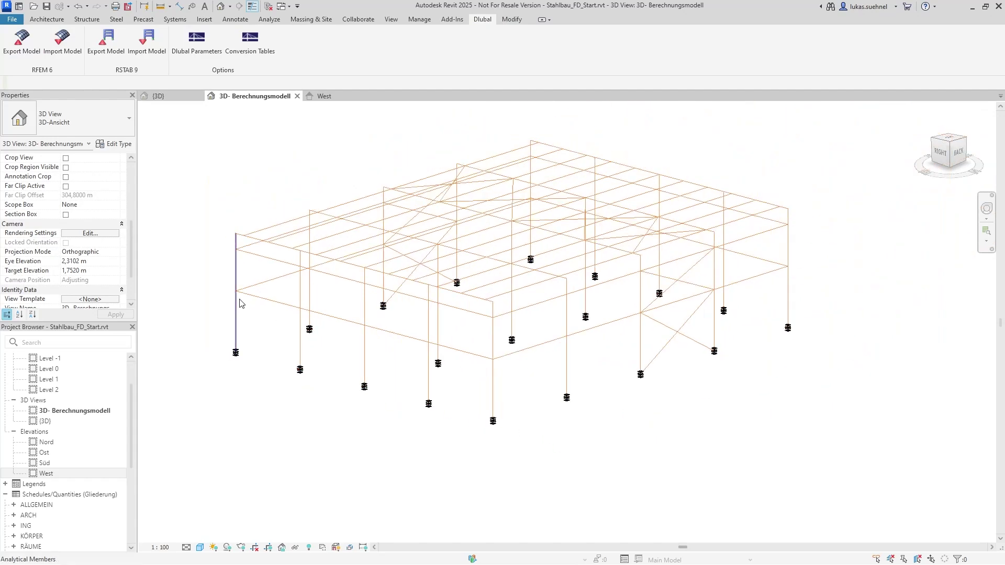
{"action": "middle_click_drag", "start_coordinate": [290, 345], "coordinate": [304, 314], "text": "shift"}
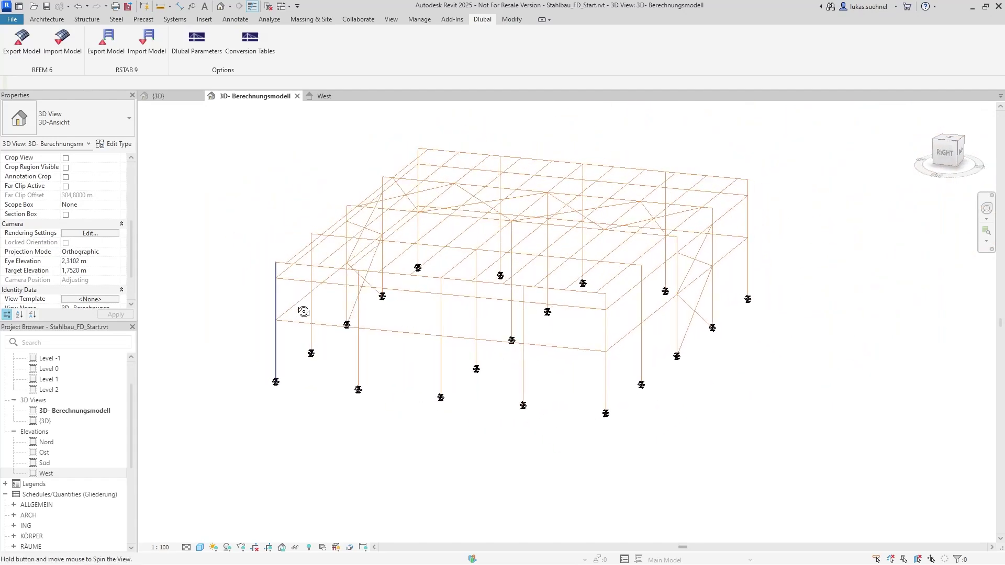
Step: Review the physical structure in the {3D} view, and select the whole analytical model in 3D- Berechnungsmodell for comparison
{"action": "left_click", "coordinate": [160, 96]}
{"action": "middle_click_drag", "start_coordinate": [210, 204], "coordinate": [210, 383], "text": "shift"}
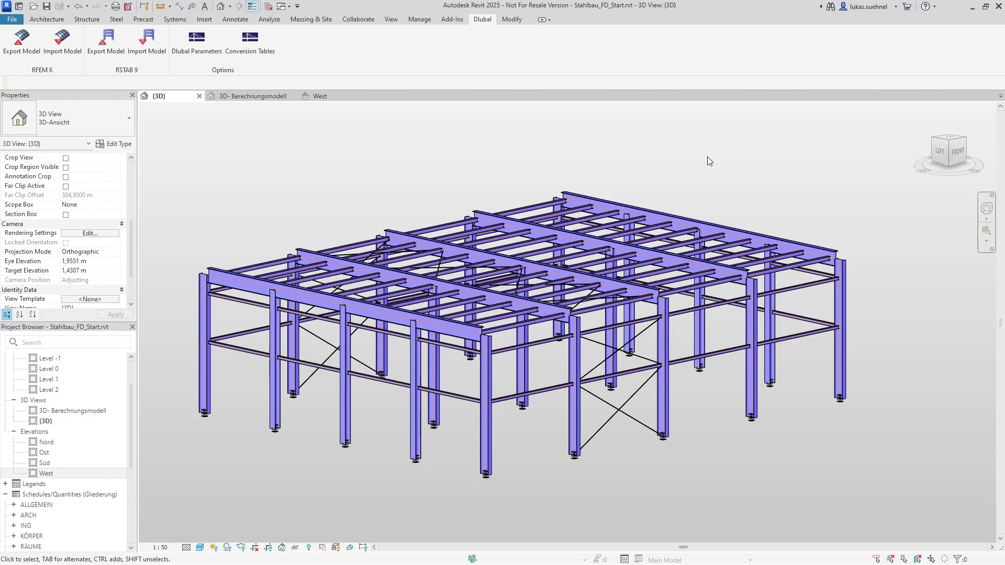
{"action": "middle_click_drag", "start_coordinate": [300, 182], "coordinate": [327, 177]}
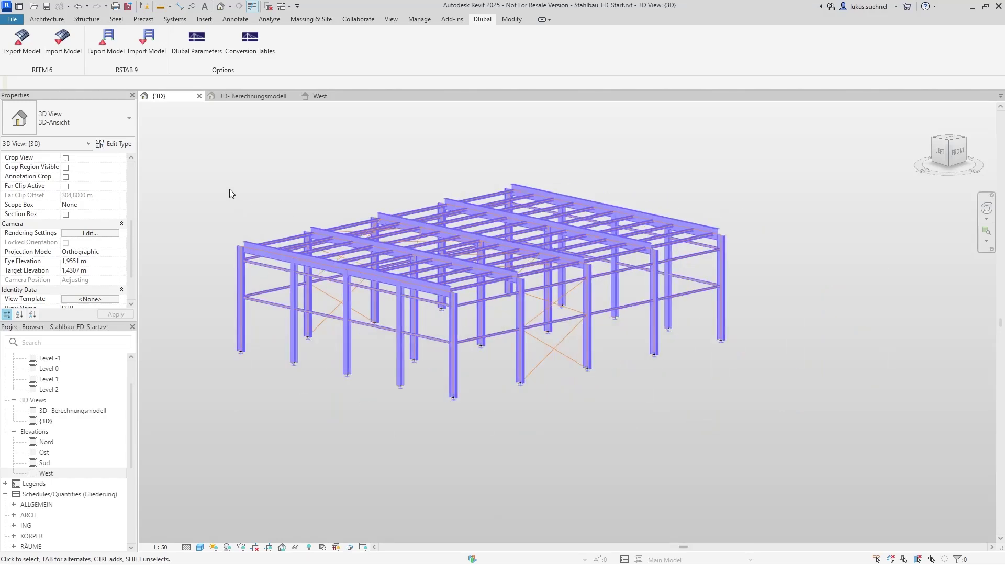
{"action": "left_click", "coordinate": [250, 97]}
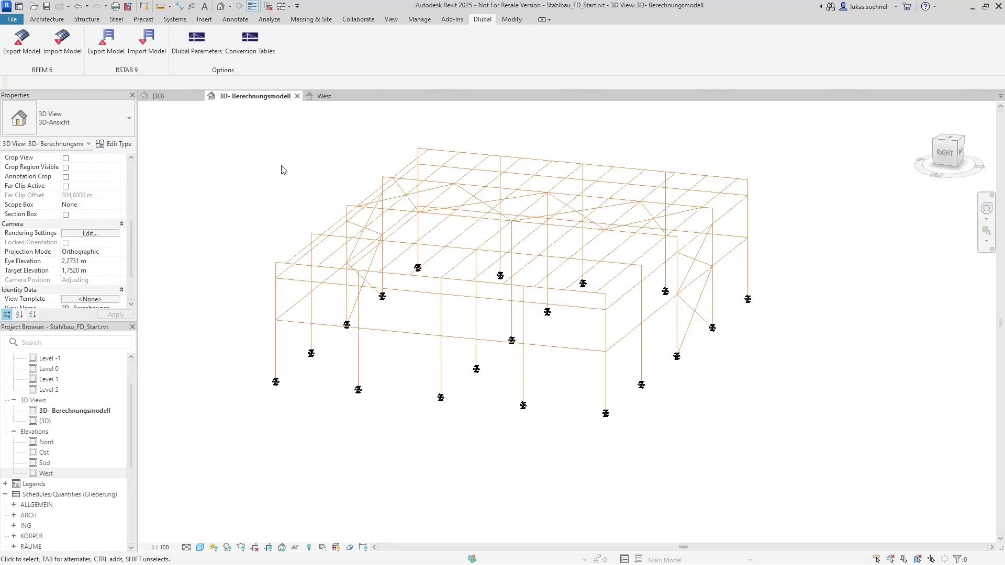
{"action": "left_click_drag", "start_coordinate": [199, 134], "coordinate": [832, 488]}
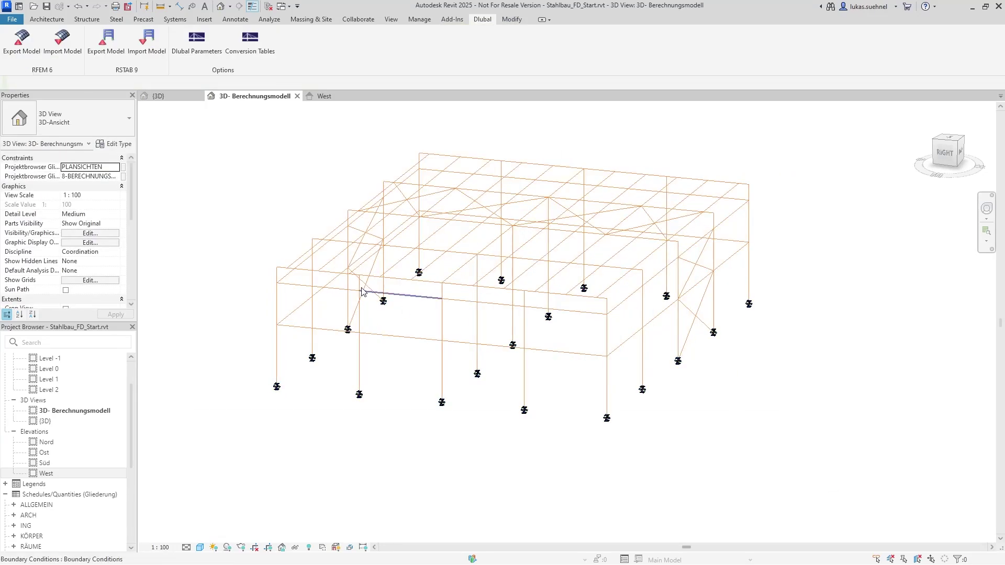
{"action": "left_click", "coordinate": [13, 21]}
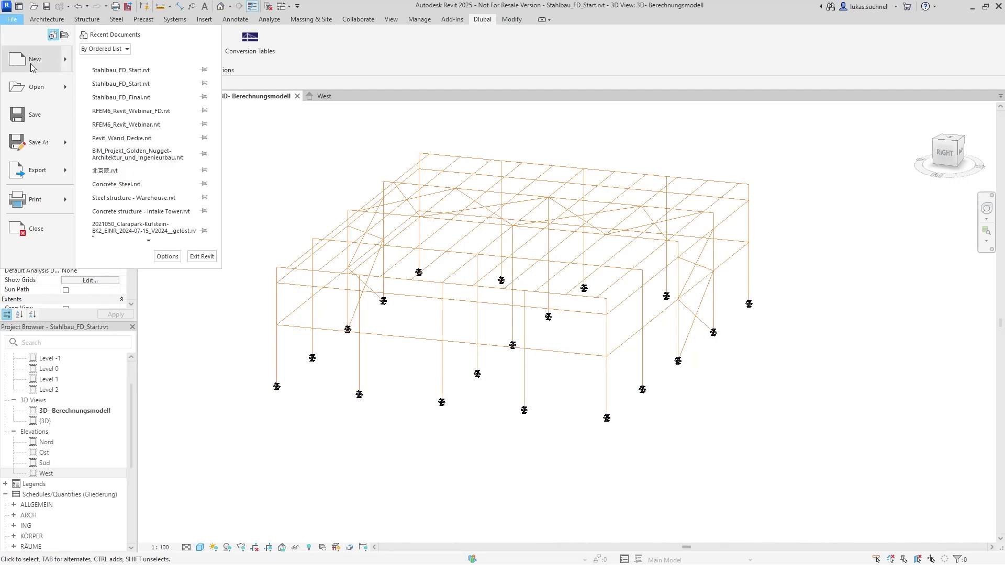
{"action": "mouse_move", "coordinate": [47, 176]}
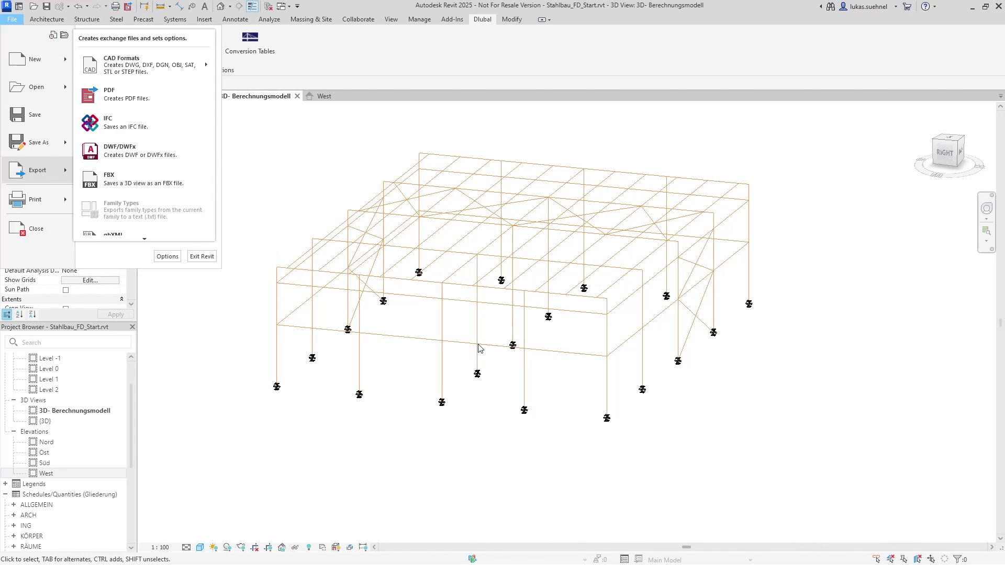
{"action": "left_click", "coordinate": [396, 388]}
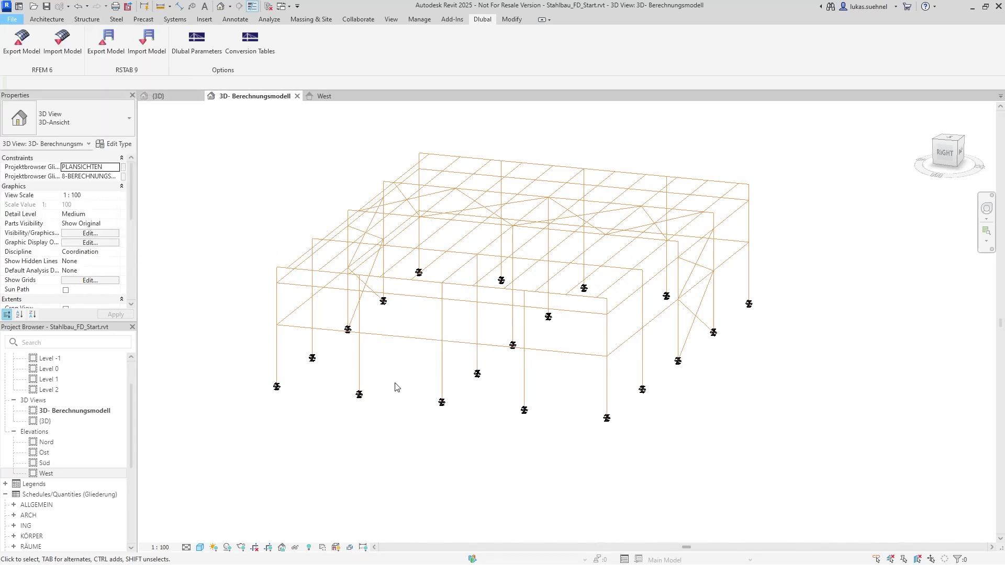
Step: Start an IFC export from the {3D} view and set its output file to Example_1.ifc on the Desktop
{"action": "left_click", "coordinate": [172, 96]}
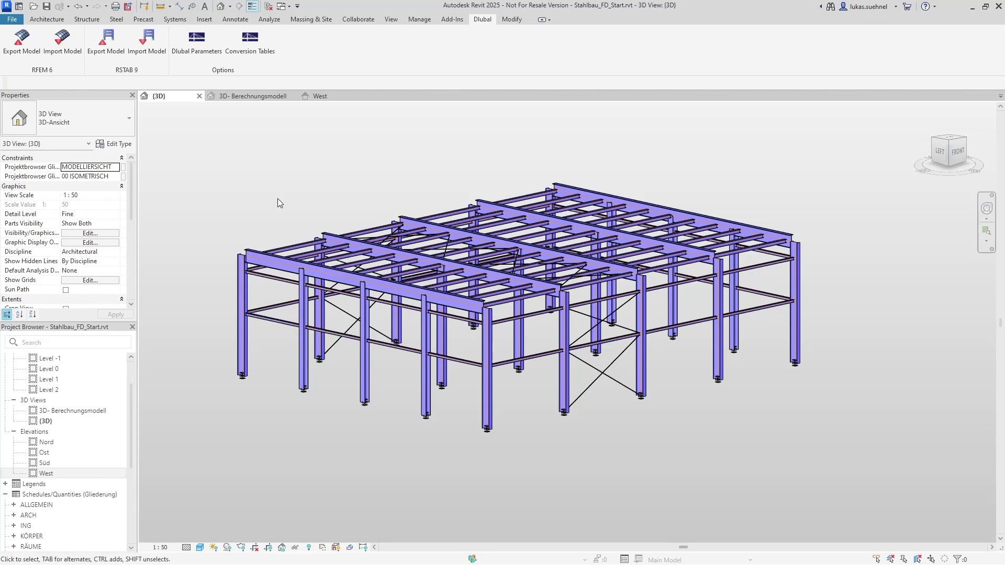
{"action": "left_click", "coordinate": [16, 20]}
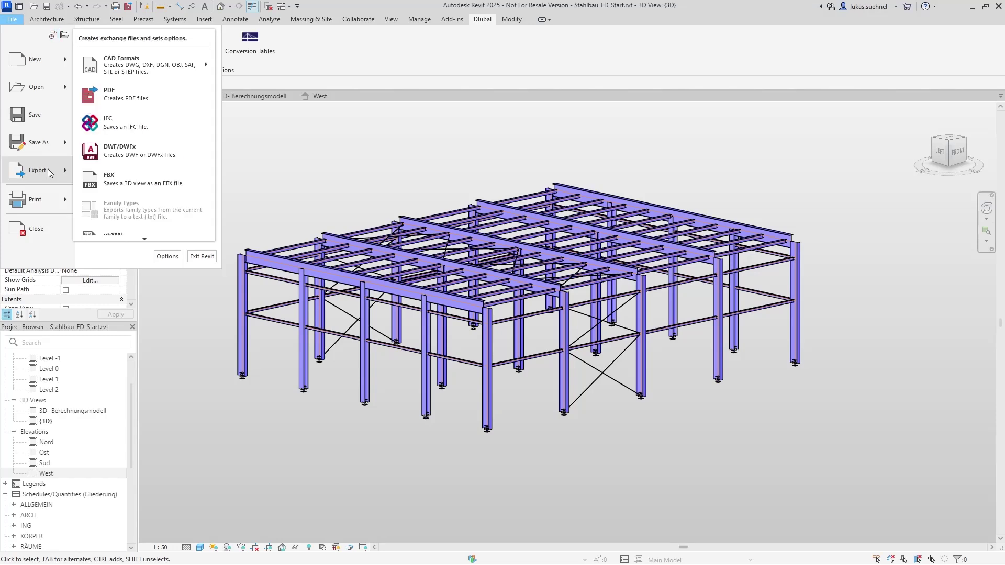
{"action": "left_click", "coordinate": [113, 122]}
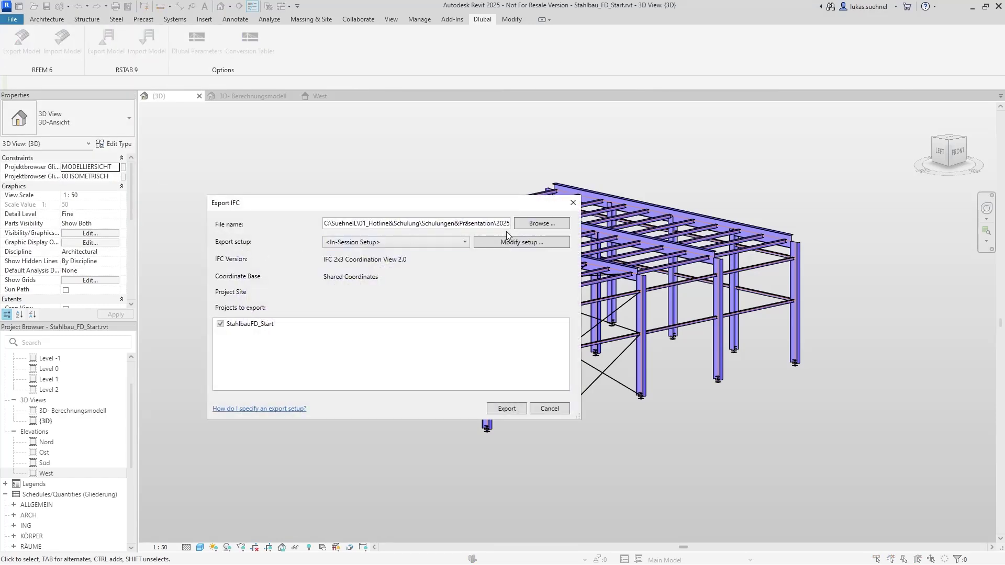
{"action": "left_click", "coordinate": [550, 225]}
{"action": "left_click", "coordinate": [251, 309]}
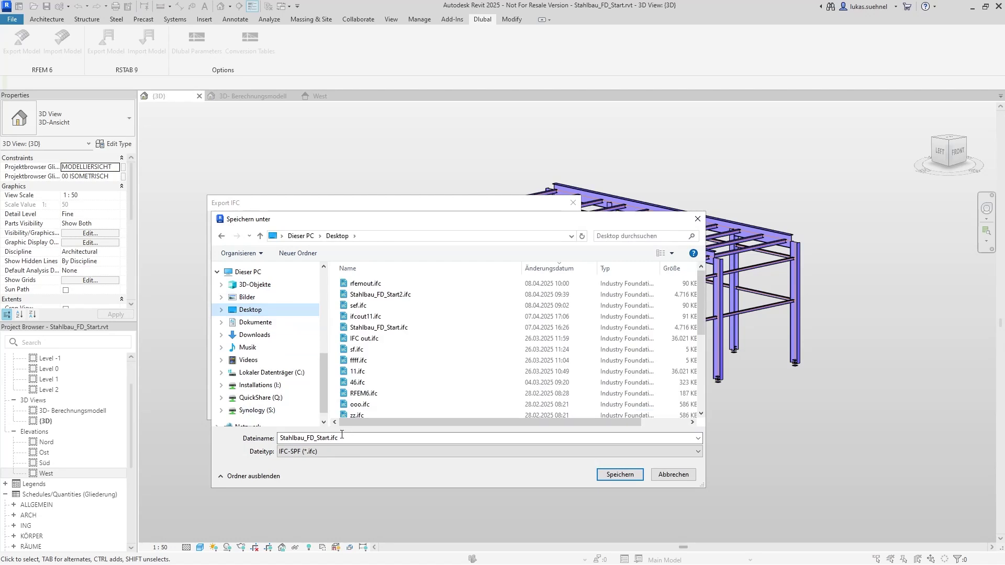
{"action": "left_click", "coordinate": [325, 439]}
{"action": "left_click", "coordinate": [332, 438]}
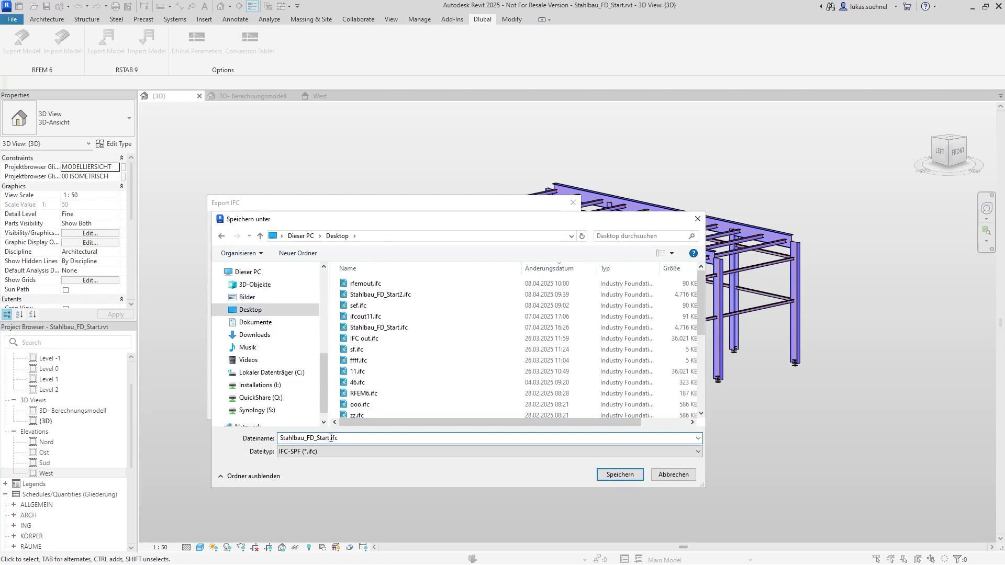
{"action": "left_click_drag", "start_coordinate": [331, 438], "coordinate": [245, 437]}
{"action": "type", "text": "Example_1"}
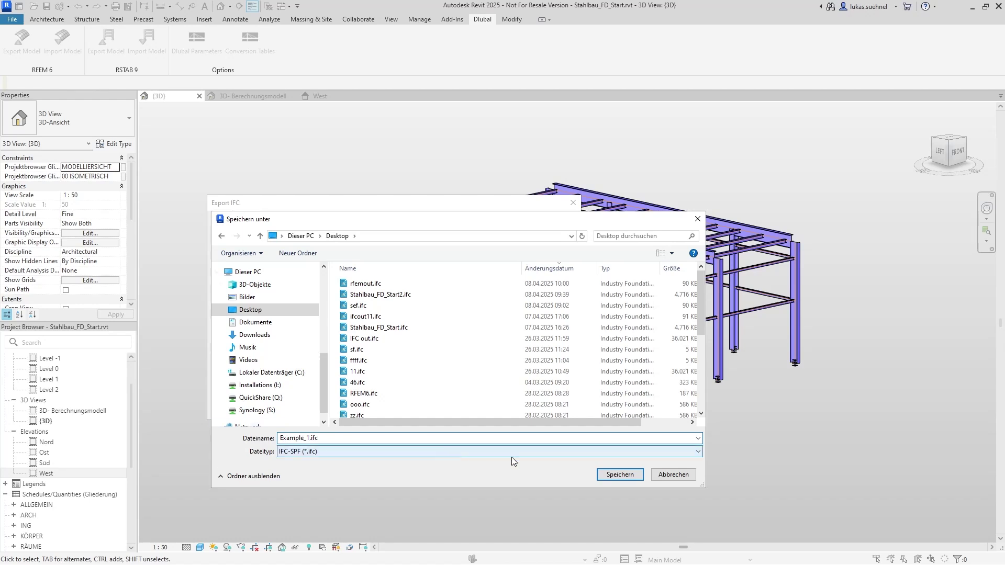
{"action": "left_click", "coordinate": [618, 475]}
Step: Choose the IFC4 Reference View [Structural] export setup and export the model
{"action": "left_click", "coordinate": [390, 242]}
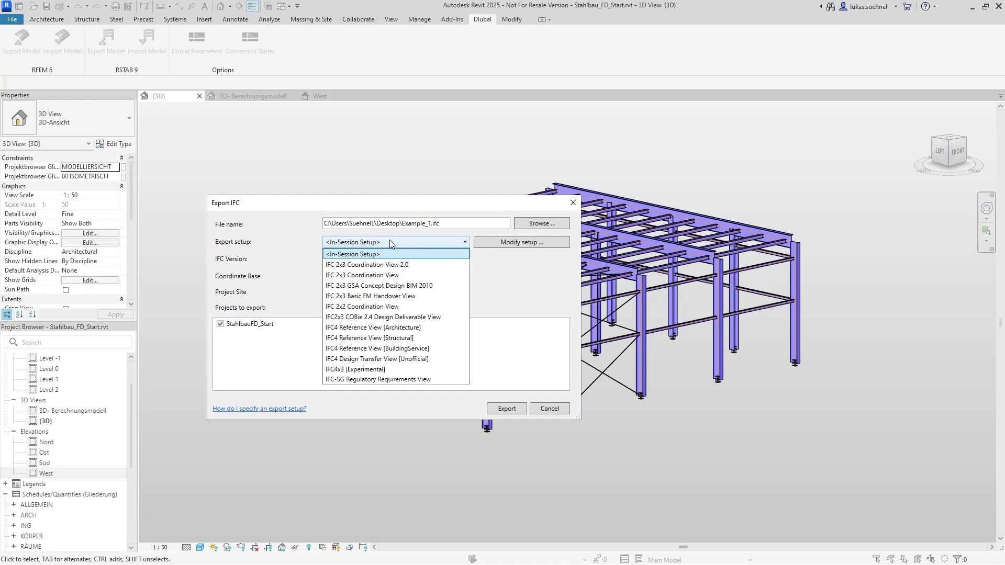
{"action": "left_click", "coordinate": [362, 339]}
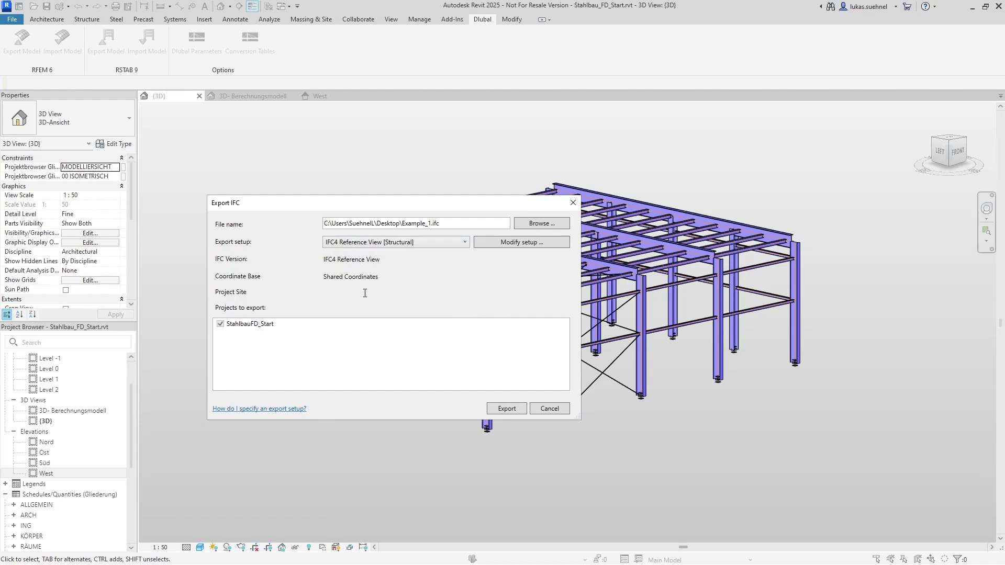
{"action": "left_click", "coordinate": [433, 243]}
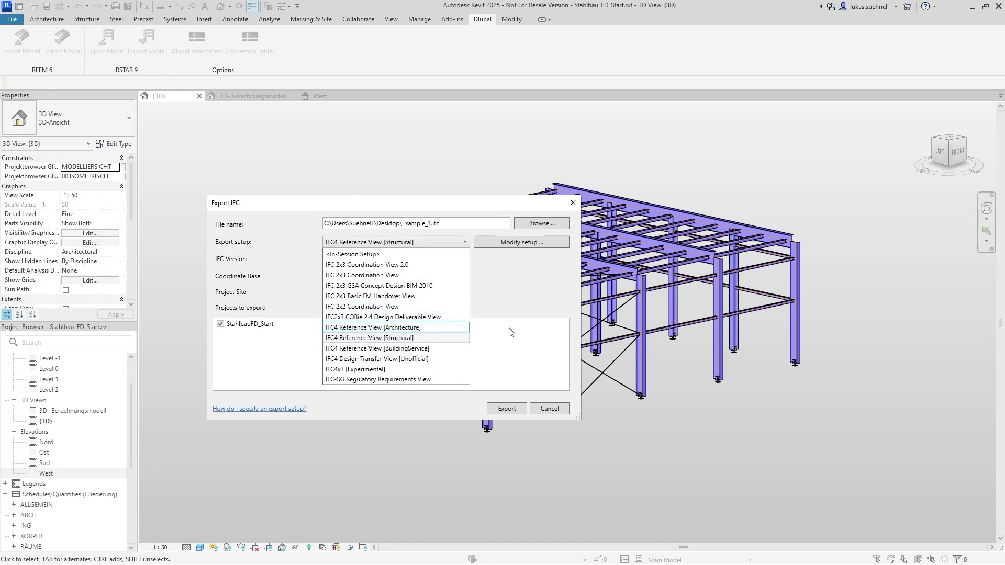
{"action": "left_click", "coordinate": [381, 339]}
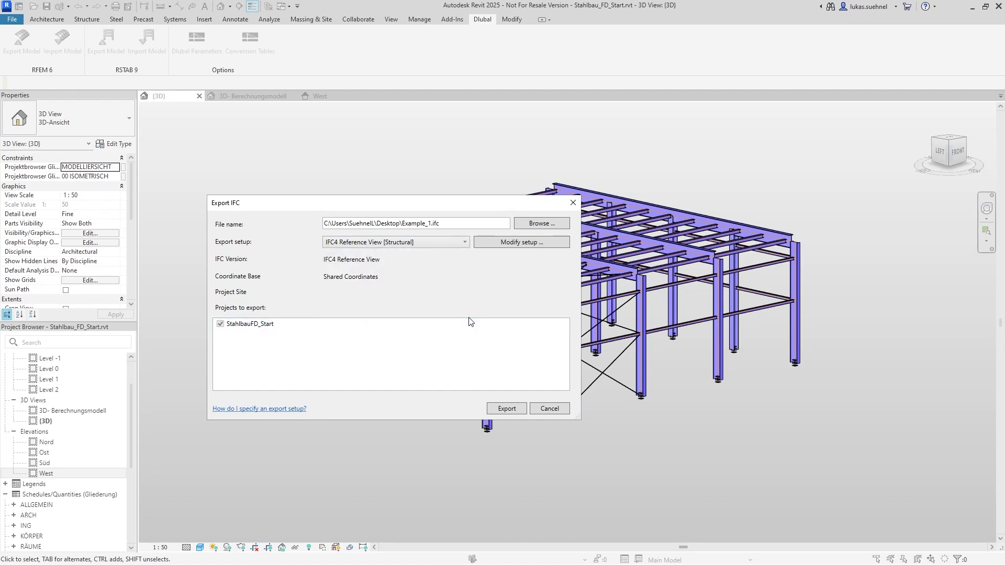
{"action": "left_click", "coordinate": [514, 408]}
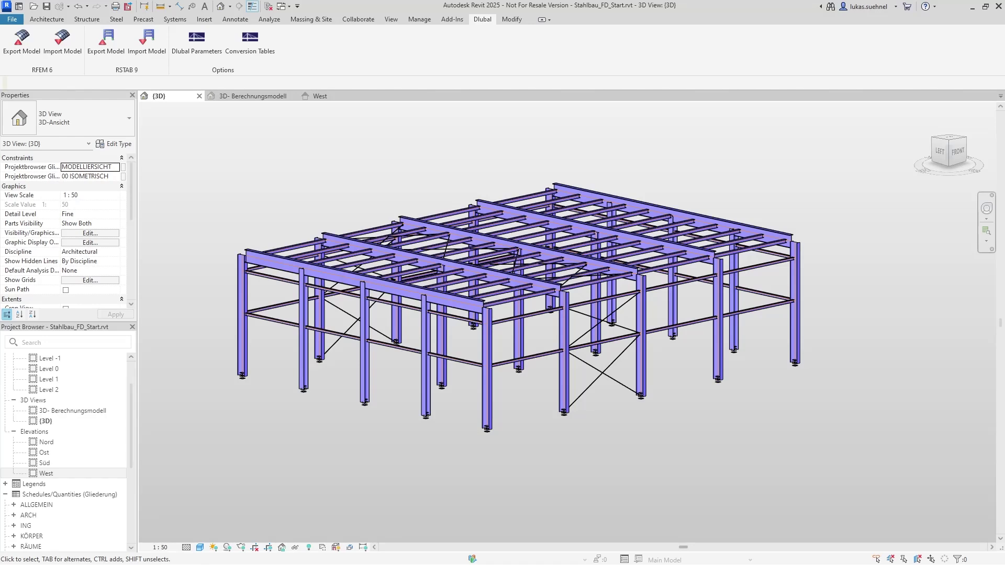
Step: Switch to BIMvision, open Example_1.ifc from the Desktop and inspect the exported steel frame
{"action": "left_click_drag", "start_coordinate": [1004, 105], "coordinate": [629, 1]}
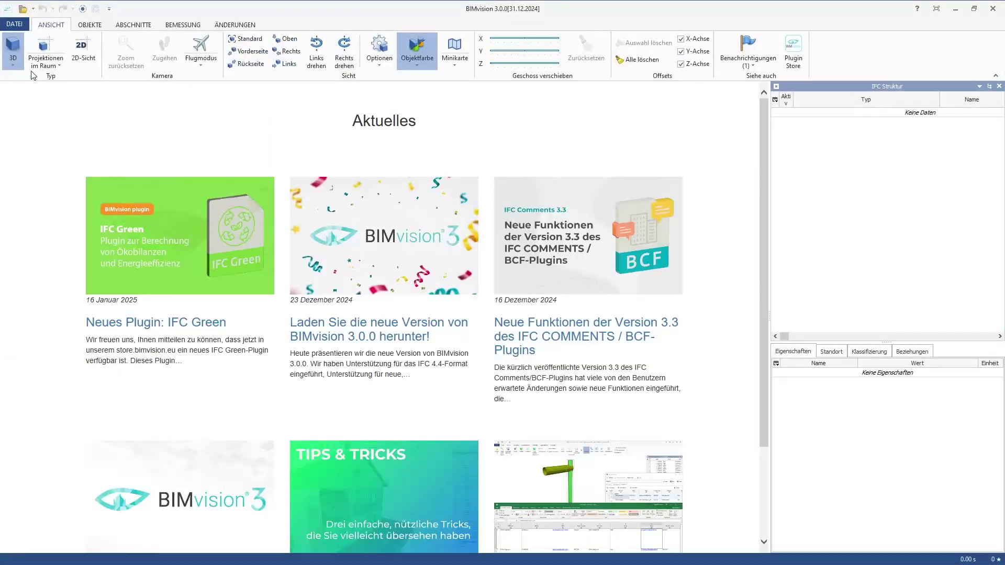
{"action": "left_click", "coordinate": [25, 8]}
{"action": "left_click", "coordinate": [326, 240]}
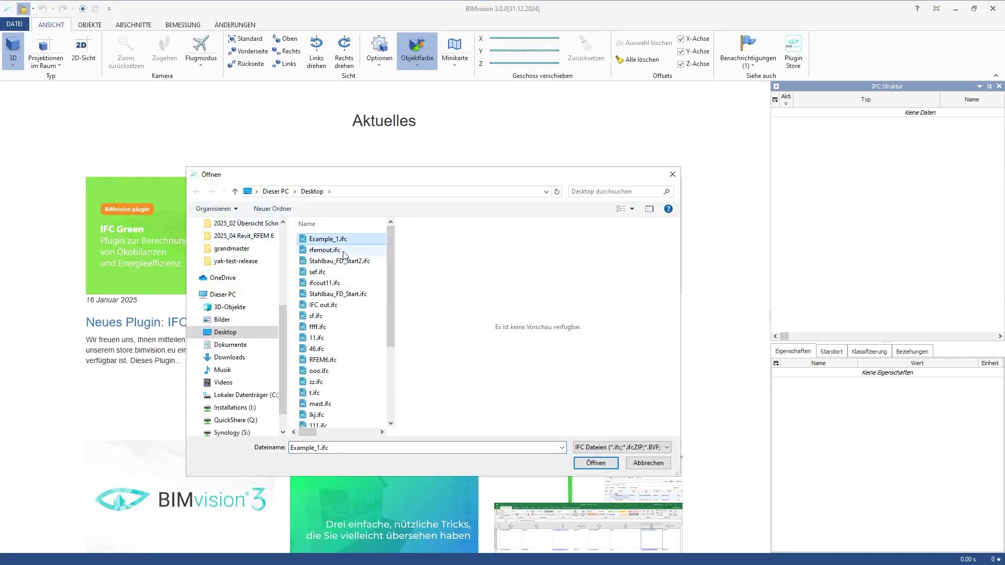
{"action": "left_click", "coordinate": [596, 464]}
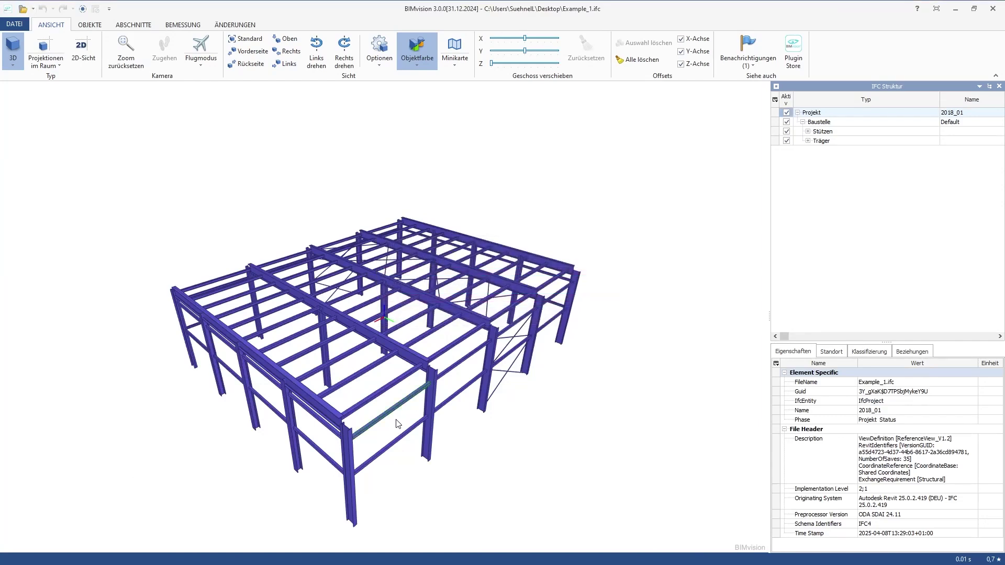
{"action": "left_click_drag", "start_coordinate": [271, 476], "coordinate": [262, 442]}
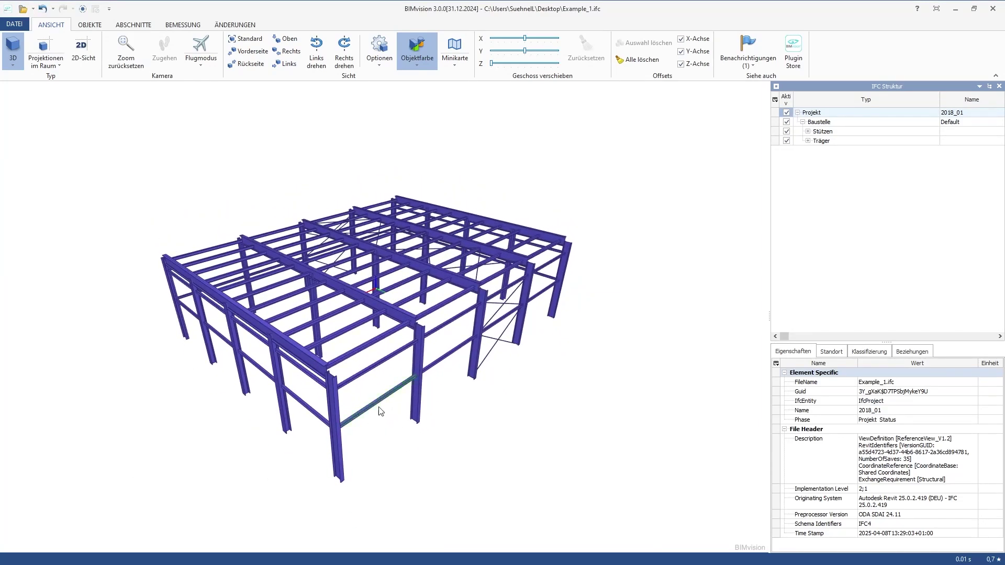
{"action": "left_click_drag", "start_coordinate": [403, 449], "coordinate": [408, 445]}
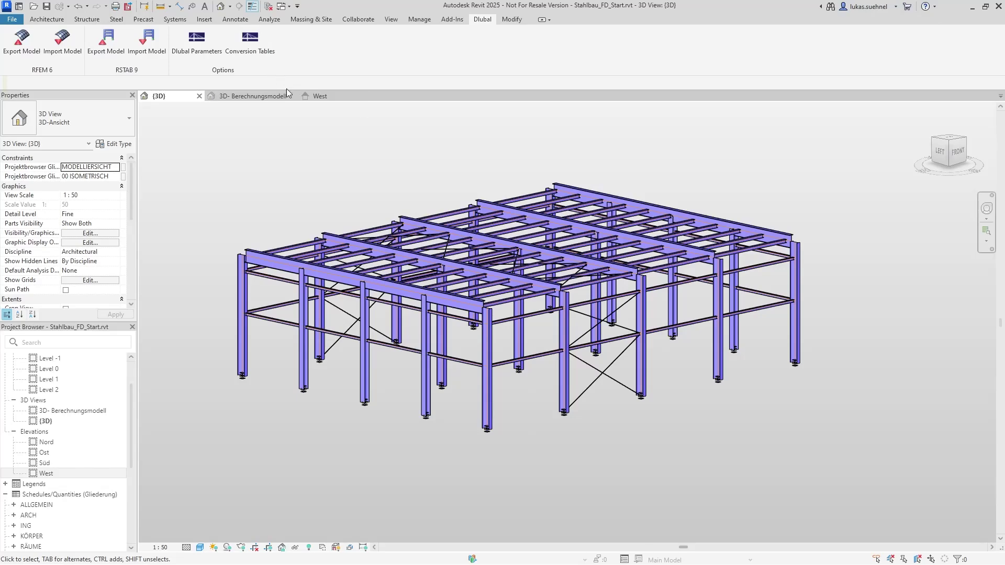
Step: Switch back to Revit and close all open views of the Stahlbau_FD_Start project without saving the changes
{"action": "left_click", "coordinate": [199, 96]}
{"action": "left_click", "coordinate": [565, 329]}
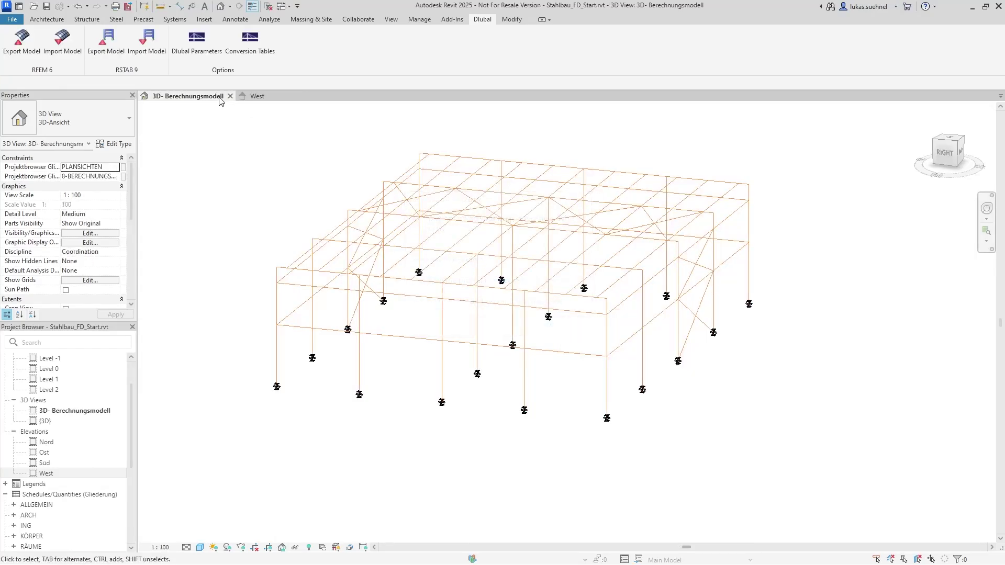
{"action": "left_click", "coordinate": [231, 97]}
{"action": "left_click", "coordinate": [199, 97]}
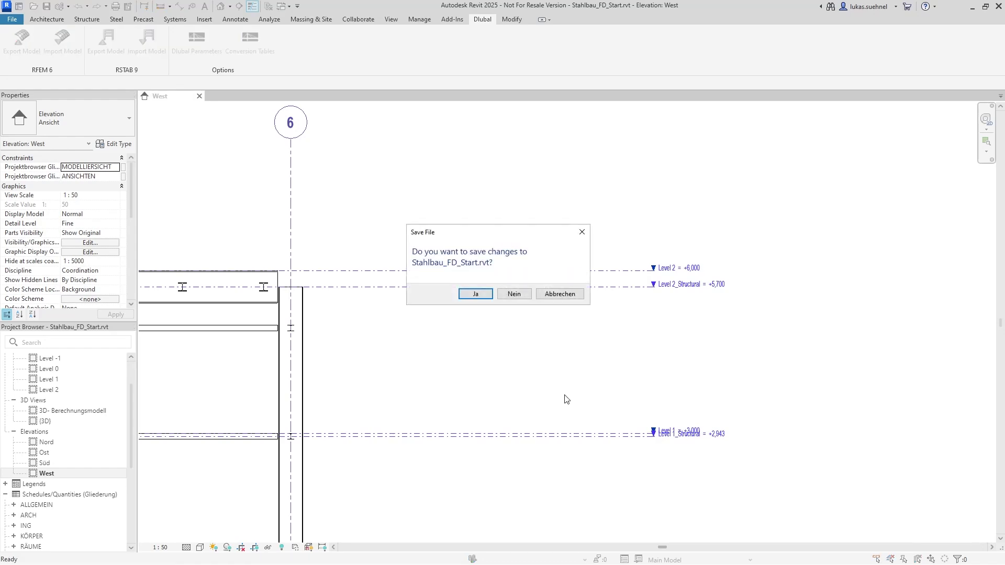
{"action": "left_click", "coordinate": [517, 295]}
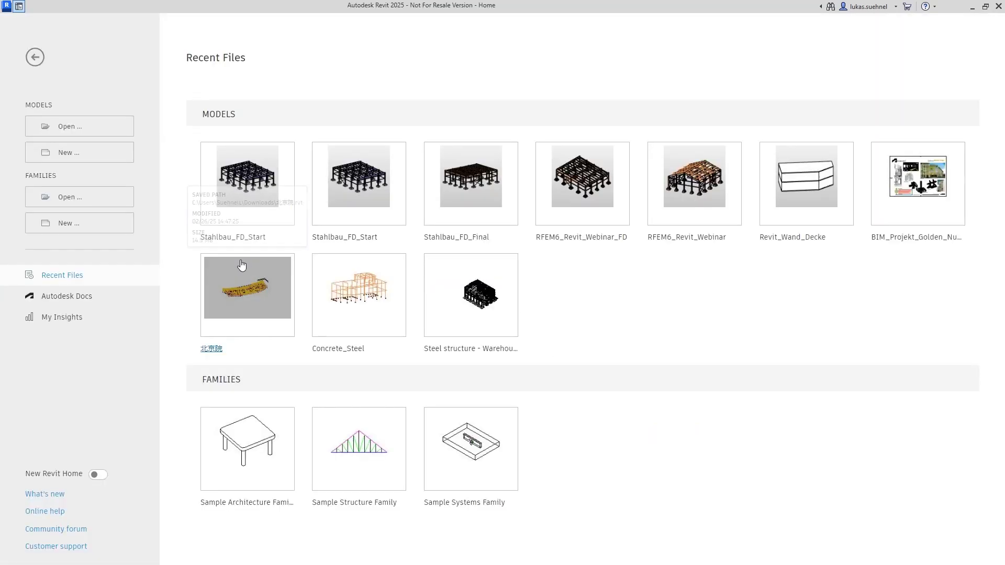
Step: Open the first Stahlbau_FD_Start model among the recent files and examine its haunched frame corner connections
{"action": "left_click", "coordinate": [251, 166]}
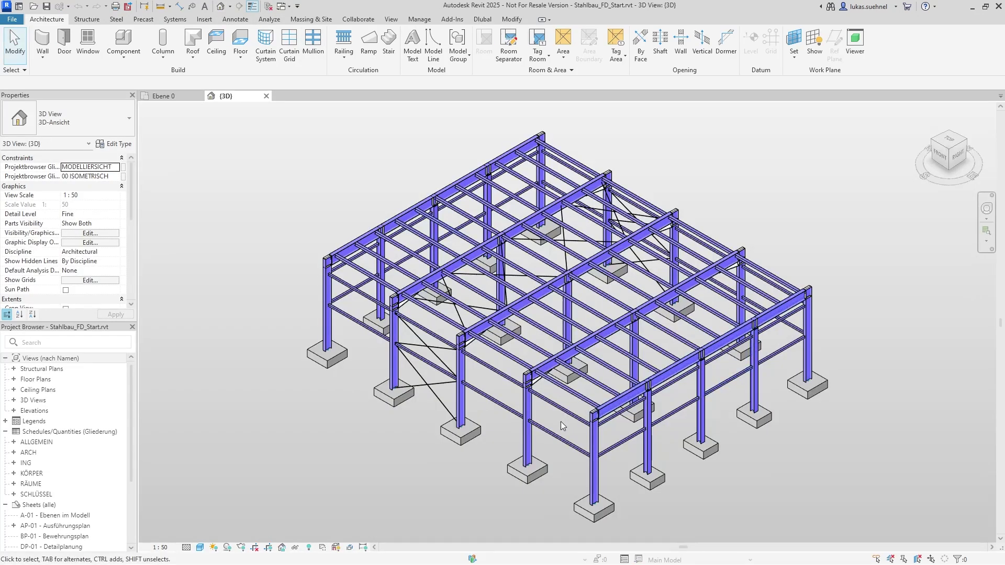
{"action": "scroll", "coordinate": [482, 321], "scroll_direction": "up", "scroll_amount": 10}
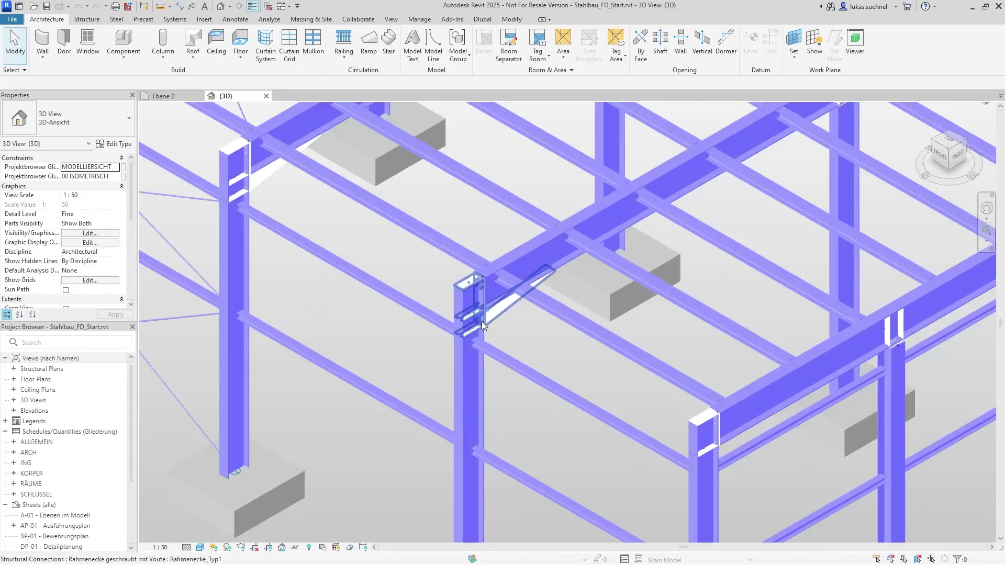
{"action": "scroll", "coordinate": [481, 322], "scroll_direction": "down", "scroll_amount": 2}
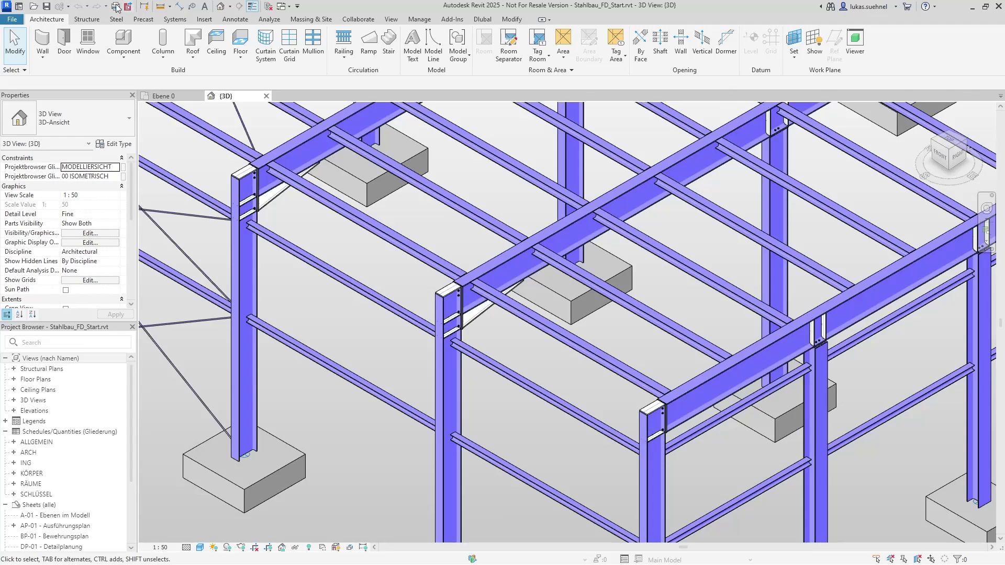
Step: Export the model with foundations and steel connections to IFC as Example_2.ifc on the Desktop
{"action": "left_click", "coordinate": [11, 19]}
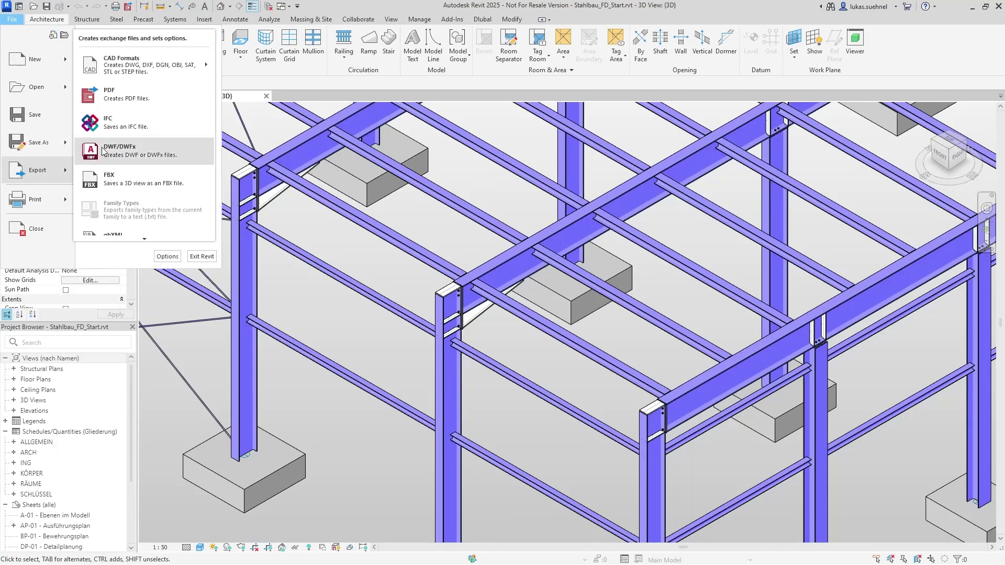
{"action": "left_click", "coordinate": [424, 274]}
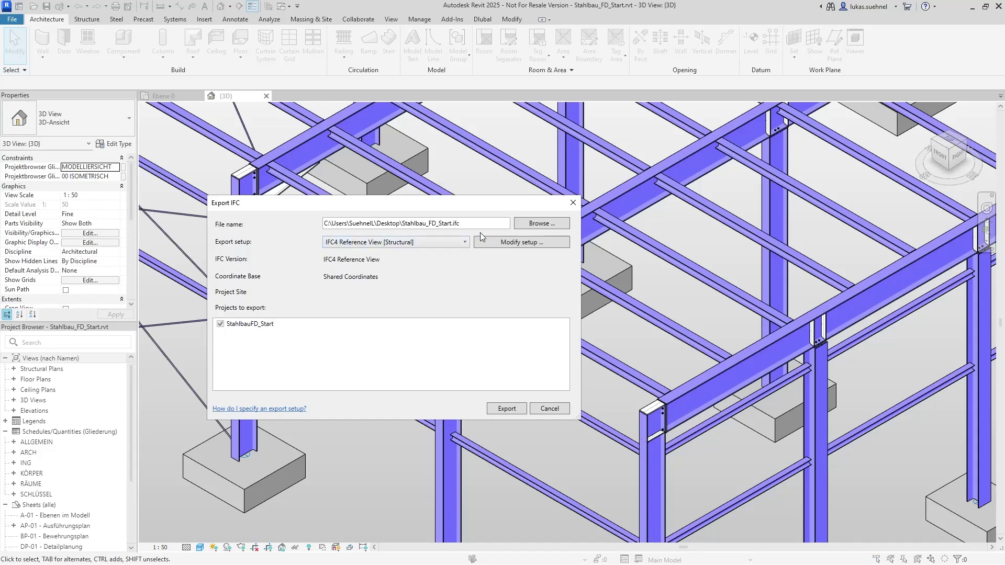
{"action": "left_click", "coordinate": [520, 226]}
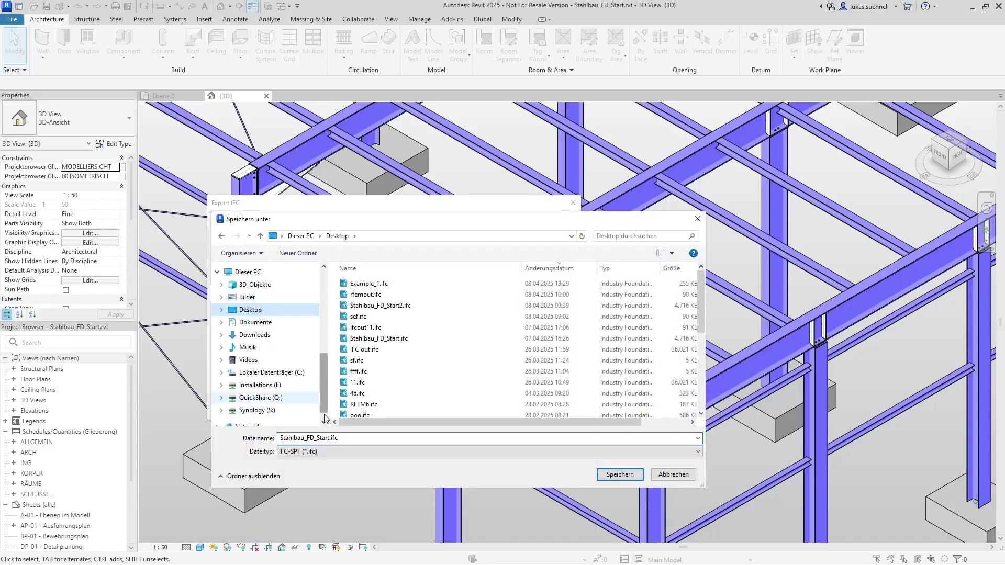
{"action": "left_click", "coordinate": [320, 440]}
{"action": "double_click", "coordinate": [320, 440]}
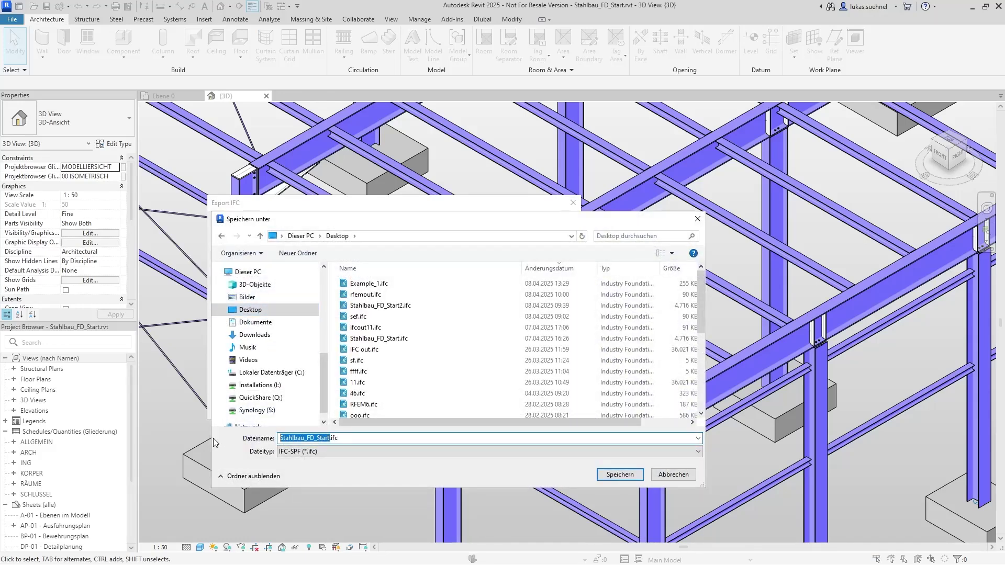
{"action": "type", "text": "Example_2"}
{"action": "left_click", "coordinate": [610, 470]}
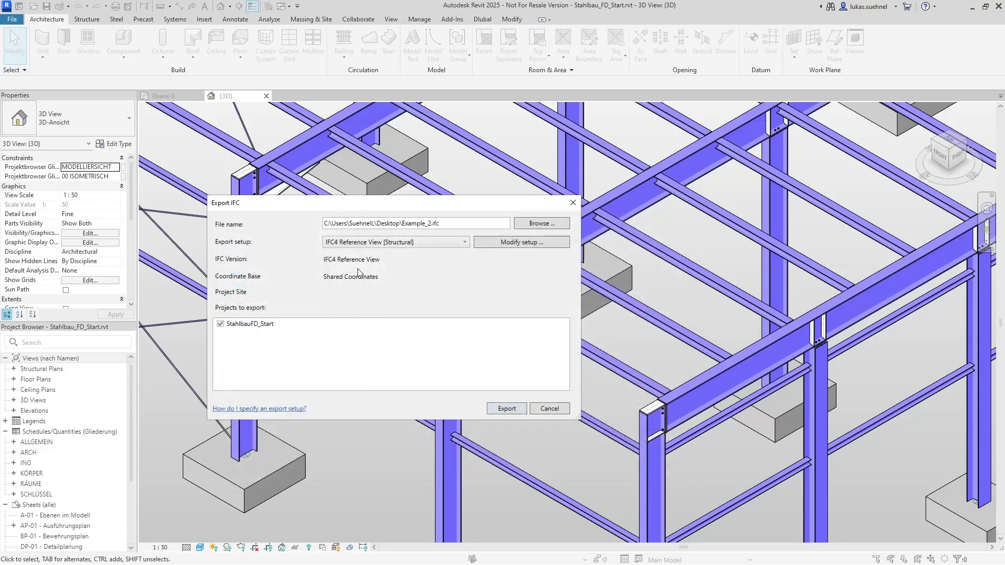
{"action": "left_click", "coordinate": [506, 409]}
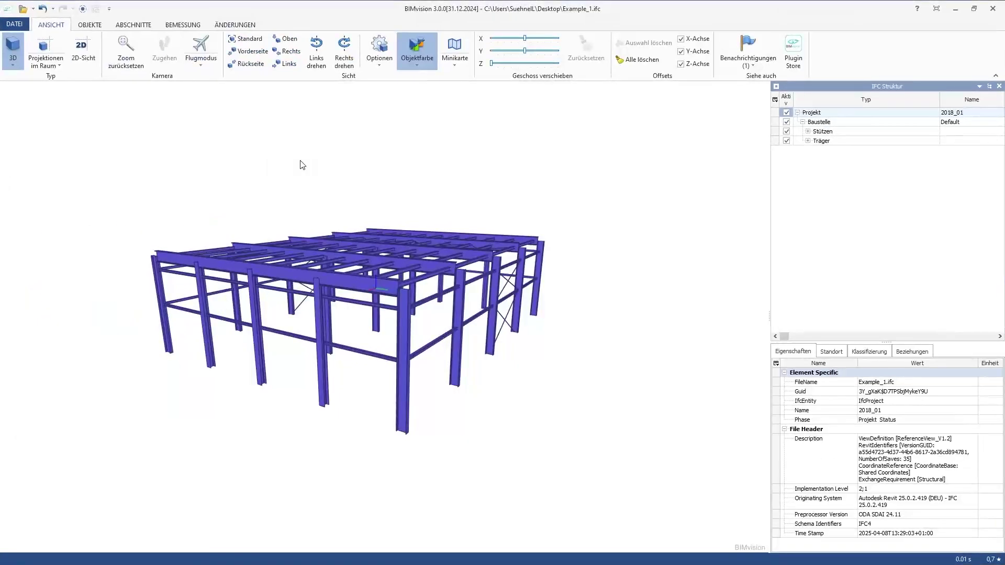
Step: Switch to BIMvision and open Example_2.ifc from the Desktop to view the exported model
{"action": "left_click_drag", "start_coordinate": [404, 298], "coordinate": [329, 327]}
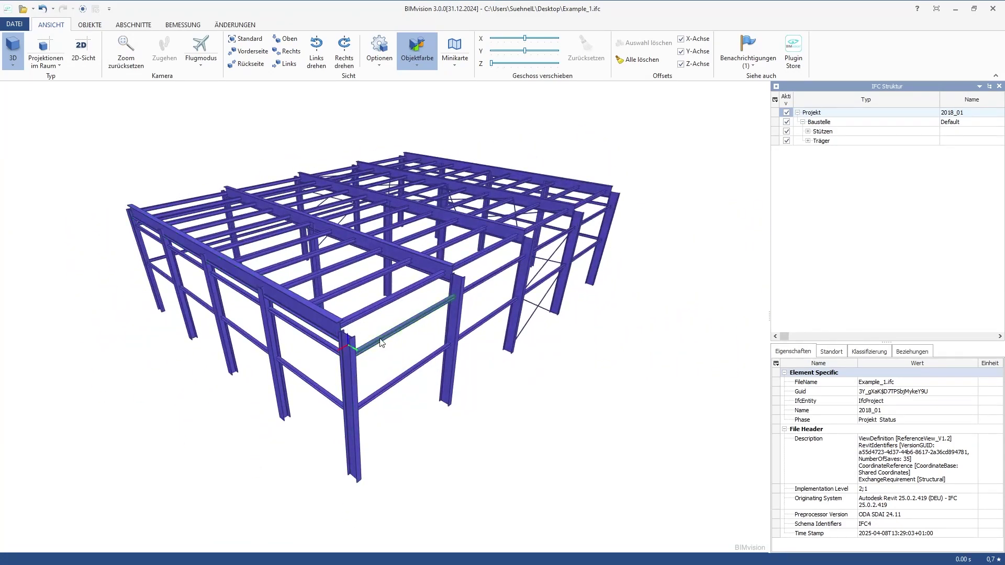
{"action": "left_click", "coordinate": [23, 9]}
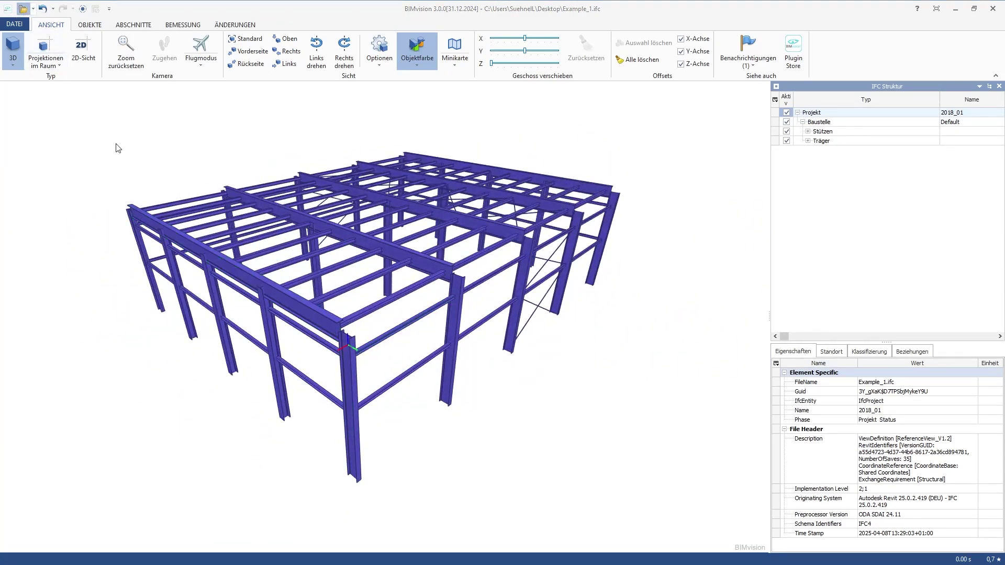
{"action": "left_click", "coordinate": [328, 239]}
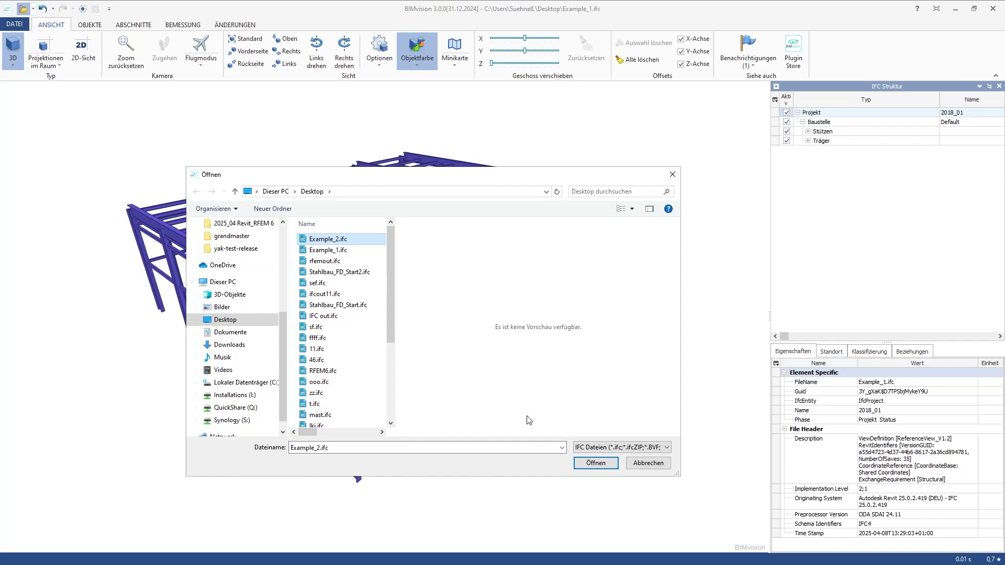
{"action": "left_click", "coordinate": [596, 464]}
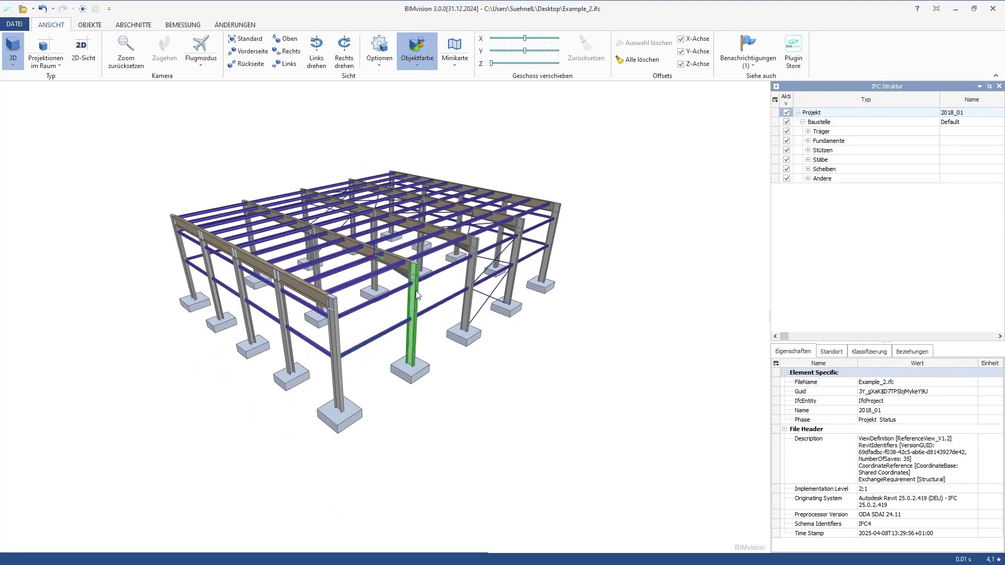
Step: Examine the bolted frame corner at a column head and the whole hall with its foundations in Example_2.ifc
{"action": "scroll", "coordinate": [371, 356], "scroll_direction": "up", "scroll_amount": 6}
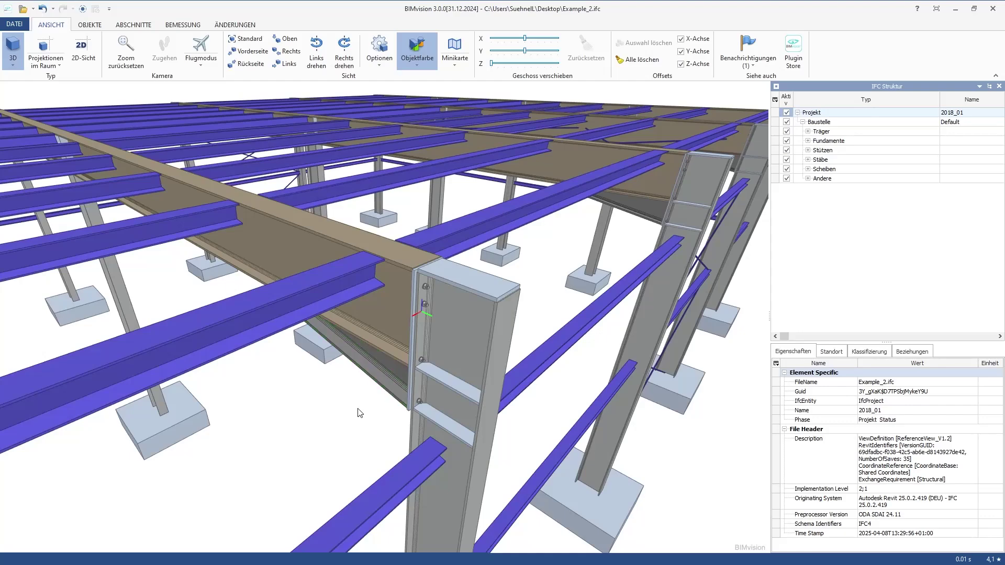
{"action": "scroll", "coordinate": [394, 363], "scroll_direction": "up", "scroll_amount": 5}
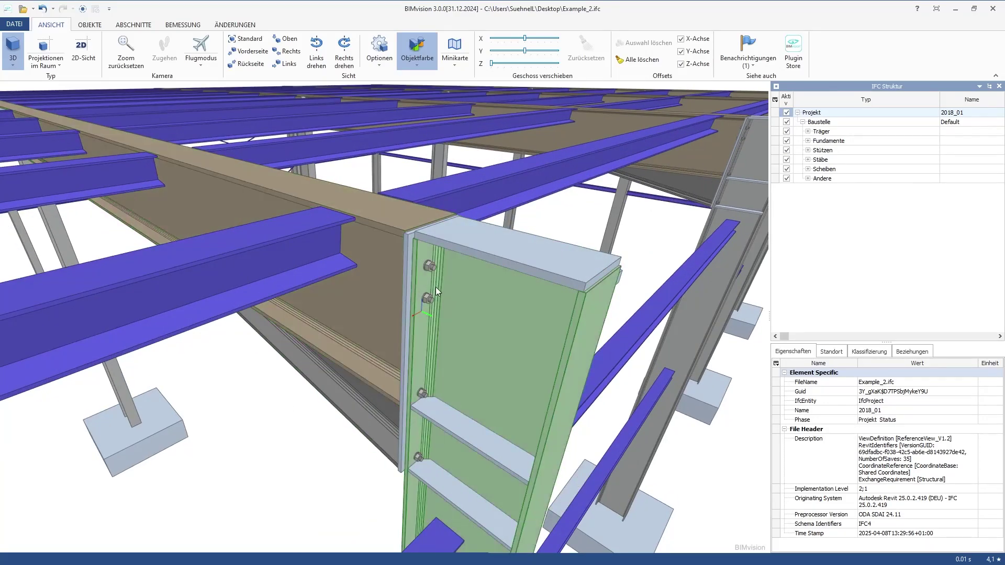
{"action": "scroll", "coordinate": [307, 300], "scroll_direction": "down", "scroll_amount": 10}
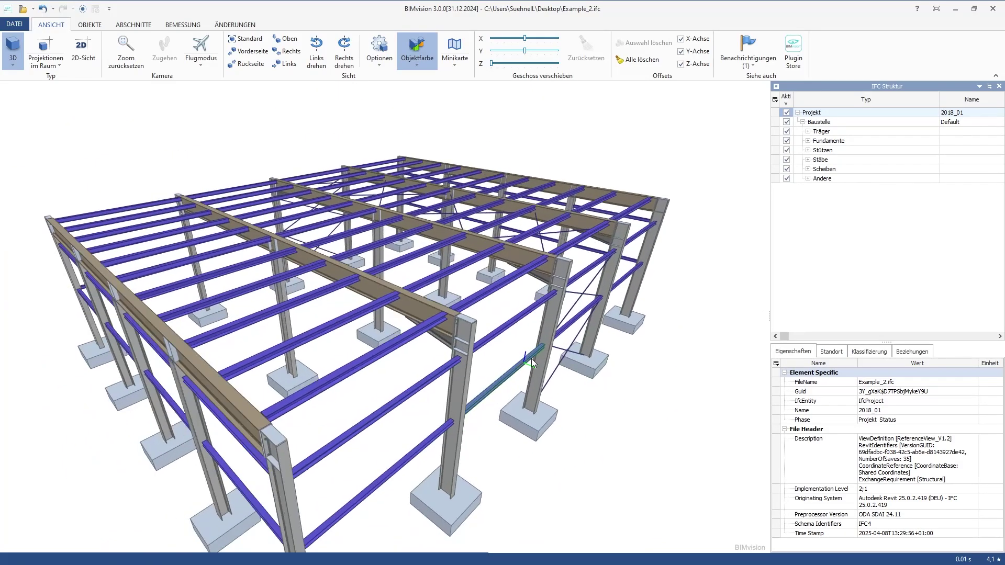
{"action": "mouse_move", "coordinate": [532, 359]}
{"action": "left_mouse_down"}
{"action": "mouse_move", "coordinate": [472, 408]}
{"action": "mouse_move", "coordinate": [515, 405]}
{"action": "mouse_move", "coordinate": [491, 406]}
{"action": "left_mouse_up"}
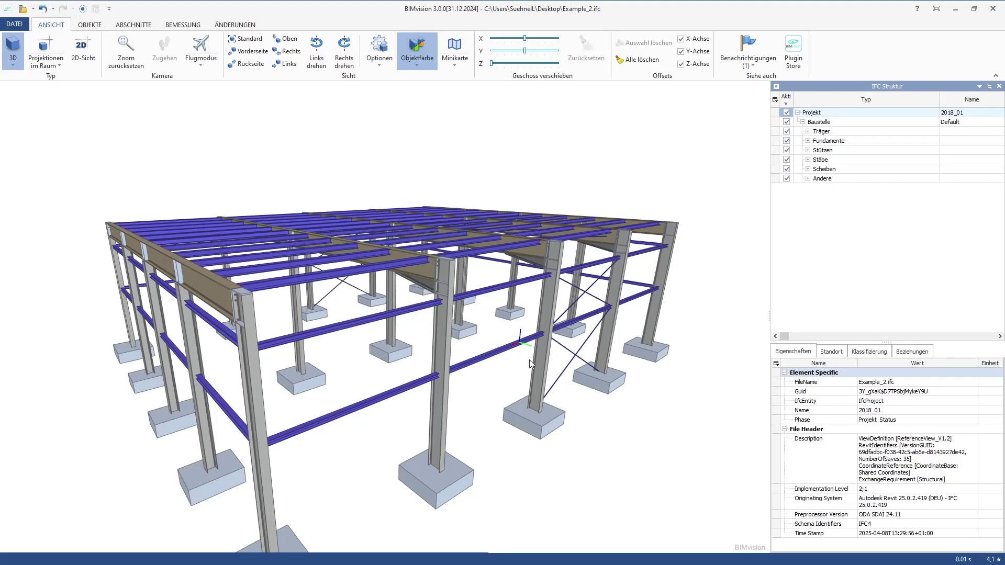
{"action": "left_click_drag", "start_coordinate": [529, 359], "coordinate": [547, 260]}
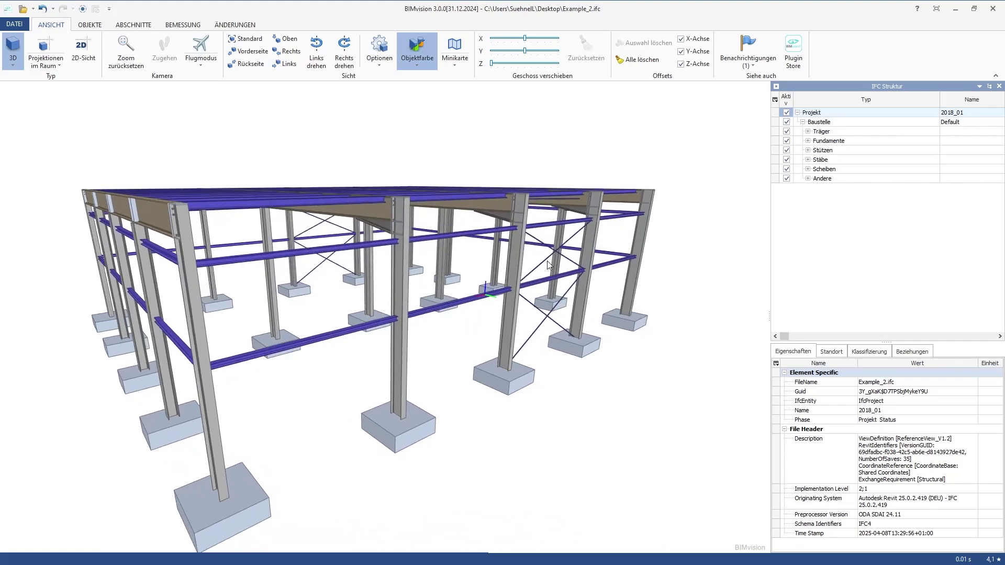
Step: Inspect the IFC properties and material layer of the outer column beside the wall bracing
{"action": "left_click", "coordinate": [521, 259]}
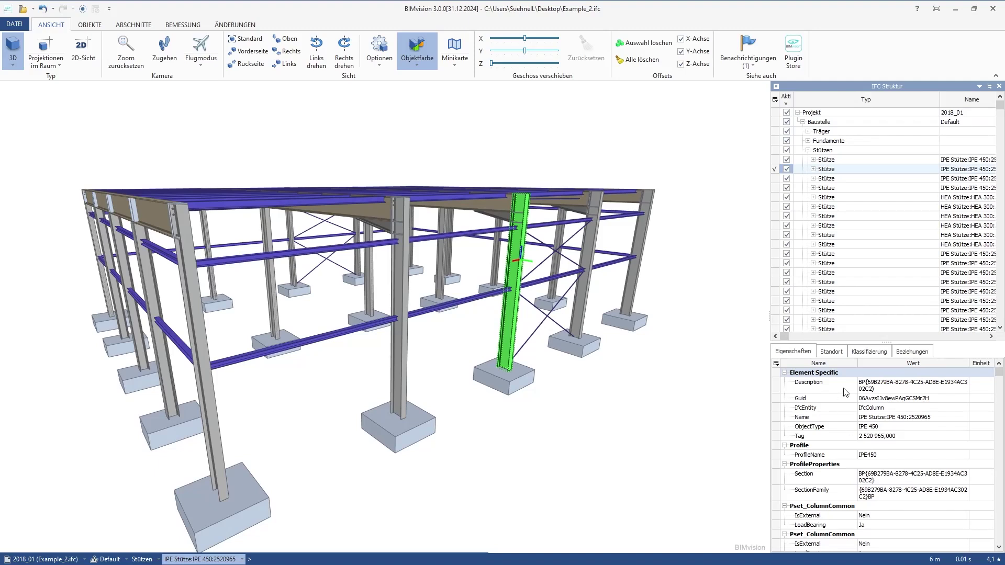
{"action": "left_click", "coordinate": [815, 169]}
{"action": "left_click", "coordinate": [837, 255]}
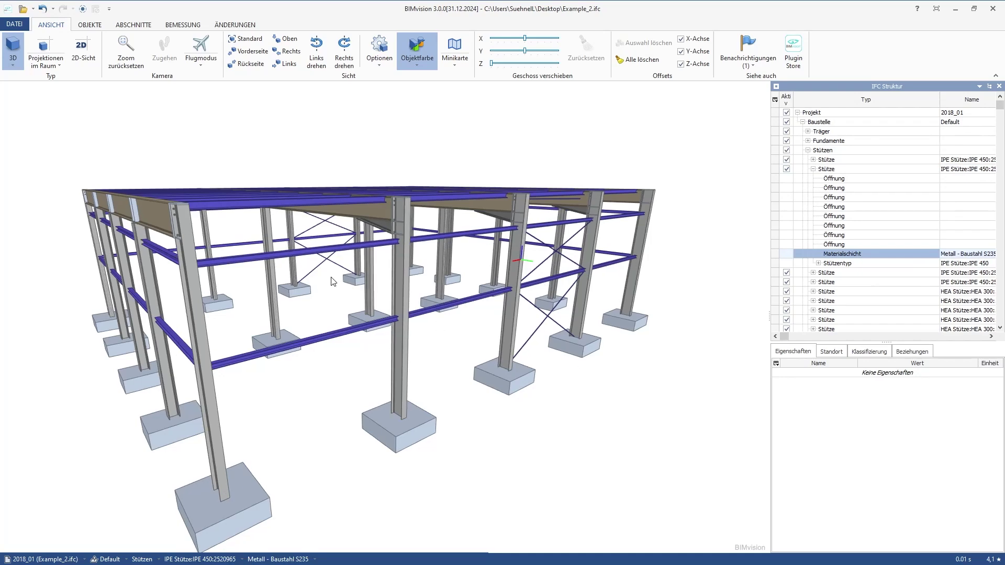
{"action": "left_click_drag", "start_coordinate": [332, 281], "coordinate": [380, 336]}
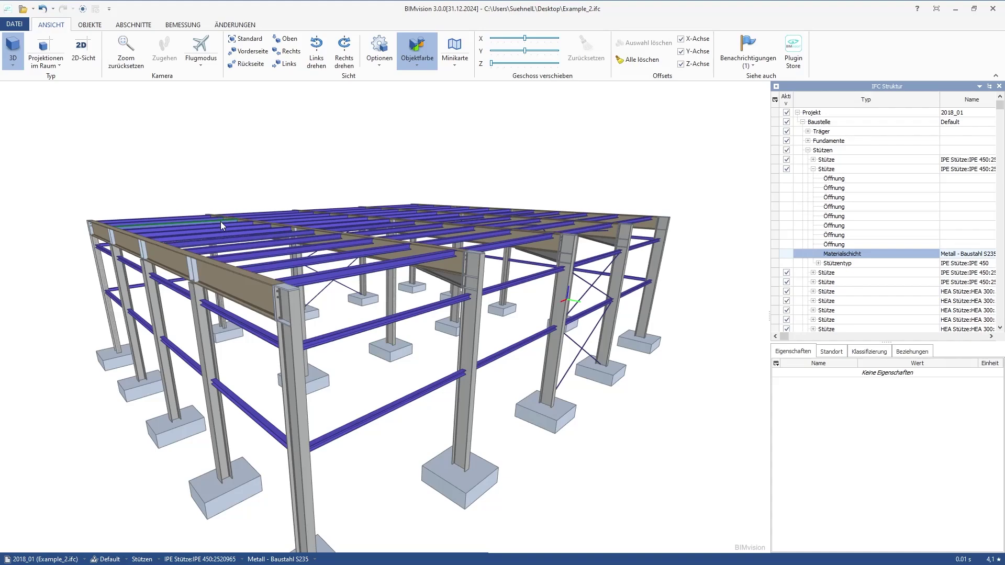
Step: Switch to Revit and view the hall frame with its foundations in 3D
{"action": "left_click_drag", "start_coordinate": [282, 9], "coordinate": [1004, 182]}
{"action": "left_click", "coordinate": [877, 559]}
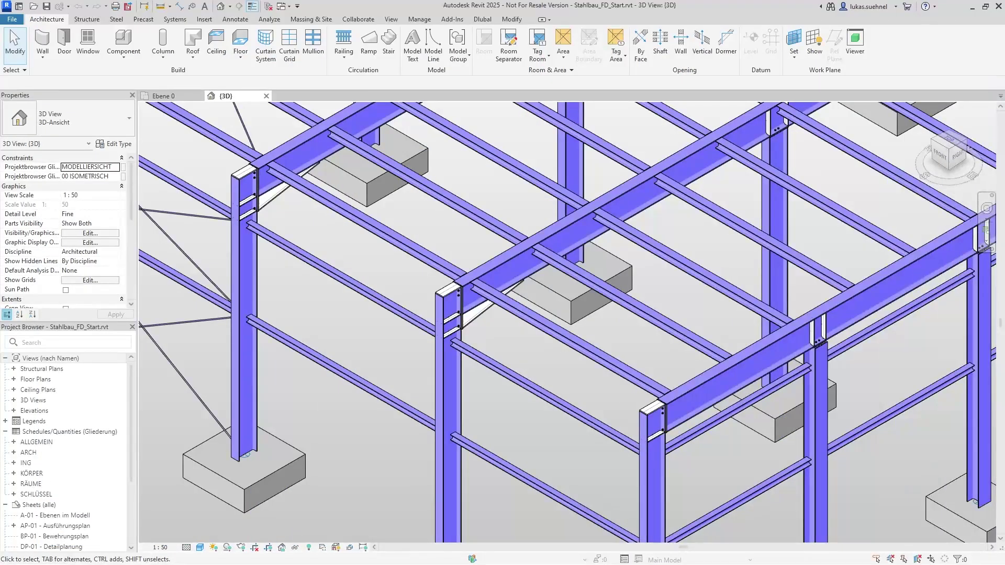
{"action": "scroll", "coordinate": [434, 216], "scroll_direction": "down", "scroll_amount": 2}
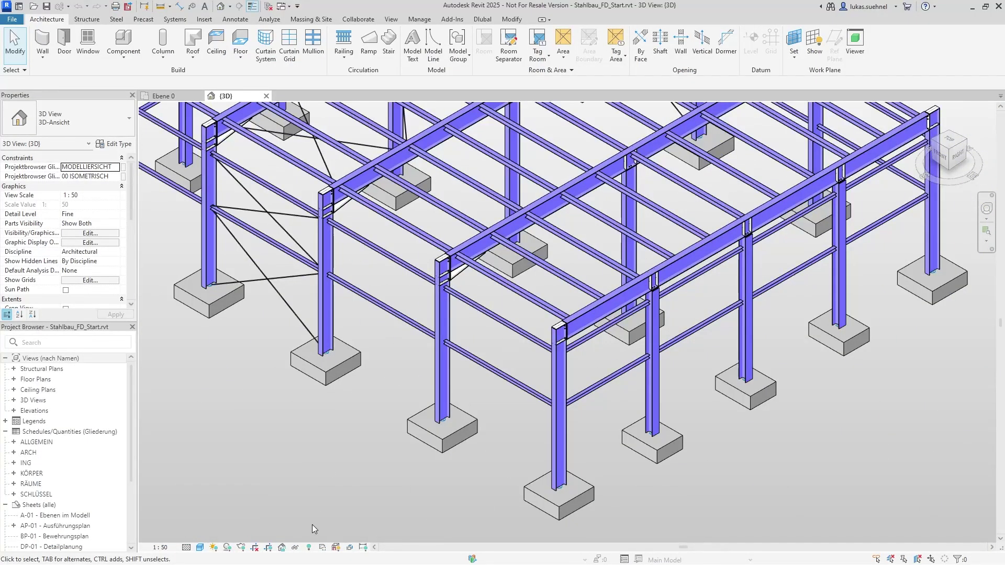
Step: Switch to RFEM and close the Stahlbau_FD_Start model without saving the changes
{"action": "key", "text": "alt+Tab"}
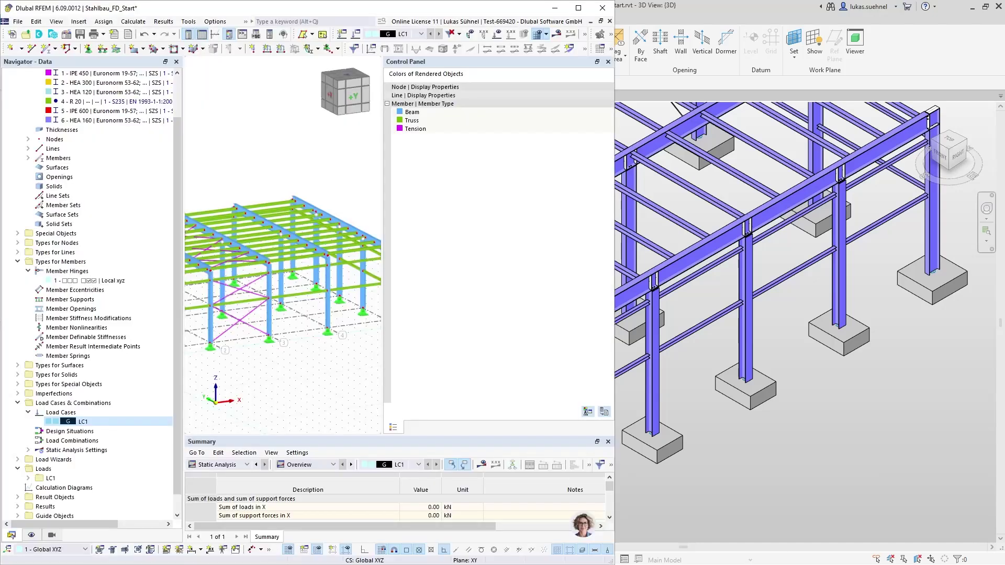
{"action": "double_click", "coordinate": [578, 13]}
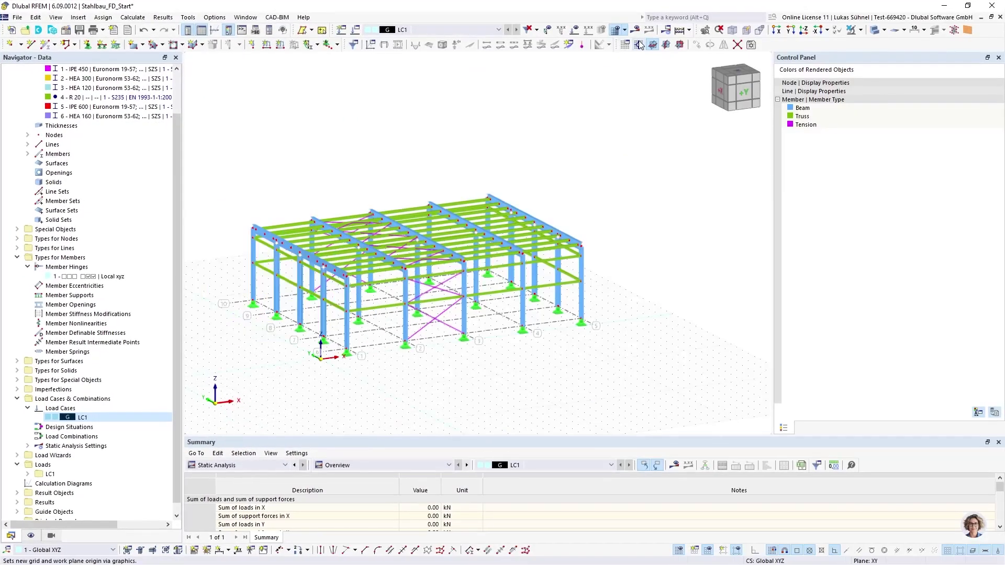
{"action": "left_click", "coordinate": [1000, 17]}
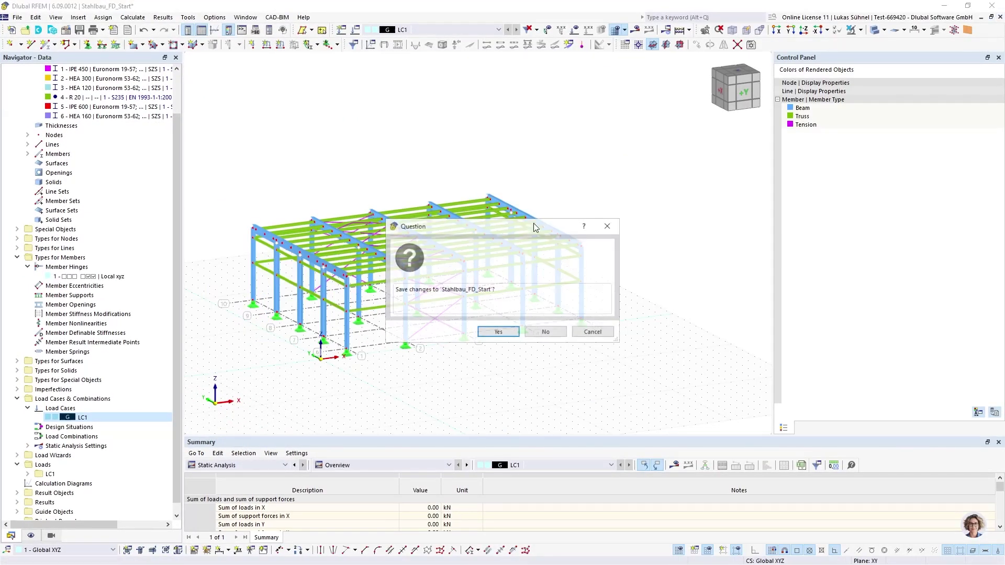
{"action": "left_click", "coordinate": [540, 333]}
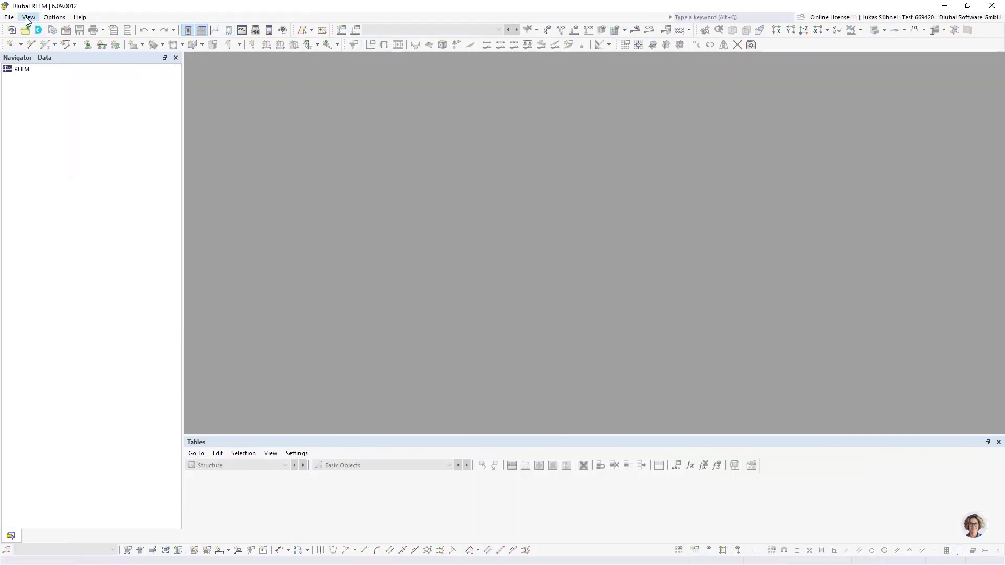
Step: Import the IFC file Example_2.ifc from the Desktop
{"action": "left_click", "coordinate": [9, 17]}
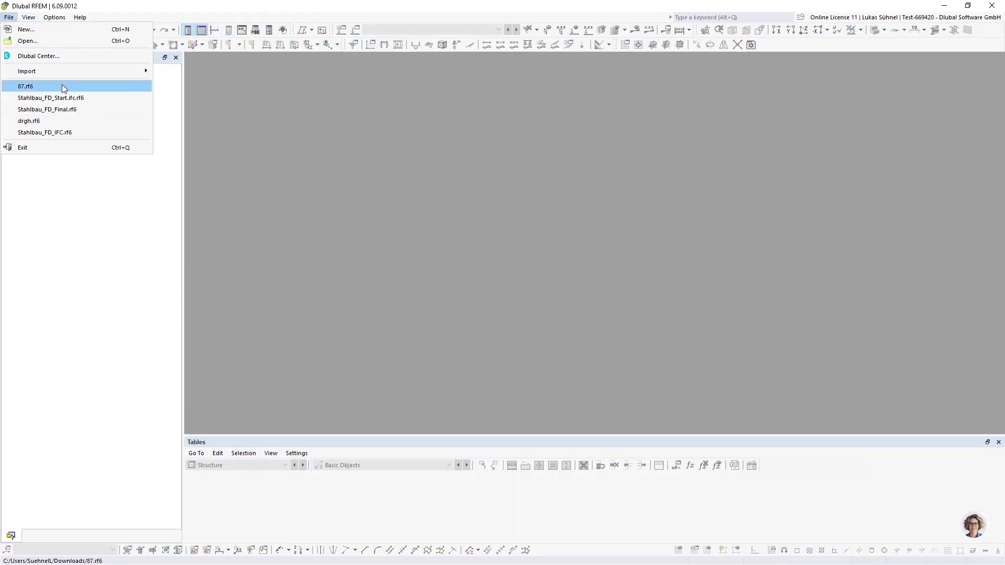
{"action": "mouse_move", "coordinate": [54, 68]}
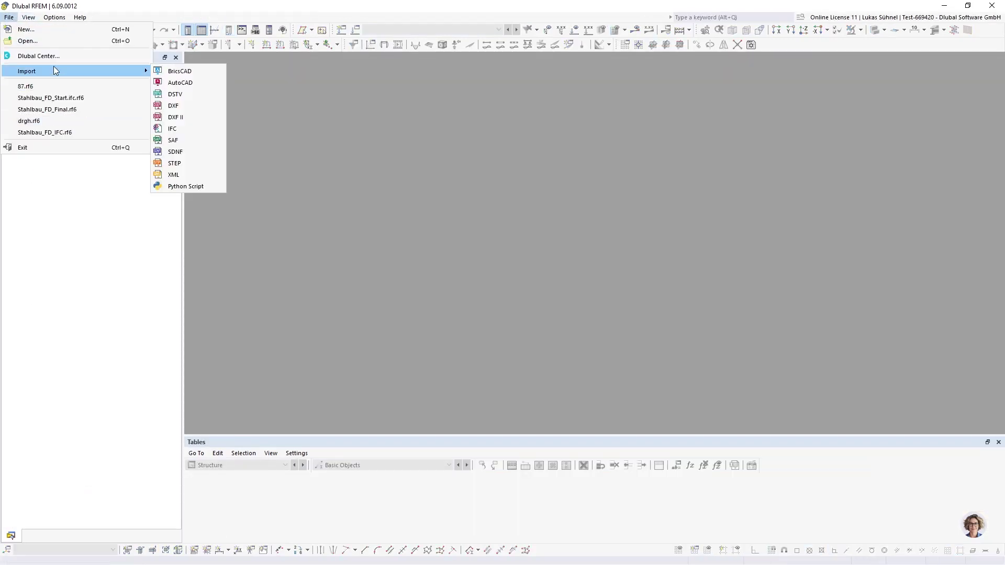
{"action": "left_click", "coordinate": [188, 130]}
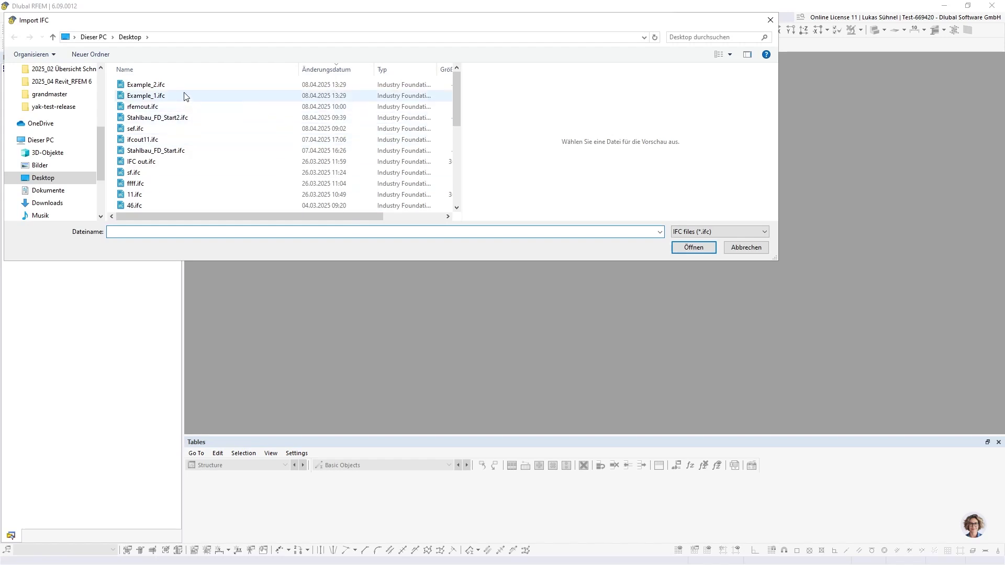
{"action": "left_click", "coordinate": [186, 97]}
{"action": "left_click", "coordinate": [688, 252]}
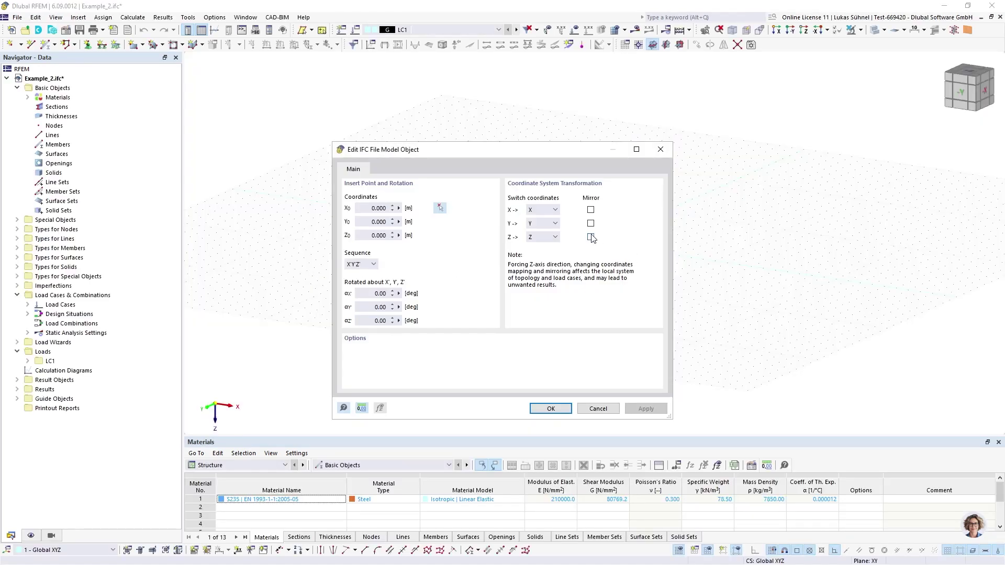
Step: Mirror the Y and Z coordinates of the IFC model object, then accept the import and its log
{"action": "left_click", "coordinate": [591, 238]}
{"action": "left_click", "coordinate": [591, 225]}
{"action": "left_click", "coordinate": [551, 410]}
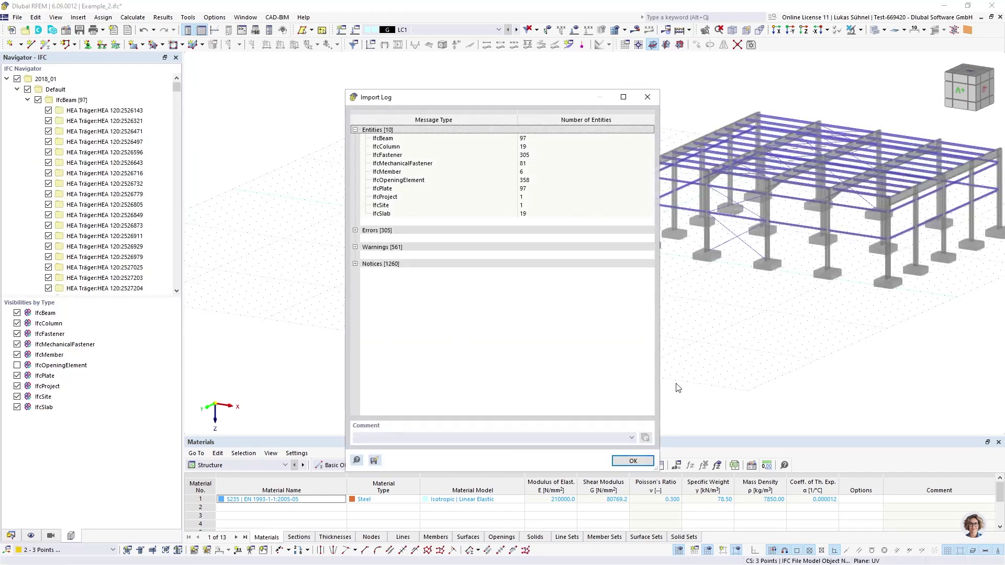
{"action": "left_click", "coordinate": [630, 459]}
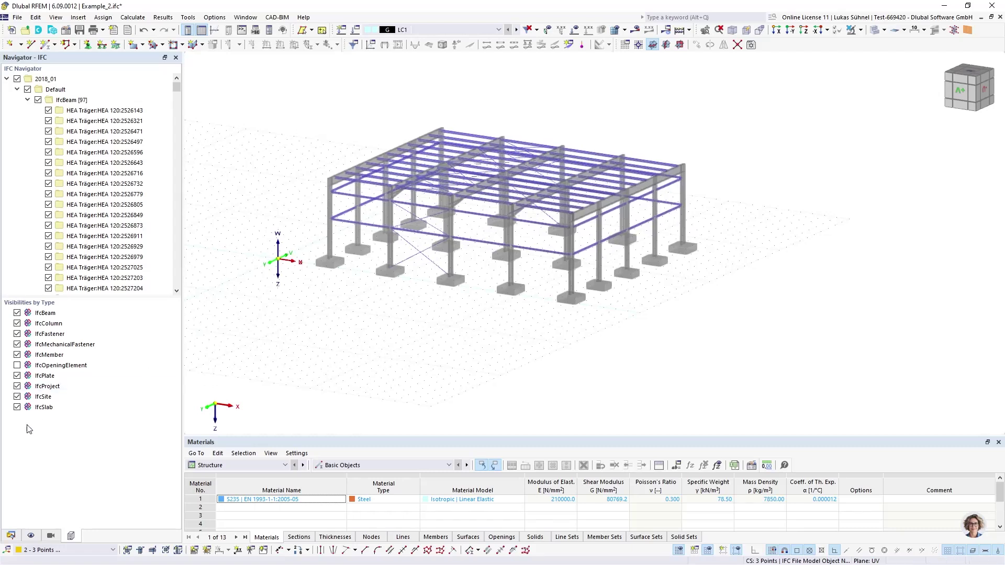
Step: Make the Global XYZ coordinate system active among the guide objects and return to the IFC structure
{"action": "left_click", "coordinate": [10, 535]}
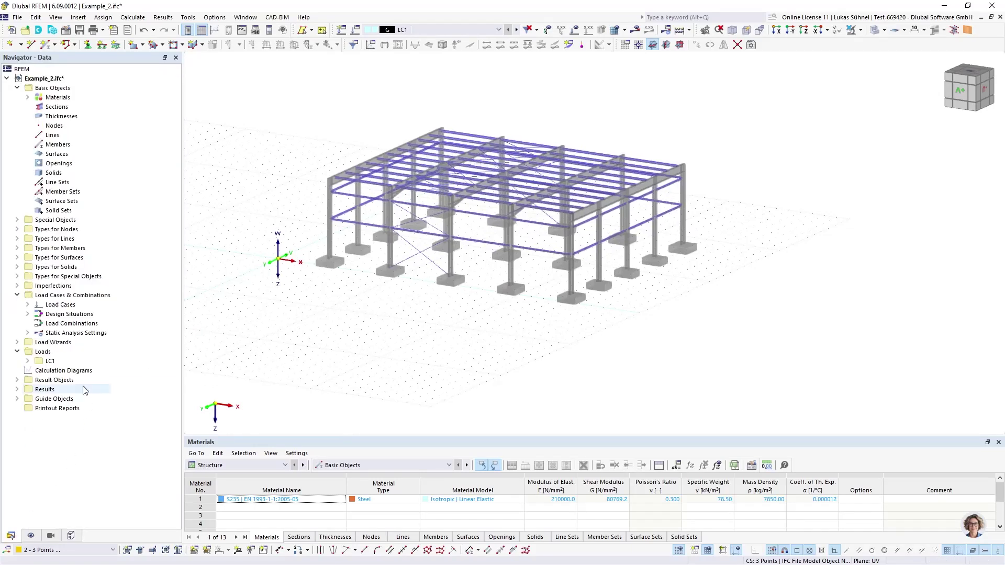
{"action": "left_click", "coordinate": [17, 399]}
{"action": "left_click", "coordinate": [27, 408]}
{"action": "right_click", "coordinate": [62, 418]}
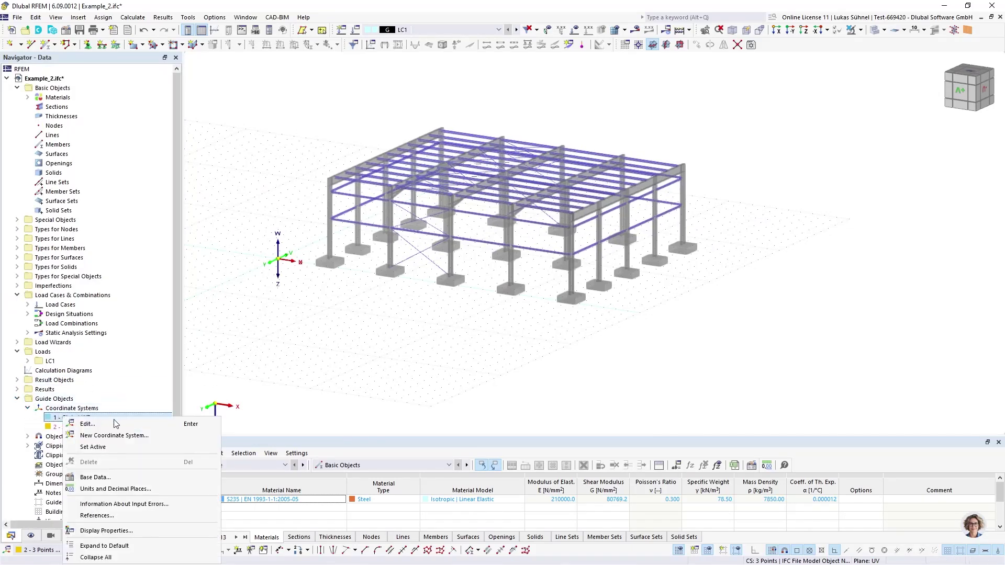
{"action": "left_click", "coordinate": [93, 448]}
{"action": "left_click", "coordinate": [71, 536]}
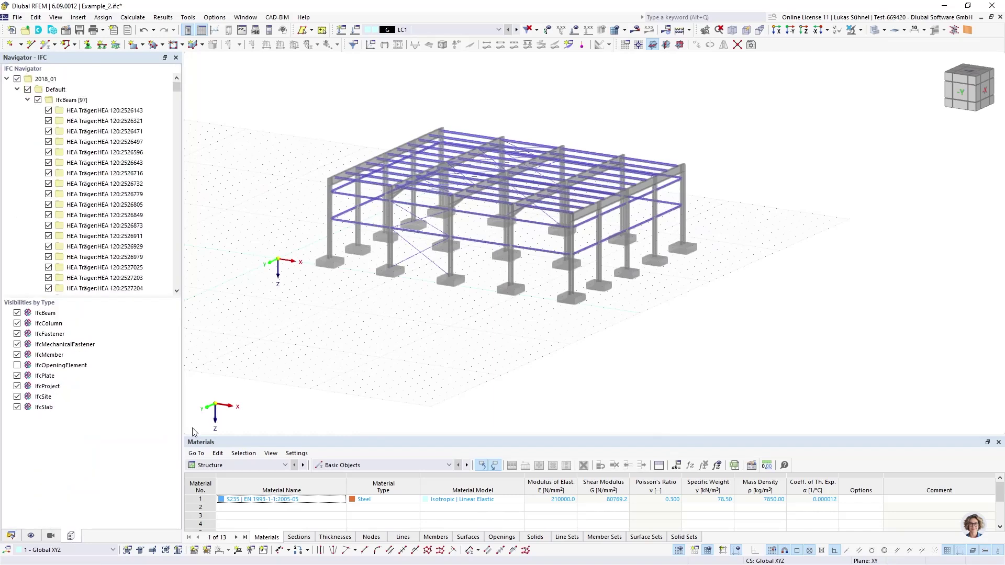
Step: Show the imported IFC model in solid display and examine its frame corners, haunches and overall hall structure
{"action": "middle_click_drag", "start_coordinate": [382, 323], "coordinate": [500, 343], "text": "ctrl"}
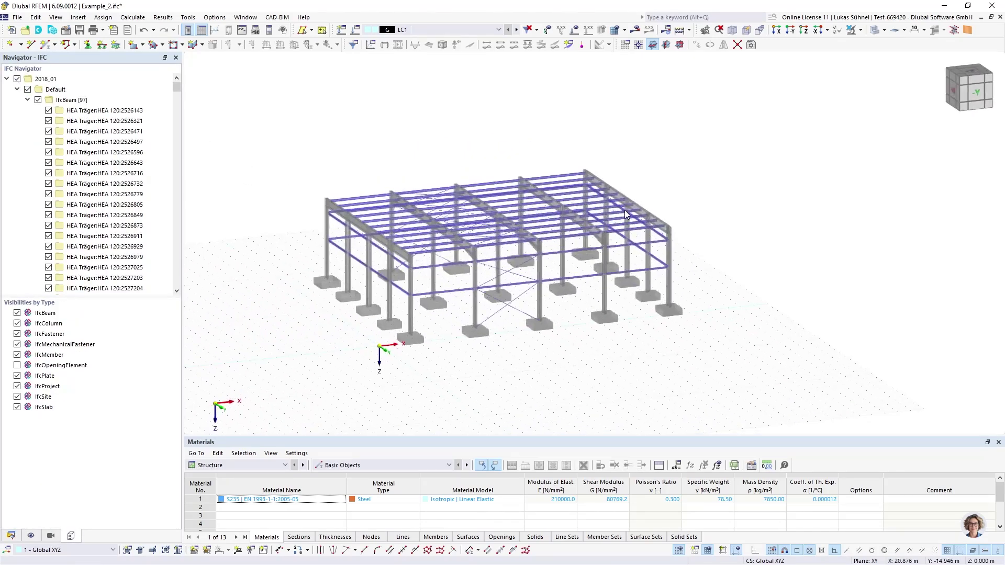
{"action": "left_click", "coordinate": [875, 30]}
{"action": "scroll", "coordinate": [607, 235], "scroll_direction": "up", "scroll_amount": 2}
{"action": "middle_click_drag", "start_coordinate": [597, 256], "coordinate": [707, 306], "text": "ctrl"}
{"action": "scroll", "coordinate": [611, 228], "scroll_direction": "up", "scroll_amount": 10}
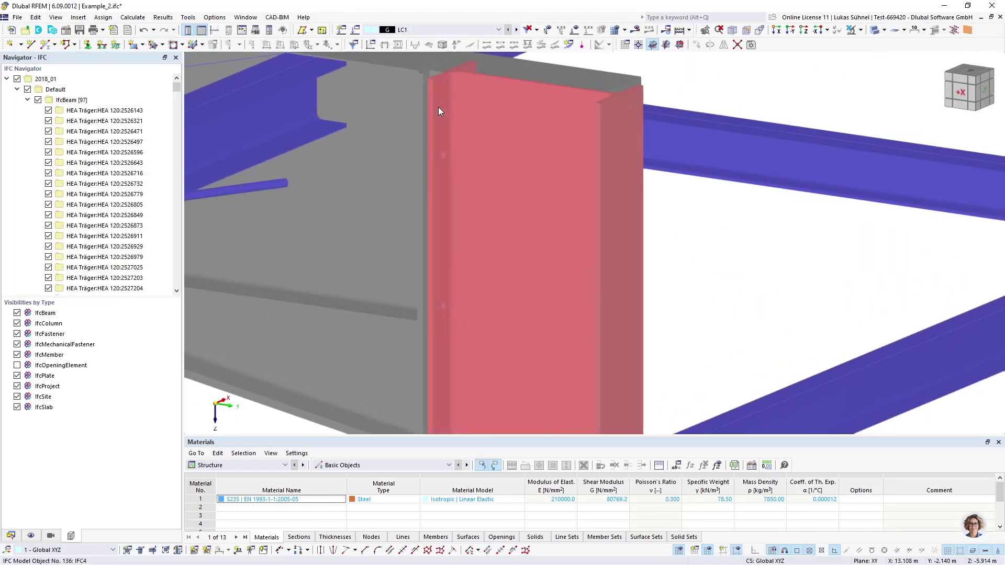
{"action": "scroll", "coordinate": [634, 203], "scroll_direction": "down", "scroll_amount": 6}
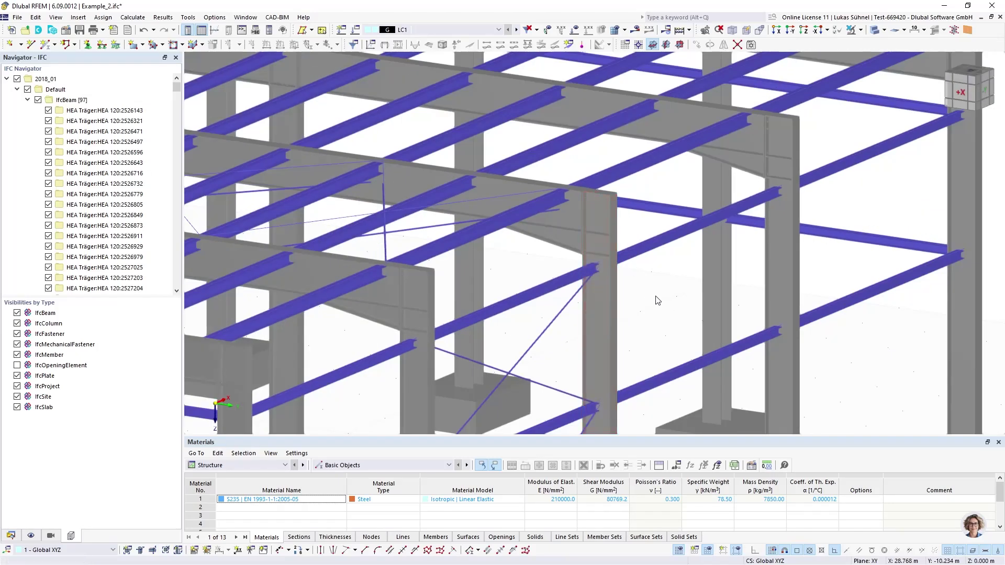
{"action": "scroll", "coordinate": [655, 299], "scroll_direction": "down", "scroll_amount": 5}
{"action": "middle_click_drag", "start_coordinate": [651, 295], "coordinate": [424, 249]}
{"action": "scroll", "coordinate": [424, 249], "scroll_direction": "down", "scroll_amount": 3}
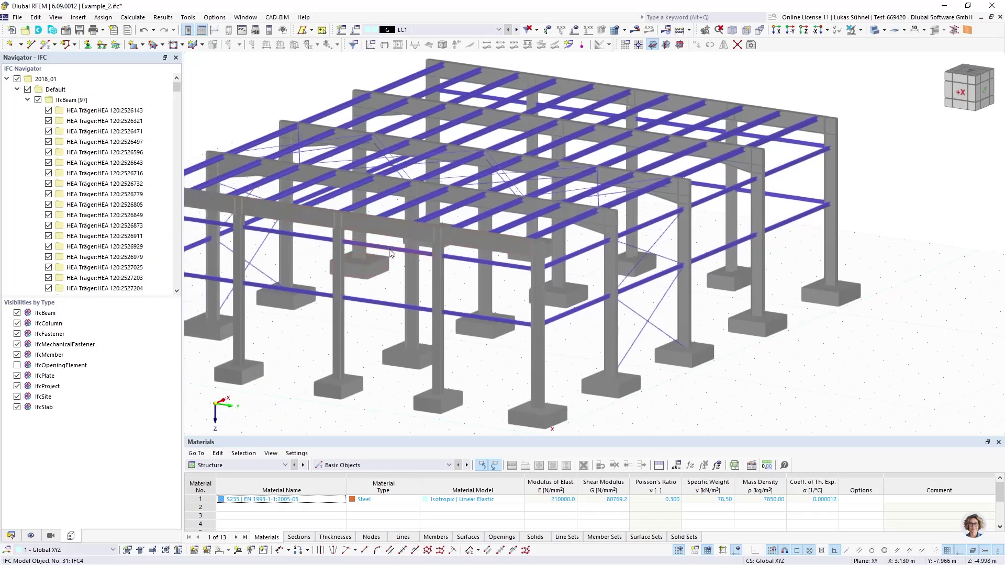
{"action": "mouse_move", "coordinate": [538, 289]}
{"action": "middle_mouse_down"}
{"action": "mouse_move", "coordinate": [487, 306]}
{"action": "mouse_move", "coordinate": [532, 286]}
{"action": "middle_mouse_up"}
{"action": "middle_click_drag", "start_coordinate": [531, 286], "coordinate": [464, 289], "text": "ctrl"}
Step: Check the model data for existing members and sections, then go back to the IFC structure
{"action": "left_click", "coordinate": [12, 535]}
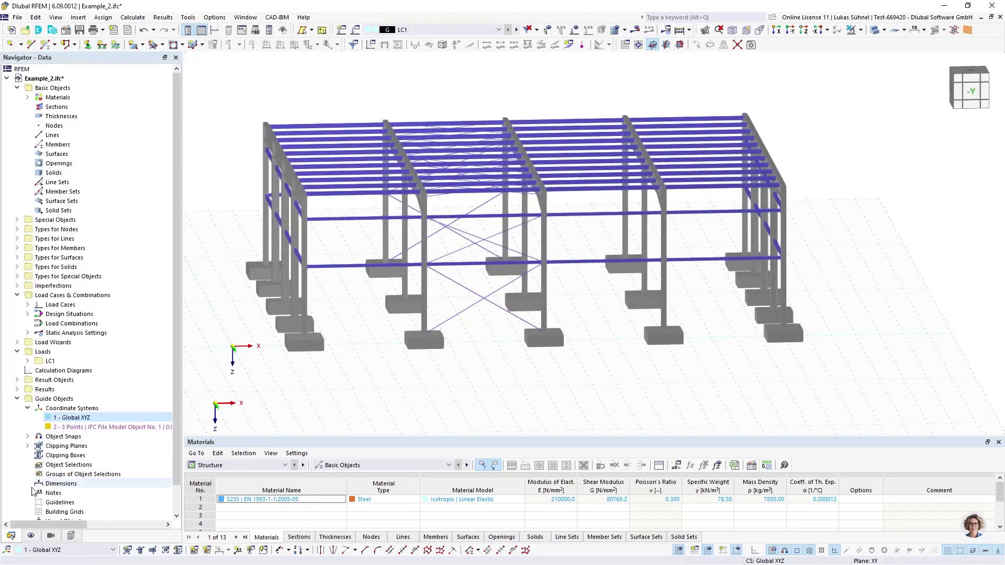
{"action": "left_click", "coordinate": [52, 147]}
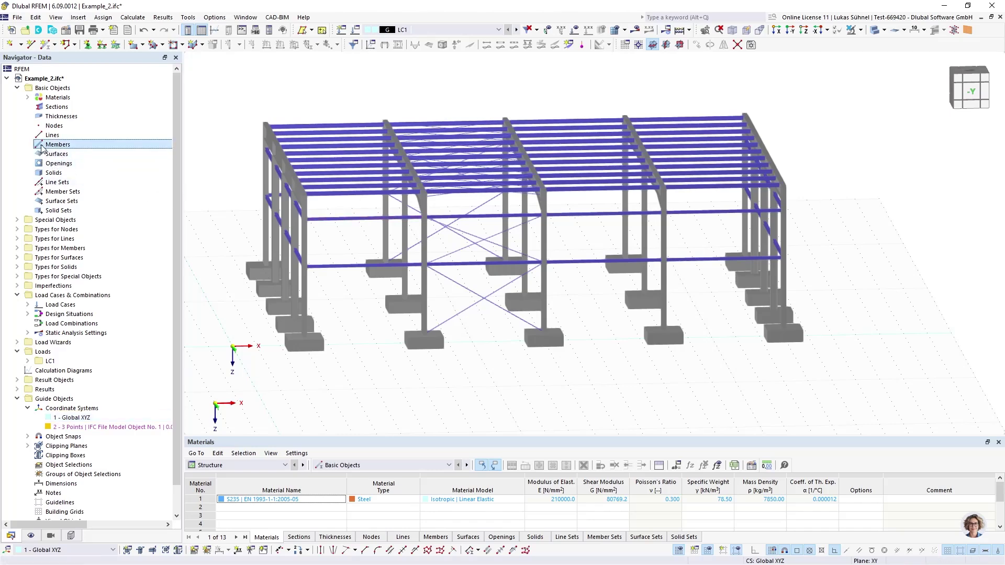
{"action": "left_click", "coordinate": [52, 107]}
{"action": "middle_click_drag", "start_coordinate": [209, 139], "coordinate": [352, 154]}
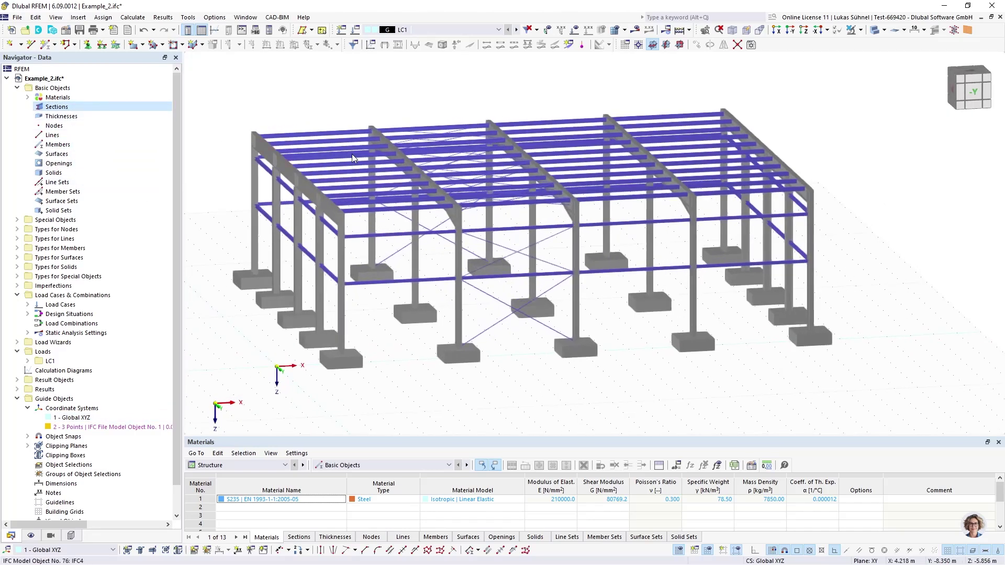
{"action": "left_click", "coordinate": [78, 536]}
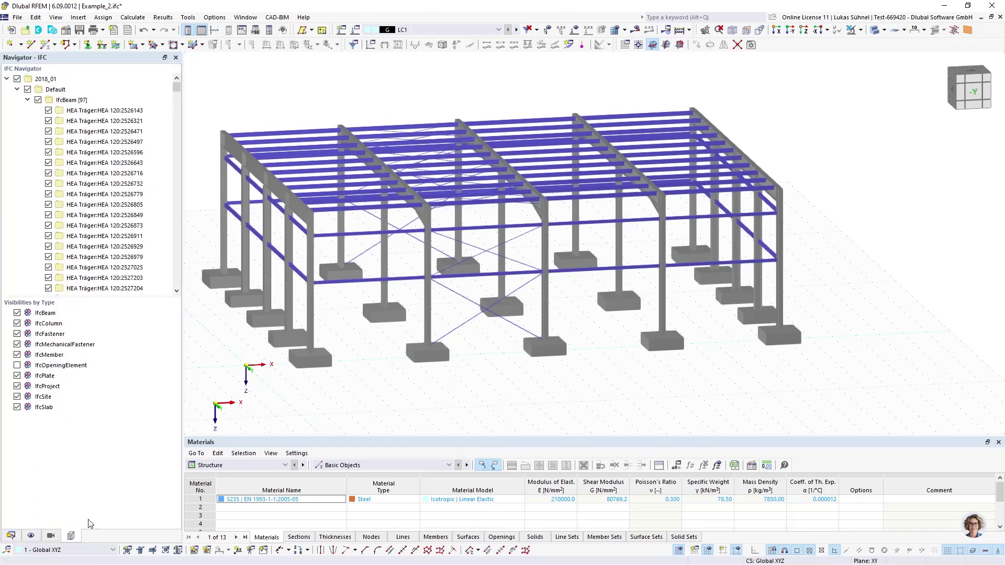
Step: Display the IFC properties window and inspect the basic properties and relations of the columns along the long side
{"action": "left_click", "coordinate": [312, 301]}
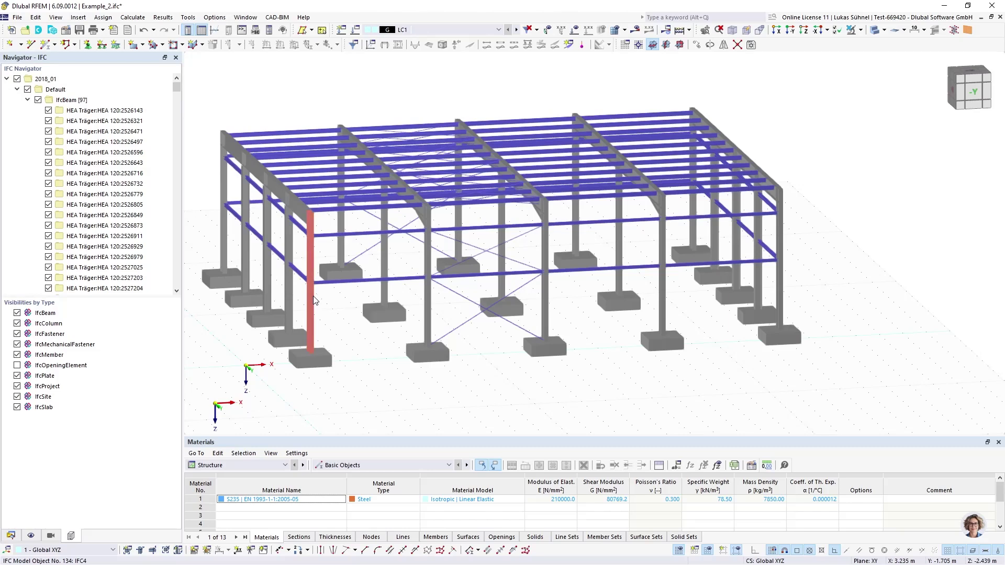
{"action": "scroll", "coordinate": [414, 295], "scroll_direction": "down", "scroll_amount": 1}
{"action": "scroll", "coordinate": [375, 313], "scroll_direction": "up", "scroll_amount": 1}
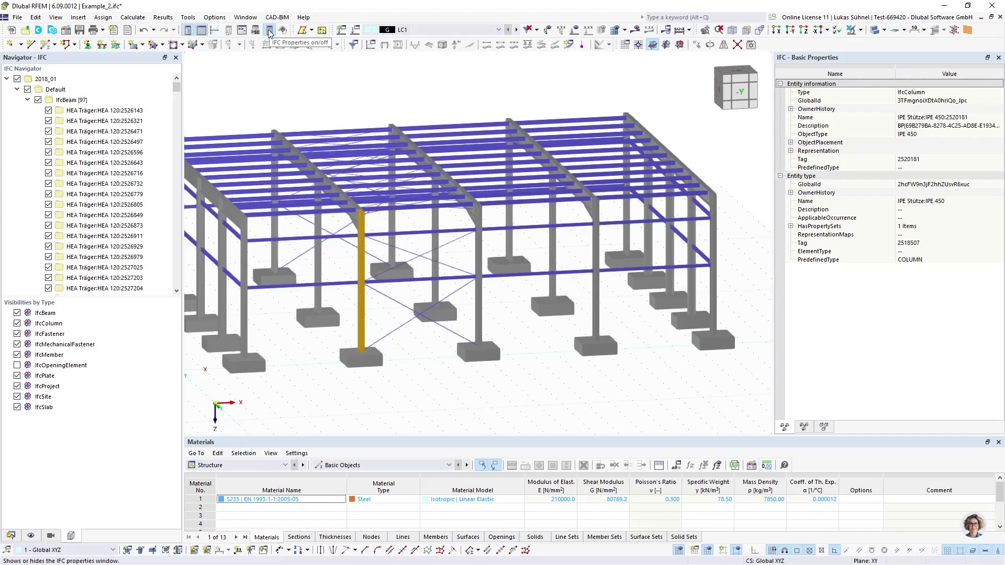
{"action": "left_click", "coordinate": [477, 290]}
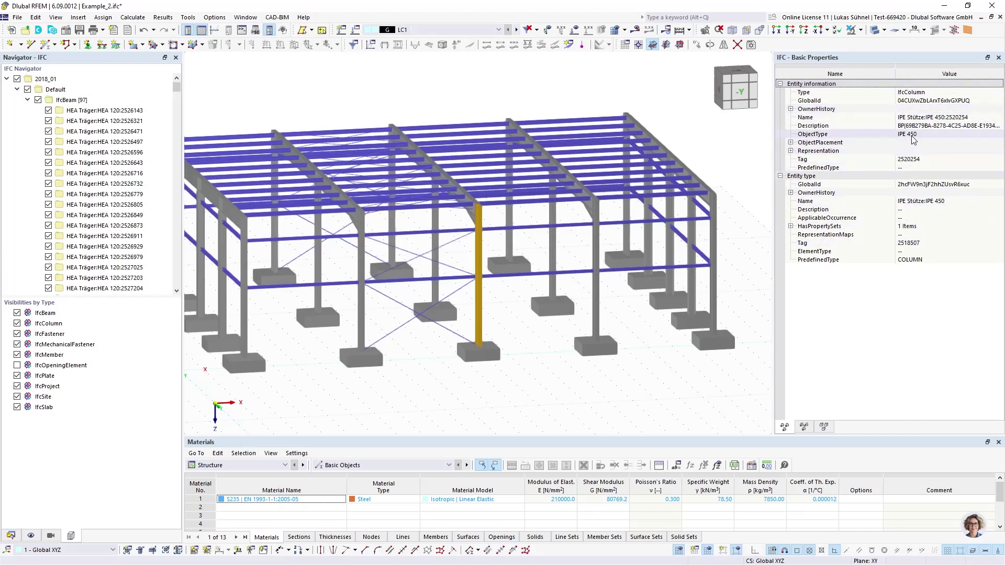
{"action": "left_click", "coordinate": [784, 426]}
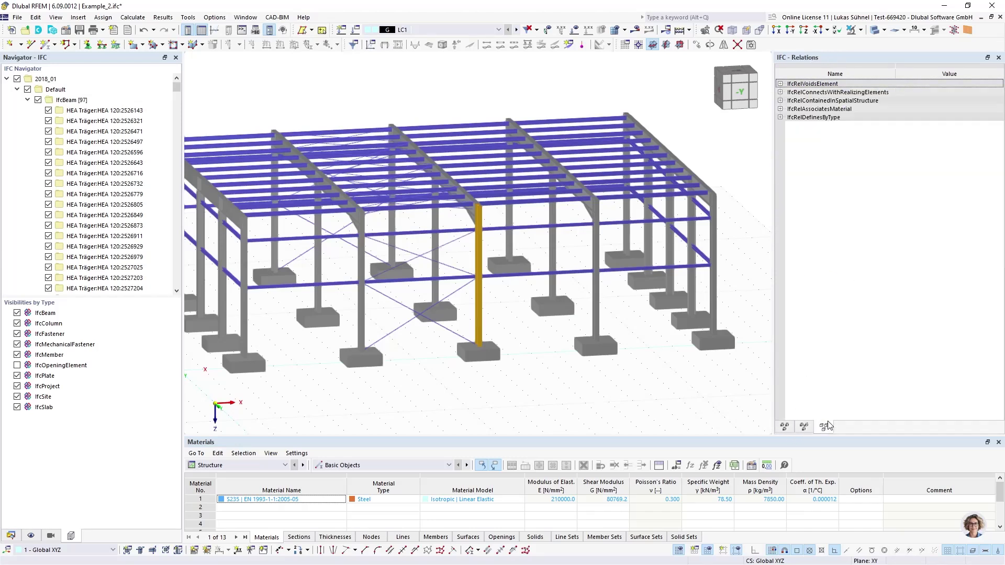
Step: Inspect the selected column's associated material and basic properties, then close the IFC properties window
{"action": "left_click", "coordinate": [781, 109]}
{"action": "left_click", "coordinate": [791, 117]}
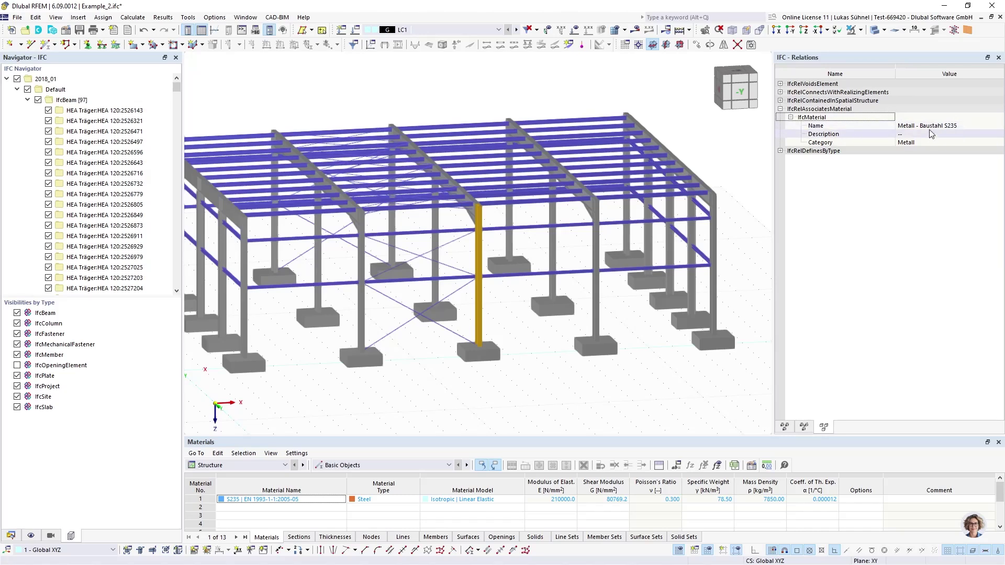
{"action": "left_click", "coordinate": [791, 427]}
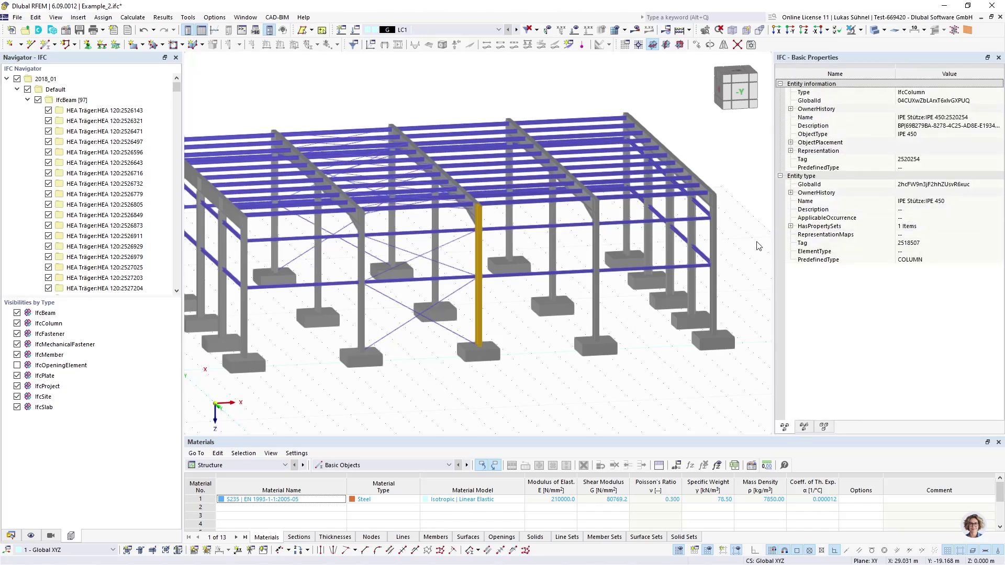
{"action": "left_click", "coordinate": [414, 378]}
{"action": "middle_click_drag", "start_coordinate": [414, 378], "coordinate": [462, 334]}
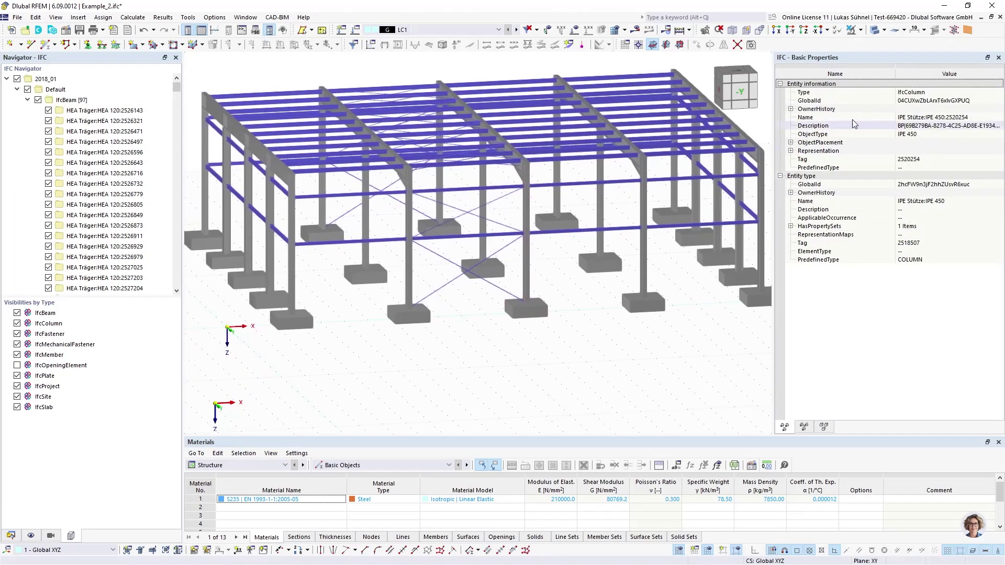
{"action": "scroll", "coordinate": [690, 194], "scroll_direction": "down", "scroll_amount": 2}
{"action": "left_click", "coordinate": [999, 57]}
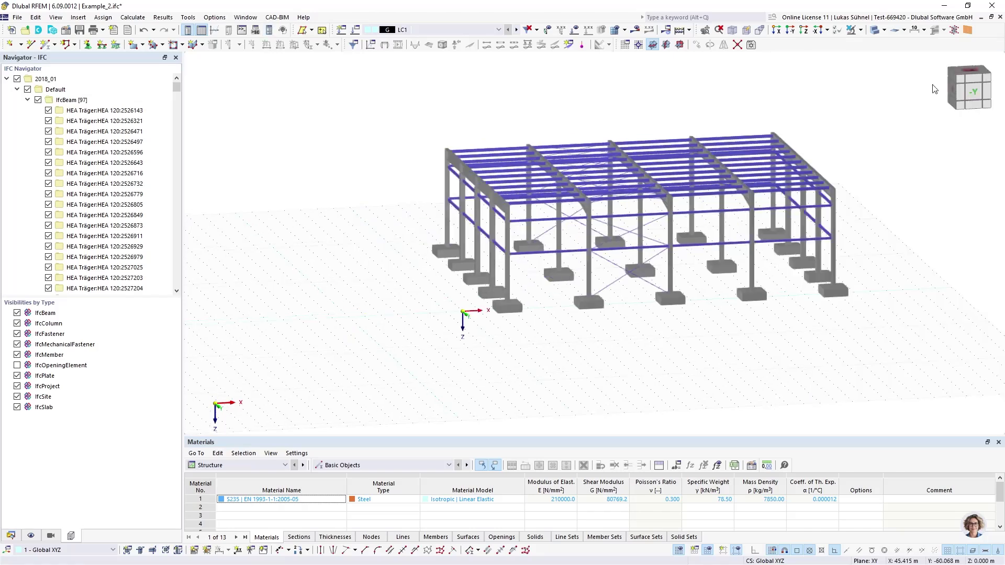
Step: Select the columns of the front gable end together and review the conversion options available for these IFC objects
{"action": "middle_click_drag", "start_coordinate": [620, 156], "coordinate": [512, 188]}
{"action": "middle_click_drag", "start_coordinate": [370, 164], "coordinate": [338, 139], "text": "ctrl"}
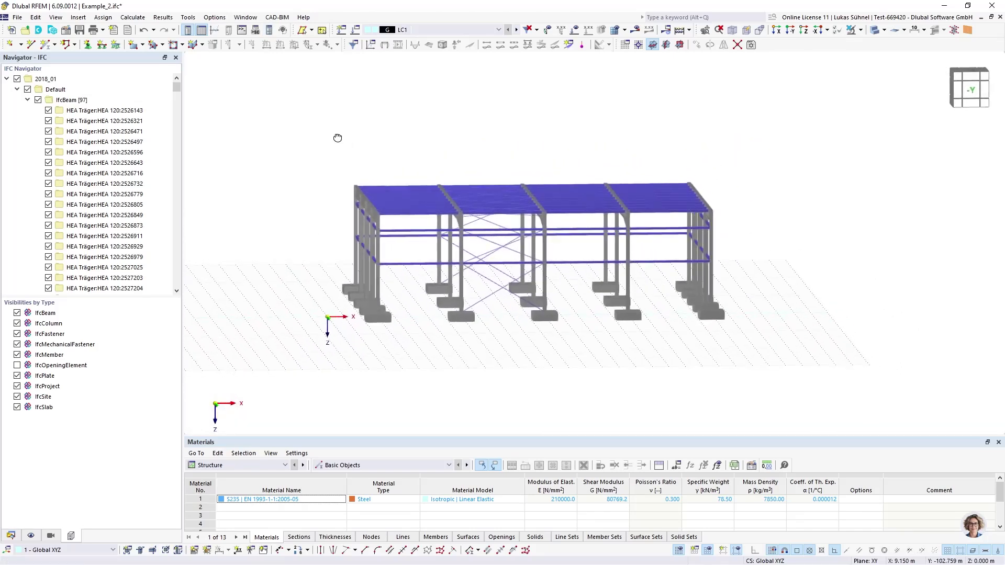
{"action": "scroll", "coordinate": [379, 234], "scroll_direction": "up", "scroll_amount": 3}
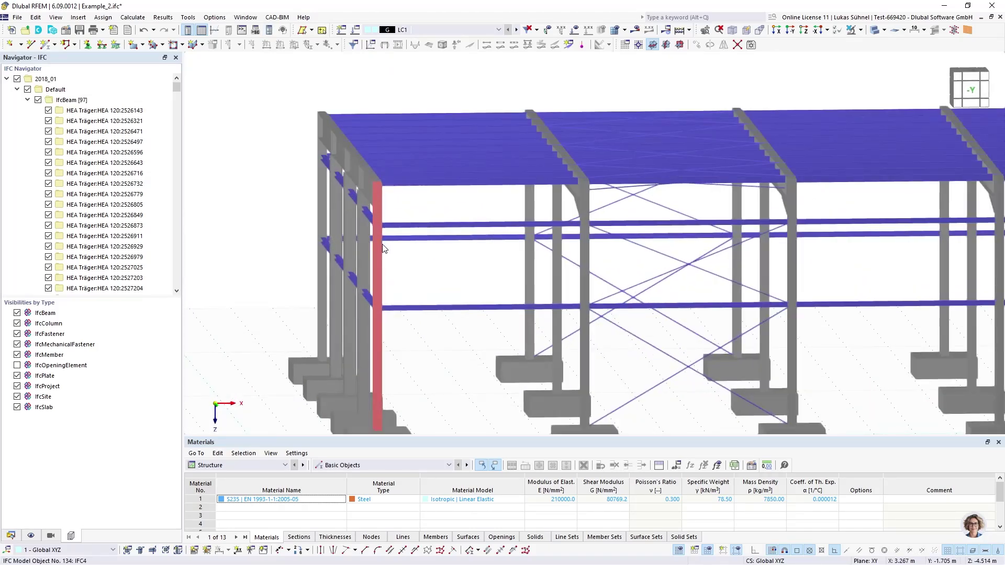
{"action": "middle_click_drag", "start_coordinate": [400, 268], "coordinate": [392, 259], "text": "ctrl"}
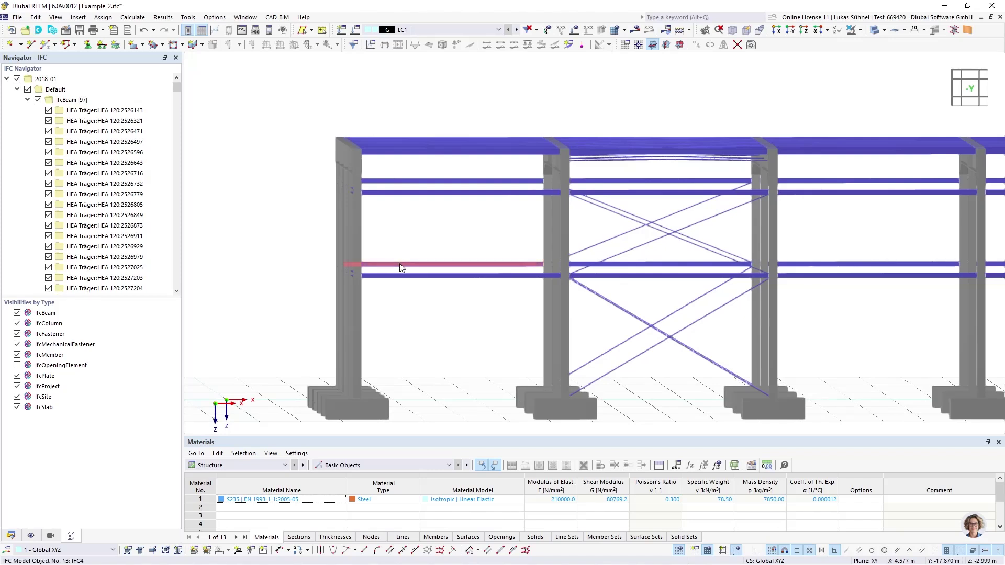
{"action": "left_click_drag", "start_coordinate": [401, 233], "coordinate": [358, 208]}
{"action": "right_click", "coordinate": [363, 225]}
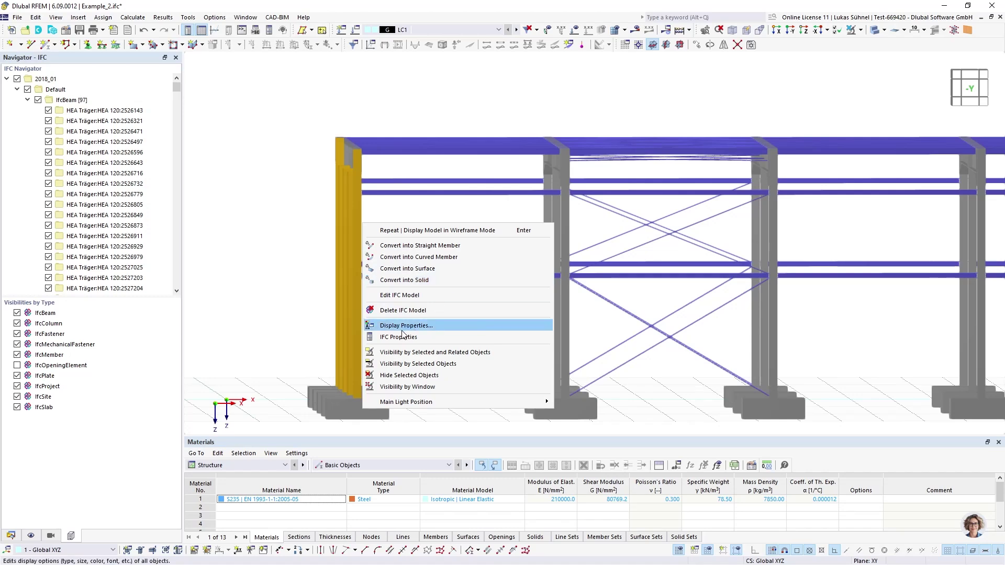
{"action": "left_click", "coordinate": [281, 257]}
Step: Open the IFC conversion tables and examine the Dlubal material assigned to Metall - Baustahl S235, including its material library entry
{"action": "mouse_move", "coordinate": [272, 227]}
{"action": "middle_mouse_down"}
{"action": "mouse_move", "coordinate": [267, 217]}
{"action": "mouse_move", "coordinate": [278, 216]}
{"action": "middle_mouse_up"}
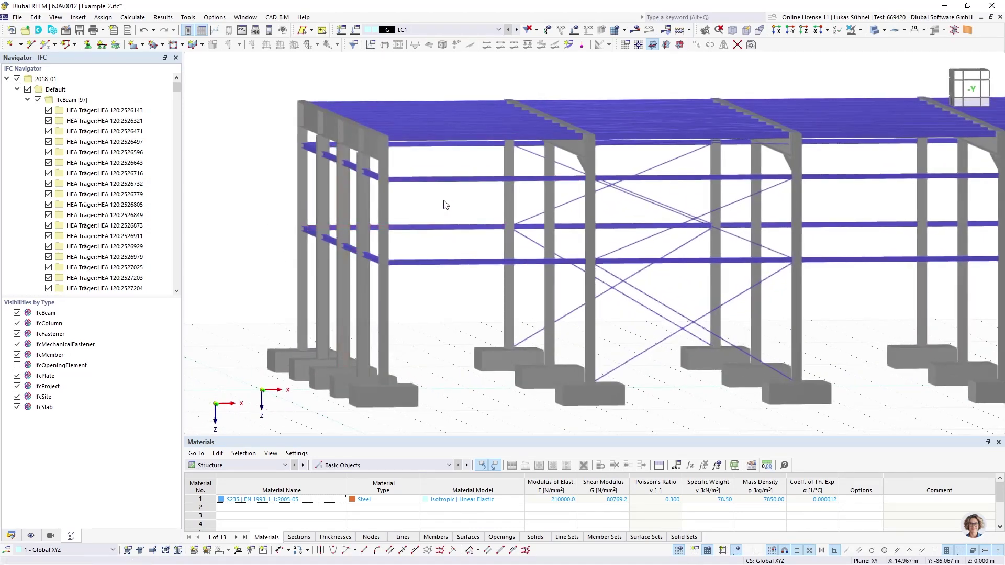
{"action": "middle_click_drag", "start_coordinate": [446, 204], "coordinate": [439, 205], "text": "ctrl"}
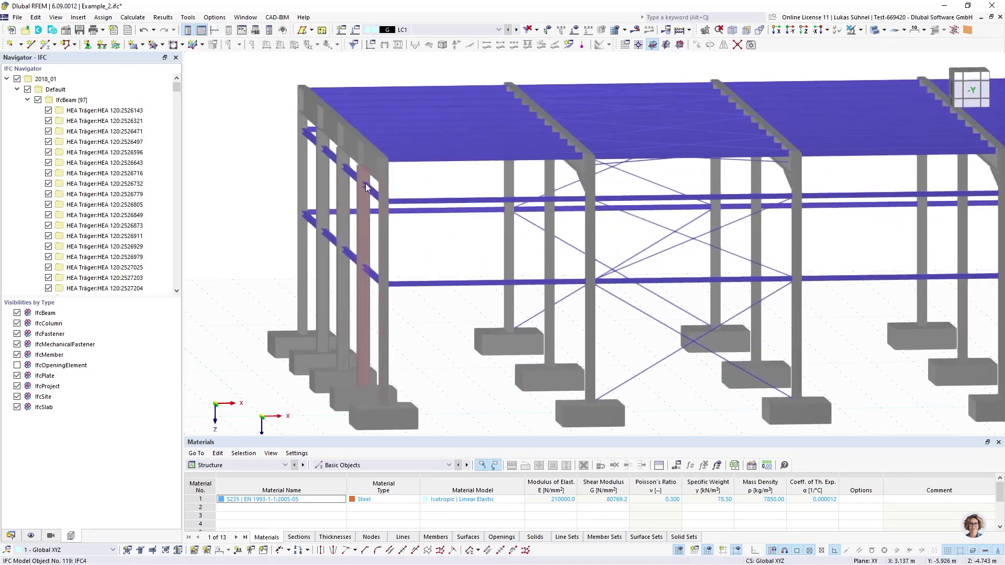
{"action": "left_click", "coordinate": [277, 17]}
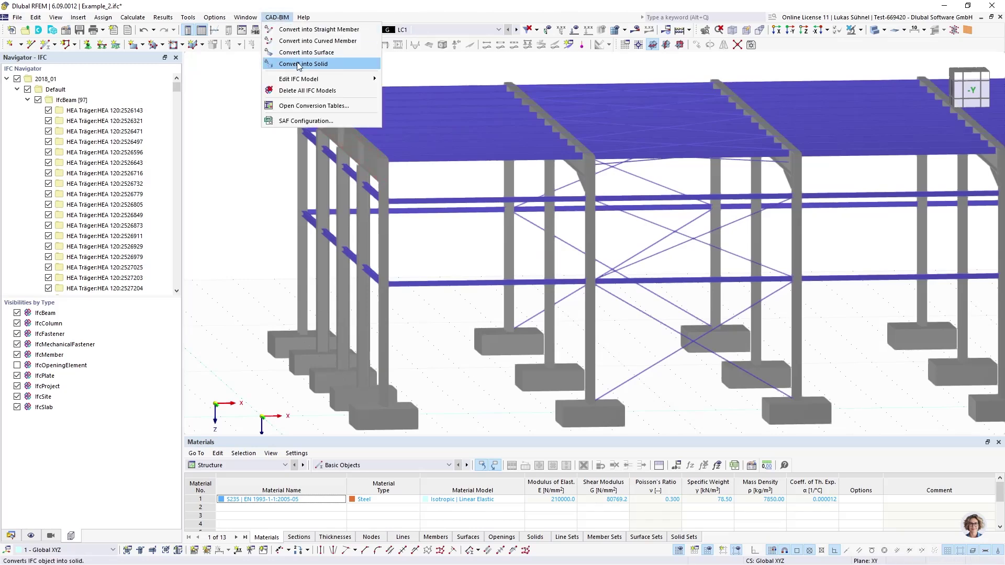
{"action": "left_click", "coordinate": [311, 107]}
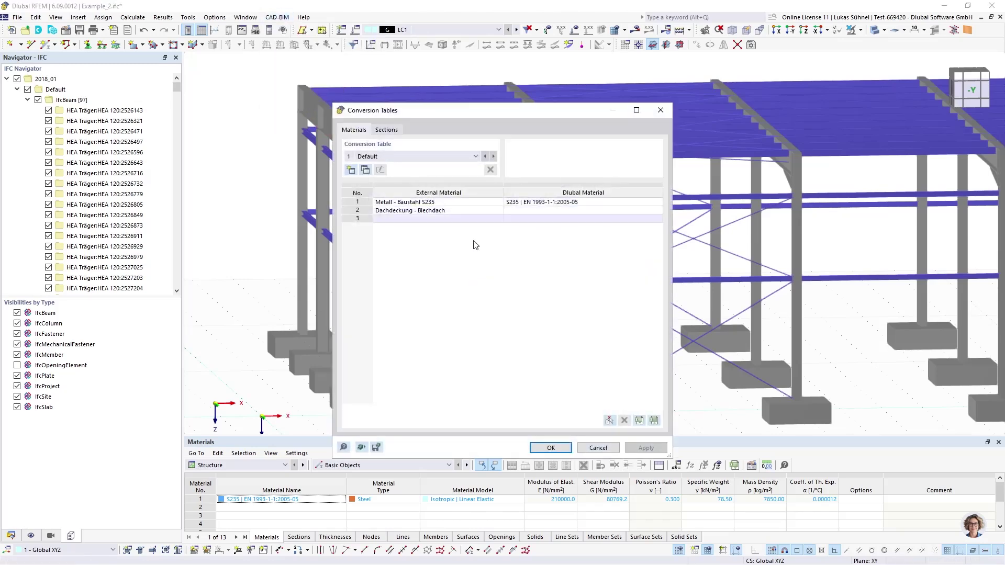
{"action": "left_click", "coordinate": [540, 205]}
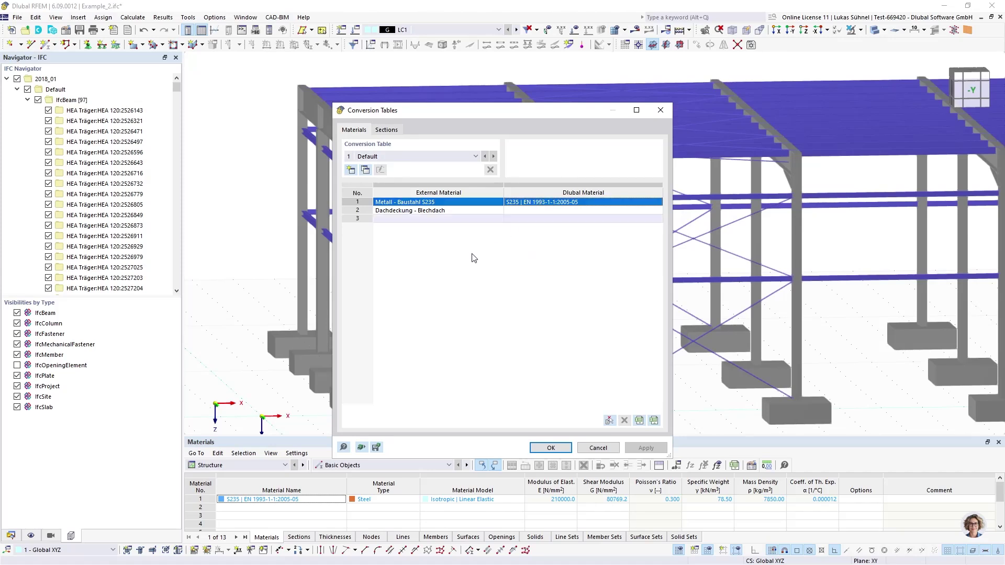
{"action": "double_click", "coordinate": [408, 202]}
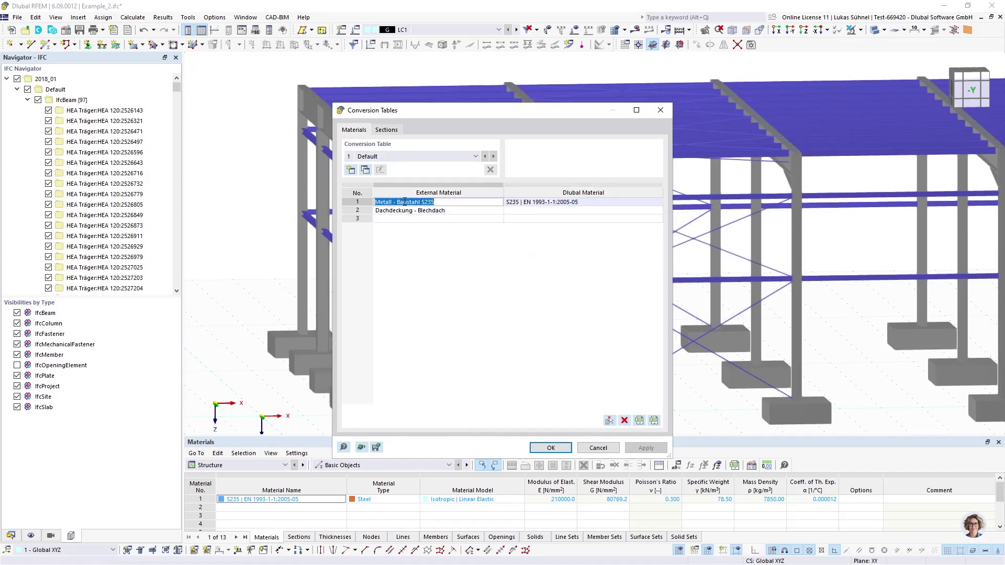
{"action": "key", "text": "Tab"}
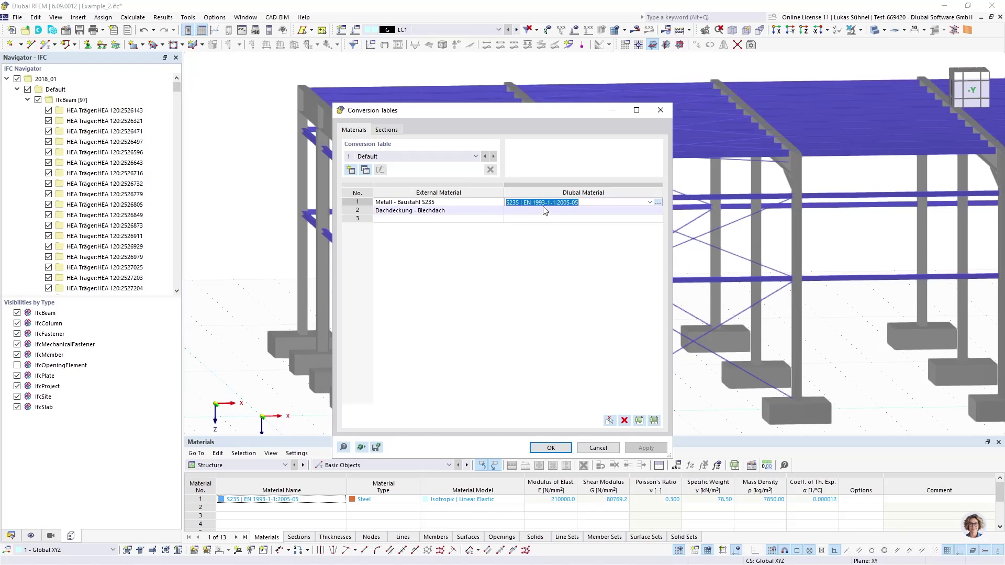
{"action": "left_click", "coordinate": [659, 203]}
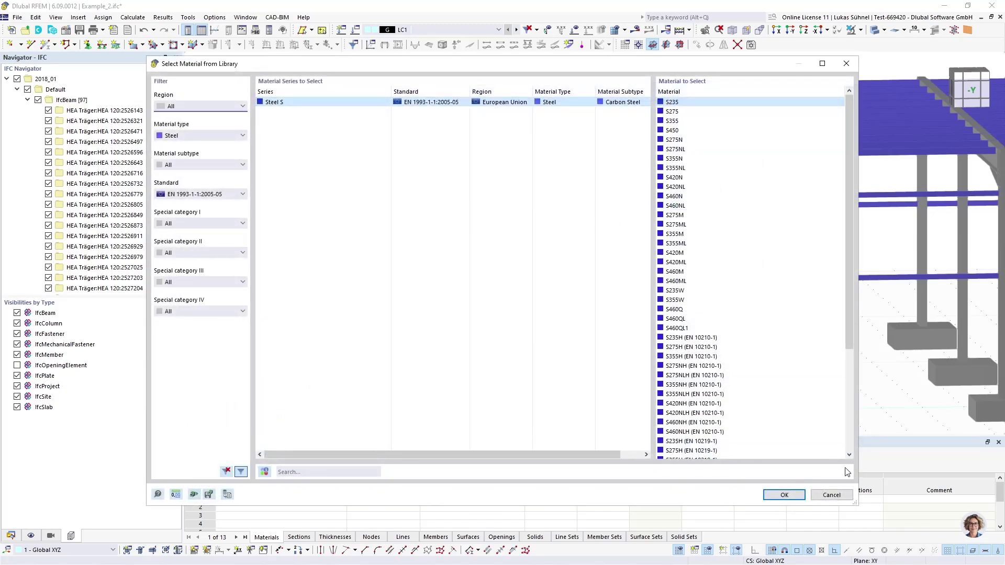
{"action": "left_click", "coordinate": [832, 495]}
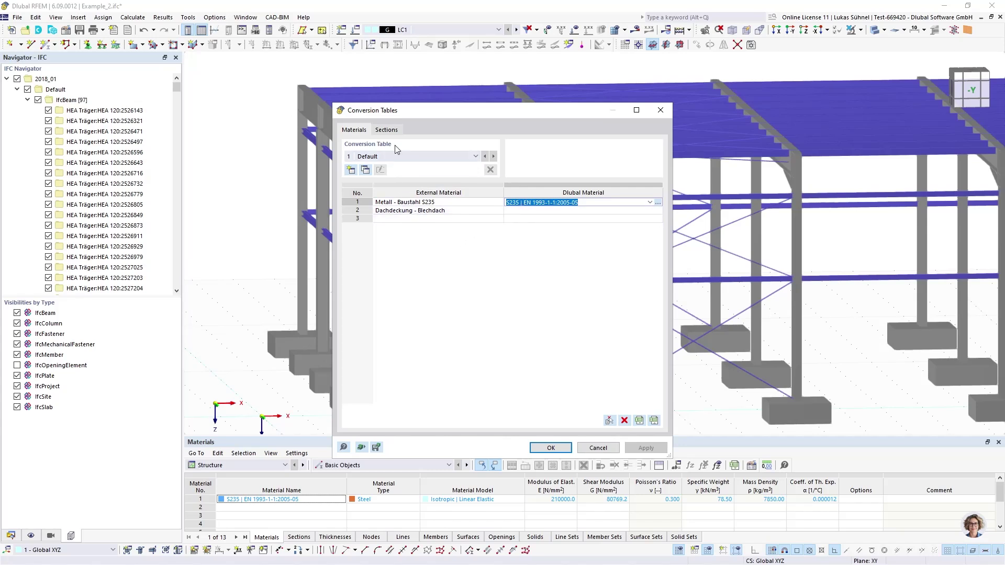
Step: Review the assignments of external sections to Dlubal sections in the conversion tables and close them
{"action": "left_click", "coordinate": [394, 131]}
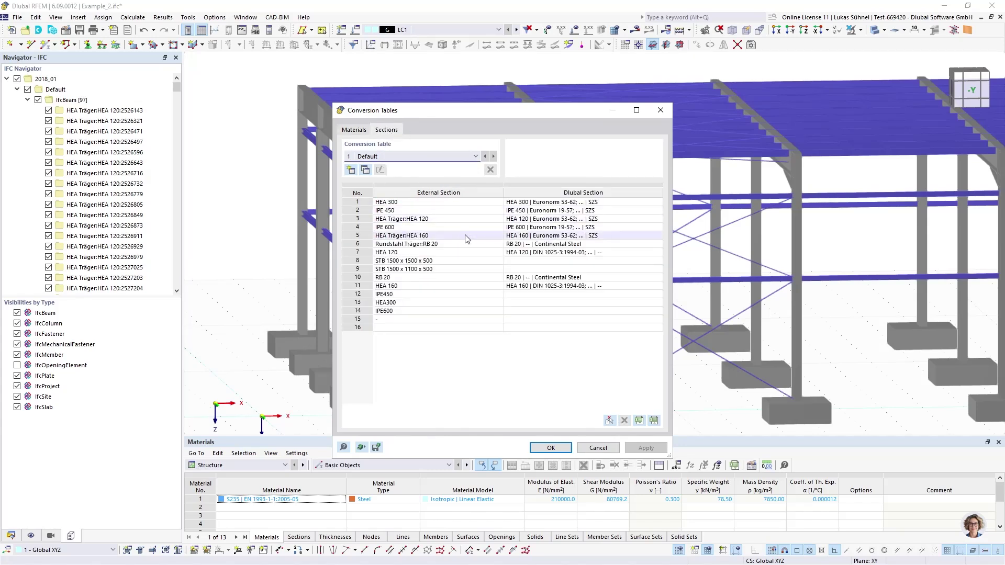
{"action": "left_click_drag", "start_coordinate": [487, 202], "coordinate": [560, 254]}
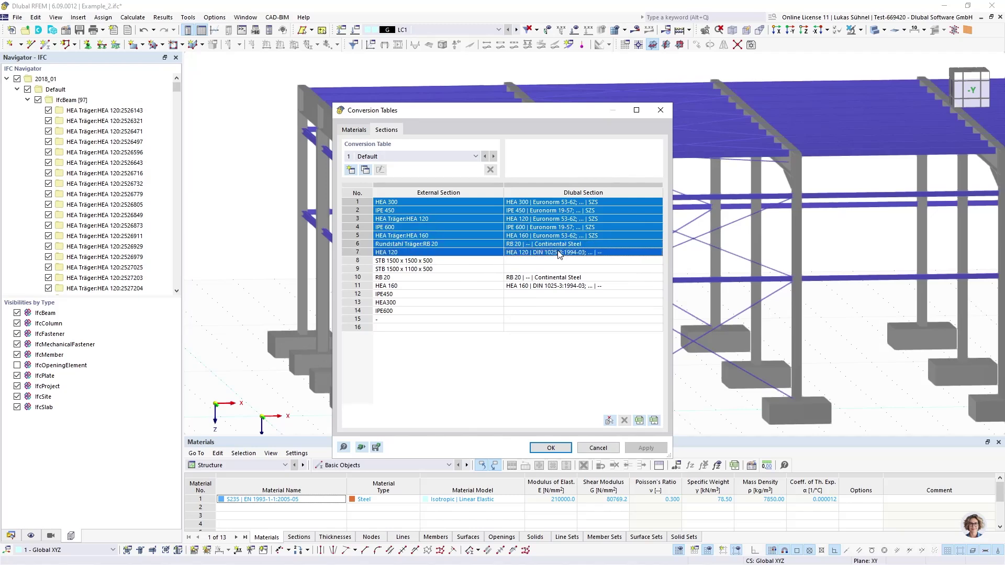
{"action": "left_click", "coordinate": [551, 447]}
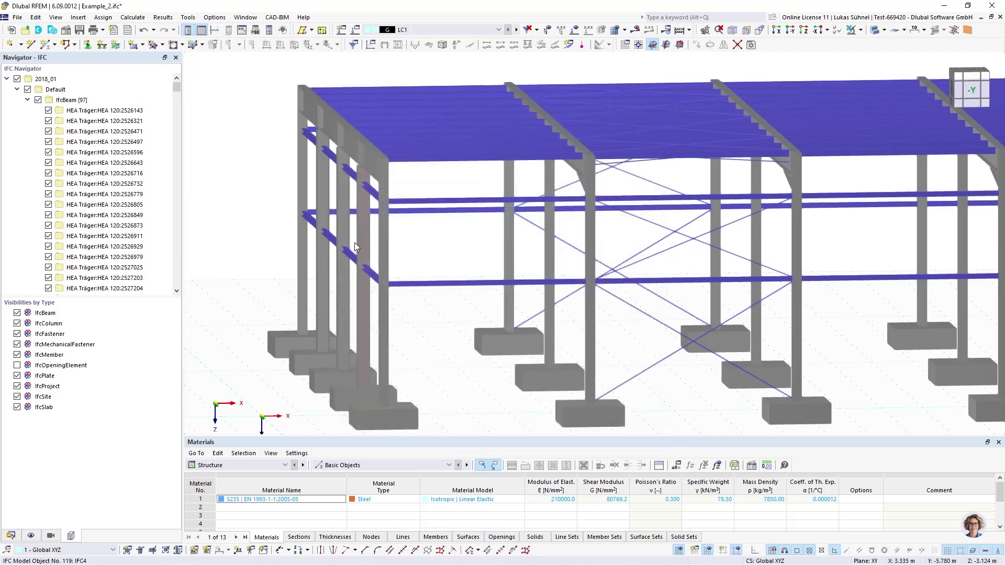
Step: Examine a bolt at the frame corner and the conversion options available for it
{"action": "scroll", "coordinate": [335, 314], "scroll_direction": "down", "scroll_amount": 8}
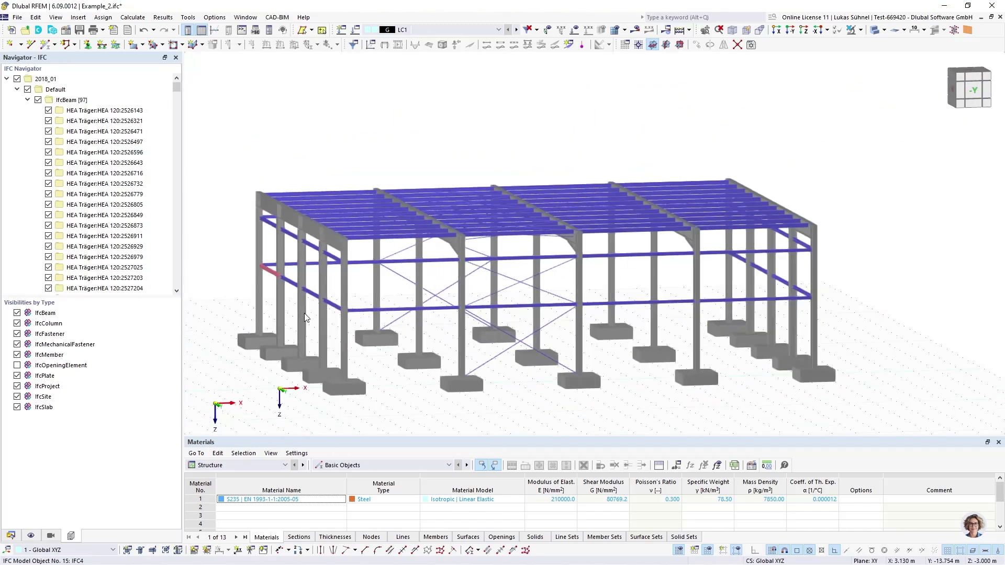
{"action": "middle_click_drag", "start_coordinate": [361, 322], "coordinate": [502, 314], "text": "ctrl"}
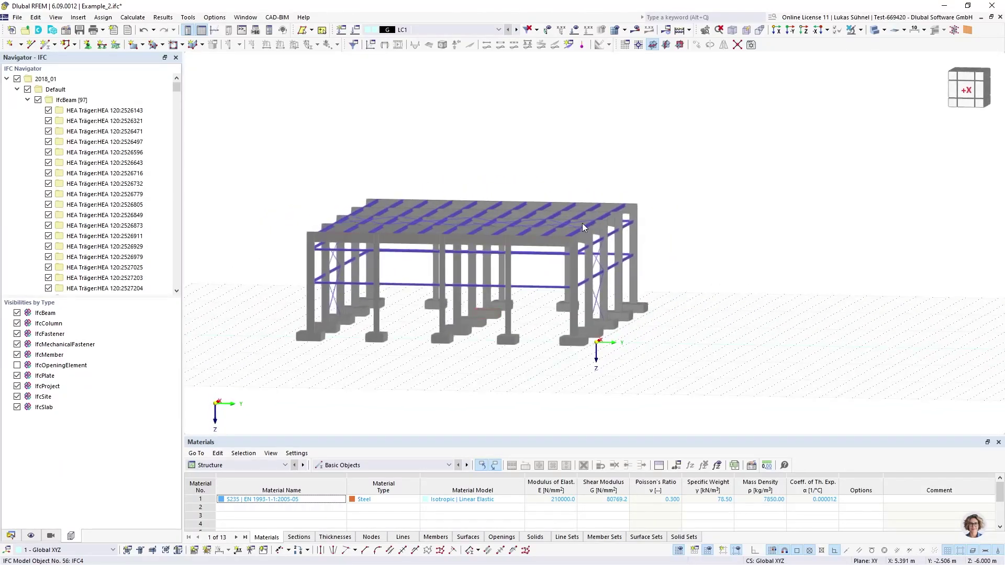
{"action": "scroll", "coordinate": [583, 223], "scroll_direction": "up", "scroll_amount": 10}
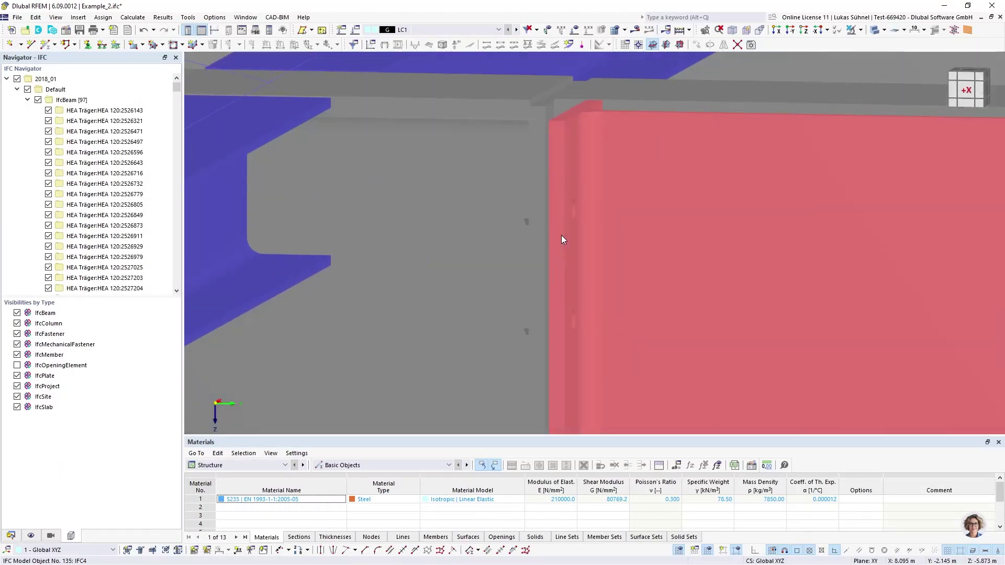
{"action": "right_click", "coordinate": [581, 212]}
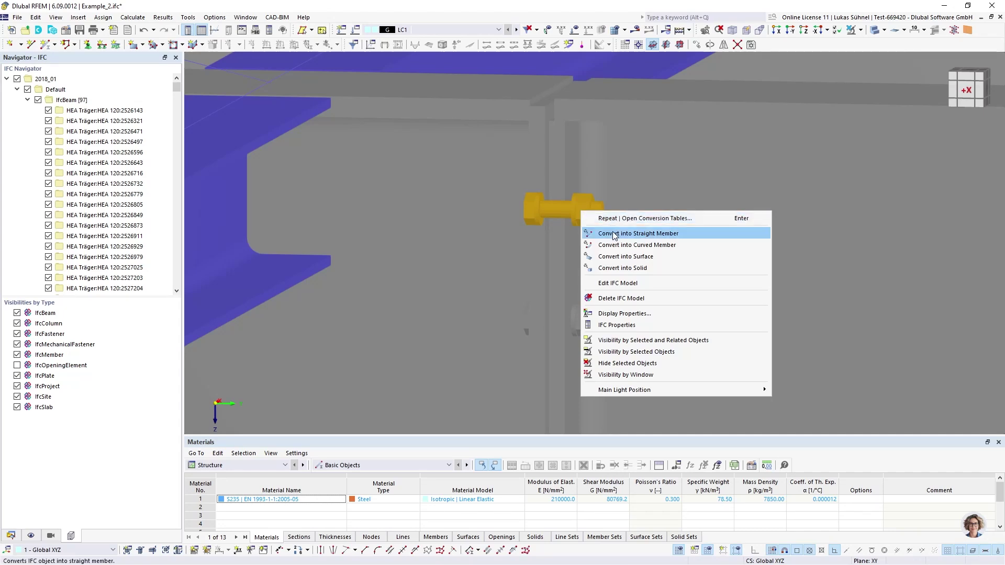
{"action": "key", "text": "Escape"}
{"action": "scroll", "coordinate": [576, 214], "scroll_direction": "down", "scroll_amount": 6}
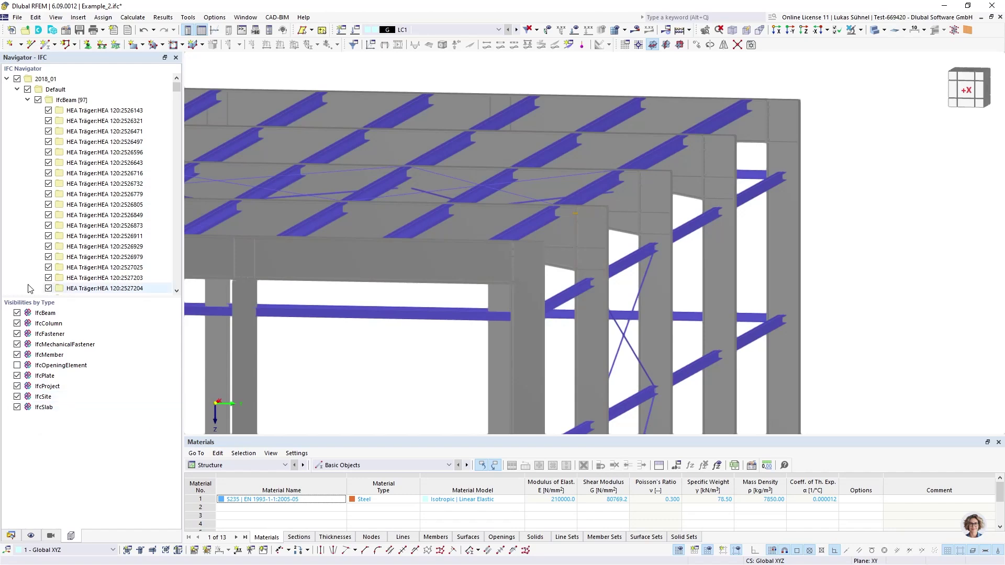
Step: Hide the IfcSlab, IfcSite, IfcProject, IfcPlate, IfcMember, IfcMechanicalFastener and IfcFastener types, leaving only IfcBeam and IfcColumn visible
{"action": "left_click", "coordinate": [17, 408]}
{"action": "left_click", "coordinate": [18, 397]}
{"action": "left_click", "coordinate": [17, 387]}
{"action": "left_click", "coordinate": [17, 375]}
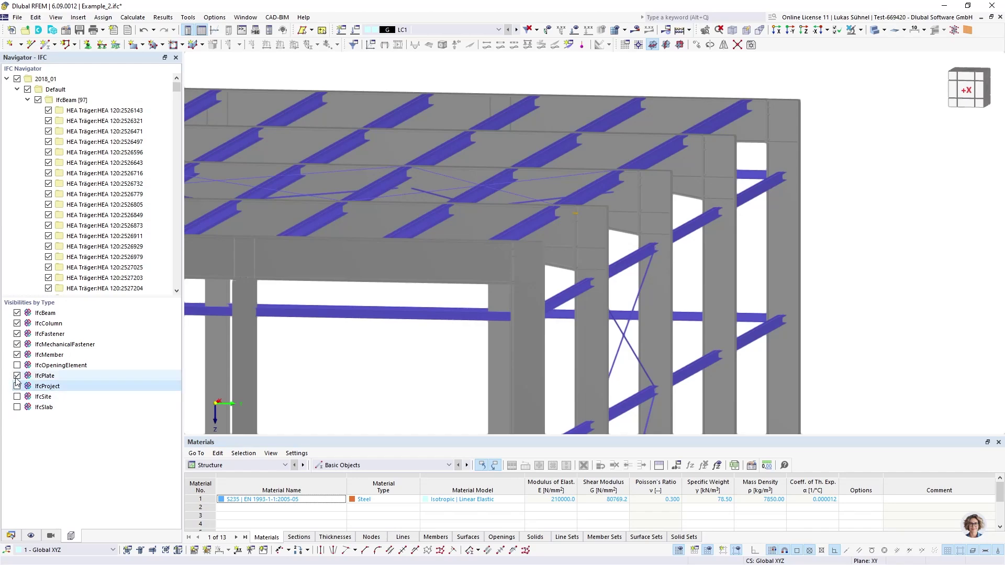
{"action": "left_click", "coordinate": [18, 355]}
{"action": "left_click", "coordinate": [17, 344]}
{"action": "left_click", "coordinate": [17, 334]}
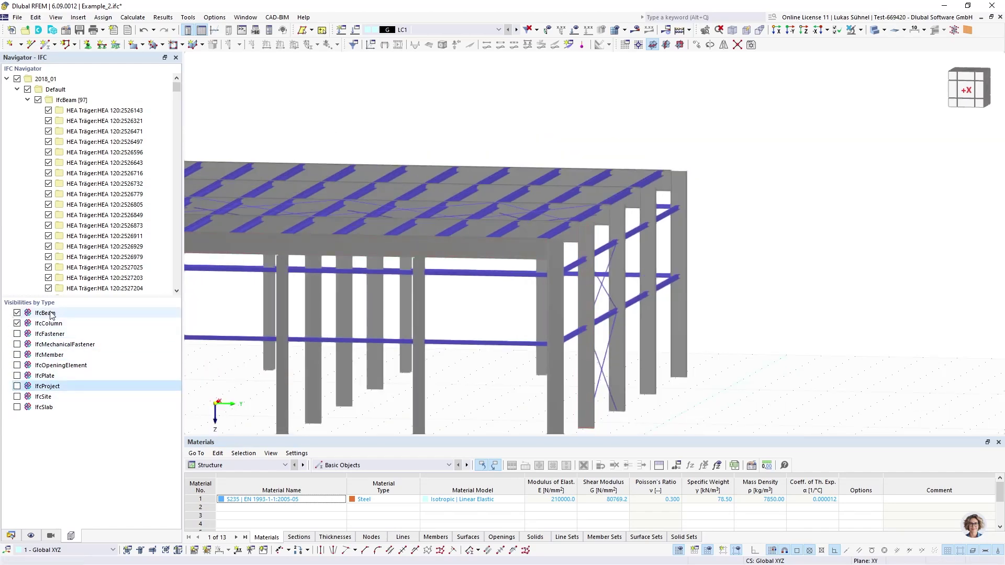
Step: Select all visible IFC beams and columns of the hall and convert them into straight members
{"action": "middle_click_drag", "start_coordinate": [713, 245], "coordinate": [803, 227]}
{"action": "middle_click_drag", "start_coordinate": [803, 228], "coordinate": [785, 242], "text": "ctrl"}
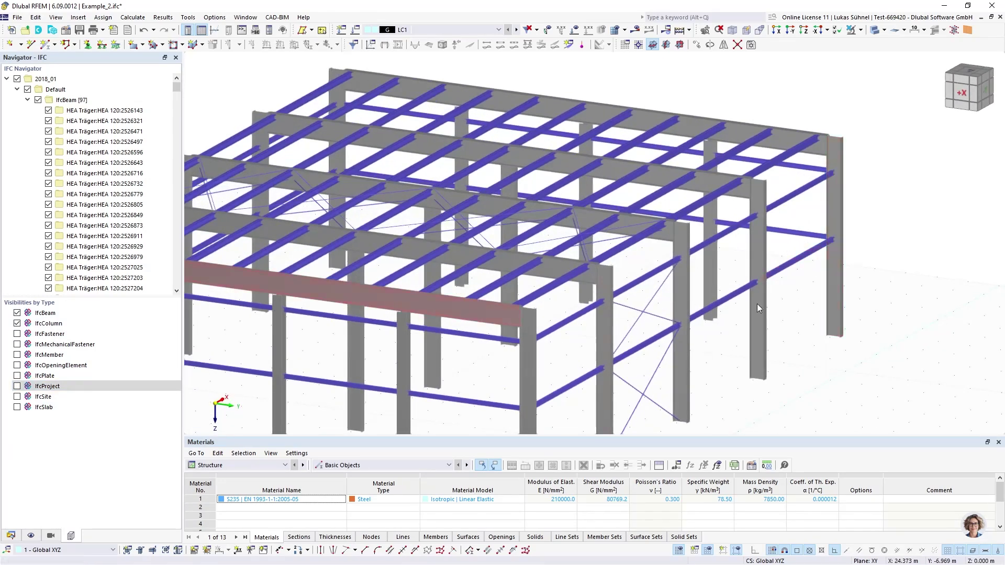
{"action": "scroll", "coordinate": [689, 210], "scroll_direction": "up", "scroll_amount": 5}
{"action": "scroll", "coordinate": [653, 210], "scroll_direction": "up", "scroll_amount": 6}
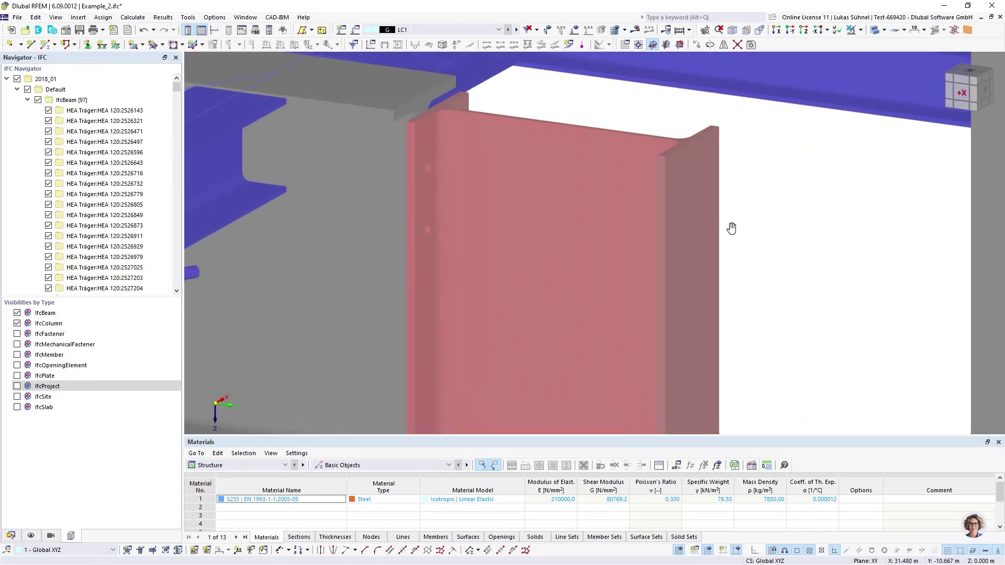
{"action": "scroll", "coordinate": [675, 117], "scroll_direction": "down", "scroll_amount": 10}
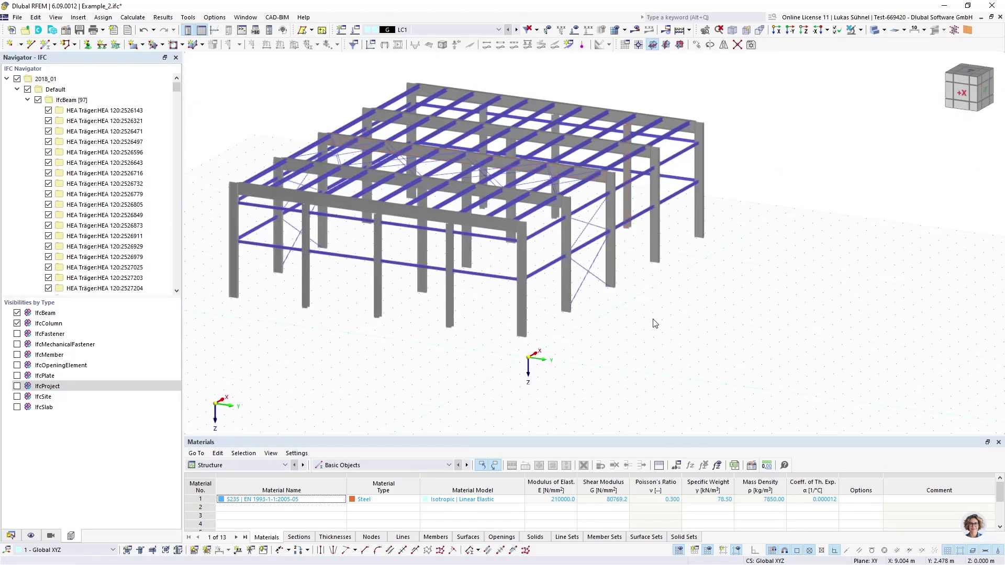
{"action": "middle_click_drag", "start_coordinate": [655, 323], "coordinate": [519, 289], "text": "ctrl"}
{"action": "left_click", "coordinate": [369, 234]}
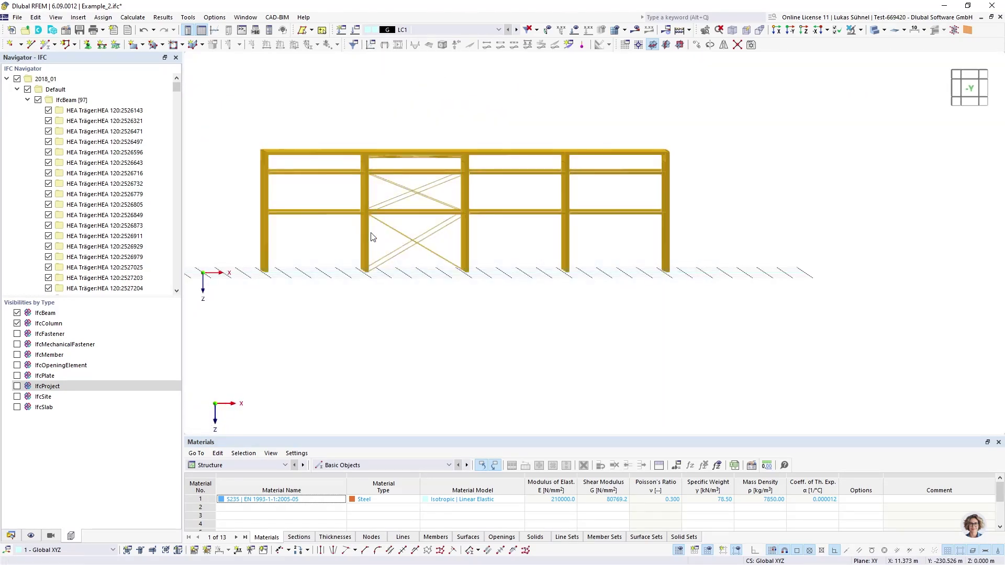
{"action": "right_click", "coordinate": [270, 172]}
{"action": "left_click", "coordinate": [330, 194]}
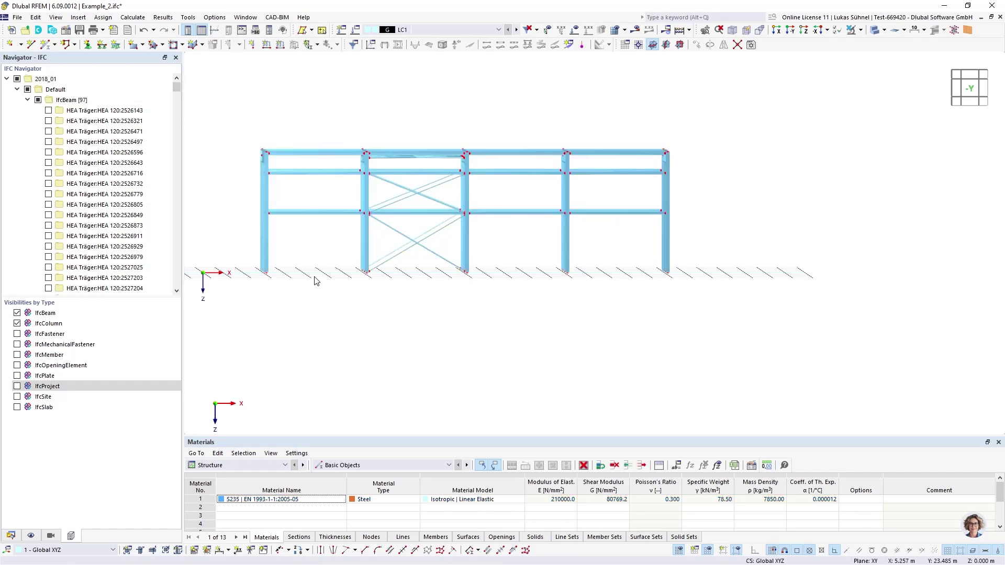
Step: Examine the converted hall in 3D and check its sections and members in the model data
{"action": "middle_click_drag", "start_coordinate": [365, 321], "coordinate": [430, 339]}
{"action": "middle_click_drag", "start_coordinate": [371, 354], "coordinate": [390, 357]}
{"action": "left_click", "coordinate": [11, 536]}
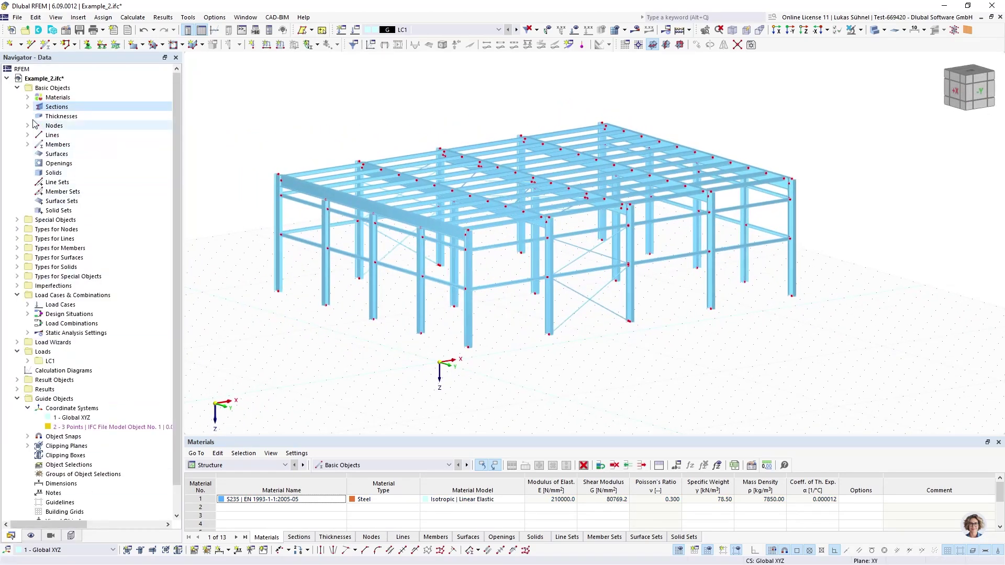
{"action": "double_click", "coordinate": [52, 107]}
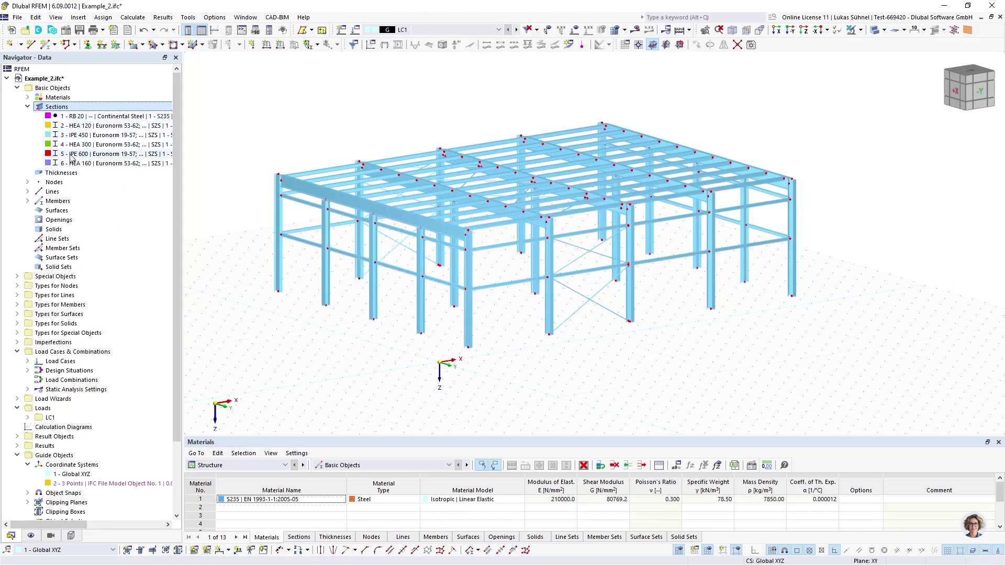
{"action": "left_click", "coordinate": [28, 107]}
{"action": "left_click", "coordinate": [28, 144]}
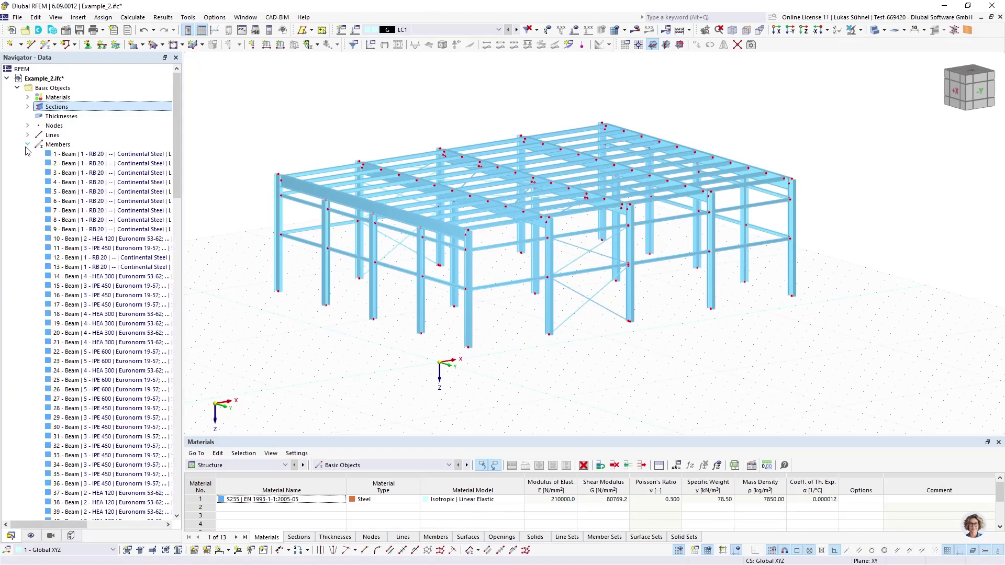
Step: Examine the converted hall in 3D, especially how the members meet at the frame corner
{"action": "left_click_drag", "start_coordinate": [178, 124], "coordinate": [168, 97]}
{"action": "left_click", "coordinate": [27, 144]}
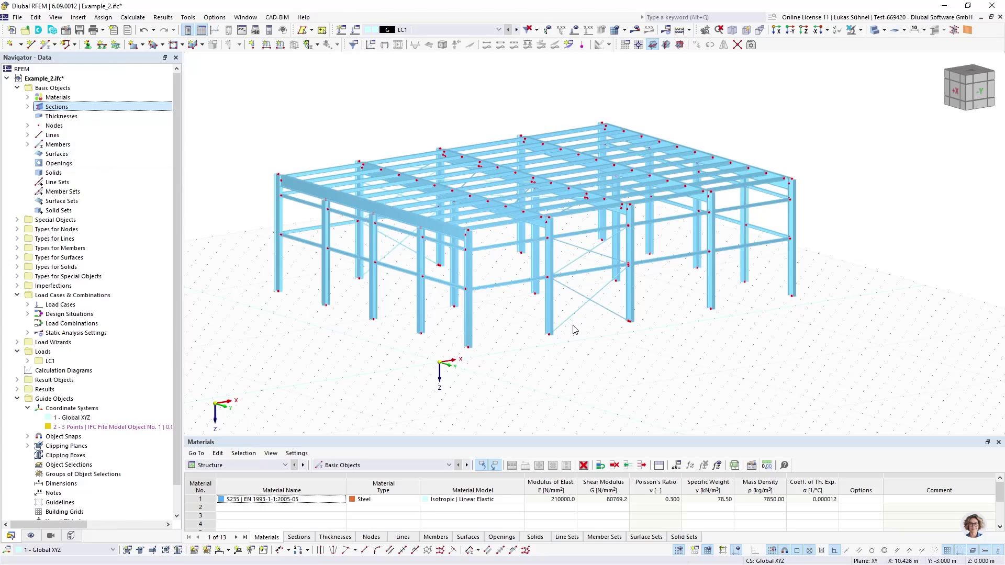
{"action": "middle_click_drag", "start_coordinate": [518, 274], "coordinate": [450, 335], "text": "ctrl"}
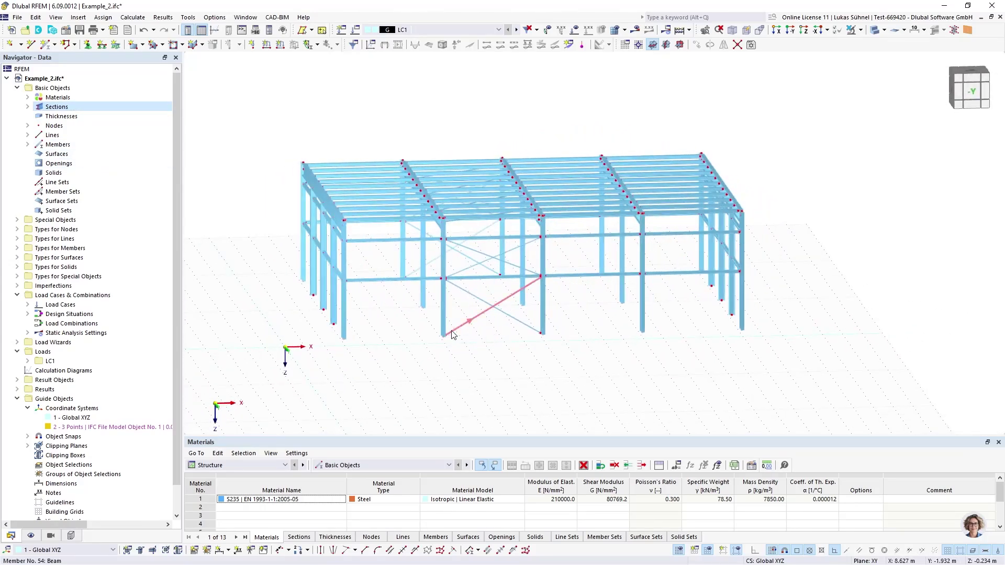
{"action": "scroll", "coordinate": [370, 281], "scroll_direction": "up", "scroll_amount": 3}
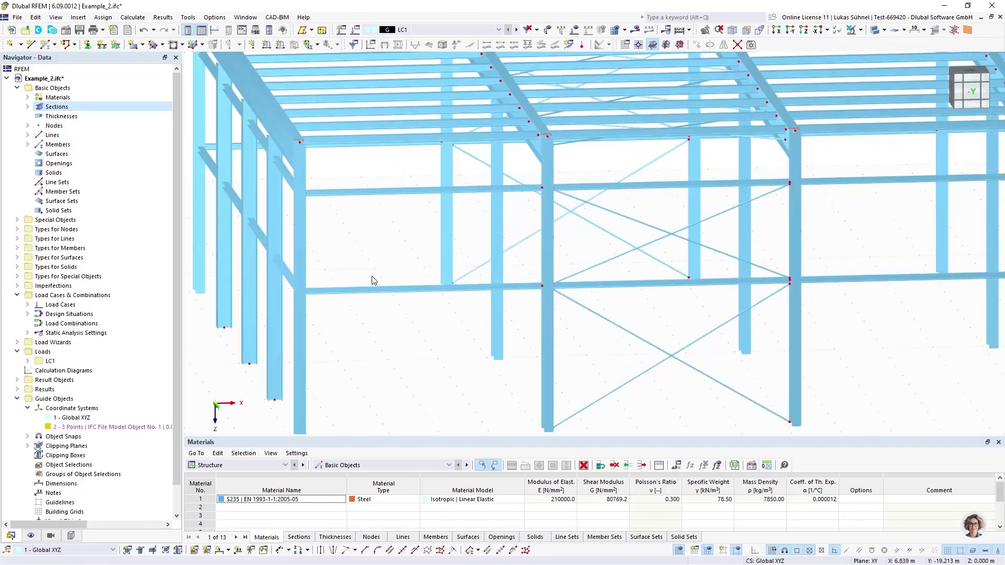
{"action": "middle_click_drag", "start_coordinate": [370, 281], "coordinate": [411, 327]}
{"action": "scroll", "coordinate": [336, 183], "scroll_direction": "up", "scroll_amount": 10}
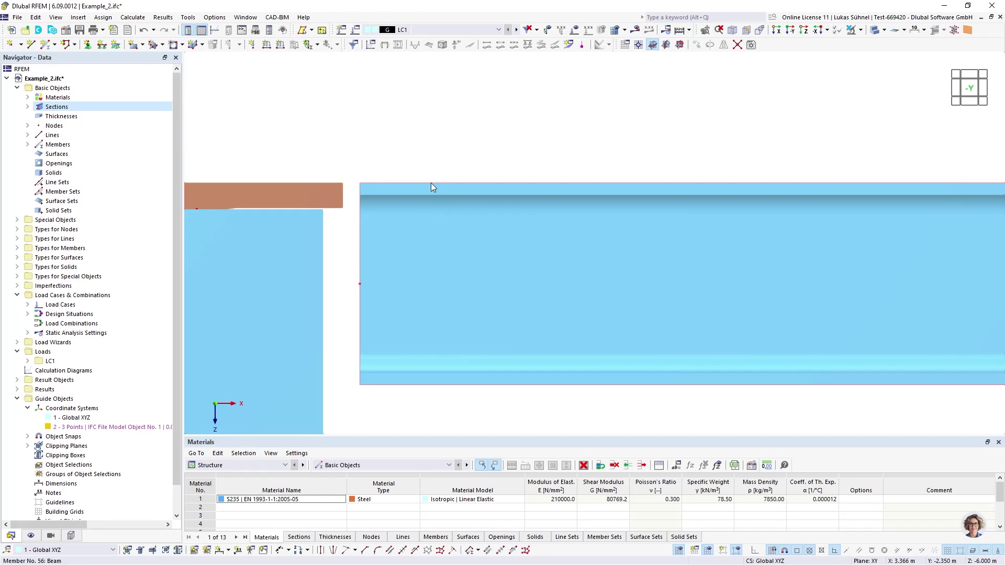
{"action": "mouse_move", "coordinate": [331, 196]}
{"action": "right_mouse_down"}
{"action": "mouse_move", "coordinate": [460, 203]}
{"action": "mouse_move", "coordinate": [327, 176]}
{"action": "mouse_move", "coordinate": [324, 184]}
{"action": "right_mouse_up"}
{"action": "left_click", "coordinate": [261, 152]}
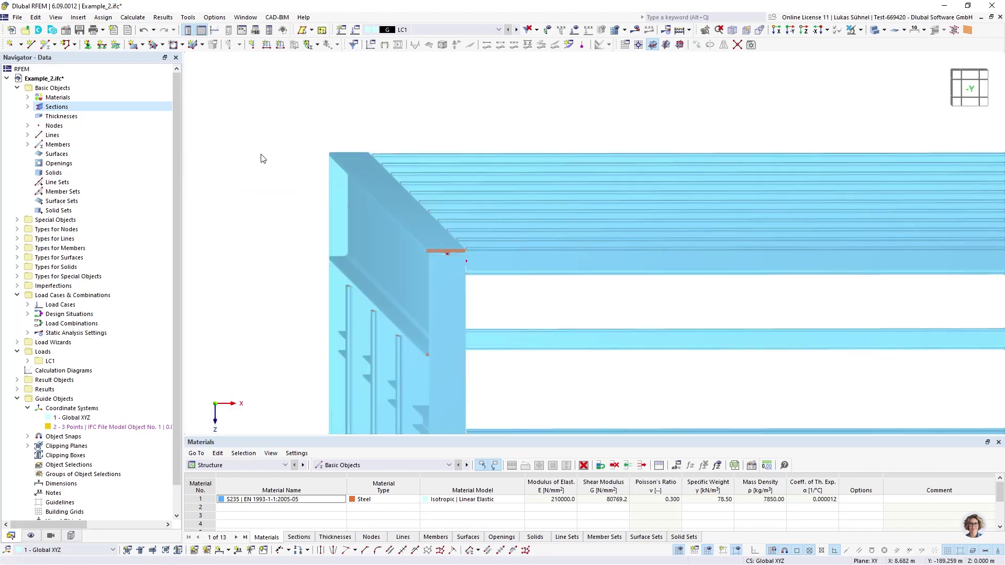
{"action": "scroll", "coordinate": [269, 160], "scroll_direction": "down", "scroll_amount": 6}
{"action": "right_click_drag", "start_coordinate": [399, 218], "coordinate": [371, 247]}
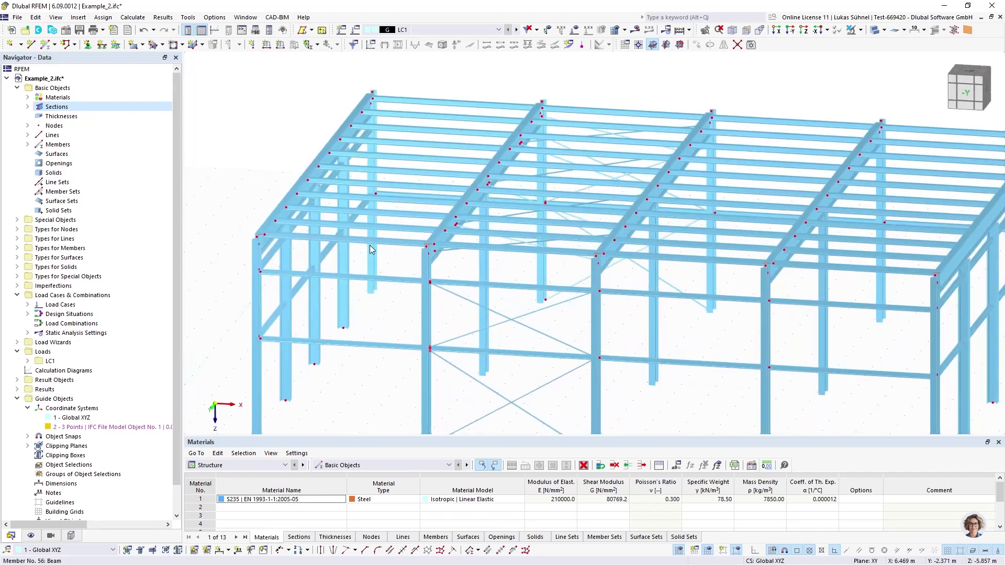
{"action": "middle_click_drag", "start_coordinate": [339, 292], "coordinate": [338, 253]}
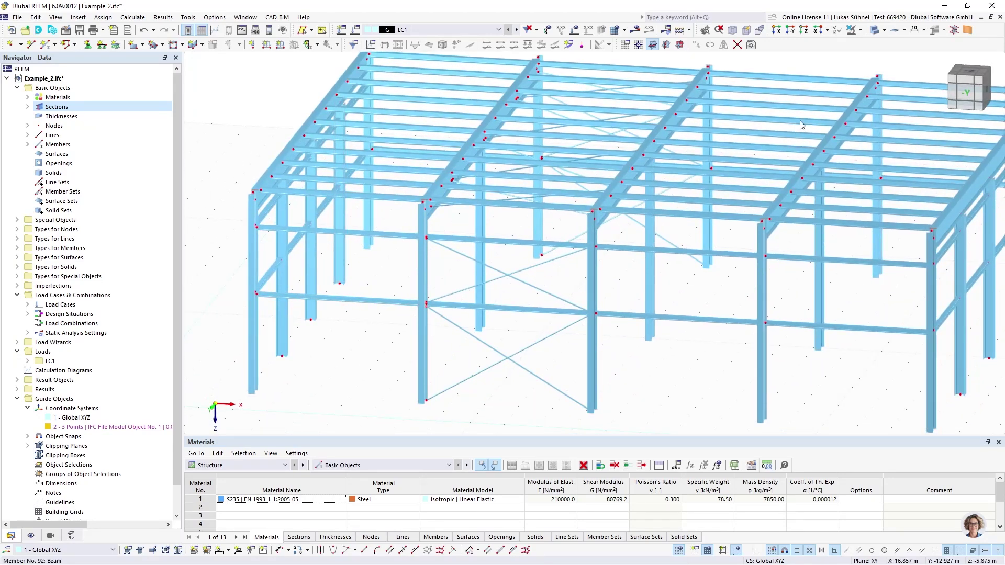
Step: Colour the rendered members by section to compare their profiles, and restore colouring by material and display properties
{"action": "left_click", "coordinate": [30, 535]}
{"action": "left_click", "coordinate": [48, 267]}
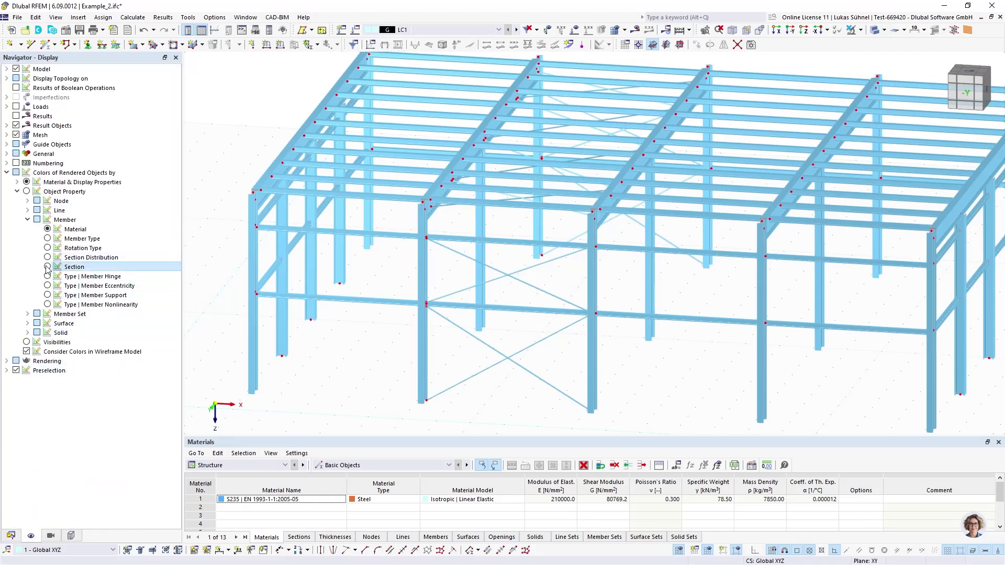
{"action": "scroll", "coordinate": [320, 365], "scroll_direction": "down", "scroll_amount": 4}
{"action": "middle_click_drag", "start_coordinate": [320, 365], "coordinate": [314, 350]}
{"action": "middle_click_drag", "start_coordinate": [314, 350], "coordinate": [341, 357], "text": "ctrl"}
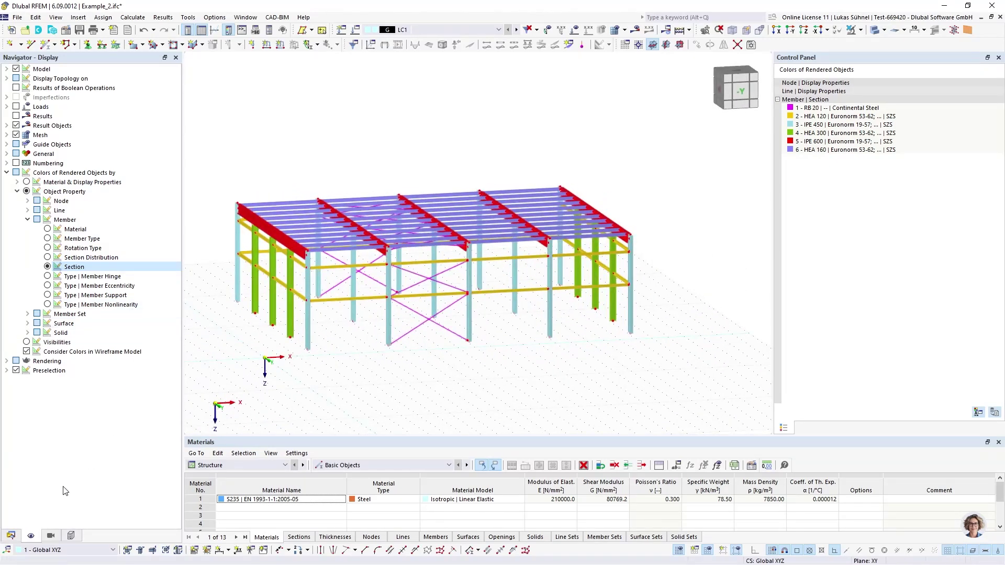
{"action": "left_click", "coordinate": [27, 183]}
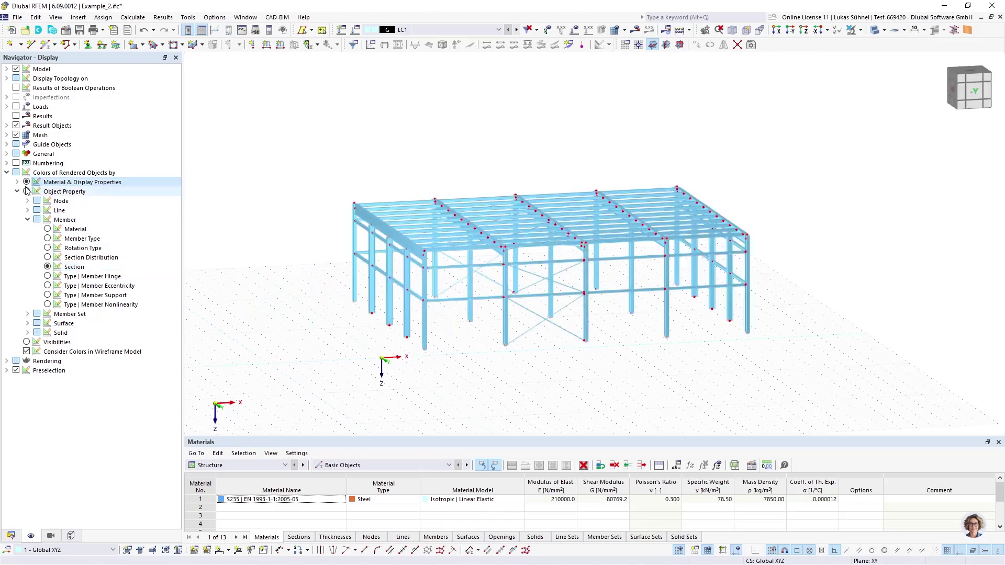
Step: Switch the hall from solid rendering to wireframe display
{"action": "middle_click_drag", "start_coordinate": [386, 191], "coordinate": [333, 199]}
{"action": "left_click", "coordinate": [874, 30]}
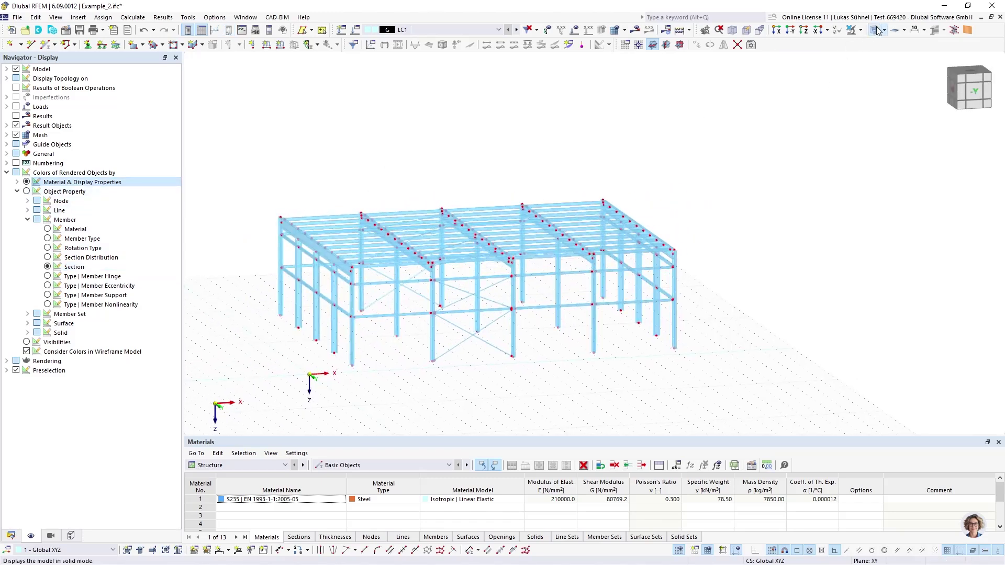
{"action": "left_click", "coordinate": [874, 30]}
{"action": "middle_click_drag", "start_coordinate": [446, 179], "coordinate": [341, 173], "text": "ctrl"}
{"action": "scroll", "coordinate": [273, 275], "scroll_direction": "up", "scroll_amount": 8}
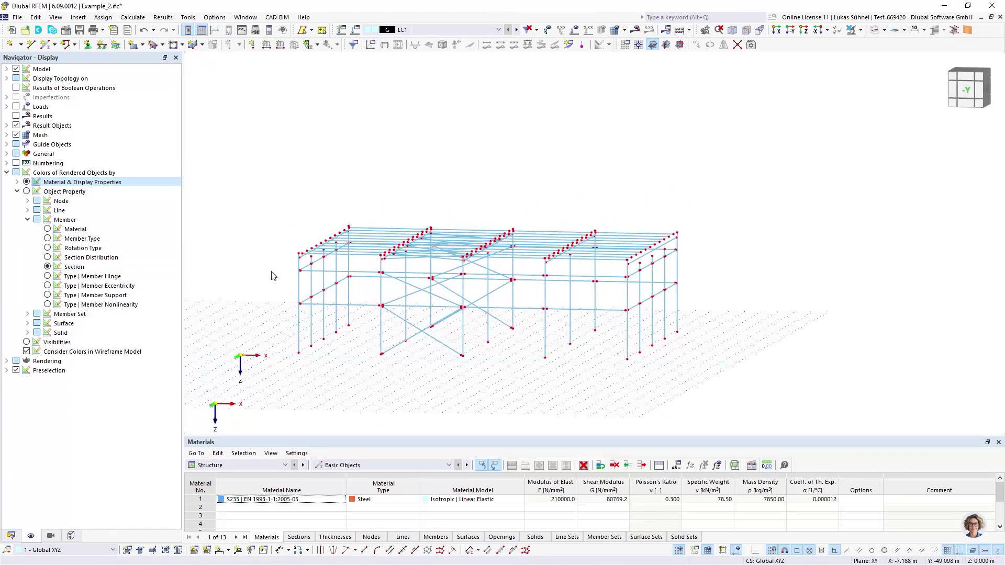
Step: Examine the member end nodes in the wireframe where the wall beams, purlins and bracing meet the columns and rafters
{"action": "middle_click_drag", "start_coordinate": [416, 213], "coordinate": [373, 246]}
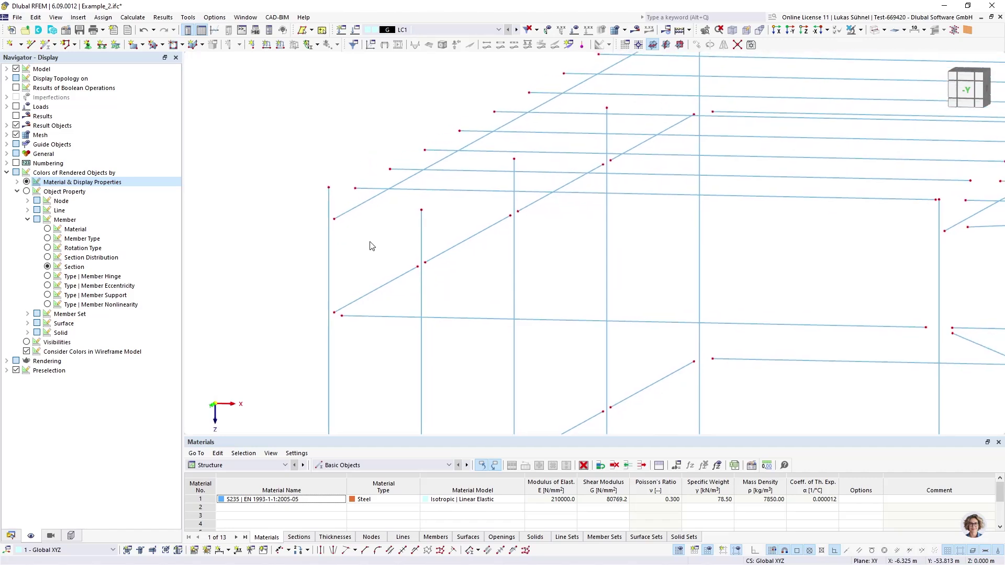
{"action": "scroll", "coordinate": [350, 246], "scroll_direction": "up", "scroll_amount": 4}
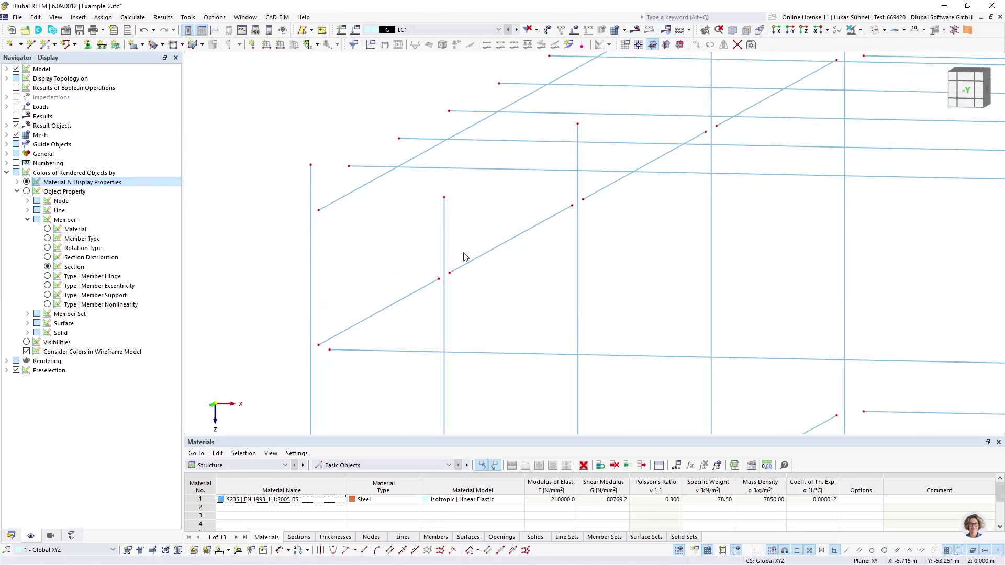
{"action": "scroll", "coordinate": [321, 291], "scroll_direction": "down", "scroll_amount": 3}
{"action": "middle_click_drag", "start_coordinate": [321, 292], "coordinate": [307, 311]}
{"action": "scroll", "coordinate": [312, 315], "scroll_direction": "down", "scroll_amount": 2}
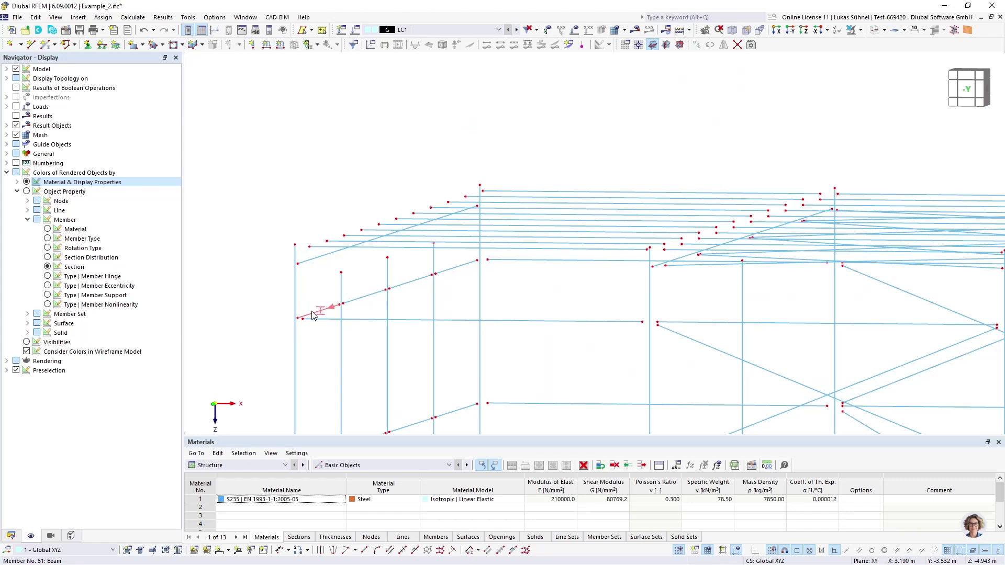
{"action": "middle_click_drag", "start_coordinate": [485, 305], "coordinate": [391, 284]}
{"action": "scroll", "coordinate": [402, 287], "scroll_direction": "down", "scroll_amount": 3}
{"action": "middle_click_drag", "start_coordinate": [412, 319], "coordinate": [399, 314]}
{"action": "scroll", "coordinate": [397, 315], "scroll_direction": "up", "scroll_amount": 5}
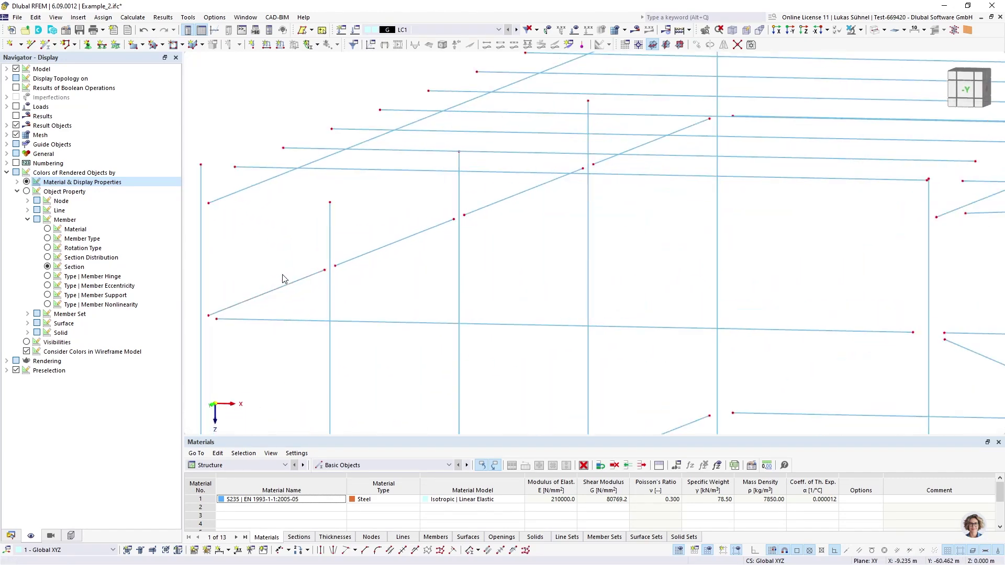
{"action": "scroll", "coordinate": [306, 269], "scroll_direction": "up", "scroll_amount": 4}
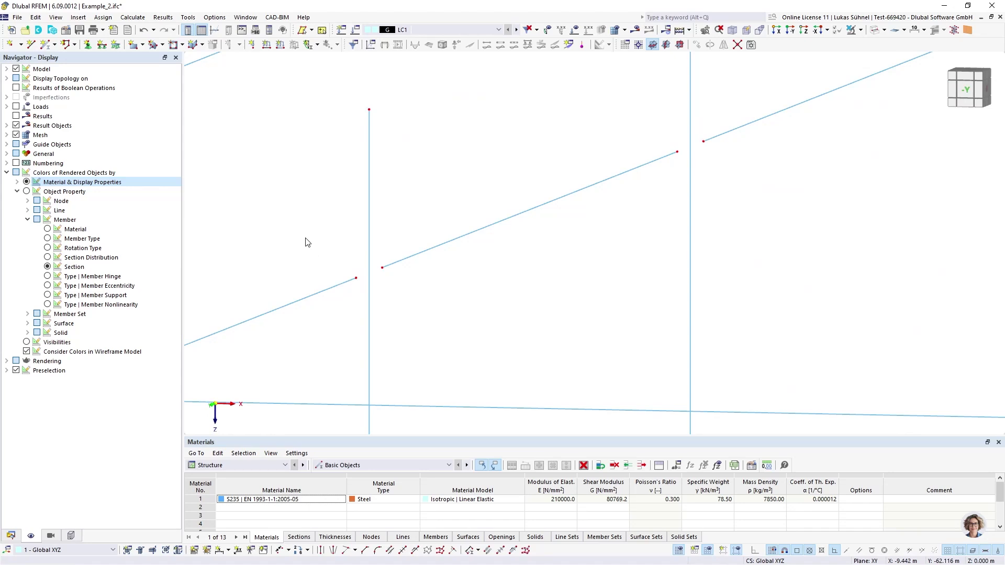
{"action": "left_click_drag", "start_coordinate": [306, 238], "coordinate": [451, 307]}
{"action": "scroll", "coordinate": [403, 311], "scroll_direction": "down", "scroll_amount": 5}
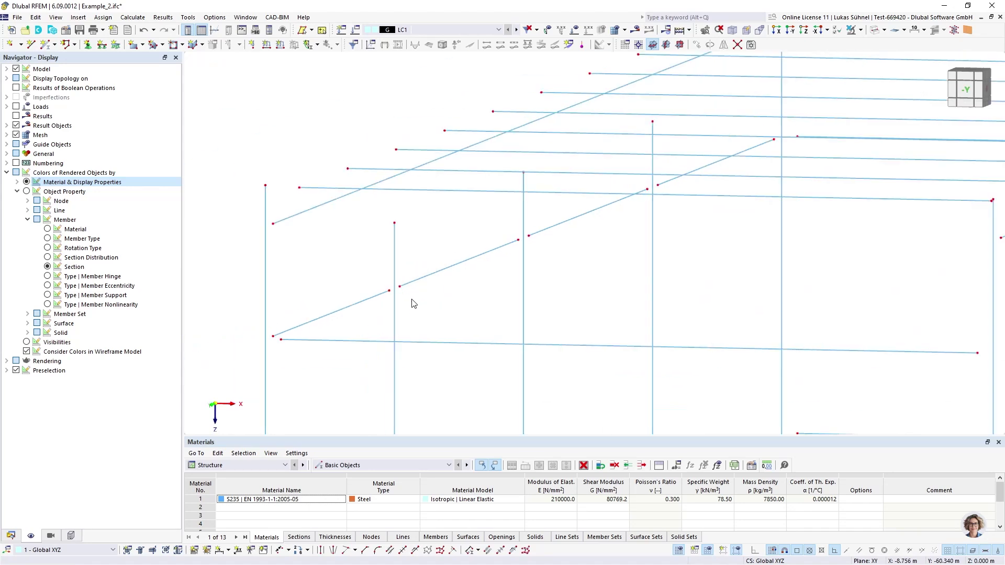
Step: Select all members with the HEA 120 section and extend them on both sides to the next member or line
{"action": "left_click", "coordinate": [11, 535]}
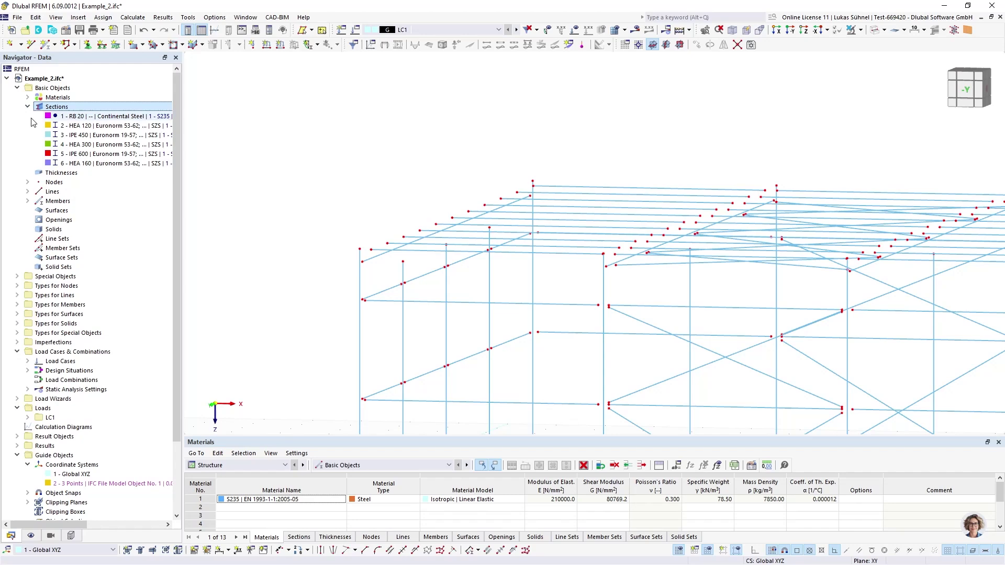
{"action": "left_click", "coordinate": [65, 126]}
{"action": "middle_click_drag", "start_coordinate": [284, 279], "coordinate": [260, 260]}
{"action": "scroll", "coordinate": [404, 278], "scroll_direction": "up", "scroll_amount": 4}
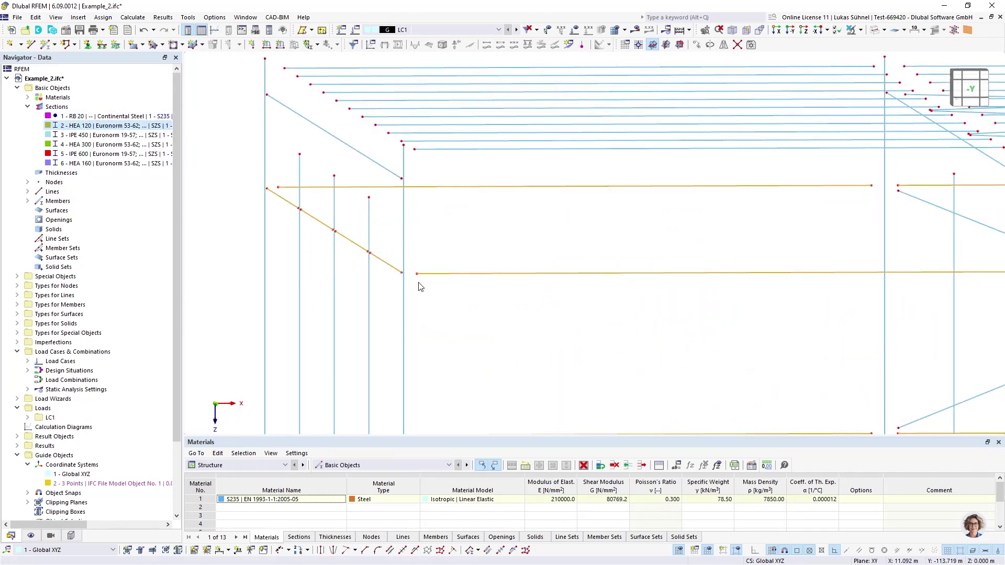
{"action": "scroll", "coordinate": [421, 272], "scroll_direction": "up", "scroll_amount": 3}
{"action": "right_click", "coordinate": [426, 264]}
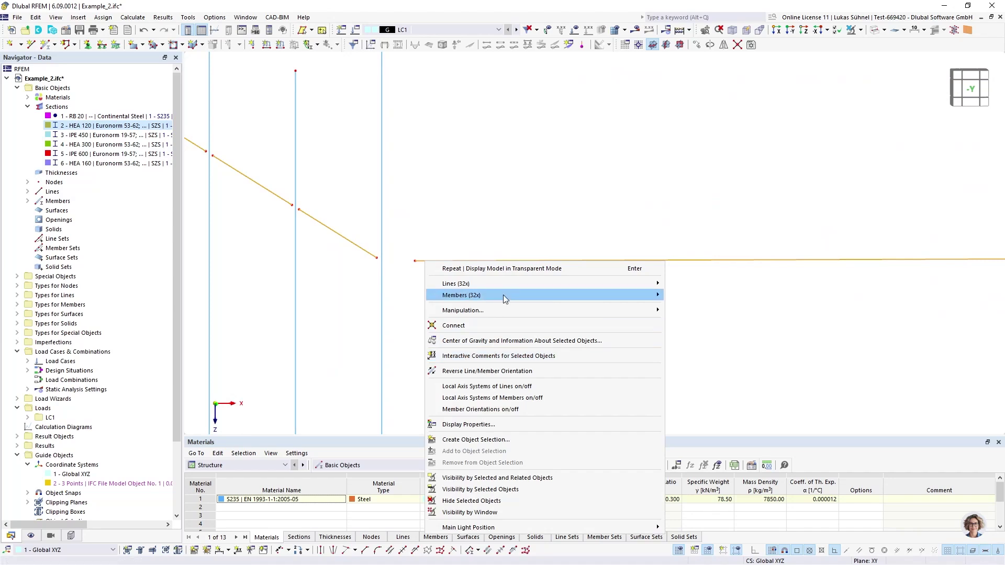
{"action": "mouse_move", "coordinate": [445, 296]}
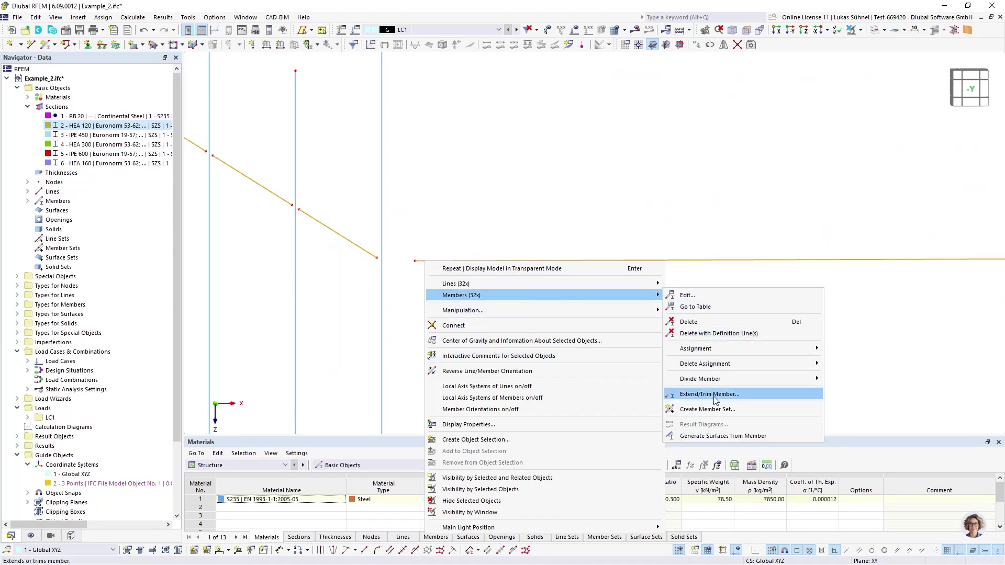
{"action": "left_click", "coordinate": [699, 395]}
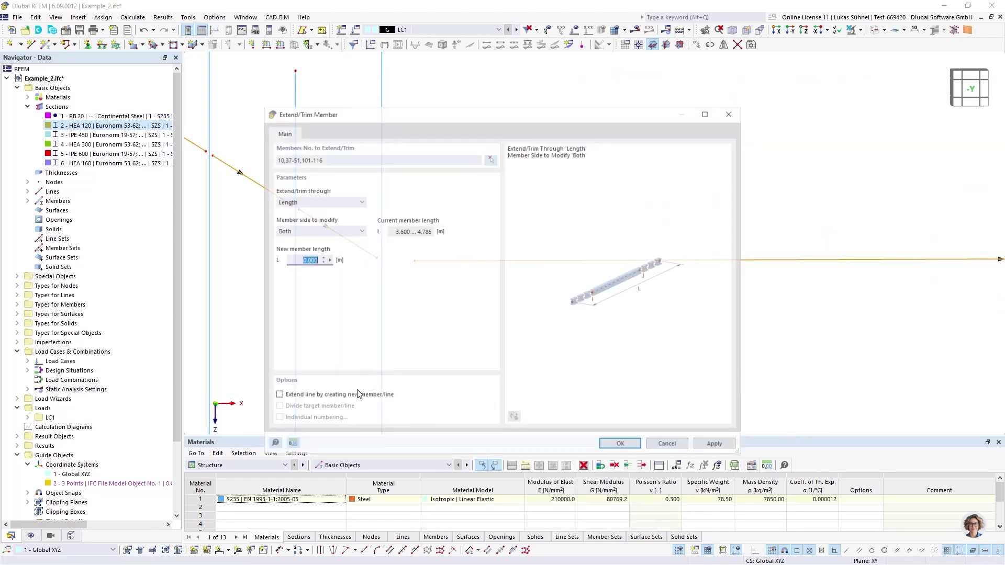
{"action": "left_click", "coordinate": [314, 201]}
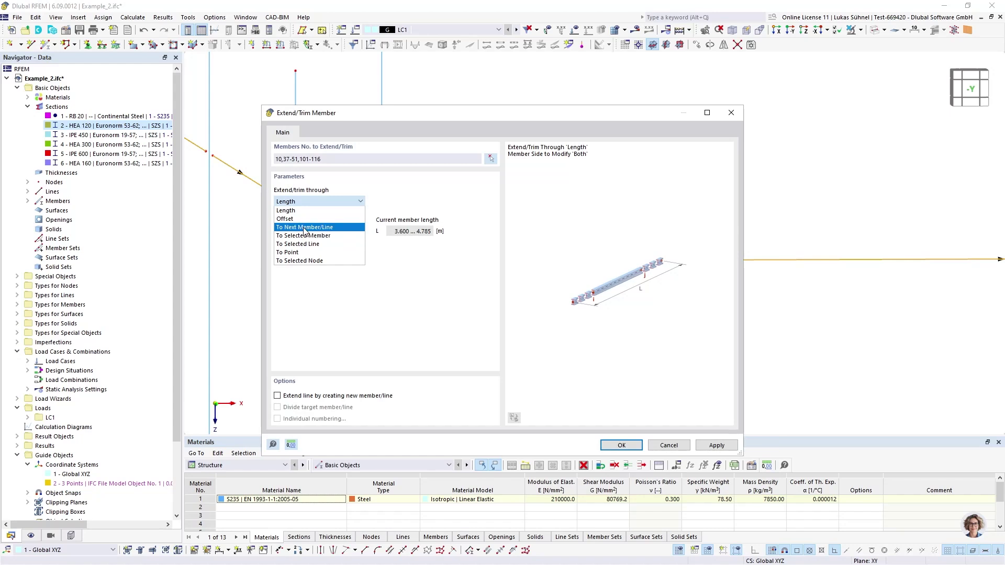
{"action": "left_click", "coordinate": [308, 227]}
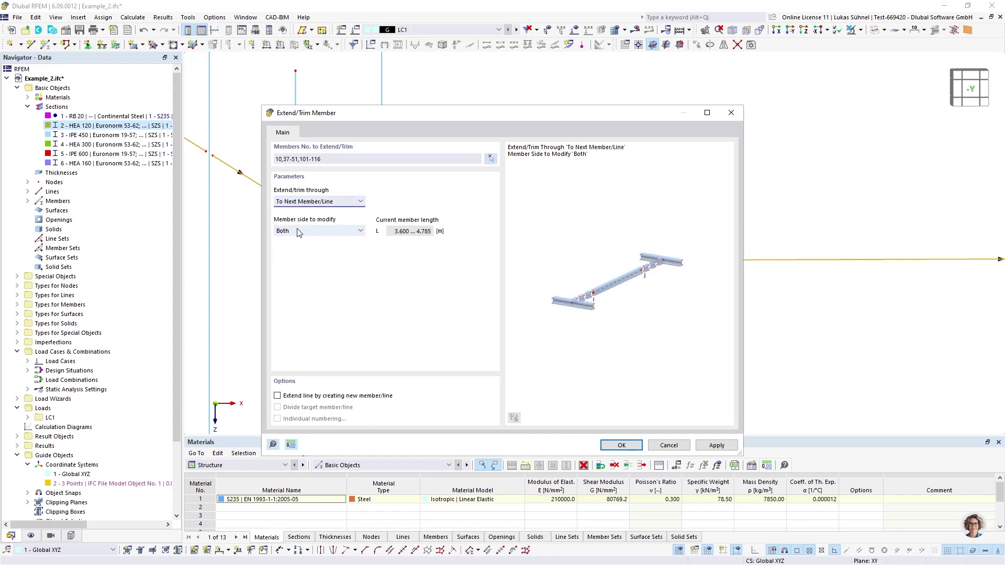
{"action": "left_click", "coordinate": [636, 444]}
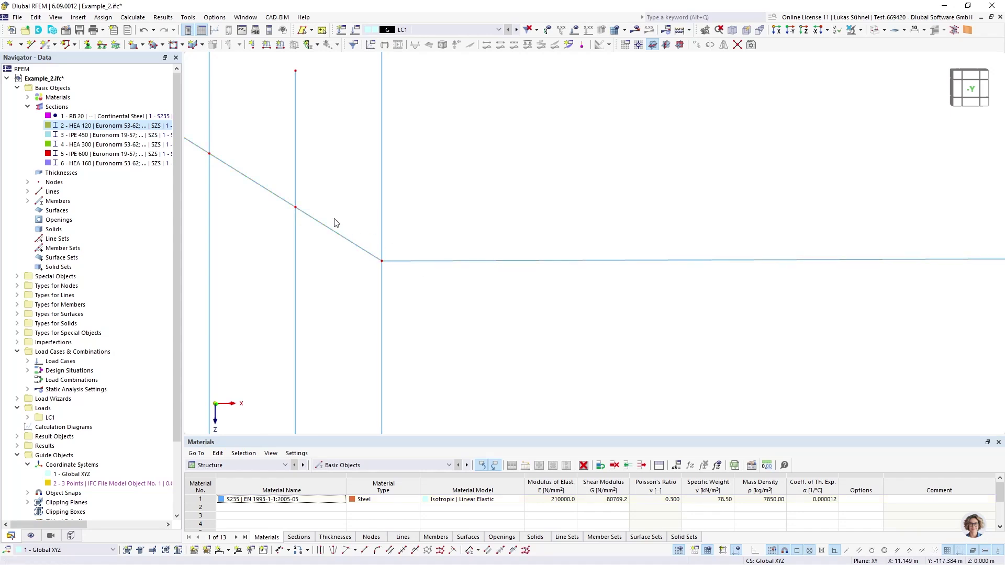
Step: Examine the connections of the extended wall beams to the columns and the end nodes of the roof purlins
{"action": "scroll", "coordinate": [364, 266], "scroll_direction": "down", "scroll_amount": 5}
{"action": "middle_click_drag", "start_coordinate": [578, 232], "coordinate": [772, 238]}
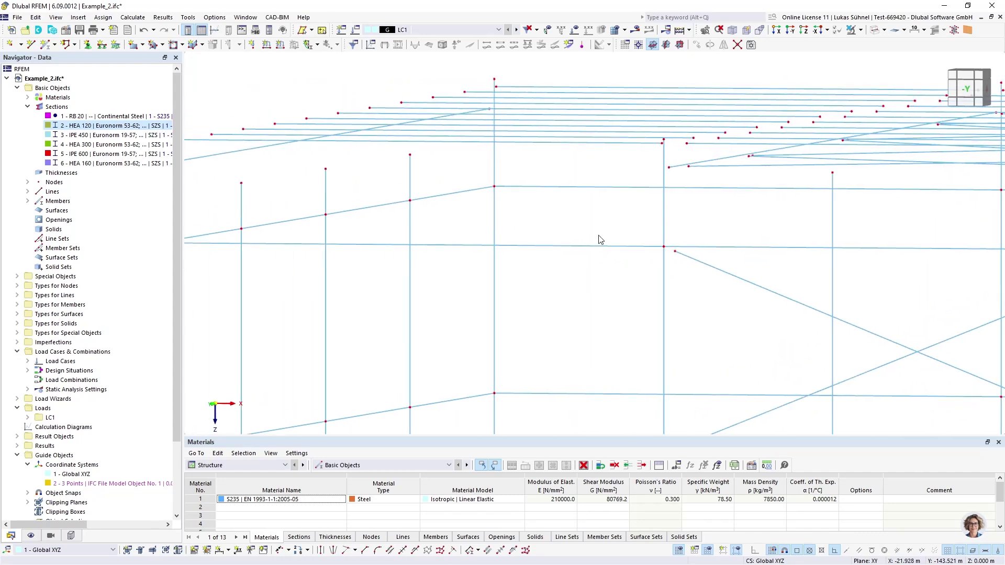
{"action": "middle_click_drag", "start_coordinate": [386, 228], "coordinate": [525, 68]}
{"action": "scroll", "coordinate": [387, 273], "scroll_direction": "up", "scroll_amount": 5}
{"action": "scroll", "coordinate": [406, 309], "scroll_direction": "down", "scroll_amount": 10}
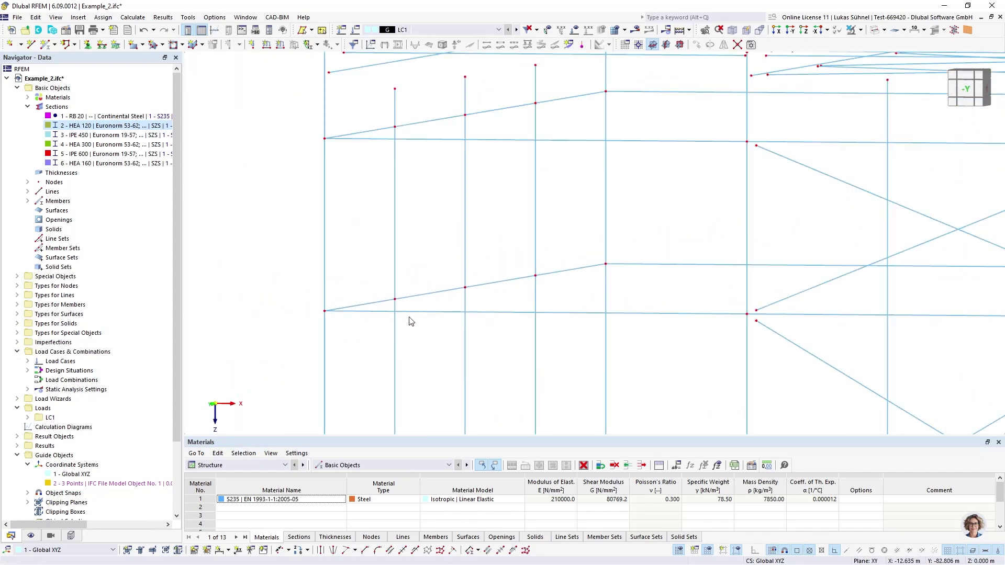
{"action": "middle_click_drag", "start_coordinate": [402, 273], "coordinate": [297, 267], "text": "ctrl"}
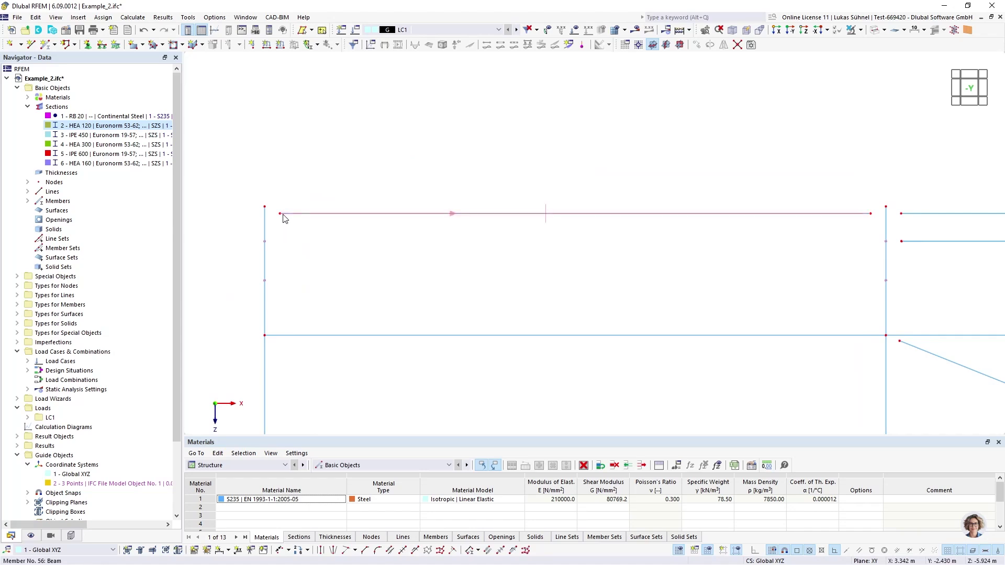
{"action": "middle_click_drag", "start_coordinate": [292, 215], "coordinate": [291, 240], "text": "ctrl"}
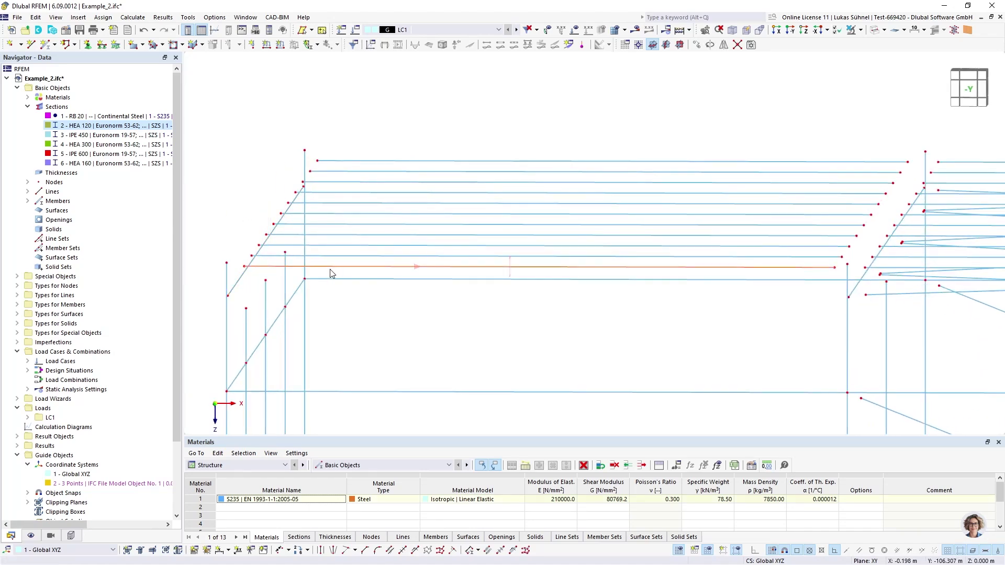
Step: Project the first bay's roof purlins in direction Z onto a parallel plane through the end node of the rafter
{"action": "middle_click_drag", "start_coordinate": [330, 274], "coordinate": [288, 227], "text": "ctrl"}
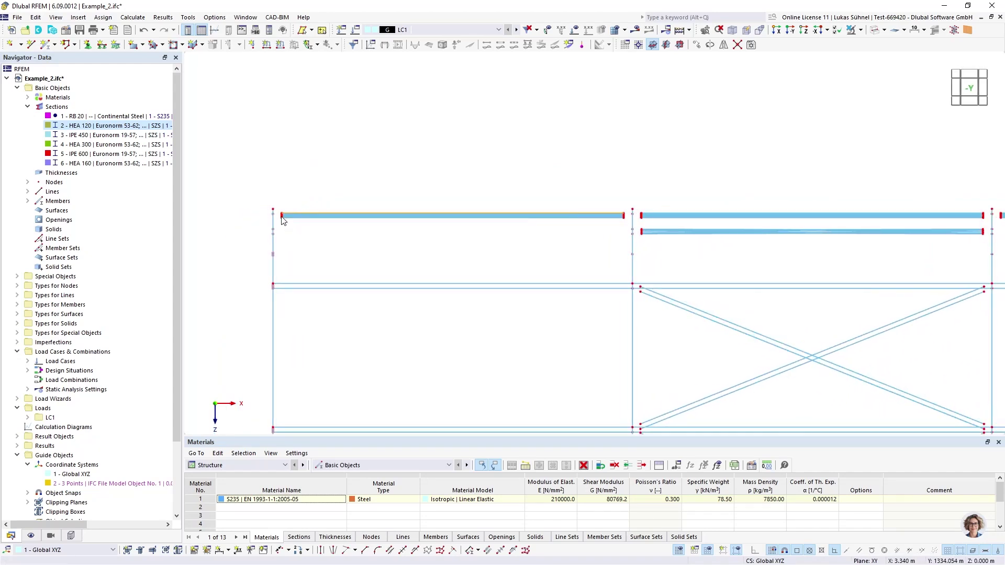
{"action": "left_click_drag", "start_coordinate": [277, 203], "coordinate": [624, 229]}
{"action": "right_click", "coordinate": [622, 218]}
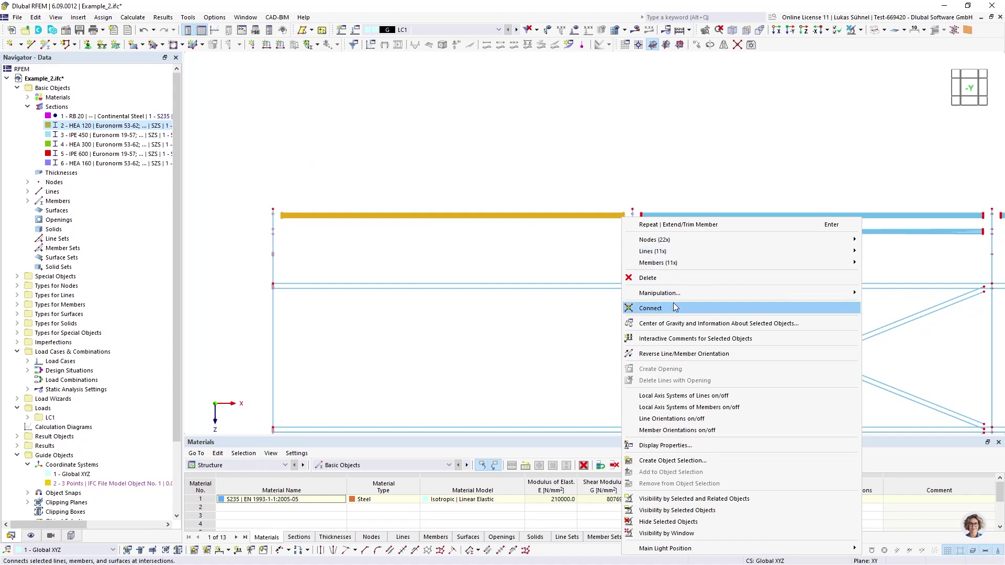
{"action": "mouse_move", "coordinate": [678, 293]}
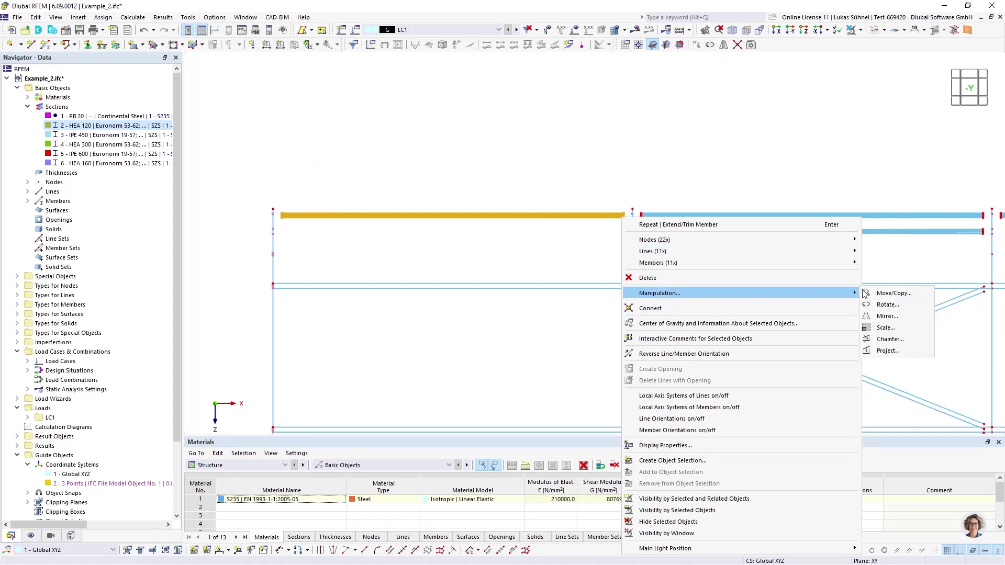
{"action": "left_click", "coordinate": [892, 351]}
{"action": "left_click", "coordinate": [453, 265]}
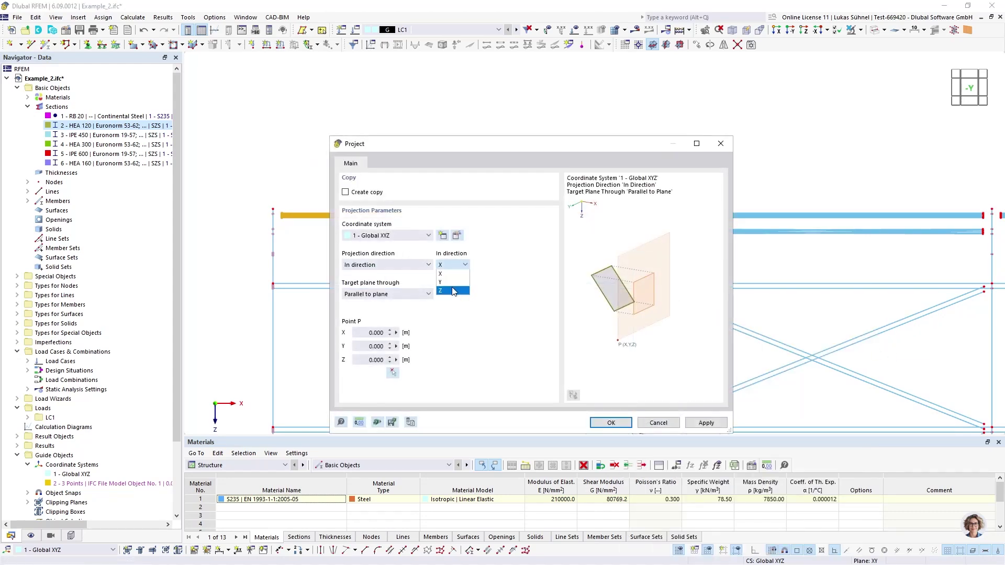
{"action": "left_click", "coordinate": [453, 291]}
{"action": "left_click", "coordinate": [394, 373]}
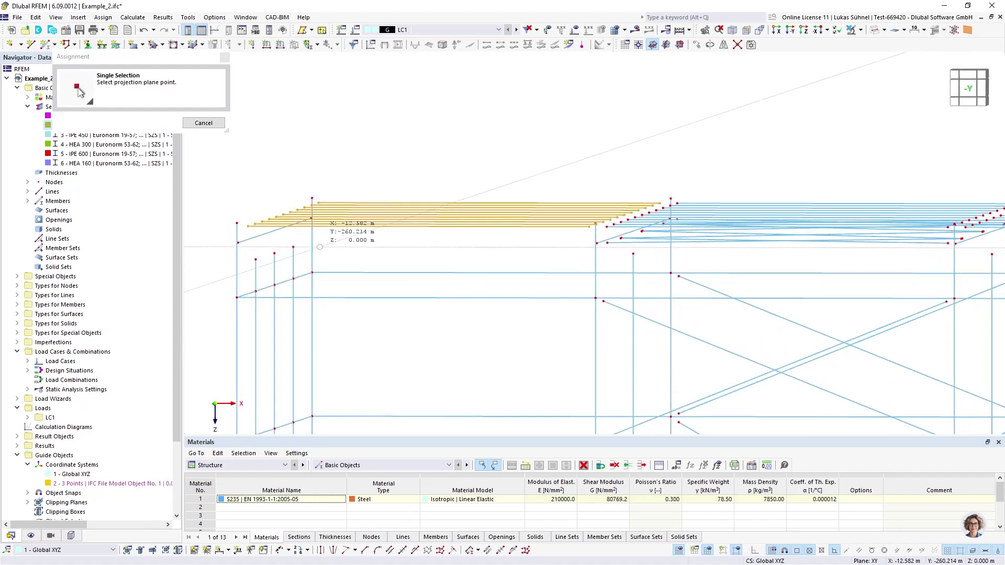
{"action": "left_click", "coordinate": [239, 243]}
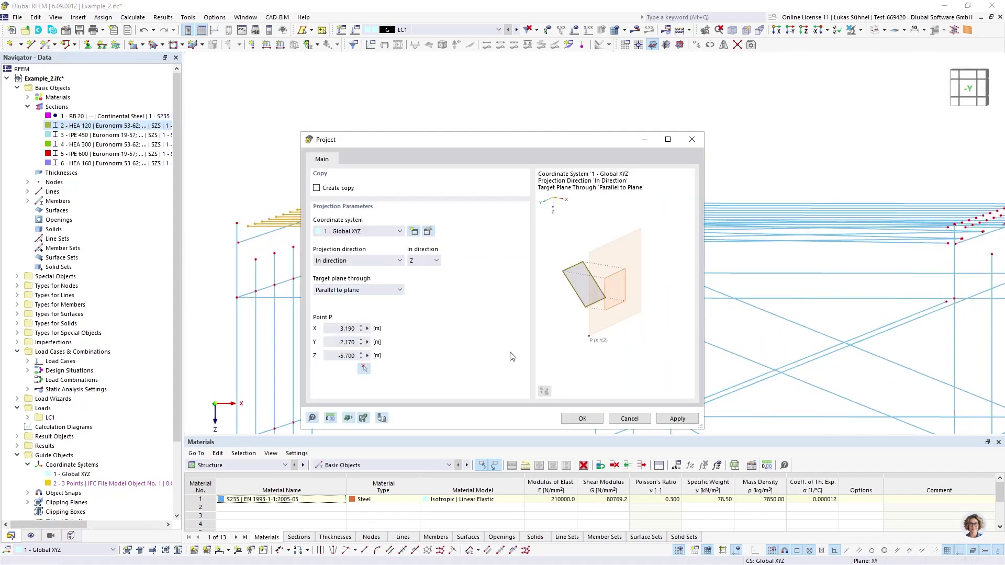
{"action": "left_click", "coordinate": [582, 419]}
{"action": "scroll", "coordinate": [283, 246], "scroll_direction": "up", "scroll_amount": 3}
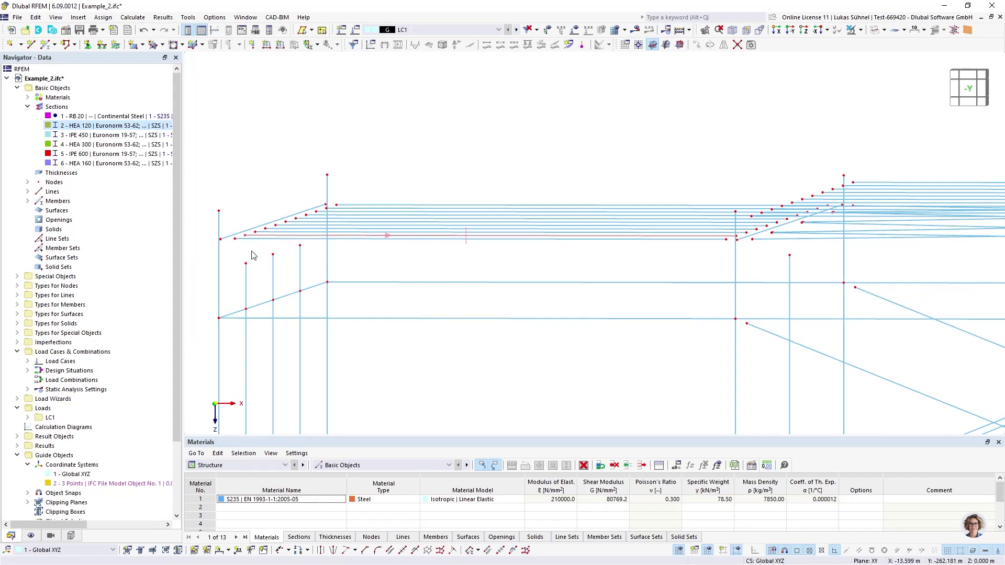
Step: Undo the purlin projection and the extension of the HEA 120 members
{"action": "left_click", "coordinate": [146, 33]}
{"action": "scroll", "coordinate": [350, 162], "scroll_direction": "down", "scroll_amount": 2}
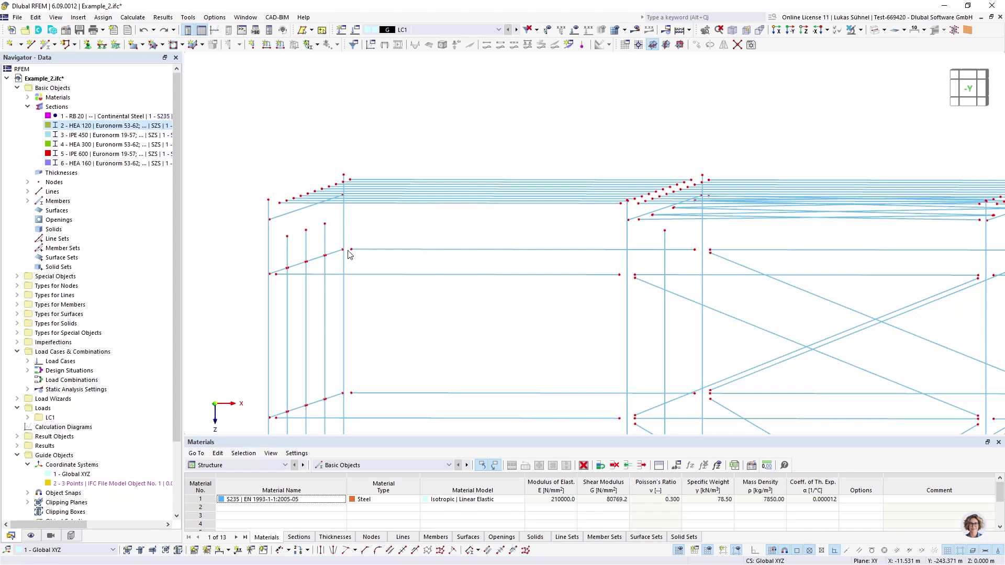
{"action": "middle_click_drag", "start_coordinate": [364, 314], "coordinate": [319, 275]}
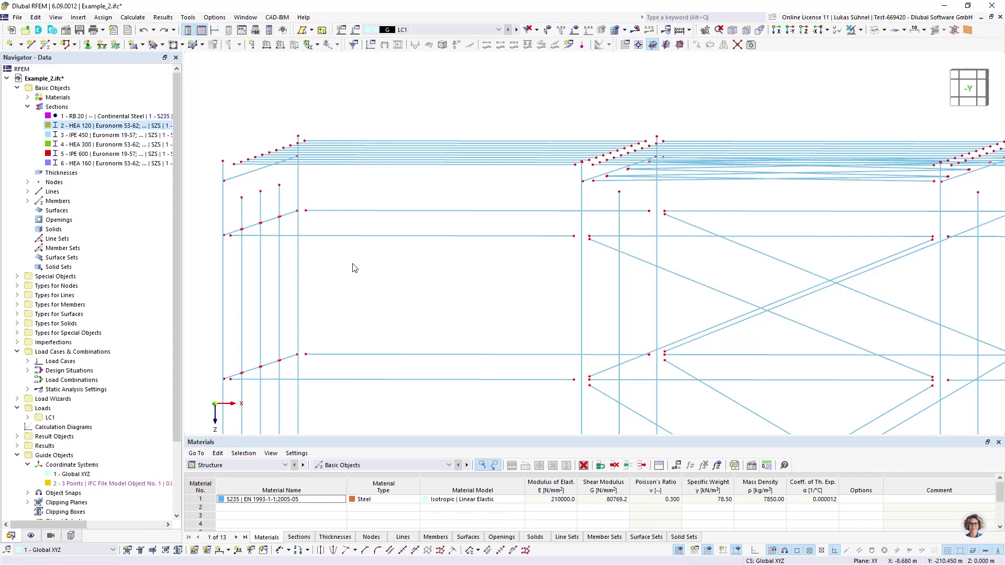
{"action": "scroll", "coordinate": [354, 265], "scroll_direction": "down", "scroll_amount": 1}
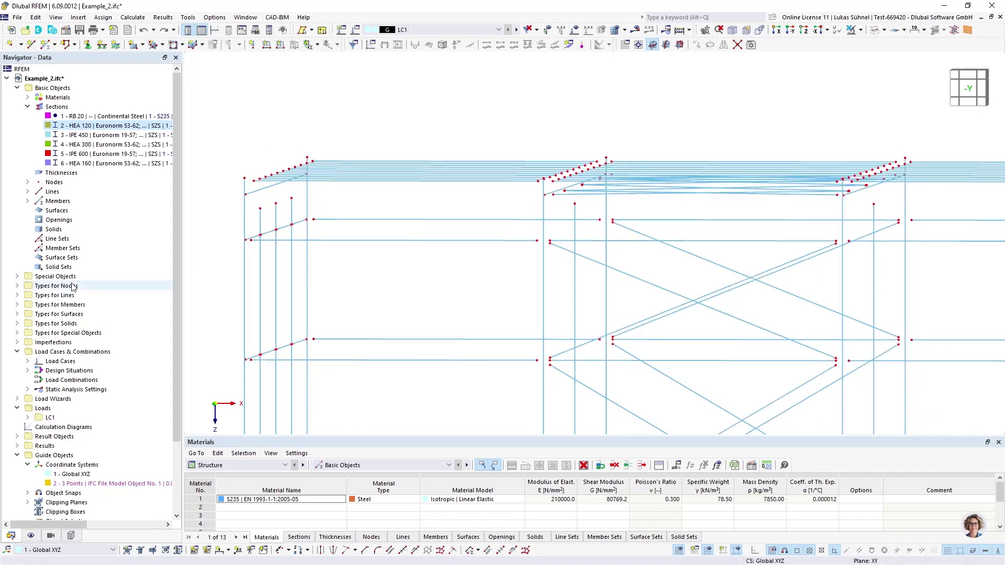
Step: Examine the allowed target objects, search radius and search method settings for a new nodal link without creating one
{"action": "left_click", "coordinate": [17, 287]}
{"action": "left_click", "coordinate": [63, 314]}
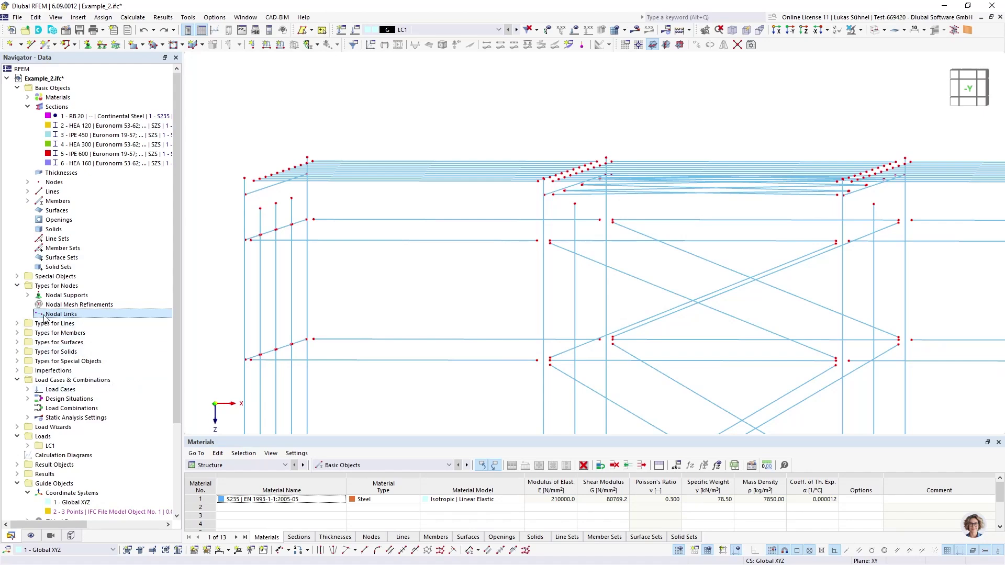
{"action": "left_click", "coordinate": [968, 89]}
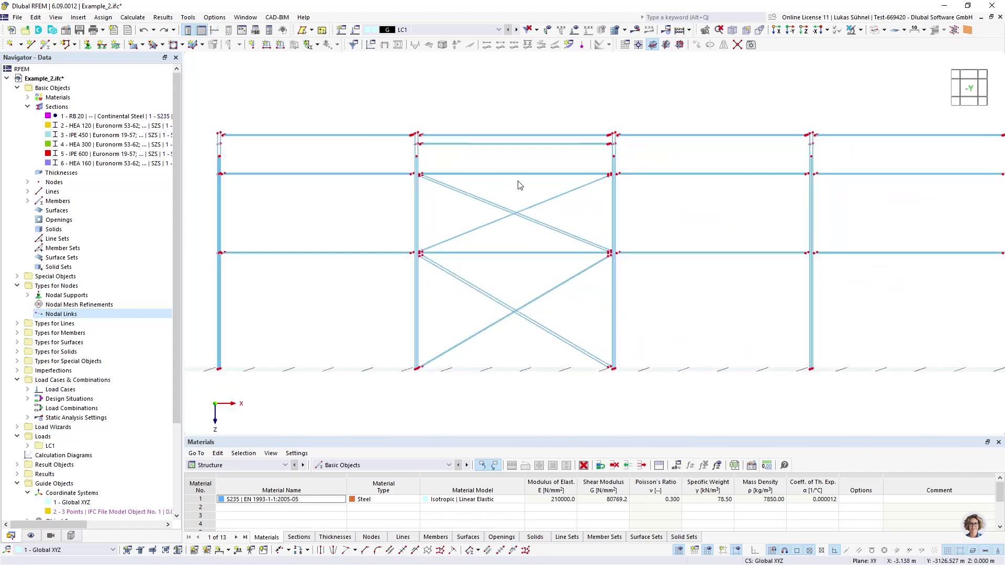
{"action": "middle_click_drag", "start_coordinate": [345, 198], "coordinate": [425, 227]}
{"action": "scroll", "coordinate": [314, 165], "scroll_direction": "up", "scroll_amount": 4}
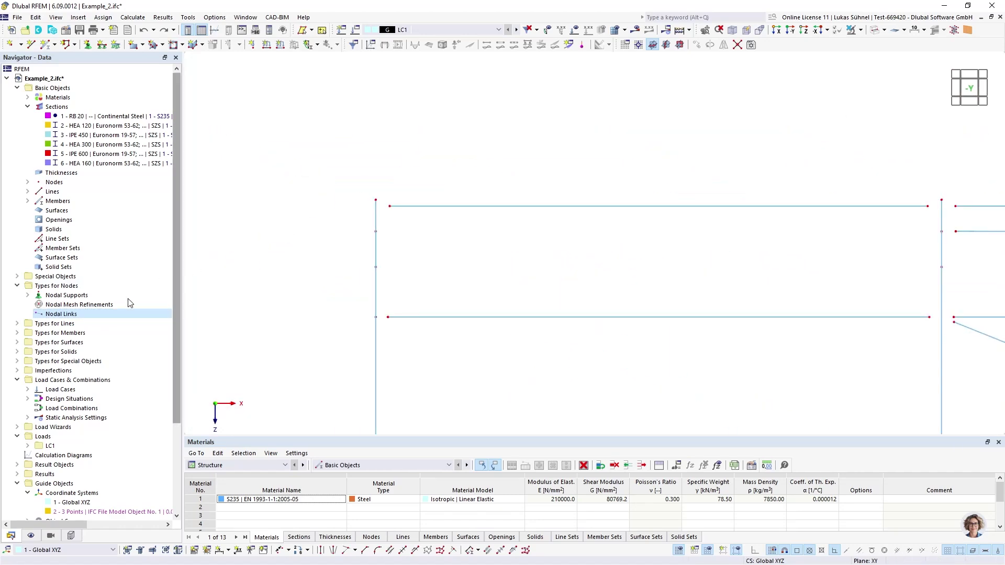
{"action": "double_click", "coordinate": [59, 316]}
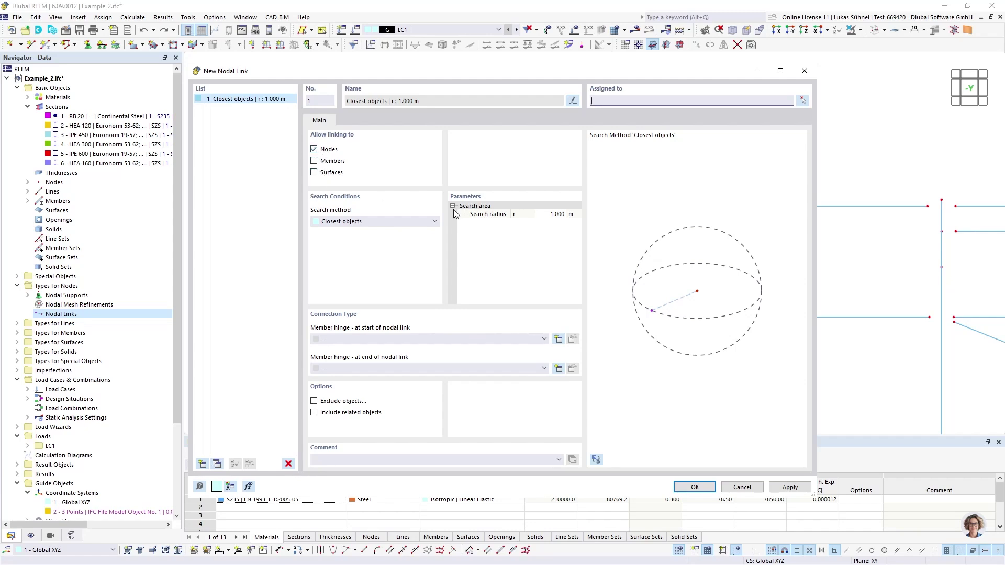
{"action": "left_click", "coordinate": [552, 214]}
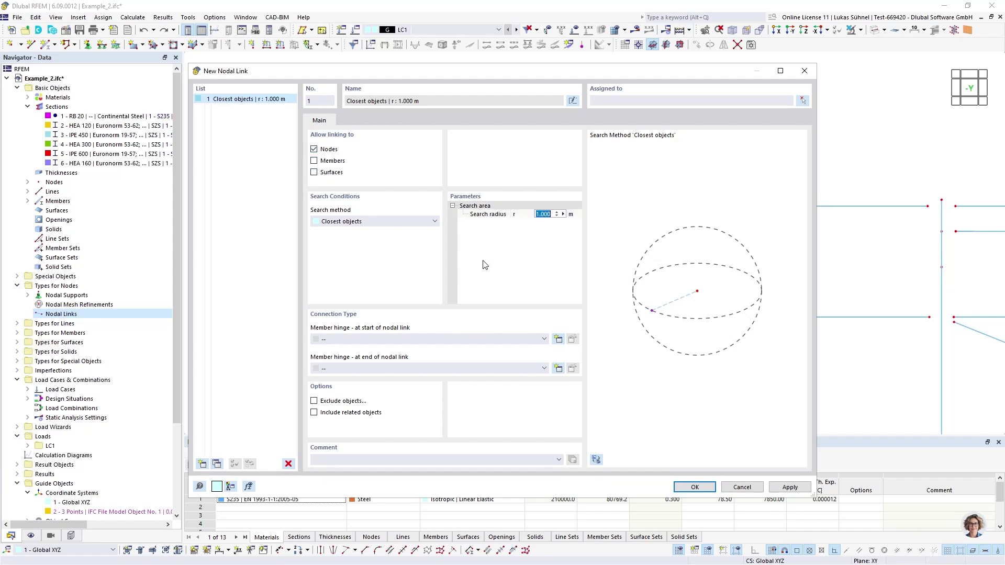
{"action": "left_click", "coordinate": [346, 222]}
{"action": "left_click", "coordinate": [342, 226]}
{"action": "left_click", "coordinate": [728, 488]}
Step: Limit visibility to the IPE 600 and IPE 450 members and stop showing hidden objects in the background
{"action": "scroll", "coordinate": [491, 267], "scroll_direction": "up", "scroll_amount": 5}
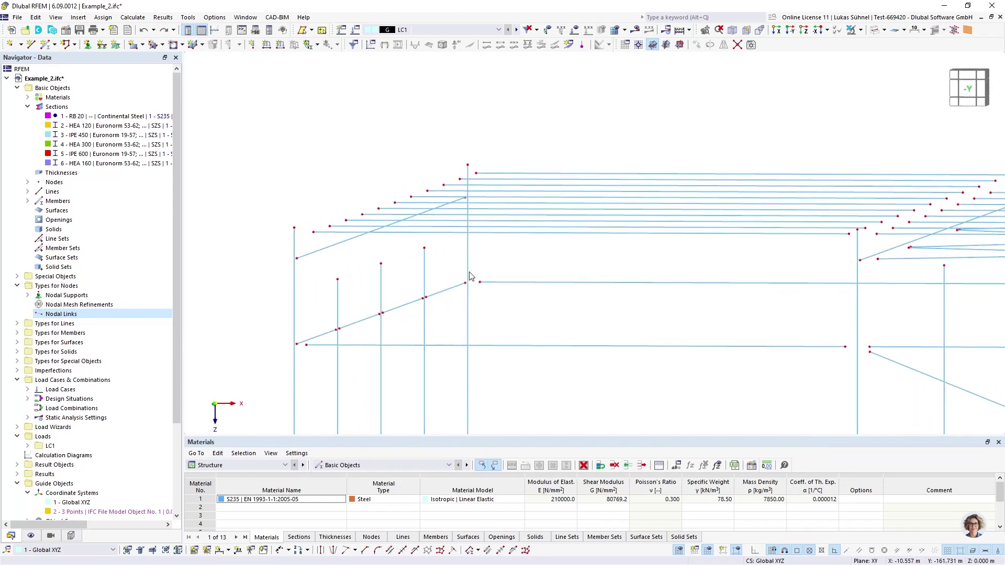
{"action": "scroll", "coordinate": [313, 274], "scroll_direction": "down", "scroll_amount": 5}
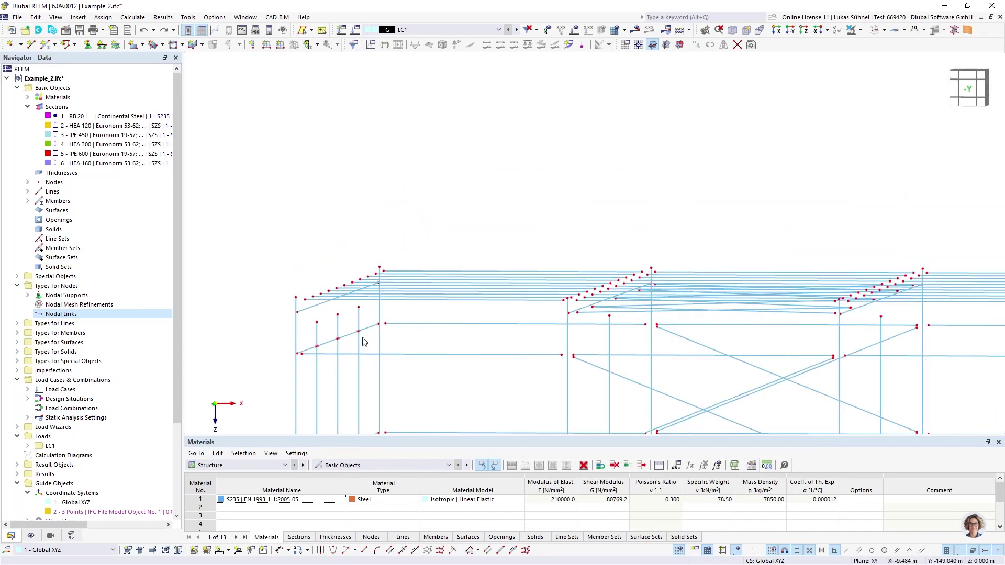
{"action": "middle_click_drag", "start_coordinate": [313, 273], "coordinate": [436, 275], "text": "ctrl"}
{"action": "left_click", "coordinate": [50, 536]}
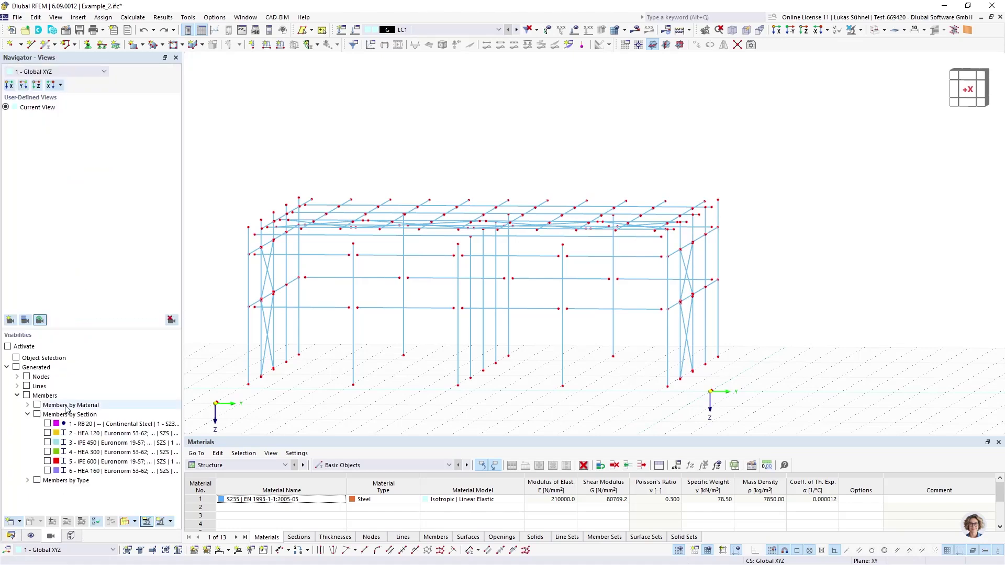
{"action": "left_click", "coordinate": [47, 462]}
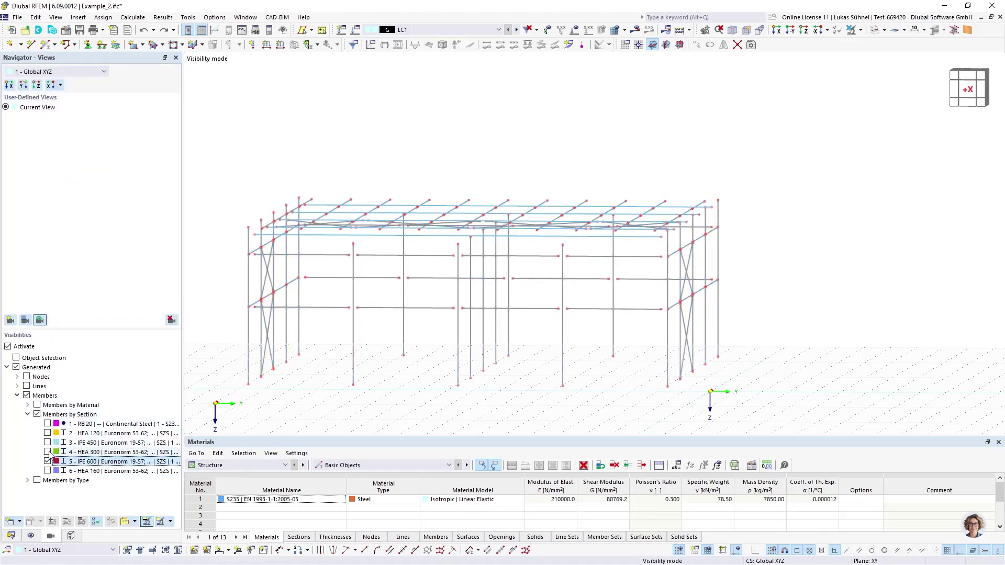
{"action": "left_click", "coordinate": [48, 443]}
{"action": "right_click", "coordinate": [321, 123]}
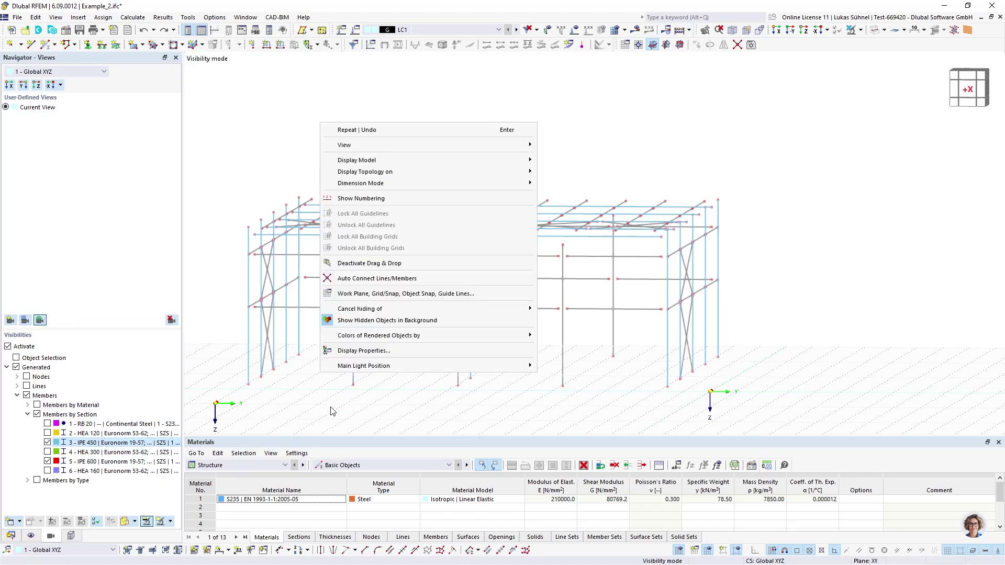
{"action": "left_click", "coordinate": [355, 321]}
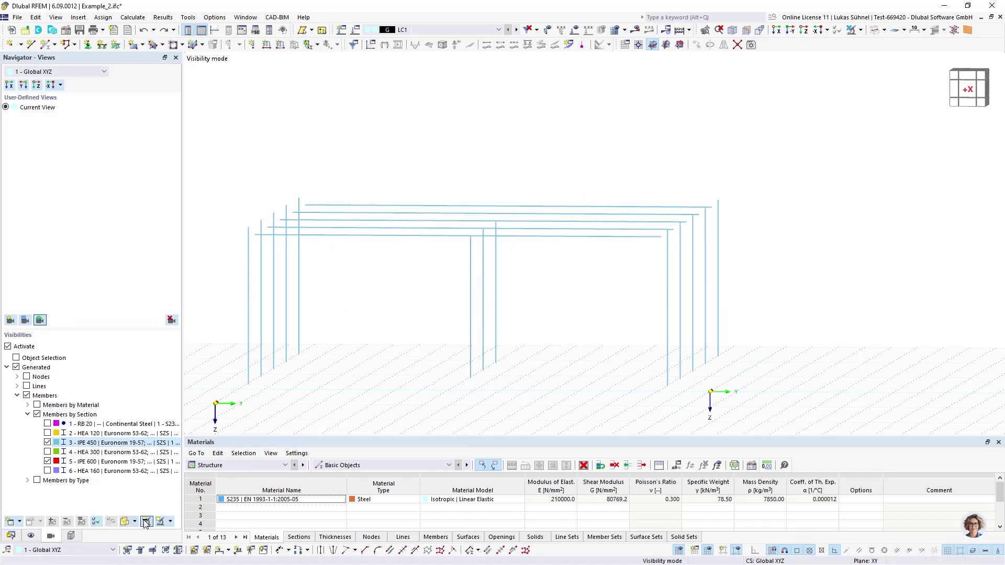
Step: Compare the rafter-to-column corners in solid and wireframe display, finishing with a wireframe view along +X
{"action": "middle_click_drag", "start_coordinate": [348, 324], "coordinate": [408, 314]}
{"action": "middle_click_drag", "start_coordinate": [408, 313], "coordinate": [411, 275], "text": "ctrl"}
{"action": "left_click", "coordinate": [875, 29]}
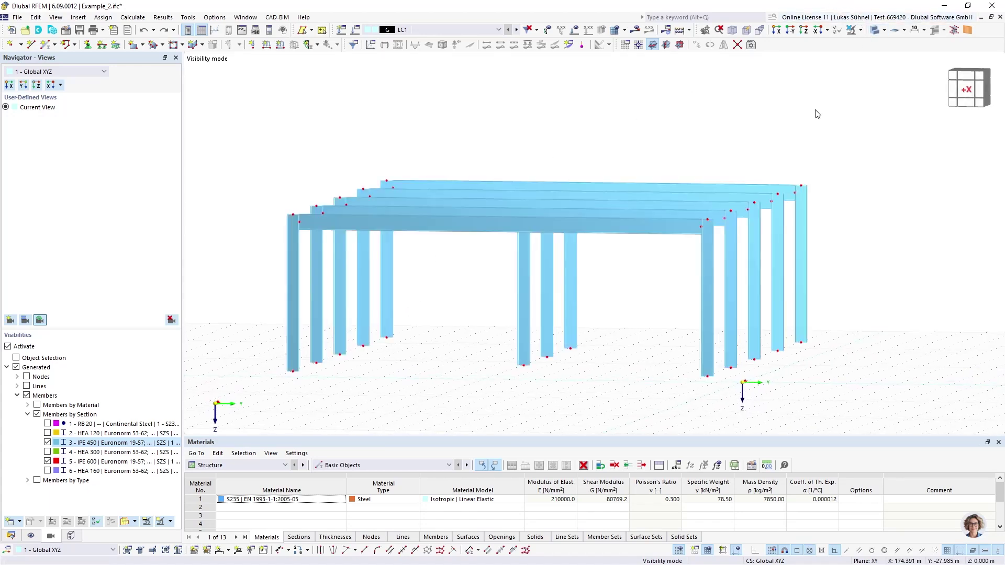
{"action": "middle_click_drag", "start_coordinate": [702, 216], "coordinate": [641, 248], "text": "ctrl"}
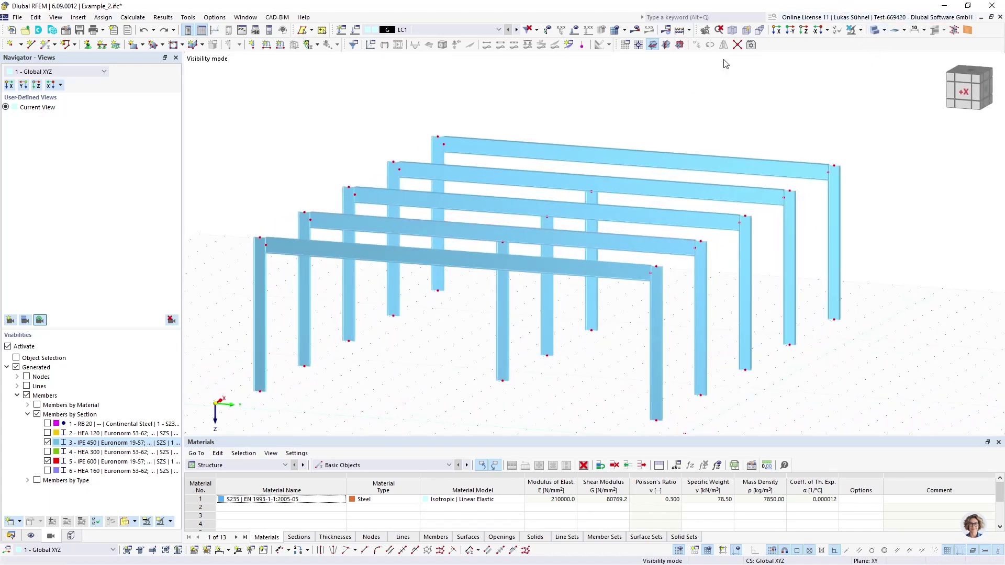
{"action": "scroll", "coordinate": [266, 238], "scroll_direction": "up", "scroll_amount": 3}
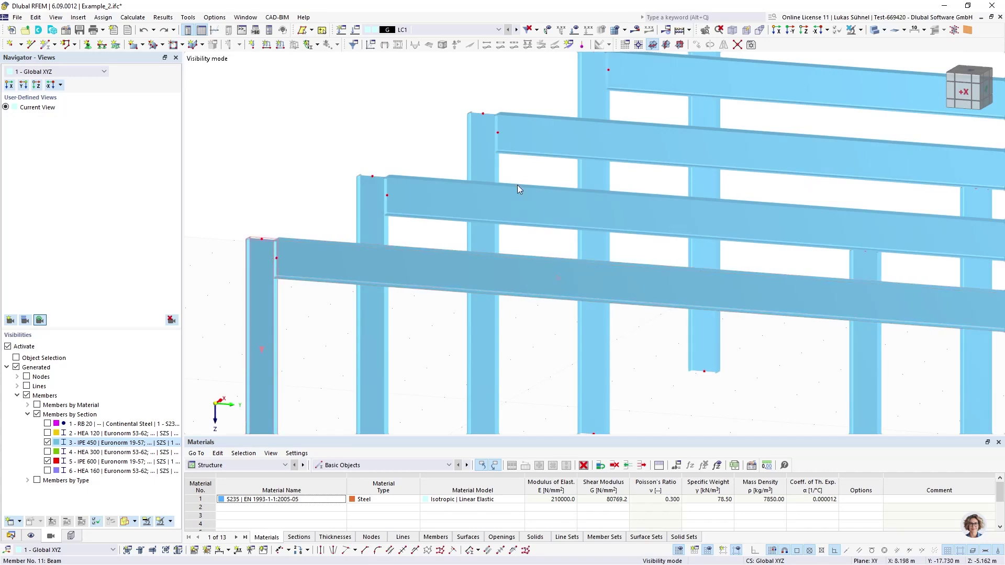
{"action": "left_click", "coordinate": [875, 30]}
{"action": "scroll", "coordinate": [251, 273], "scroll_direction": "up", "scroll_amount": 4}
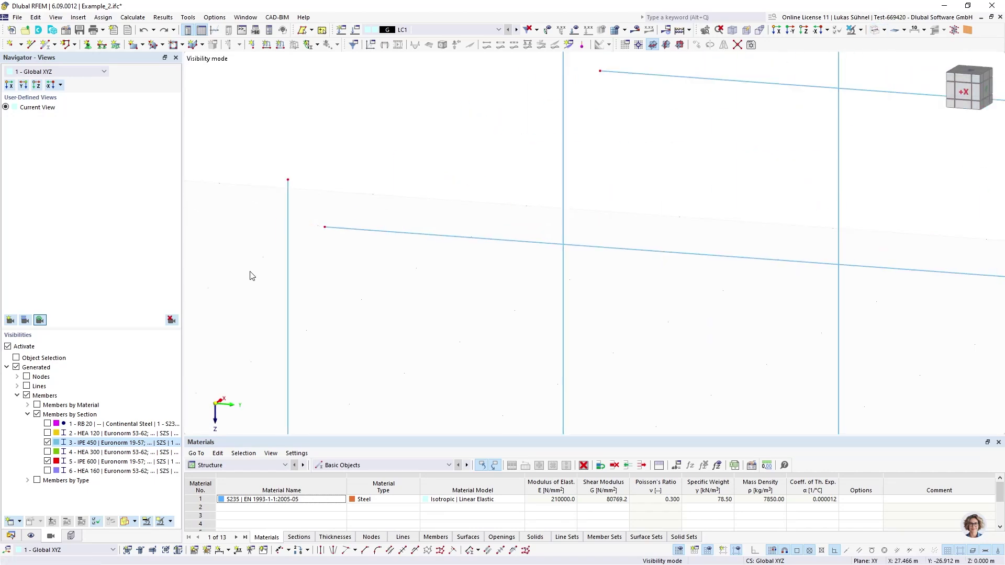
{"action": "left_click", "coordinate": [875, 29]}
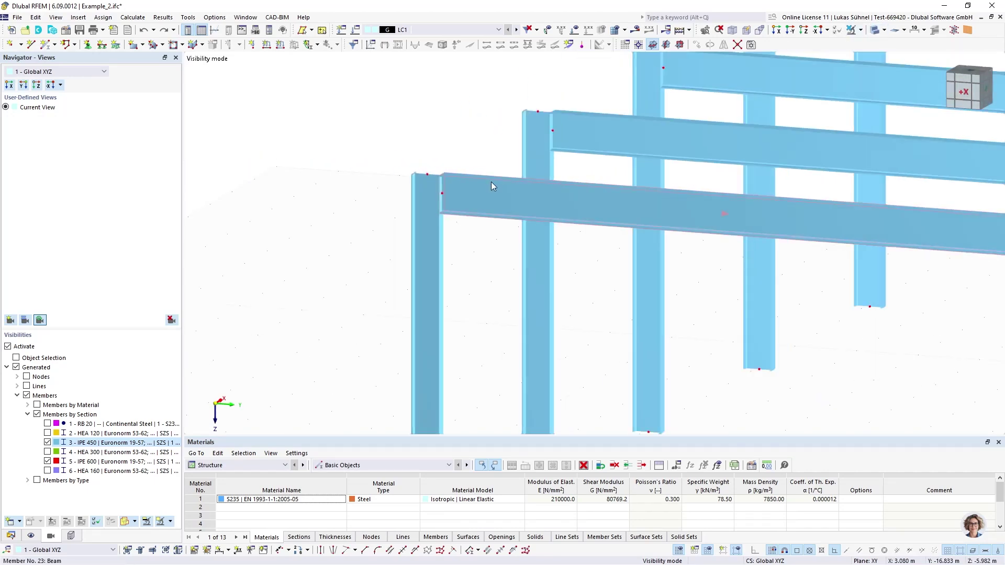
{"action": "left_click", "coordinate": [964, 92]}
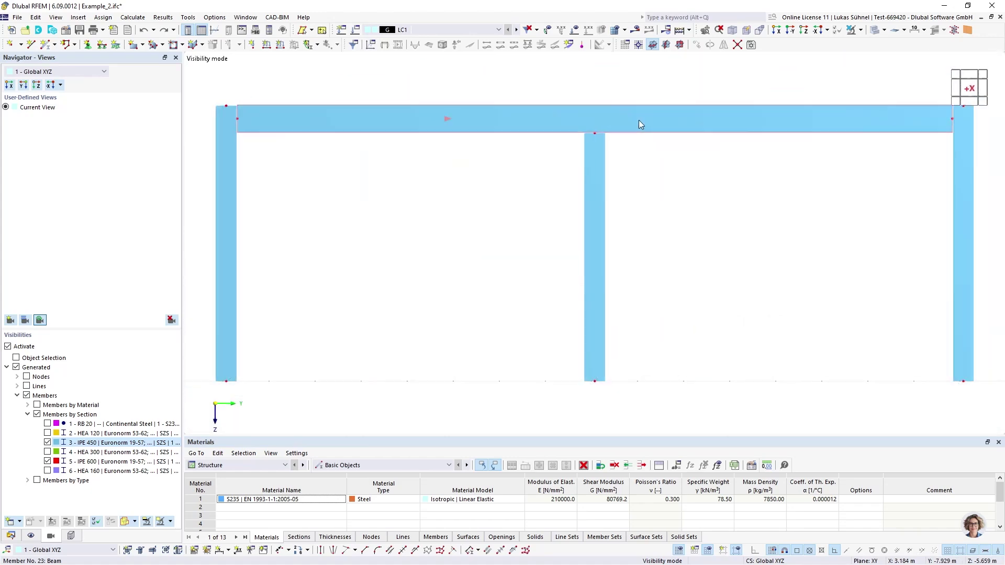
{"action": "left_click", "coordinate": [875, 29]}
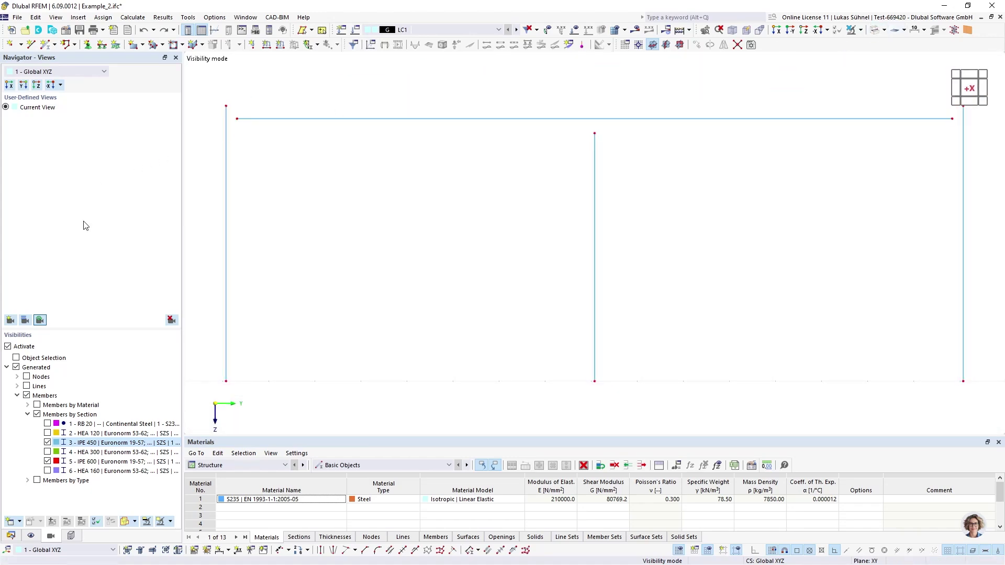
Step: Start a new nodal link and assign it to the nodes at both ends of all rafters
{"action": "left_click", "coordinate": [11, 535]}
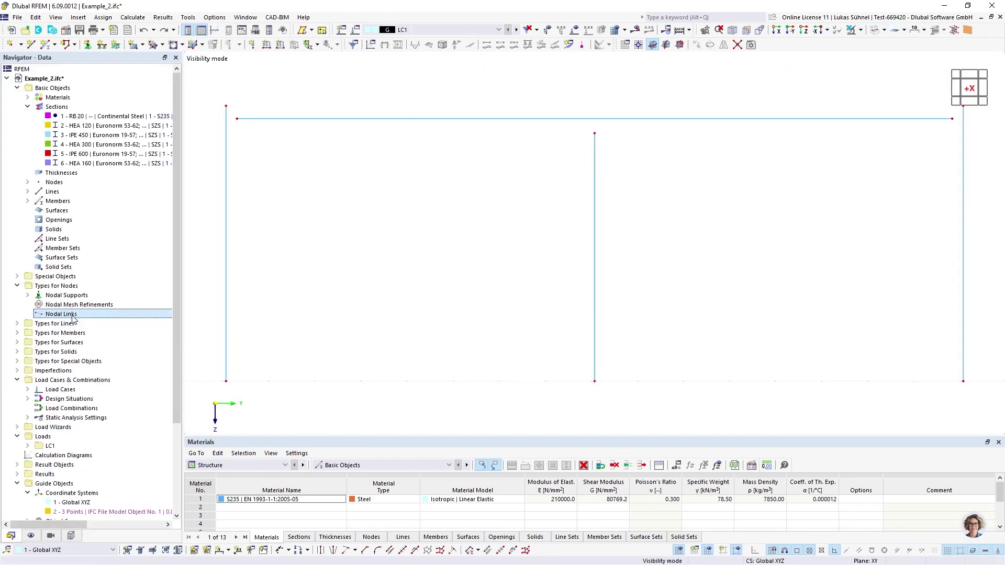
{"action": "right_click", "coordinate": [72, 315]}
{"action": "left_click", "coordinate": [106, 335]}
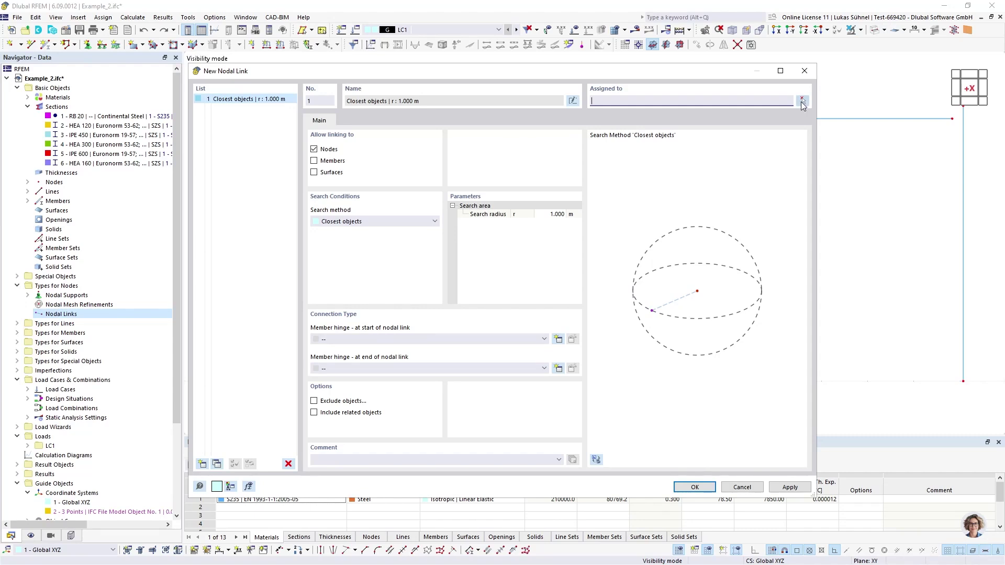
{"action": "left_click", "coordinate": [803, 101]}
{"action": "left_click_drag", "start_coordinate": [234, 106], "coordinate": [218, 106]}
{"action": "left_click", "coordinate": [237, 118]}
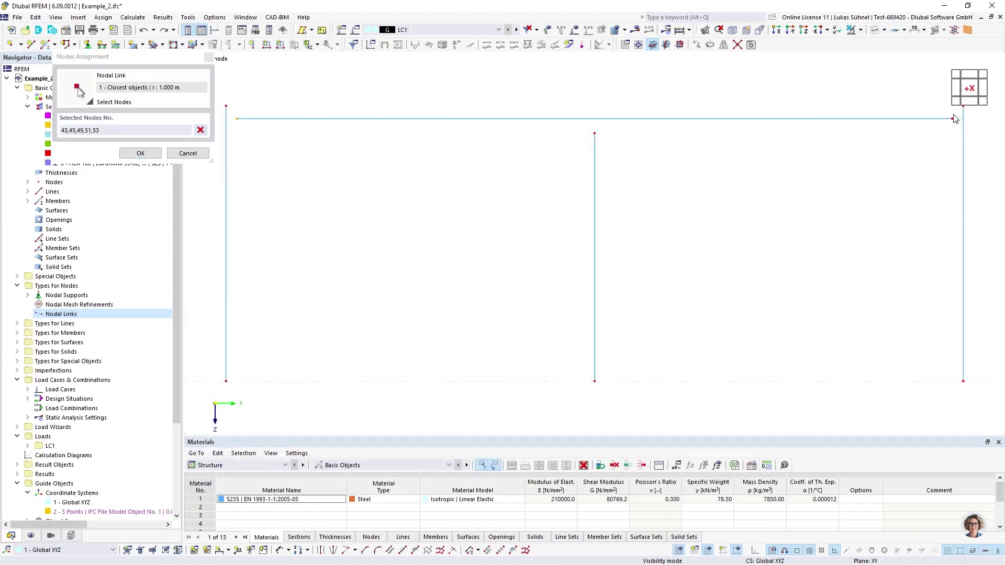
{"action": "left_click_drag", "start_coordinate": [934, 110], "coordinate": [962, 138]}
{"action": "left_click", "coordinate": [140, 153]}
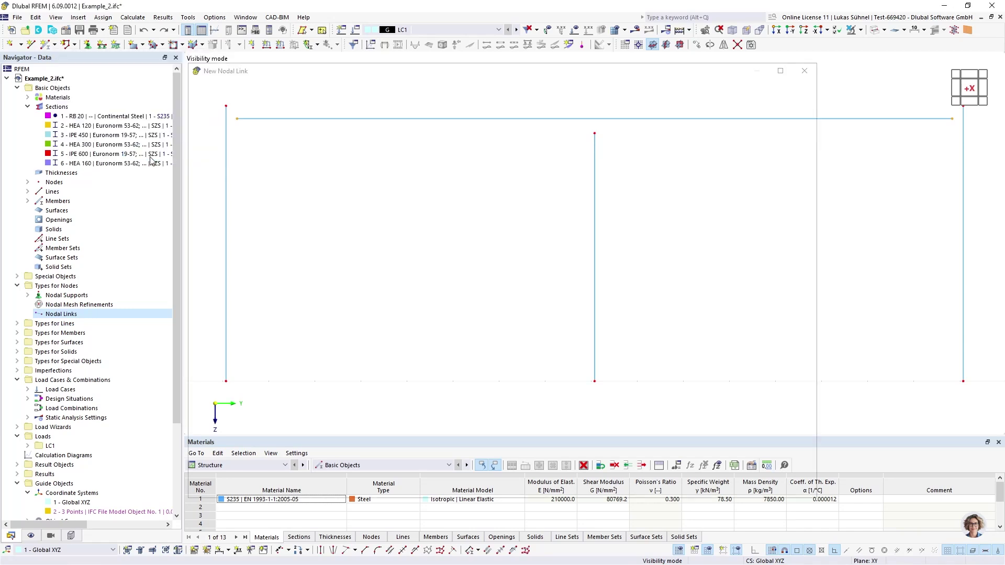
Step: Set the nodal link's search radius to 0.4 m, allow linking to members instead of nodes, and create the link
{"action": "left_click", "coordinate": [547, 215]}
{"action": "left_click", "coordinate": [547, 214]}
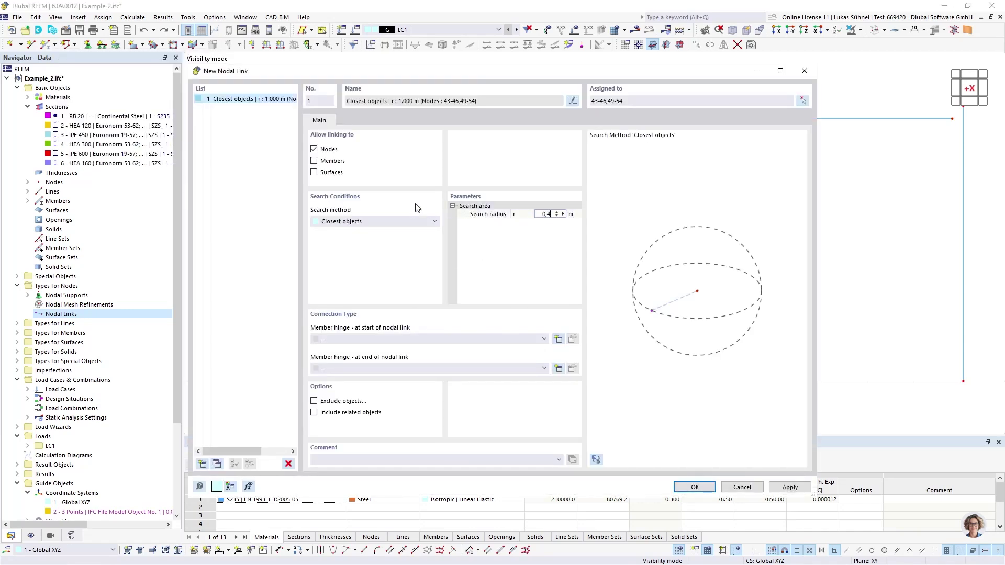
{"action": "left_click", "coordinate": [329, 150]}
{"action": "left_click", "coordinate": [321, 162]}
{"action": "left_click", "coordinate": [695, 487]}
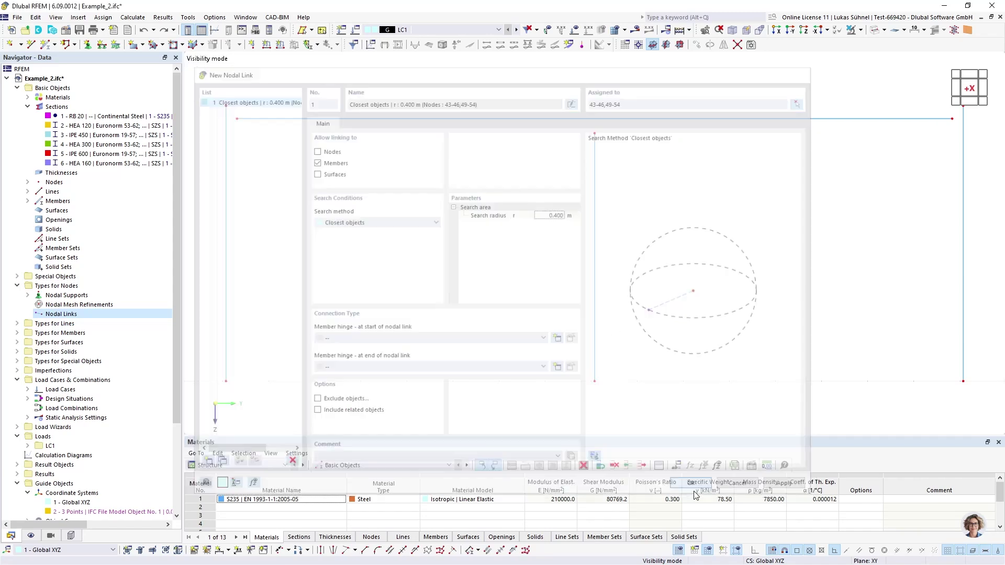
{"action": "middle_click_drag", "start_coordinate": [411, 238], "coordinate": [512, 249]}
{"action": "scroll", "coordinate": [299, 142], "scroll_direction": "up", "scroll_amount": 6}
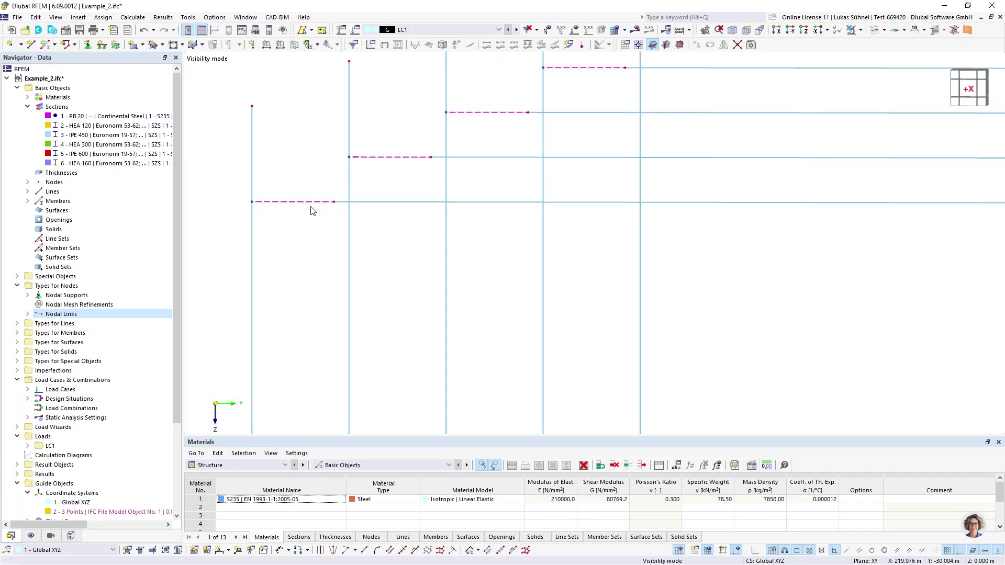
Step: Display the HEA 300 members together with the IPE 450 and IPE 600 members and view the frames along +X
{"action": "scroll", "coordinate": [273, 210], "scroll_direction": "down", "scroll_amount": 2}
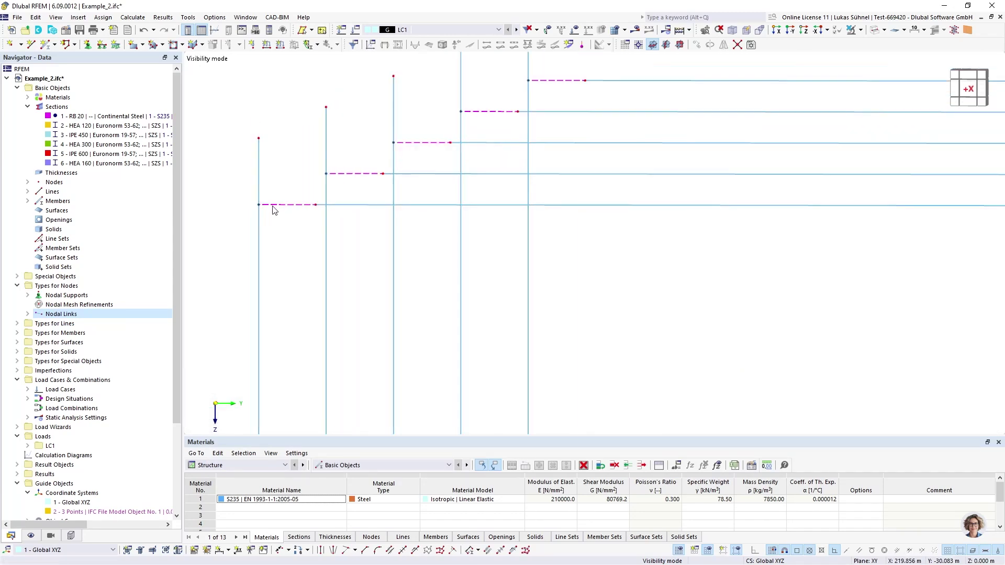
{"action": "scroll", "coordinate": [241, 175], "scroll_direction": "down", "scroll_amount": 2}
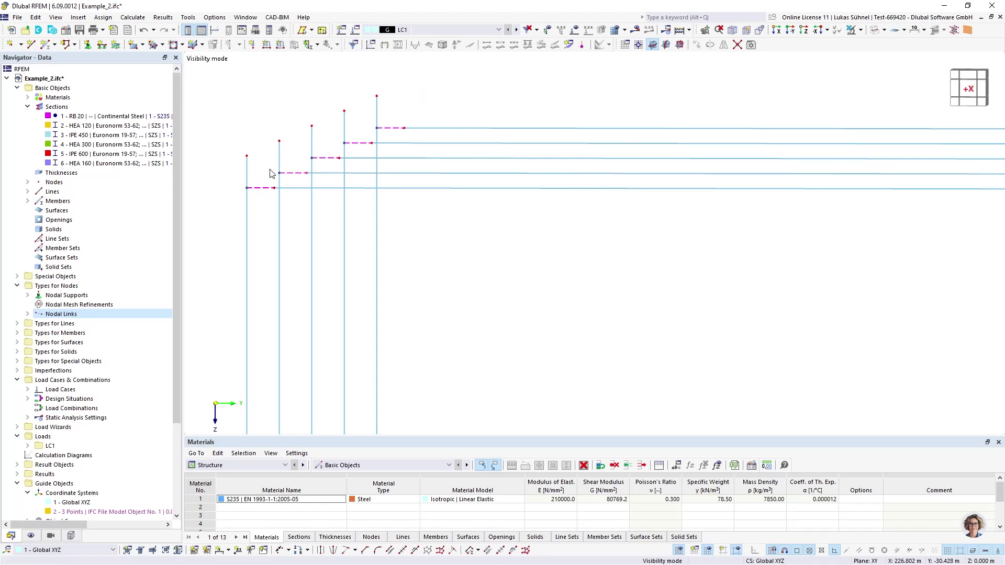
{"action": "scroll", "coordinate": [230, 193], "scroll_direction": "down", "scroll_amount": 2}
{"action": "scroll", "coordinate": [214, 190], "scroll_direction": "down", "scroll_amount": 3}
{"action": "middle_click_drag", "start_coordinate": [382, 251], "coordinate": [400, 220]}
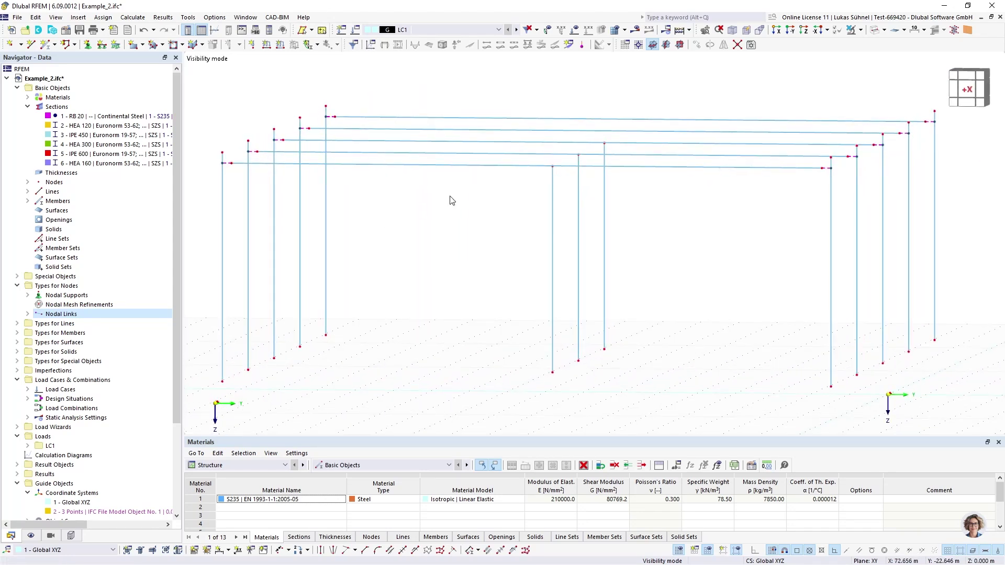
{"action": "left_click", "coordinate": [31, 536]}
{"action": "left_click", "coordinate": [50, 536]}
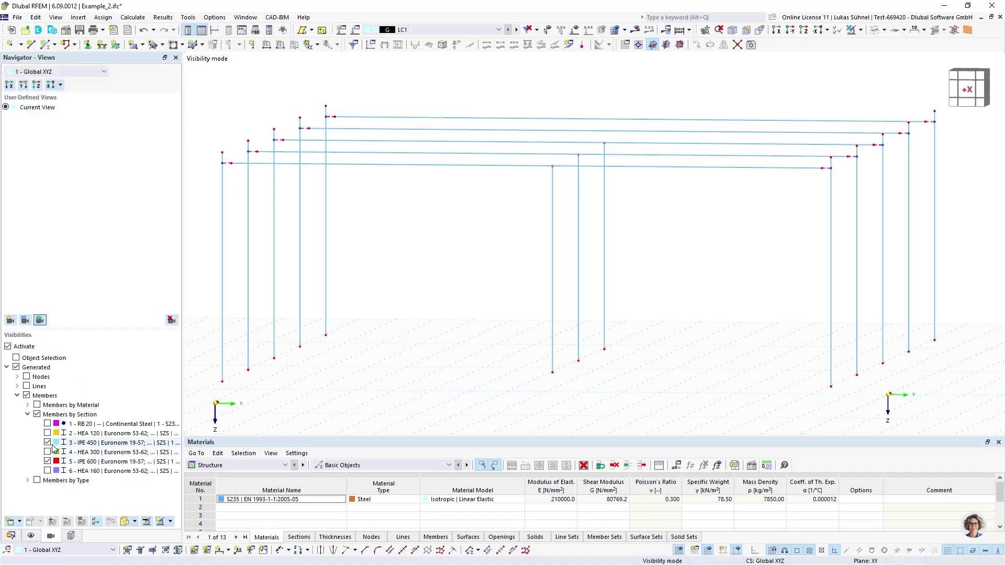
{"action": "left_click", "coordinate": [48, 452]}
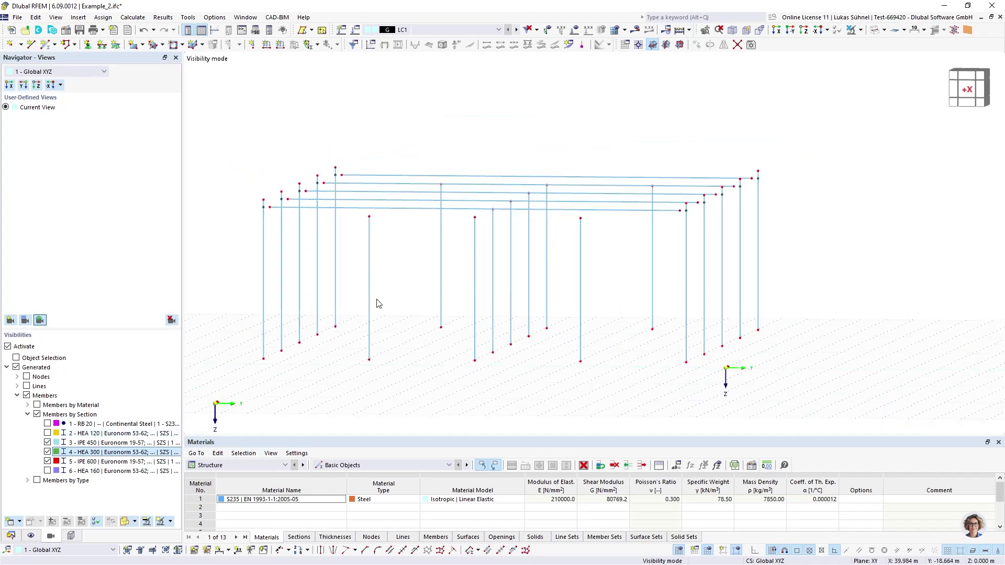
{"action": "mouse_move", "coordinate": [393, 301]}
{"action": "middle_mouse_down", "text": "ctrl"}
{"action": "mouse_move", "coordinate": [382, 306]}
{"action": "mouse_move", "coordinate": [396, 297]}
{"action": "middle_mouse_up", "text": "ctrl"}
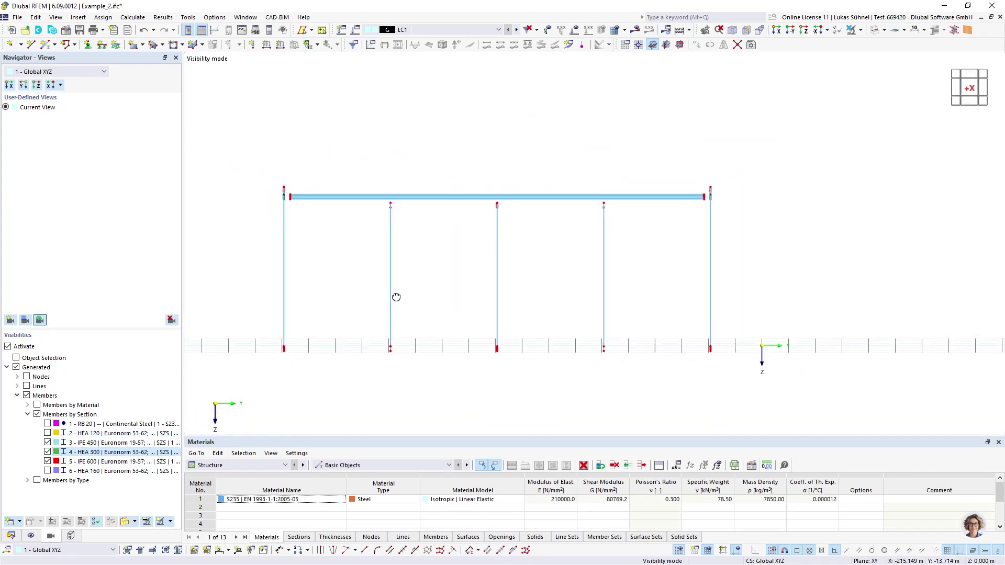
{"action": "scroll", "coordinate": [462, 218], "scroll_direction": "up", "scroll_amount": 5}
{"action": "scroll", "coordinate": [375, 215], "scroll_direction": "down", "scroll_amount": 3}
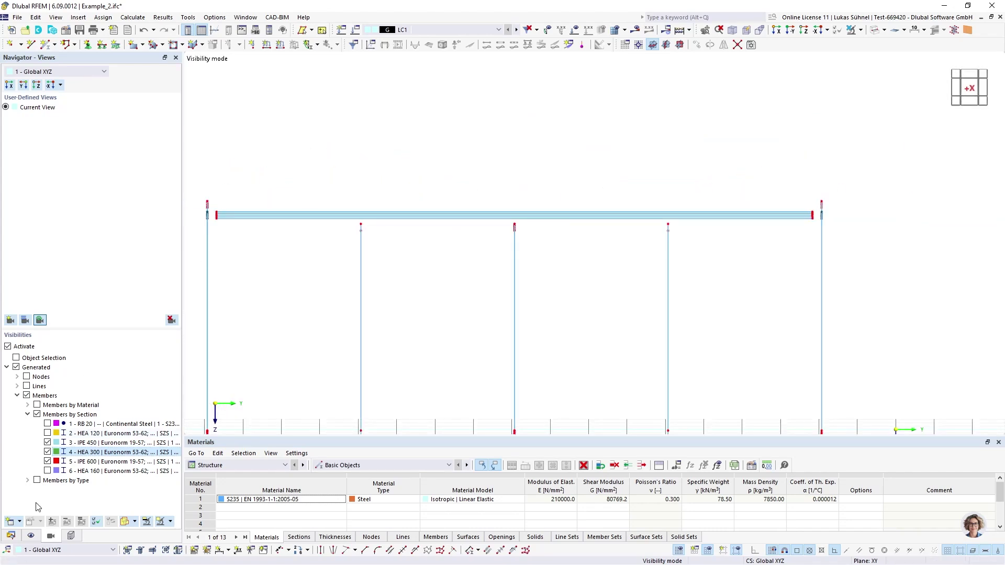
Step: Start a second nodal link and assign it to the top nodes of all intermediate columns beneath the rafters
{"action": "left_click", "coordinate": [11, 535]}
{"action": "double_click", "coordinate": [65, 314]}
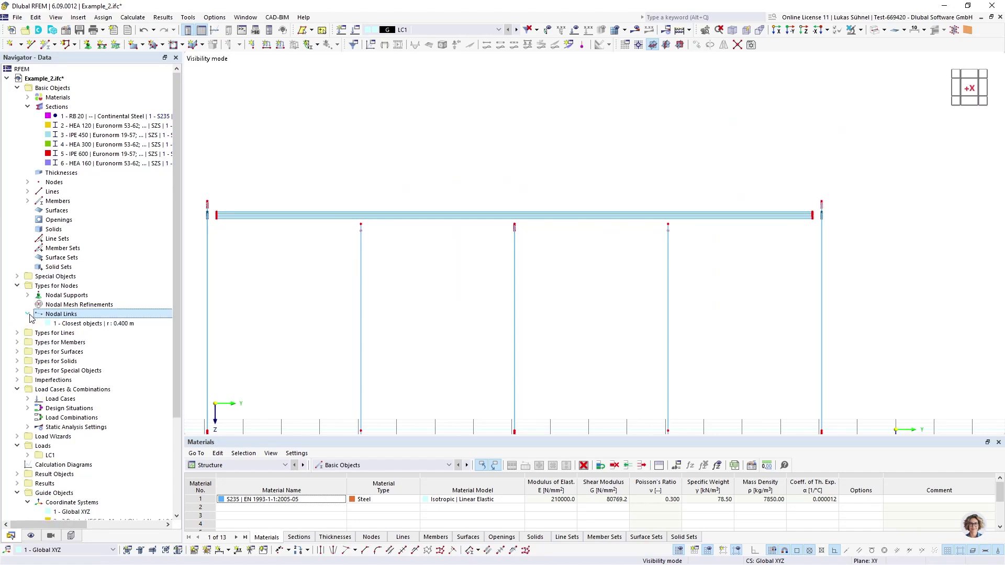
{"action": "right_click", "coordinate": [65, 314]}
{"action": "left_click", "coordinate": [88, 332]}
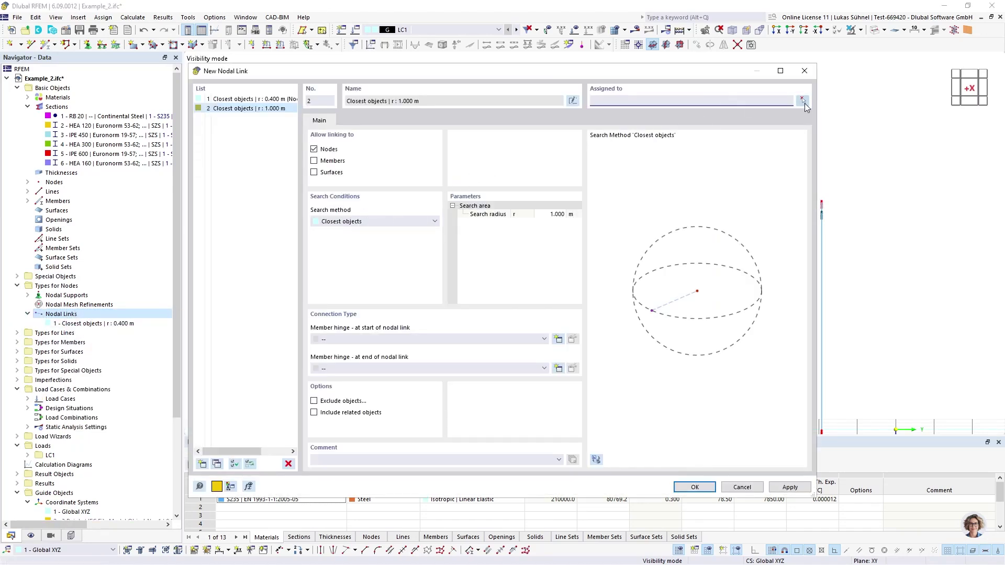
{"action": "left_click", "coordinate": [803, 100]}
{"action": "left_click_drag", "start_coordinate": [695, 256], "coordinate": [695, 256]}
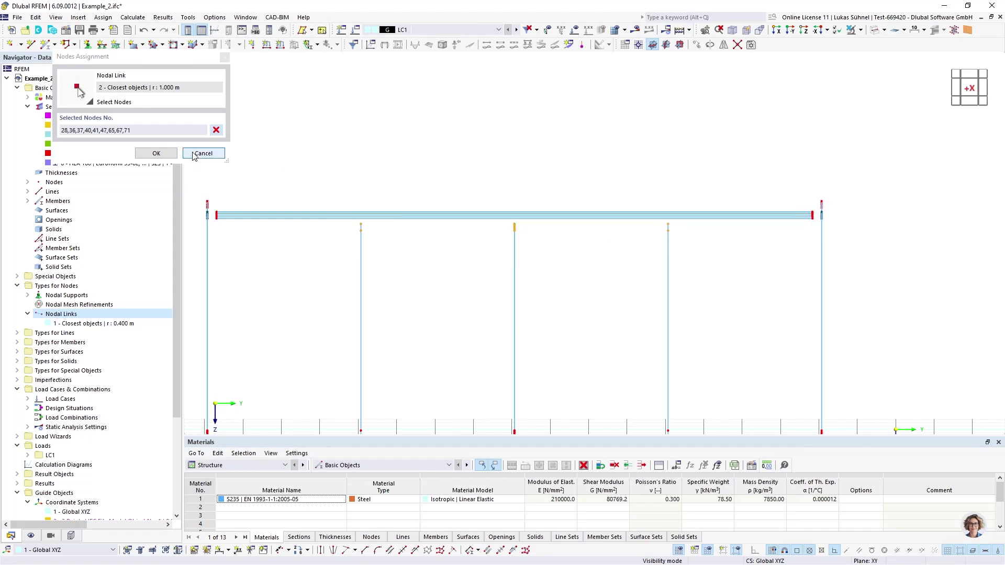
{"action": "left_click", "coordinate": [156, 153]}
Step: Link to members only within 0.4 m, add an end member hinge released in φy and φz, and create the link
{"action": "left_click", "coordinate": [323, 151]}
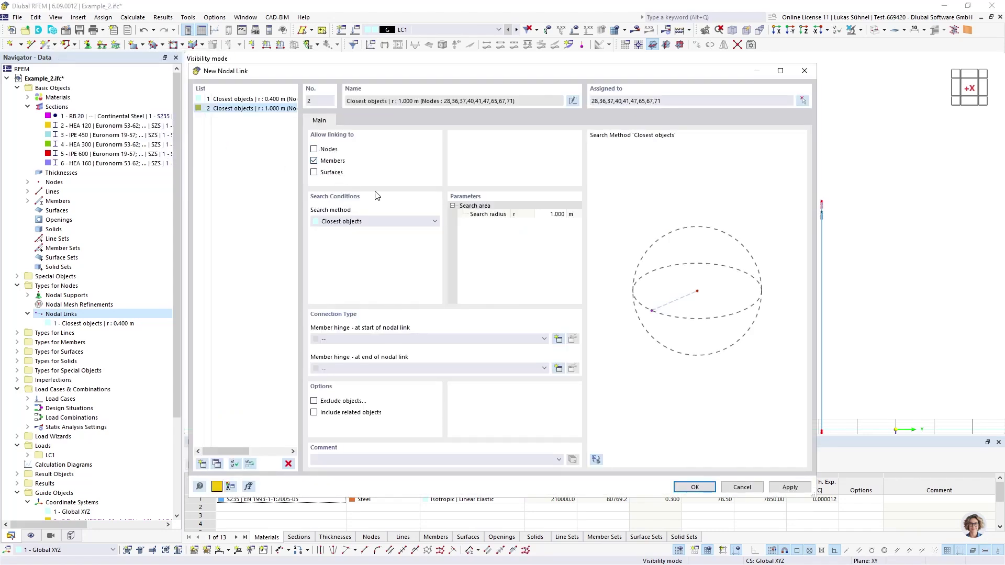
{"action": "left_click", "coordinate": [548, 216]}
{"action": "key", "text": "Return"}
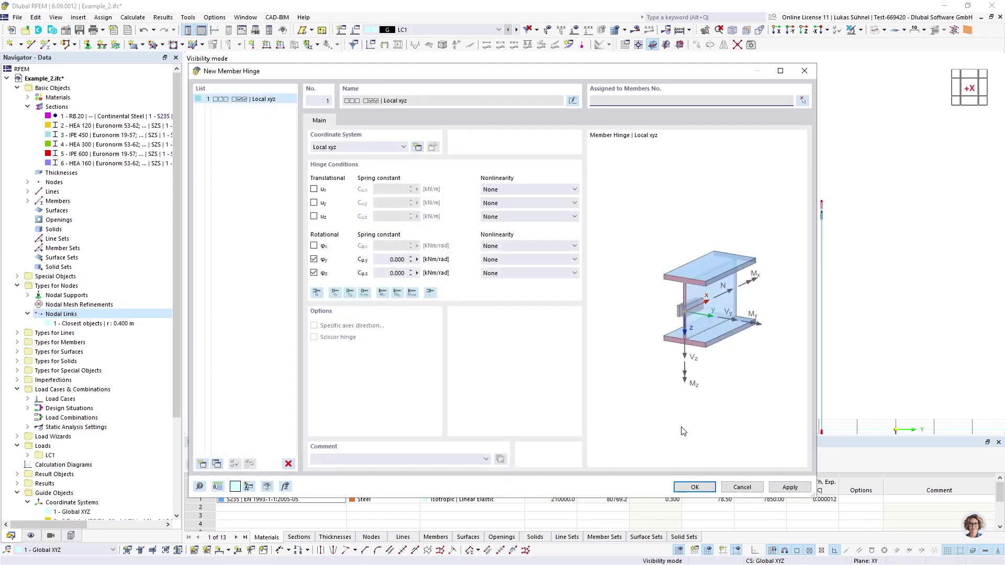
{"action": "left_click", "coordinate": [690, 487]}
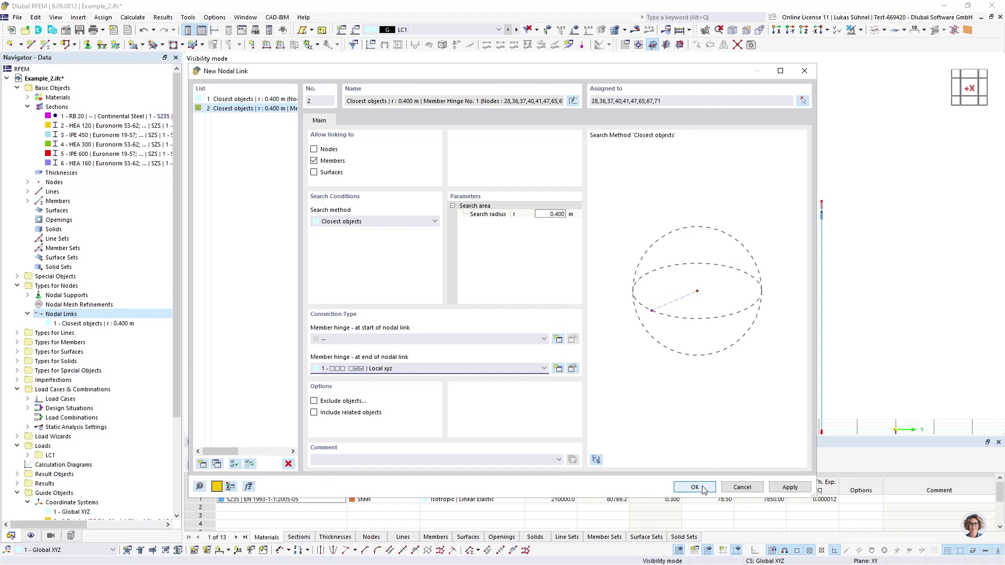
{"action": "left_click", "coordinate": [695, 488]}
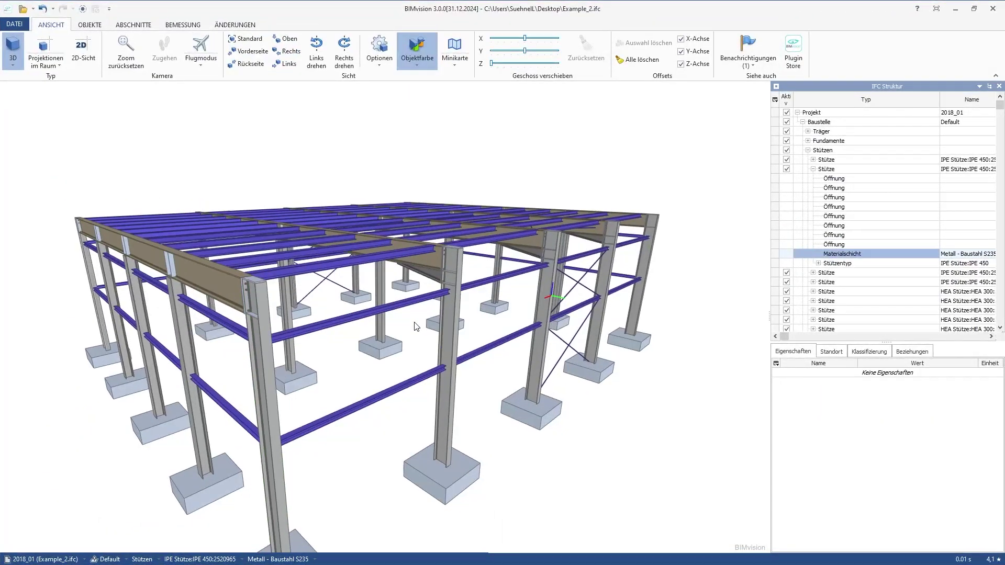
Step: Switch to BIMvision and examine how the intermediate column heads connect to the underside of the end rafter
{"action": "scroll", "coordinate": [415, 327], "scroll_direction": "up", "scroll_amount": 8}
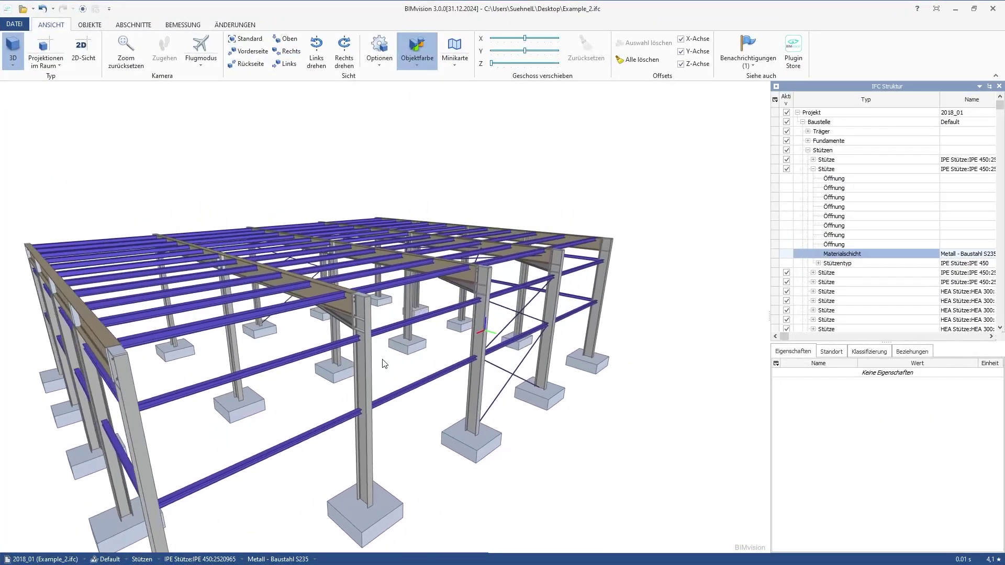
{"action": "scroll", "coordinate": [444, 356], "scroll_direction": "up", "scroll_amount": 5}
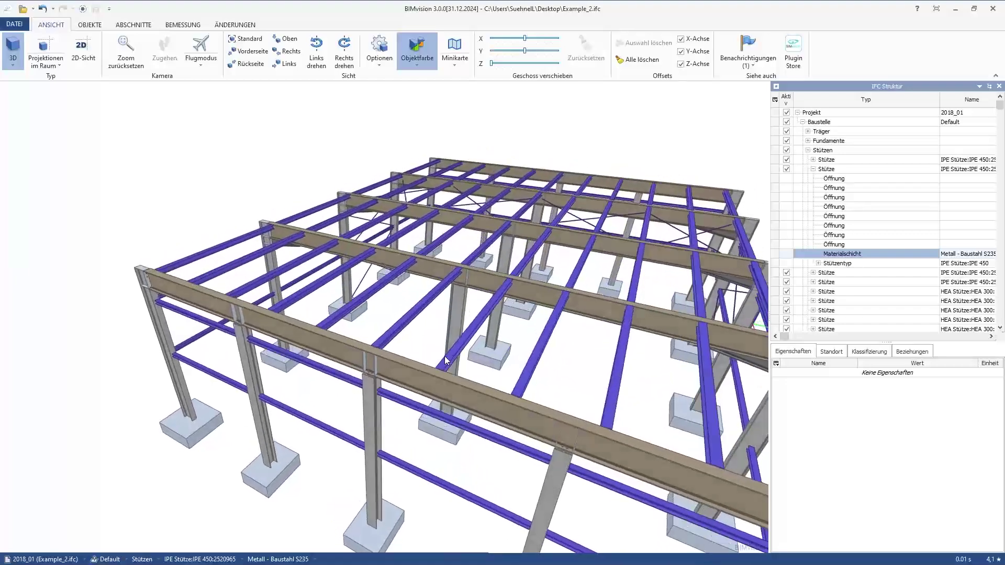
{"action": "left_click", "coordinate": [351, 367]}
{"action": "scroll", "coordinate": [368, 378], "scroll_direction": "down", "scroll_amount": 8}
{"action": "scroll", "coordinate": [373, 368], "scroll_direction": "up", "scroll_amount": 2}
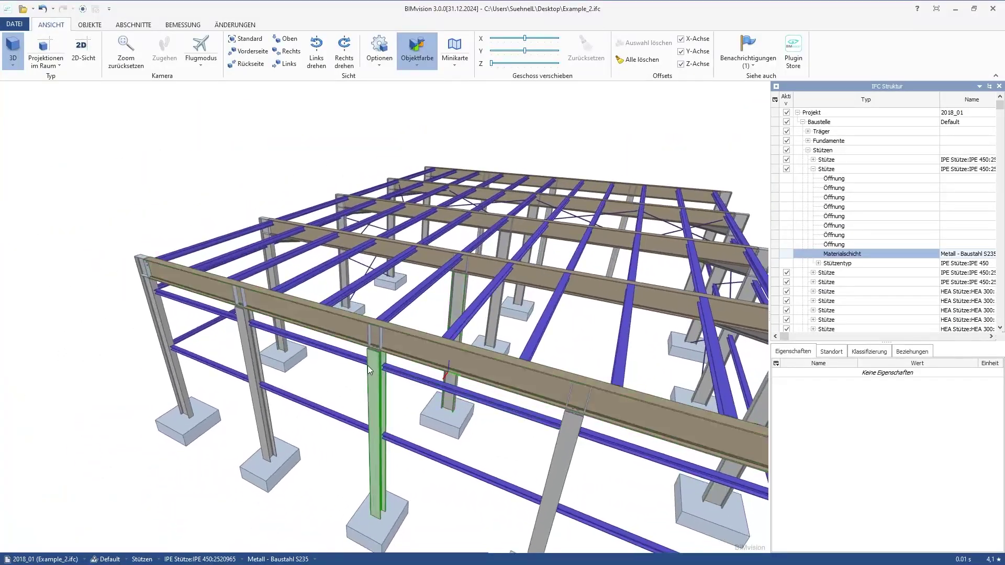
{"action": "scroll", "coordinate": [366, 365], "scroll_direction": "up", "scroll_amount": 2}
{"action": "scroll", "coordinate": [321, 348], "scroll_direction": "up", "scroll_amount": 2}
{"action": "scroll", "coordinate": [270, 338], "scroll_direction": "up", "scroll_amount": 2}
{"action": "scroll", "coordinate": [363, 294], "scroll_direction": "up", "scroll_amount": 6}
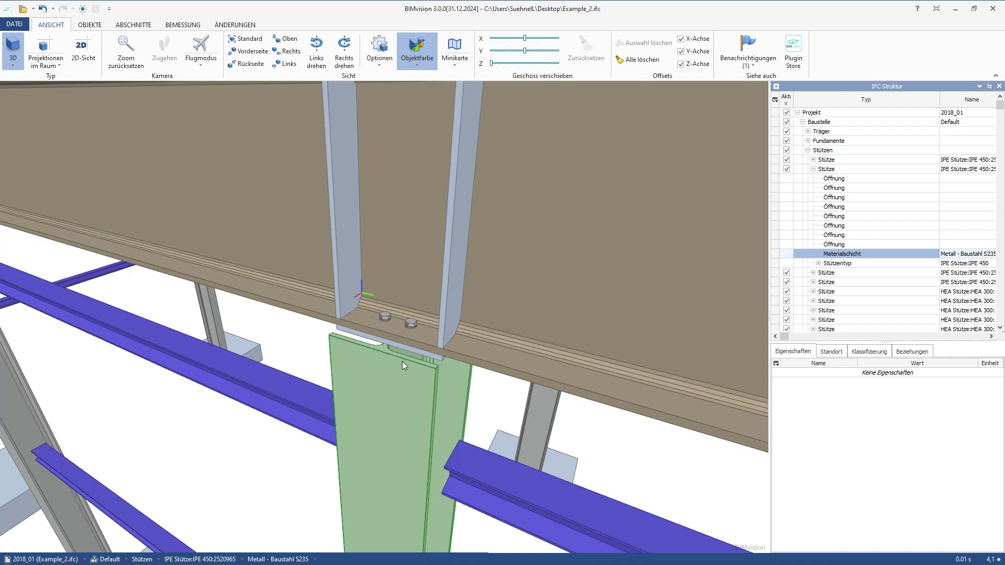
{"action": "scroll", "coordinate": [401, 363], "scroll_direction": "down", "scroll_amount": 6}
{"action": "left_click", "coordinate": [401, 322]}
{"action": "scroll", "coordinate": [403, 314], "scroll_direction": "up", "scroll_amount": 2}
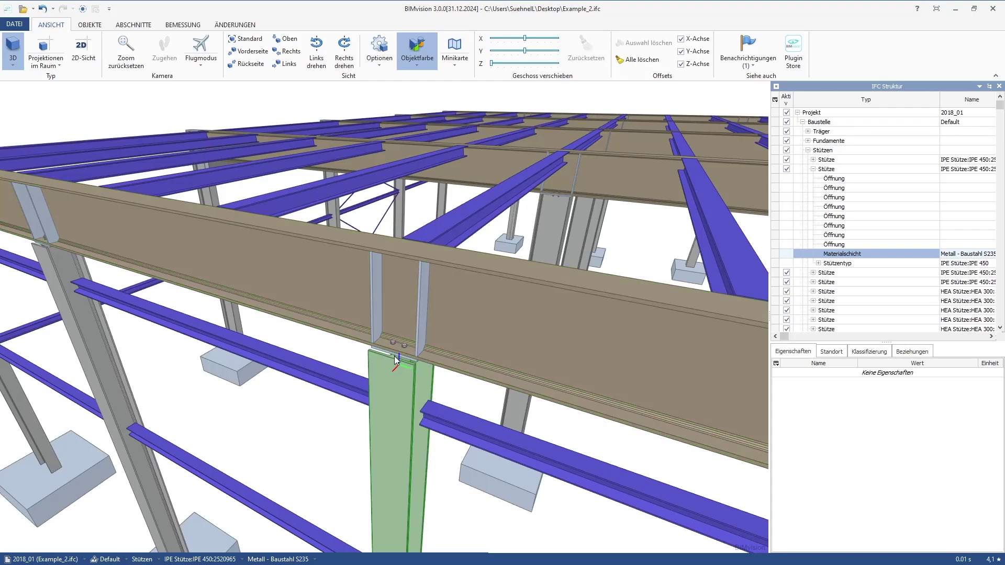
{"action": "scroll", "coordinate": [401, 357], "scroll_direction": "up", "scroll_amount": 4}
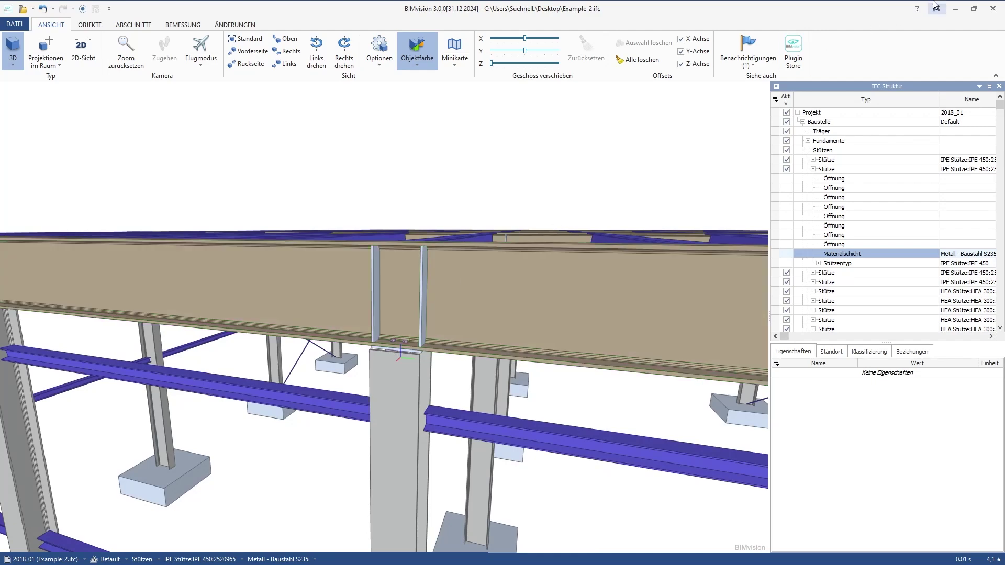
{"action": "left_click", "coordinate": [955, 9]}
Step: In RFEM, examine the links at the intermediate column heads in wireframe and solid display, finishing with members shown as transparent solids
{"action": "middle_click_drag", "start_coordinate": [463, 252], "coordinate": [446, 269], "text": "ctrl"}
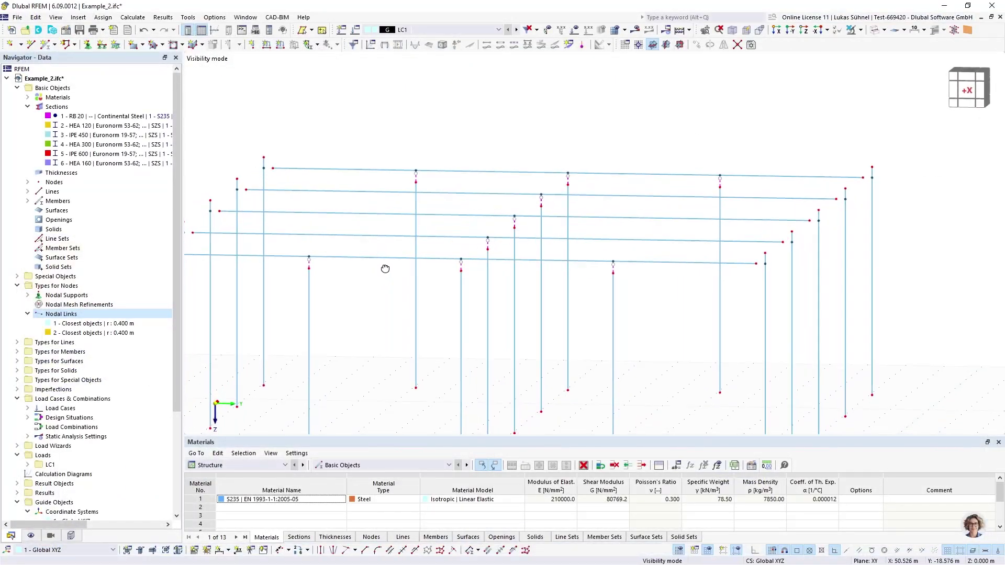
{"action": "scroll", "coordinate": [301, 279], "scroll_direction": "up", "scroll_amount": 5}
{"action": "scroll", "coordinate": [301, 278], "scroll_direction": "up", "scroll_amount": 2}
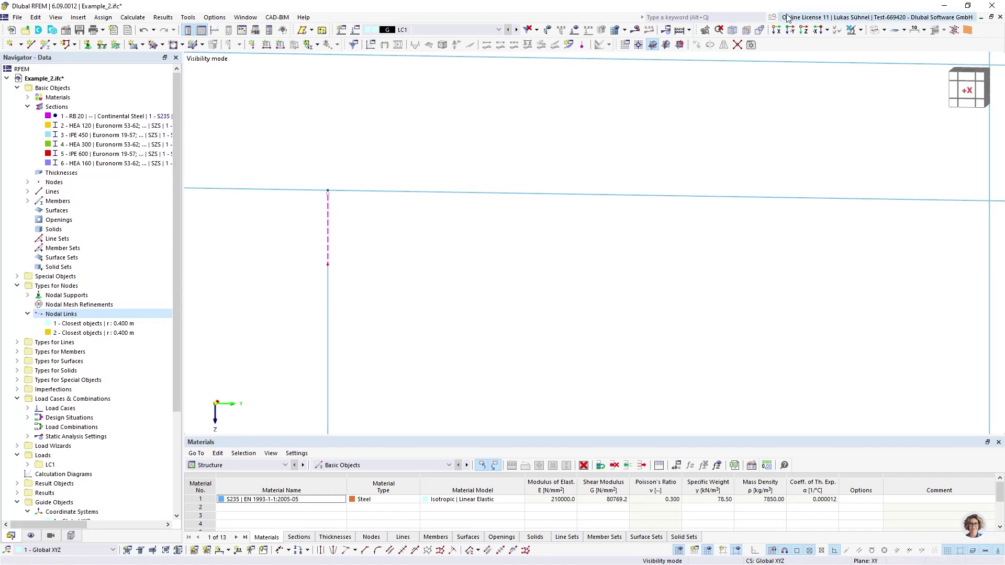
{"action": "left_click", "coordinate": [875, 31]}
{"action": "scroll", "coordinate": [397, 287], "scroll_direction": "down", "scroll_amount": 3}
{"action": "scroll", "coordinate": [424, 311], "scroll_direction": "down", "scroll_amount": 3}
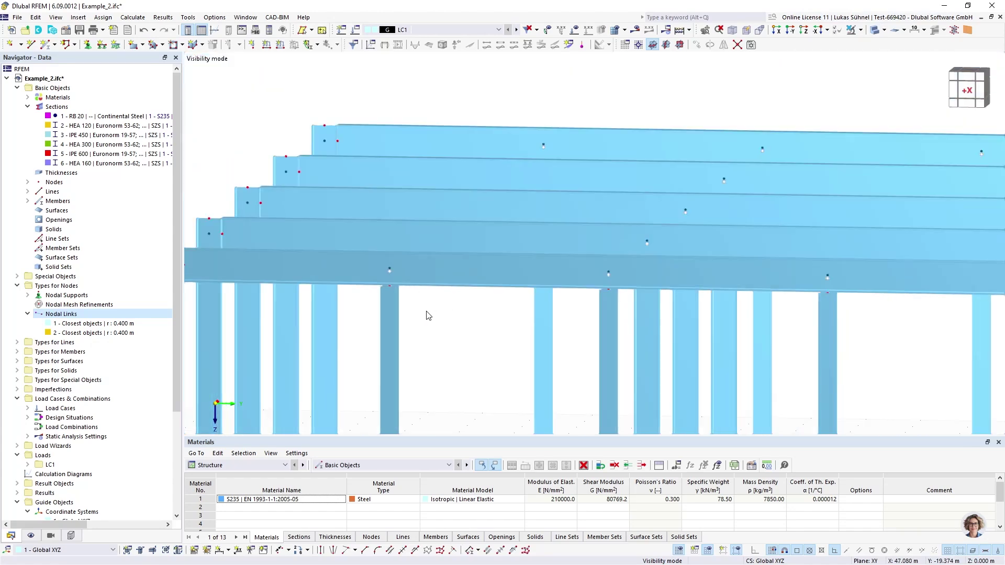
{"action": "middle_click_drag", "start_coordinate": [422, 310], "coordinate": [631, 113], "text": "ctrl"}
{"action": "left_click", "coordinate": [875, 31]}
{"action": "scroll", "coordinate": [536, 287], "scroll_direction": "up", "scroll_amount": 6}
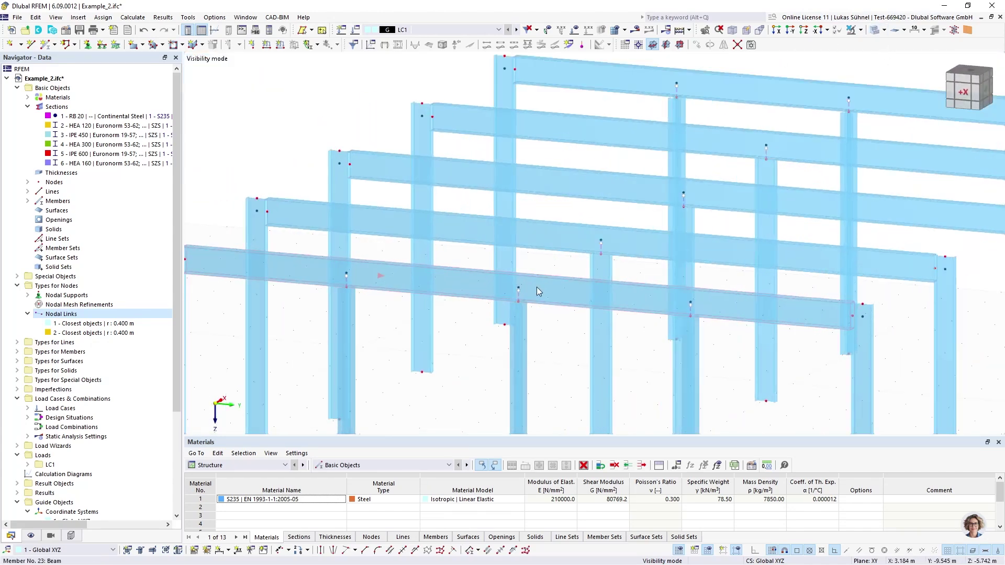
{"action": "scroll", "coordinate": [501, 297], "scroll_direction": "down", "scroll_amount": 8}
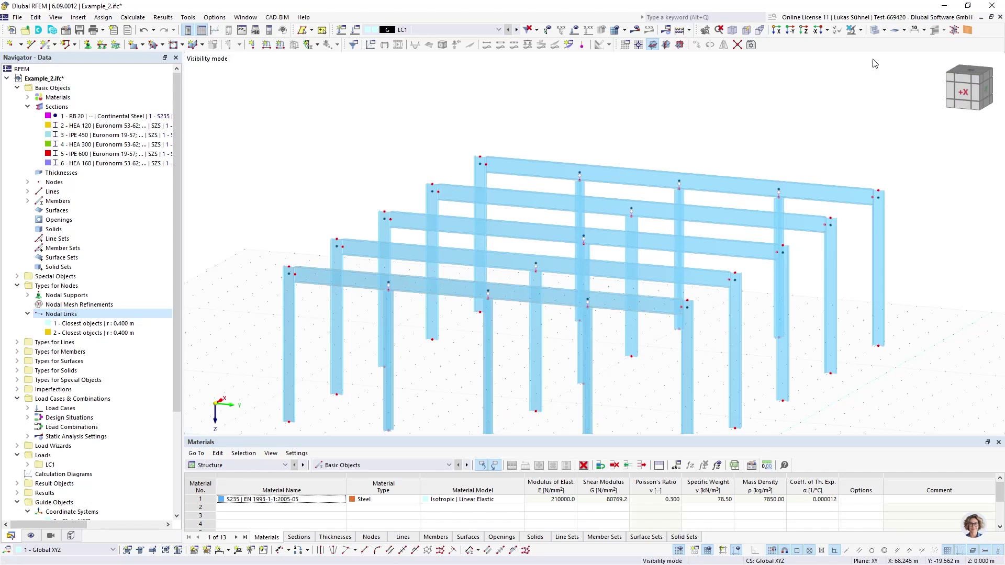
{"action": "left_click", "coordinate": [861, 30]}
{"action": "left_click", "coordinate": [588, 123]}
{"action": "scroll", "coordinate": [308, 186], "scroll_direction": "down", "scroll_amount": 1}
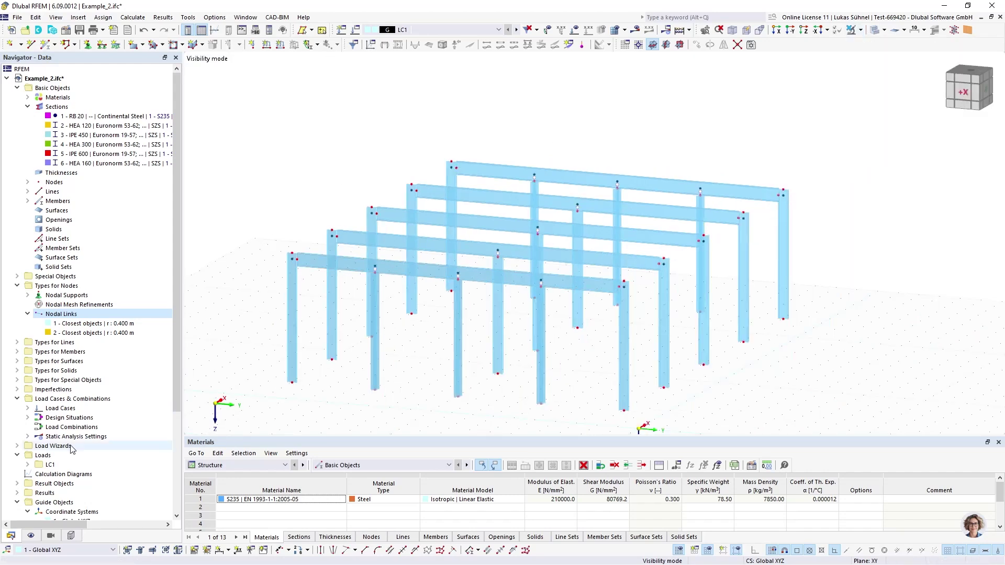
Step: Display the HEA 120 members in addition to the frames and view the model along -Y
{"action": "left_click", "coordinate": [34, 536]}
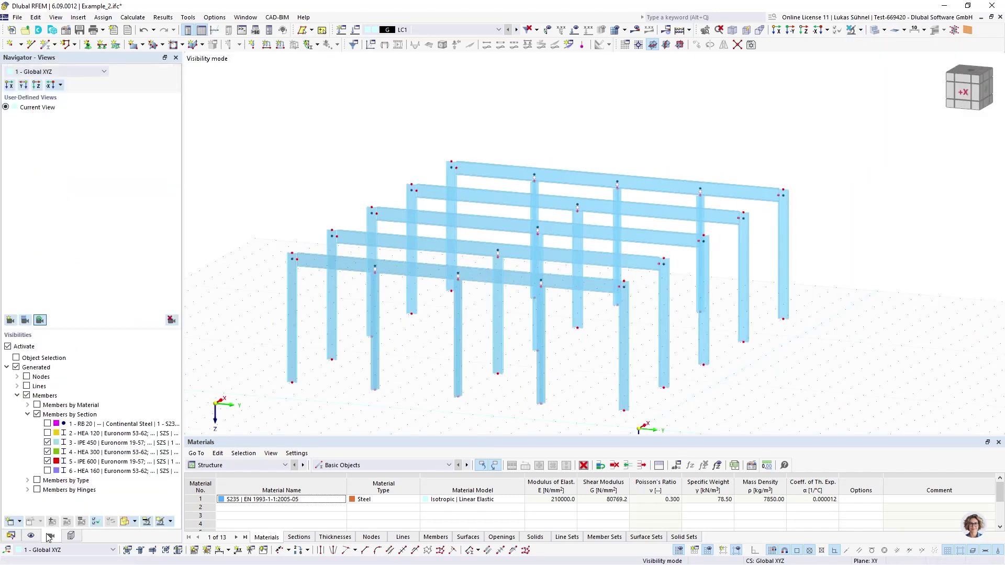
{"action": "left_click", "coordinate": [47, 472]}
{"action": "left_click", "coordinate": [47, 471]}
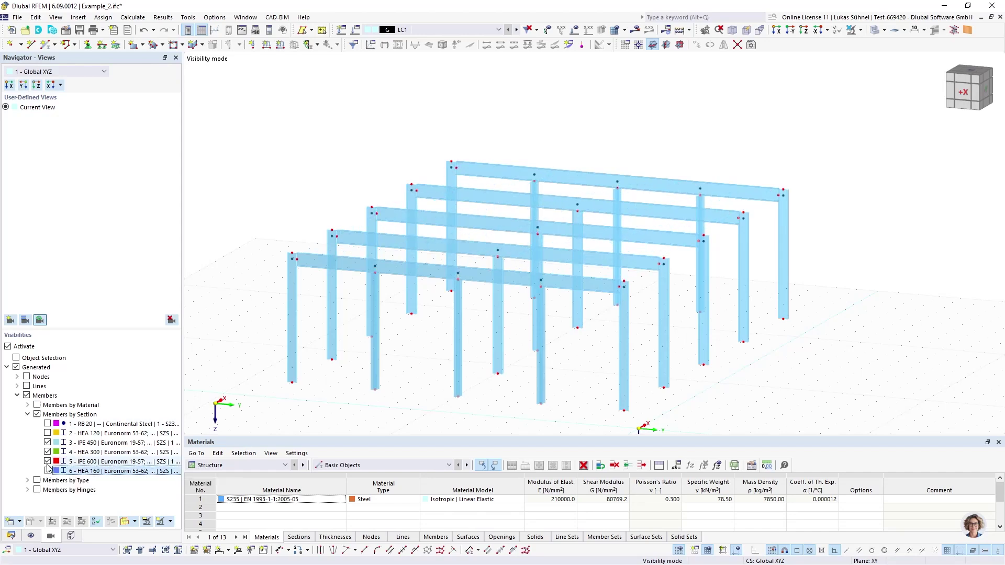
{"action": "left_click", "coordinate": [47, 433]}
{"action": "middle_click_drag", "start_coordinate": [272, 329], "coordinate": [300, 279], "text": "ctrl"}
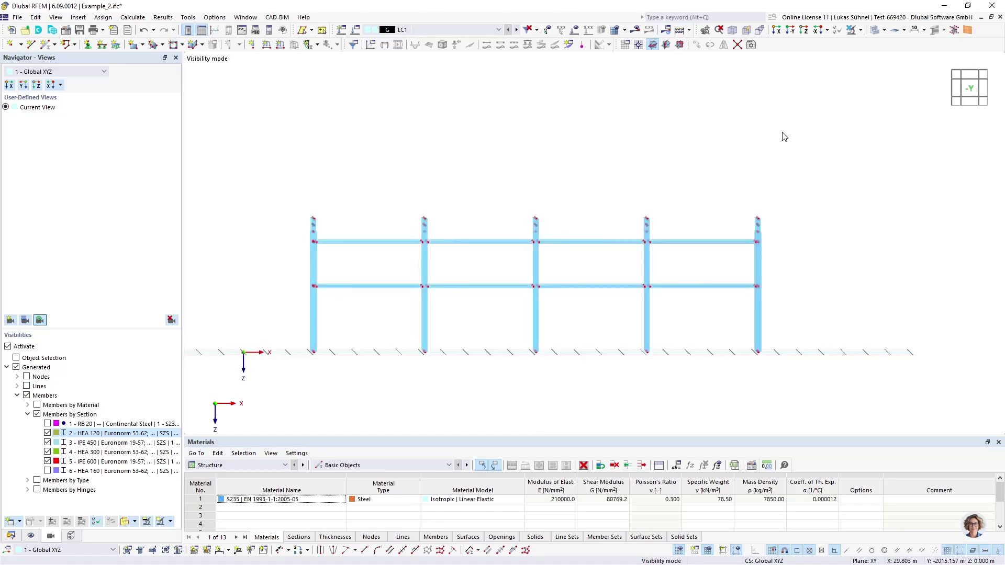
{"action": "left_click", "coordinate": [970, 87]}
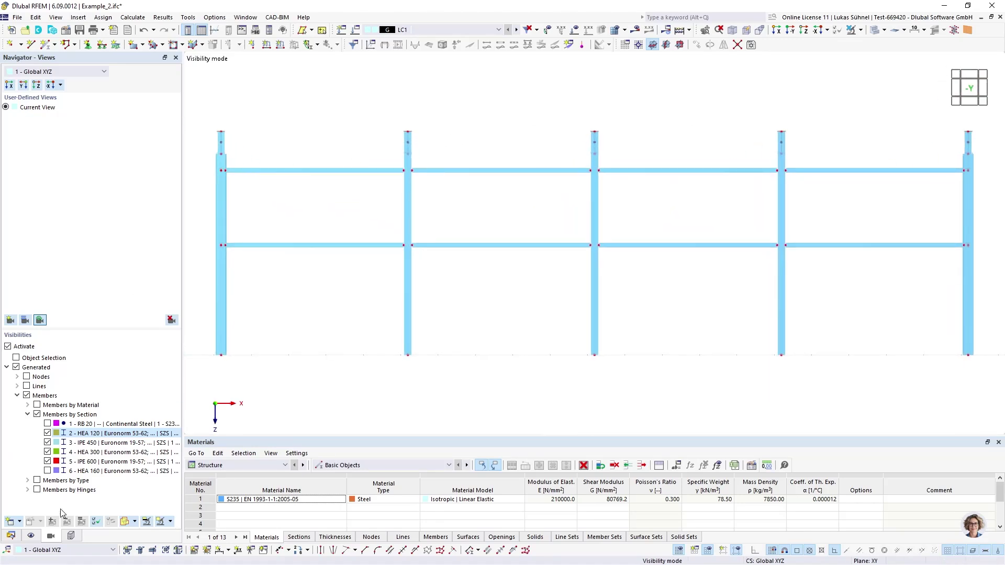
Step: Start a third nodal link and assign it to the end nodes of both rows of HEA 120 wall beams
{"action": "left_click", "coordinate": [11, 536]}
{"action": "right_click", "coordinate": [65, 314]}
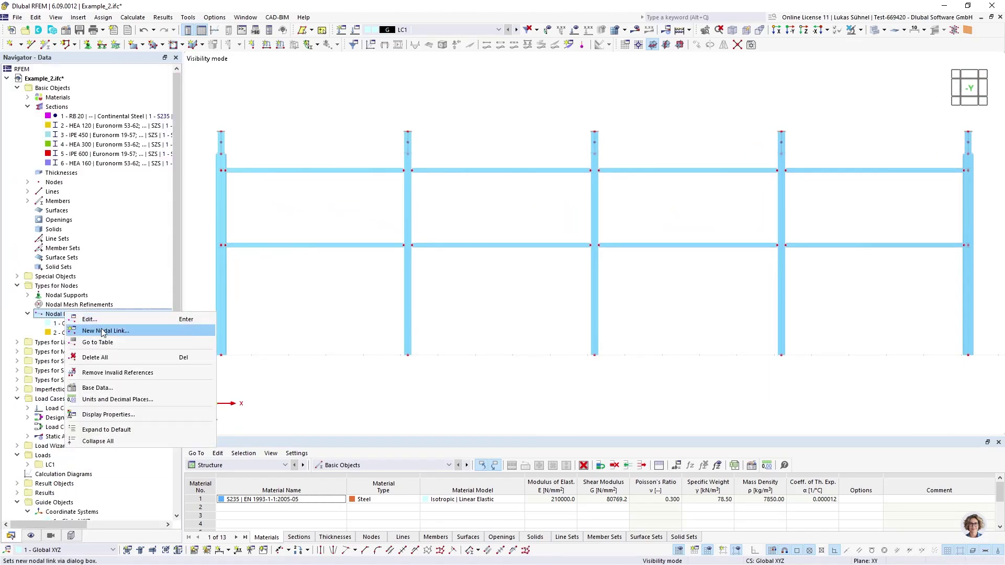
{"action": "left_click", "coordinate": [103, 332]}
{"action": "left_click", "coordinate": [804, 100]}
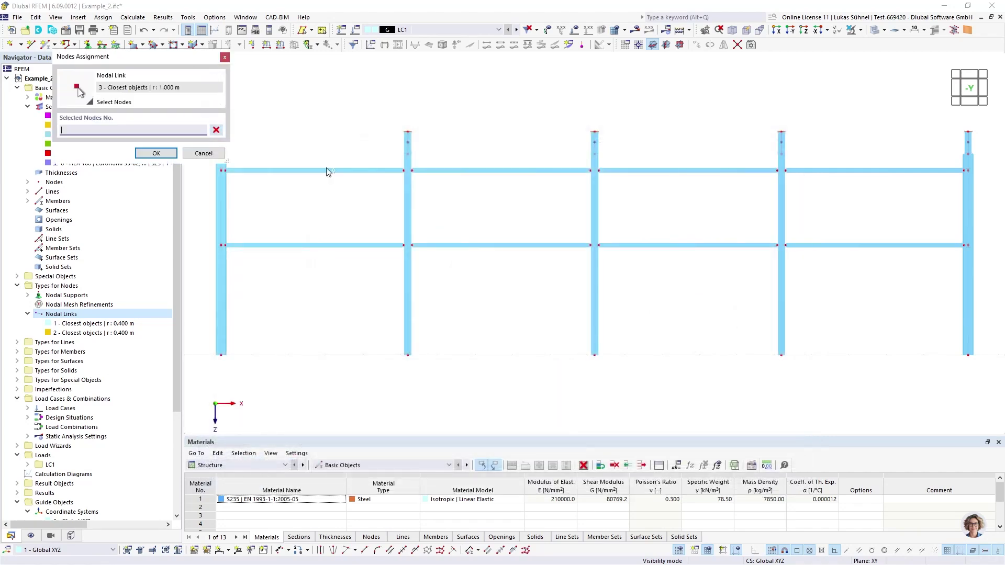
{"action": "scroll", "coordinate": [231, 215], "scroll_direction": "down", "scroll_amount": 2}
{"action": "left_click_drag", "start_coordinate": [224, 202], "coordinate": [903, 287]}
{"action": "left_click", "coordinate": [156, 153]}
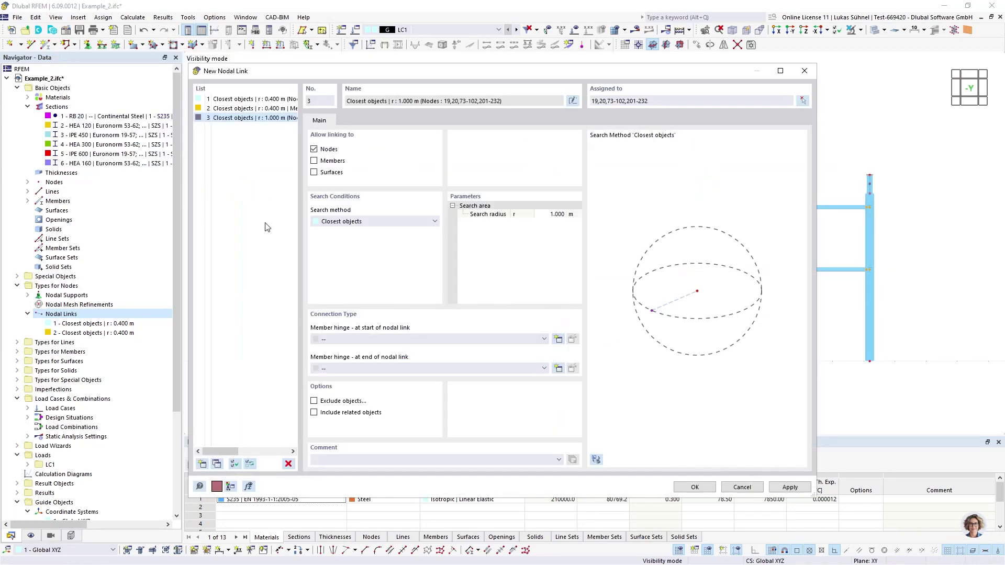
Step: Set the third nodal link's search radius to 0.300 m, allow linking to members only, and create it
{"action": "left_click", "coordinate": [554, 215]}
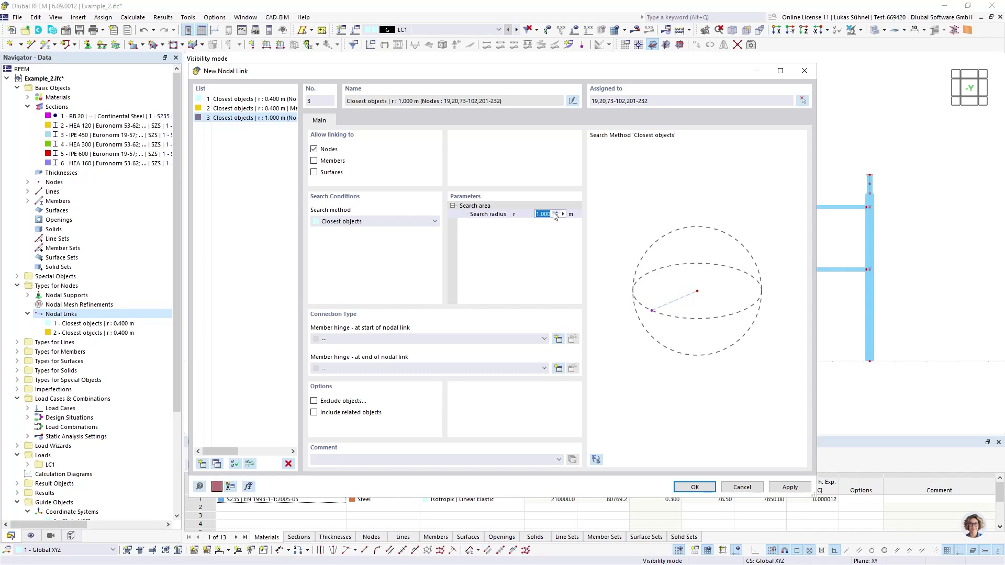
{"action": "left_click", "coordinate": [330, 150]}
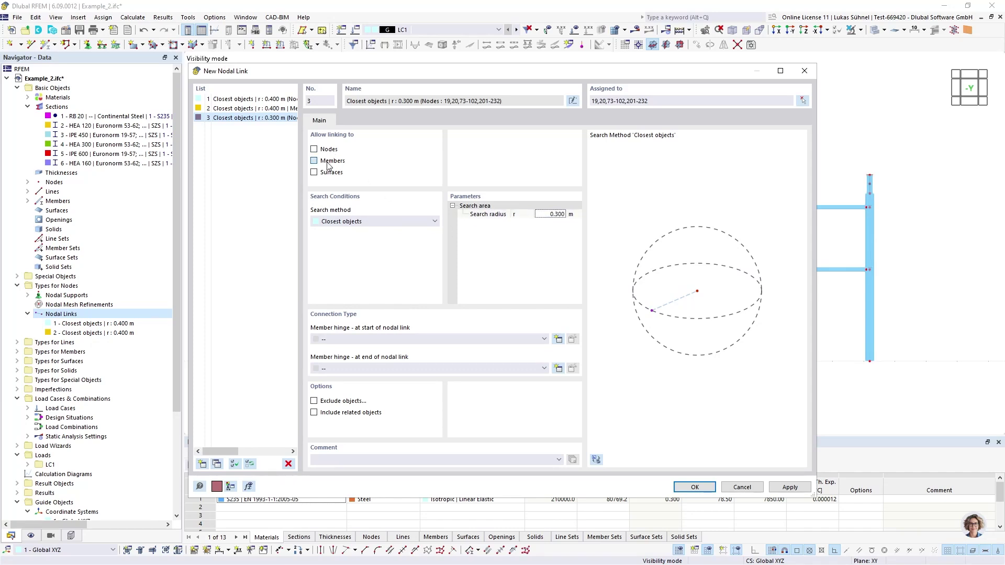
{"action": "left_click", "coordinate": [705, 491]}
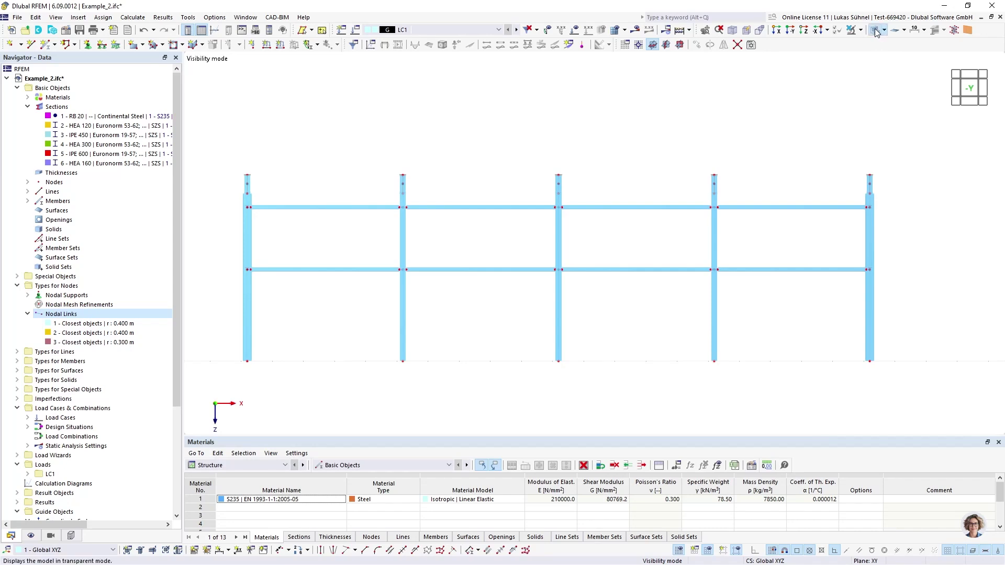
Step: Examine in wireframe how the wall beam ends are linked to the columns at the first and second frames
{"action": "left_click", "coordinate": [874, 30]}
{"action": "scroll", "coordinate": [235, 257], "scroll_direction": "up", "scroll_amount": 5}
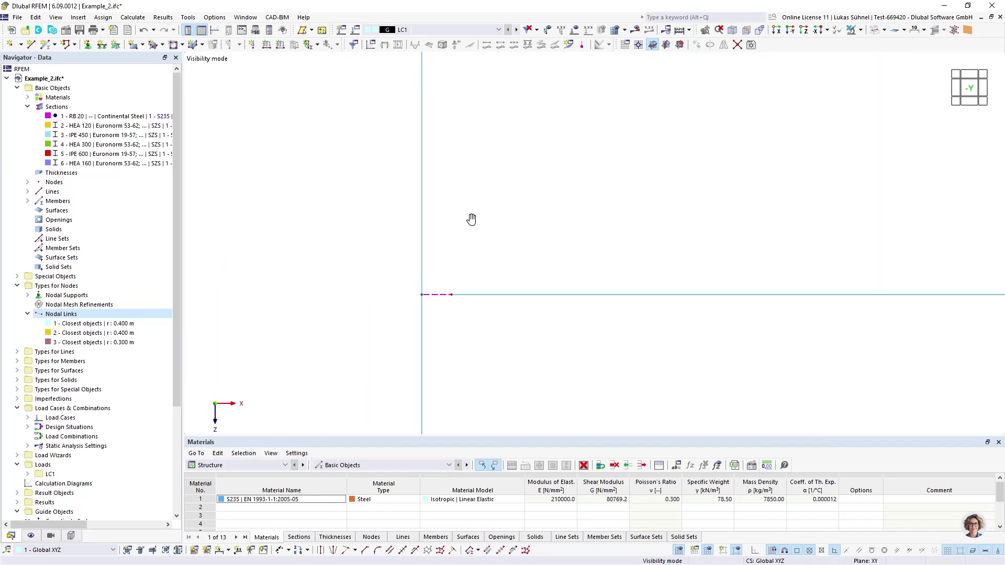
{"action": "middle_click_drag", "start_coordinate": [472, 220], "coordinate": [471, 222], "text": "ctrl"}
{"action": "scroll", "coordinate": [434, 314], "scroll_direction": "down", "scroll_amount": 4}
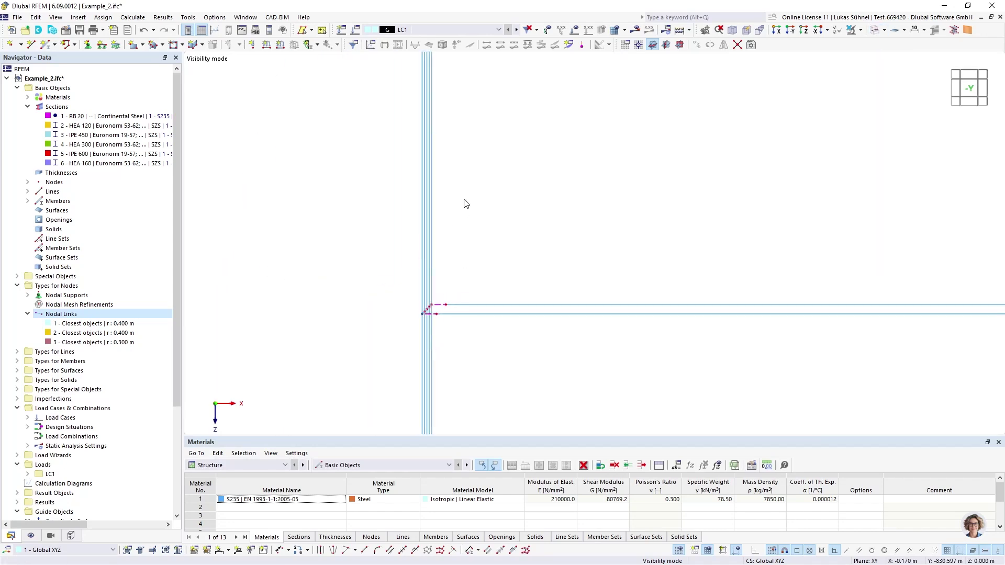
{"action": "middle_click_drag", "start_coordinate": [453, 111], "coordinate": [447, 309]}
{"action": "scroll", "coordinate": [437, 238], "scroll_direction": "up", "scroll_amount": 6}
{"action": "scroll", "coordinate": [336, 201], "scroll_direction": "down", "scroll_amount": 5}
{"action": "scroll", "coordinate": [634, 234], "scroll_direction": "down", "scroll_amount": 3}
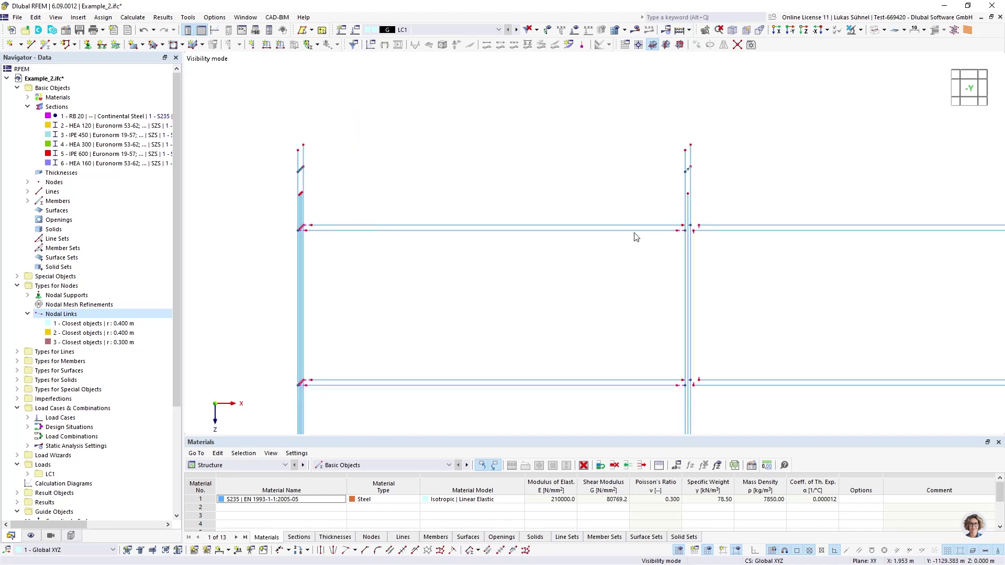
{"action": "scroll", "coordinate": [701, 230], "scroll_direction": "up", "scroll_amount": 6}
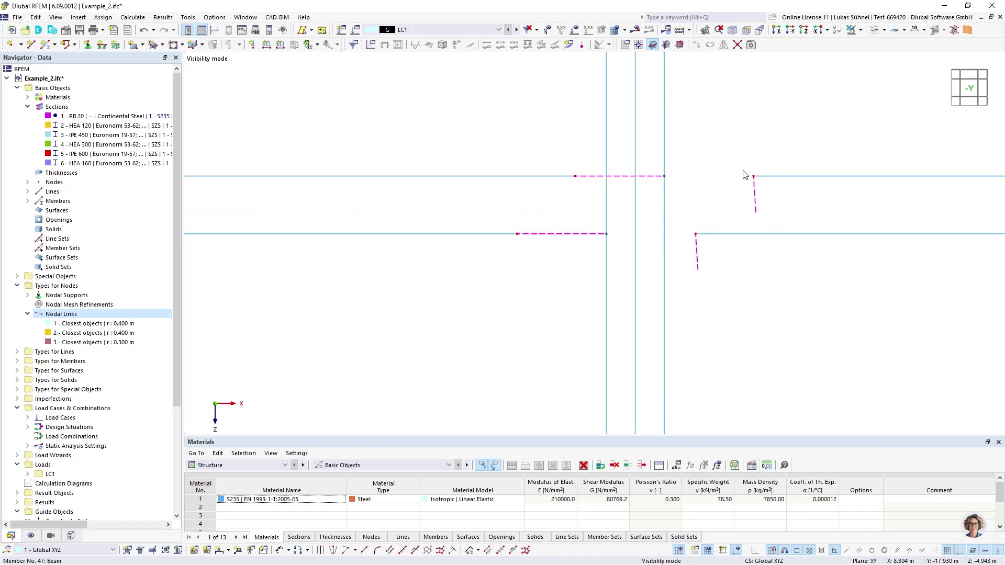
{"action": "scroll", "coordinate": [686, 199], "scroll_direction": "down", "scroll_amount": 2}
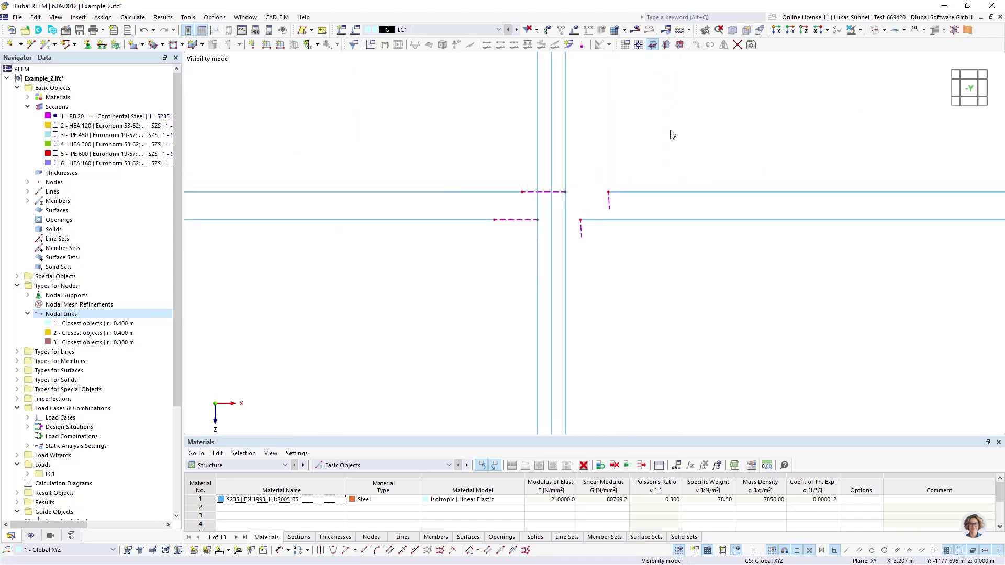
Step: Turn off the visibility filter and examine where the wall beam links attach around the diagonal bracing in the second bay
{"action": "left_click", "coordinate": [860, 30]}
{"action": "left_click", "coordinate": [867, 118]}
{"action": "middle_click_drag", "start_coordinate": [732, 159], "coordinate": [631, 155]}
{"action": "scroll", "coordinate": [573, 174], "scroll_direction": "down", "scroll_amount": 2}
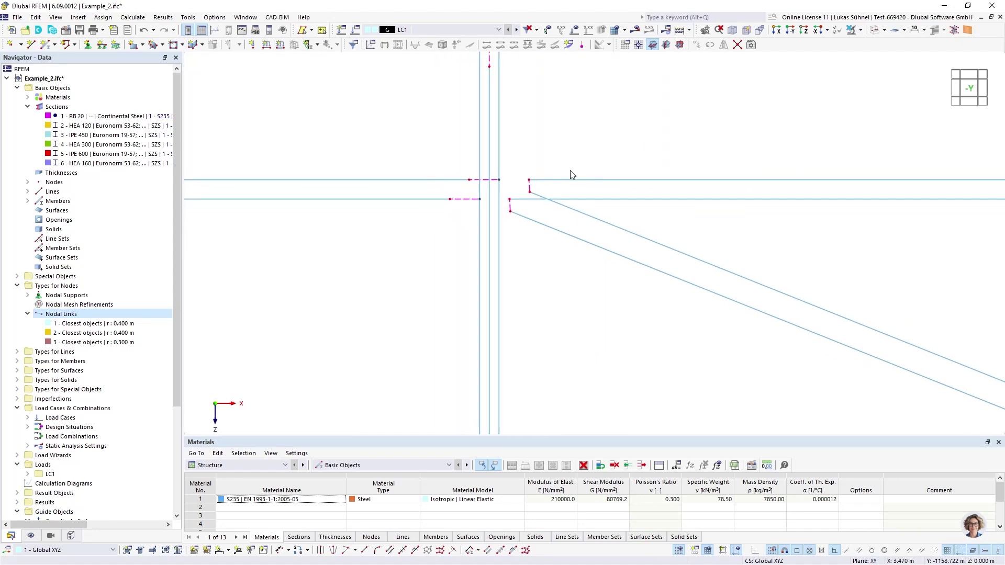
{"action": "scroll", "coordinate": [590, 323], "scroll_direction": "down", "scroll_amount": 2}
{"action": "middle_click_drag", "start_coordinate": [597, 320], "coordinate": [568, 269]}
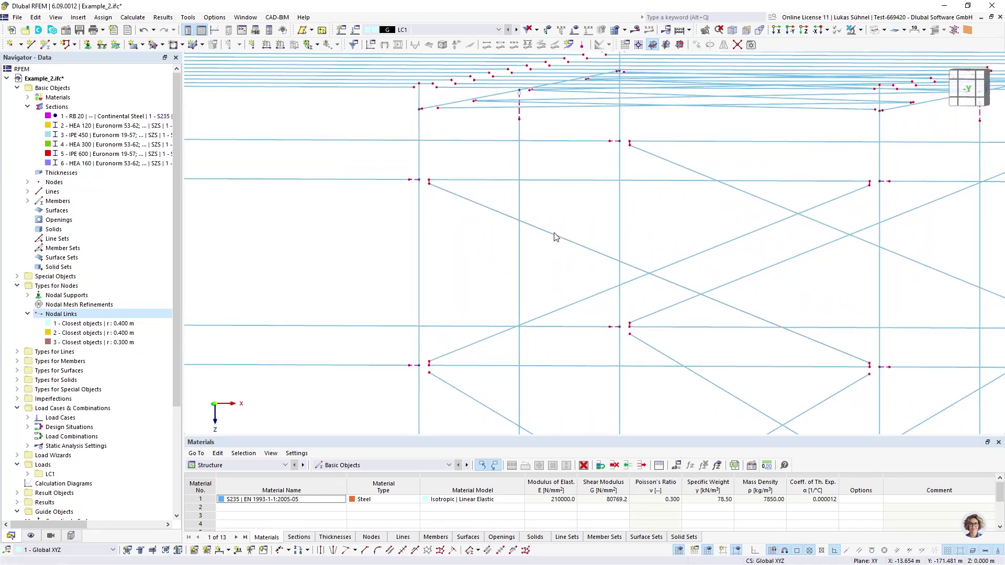
{"action": "scroll", "coordinate": [415, 178], "scroll_direction": "up", "scroll_amount": 3}
{"action": "scroll", "coordinate": [445, 209], "scroll_direction": "up", "scroll_amount": 2}
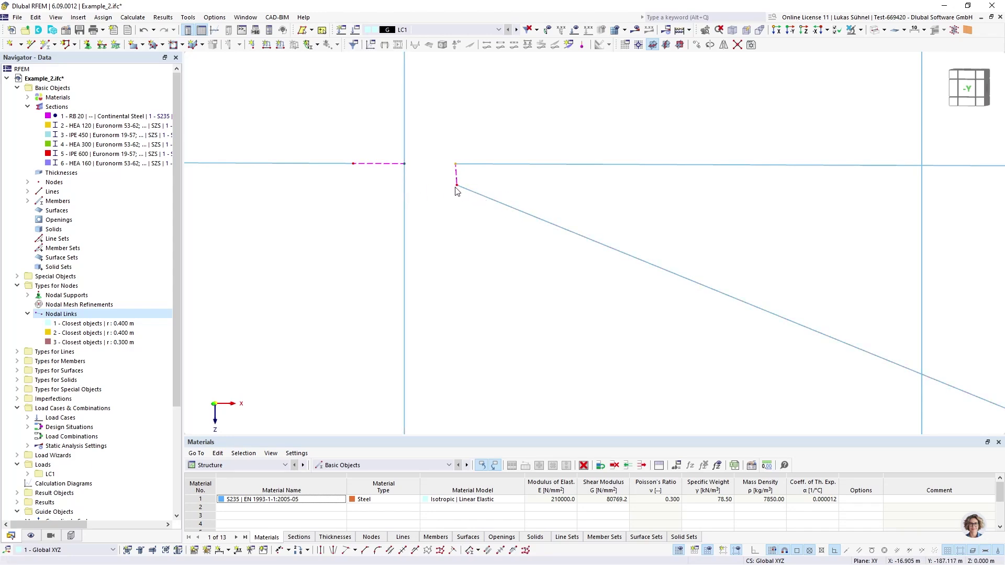
{"action": "scroll", "coordinate": [457, 191], "scroll_direction": "down", "scroll_amount": 5}
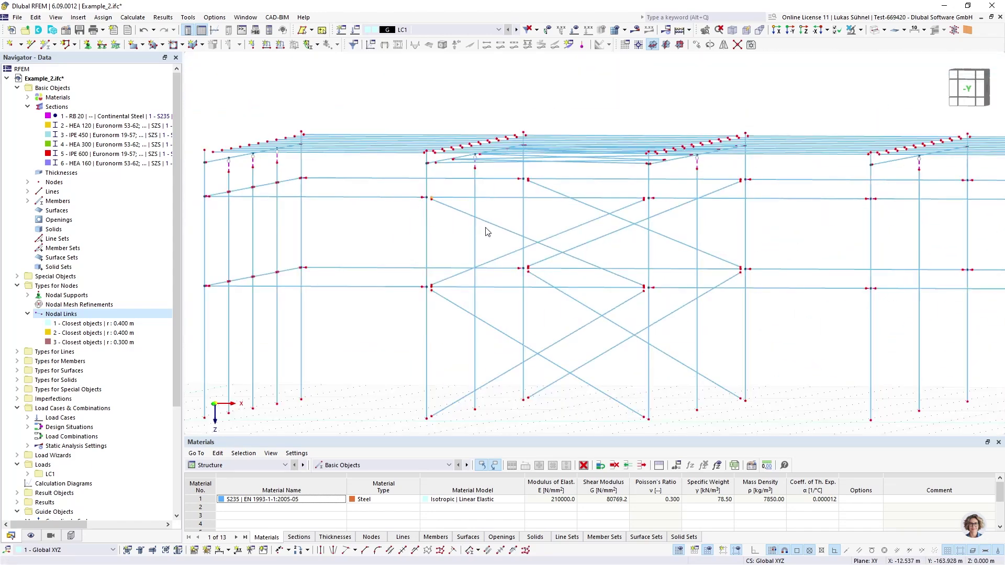
{"action": "middle_click_drag", "start_coordinate": [421, 220], "coordinate": [433, 217]}
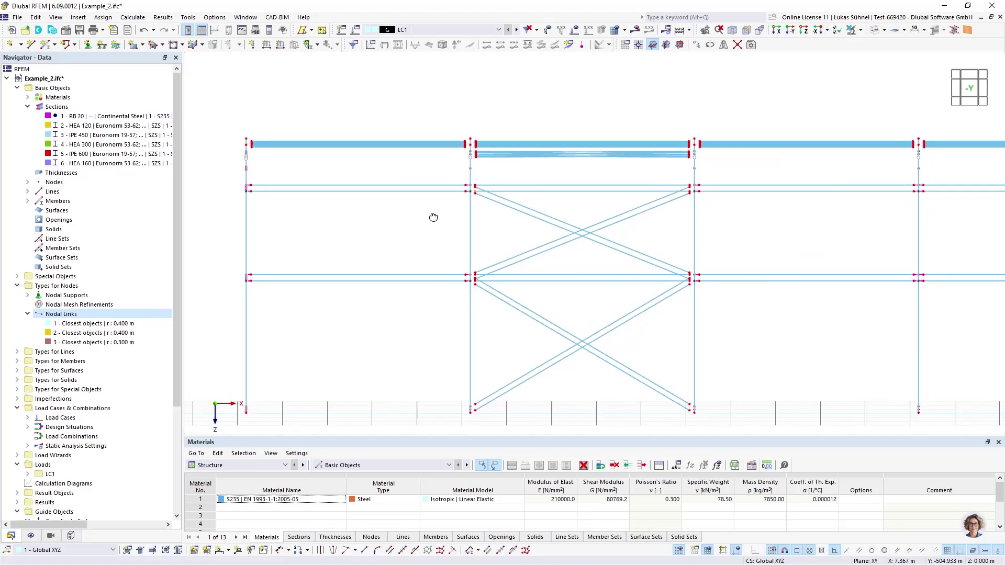
{"action": "scroll", "coordinate": [477, 193], "scroll_direction": "up", "scroll_amount": 3}
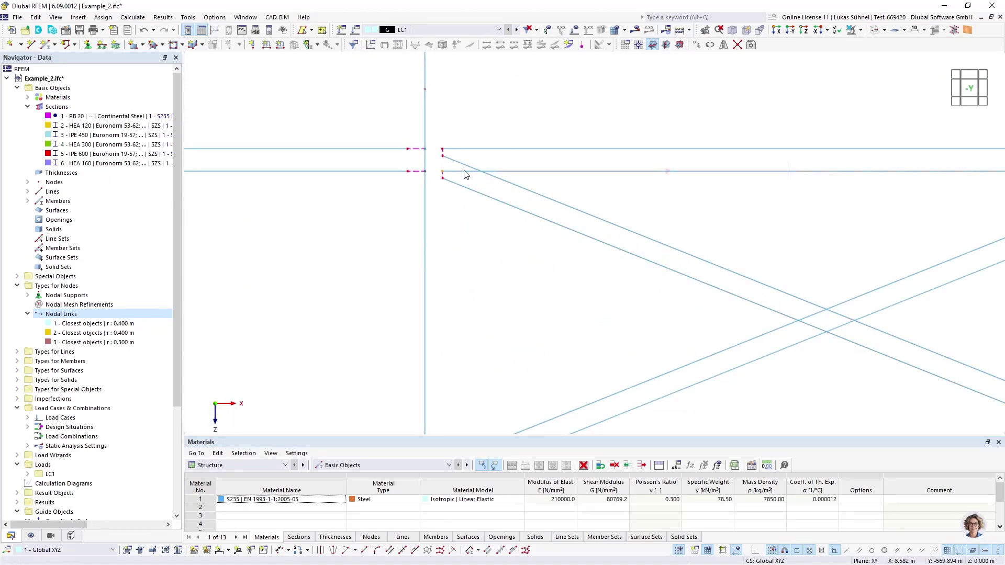
Step: Exclude the wall's diagonal bracing members 5, 6, 12, 13 and 52-55 from the search of nodal link 3
{"action": "left_click", "coordinate": [969, 88]}
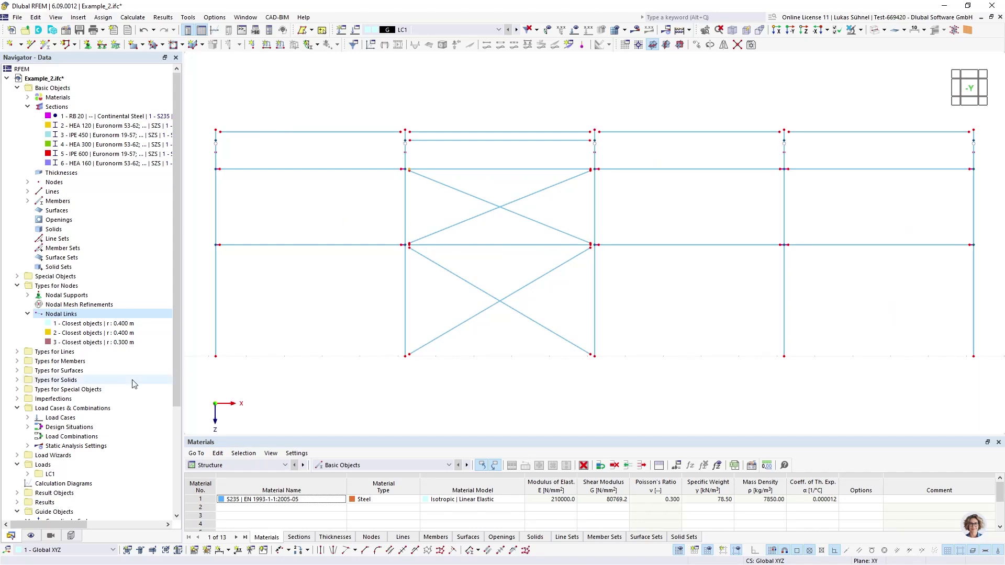
{"action": "double_click", "coordinate": [95, 342]}
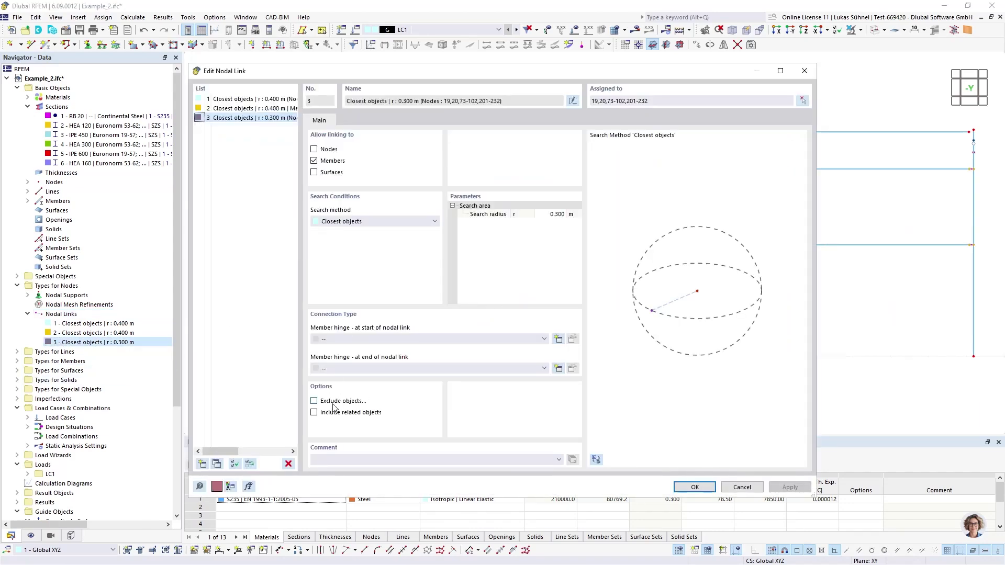
{"action": "left_click", "coordinate": [314, 401]}
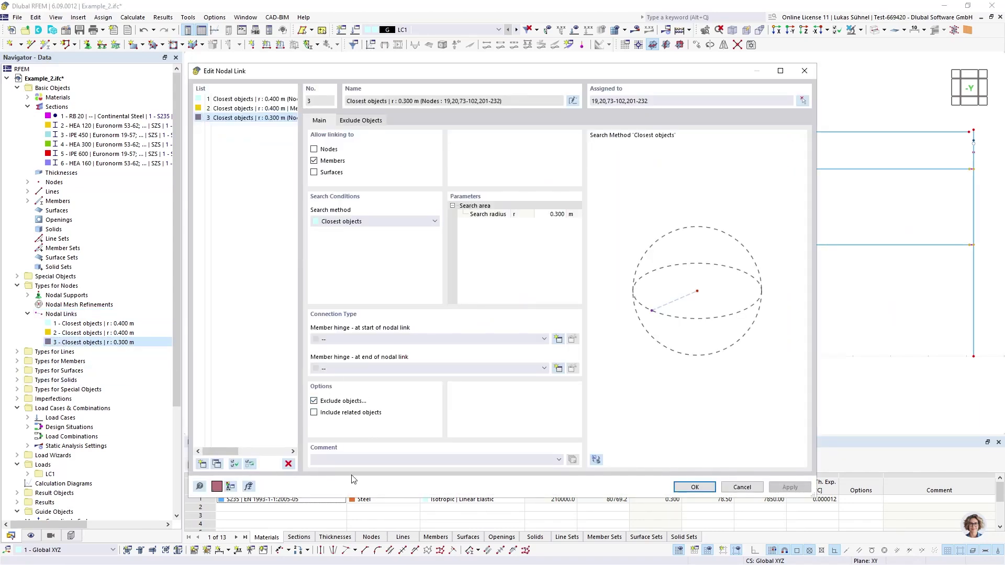
{"action": "left_click", "coordinate": [360, 123]}
{"action": "left_click", "coordinate": [438, 160]}
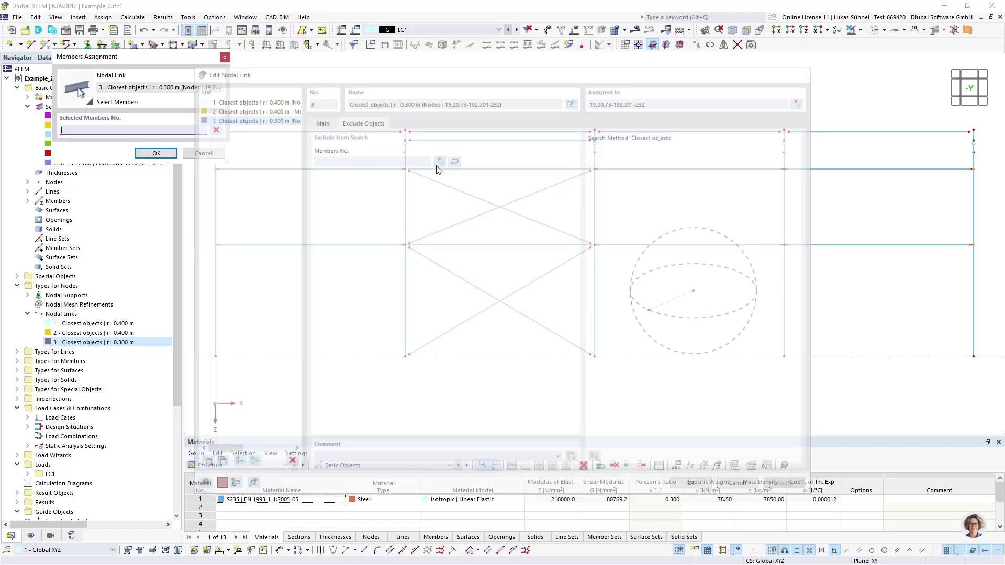
{"action": "left_click_drag", "start_coordinate": [545, 207], "coordinate": [459, 218]}
{"action": "left_click_drag", "start_coordinate": [547, 318], "coordinate": [511, 301]}
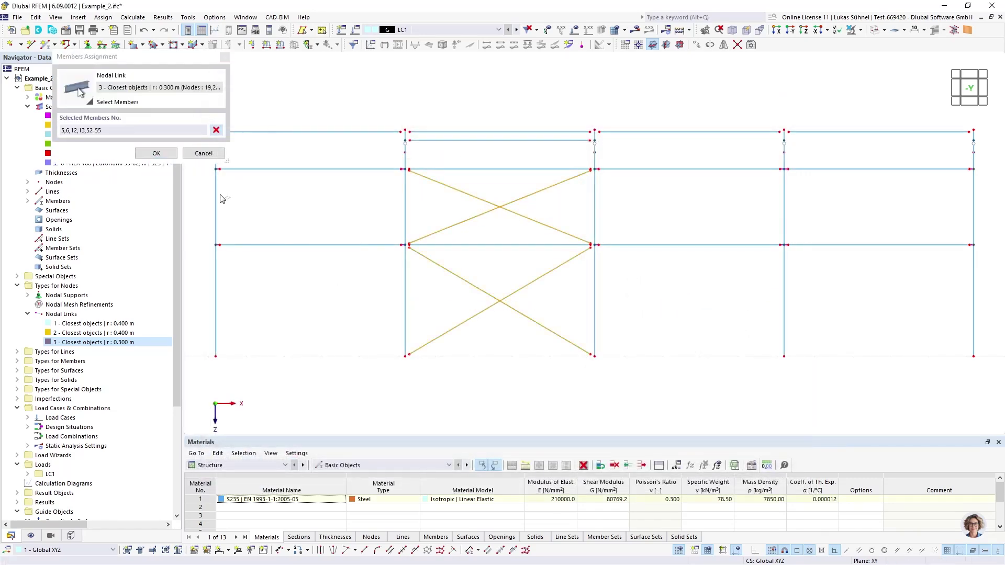
{"action": "left_click", "coordinate": [156, 153]}
{"action": "left_click", "coordinate": [696, 487]}
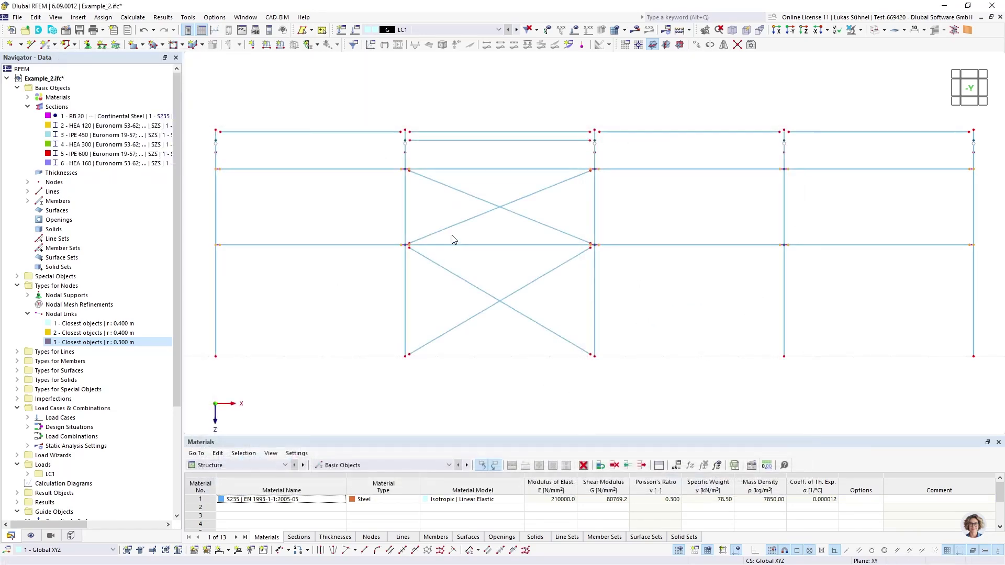
Step: Filter the display by section to hide the RB 20 bracing and include the HEA 160 members, viewing the model along -Y
{"action": "scroll", "coordinate": [413, 165], "scroll_direction": "up", "scroll_amount": 5}
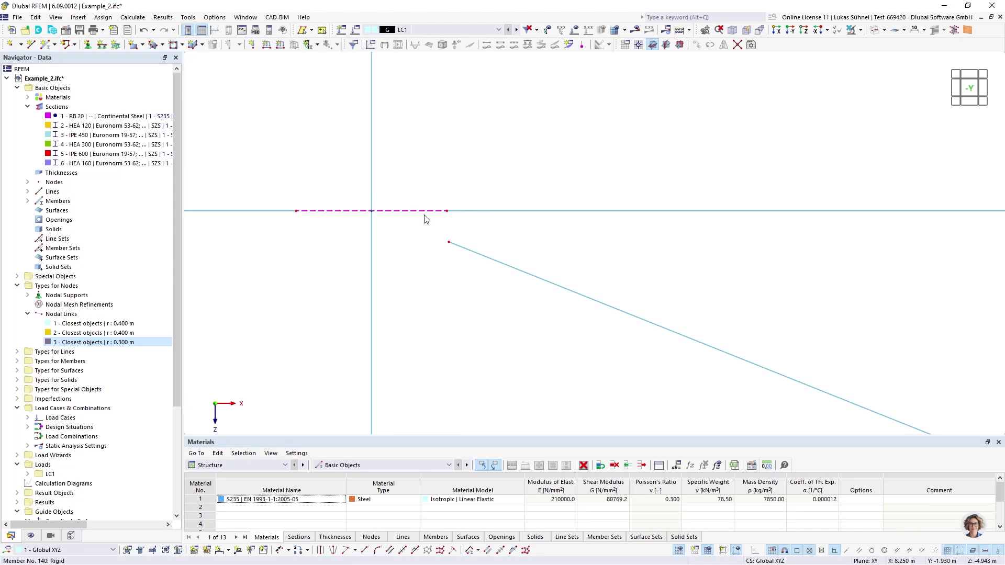
{"action": "scroll", "coordinate": [456, 162], "scroll_direction": "down", "scroll_amount": 3}
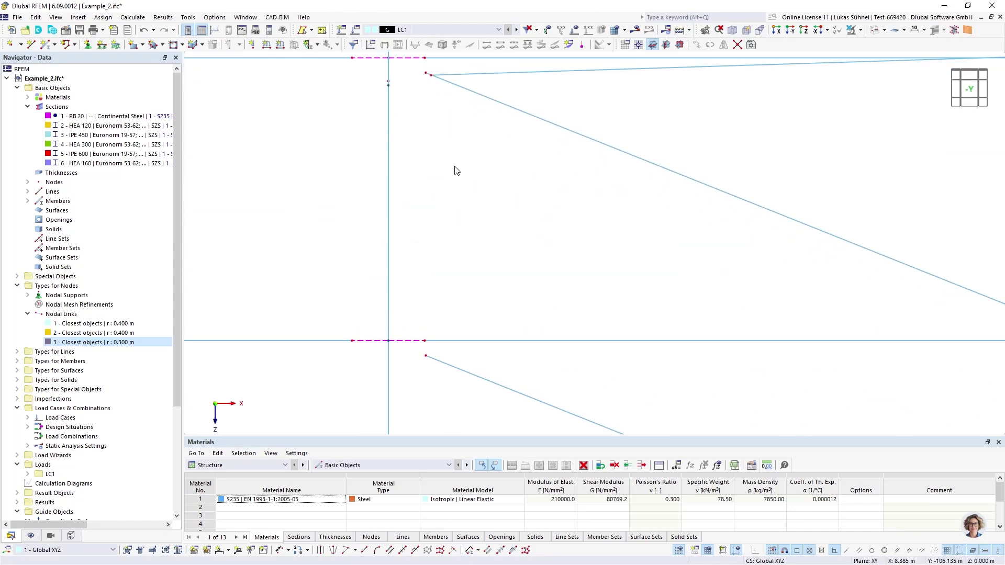
{"action": "scroll", "coordinate": [456, 168], "scroll_direction": "down", "scroll_amount": 6}
{"action": "scroll", "coordinate": [534, 251], "scroll_direction": "up", "scroll_amount": 4}
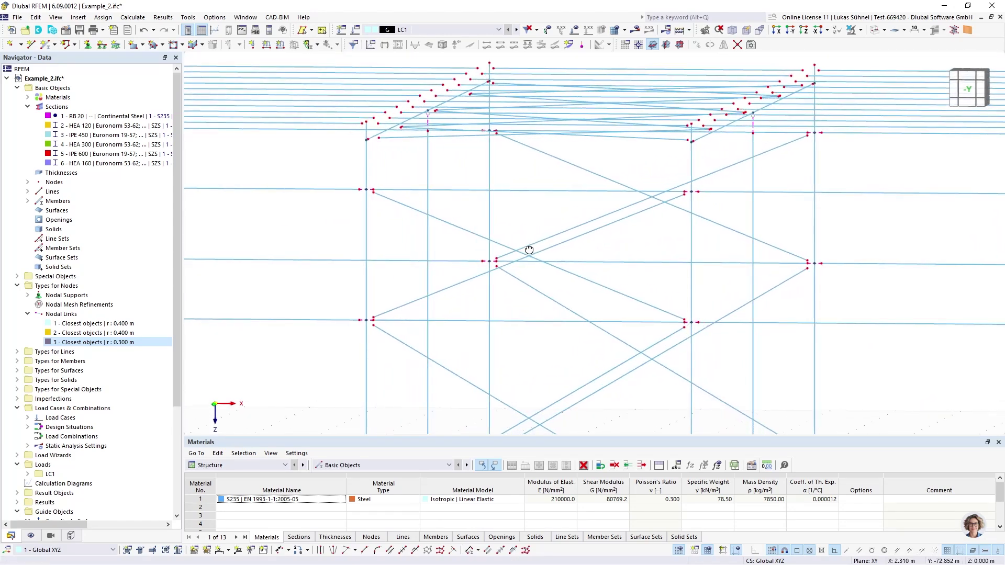
{"action": "scroll", "coordinate": [544, 301], "scroll_direction": "down", "scroll_amount": 2}
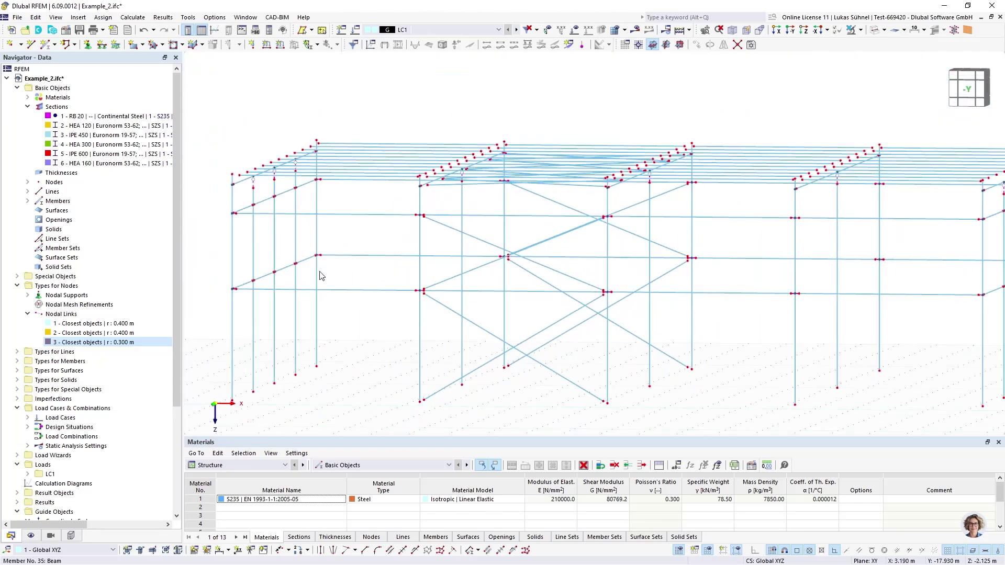
{"action": "left_click", "coordinate": [51, 537]}
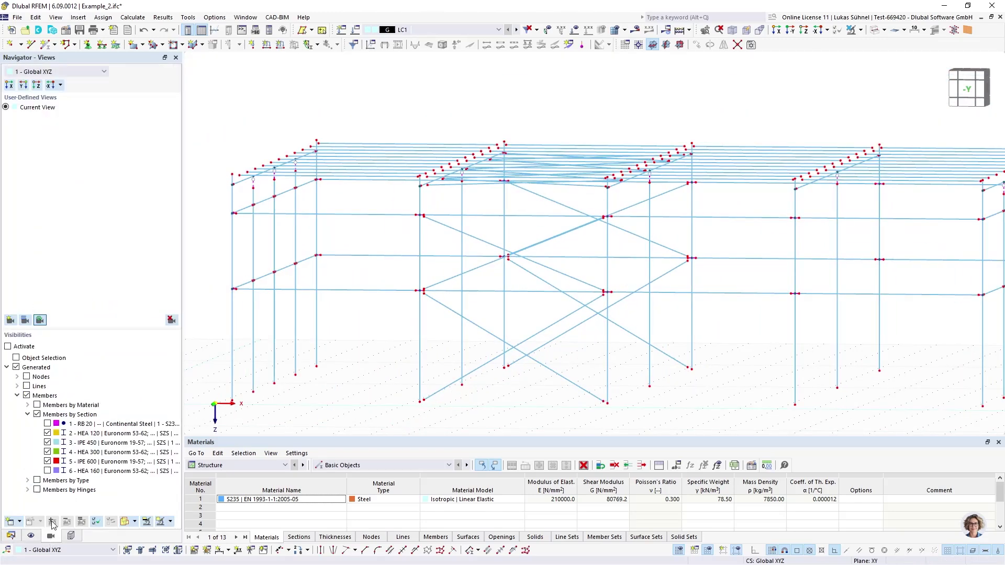
{"action": "left_click", "coordinate": [51, 475]}
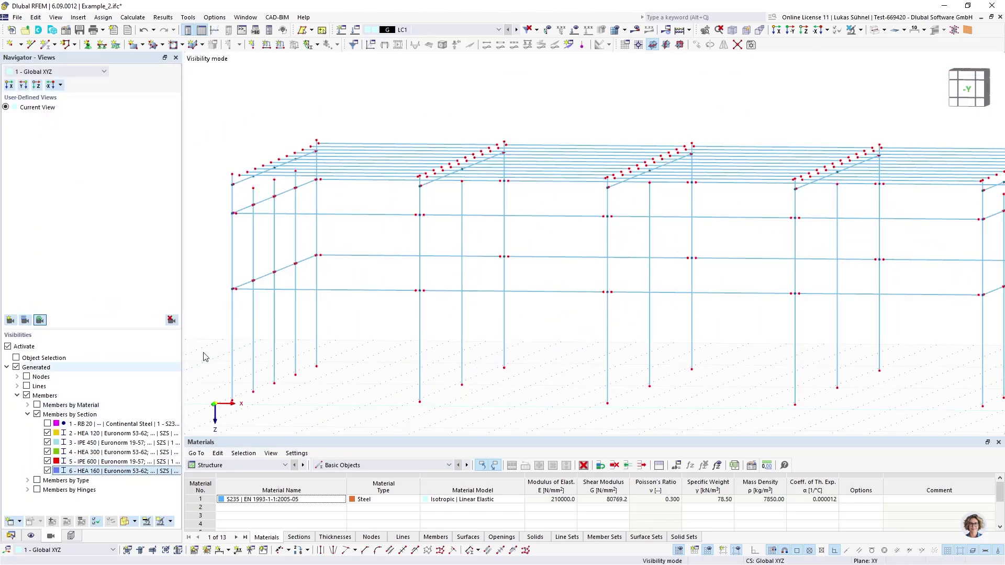
{"action": "middle_click_drag", "start_coordinate": [338, 272], "coordinate": [385, 318]}
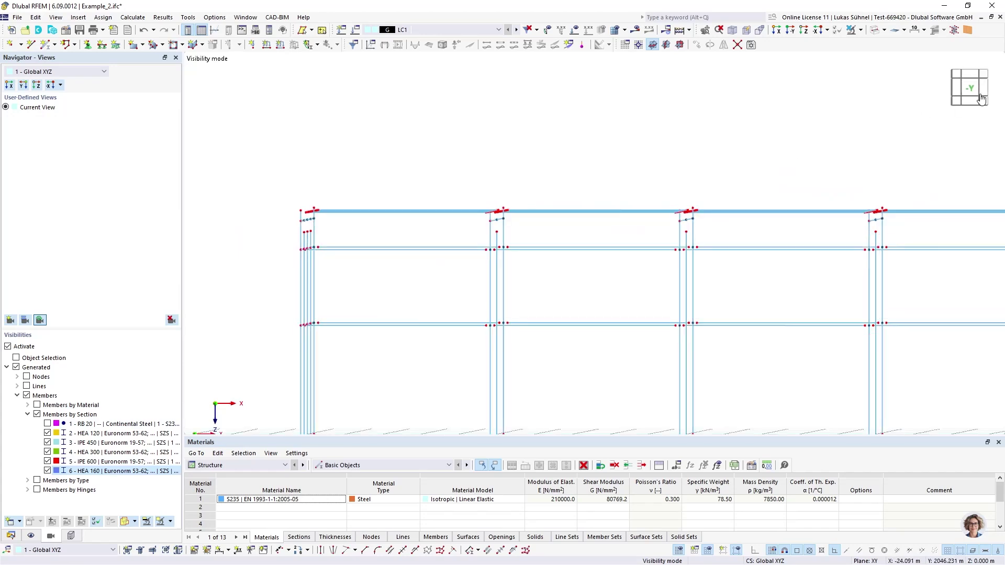
{"action": "left_click", "coordinate": [980, 93]}
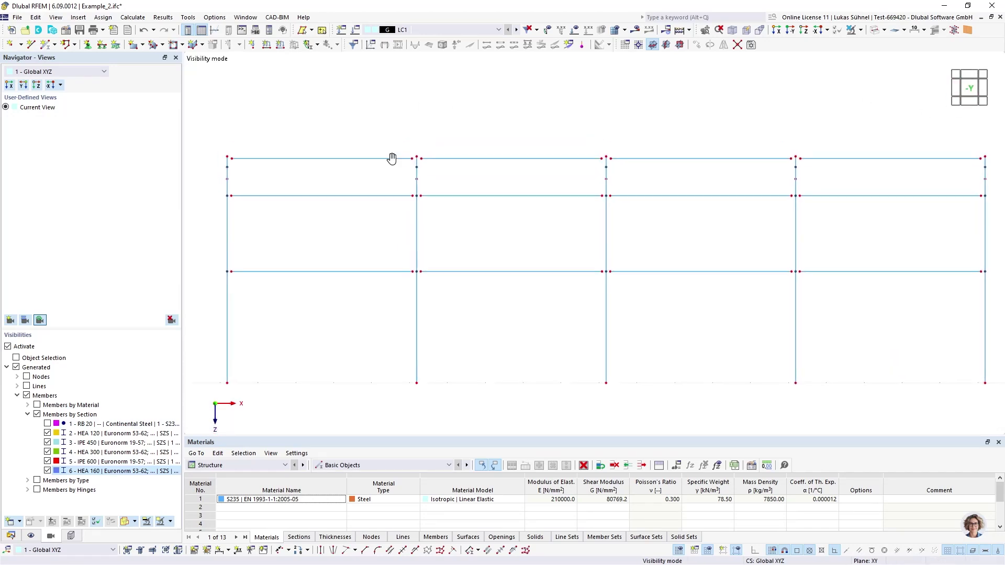
Step: Examine in wireframe and solid display how the roof purlin ends meet the first frame's rafter
{"action": "scroll", "coordinate": [212, 202], "scroll_direction": "up", "scroll_amount": 5}
{"action": "middle_click_drag", "start_coordinate": [212, 202], "coordinate": [314, 288], "text": "ctrl"}
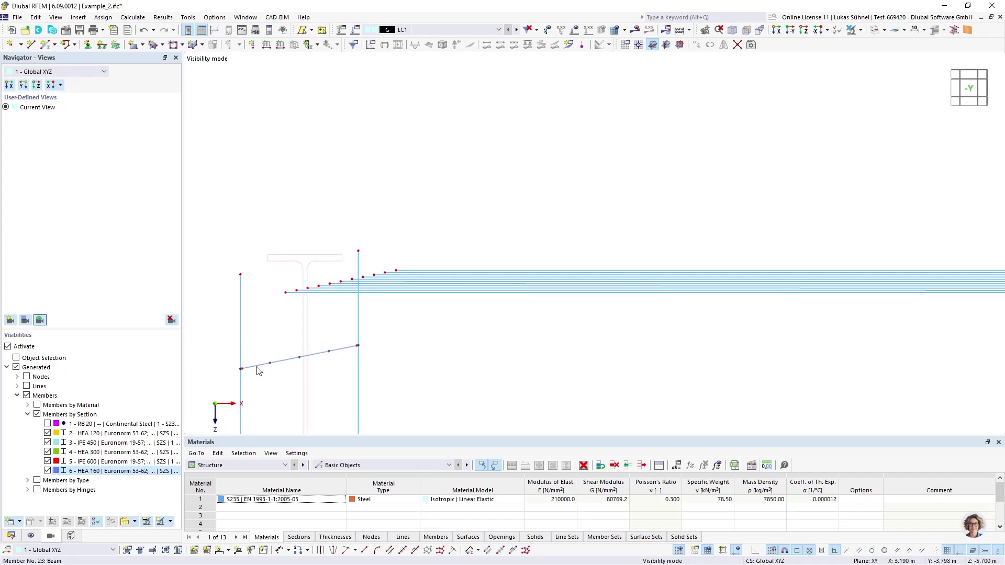
{"action": "left_click", "coordinate": [875, 29]}
{"action": "left_click", "coordinate": [790, 30]}
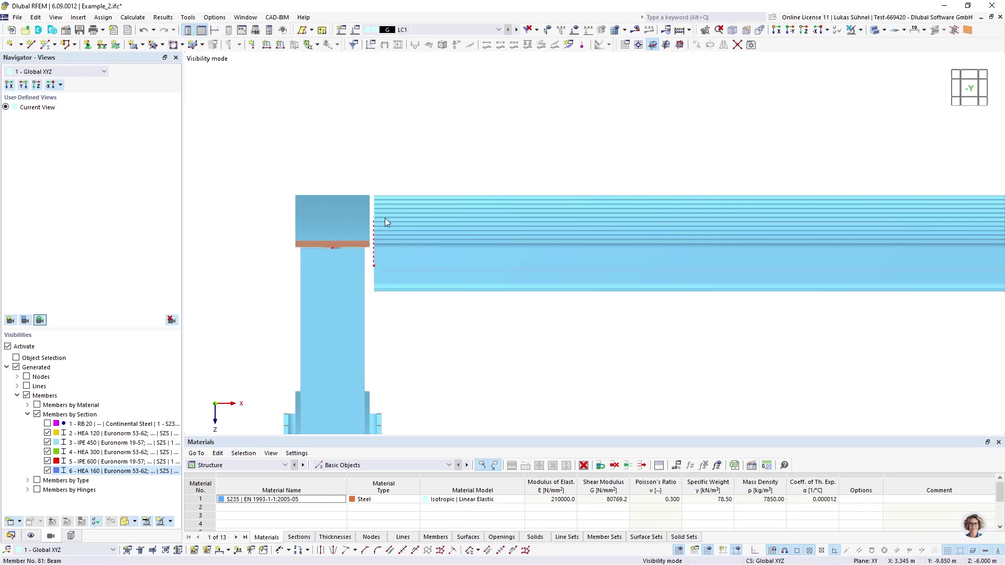
{"action": "middle_click_drag", "start_coordinate": [385, 219], "coordinate": [337, 256], "text": "ctrl"}
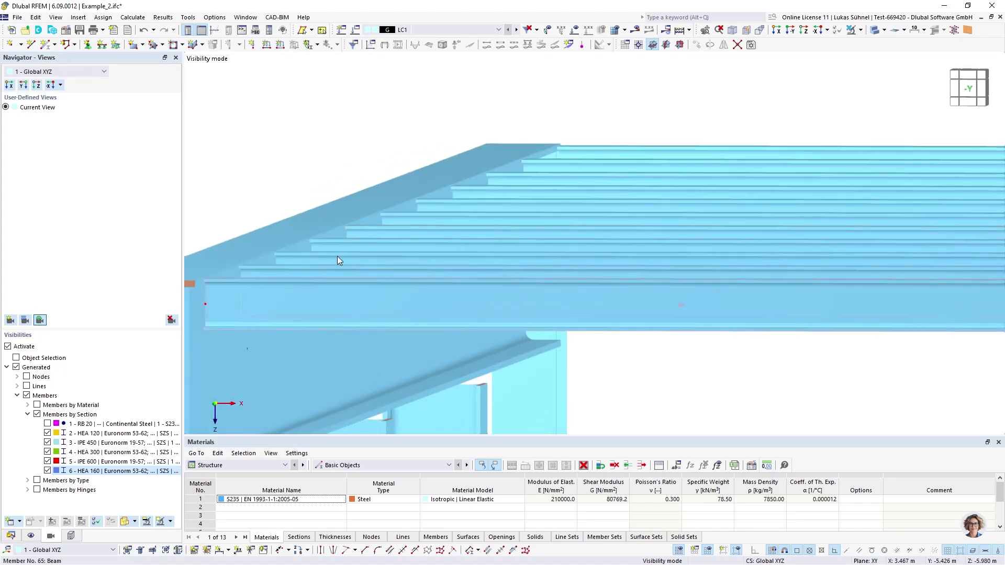
{"action": "left_click", "coordinate": [875, 30]}
{"action": "scroll", "coordinate": [457, 201], "scroll_direction": "down", "scroll_amount": 2}
{"action": "middle_click_drag", "start_coordinate": [460, 236], "coordinate": [339, 213]}
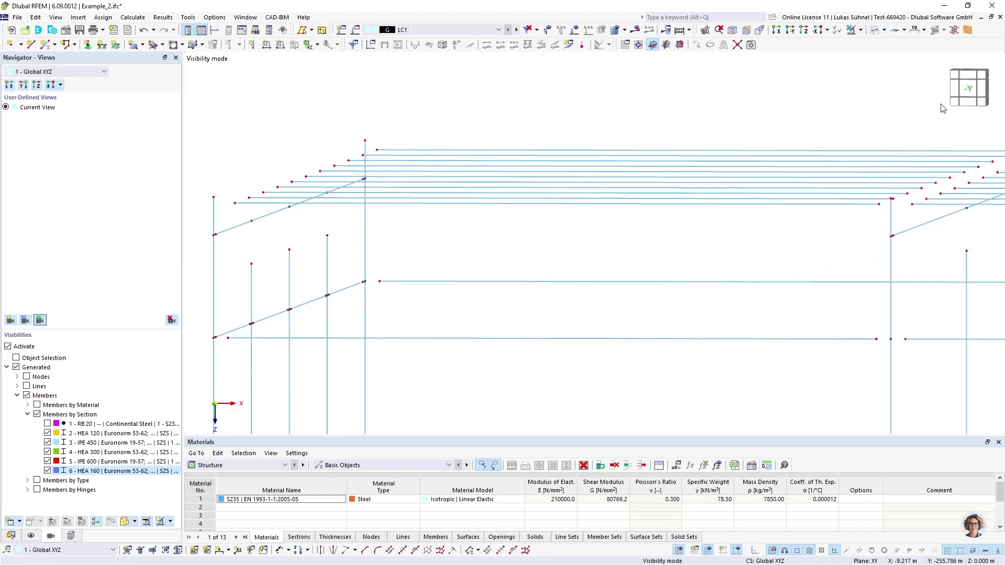
Step: Create nodal link 4 in the -Y view and assign it to the roof purlin end nodes 111-196, 199 and 200
{"action": "left_click", "coordinate": [970, 93]}
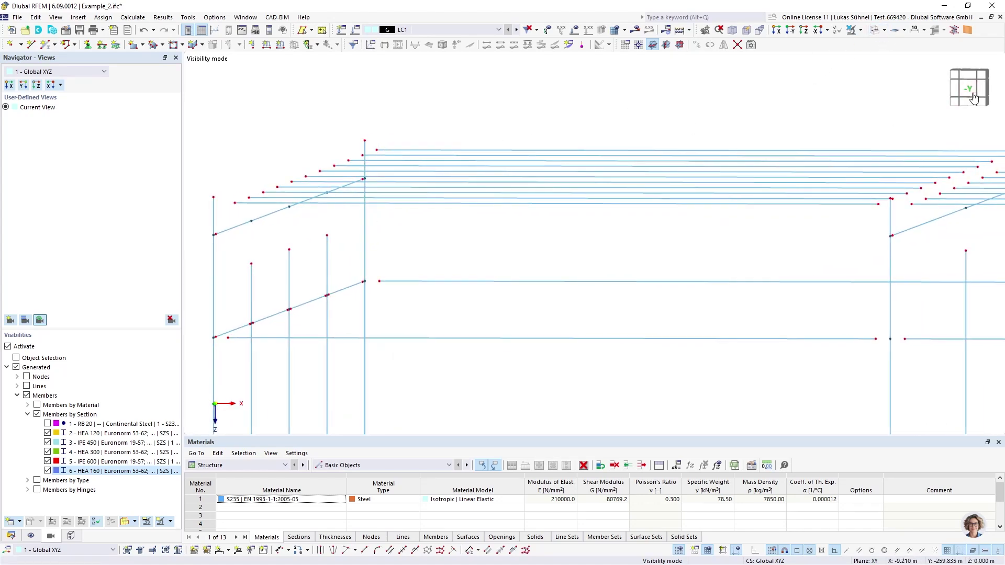
{"action": "left_click", "coordinate": [10, 536]}
{"action": "right_click", "coordinate": [54, 314]}
{"action": "left_click", "coordinate": [99, 331]}
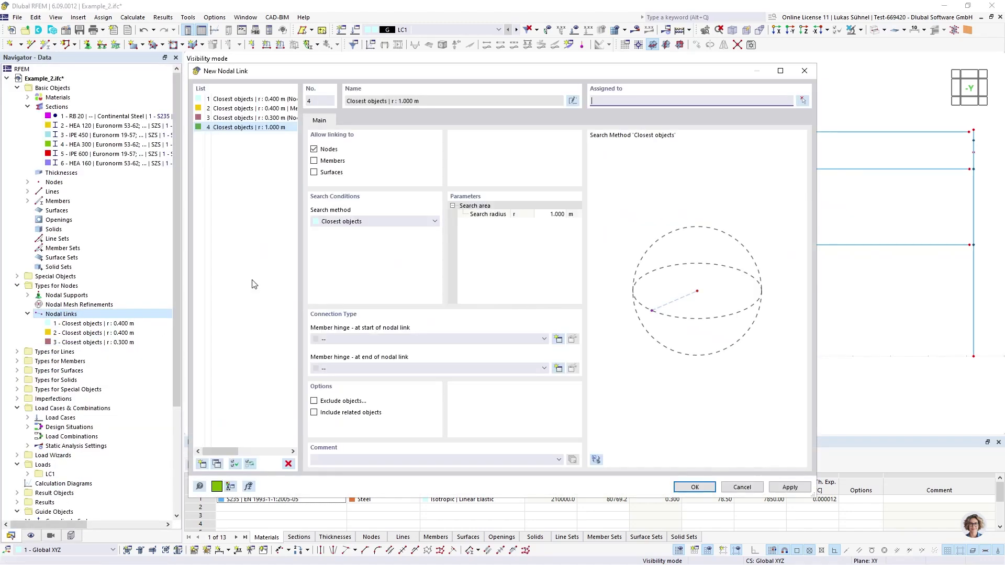
{"action": "left_click", "coordinate": [803, 100]}
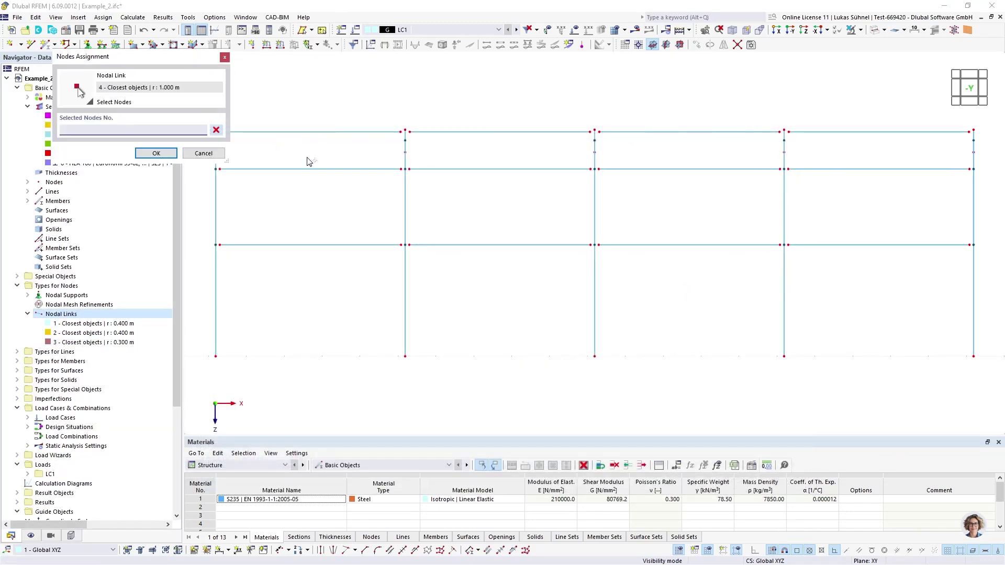
{"action": "middle_click_drag", "start_coordinate": [340, 212], "coordinate": [356, 292]}
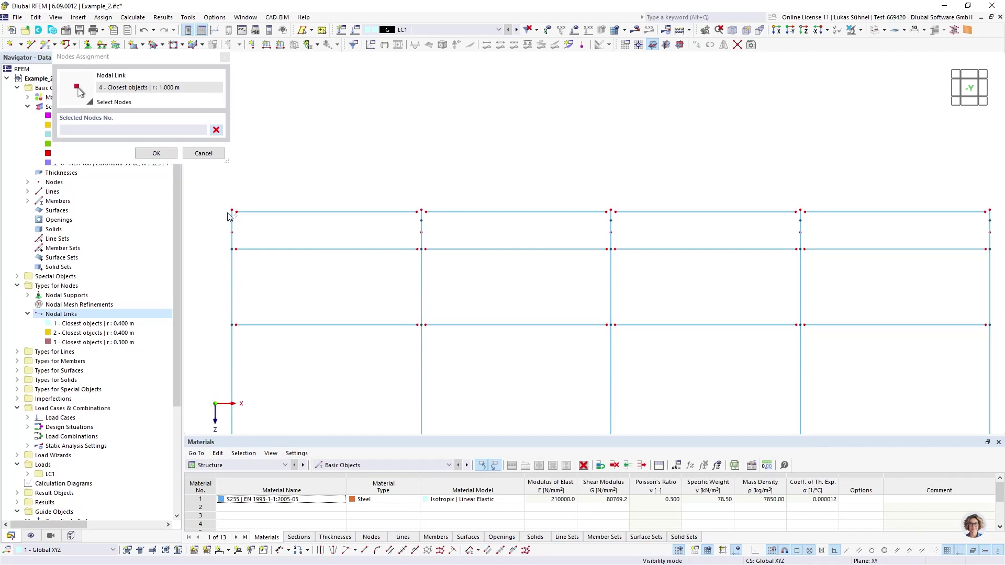
{"action": "left_click_drag", "start_coordinate": [227, 212], "coordinate": [993, 221]}
{"action": "left_click", "coordinate": [155, 154]}
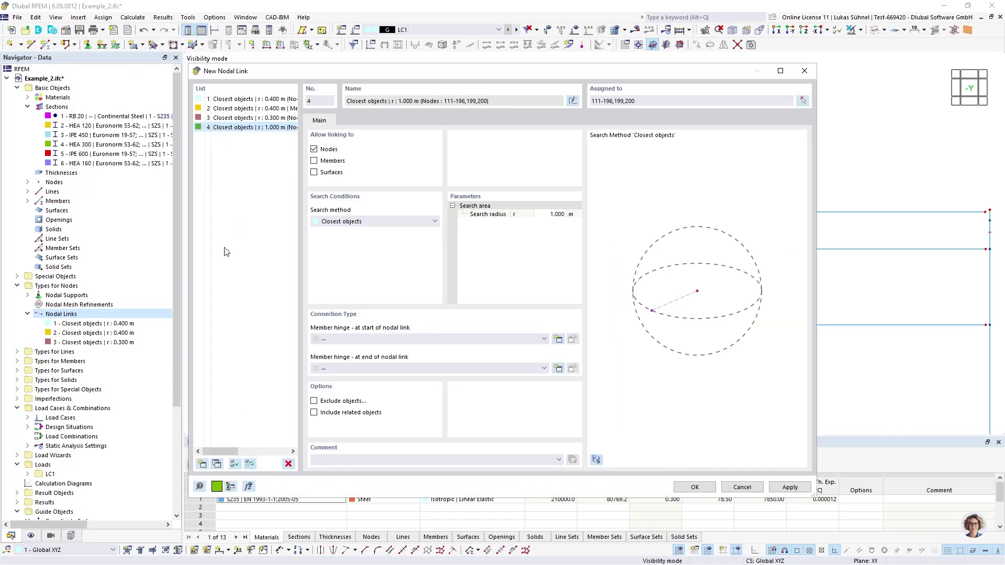
Step: Set nodal link 4 to link only to members within a 0.400 m radius, with a new end hinge releasing φy and φz
{"action": "left_click", "coordinate": [550, 214]}
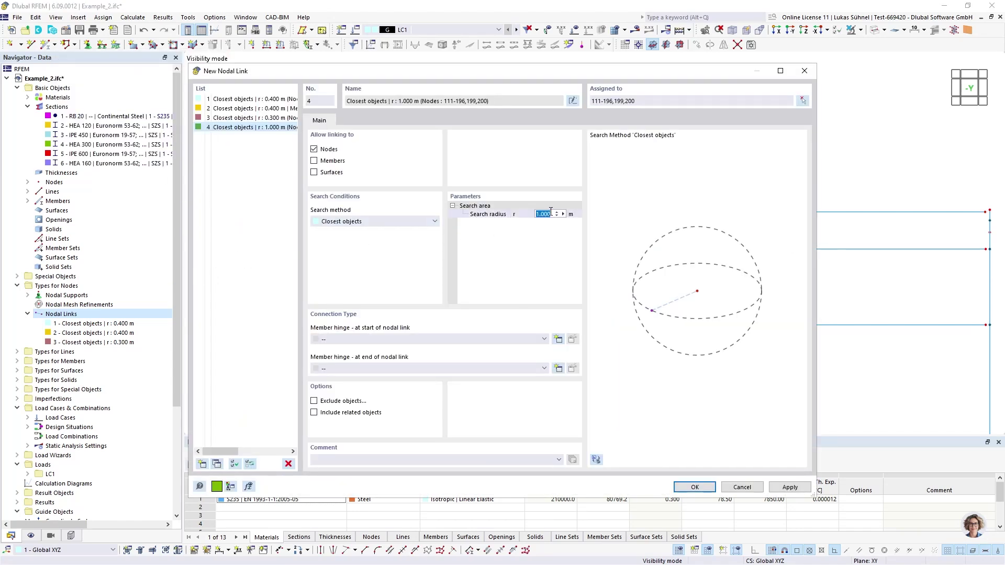
{"action": "left_click", "coordinate": [314, 162]}
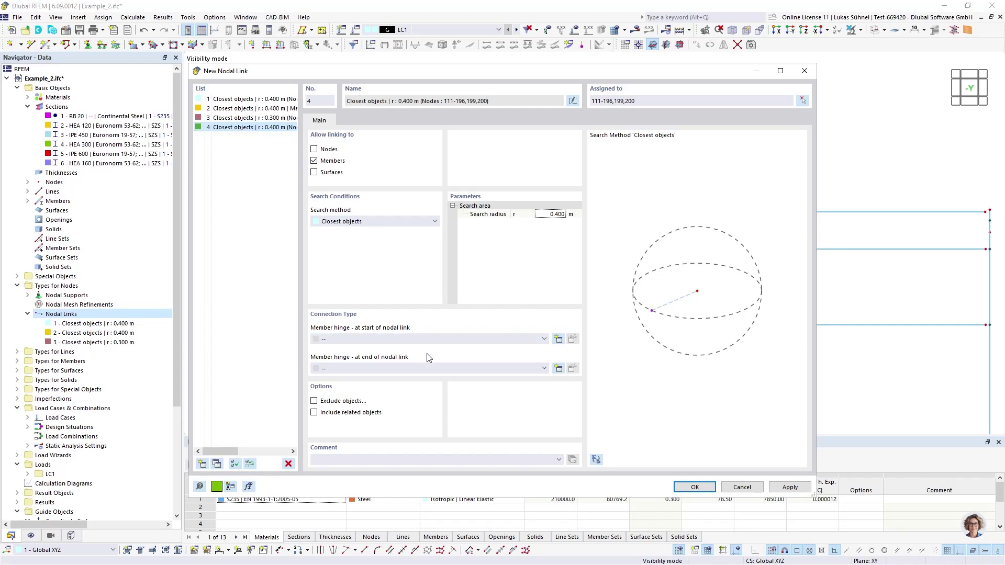
{"action": "left_click", "coordinate": [559, 369]}
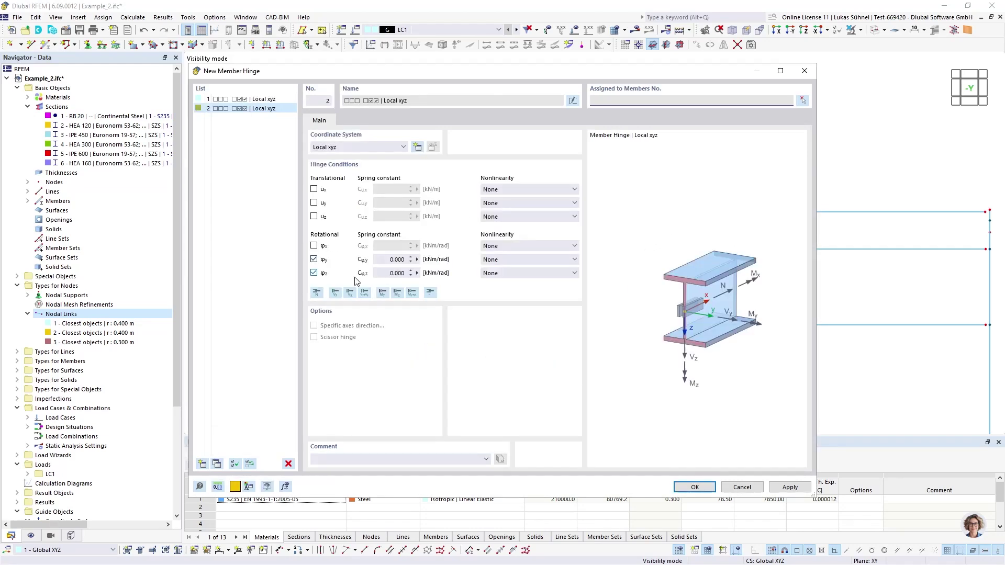
{"action": "left_click", "coordinate": [695, 487]}
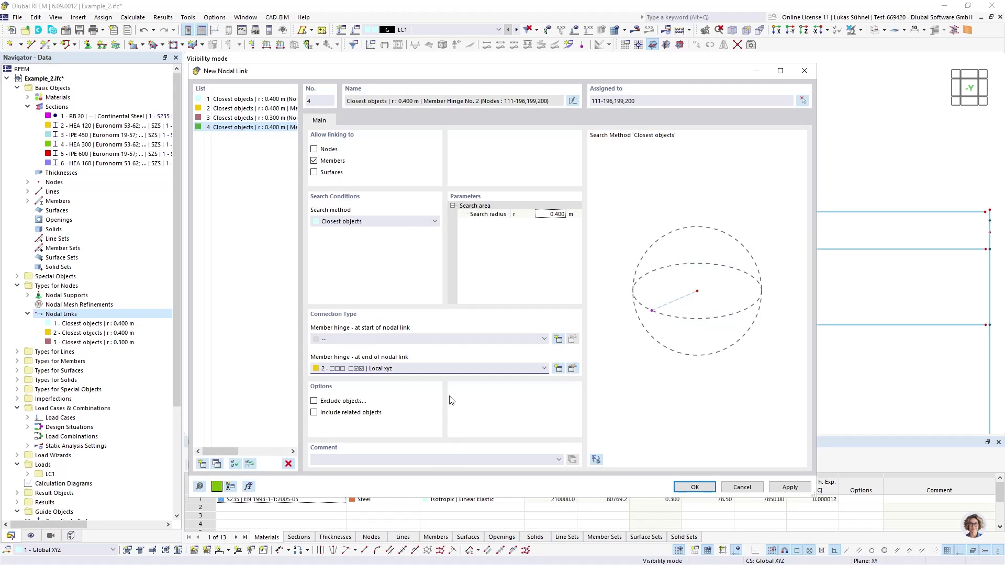
{"action": "left_click", "coordinate": [694, 488]}
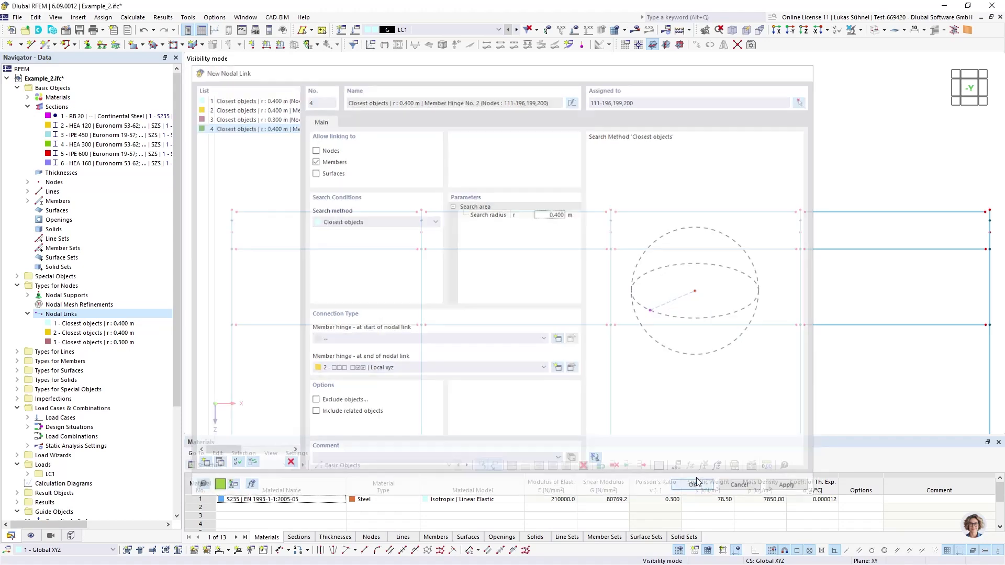
Step: Examine how the purlin links attach to the rafters at the first two frames
{"action": "scroll", "coordinate": [217, 207], "scroll_direction": "up", "scroll_amount": 5}
{"action": "middle_click_drag", "start_coordinate": [414, 268], "coordinate": [417, 274], "text": "ctrl"}
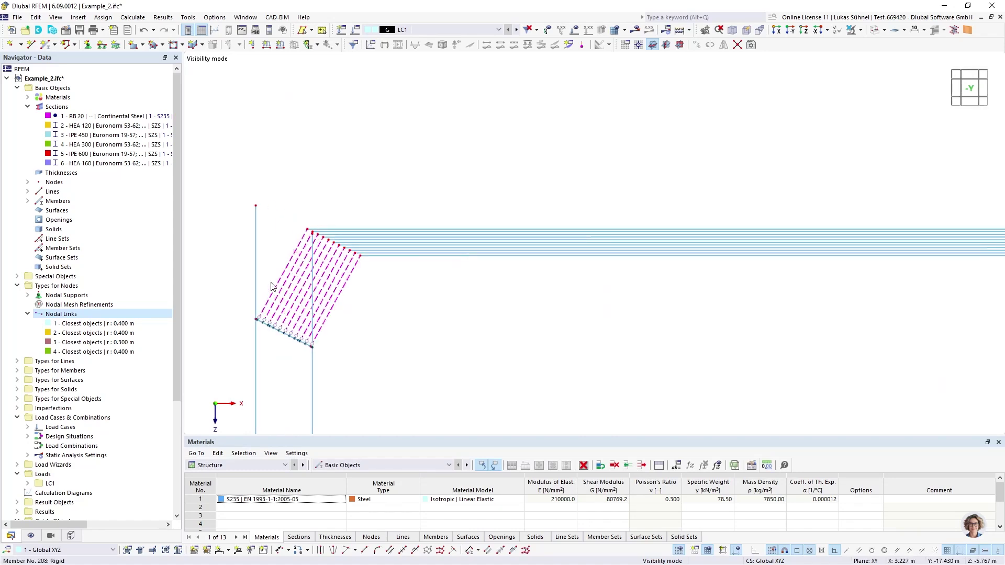
{"action": "scroll", "coordinate": [225, 264], "scroll_direction": "down", "scroll_amount": 11}
{"action": "scroll", "coordinate": [529, 267], "scroll_direction": "up", "scroll_amount": 8}
{"action": "scroll", "coordinate": [642, 267], "scroll_direction": "up", "scroll_amount": 5}
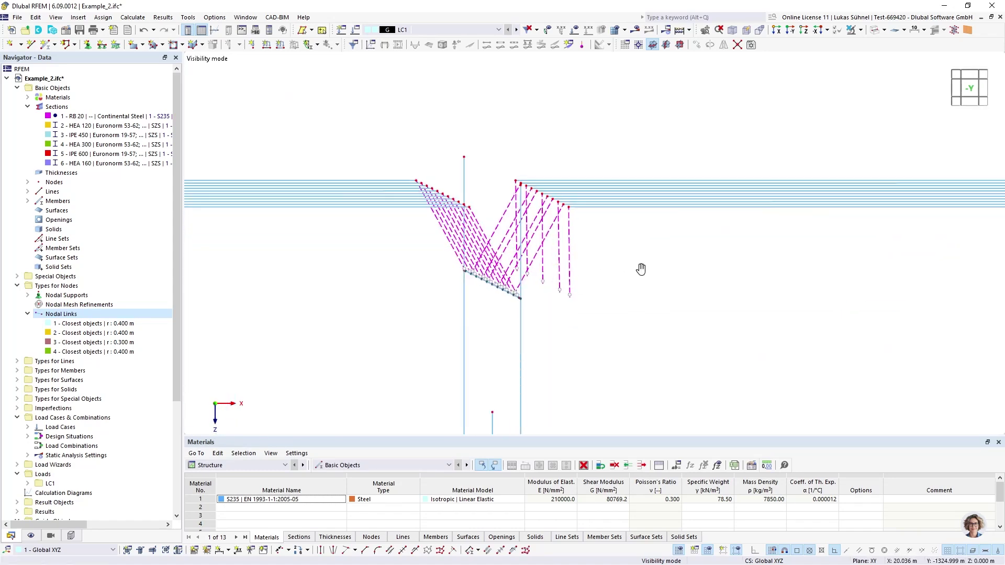
{"action": "middle_click_drag", "start_coordinate": [638, 270], "coordinate": [641, 272], "text": "ctrl"}
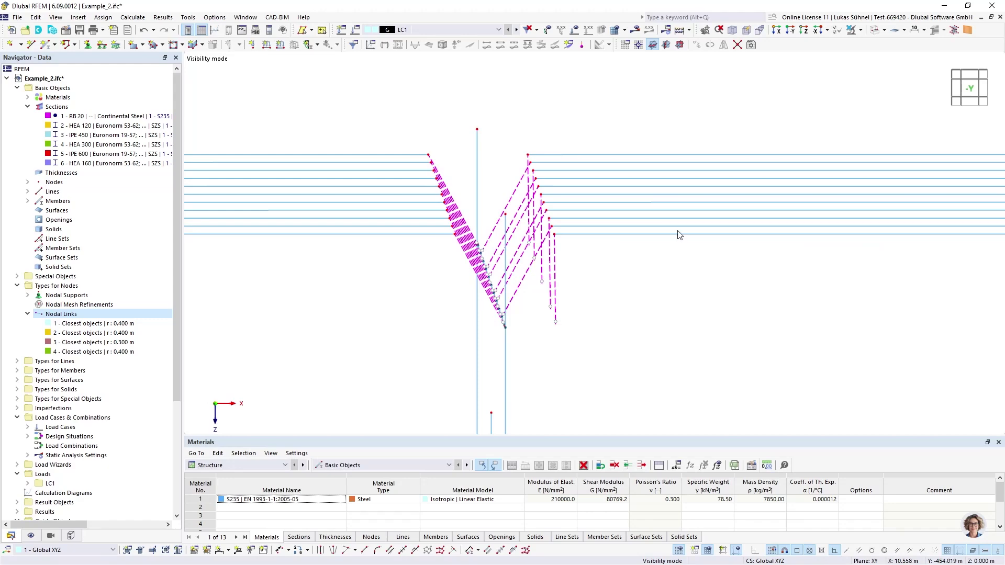
Step: Cancel the visibility mode and examine where the purlin links attach around the roof bracing in the second bay
{"action": "left_click", "coordinate": [861, 30]}
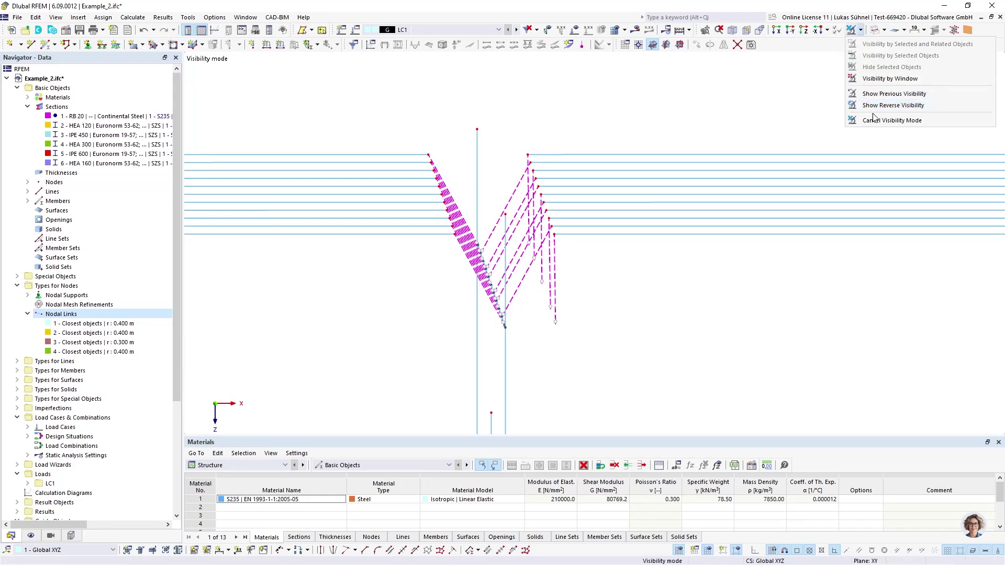
{"action": "left_click", "coordinate": [890, 121]}
{"action": "scroll", "coordinate": [578, 282], "scroll_direction": "down", "scroll_amount": 6}
{"action": "middle_click_drag", "start_coordinate": [709, 305], "coordinate": [602, 209]}
{"action": "middle_click_drag", "start_coordinate": [602, 208], "coordinate": [474, 275], "text": "ctrl"}
{"action": "scroll", "coordinate": [477, 271], "scroll_direction": "up", "scroll_amount": 6}
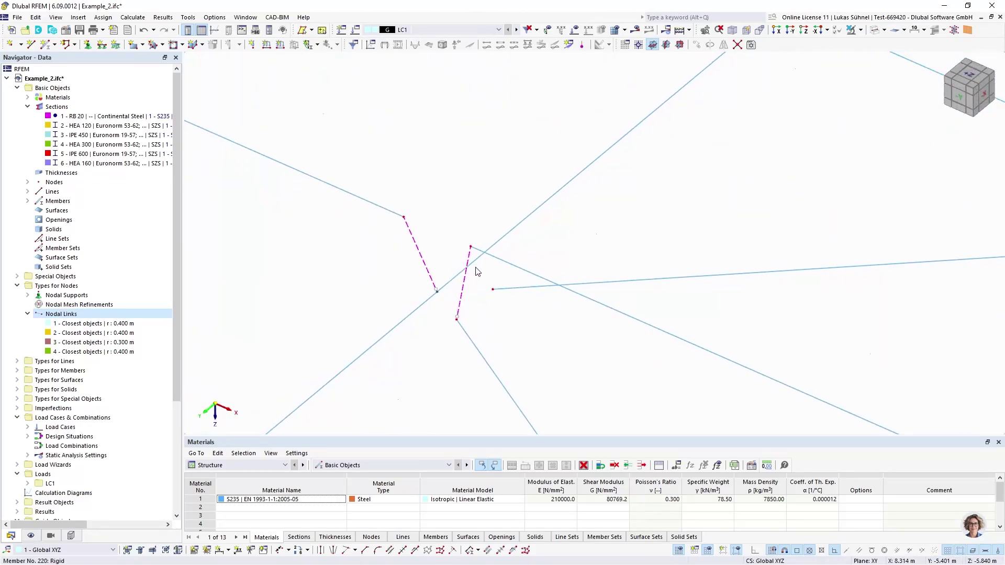
{"action": "scroll", "coordinate": [480, 261], "scroll_direction": "up", "scroll_amount": 2}
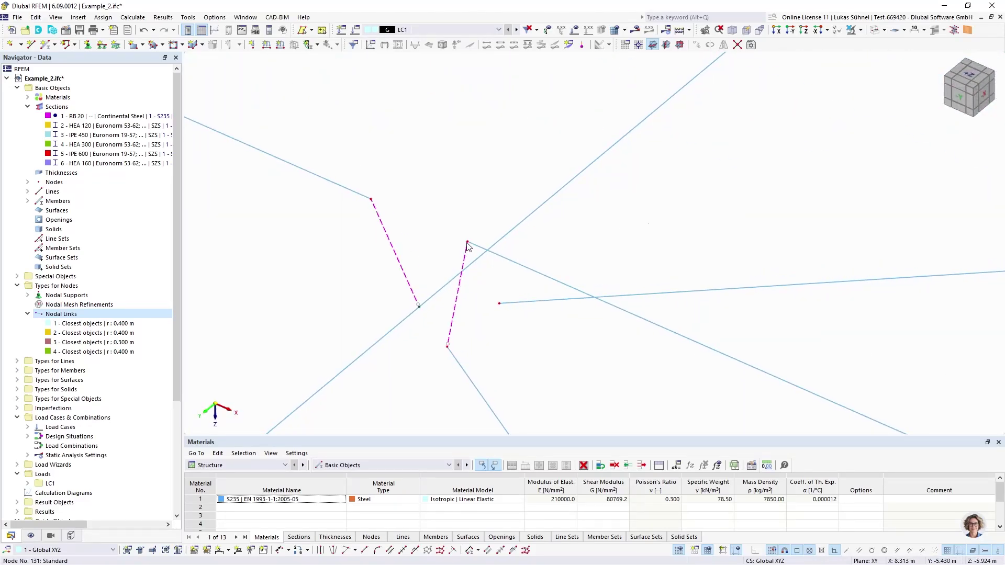
{"action": "scroll", "coordinate": [504, 209], "scroll_direction": "down", "scroll_amount": 5}
{"action": "scroll", "coordinate": [450, 214], "scroll_direction": "down", "scroll_amount": 3}
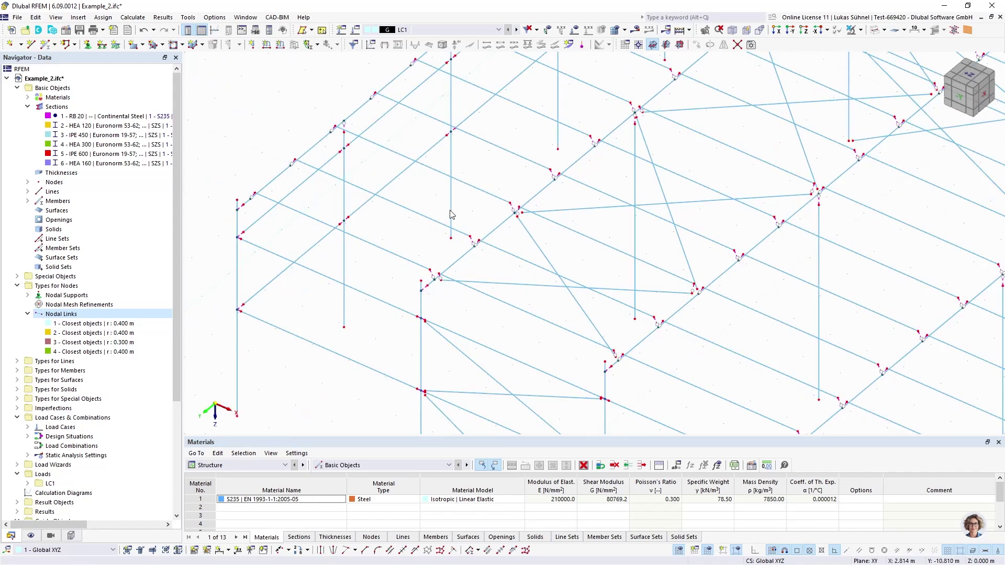
Step: Exclude the roof's diagonal bracing members 1-4, 7-9 and 99 from the search of nodal link 4
{"action": "left_click", "coordinate": [972, 83]}
{"action": "double_click", "coordinate": [93, 352]}
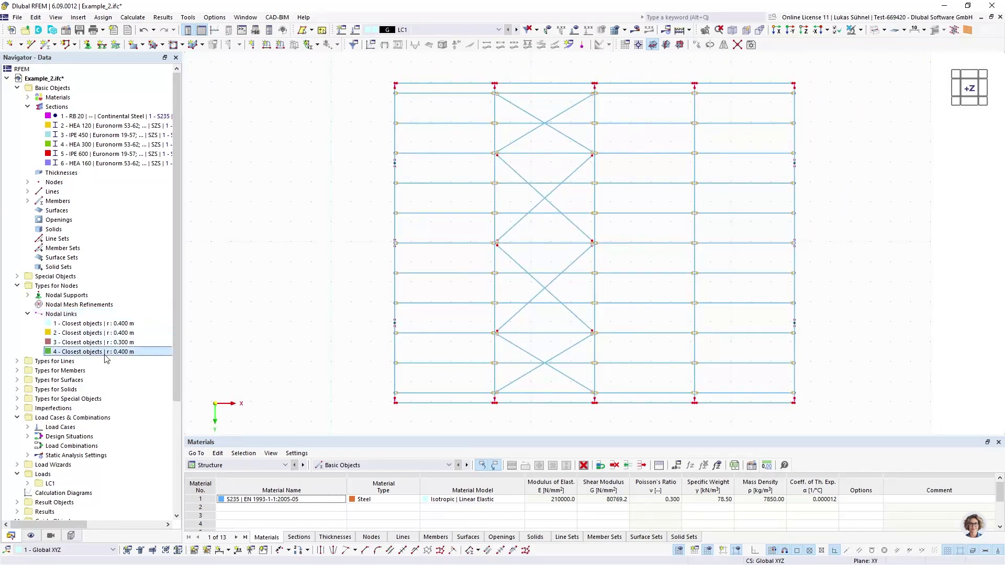
{"action": "left_click", "coordinate": [314, 402]}
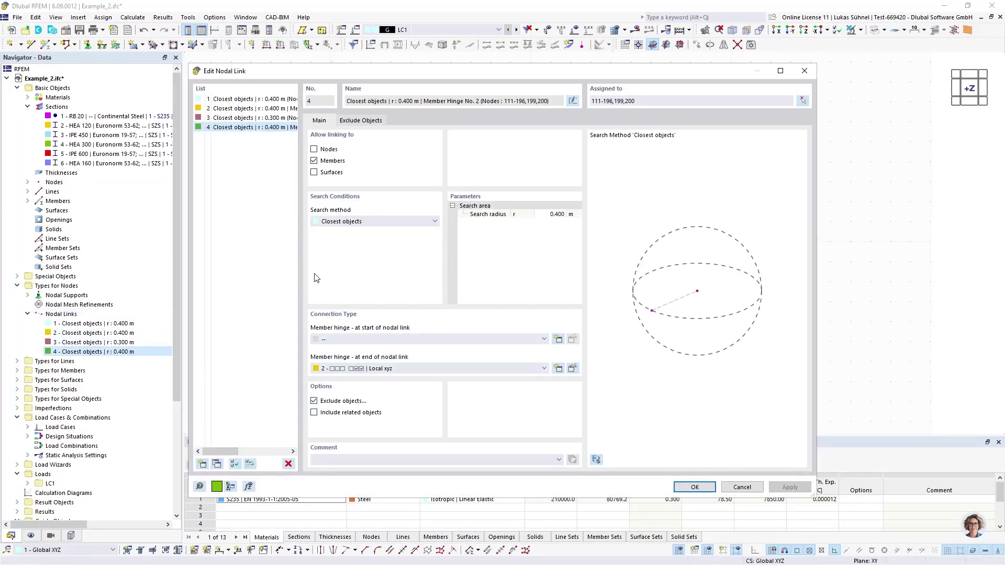
{"action": "left_click", "coordinate": [362, 121]}
{"action": "left_click", "coordinate": [443, 159]}
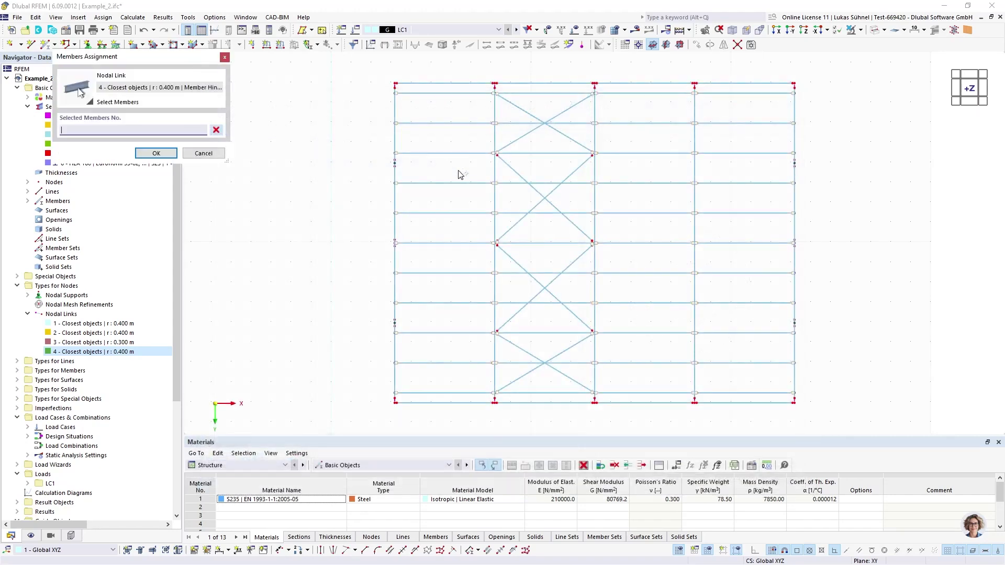
{"action": "left_click_drag", "start_coordinate": [570, 355], "coordinate": [516, 350]}
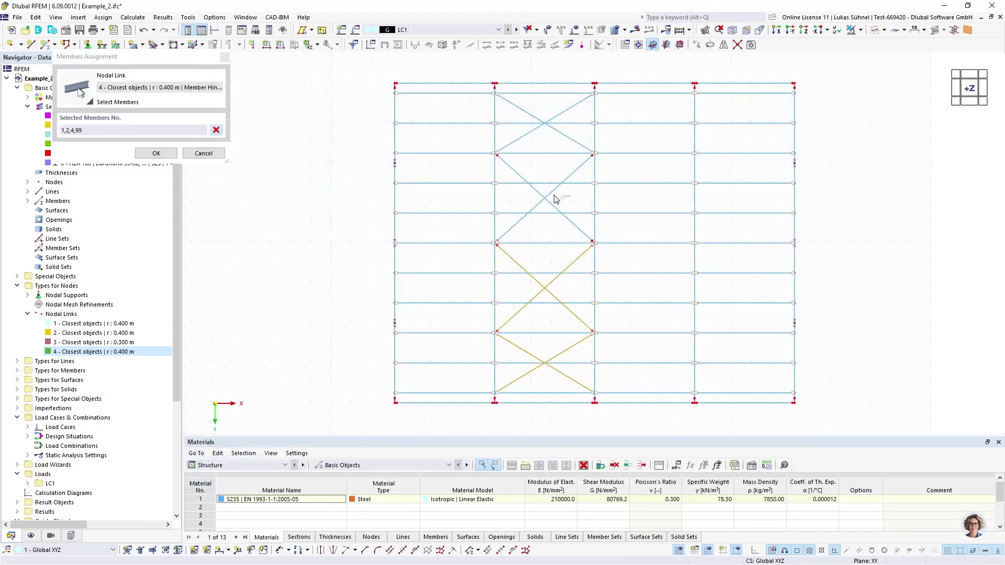
{"action": "left_click_drag", "start_coordinate": [556, 199], "coordinate": [530, 193]}
{"action": "left_click_drag", "start_coordinate": [577, 132], "coordinate": [502, 140]}
{"action": "left_click", "coordinate": [156, 153]}
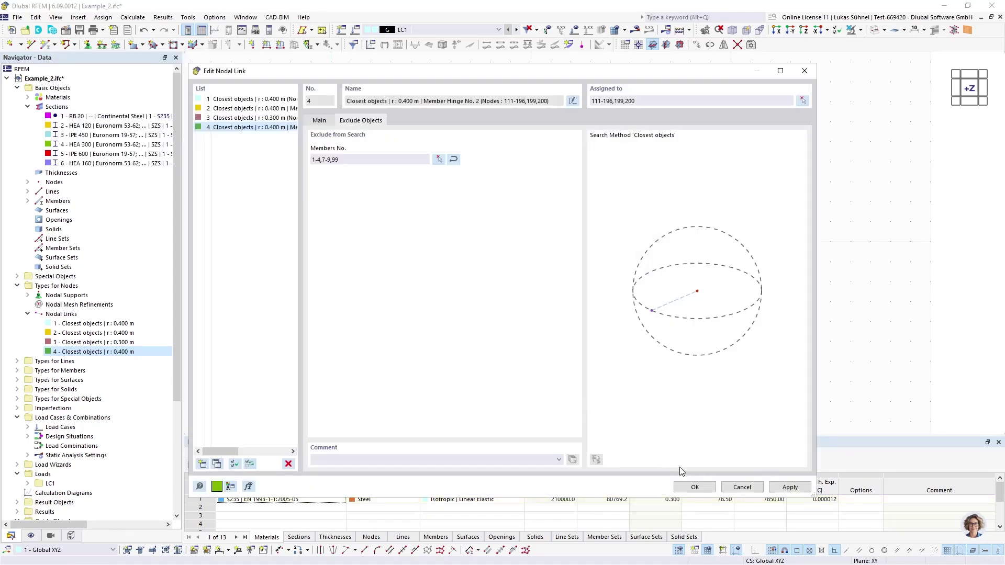
{"action": "left_click", "coordinate": [691, 486]}
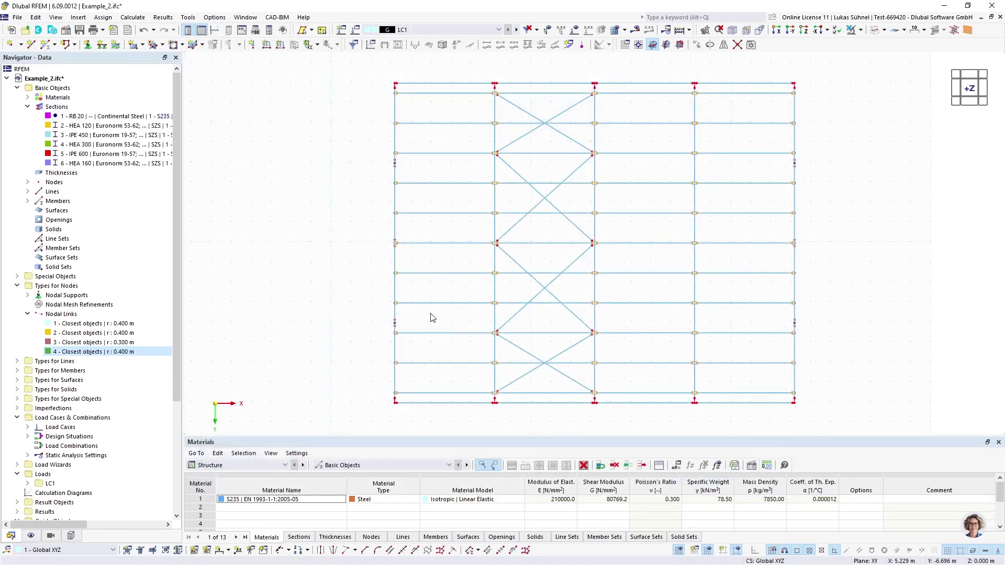
Step: Examine the purlin-to-rafter links at the frames on both sides of the braced bay
{"action": "middle_click_drag", "start_coordinate": [431, 316], "coordinate": [445, 173]}
{"action": "scroll", "coordinate": [503, 253], "scroll_direction": "up", "scroll_amount": 6}
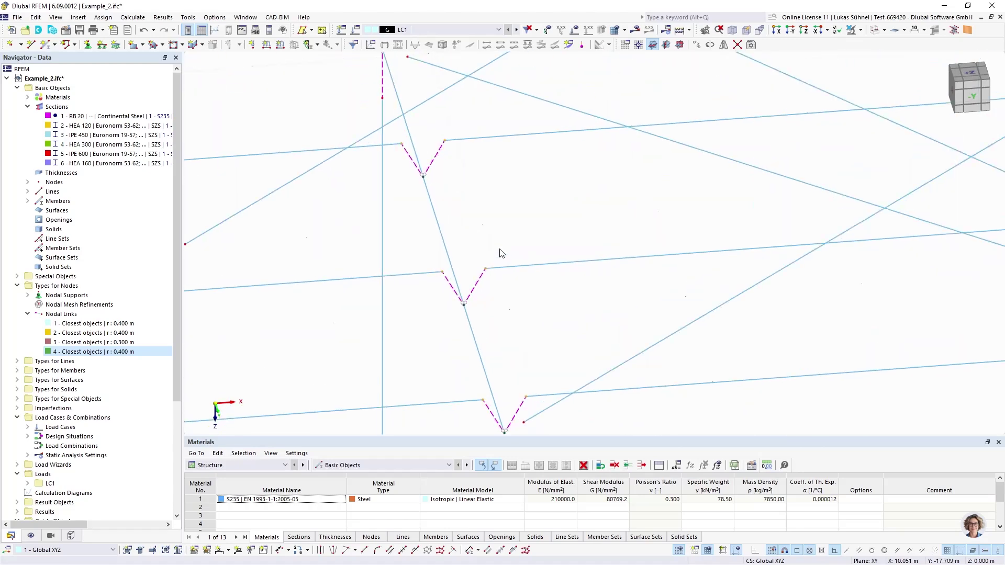
{"action": "scroll", "coordinate": [526, 261], "scroll_direction": "down", "scroll_amount": 8}
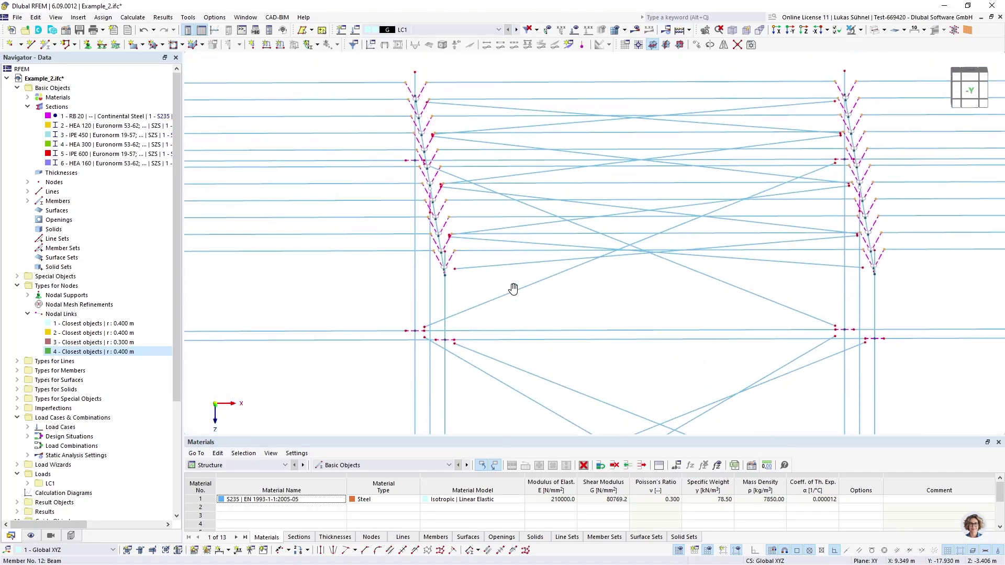
{"action": "scroll", "coordinate": [433, 198], "scroll_direction": "up", "scroll_amount": 5}
{"action": "middle_click_drag", "start_coordinate": [433, 197], "coordinate": [257, 220]}
{"action": "scroll", "coordinate": [393, 258], "scroll_direction": "down", "scroll_amount": 4}
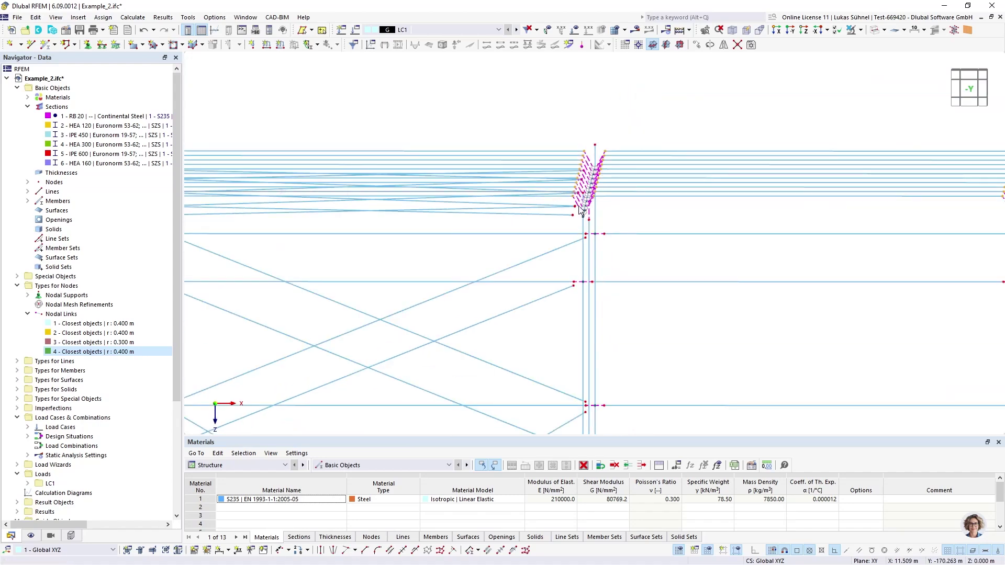
{"action": "middle_click_drag", "start_coordinate": [632, 239], "coordinate": [593, 189], "text": "ctrl"}
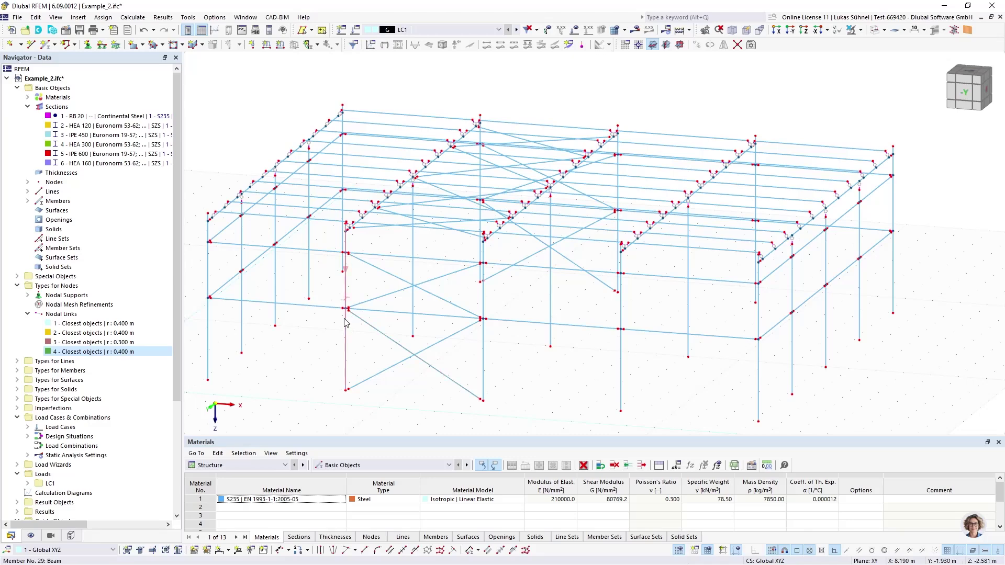
Step: Examine how the wall bracing ends lie relative to the column and wall beam links in the second bay
{"action": "scroll", "coordinate": [352, 322], "scroll_direction": "up", "scroll_amount": 5}
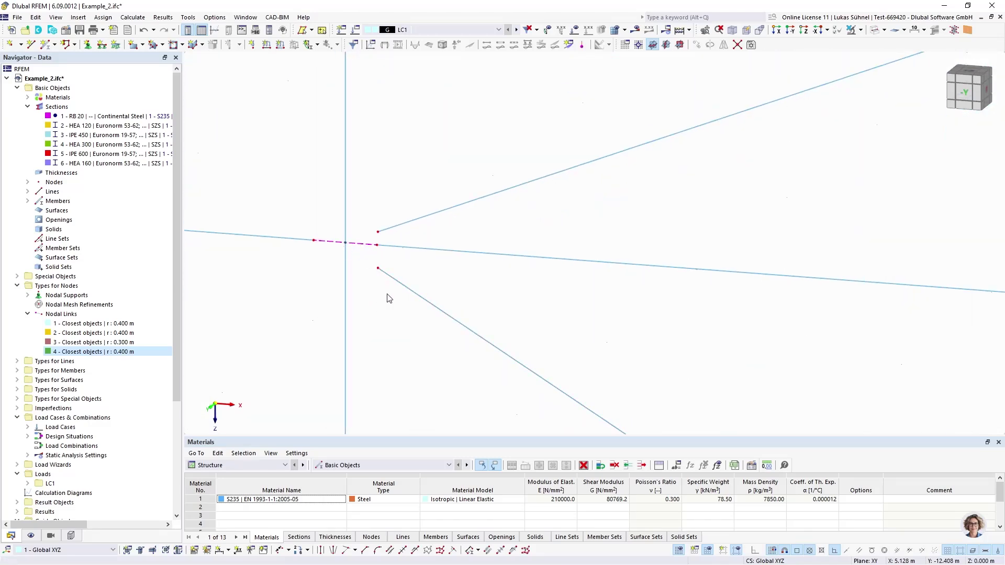
{"action": "scroll", "coordinate": [337, 261], "scroll_direction": "up", "scroll_amount": 3}
{"action": "scroll", "coordinate": [439, 303], "scroll_direction": "down", "scroll_amount": 3}
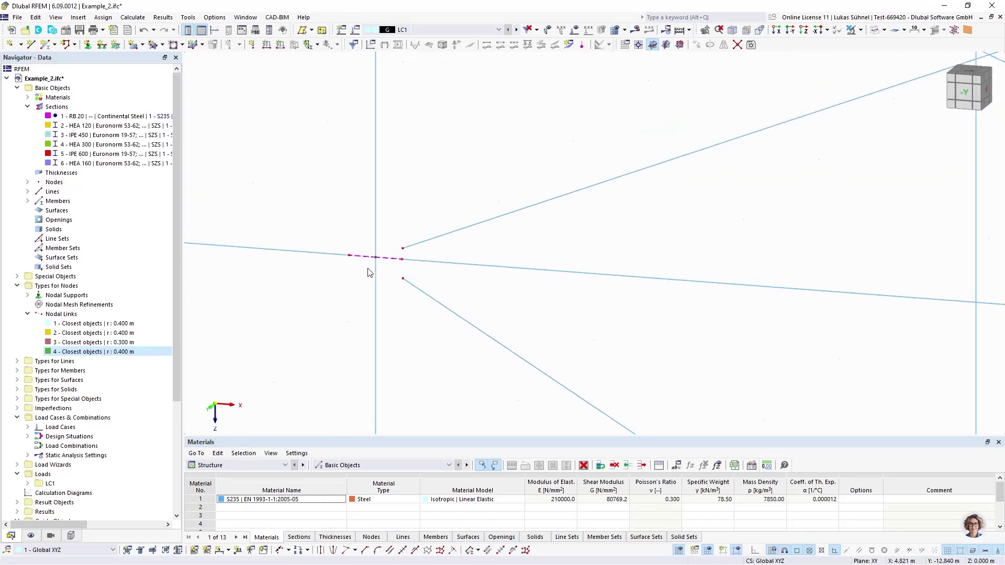
{"action": "scroll", "coordinate": [370, 270], "scroll_direction": "up", "scroll_amount": 4}
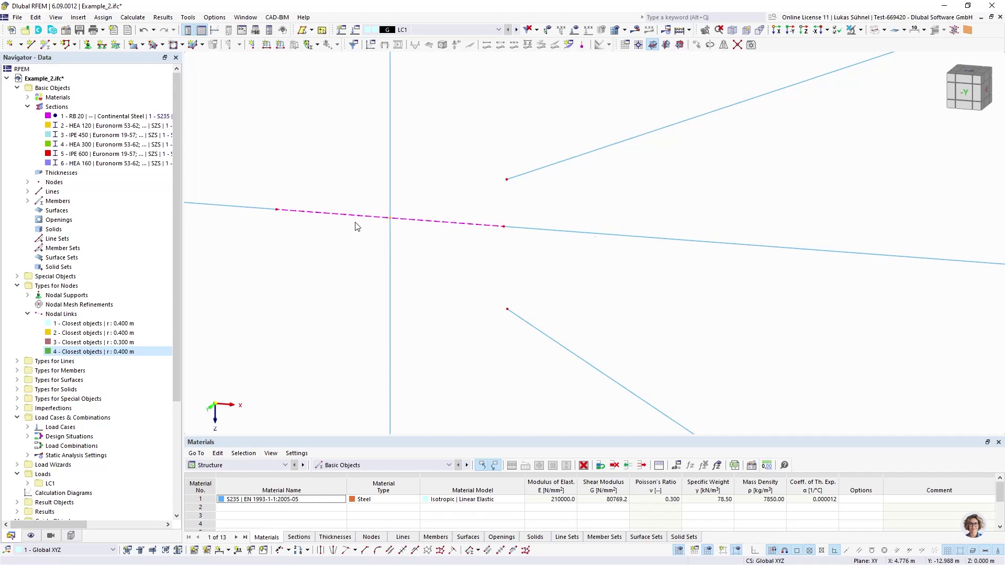
{"action": "scroll", "coordinate": [394, 222], "scroll_direction": "down", "scroll_amount": 5}
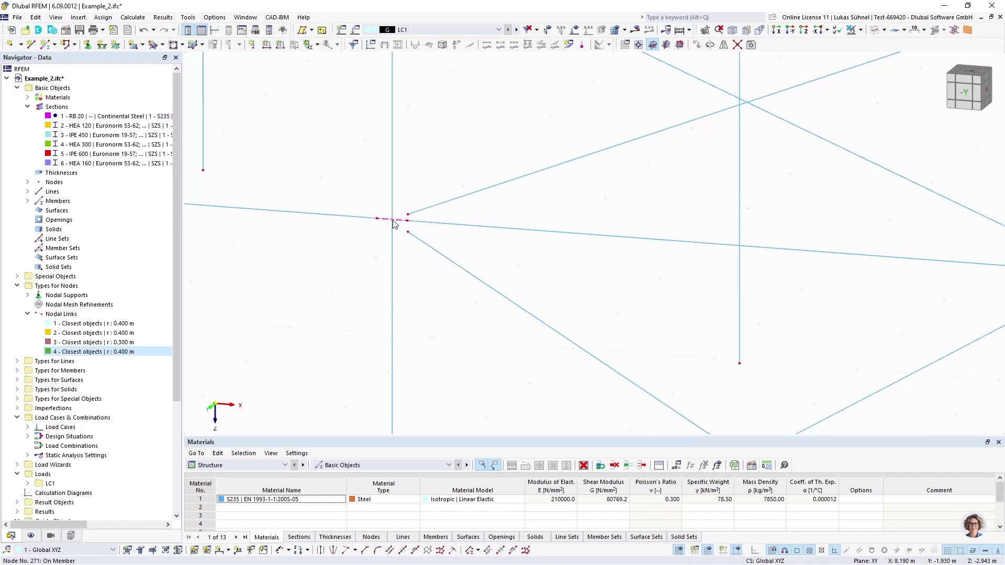
{"action": "scroll", "coordinate": [407, 219], "scroll_direction": "up", "scroll_amount": 5}
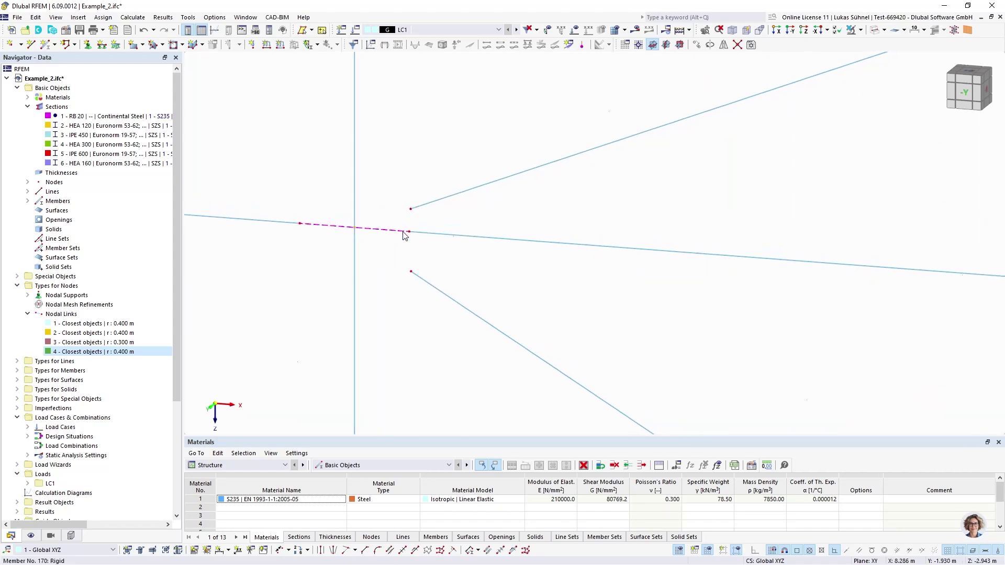
Step: Show the model in the -Y view with only the members of section RB 20 visible
{"action": "left_click", "coordinate": [967, 93]}
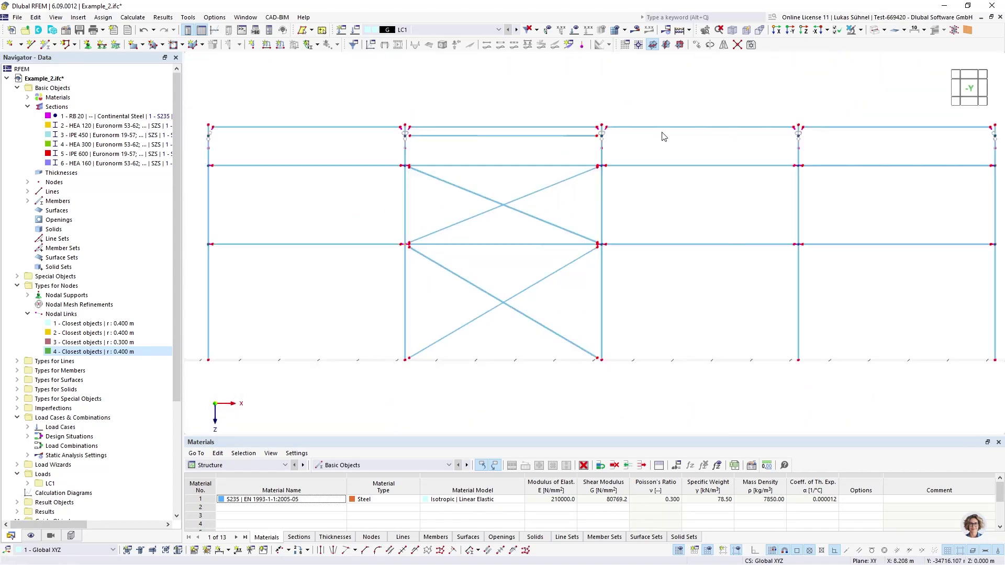
{"action": "left_click", "coordinate": [51, 537]}
{"action": "left_click", "coordinate": [51, 434]}
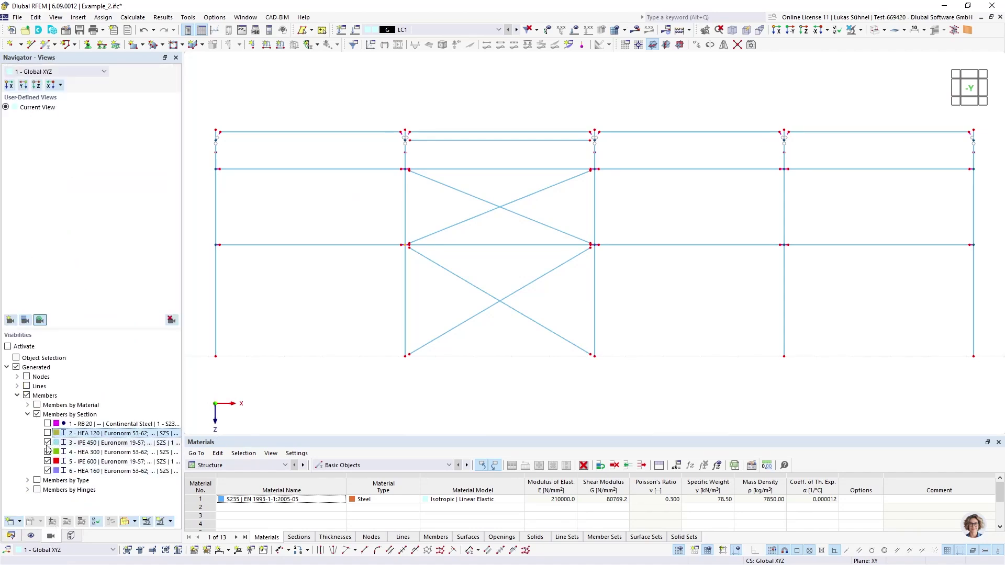
{"action": "left_click", "coordinate": [49, 443]}
{"action": "left_click", "coordinate": [49, 453]}
{"action": "left_click", "coordinate": [50, 462]}
{"action": "left_click", "coordinate": [50, 471]}
{"action": "left_click", "coordinate": [47, 424]}
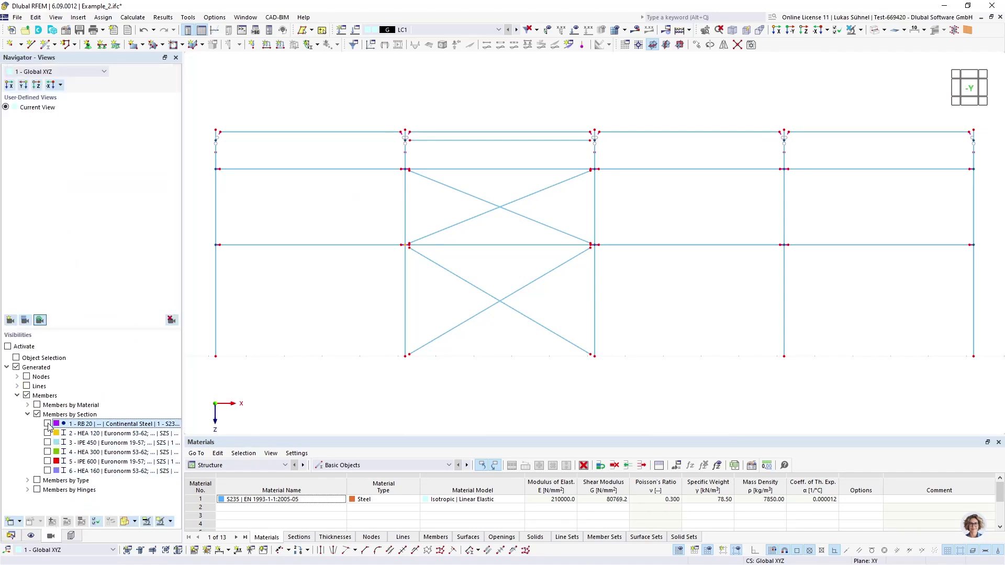
{"action": "left_click", "coordinate": [9, 522]}
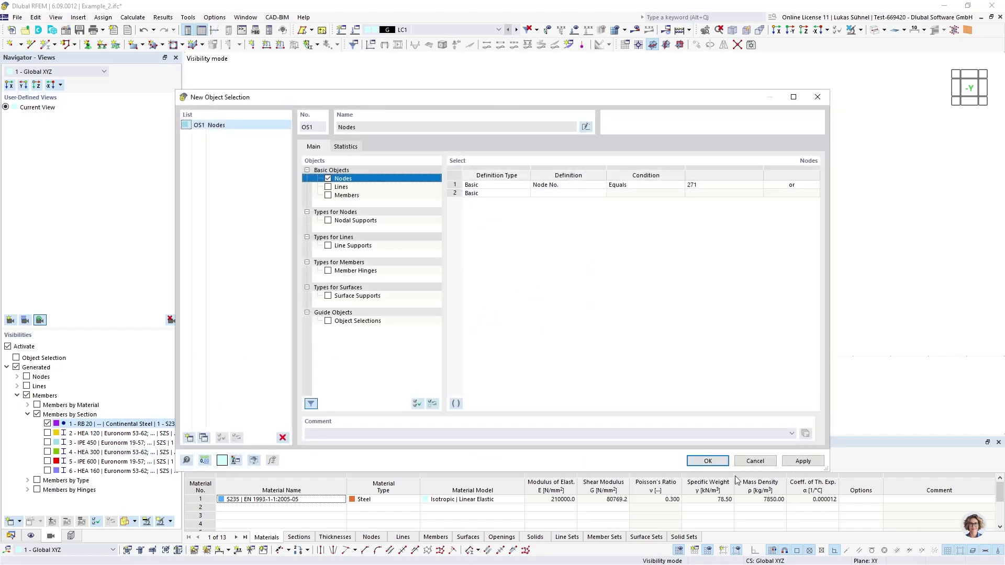
{"action": "key", "text": "Escape"}
Step: Create nodal link 5 to the closest nodes with a search radius of 0.400 m, assigned to all end nodes of the RB 20 bracing
{"action": "left_click", "coordinate": [10, 535]}
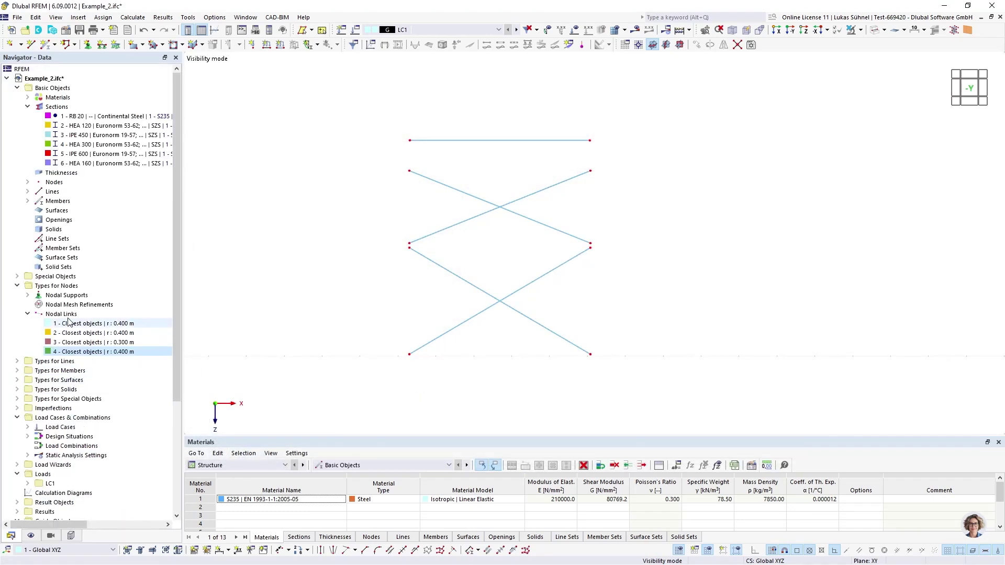
{"action": "right_click", "coordinate": [61, 314]}
{"action": "left_click", "coordinate": [94, 321]}
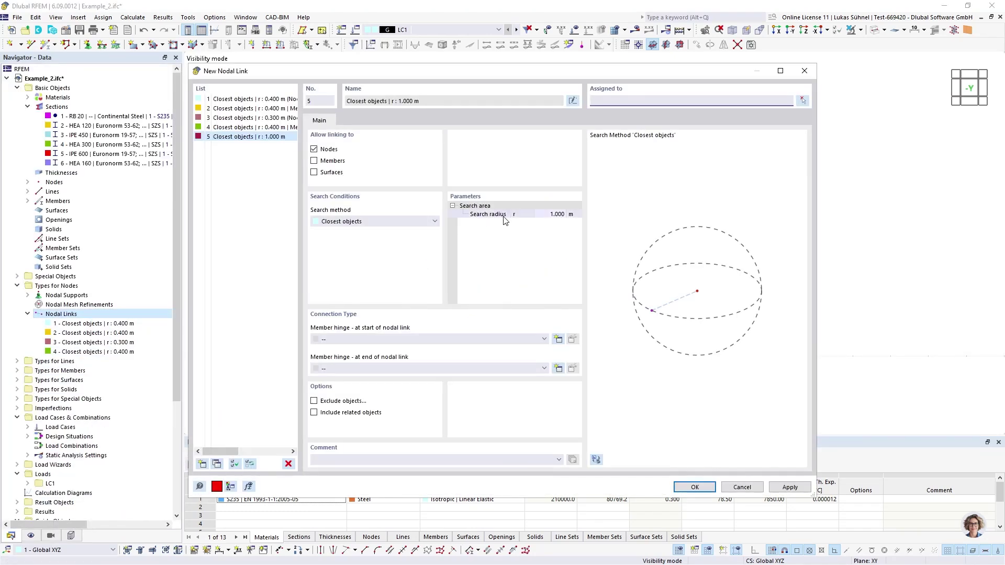
{"action": "left_click", "coordinate": [803, 100]}
{"action": "left_click_drag", "start_coordinate": [374, 109], "coordinate": [618, 380]}
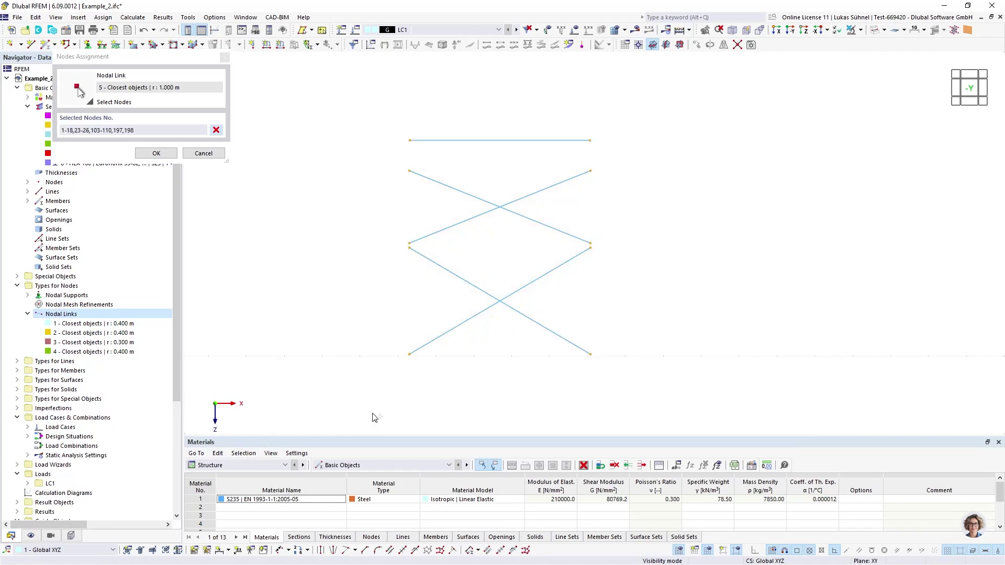
{"action": "left_click", "coordinate": [156, 153]}
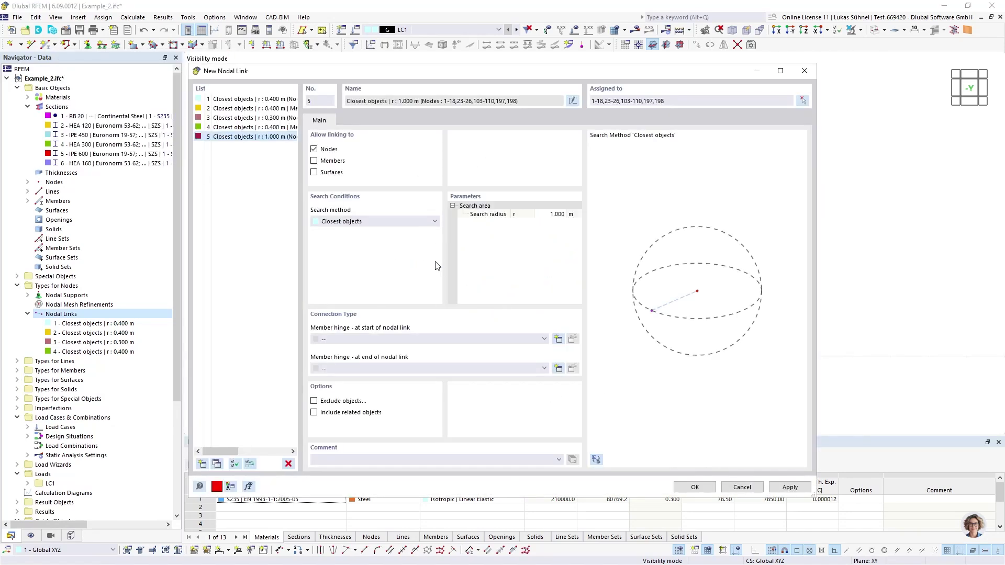
{"action": "left_click", "coordinate": [552, 214]}
{"action": "left_click", "coordinate": [695, 487]}
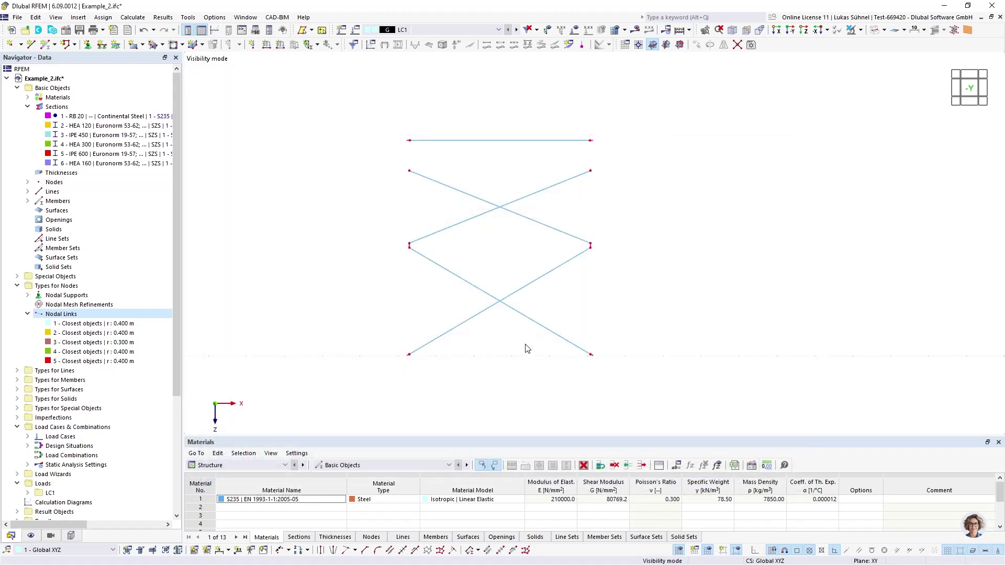
Step: Cancel the visibility mode and examine where the wall bracing links attach at the column bases and the wall beam connections
{"action": "left_click", "coordinate": [852, 30]}
{"action": "scroll", "coordinate": [448, 340], "scroll_direction": "up", "scroll_amount": 5}
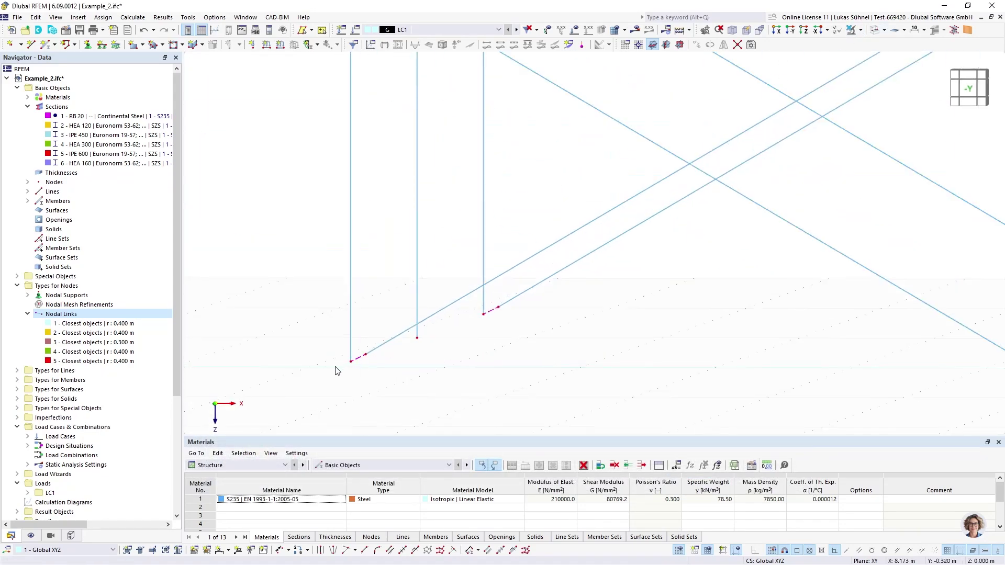
{"action": "scroll", "coordinate": [387, 343], "scroll_direction": "down", "scroll_amount": 4}
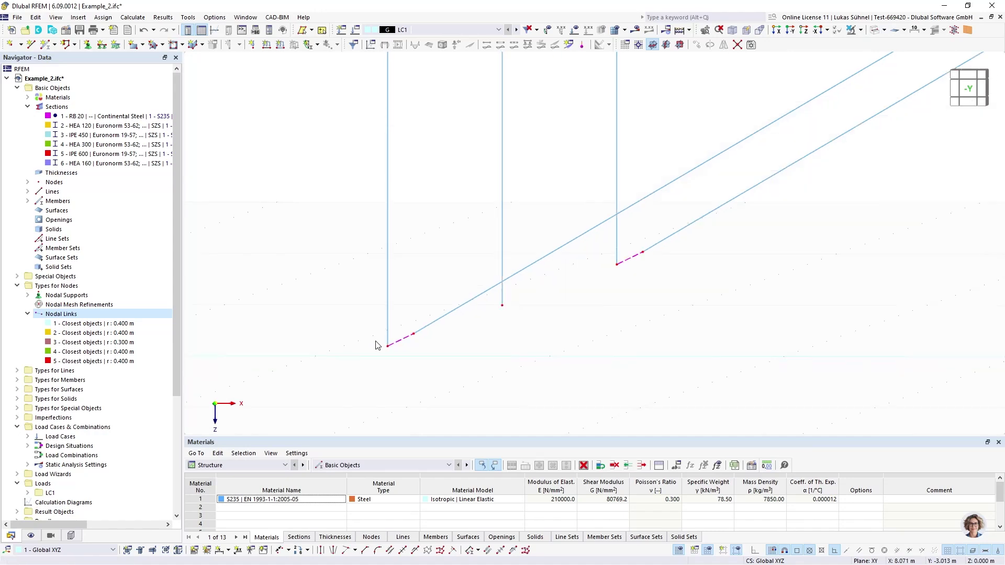
{"action": "scroll", "coordinate": [590, 282], "scroll_direction": "up", "scroll_amount": 6}
{"action": "scroll", "coordinate": [503, 287], "scroll_direction": "down", "scroll_amount": 10}
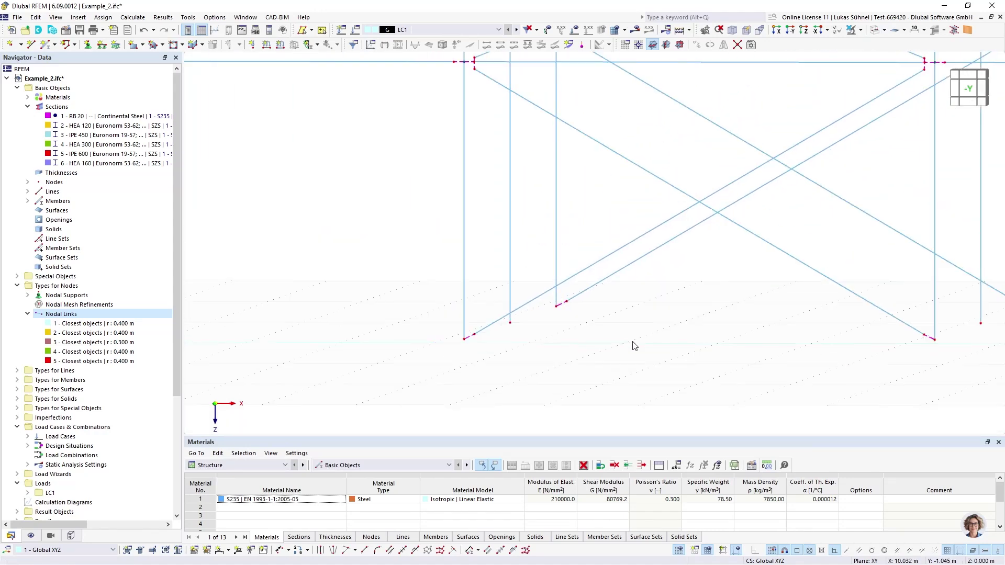
{"action": "scroll", "coordinate": [633, 346], "scroll_direction": "up", "scroll_amount": 1}
{"action": "middle_click_drag", "start_coordinate": [635, 346], "coordinate": [472, 346]}
{"action": "scroll", "coordinate": [626, 344], "scroll_direction": "down", "scroll_amount": 2}
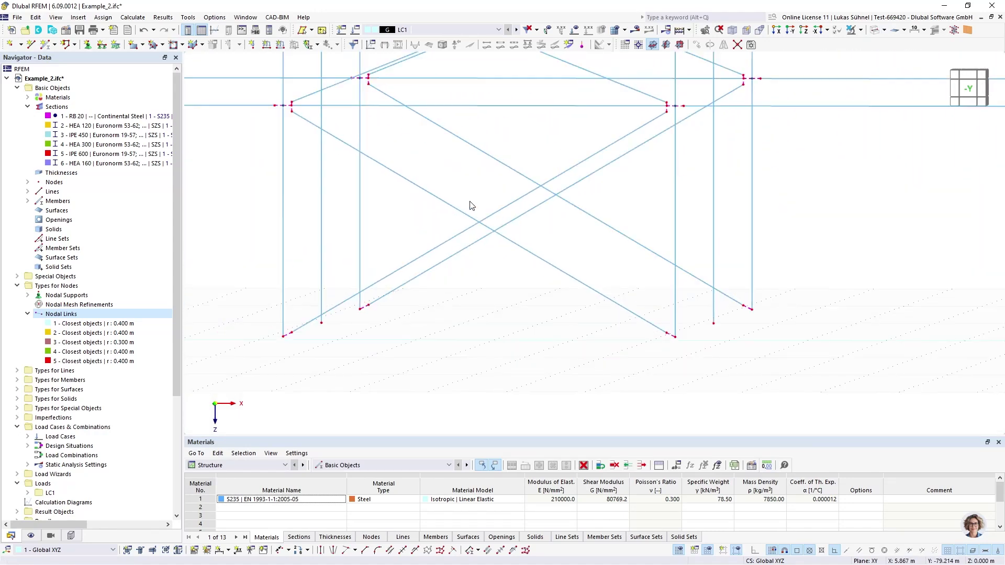
{"action": "scroll", "coordinate": [471, 204], "scroll_direction": "up", "scroll_amount": 1}
{"action": "middle_click_drag", "start_coordinate": [471, 205], "coordinate": [457, 335]}
{"action": "scroll", "coordinate": [692, 246], "scroll_direction": "up", "scroll_amount": 3}
{"action": "scroll", "coordinate": [733, 157], "scroll_direction": "up", "scroll_amount": 3}
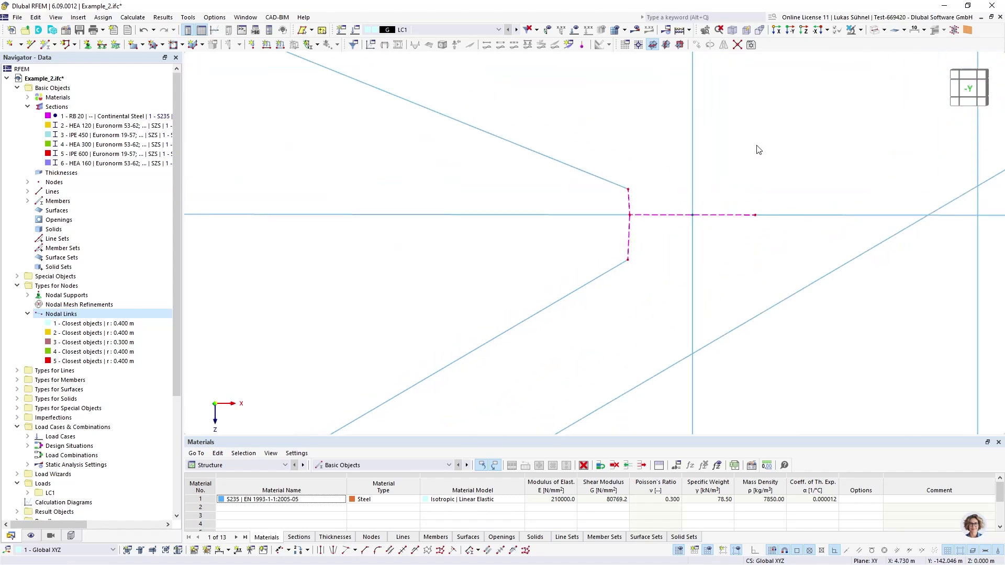
{"action": "middle_click_drag", "start_coordinate": [684, 227], "coordinate": [609, 266]}
{"action": "scroll", "coordinate": [576, 248], "scroll_direction": "up", "scroll_amount": 2}
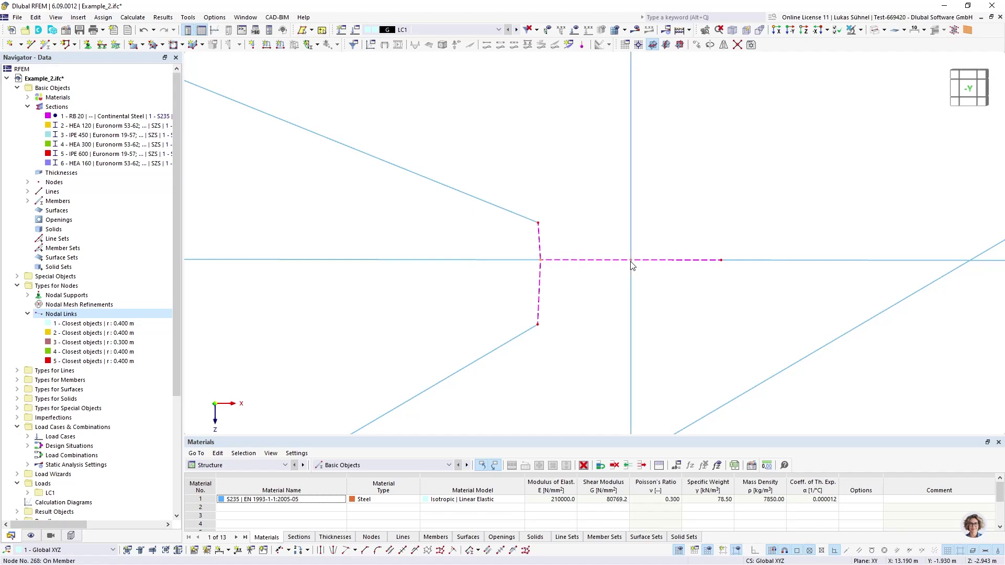
Step: Exclude the nodes of the HEA 120 wall beams around the three inner frames from the search of nodal link 5
{"action": "left_click", "coordinate": [966, 96]}
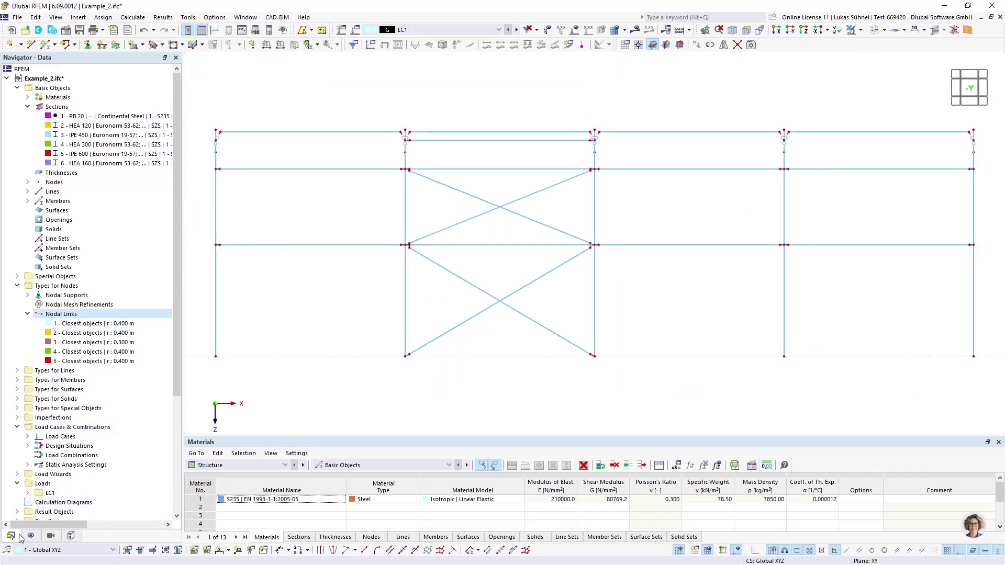
{"action": "double_click", "coordinate": [89, 361]}
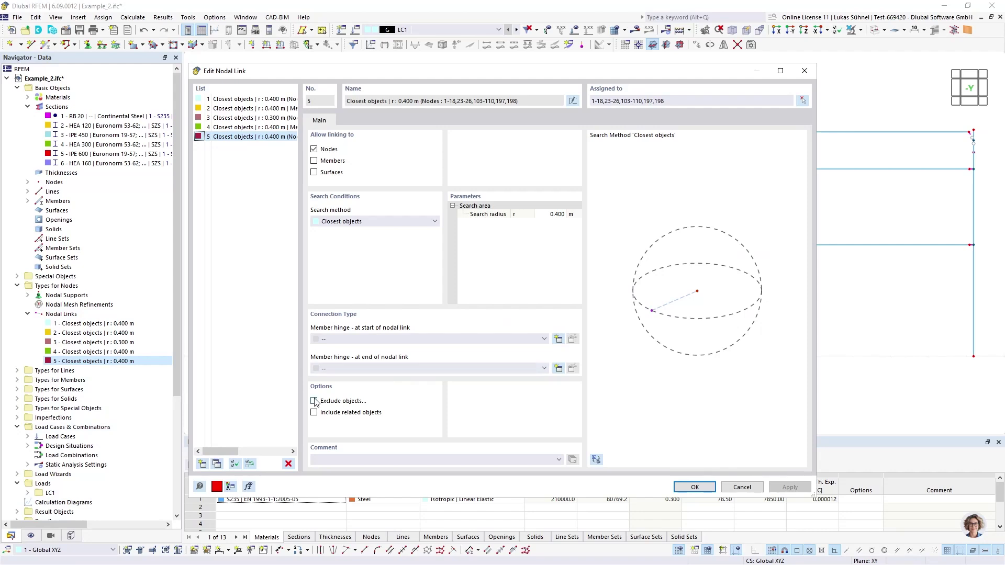
{"action": "left_click", "coordinate": [314, 401]}
{"action": "left_click", "coordinate": [359, 122]}
{"action": "left_click", "coordinate": [439, 159]}
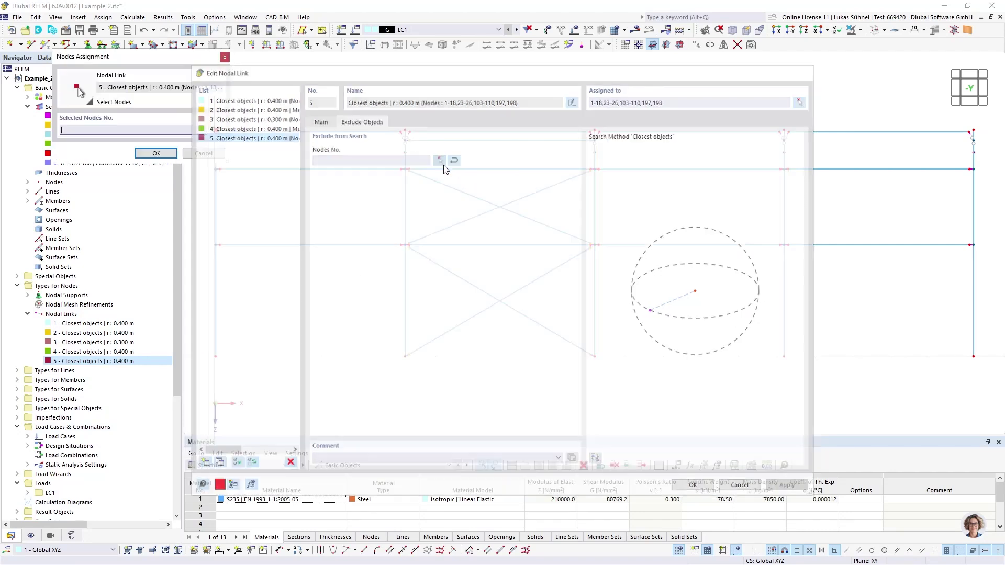
{"action": "left_click", "coordinate": [52, 536]}
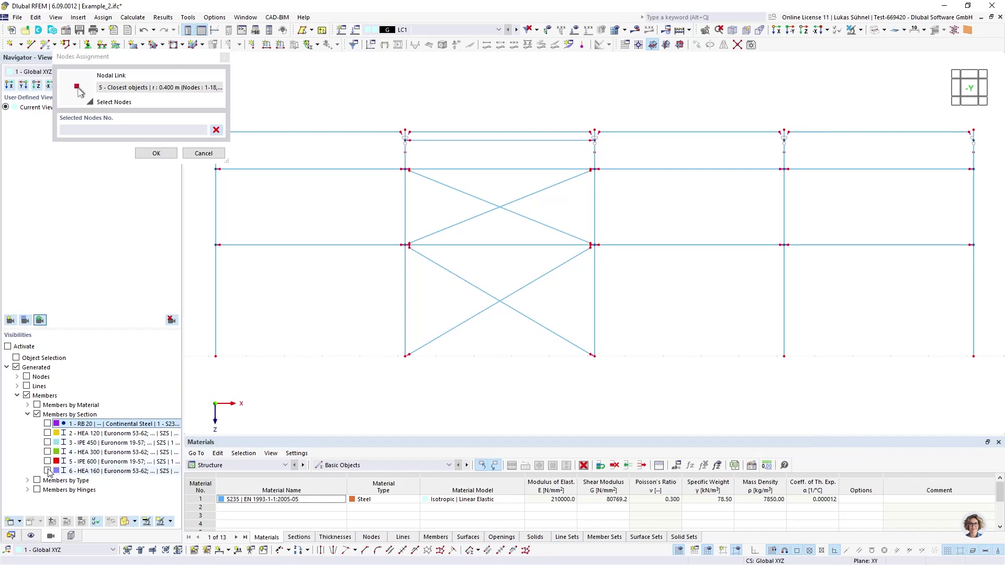
{"action": "left_click", "coordinate": [47, 471]}
{"action": "left_click", "coordinate": [47, 471]}
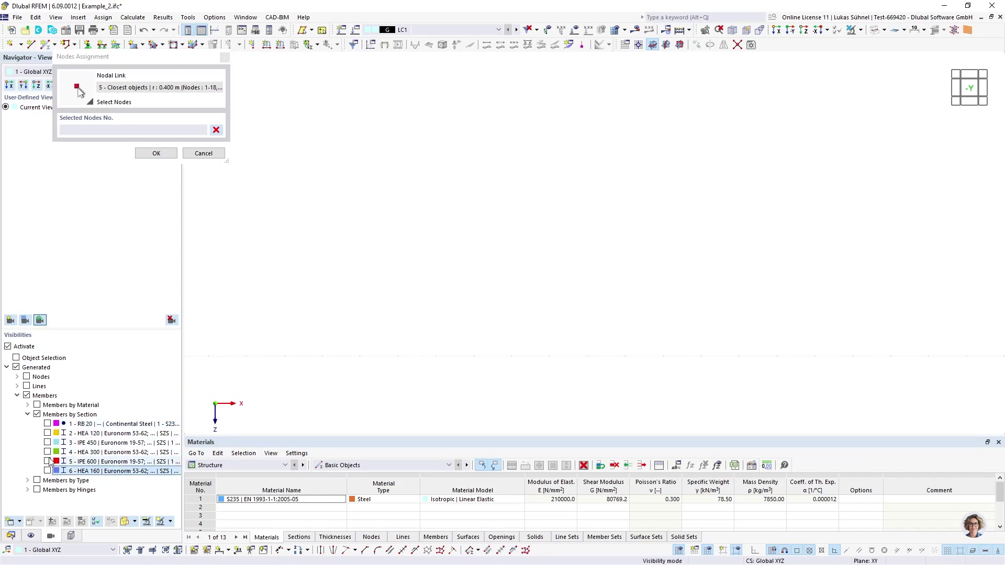
{"action": "left_click", "coordinate": [47, 434]}
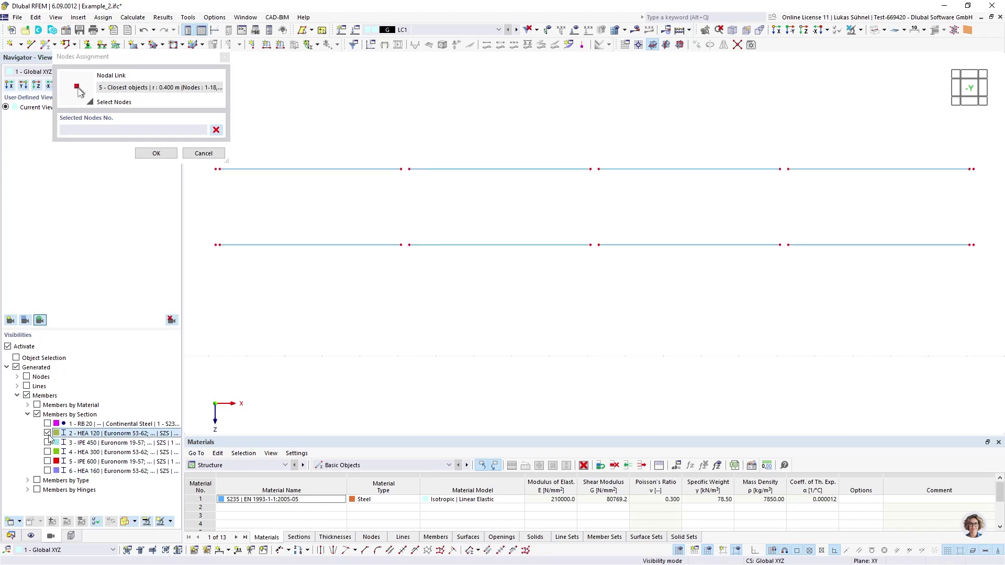
{"action": "left_click_drag", "start_coordinate": [346, 188], "coordinate": [645, 300]}
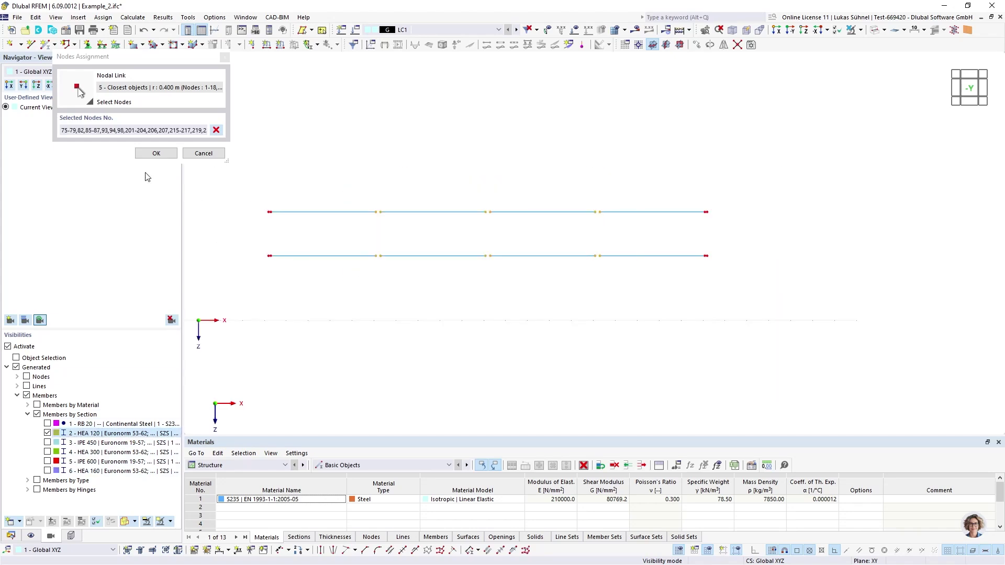
{"action": "left_click", "coordinate": [156, 154]}
{"action": "left_click", "coordinate": [695, 487]}
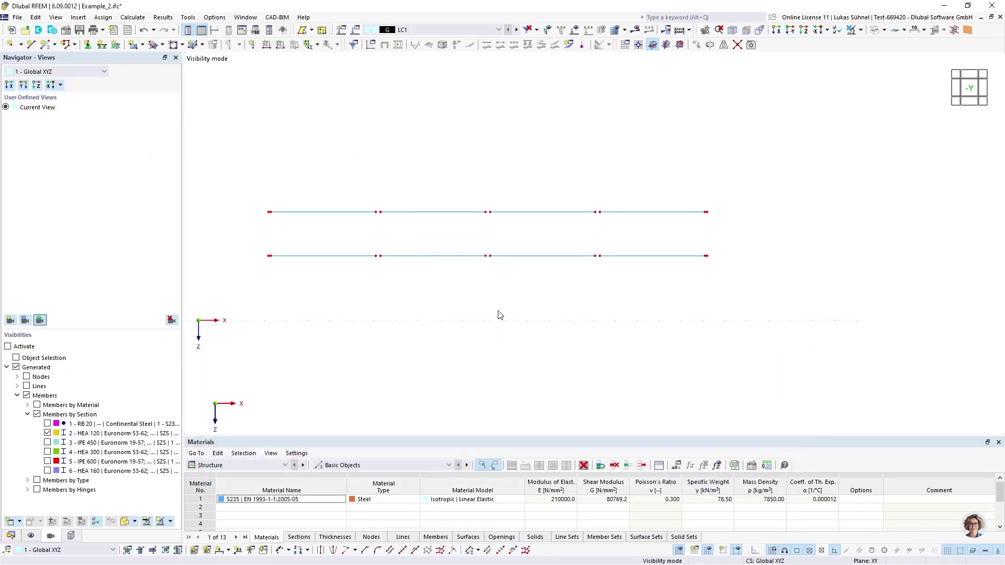
Step: Cancel the visibility mode and examine how the bracing and wall beam links meet at the column of the braced bay
{"action": "left_click", "coordinate": [852, 31]}
{"action": "middle_click_drag", "start_coordinate": [431, 147], "coordinate": [455, 164], "text": "ctrl"}
{"action": "scroll", "coordinate": [402, 277], "scroll_direction": "up", "scroll_amount": 5}
{"action": "middle_click_drag", "start_coordinate": [438, 293], "coordinate": [501, 214], "text": "ctrl"}
{"action": "scroll", "coordinate": [464, 188], "scroll_direction": "up", "scroll_amount": 3}
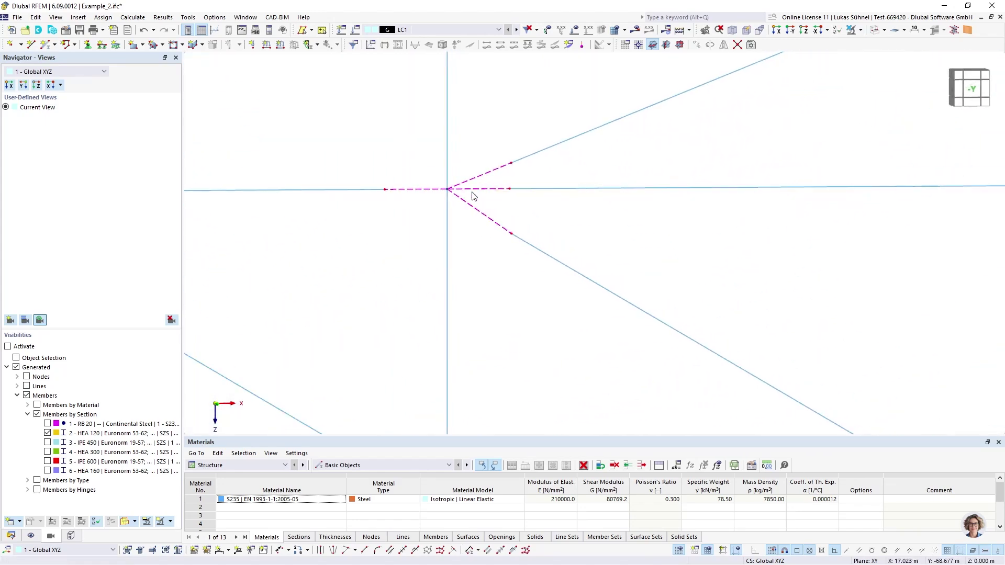
{"action": "scroll", "coordinate": [356, 224], "scroll_direction": "down", "scroll_amount": 3}
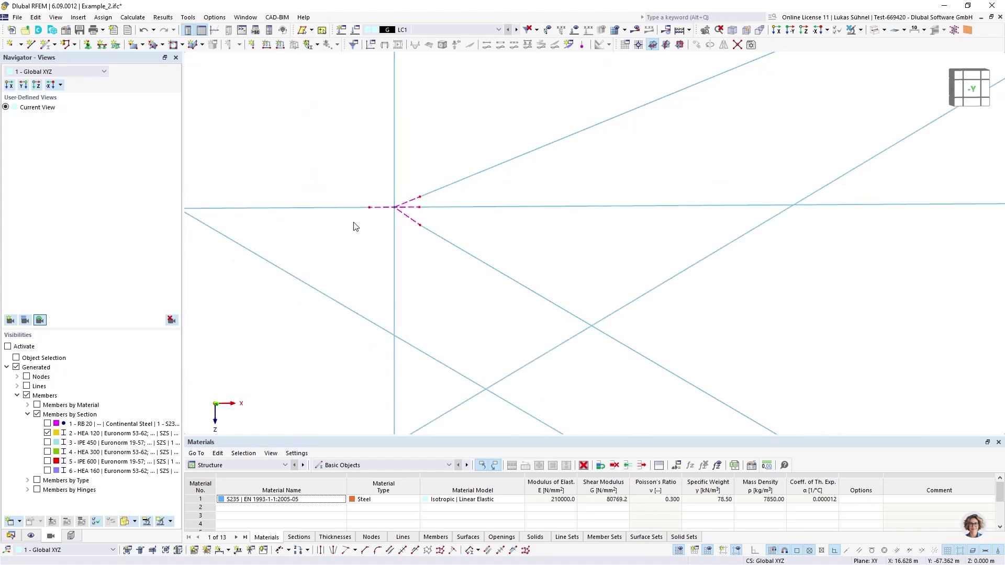
{"action": "scroll", "coordinate": [422, 208], "scroll_direction": "up", "scroll_amount": 3}
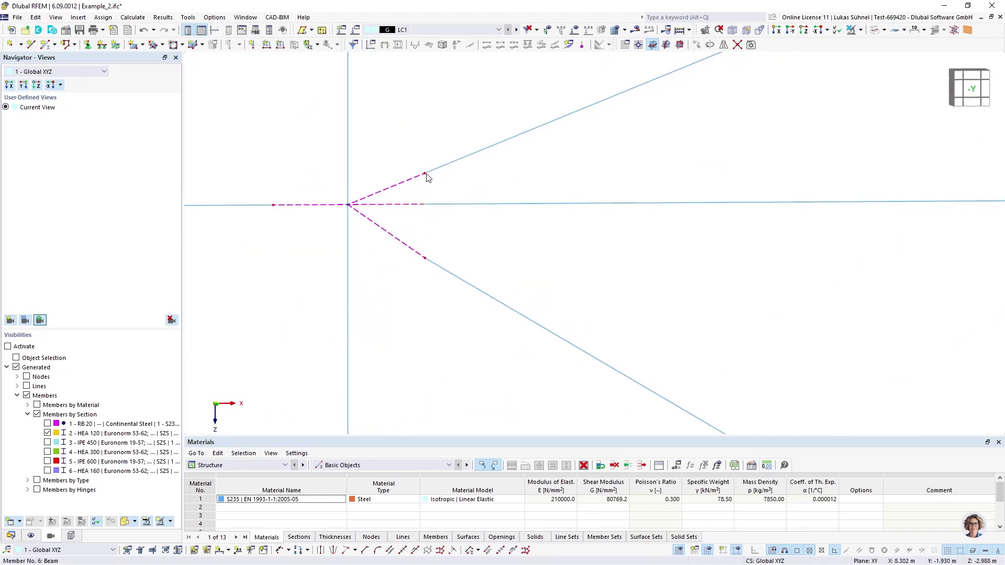
{"action": "scroll", "coordinate": [344, 227], "scroll_direction": "down", "scroll_amount": 4}
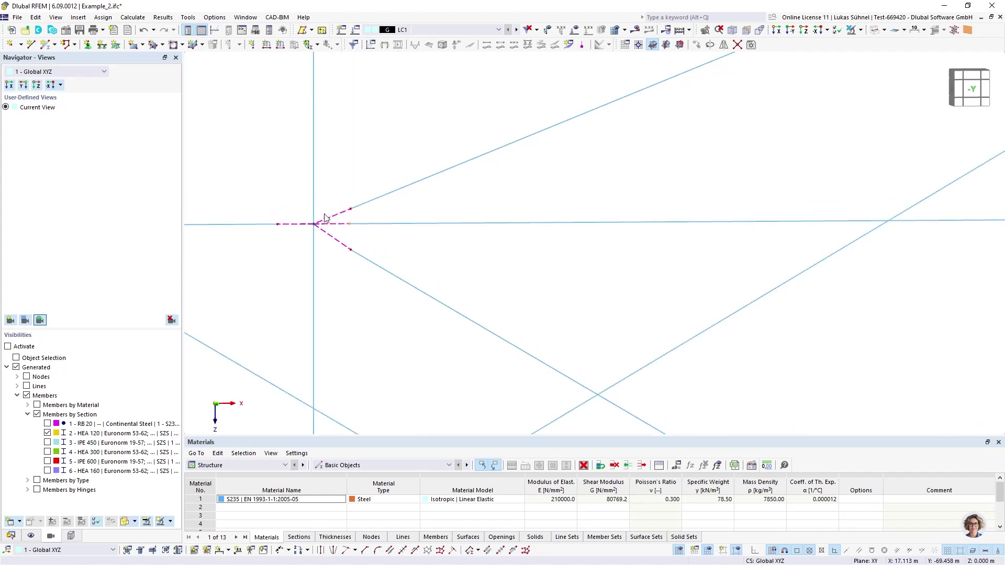
{"action": "scroll", "coordinate": [261, 244], "scroll_direction": "down", "scroll_amount": 3}
Step: Examine the links of the wall bracing, roof bracing and purlins across the whole hall
{"action": "middle_click_drag", "start_coordinate": [617, 233], "coordinate": [592, 239], "text": "ctrl"}
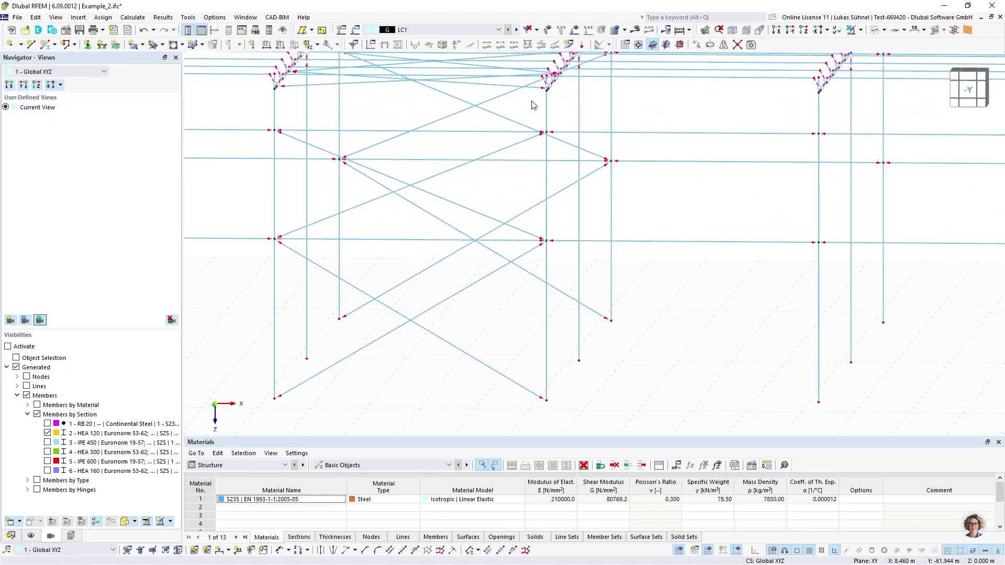
{"action": "scroll", "coordinate": [565, 187], "scroll_direction": "up", "scroll_amount": 2}
{"action": "scroll", "coordinate": [565, 184], "scroll_direction": "down", "scroll_amount": 6}
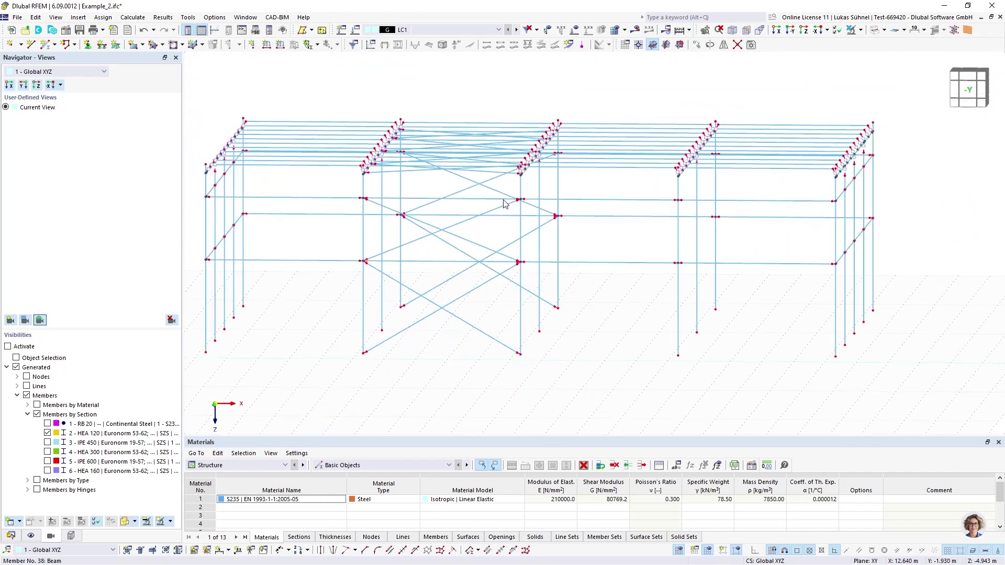
{"action": "scroll", "coordinate": [504, 204], "scroll_direction": "down", "scroll_amount": 2}
{"action": "middle_click_drag", "start_coordinate": [377, 138], "coordinate": [309, 198], "text": "ctrl"}
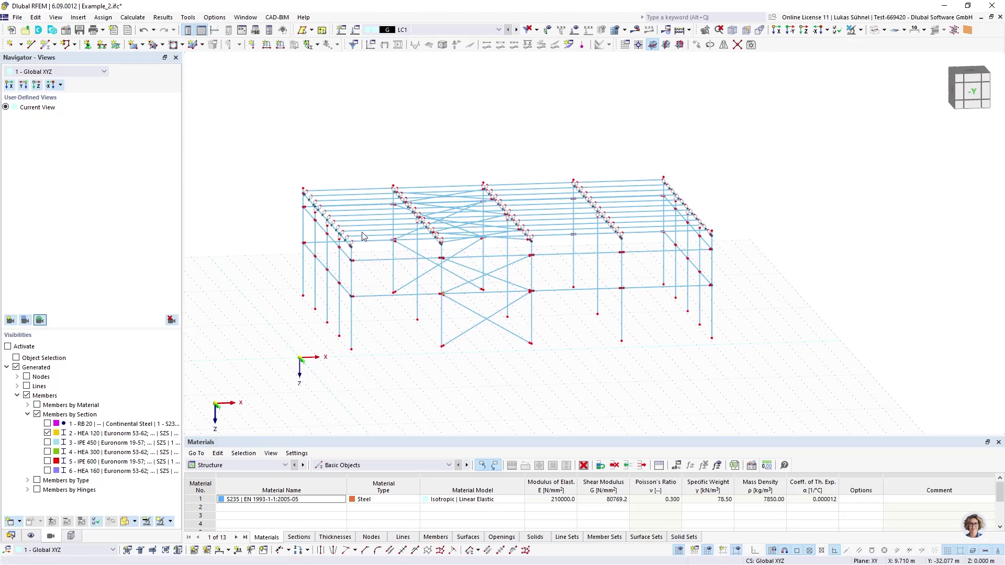
{"action": "scroll", "coordinate": [365, 240], "scroll_direction": "up", "scroll_amount": 5}
{"action": "scroll", "coordinate": [365, 260], "scroll_direction": "down", "scroll_amount": 4}
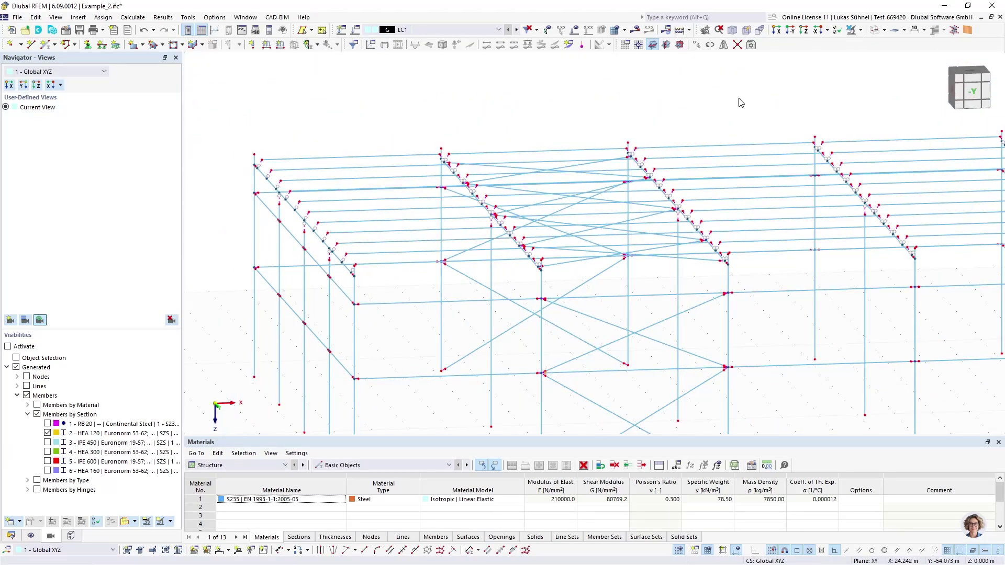
Step: Display the whole hall with its members rendered as solid sections and reopen the model's data tree
{"action": "left_click", "coordinate": [875, 30]}
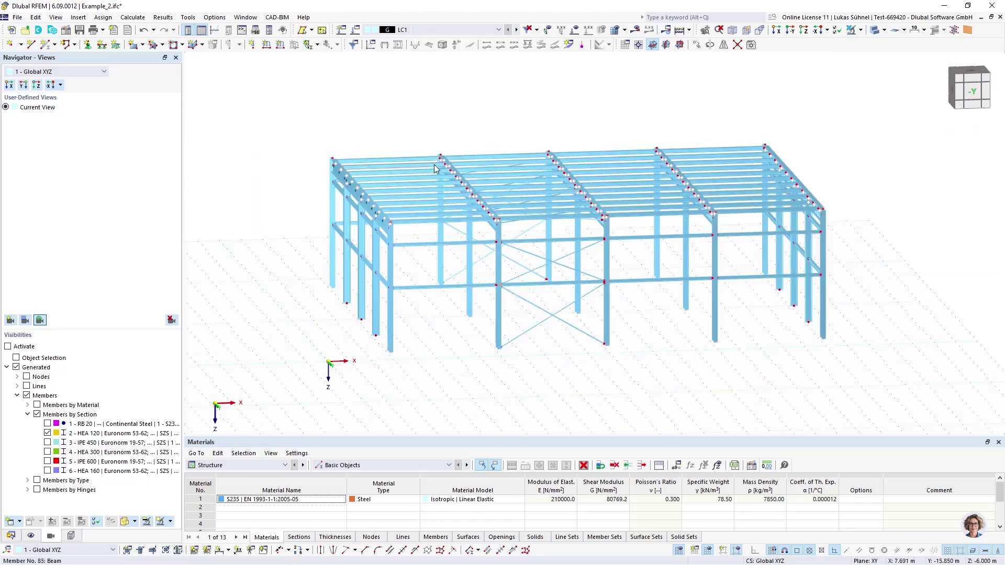
{"action": "middle_click_drag", "start_coordinate": [447, 308], "coordinate": [398, 326], "text": "ctrl"}
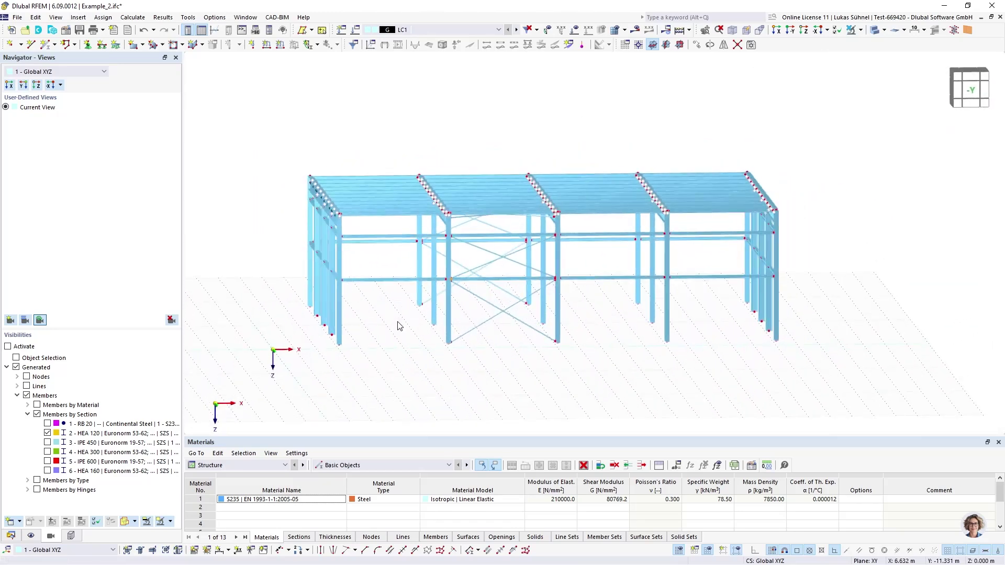
{"action": "left_click", "coordinate": [11, 537]}
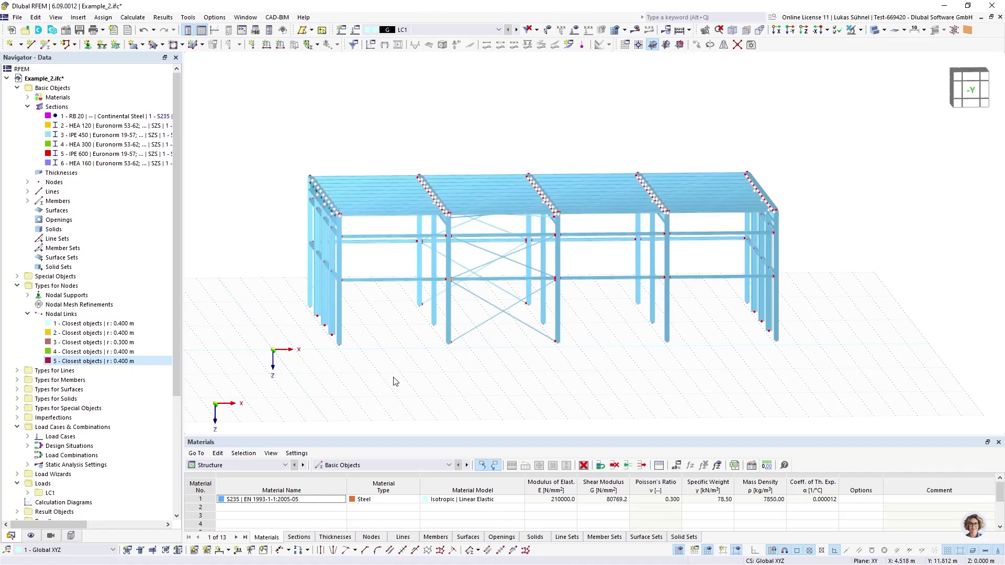
{"action": "middle_click_drag", "start_coordinate": [395, 381], "coordinate": [367, 384]}
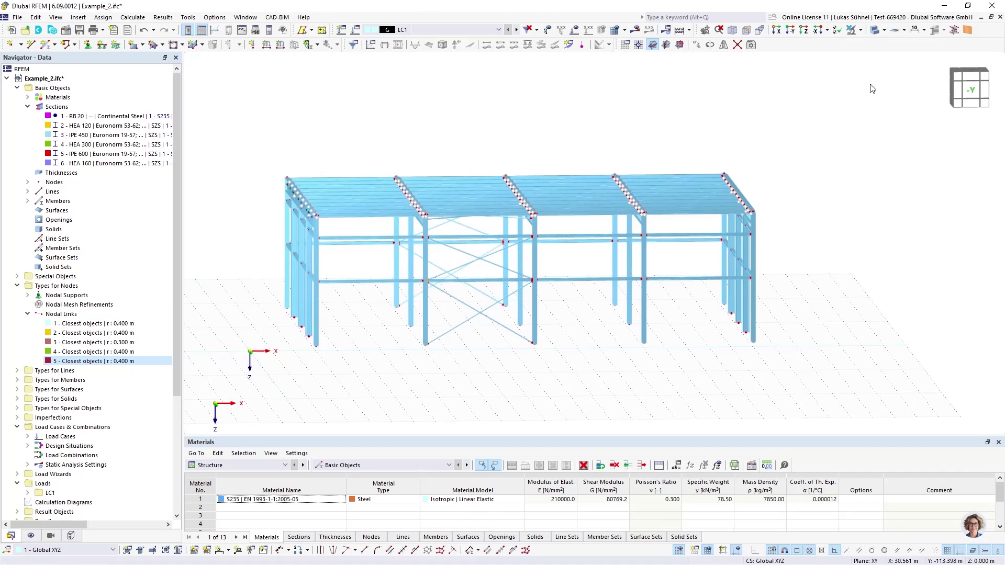
Step: Assign nodal support 1 to all column base nodes of the hall, picking them with a window selection in the -Y view
{"action": "left_click", "coordinate": [970, 91]}
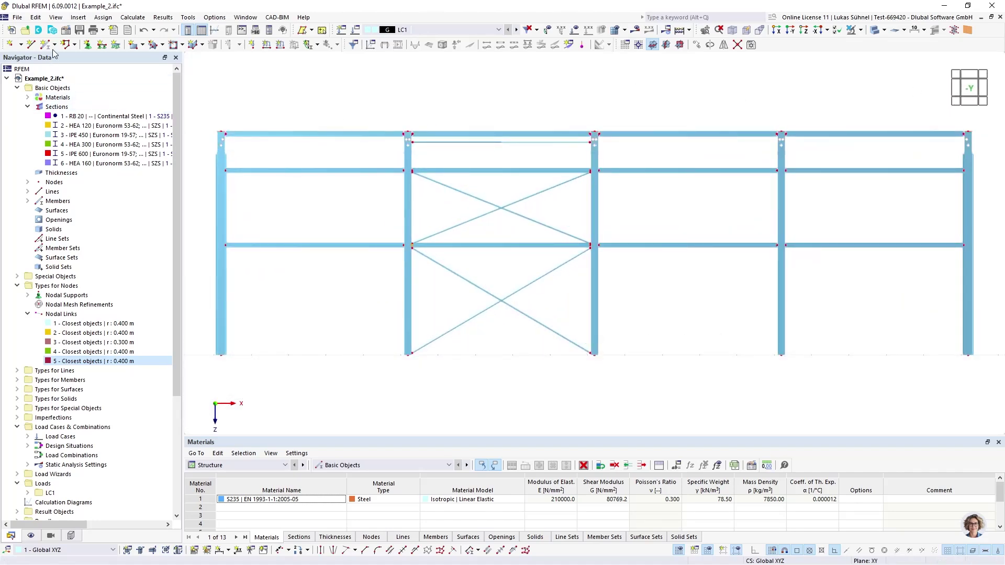
{"action": "left_click", "coordinate": [87, 44]}
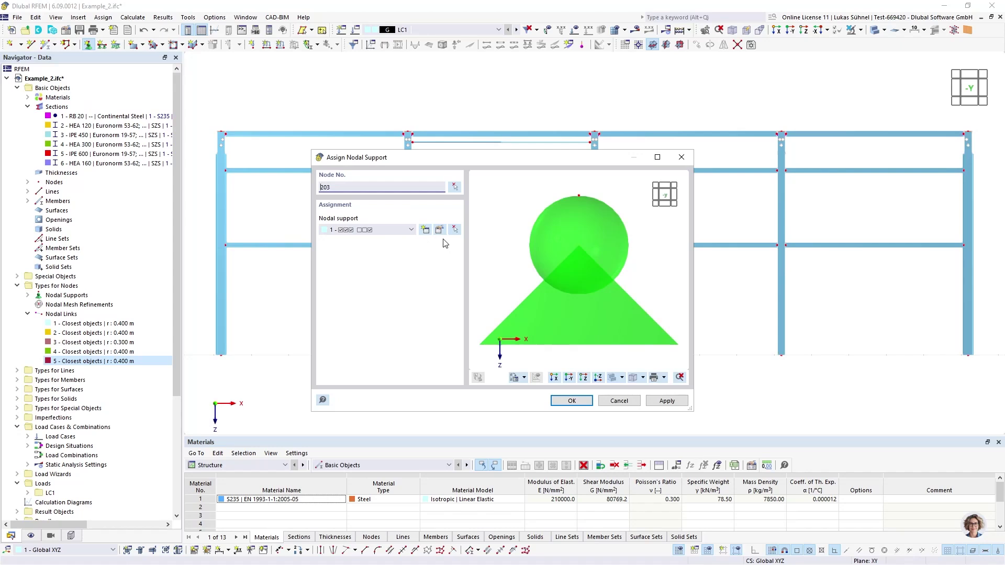
{"action": "left_click", "coordinate": [454, 188]}
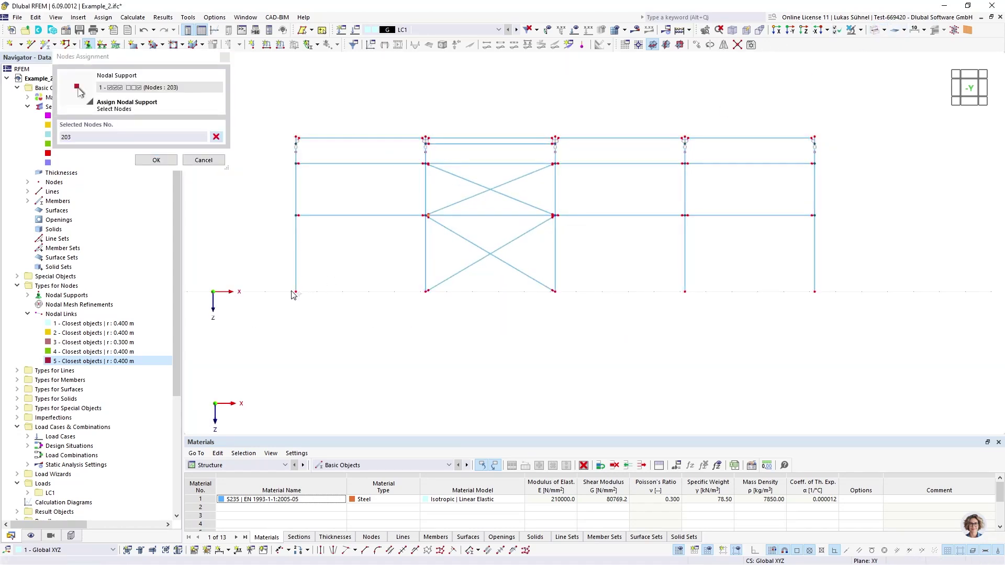
{"action": "left_click_drag", "start_coordinate": [284, 296], "coordinate": [915, 319]}
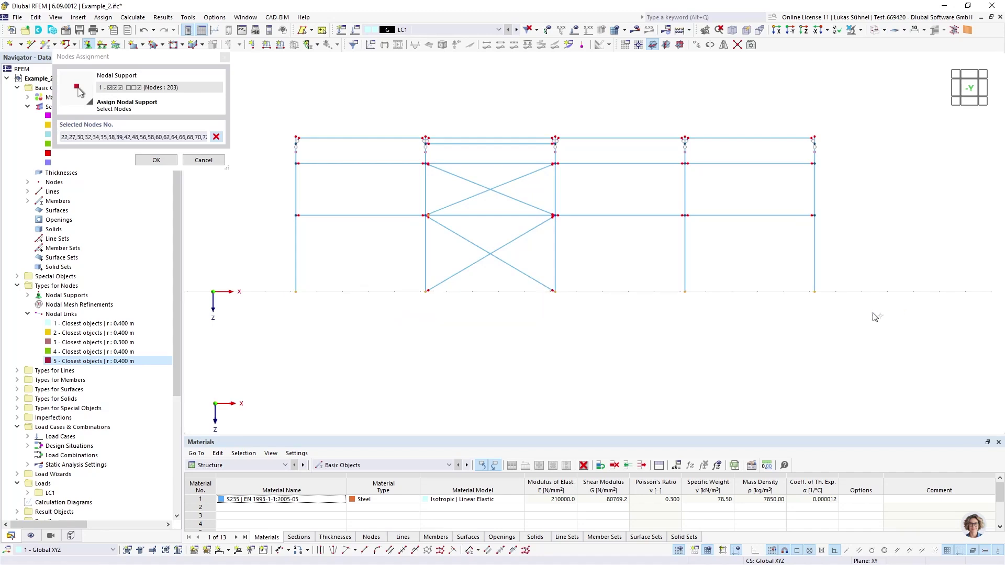
{"action": "left_click", "coordinate": [156, 159]}
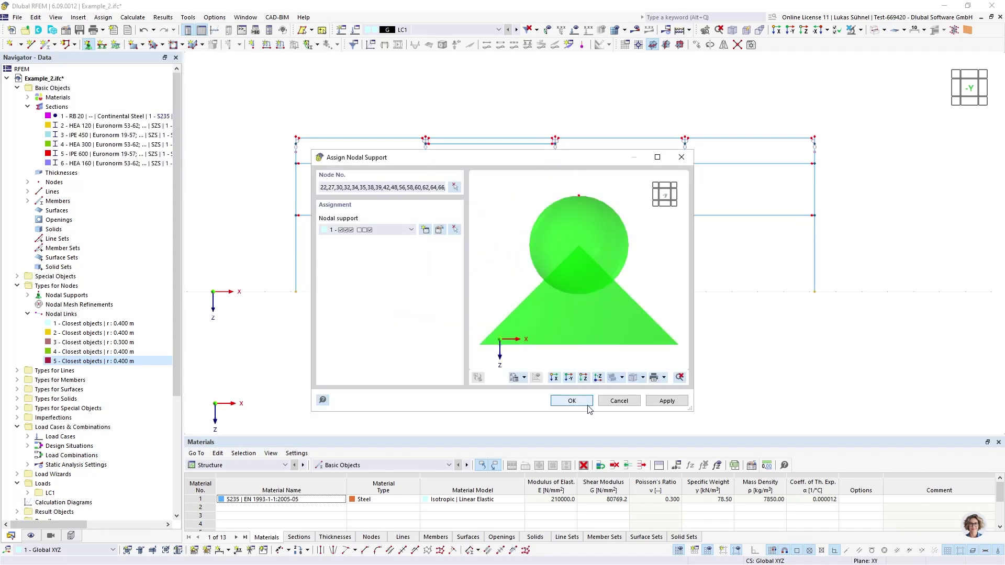
{"action": "left_click", "coordinate": [570, 397]}
Step: Check the supports at the column bases and enlarge the display size of the nodal support symbols
{"action": "middle_click_drag", "start_coordinate": [314, 270], "coordinate": [317, 271], "text": "ctrl"}
{"action": "scroll", "coordinate": [447, 262], "scroll_direction": "up", "scroll_amount": 8}
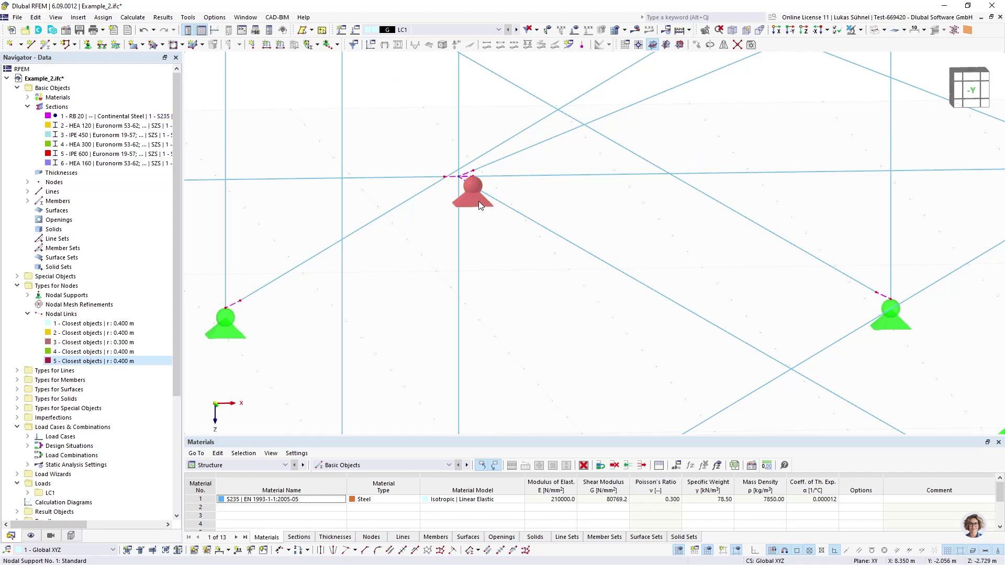
{"action": "scroll", "coordinate": [433, 205], "scroll_direction": "down", "scroll_amount": 10}
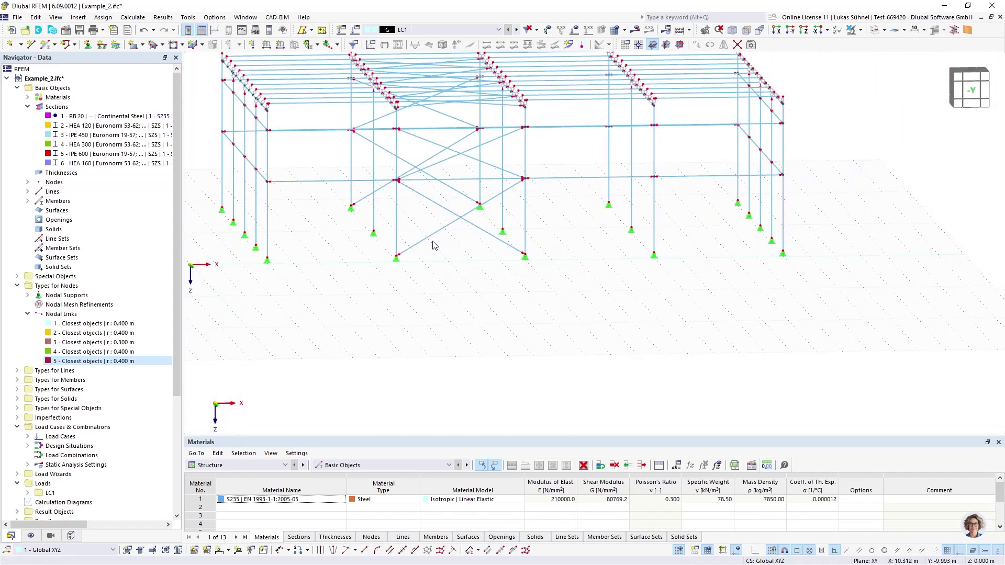
{"action": "middle_click_drag", "start_coordinate": [467, 283], "coordinate": [498, 281], "text": "ctrl"}
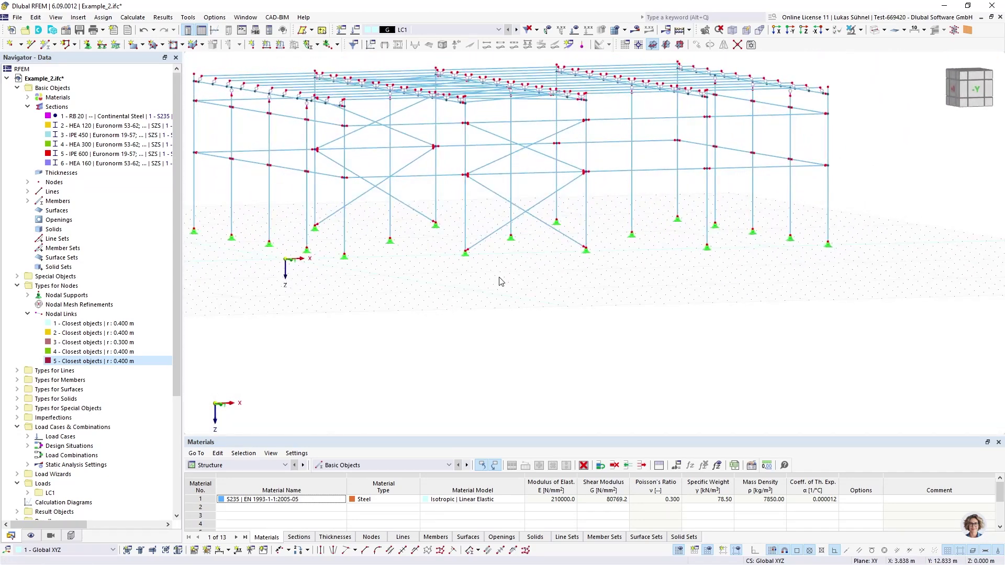
{"action": "right_click", "coordinate": [469, 259]}
{"action": "left_click_drag", "start_coordinate": [500, 352], "coordinate": [507, 353]}
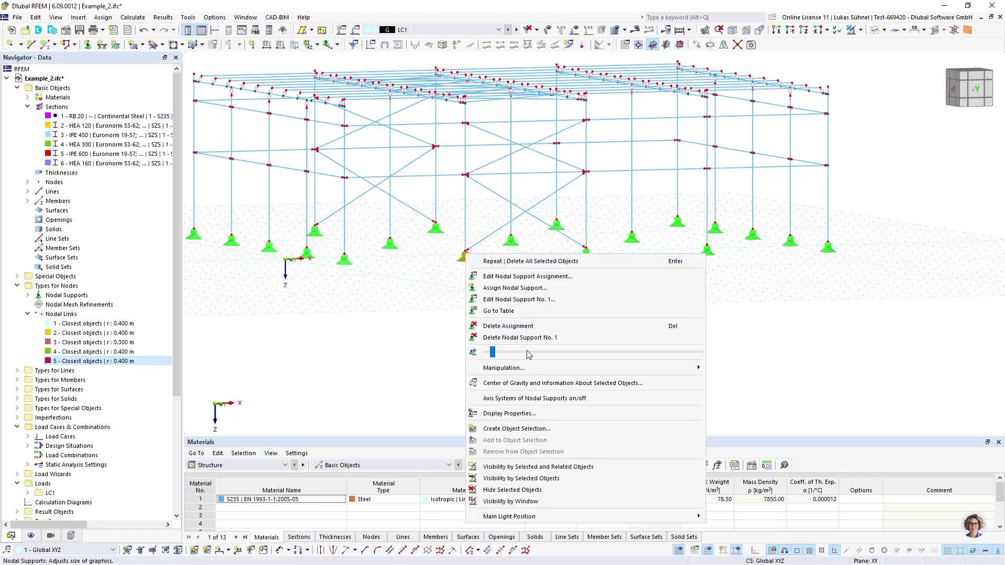
{"action": "left_click", "coordinate": [423, 327]}
Step: Render the model as solid and set the member type of all RB 20 bracing members to Tension
{"action": "middle_click_drag", "start_coordinate": [400, 335], "coordinate": [427, 348], "text": "ctrl"}
{"action": "scroll", "coordinate": [424, 333], "scroll_direction": "down", "scroll_amount": 4}
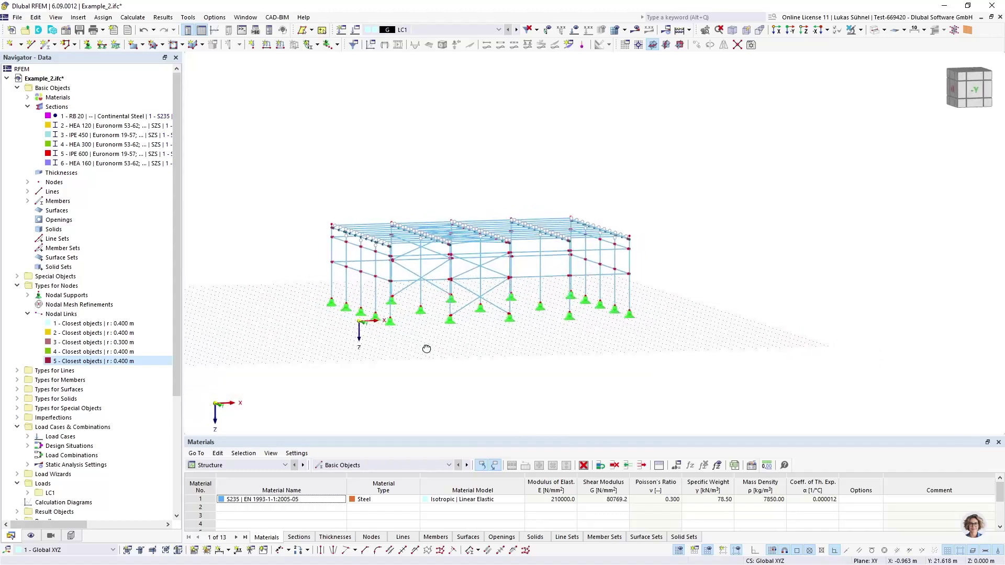
{"action": "left_click", "coordinate": [875, 30]}
{"action": "left_click", "coordinate": [73, 117]}
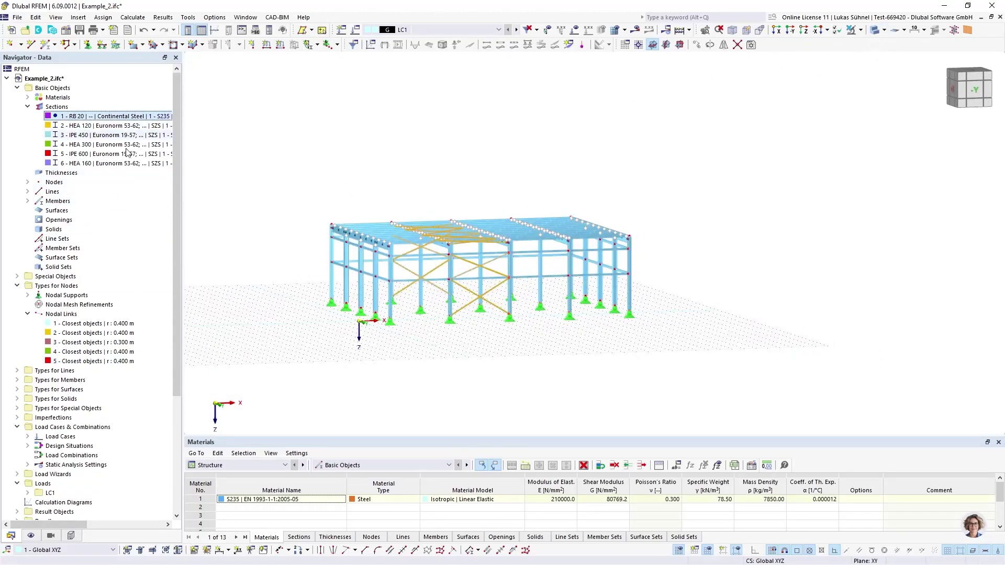
{"action": "left_click", "coordinate": [97, 116]}
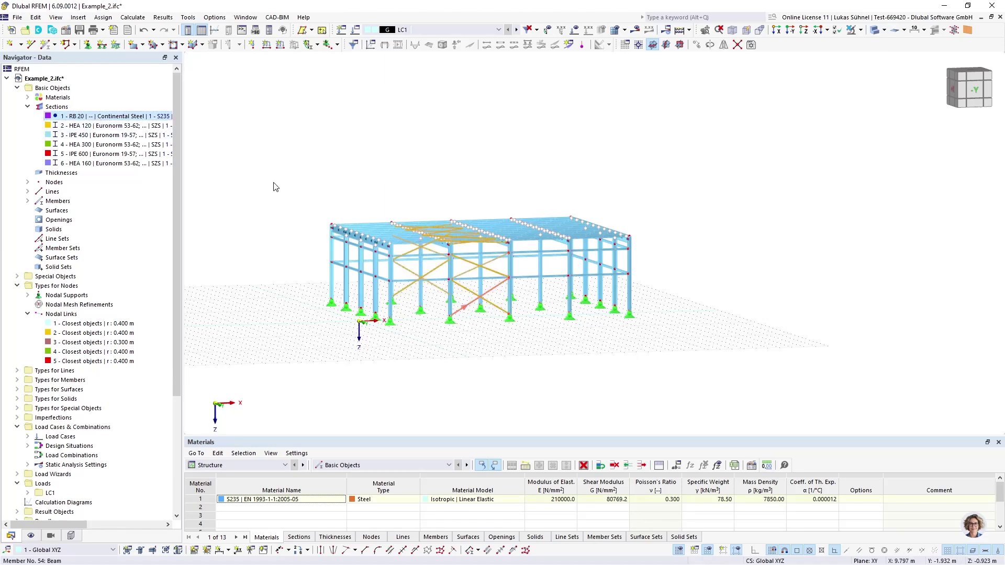
{"action": "double_click", "coordinate": [373, 183]}
{"action": "left_click", "coordinate": [268, 144]}
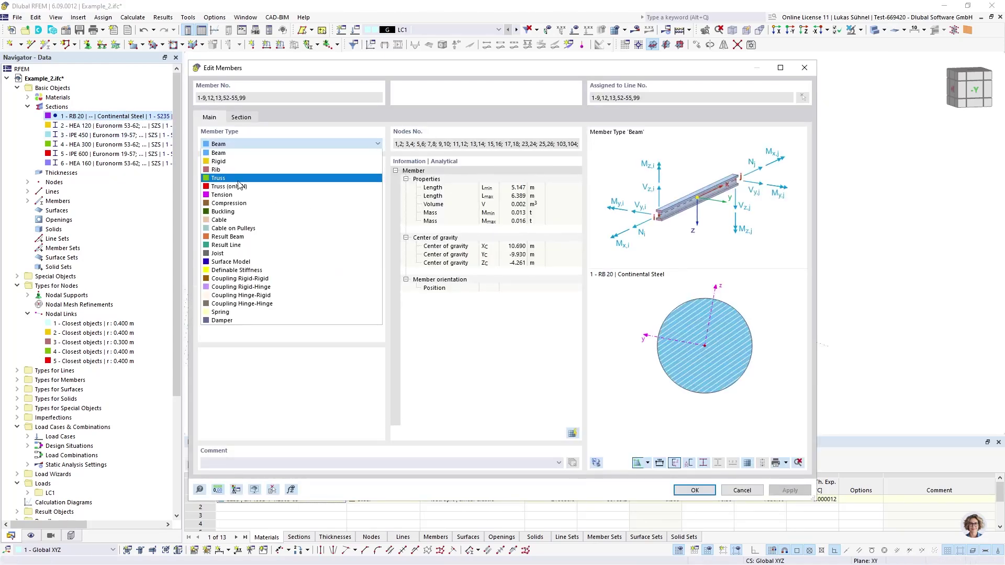
{"action": "left_click", "coordinate": [231, 195]}
{"action": "left_click", "coordinate": [694, 490]}
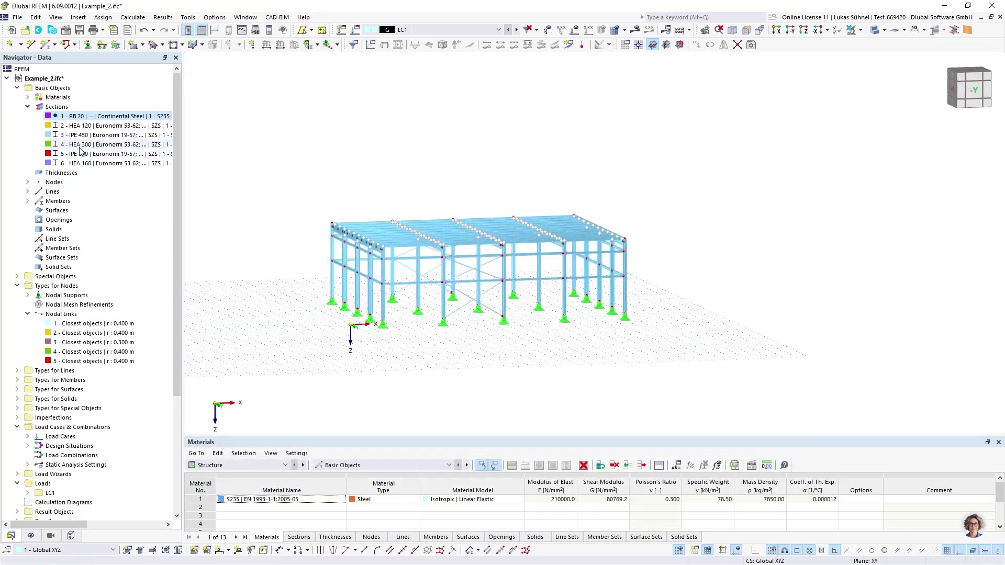
Step: Review the member type options of the HEA 120 wall beams and confirm their settings with the type Beam
{"action": "left_click", "coordinate": [82, 127]}
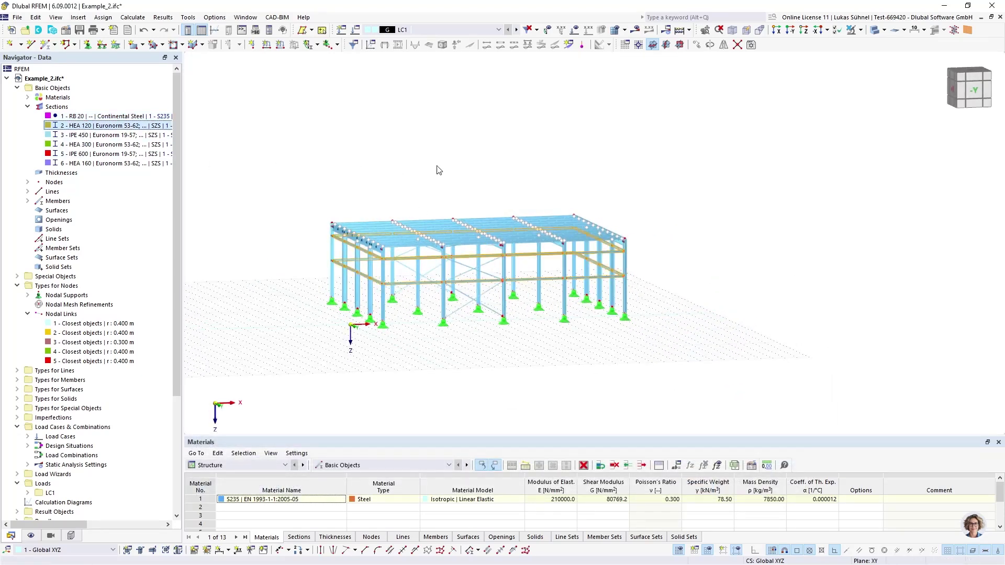
{"action": "left_click", "coordinate": [791, 486]}
{"action": "double_click", "coordinate": [373, 247]}
{"action": "left_click", "coordinate": [254, 144]}
{"action": "left_click", "coordinate": [236, 181]}
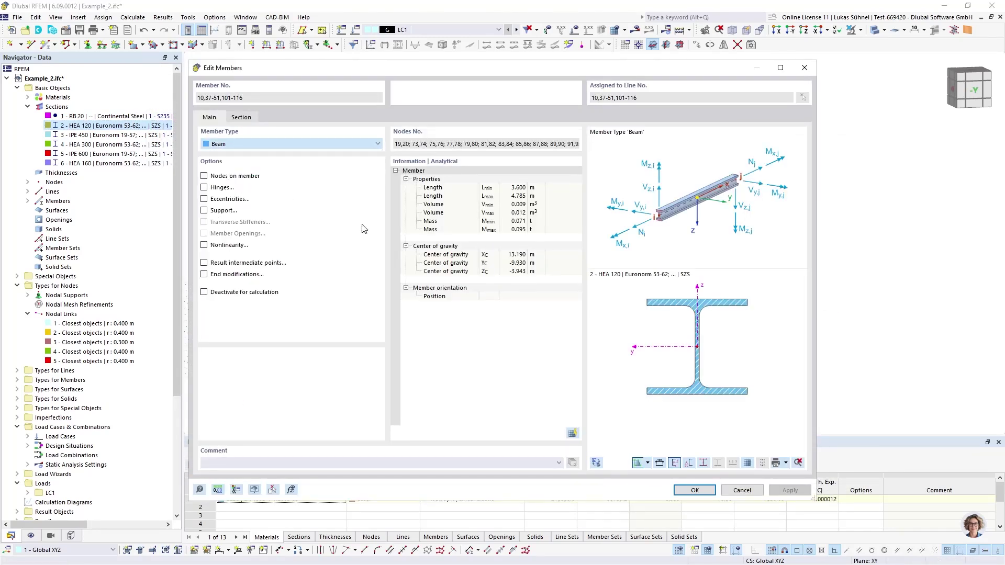
{"action": "left_click", "coordinate": [695, 491]}
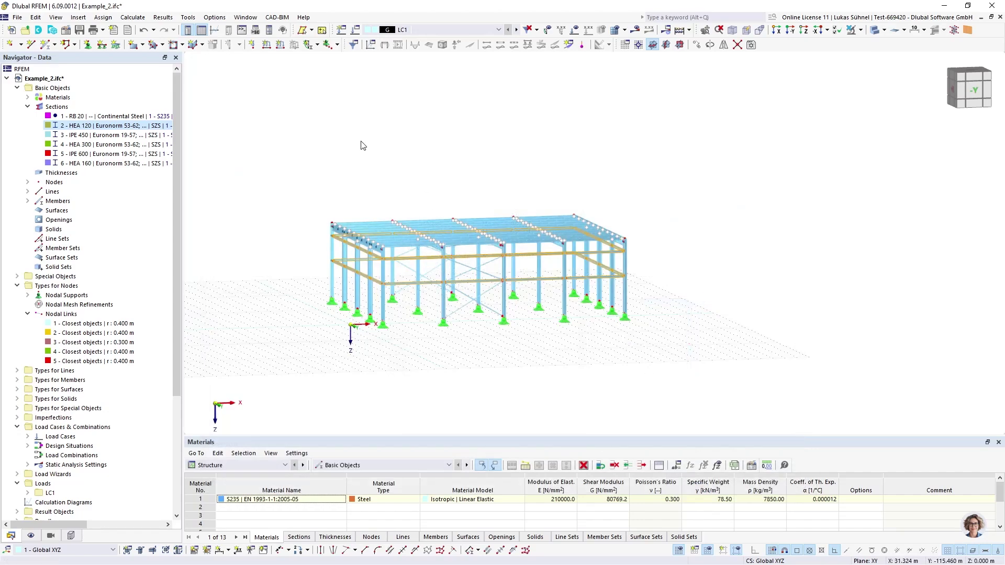
Step: Examine how the purlins sit against the rafters in the solid view of the roof and gable frame
{"action": "middle_click_drag", "start_coordinate": [359, 146], "coordinate": [368, 198], "text": "ctrl"}
{"action": "middle_click_drag", "start_coordinate": [478, 140], "coordinate": [411, 160], "text": "ctrl"}
{"action": "scroll", "coordinate": [371, 264], "scroll_direction": "up", "scroll_amount": 5}
{"action": "scroll", "coordinate": [370, 262], "scroll_direction": "up", "scroll_amount": 3}
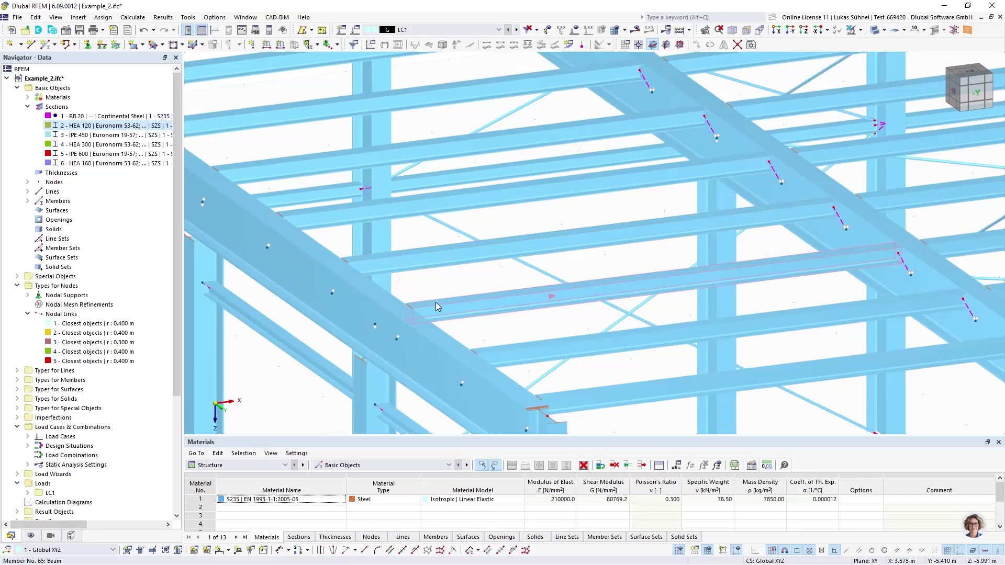
{"action": "scroll", "coordinate": [407, 329], "scroll_direction": "down", "scroll_amount": 6}
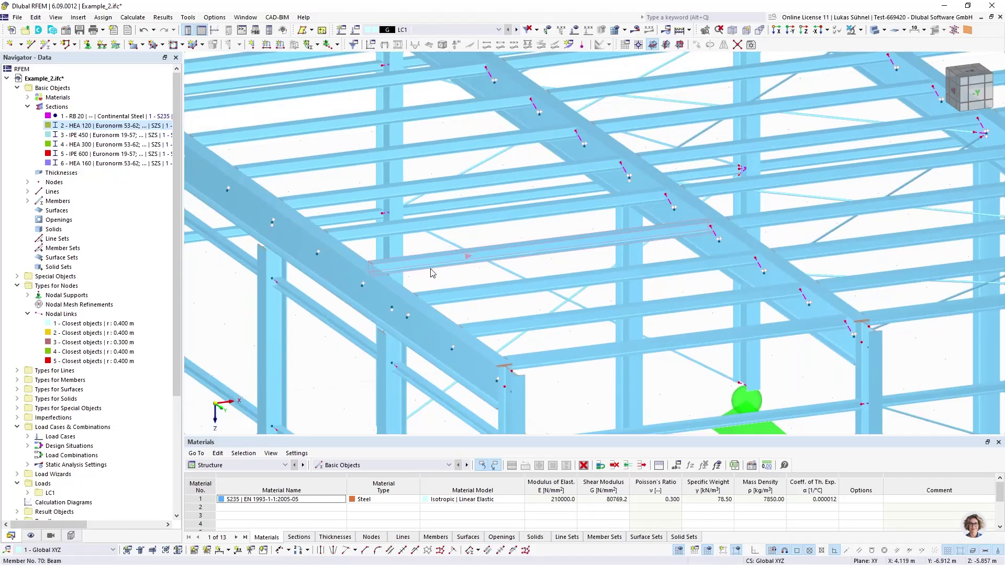
{"action": "middle_click_drag", "start_coordinate": [284, 299], "coordinate": [418, 257]}
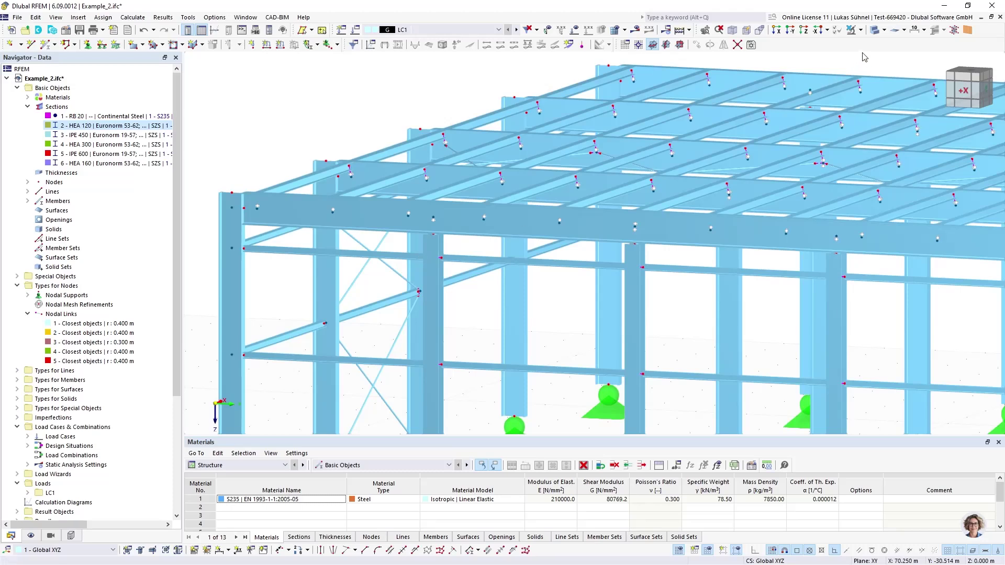
Step: Examine the rigid links of the purlins and gable columns at the end rafter in wireframe, and return to solid rendering
{"action": "left_click", "coordinate": [874, 30]}
{"action": "scroll", "coordinate": [614, 276], "scroll_direction": "up", "scroll_amount": 6}
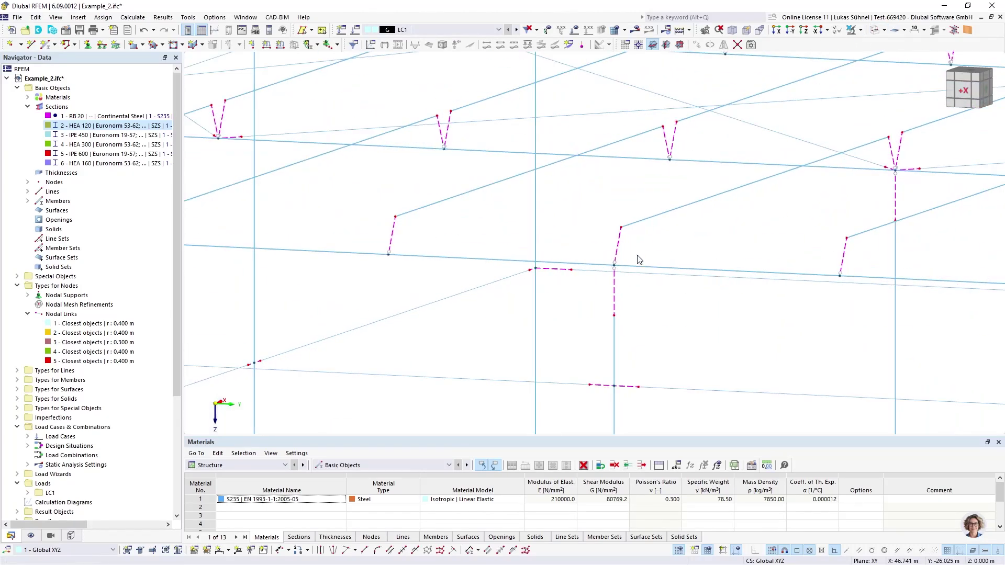
{"action": "scroll", "coordinate": [616, 341], "scroll_direction": "down", "scroll_amount": 3}
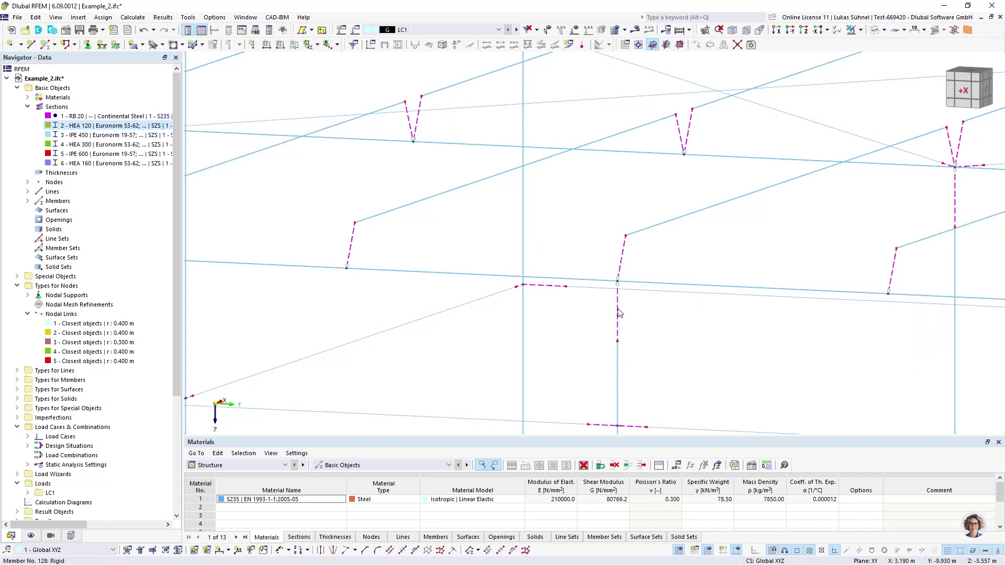
{"action": "scroll", "coordinate": [512, 287], "scroll_direction": "down", "scroll_amount": 6}
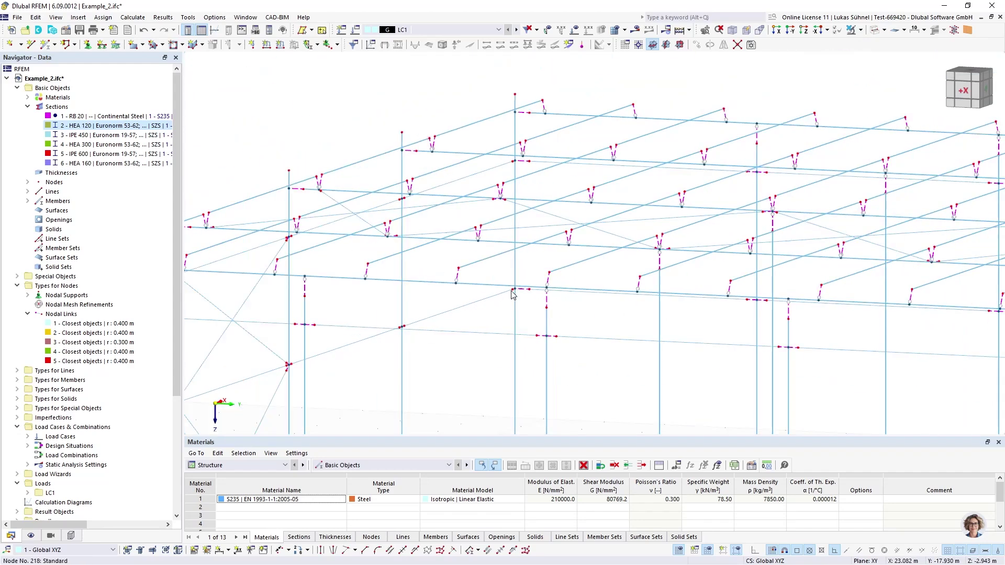
{"action": "left_click", "coordinate": [876, 32]}
{"action": "scroll", "coordinate": [506, 139], "scroll_direction": "down", "scroll_amount": 6}
{"action": "middle_click_drag", "start_coordinate": [581, 168], "coordinate": [392, 211], "text": "ctrl"}
{"action": "middle_click_drag", "start_coordinate": [435, 112], "coordinate": [426, 138]}
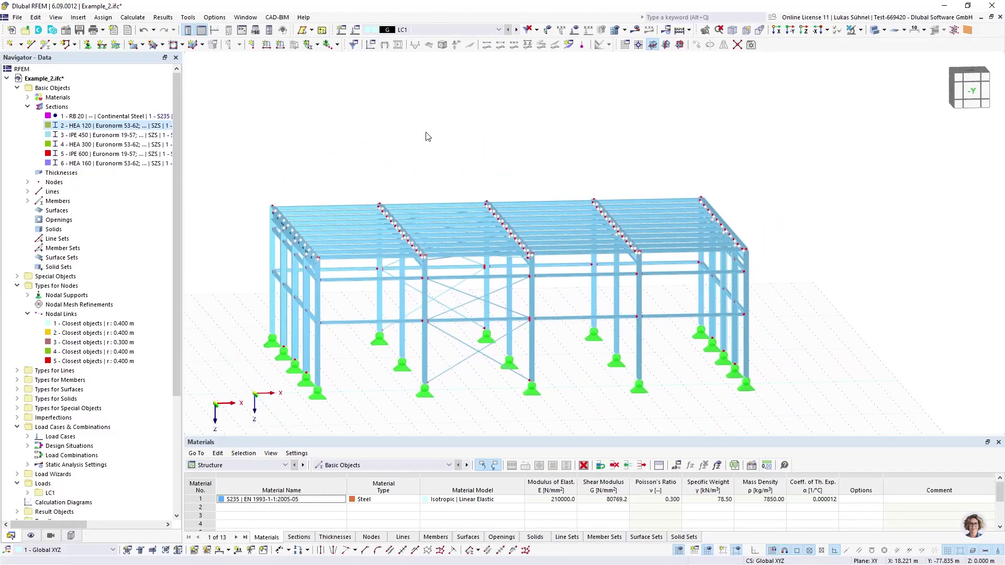
Step: Open load case LC1 for editing and calculate it with active self-weight
{"action": "scroll", "coordinate": [89, 374], "scroll_direction": "down", "scroll_amount": 6}
{"action": "double_click", "coordinate": [50, 333]}
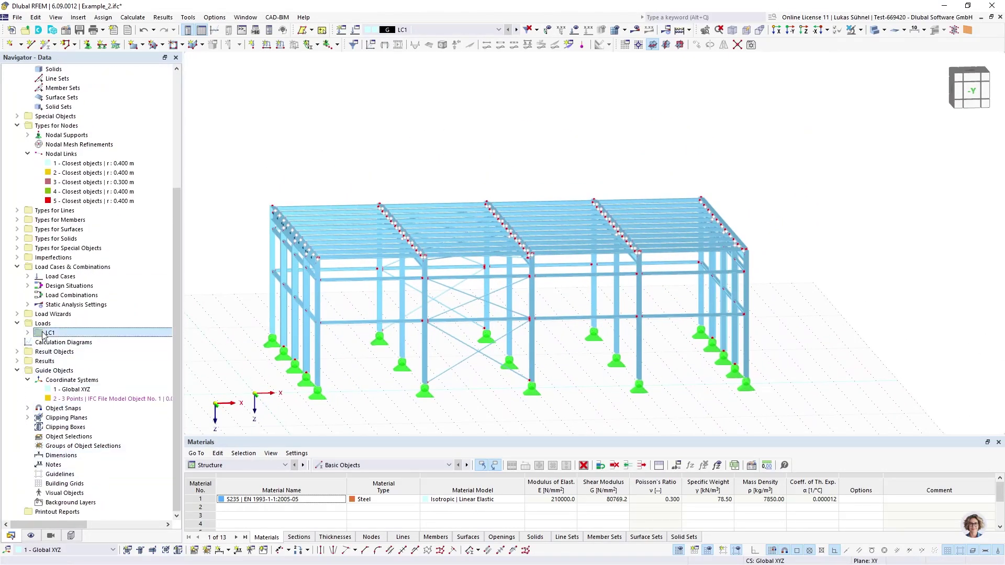
{"action": "left_click", "coordinate": [28, 333]}
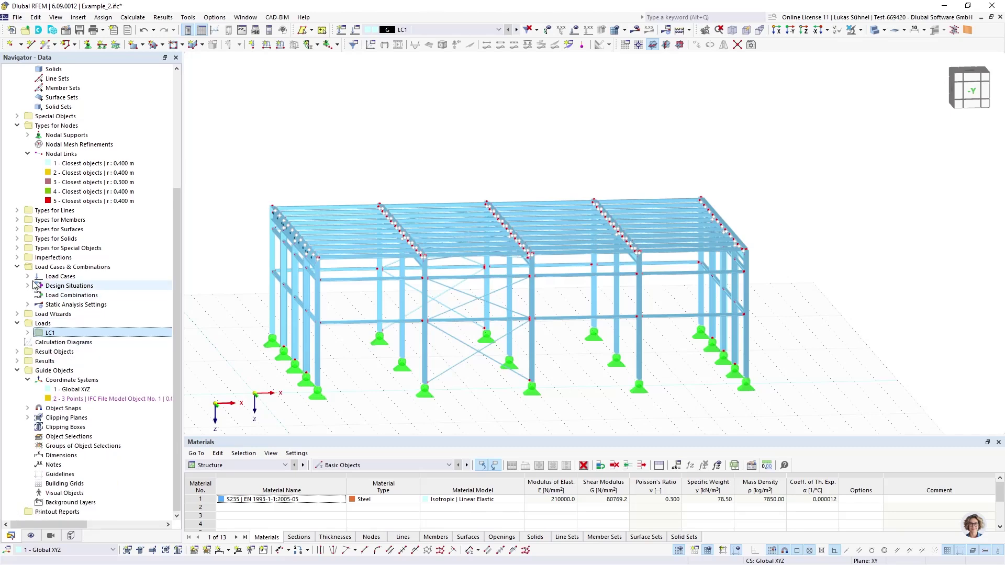
{"action": "left_click", "coordinate": [28, 277]}
{"action": "left_click", "coordinate": [75, 287]}
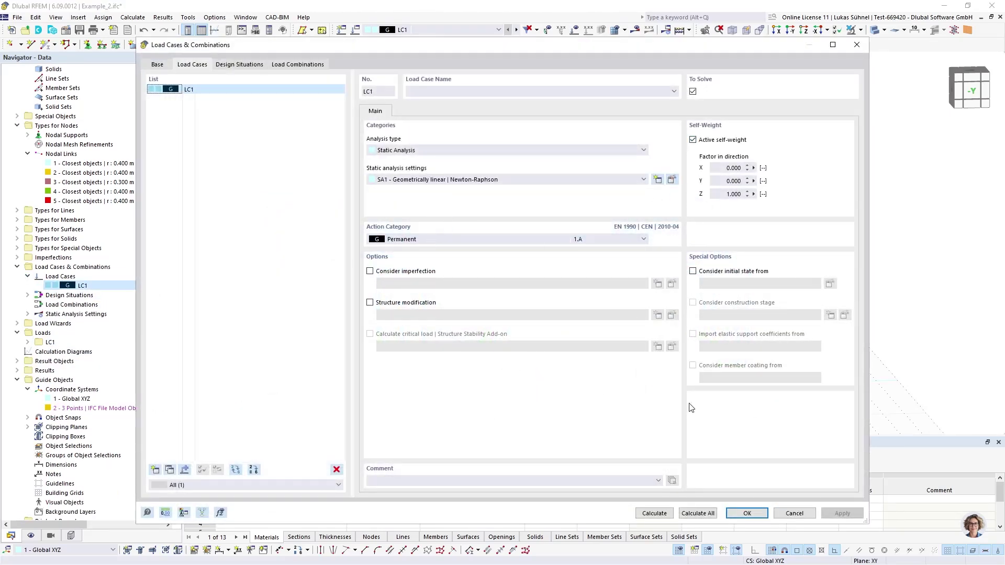
{"action": "left_click", "coordinate": [654, 513]}
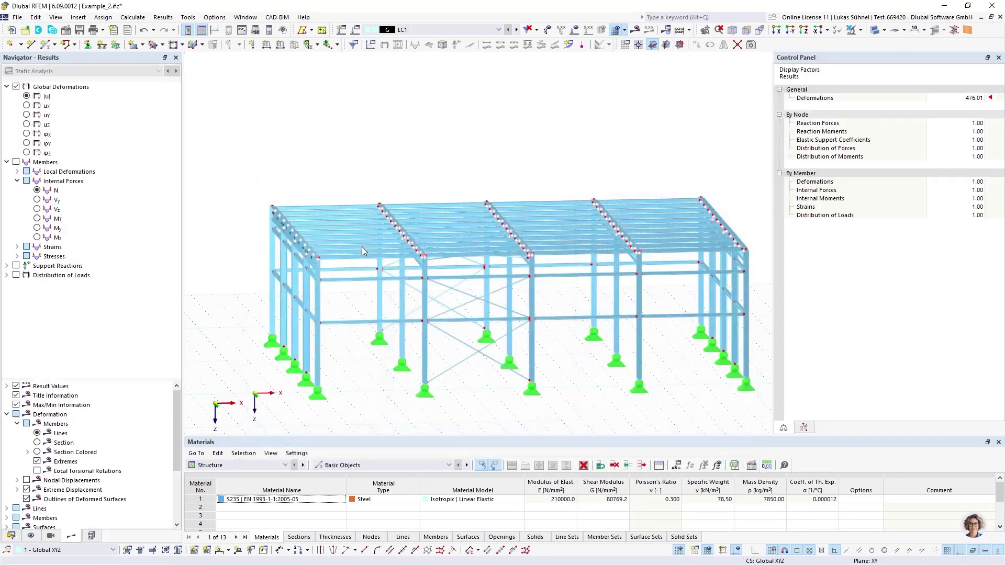
Step: Examine the global displacements |u| of LC1 on the whole hall
{"action": "middle_click_drag", "start_coordinate": [296, 166], "coordinate": [384, 160]}
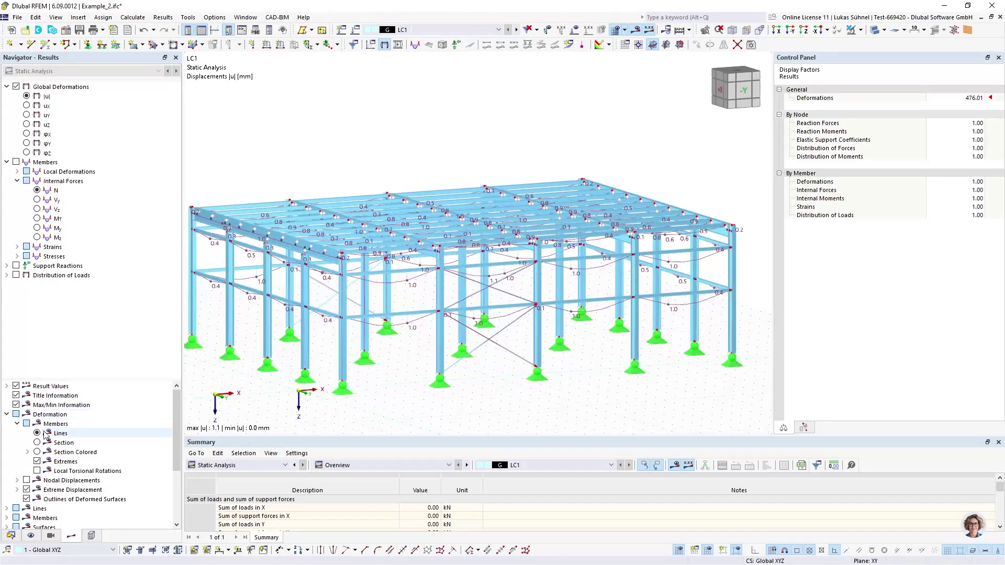
{"action": "middle_click_drag", "start_coordinate": [325, 220], "coordinate": [385, 217], "text": "ctrl"}
{"action": "scroll", "coordinate": [382, 215], "scroll_direction": "down", "scroll_amount": 2}
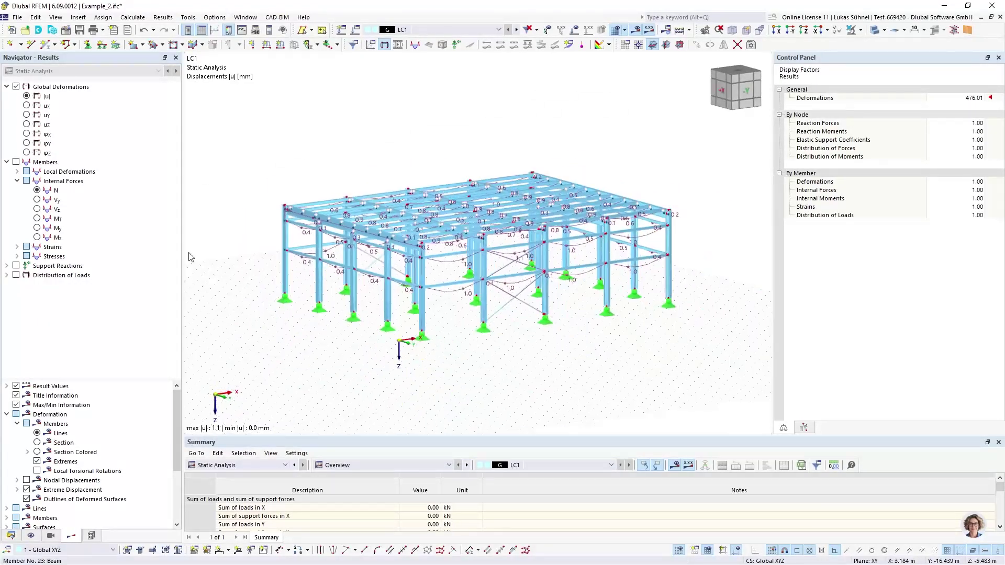
Step: Display the axial forces N of the members for LC1 and examine them on the wireframe model
{"action": "left_click", "coordinate": [37, 190]}
{"action": "middle_click_drag", "start_coordinate": [346, 156], "coordinate": [344, 217], "text": "ctrl"}
{"action": "left_click", "coordinate": [874, 31]}
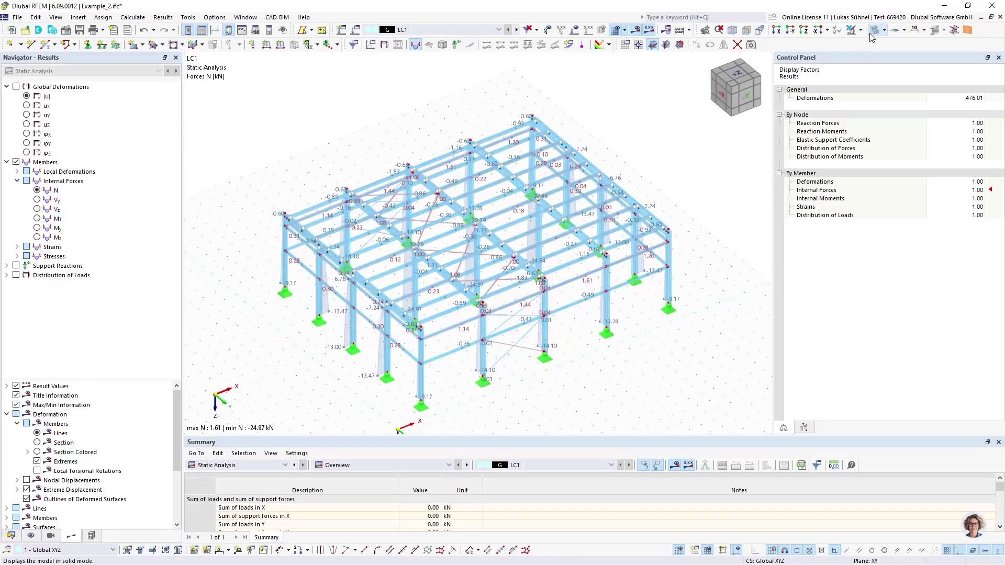
{"action": "middle_click_drag", "start_coordinate": [483, 217], "coordinate": [554, 163], "text": "ctrl"}
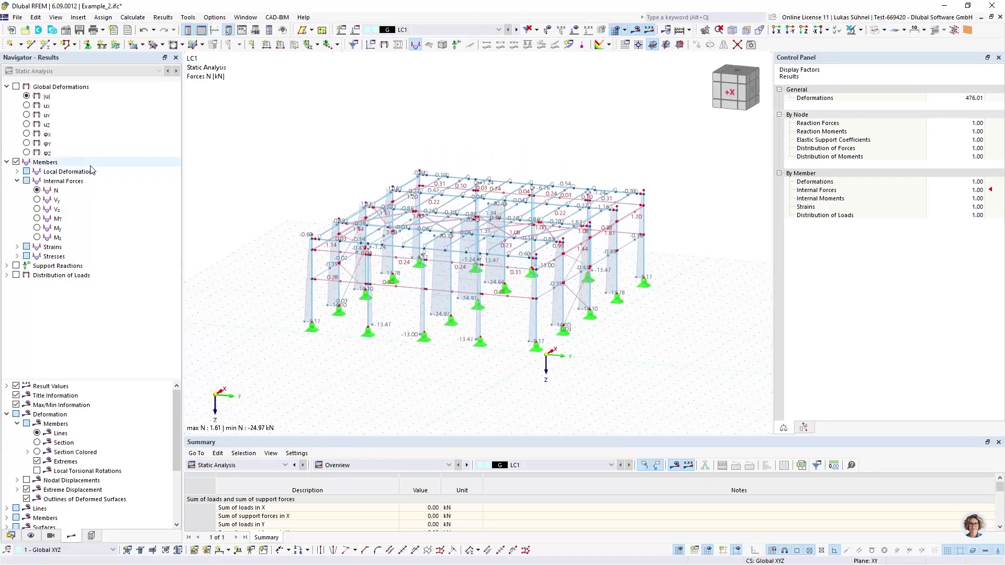
Step: Display the member bending moments My for LC1, examine them across the hall, and restore solid rendering
{"action": "left_click", "coordinate": [37, 228]}
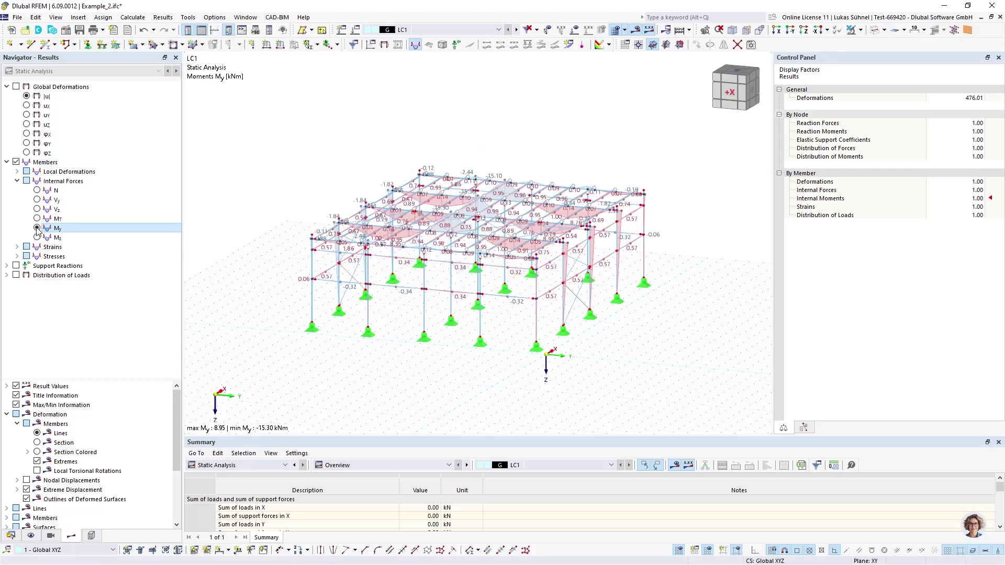
{"action": "scroll", "coordinate": [359, 216], "scroll_direction": "up", "scroll_amount": 6}
{"action": "middle_click_drag", "start_coordinate": [556, 244], "coordinate": [406, 256]}
{"action": "middle_click", "coordinate": [368, 244]}
{"action": "middle_click", "coordinate": [375, 225]}
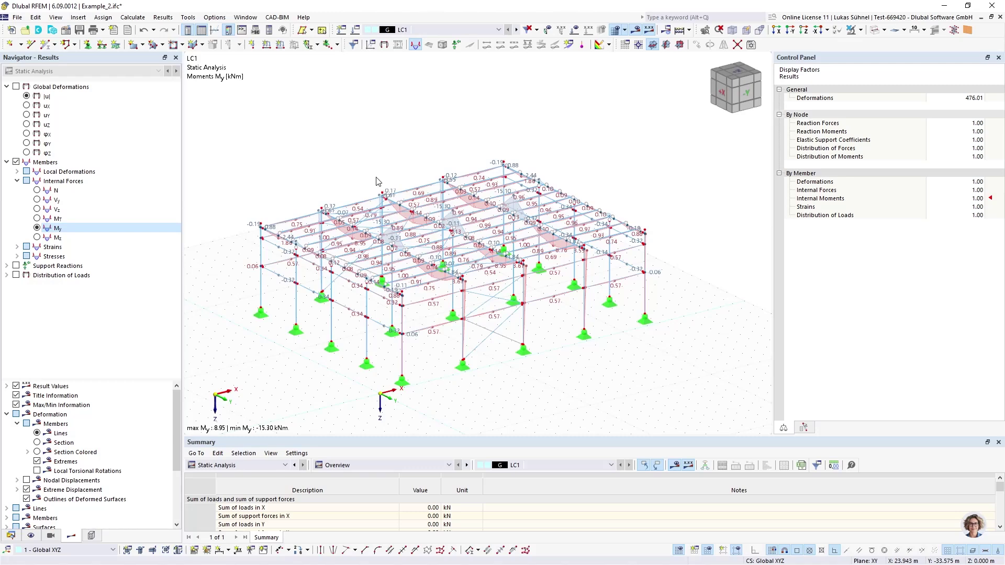
{"action": "left_click", "coordinate": [874, 29]}
{"action": "middle_click_drag", "start_coordinate": [578, 125], "coordinate": [556, 127]}
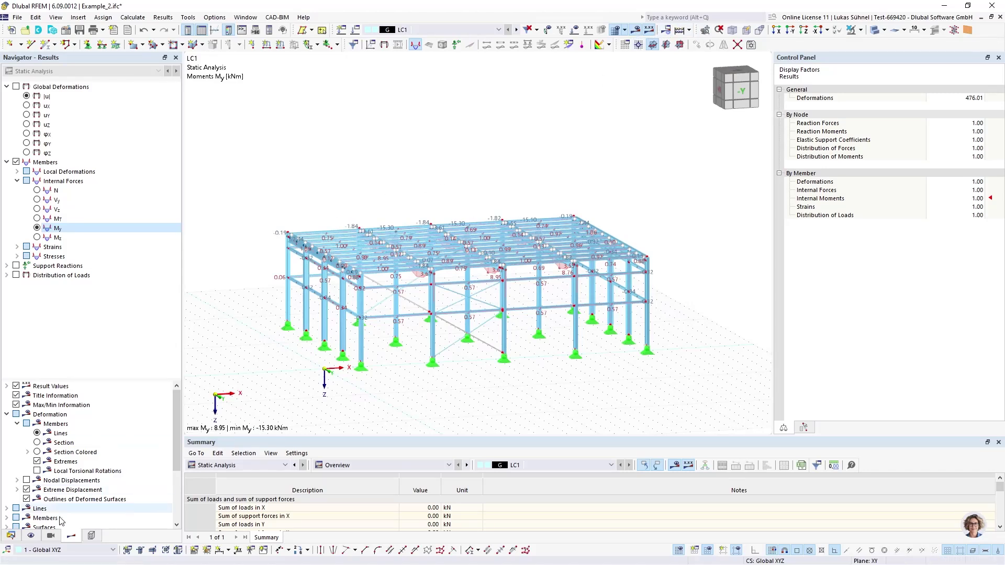
Step: Hide the LC1 results and return to the model data tree with Nodal Links collapsed and Types for Lines expanded
{"action": "left_click", "coordinate": [11, 536]}
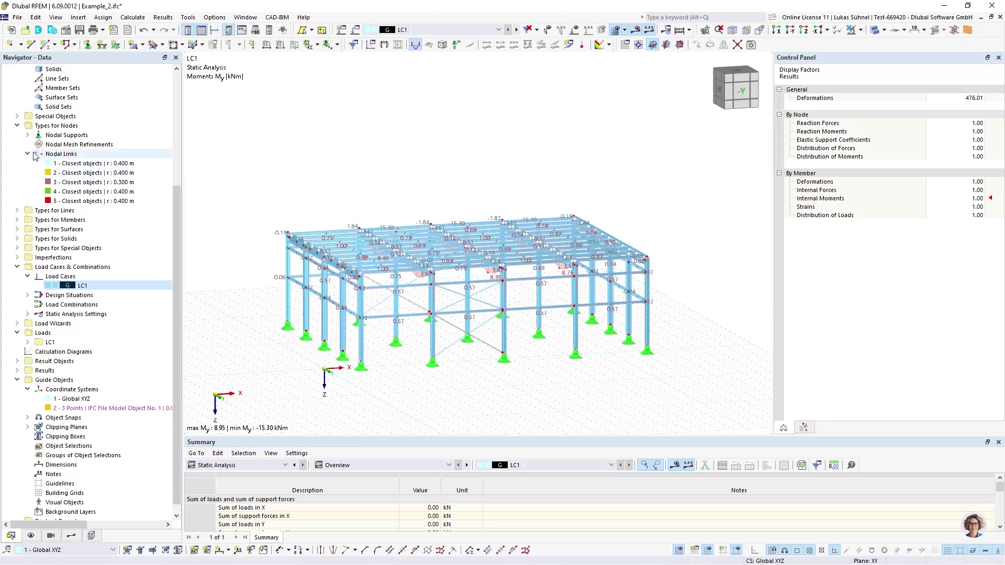
{"action": "scroll", "coordinate": [57, 188], "scroll_direction": "up", "scroll_amount": 3}
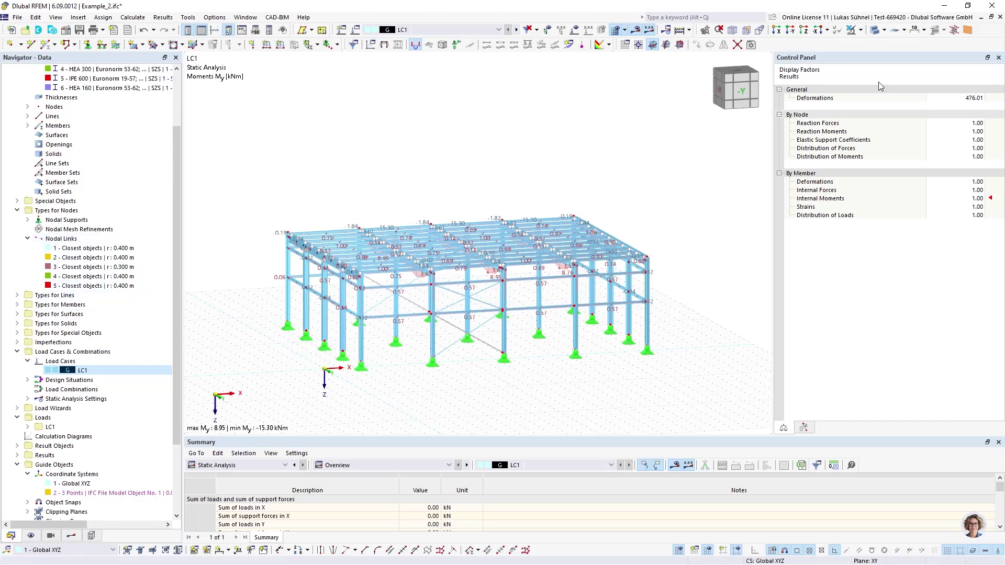
{"action": "left_click", "coordinate": [634, 32]}
{"action": "middle_click_drag", "start_coordinate": [526, 149], "coordinate": [514, 189]}
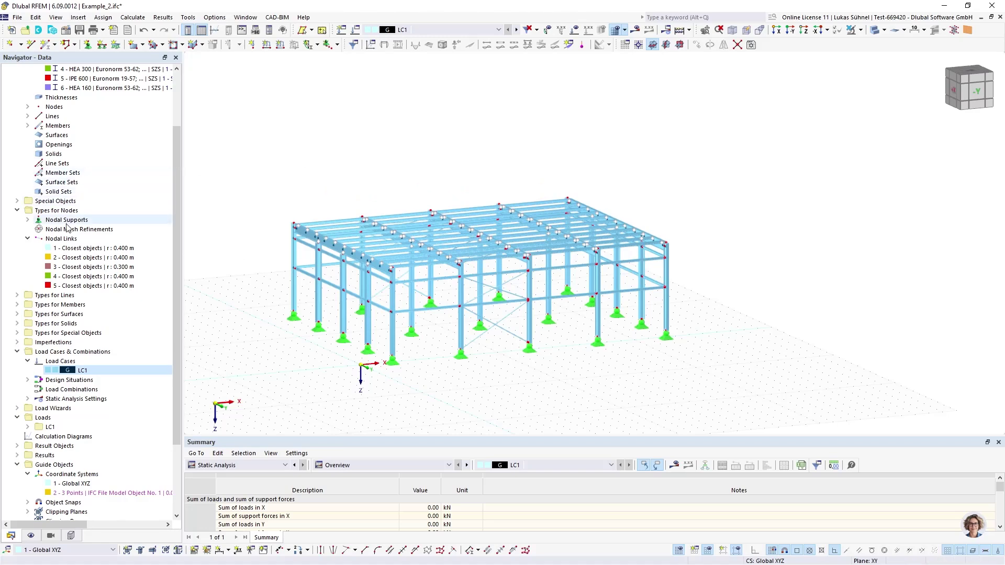
{"action": "left_click", "coordinate": [27, 238]}
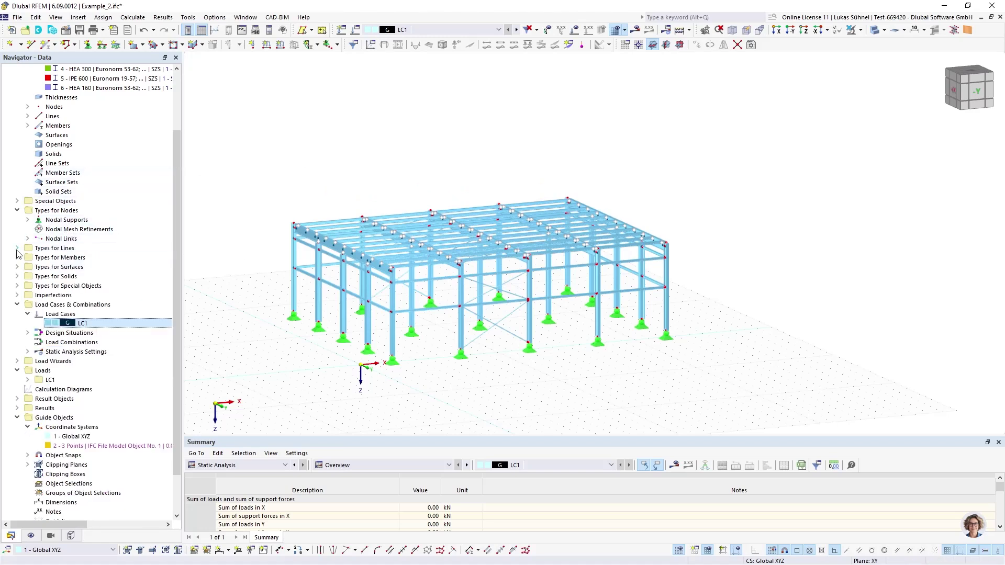
{"action": "left_click", "coordinate": [17, 248]}
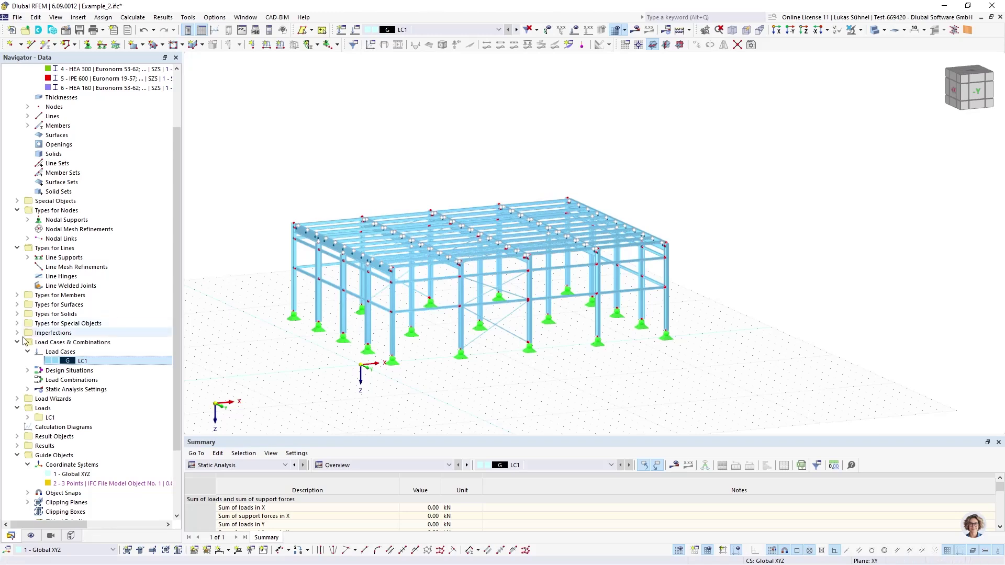
Step: Examine the hall from the front and inspect the member axes and links at the roof corner in wireframe
{"action": "middle_click_drag", "start_coordinate": [386, 385], "coordinate": [349, 395], "text": "ctrl"}
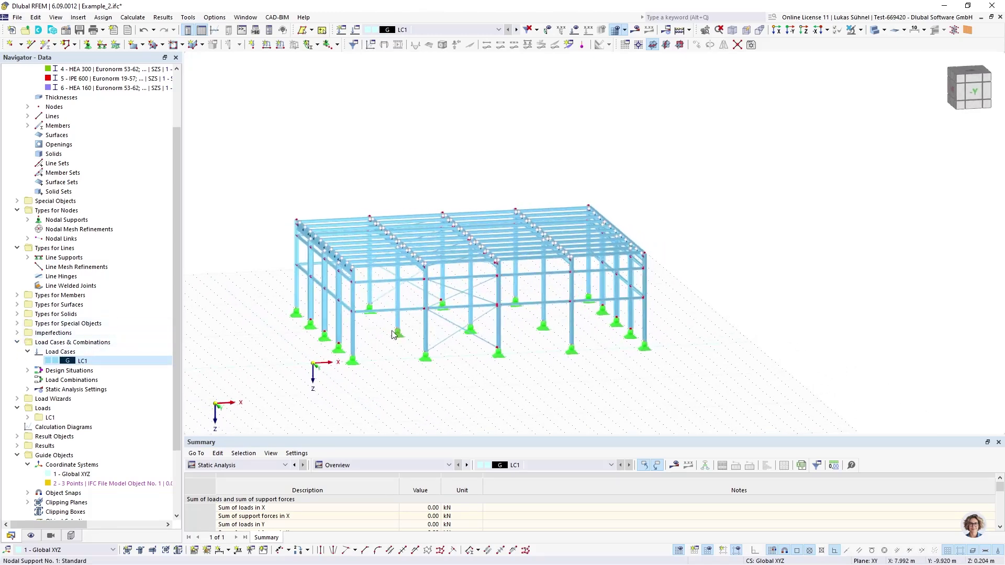
{"action": "scroll", "coordinate": [381, 333], "scroll_direction": "up", "scroll_amount": 3}
{"action": "middle_click_drag", "start_coordinate": [382, 337], "coordinate": [380, 372], "text": "ctrl"}
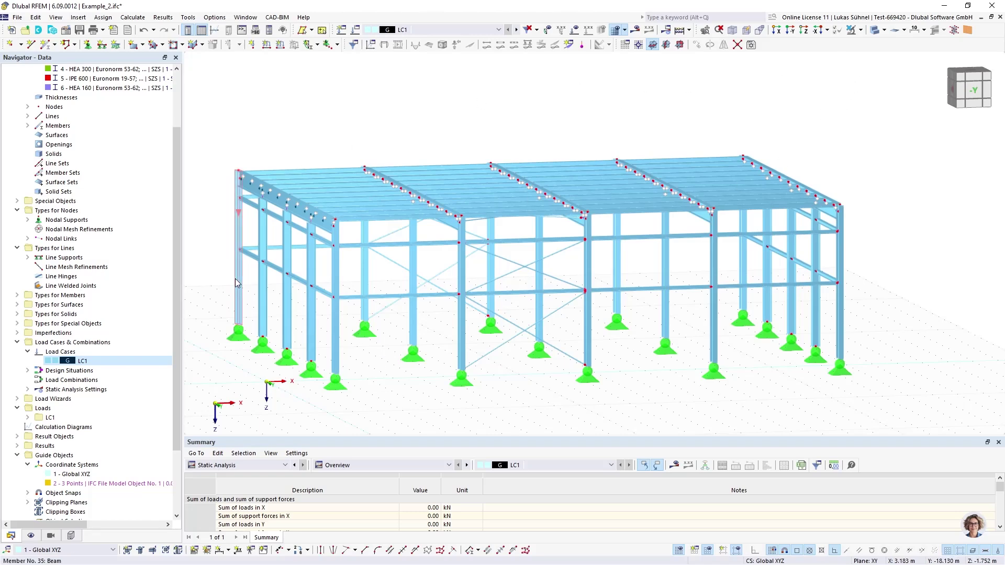
{"action": "middle_click_drag", "start_coordinate": [392, 276], "coordinate": [363, 270], "text": "ctrl"}
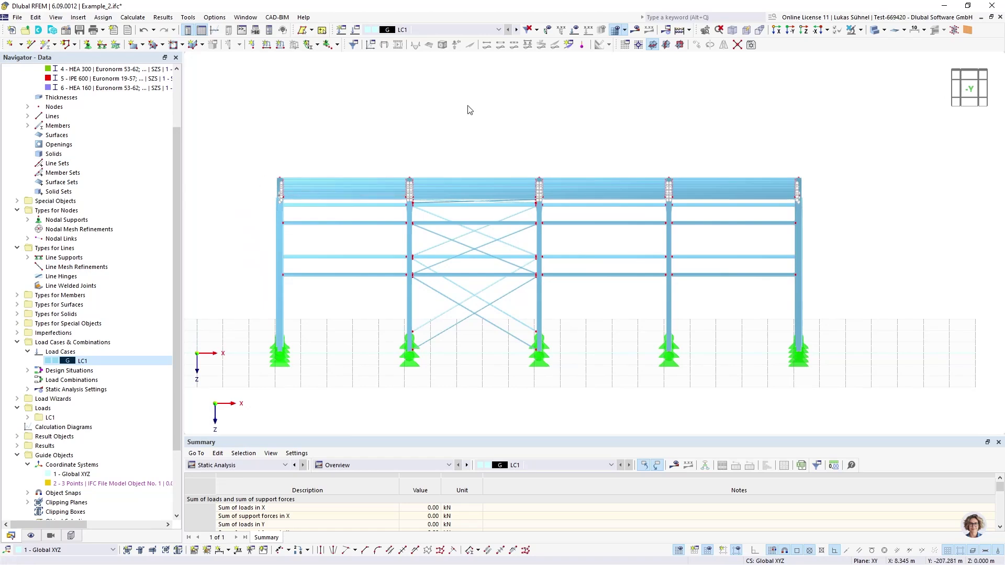
{"action": "left_click", "coordinate": [875, 30]}
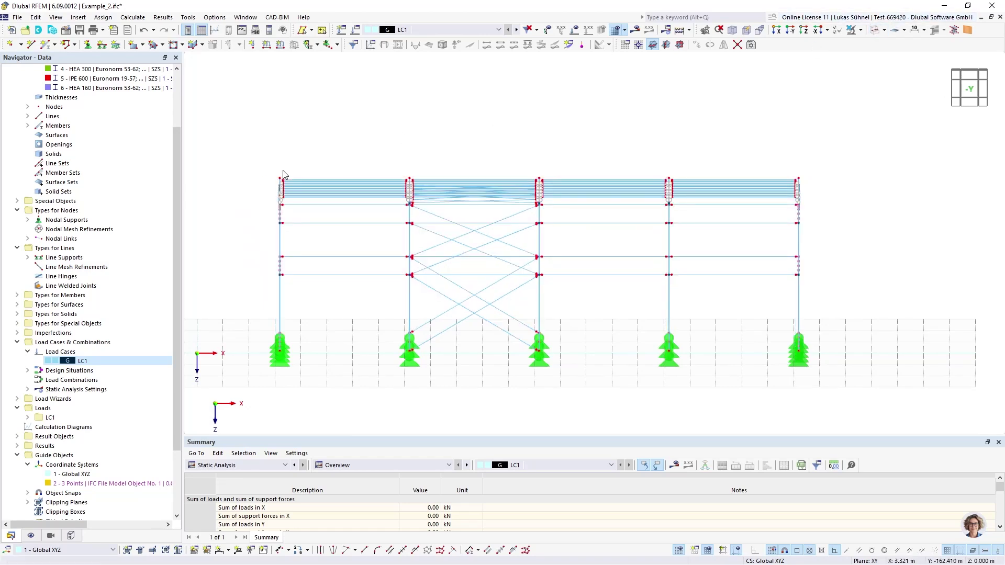
{"action": "scroll", "coordinate": [283, 175], "scroll_direction": "up", "scroll_amount": 5}
{"action": "middle_click_drag", "start_coordinate": [303, 179], "coordinate": [386, 166], "text": "ctrl"}
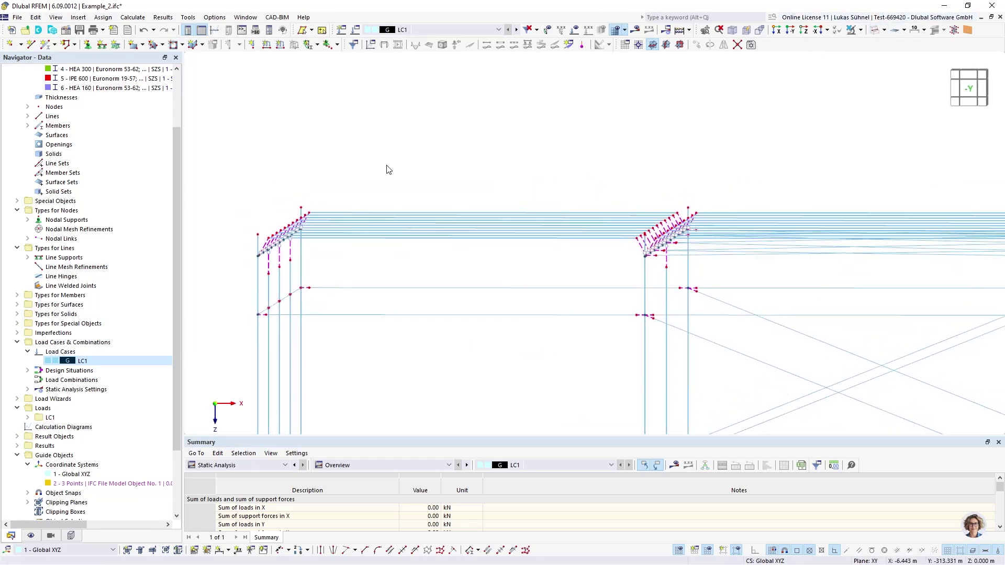
Step: Restore solid rendering and examine how columns, rafters and purlins meet at the eaves corner and across the hall
{"action": "left_click", "coordinate": [875, 29]}
{"action": "scroll", "coordinate": [361, 190], "scroll_direction": "up", "scroll_amount": 6}
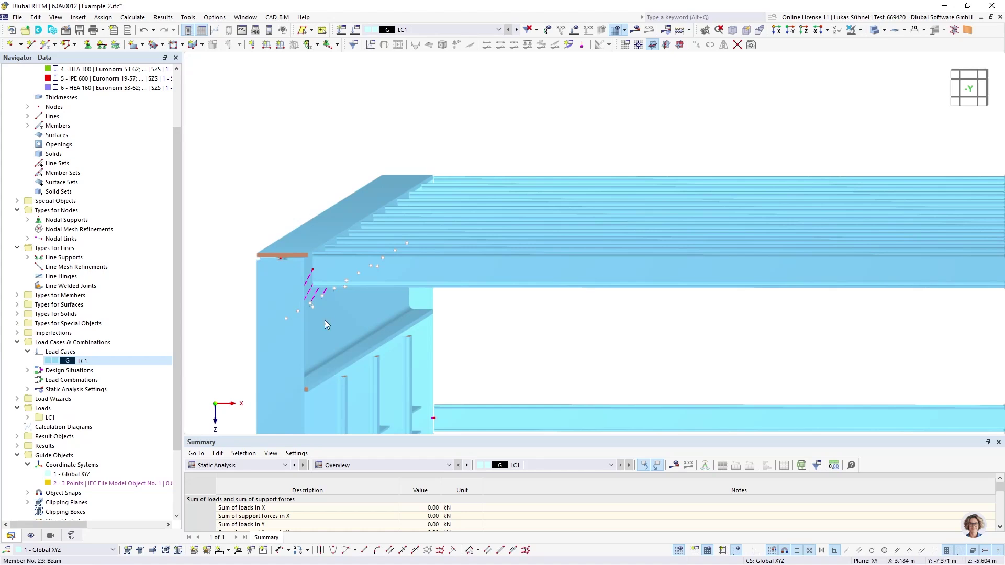
{"action": "scroll", "coordinate": [266, 219], "scroll_direction": "down", "scroll_amount": 3}
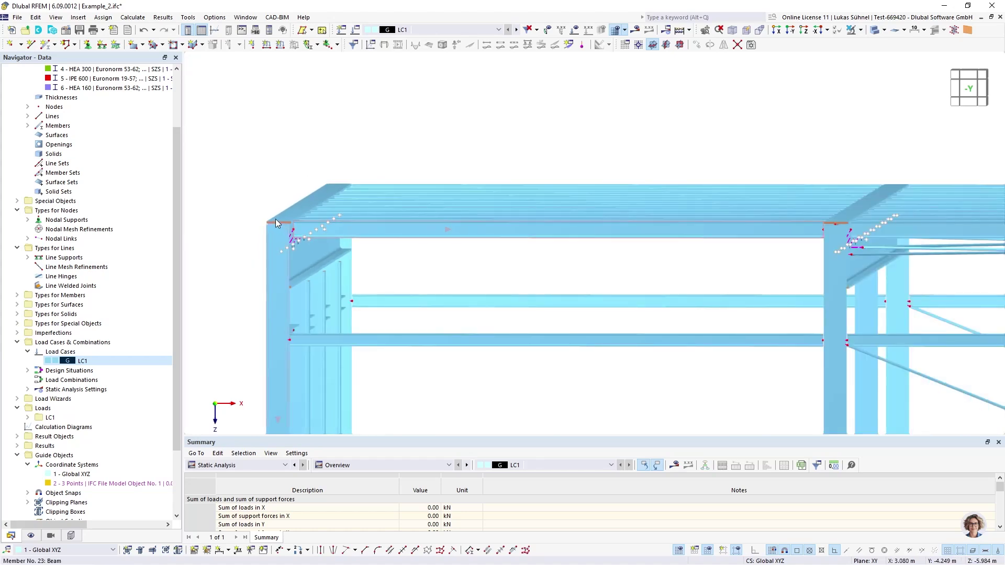
{"action": "scroll", "coordinate": [330, 163], "scroll_direction": "down", "scroll_amount": 1}
{"action": "middle_click_drag", "start_coordinate": [335, 148], "coordinate": [390, 135], "text": "ctrl"}
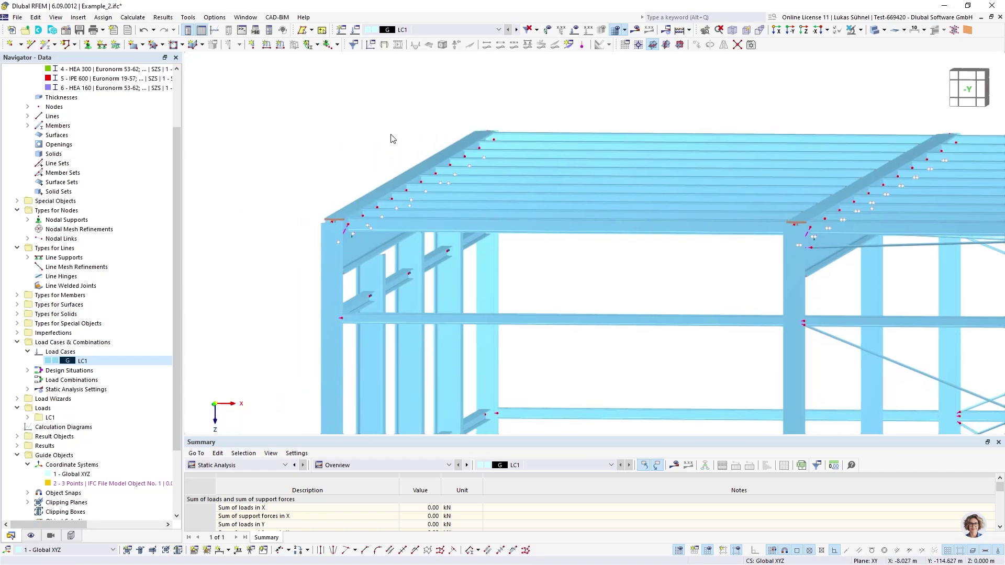
{"action": "scroll", "coordinate": [310, 214], "scroll_direction": "up", "scroll_amount": 4}
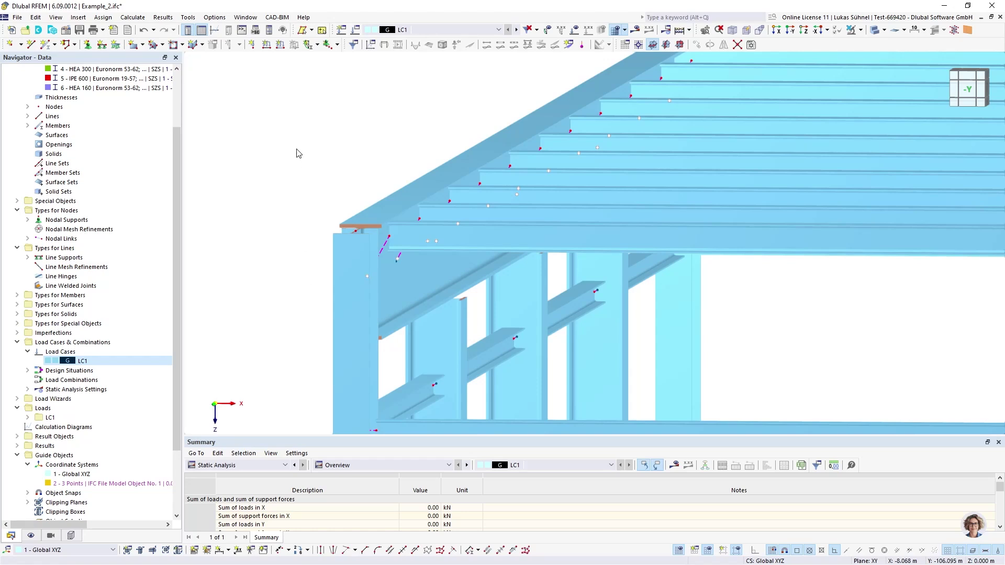
{"action": "scroll", "coordinate": [297, 153], "scroll_direction": "down", "scroll_amount": 5}
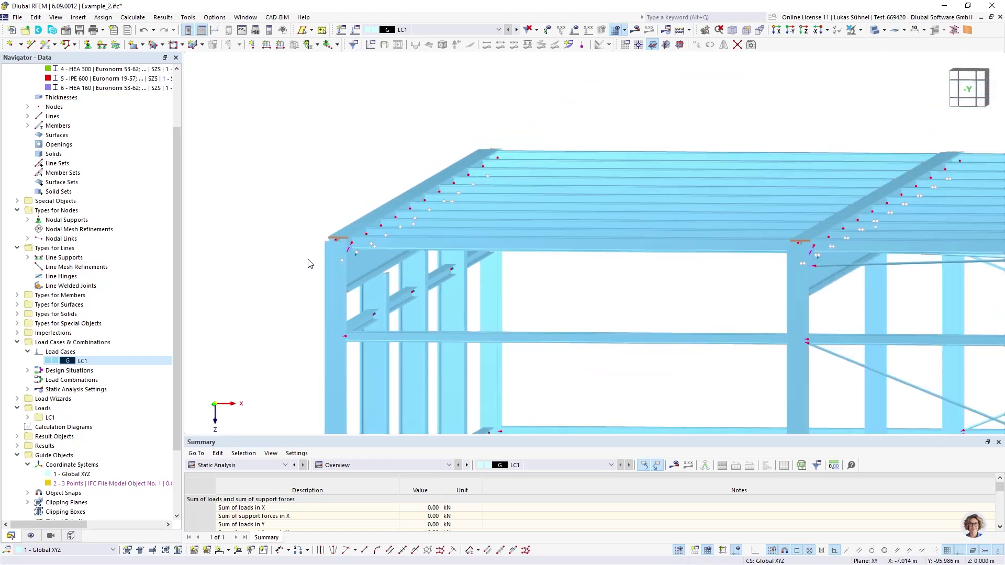
{"action": "scroll", "coordinate": [294, 260], "scroll_direction": "down", "scroll_amount": 4}
{"action": "mouse_move", "coordinate": [348, 272]}
{"action": "middle_mouse_down"}
{"action": "mouse_move", "coordinate": [307, 231]}
{"action": "mouse_move", "coordinate": [379, 284]}
{"action": "mouse_move", "coordinate": [367, 259]}
{"action": "middle_mouse_up"}
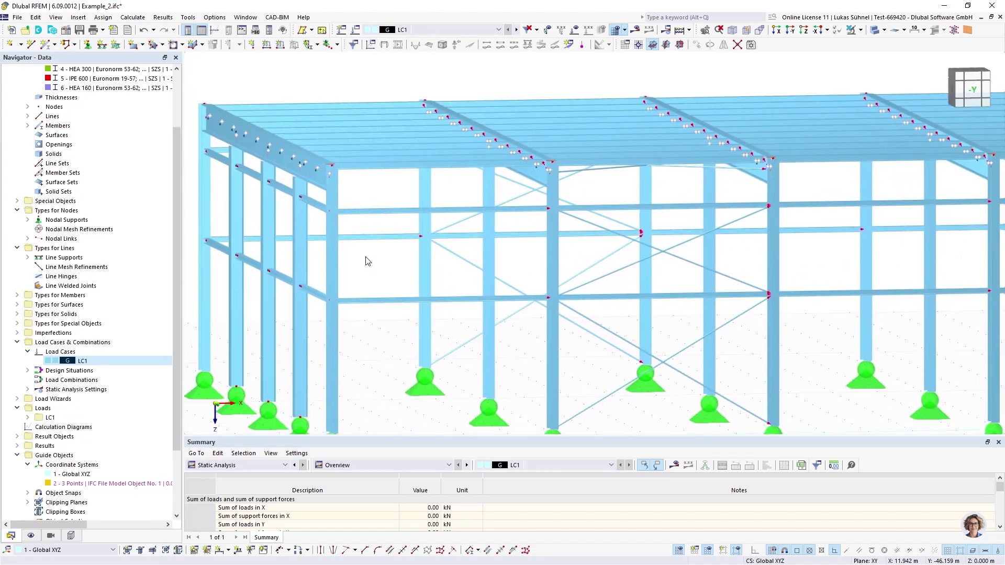
{"action": "scroll", "coordinate": [366, 268], "scroll_direction": "down", "scroll_amount": 2}
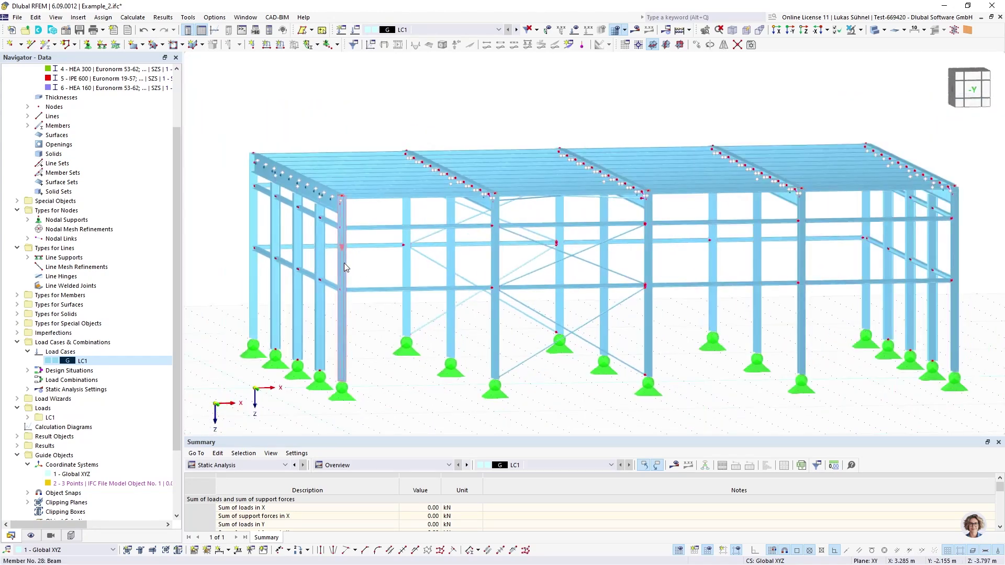
Step: Examine the IFC properties stored in the BIM data of the front corner column, member 28, and close its settings
{"action": "double_click", "coordinate": [344, 264]}
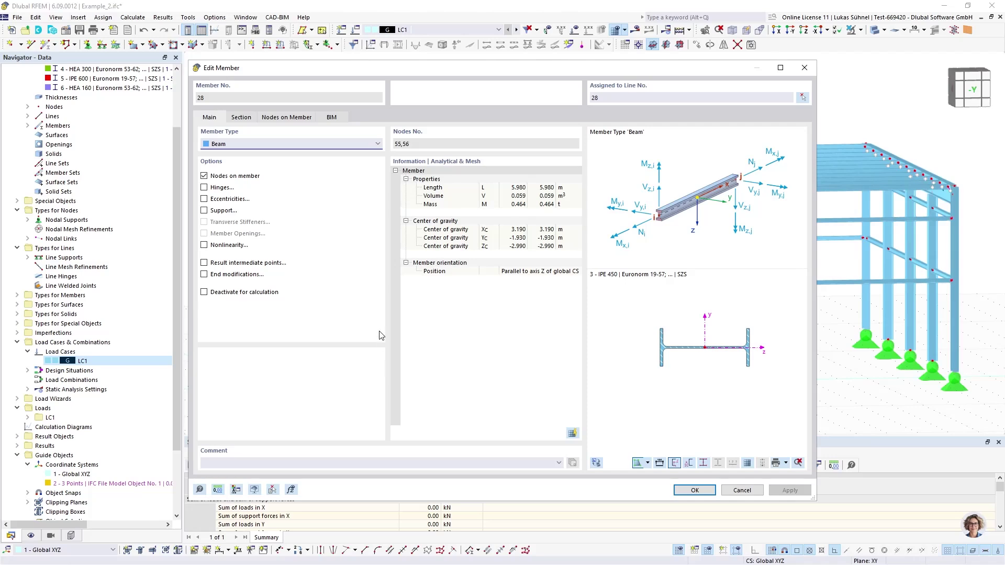
{"action": "left_click", "coordinate": [332, 117]}
{"action": "left_click_drag", "start_coordinate": [333, 68], "coordinate": [469, 56]}
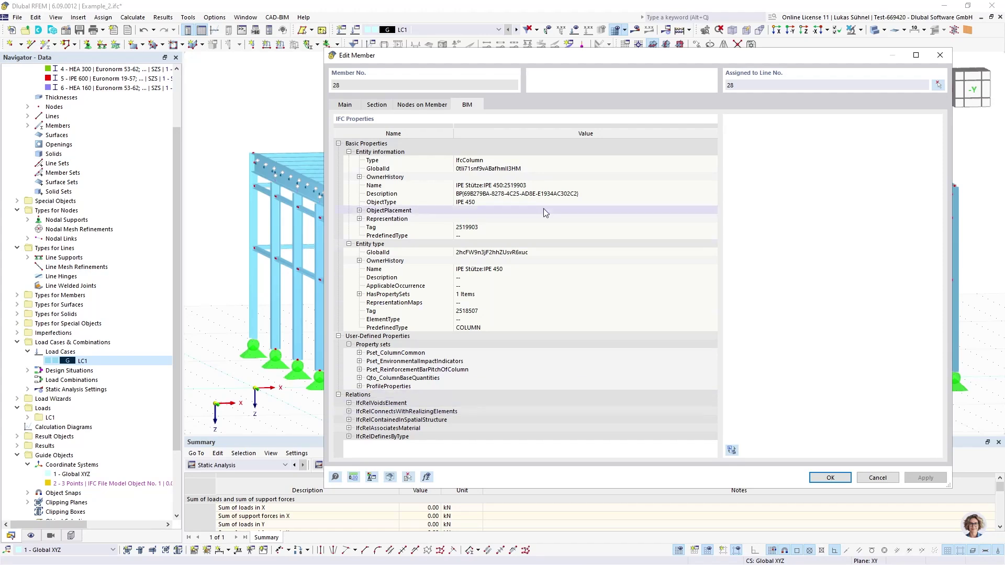
{"action": "left_click_drag", "start_coordinate": [363, 58], "coordinate": [459, 68]}
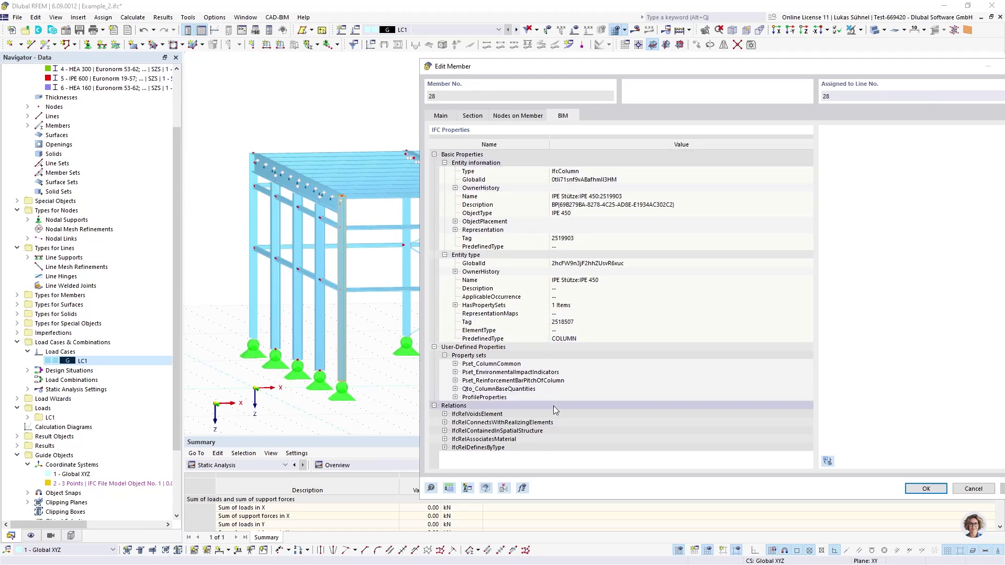
{"action": "left_click", "coordinate": [926, 489]}
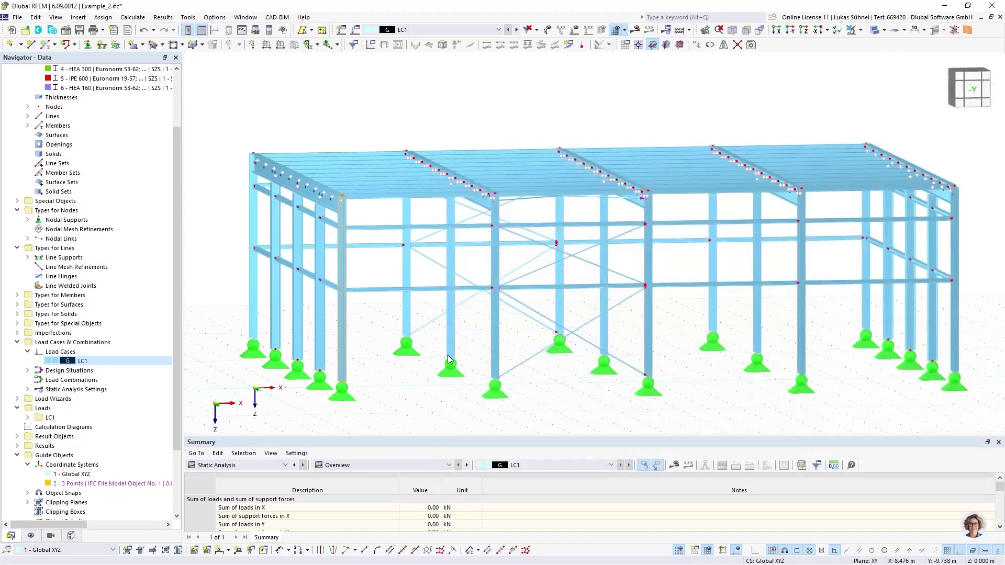
Step: Export the model to the Desktop as an IFC 4 Reference view file named TEst111, with the Z-axis mirrored
{"action": "middle_click_drag", "start_coordinate": [380, 333], "coordinate": [345, 304]}
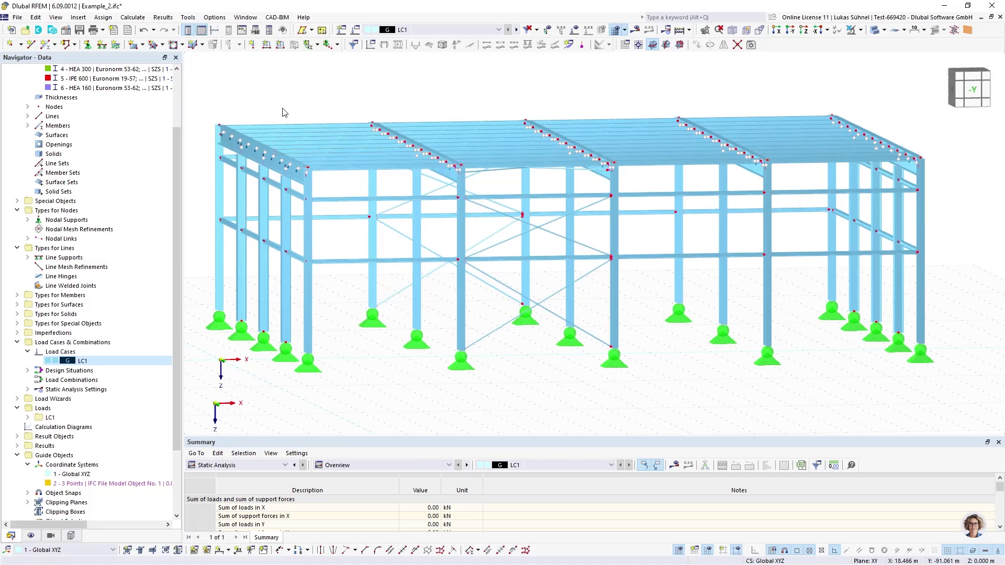
{"action": "left_click", "coordinate": [18, 18]}
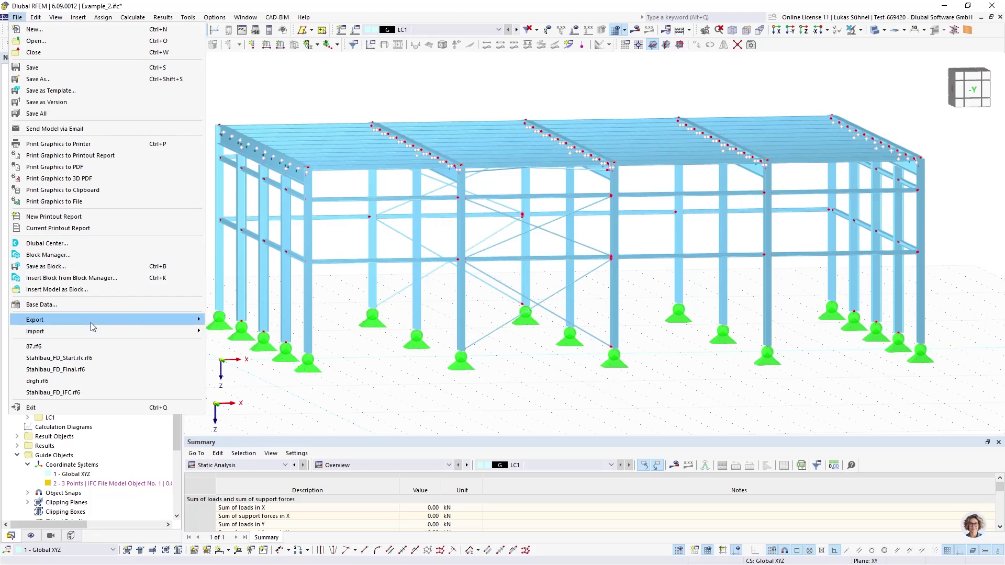
{"action": "mouse_move", "coordinate": [92, 324]}
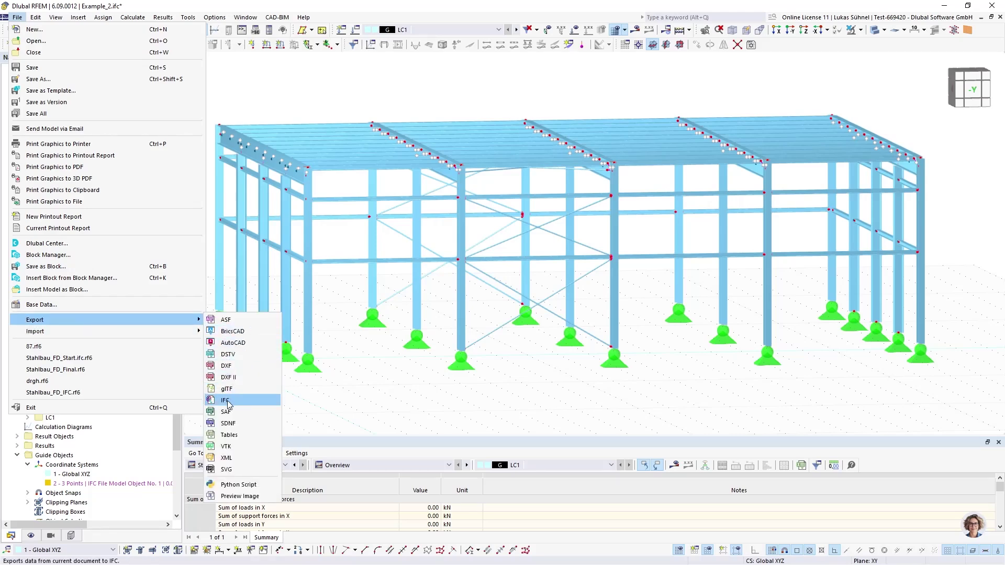
{"action": "left_click", "coordinate": [246, 400]}
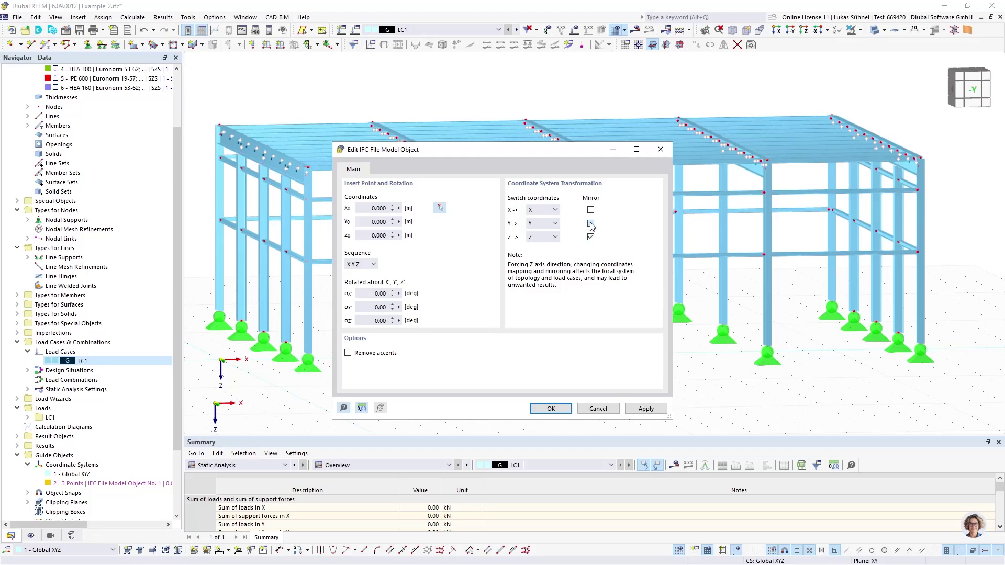
{"action": "left_click", "coordinate": [551, 408]}
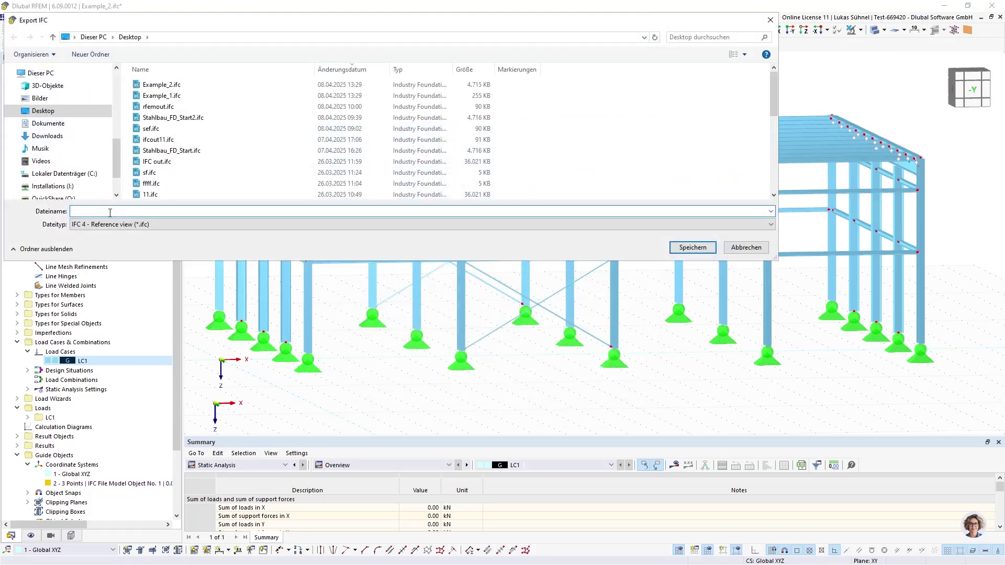
{"action": "type", "text": "TEst111"}
{"action": "key", "text": "Return"}
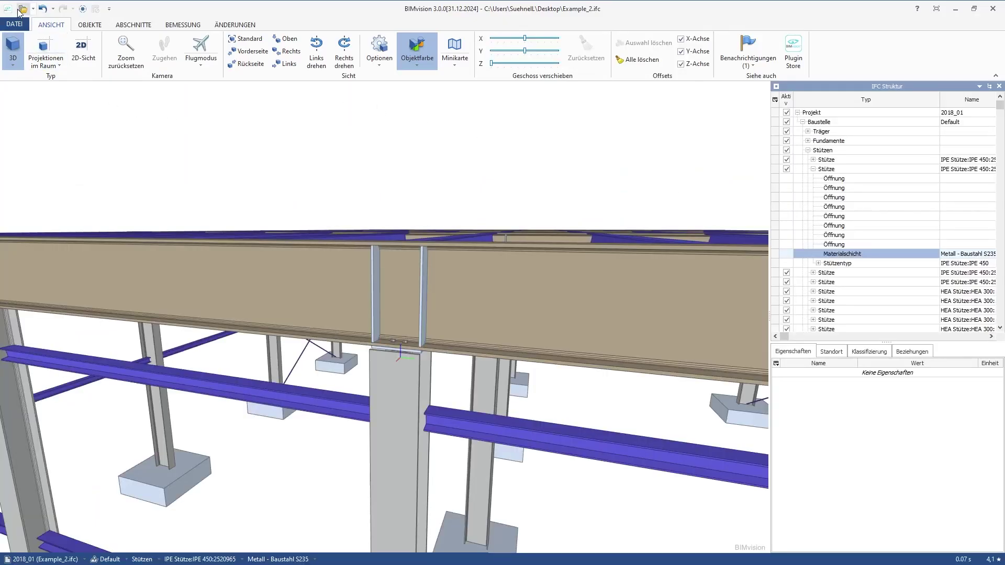
Step: Switch to BIMvision, open the exported TEst111.ifc and bring the corner of the hall into close view
{"action": "left_click", "coordinate": [23, 9]}
{"action": "double_click", "coordinate": [316, 242]}
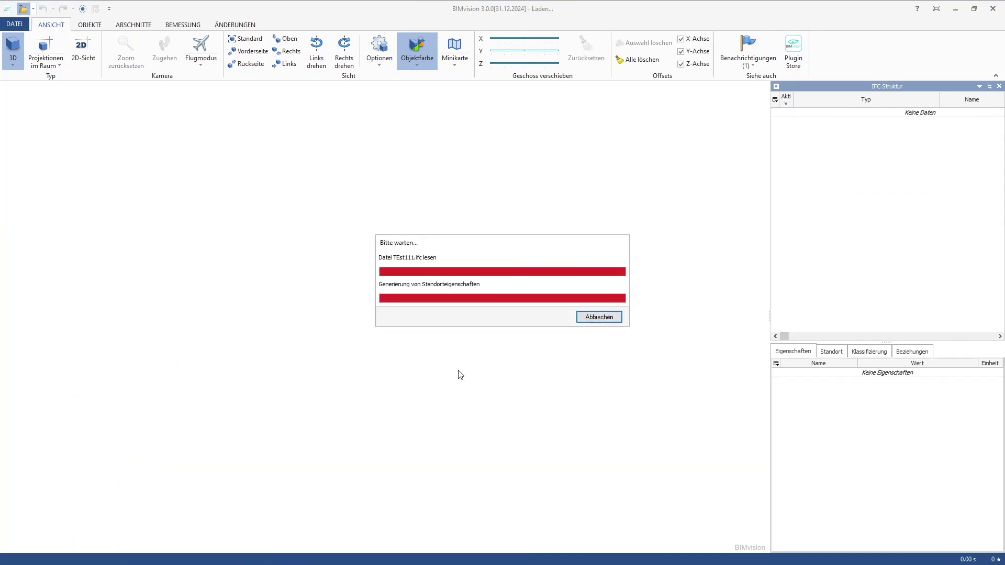
{"action": "left_click_drag", "start_coordinate": [434, 425], "coordinate": [359, 362]}
{"action": "scroll", "coordinate": [346, 361], "scroll_direction": "up", "scroll_amount": 3}
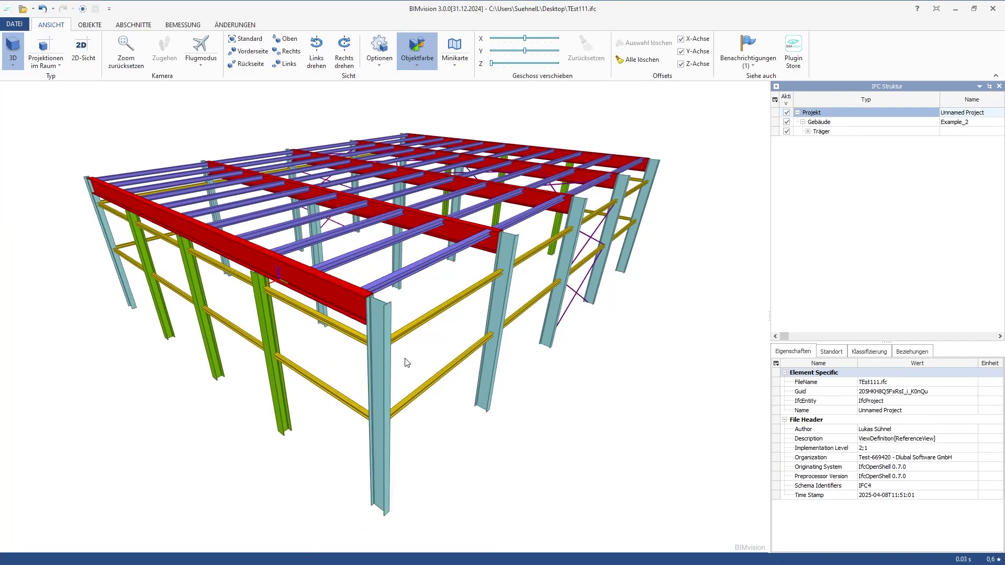
{"action": "scroll", "coordinate": [416, 354], "scroll_direction": "up", "scroll_amount": 6}
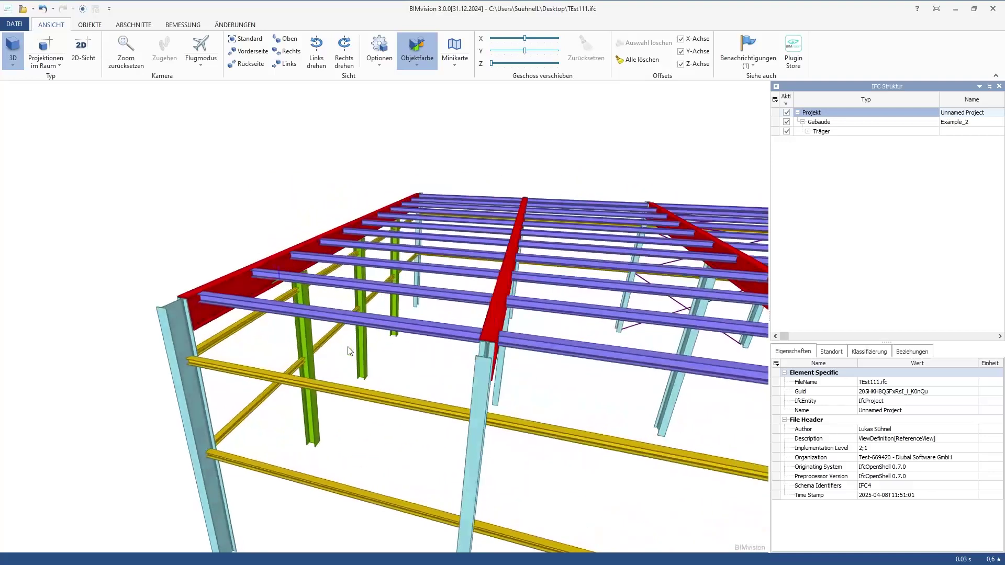
Step: Examine the IFC properties of the edge purlin and the corner column, and inspect the exported frames and bracing
{"action": "left_click", "coordinate": [211, 299]}
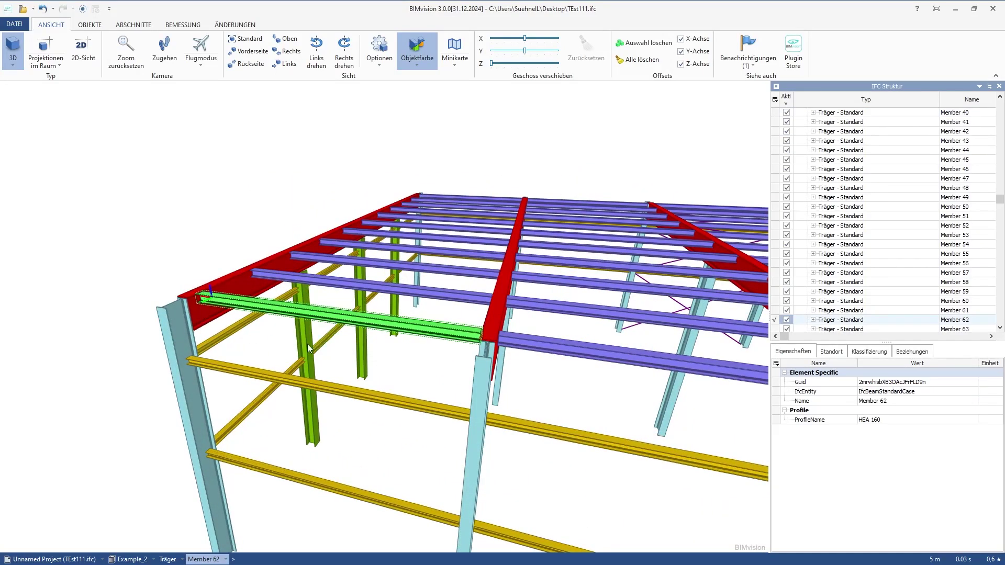
{"action": "left_click", "coordinate": [167, 230]}
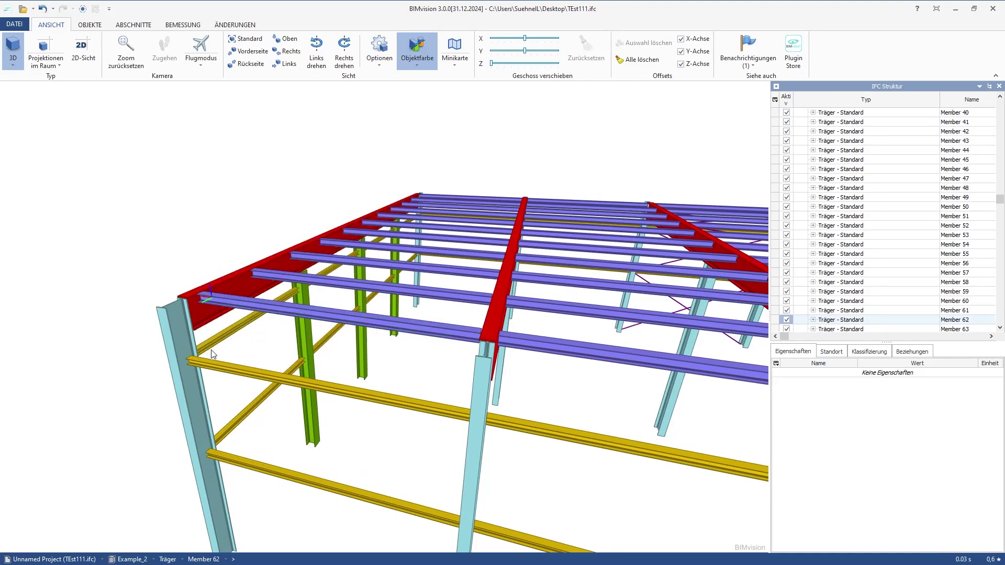
{"action": "left_click", "coordinate": [166, 330]}
{"action": "left_click_drag", "start_coordinate": [171, 402], "coordinate": [170, 309]}
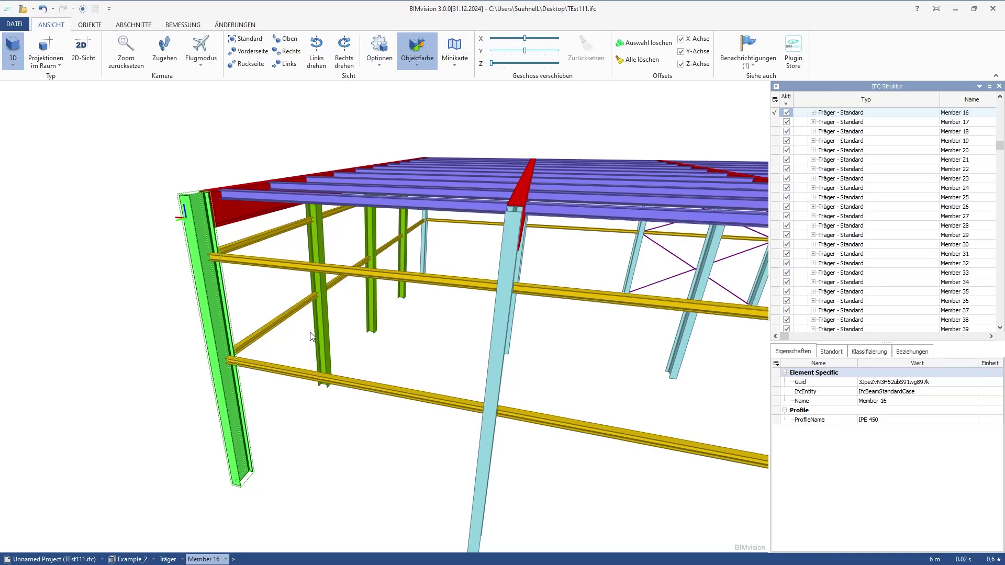
{"action": "scroll", "coordinate": [248, 334], "scroll_direction": "down", "scroll_amount": 2}
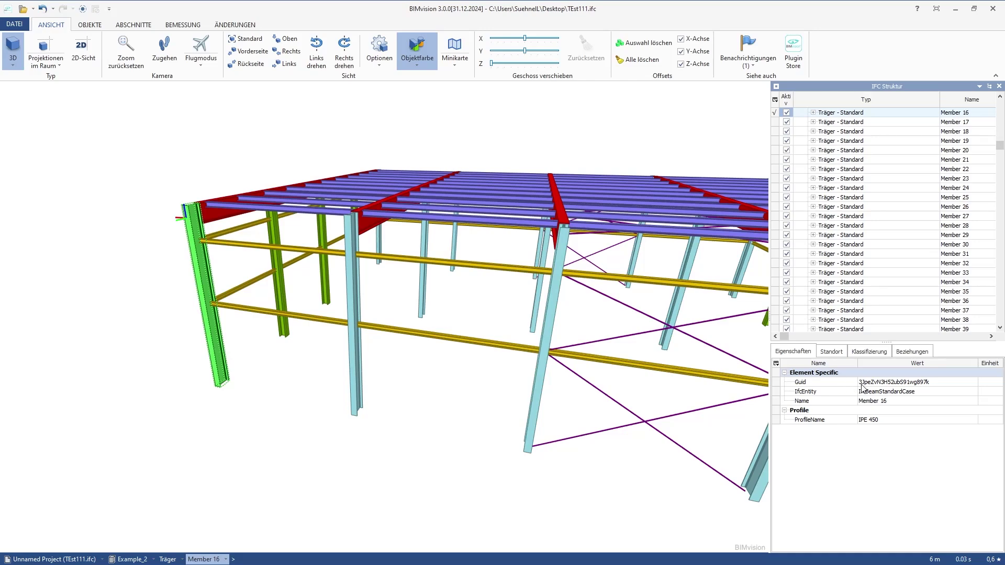
{"action": "left_click_drag", "start_coordinate": [459, 435], "coordinate": [358, 452]}
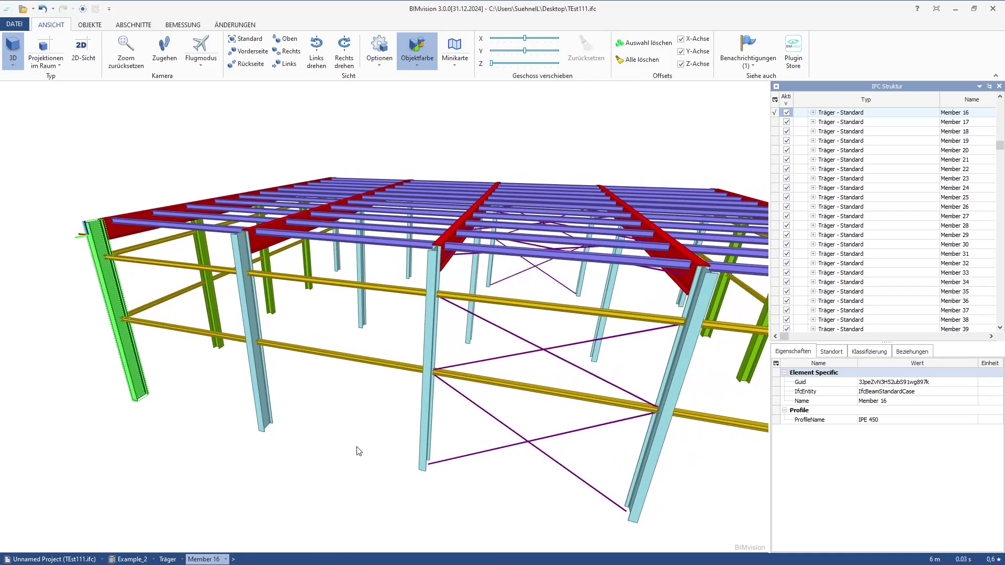
Step: Examine the whole exported hall from its corner and along the braced side wall, checking the columns, roof purlins, wall rails and cross bracing
{"action": "scroll", "coordinate": [226, 437], "scroll_direction": "down", "scroll_amount": 5}
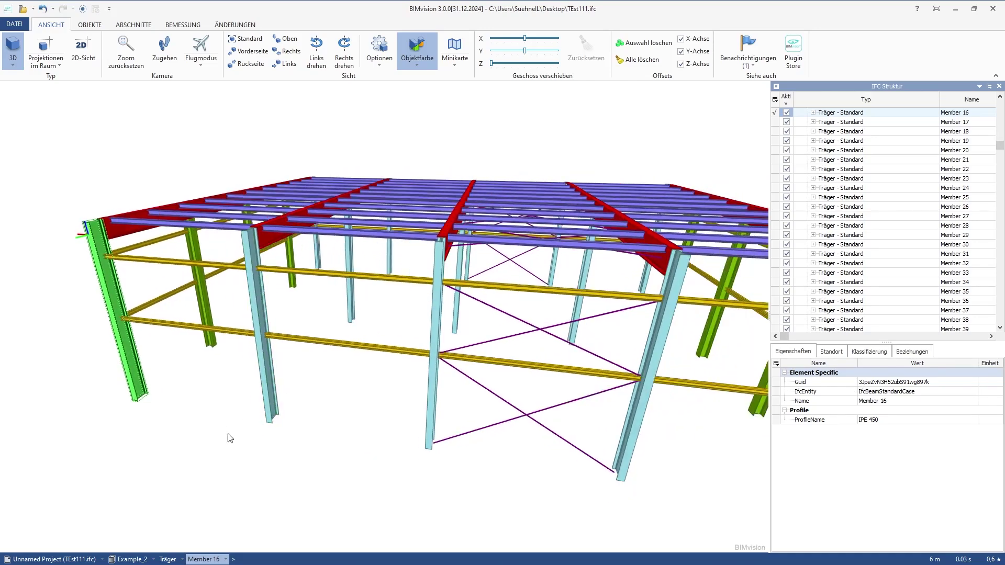
{"action": "left_click_drag", "start_coordinate": [240, 453], "coordinate": [223, 431]}
{"action": "scroll", "coordinate": [222, 431], "scroll_direction": "up", "scroll_amount": 2}
{"action": "scroll", "coordinate": [239, 433], "scroll_direction": "down", "scroll_amount": 1}
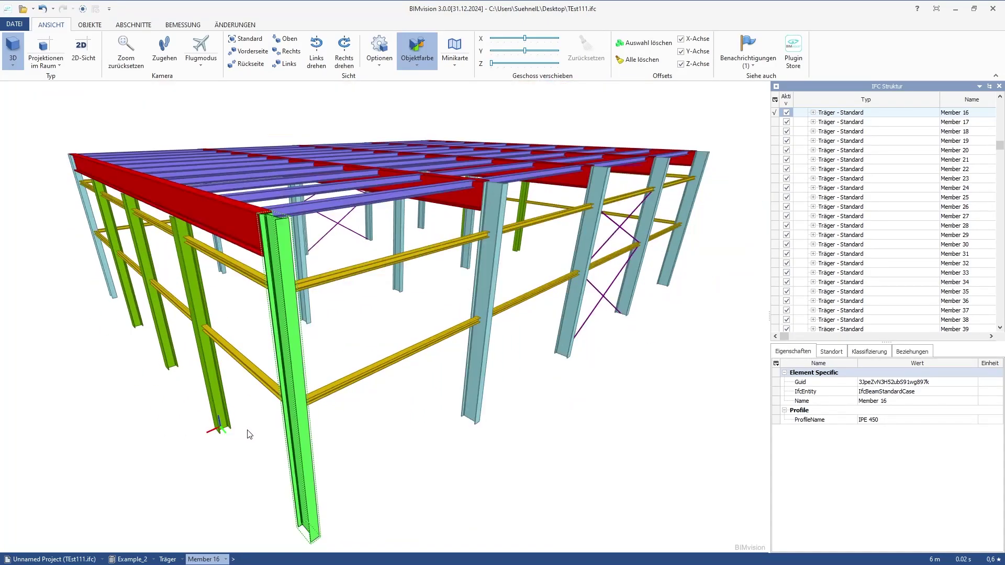
{"action": "scroll", "coordinate": [257, 435], "scroll_direction": "down", "scroll_amount": 1}
{"action": "left_click_drag", "start_coordinate": [259, 432], "coordinate": [330, 357]}
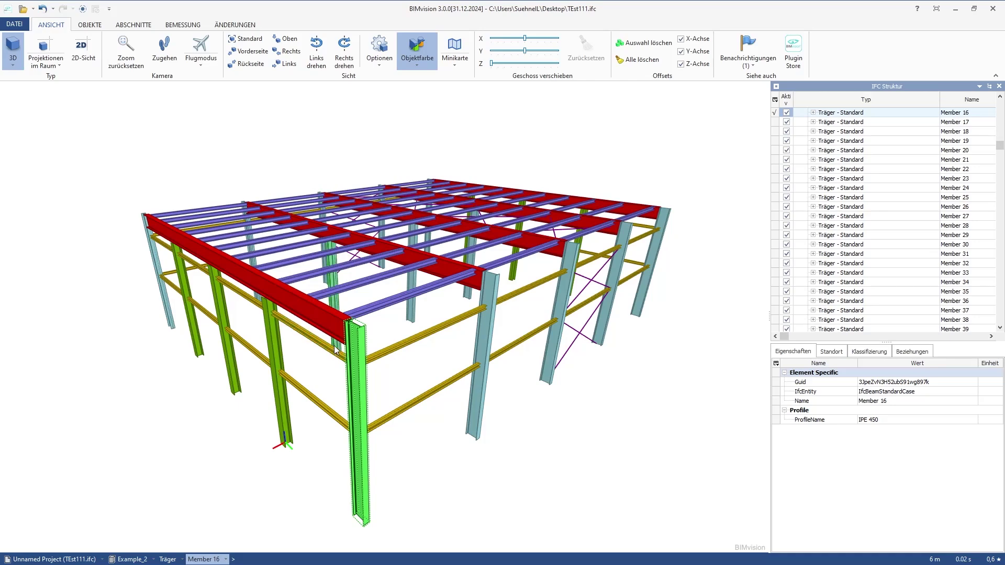
{"action": "scroll", "coordinate": [334, 344], "scroll_direction": "up", "scroll_amount": 3}
{"action": "scroll", "coordinate": [394, 307], "scroll_direction": "down", "scroll_amount": 2}
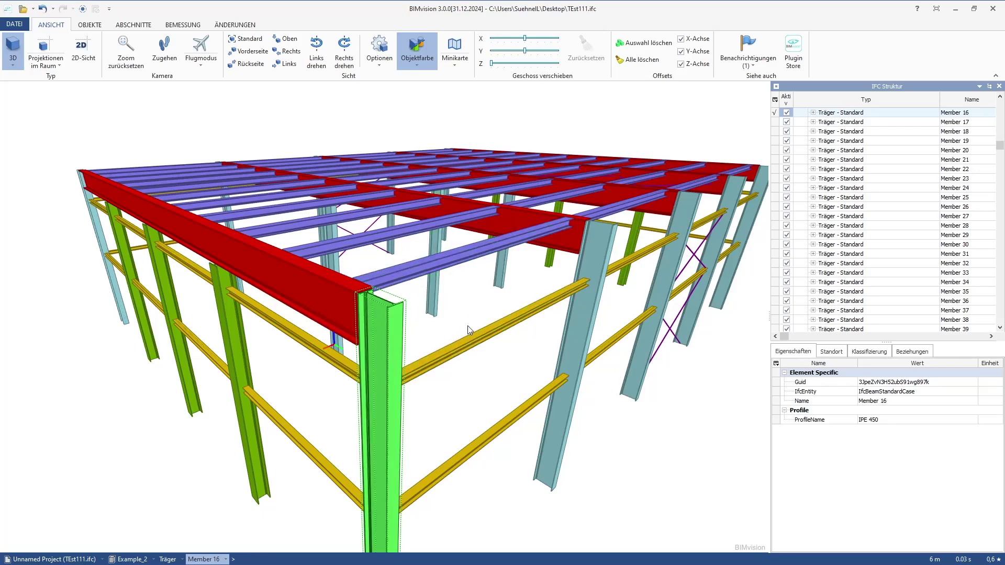
{"action": "scroll", "coordinate": [467, 326], "scroll_direction": "down", "scroll_amount": 3}
{"action": "left_click_drag", "start_coordinate": [467, 326], "coordinate": [447, 375]}
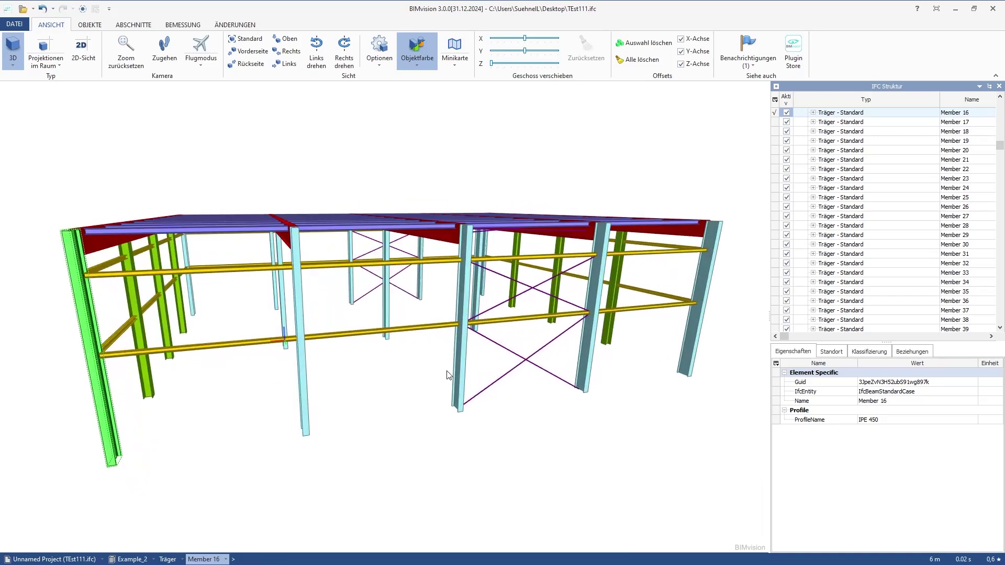
{"action": "left_click_drag", "start_coordinate": [214, 375], "coordinate": [268, 384]}
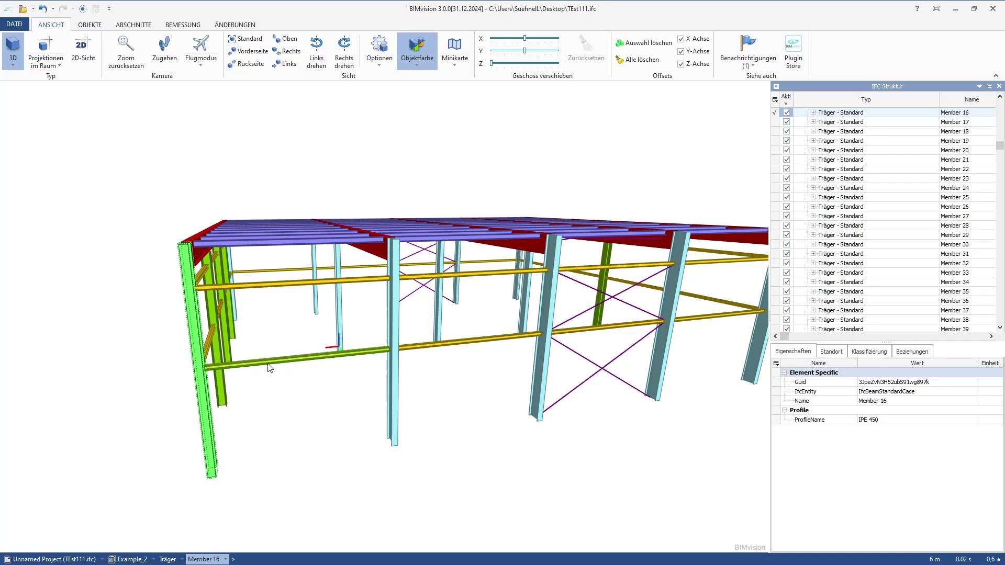
{"action": "left_click_drag", "start_coordinate": [404, 412], "coordinate": [313, 386]}
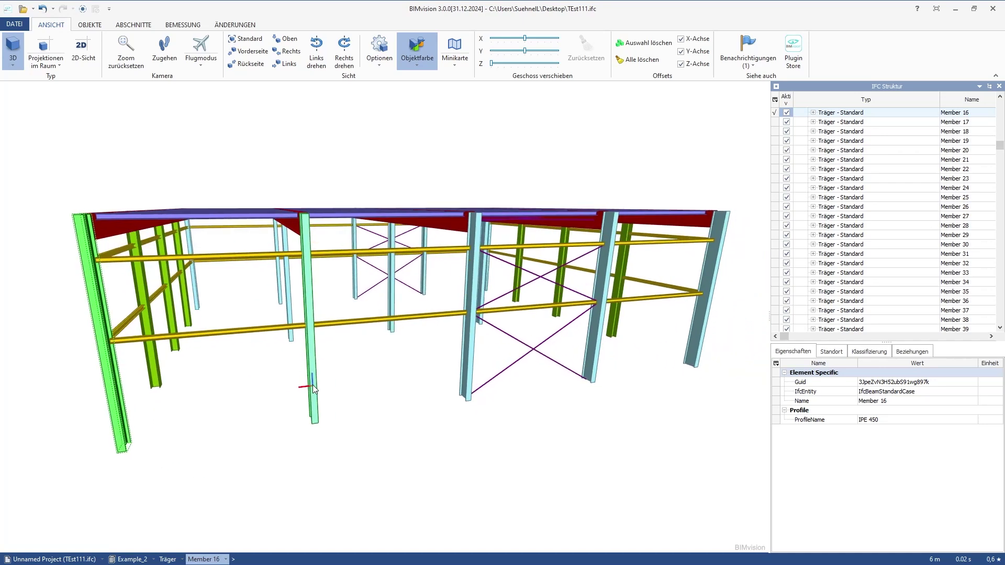